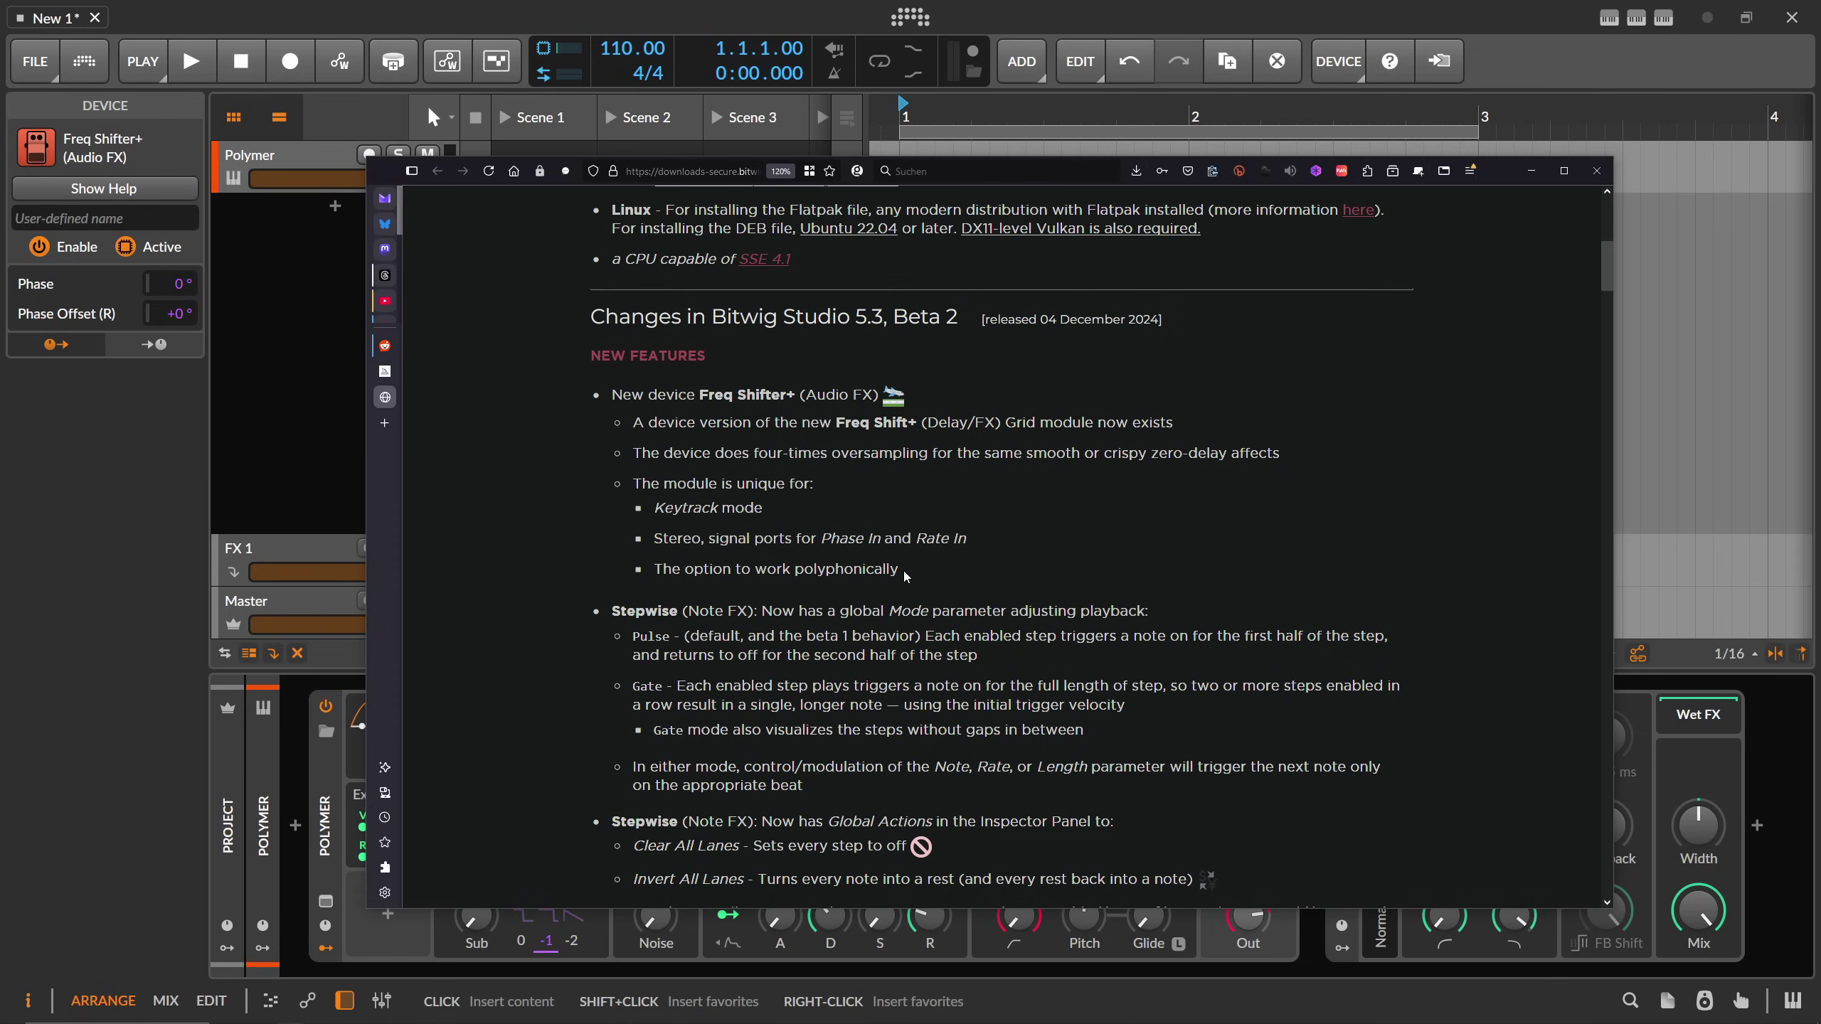
- Highlight the Freq Shifter+ feature bullets in the release notes and return to Bitwig Studio
{"action": "left_click_drag", "start_coordinate": [905, 575], "coordinate": [629, 493]}
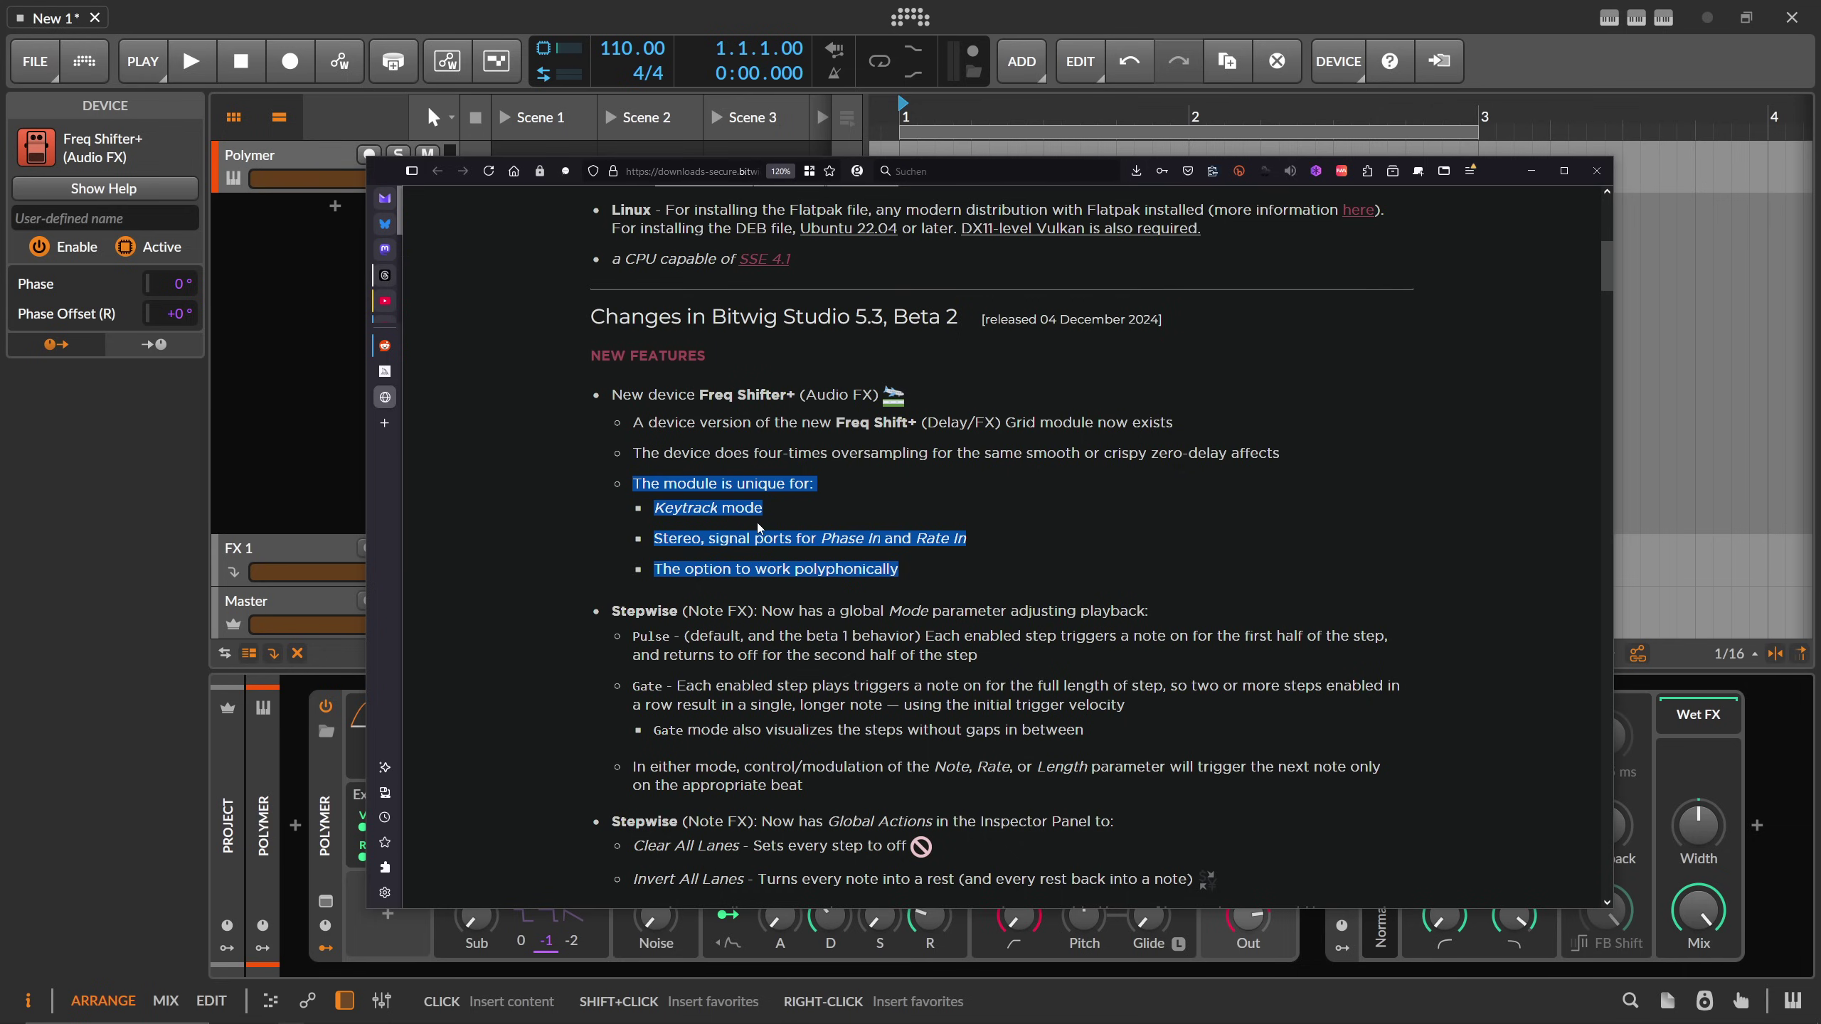
{"action": "key", "text": "alt+Tab"}
{"action": "left_click", "coordinate": [1362, 857]}
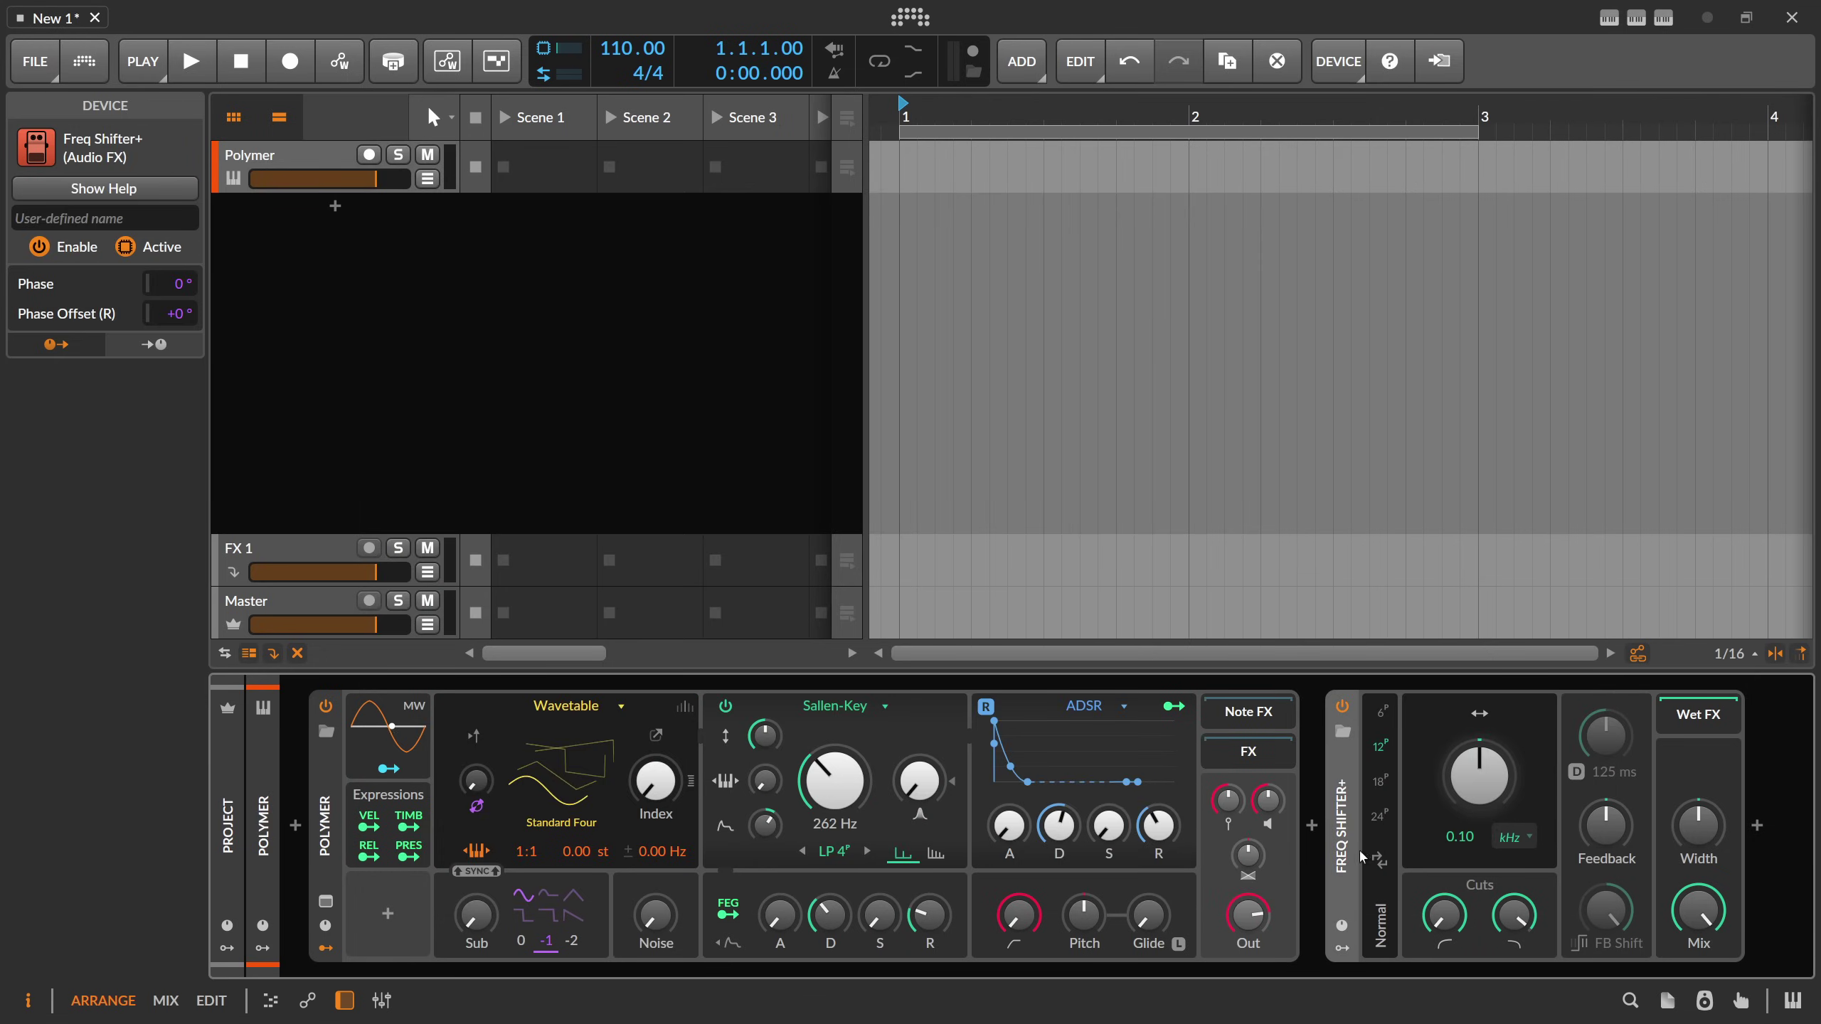
{"action": "left_click", "coordinate": [152, 191]}
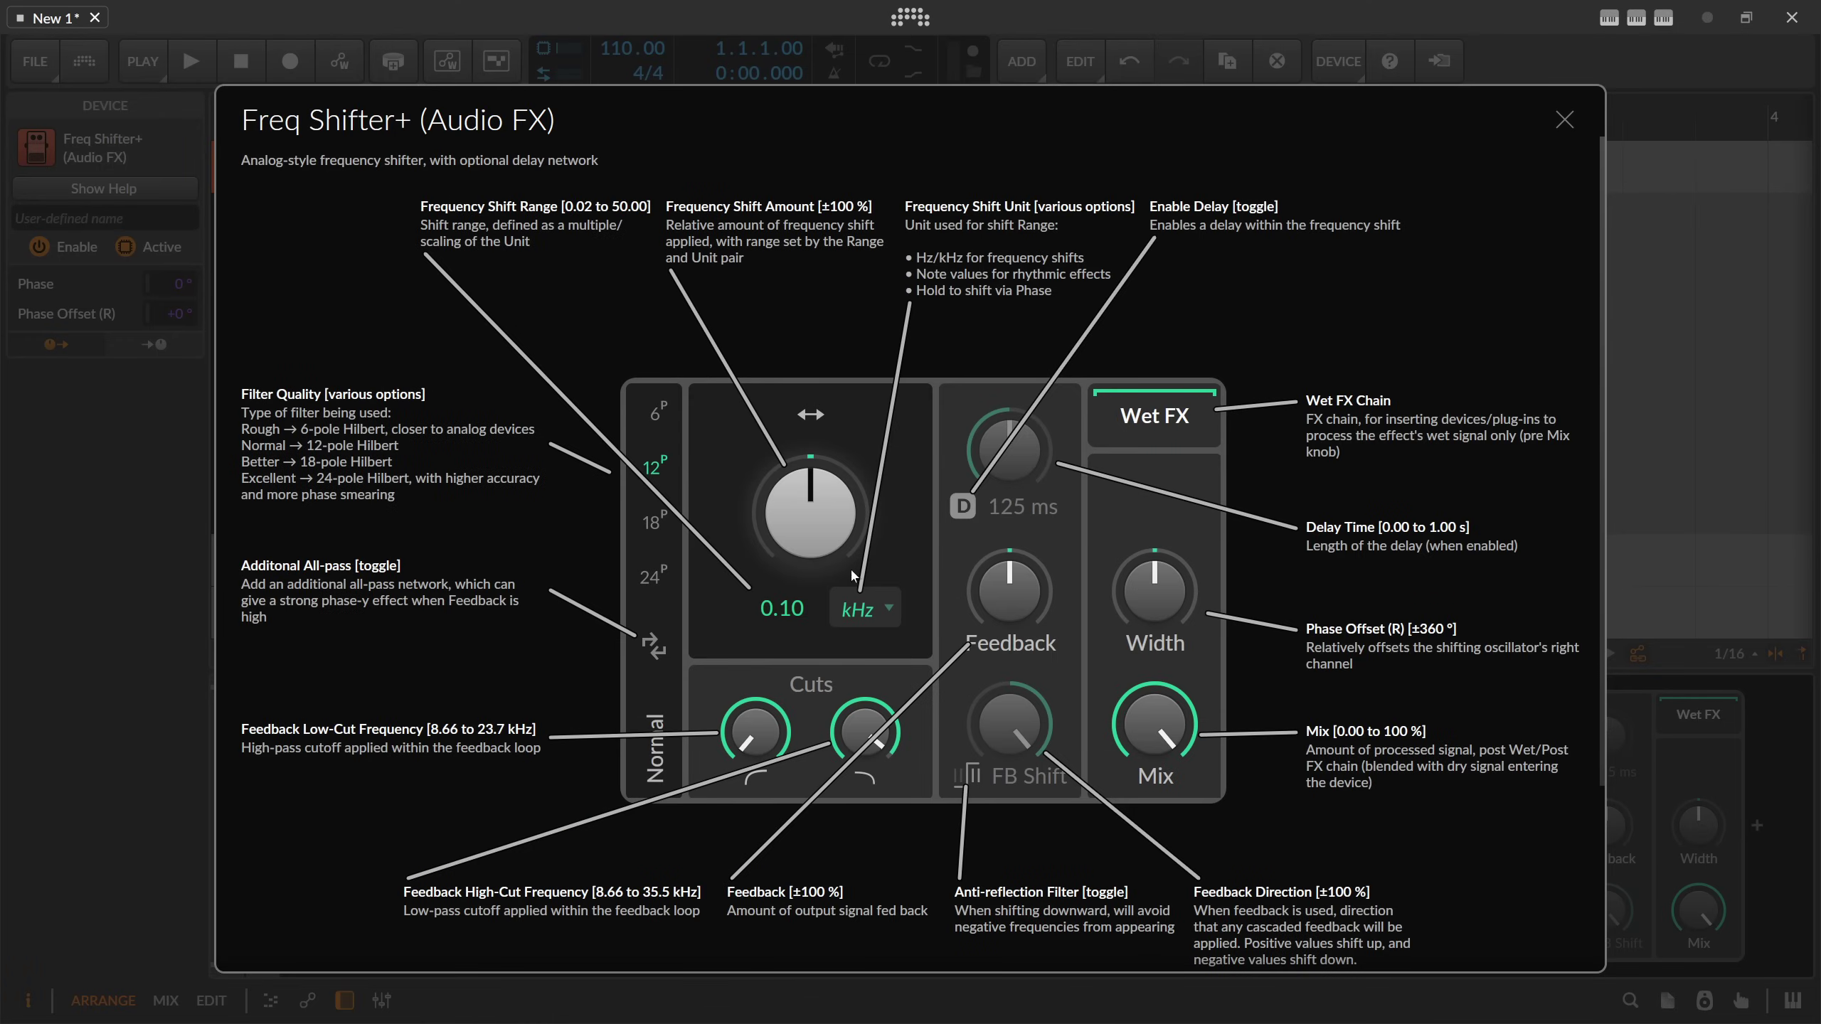
{"action": "left_click", "coordinate": [876, 609]}
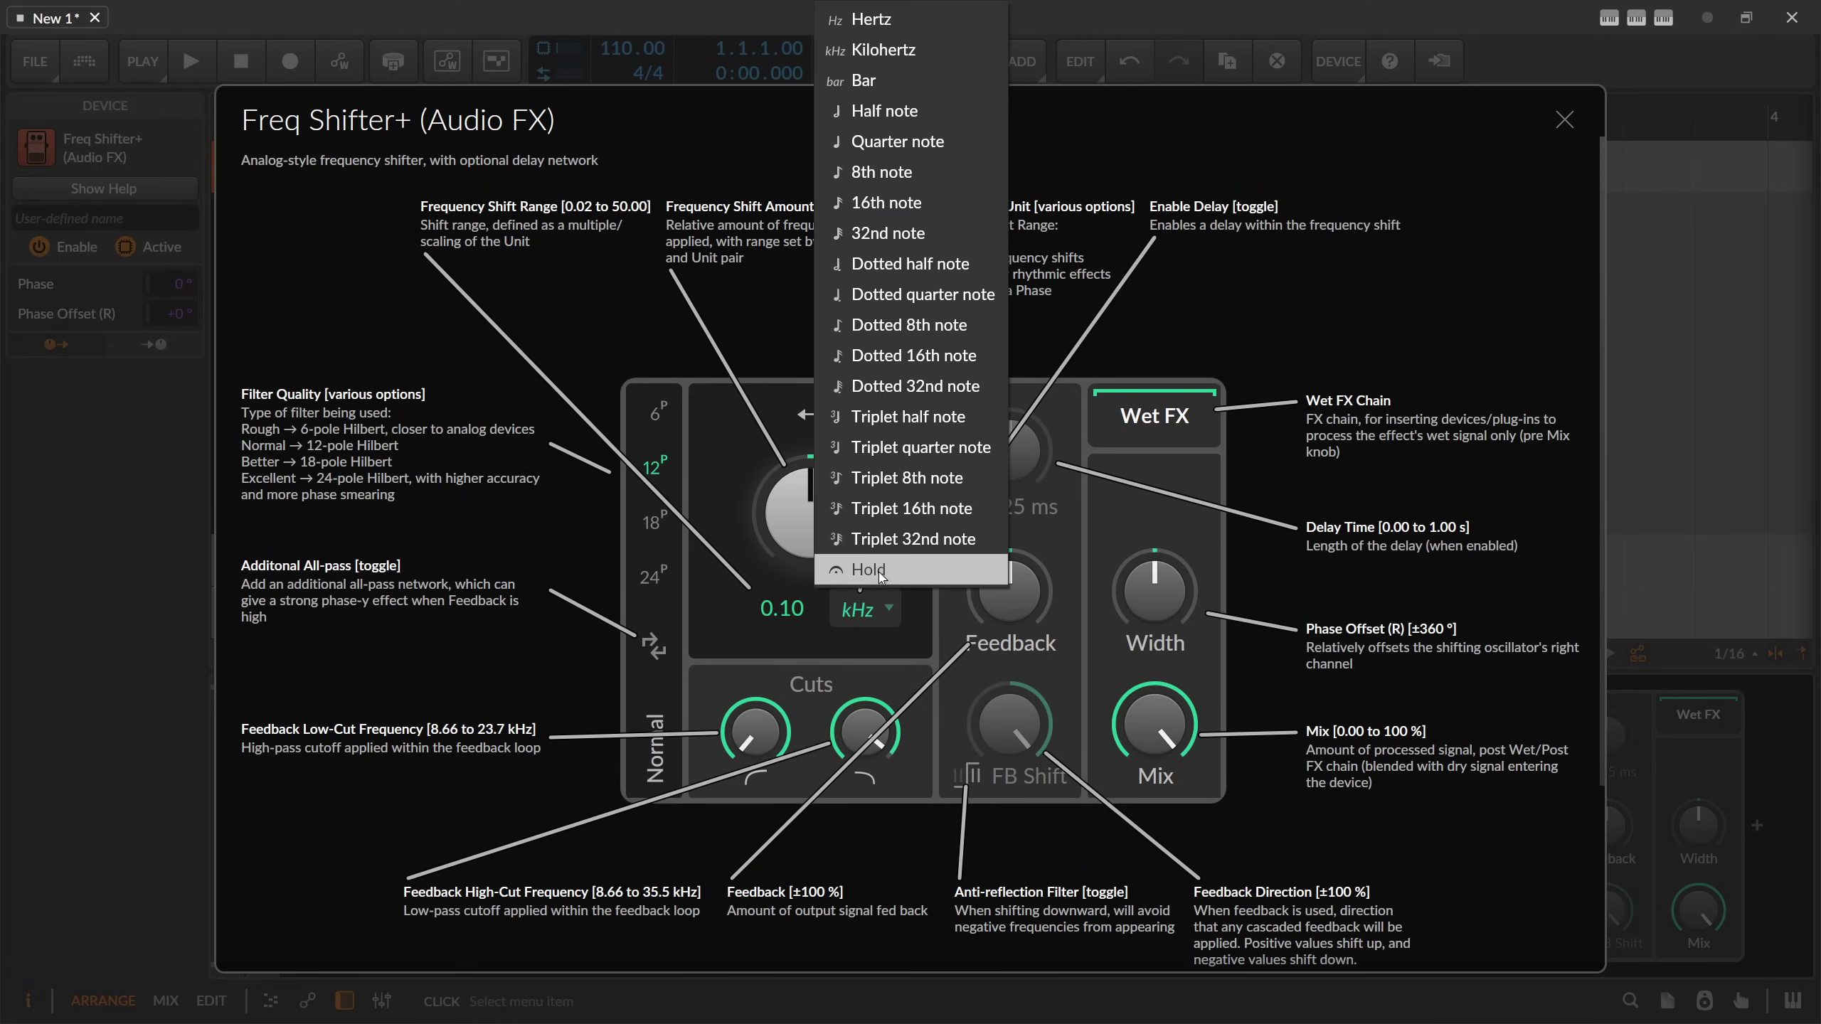
{"action": "left_click", "coordinate": [877, 629]}
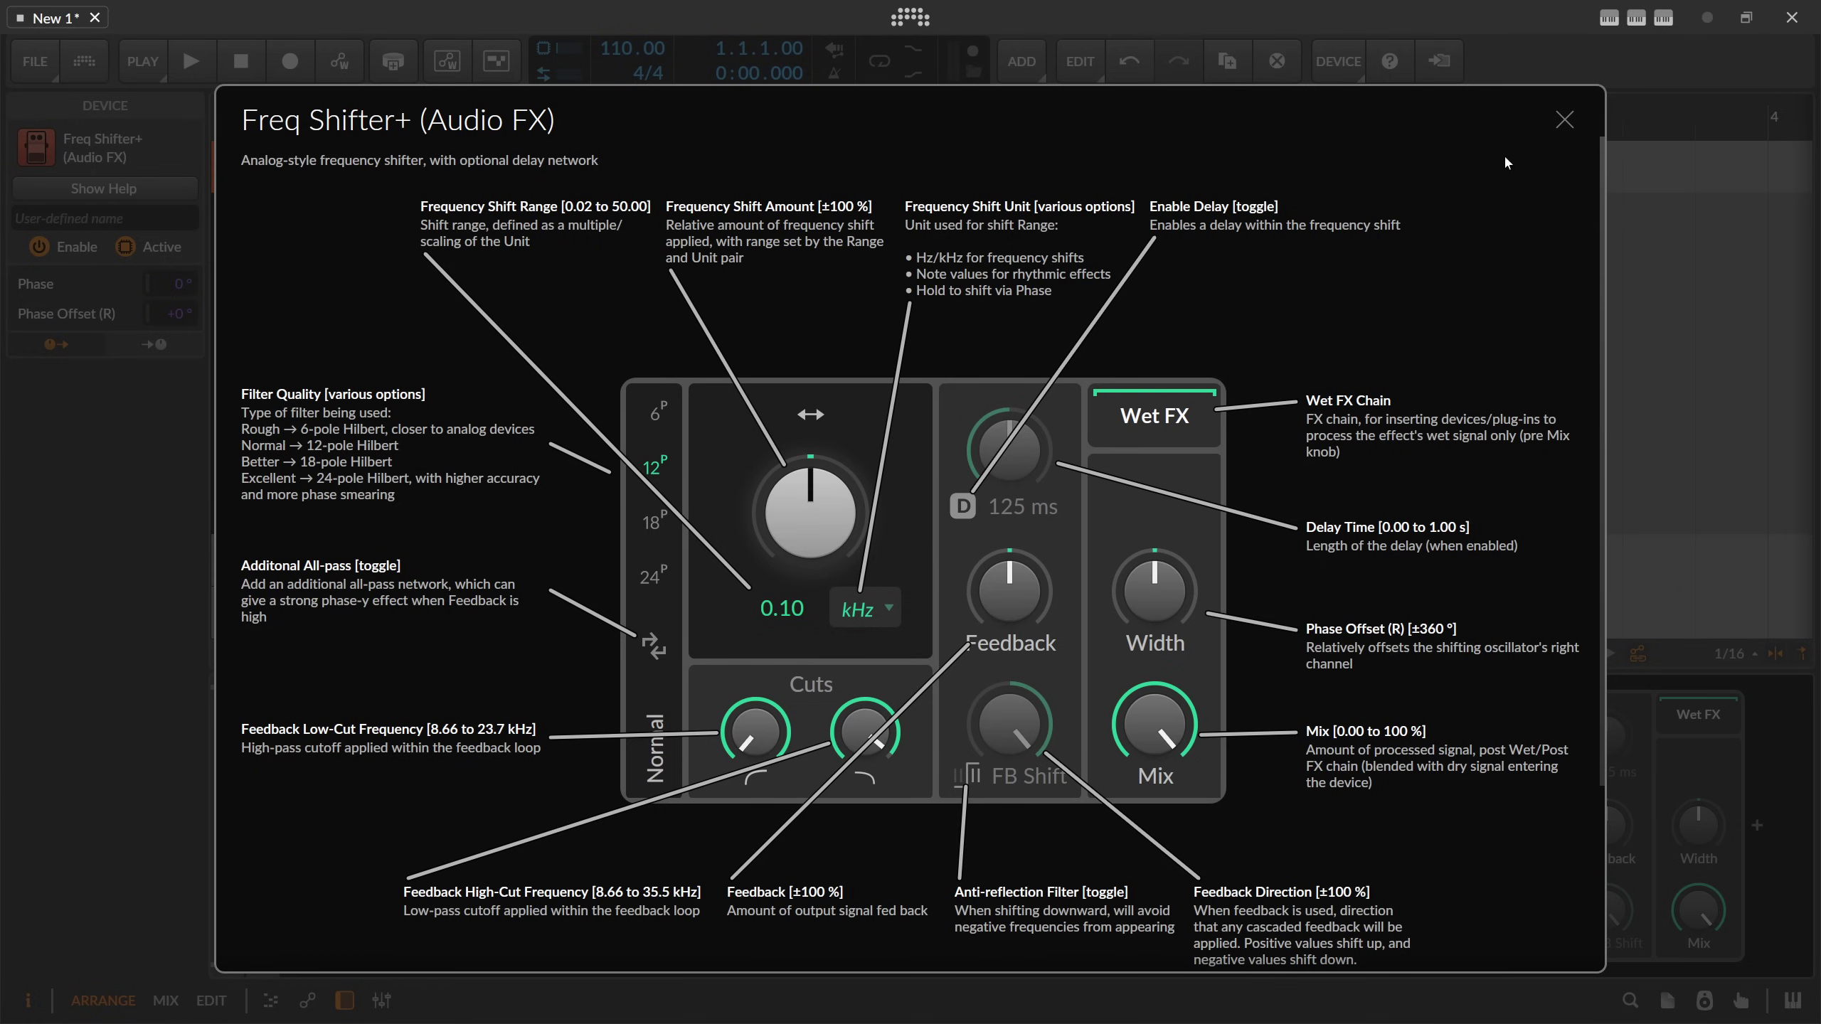
{"action": "left_click", "coordinate": [1564, 119]}
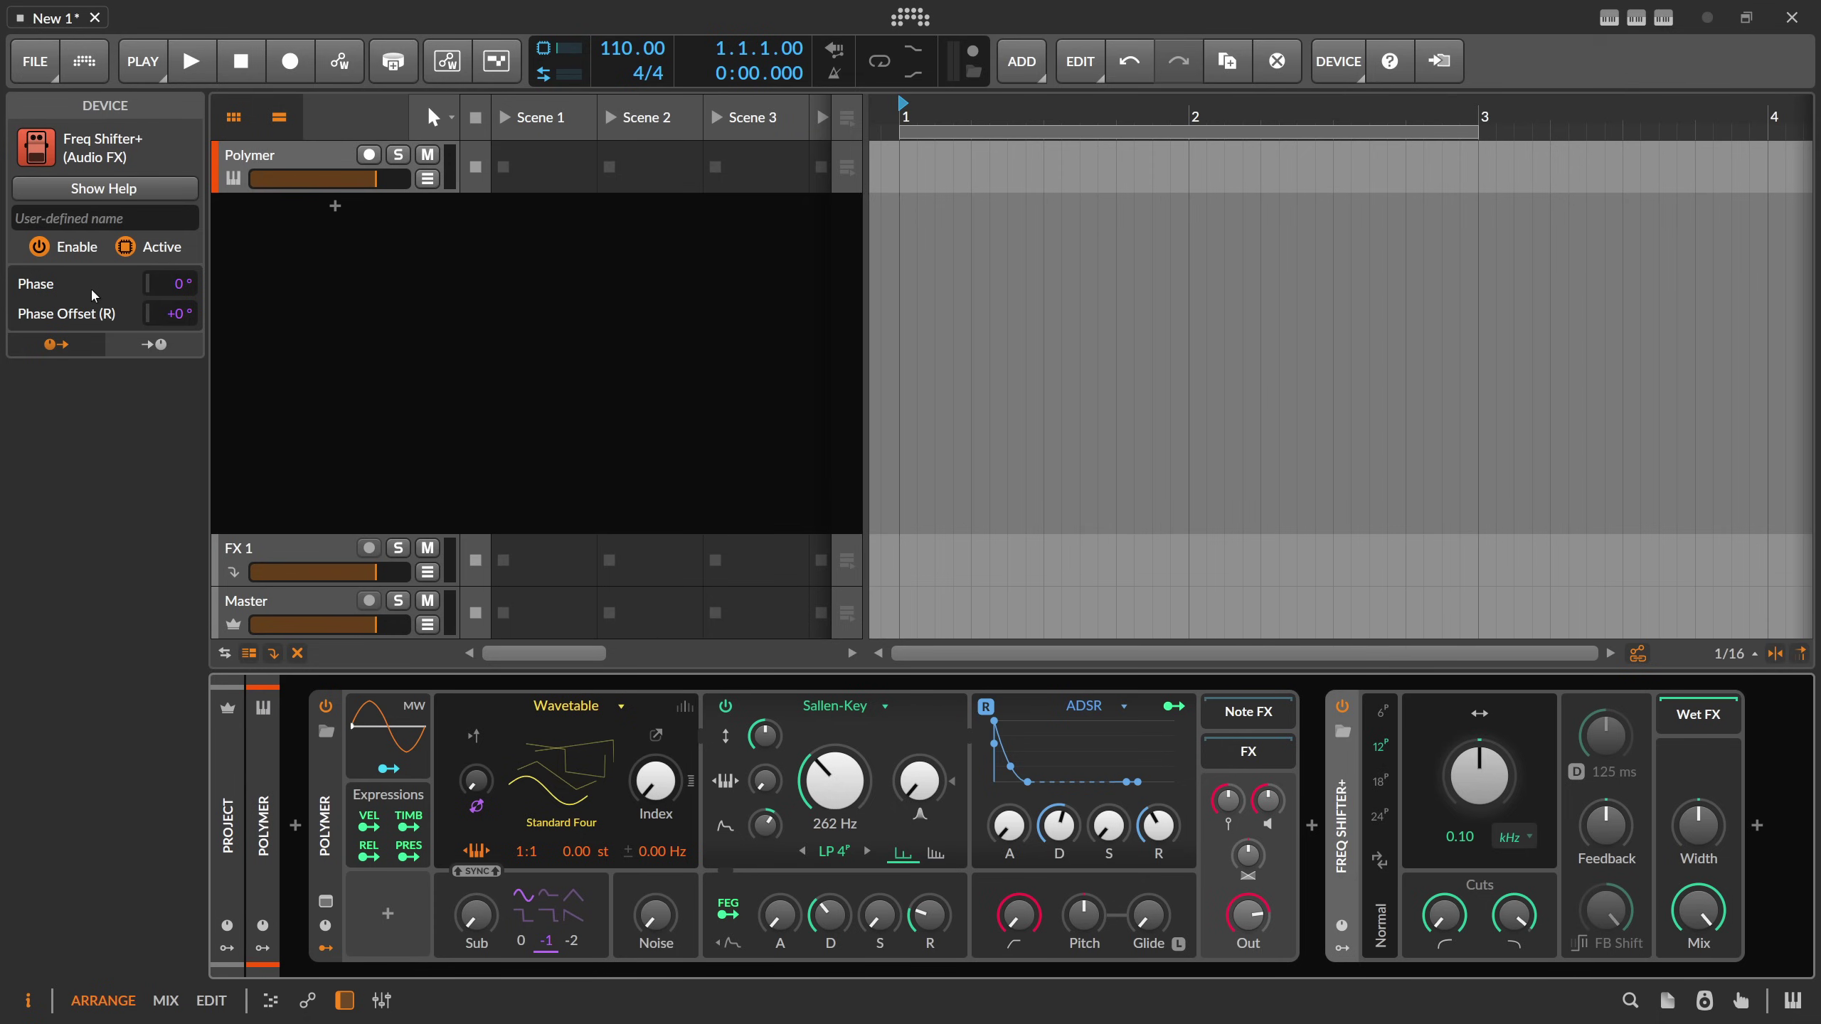
{"action": "left_click", "coordinate": [1311, 826]}
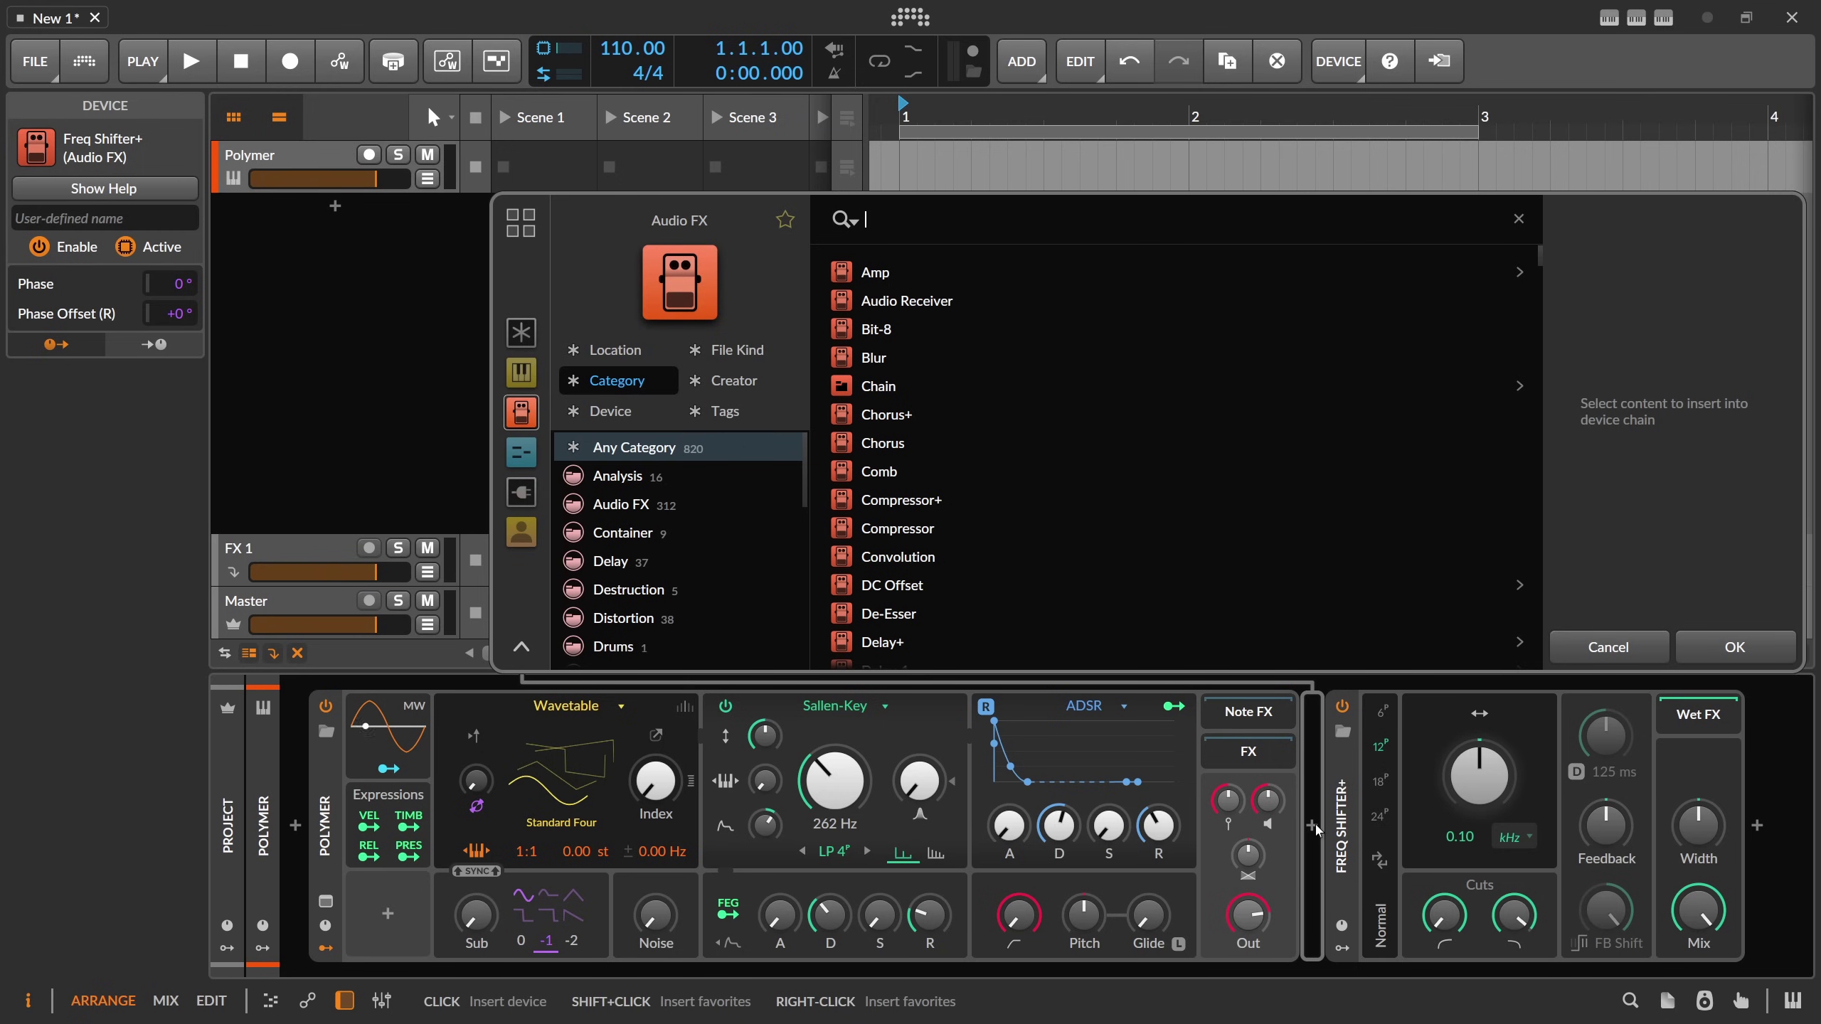
{"action": "type", "text": "filter"}
{"action": "key", "text": "Down"}
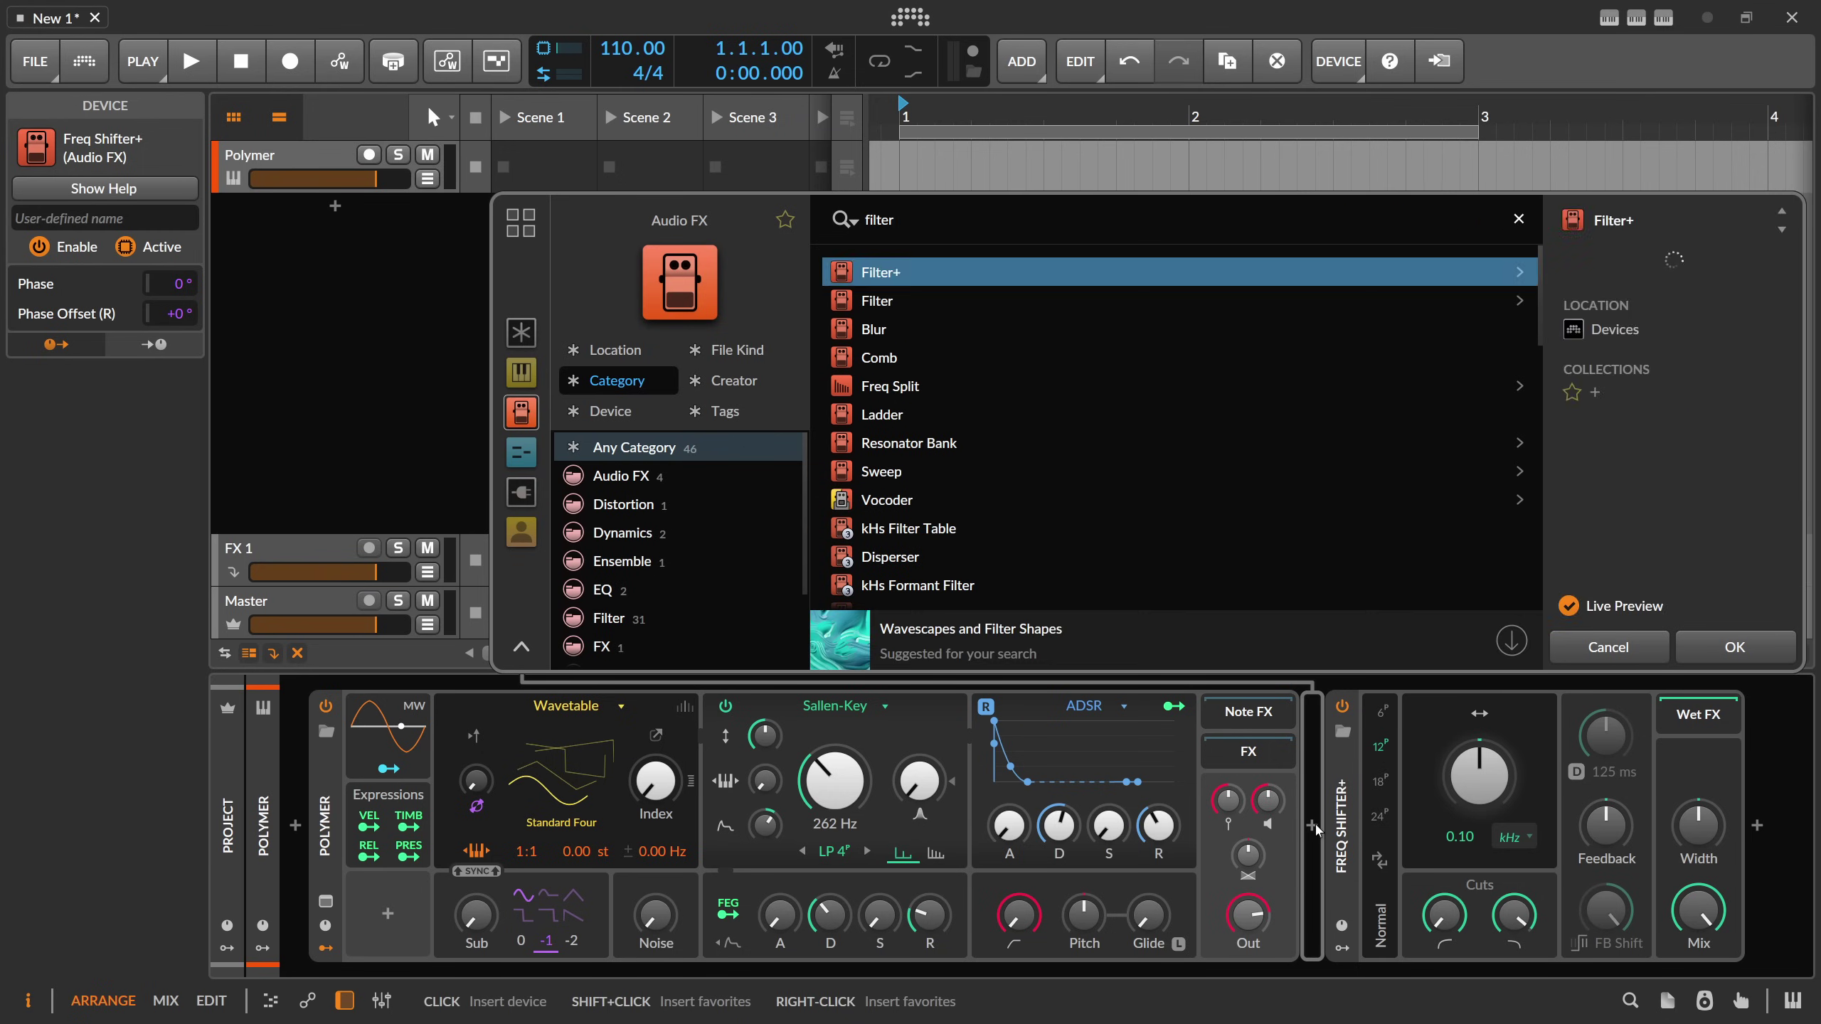
{"action": "key", "text": "Return"}
{"action": "scroll", "coordinate": [1186, 967], "scroll_direction": "down", "scroll_amount": 5}
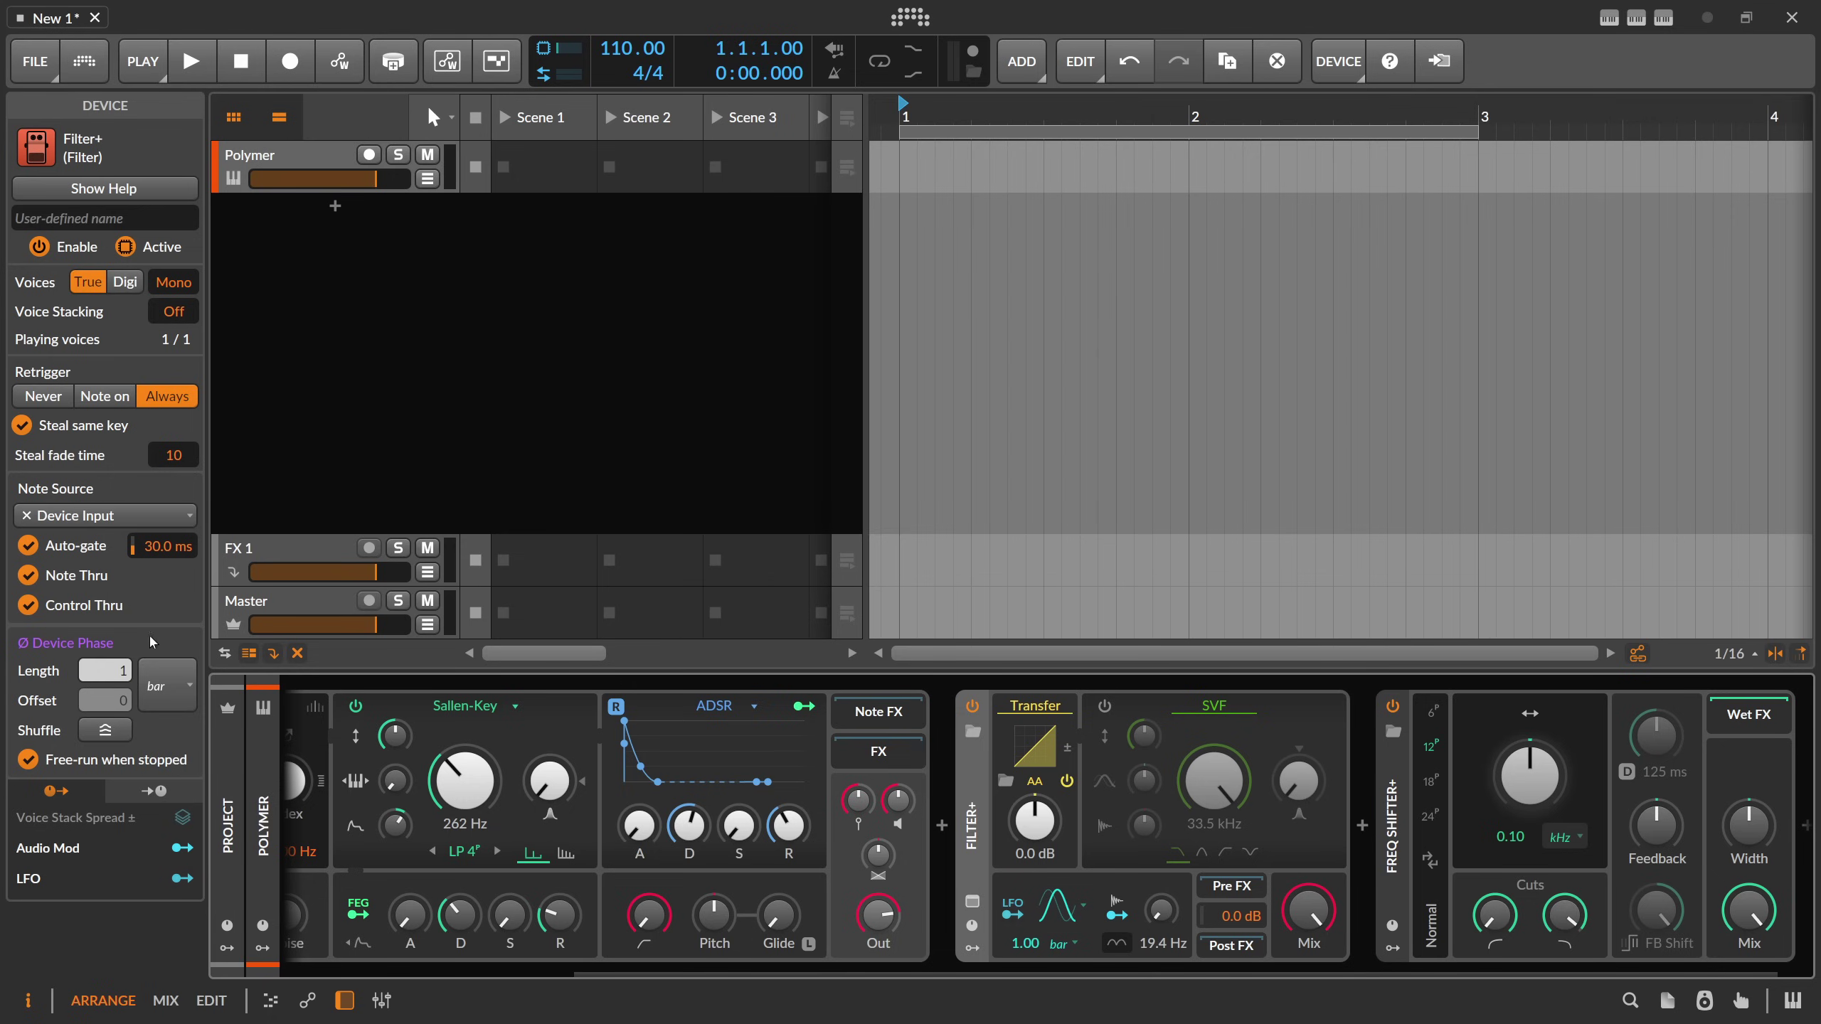
{"action": "left_click", "coordinate": [1397, 847]}
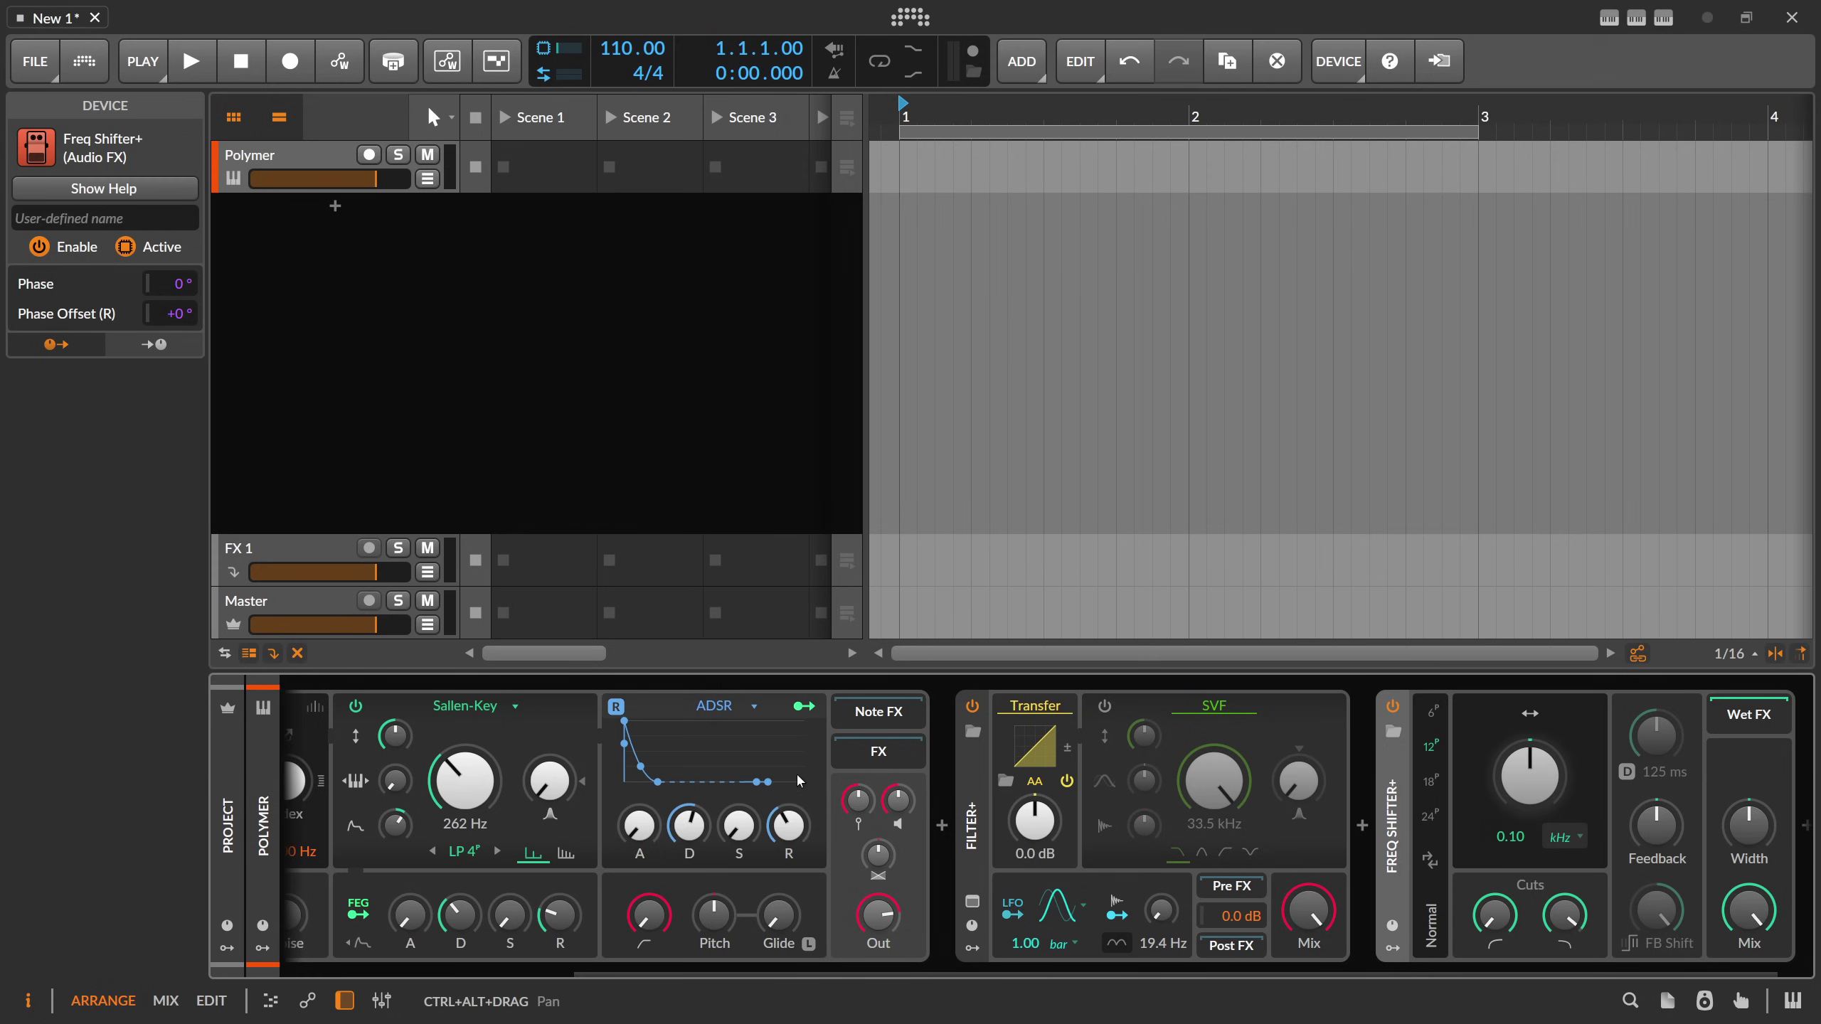
{"action": "scroll", "coordinate": [1017, 972], "scroll_direction": "right", "scroll_amount": 1}
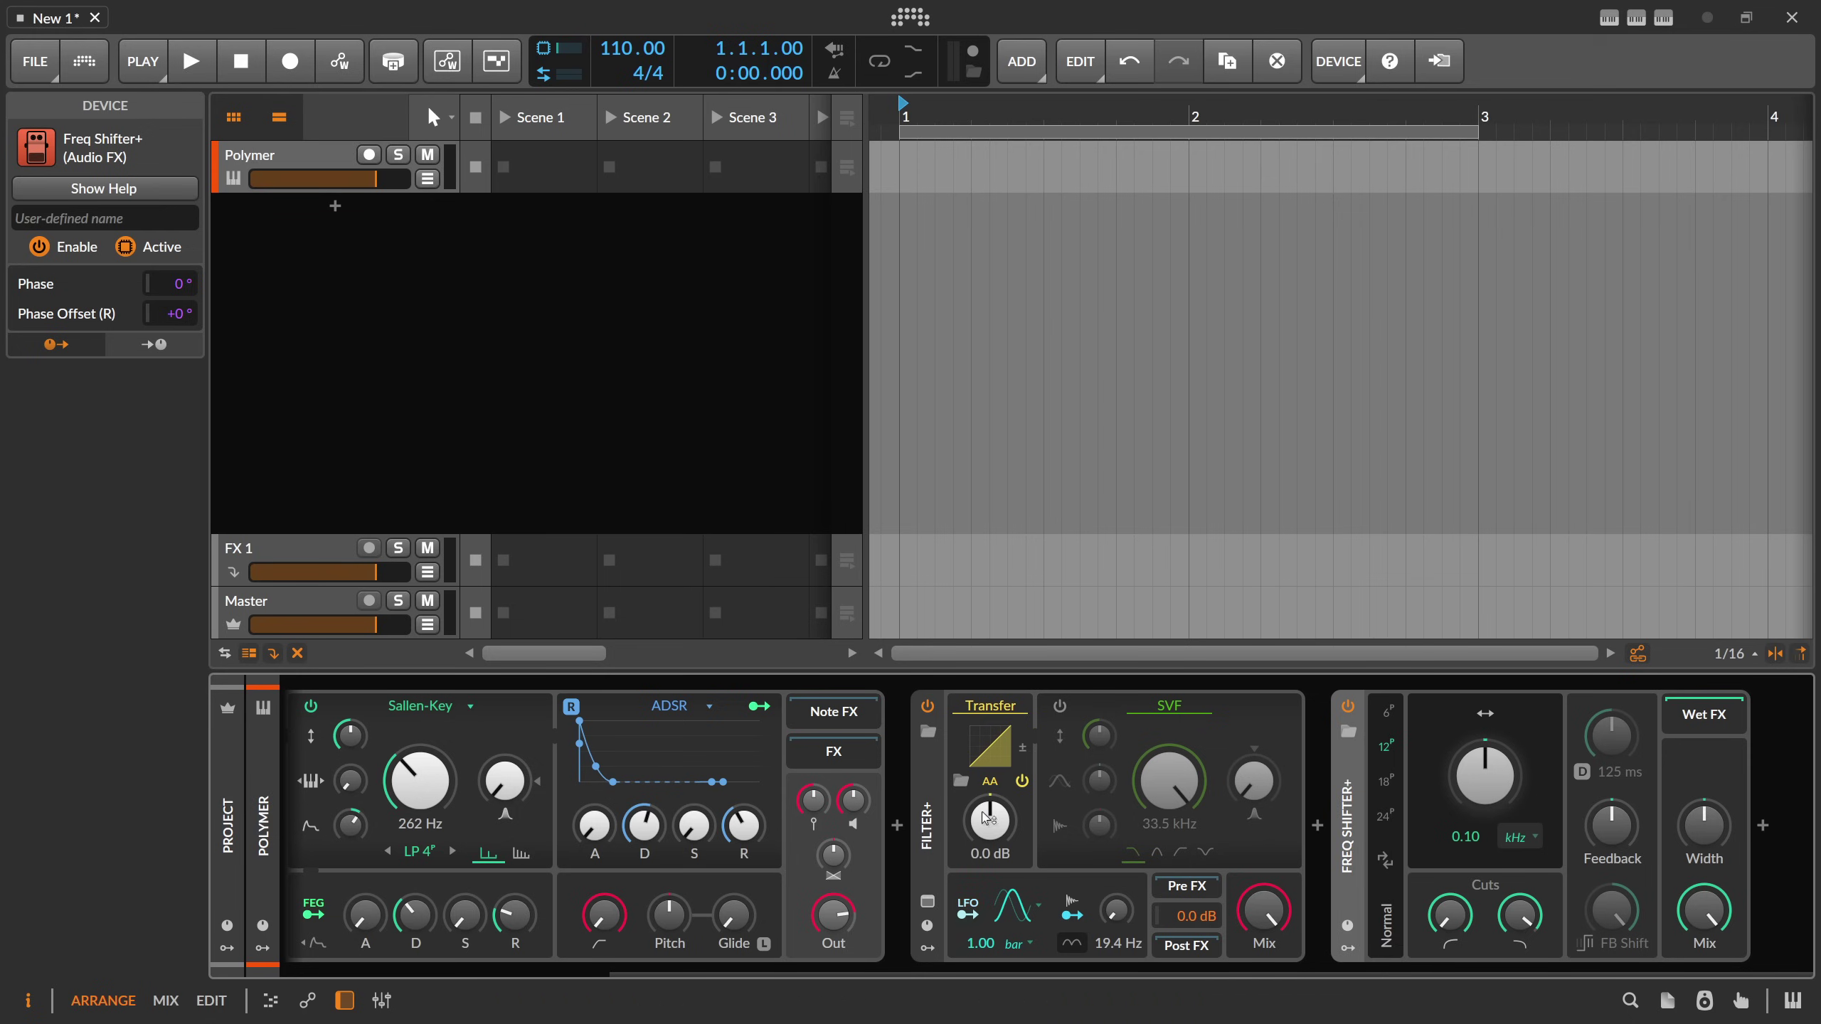
{"action": "left_click", "coordinate": [927, 826]}
{"action": "key", "text": "Delete"}
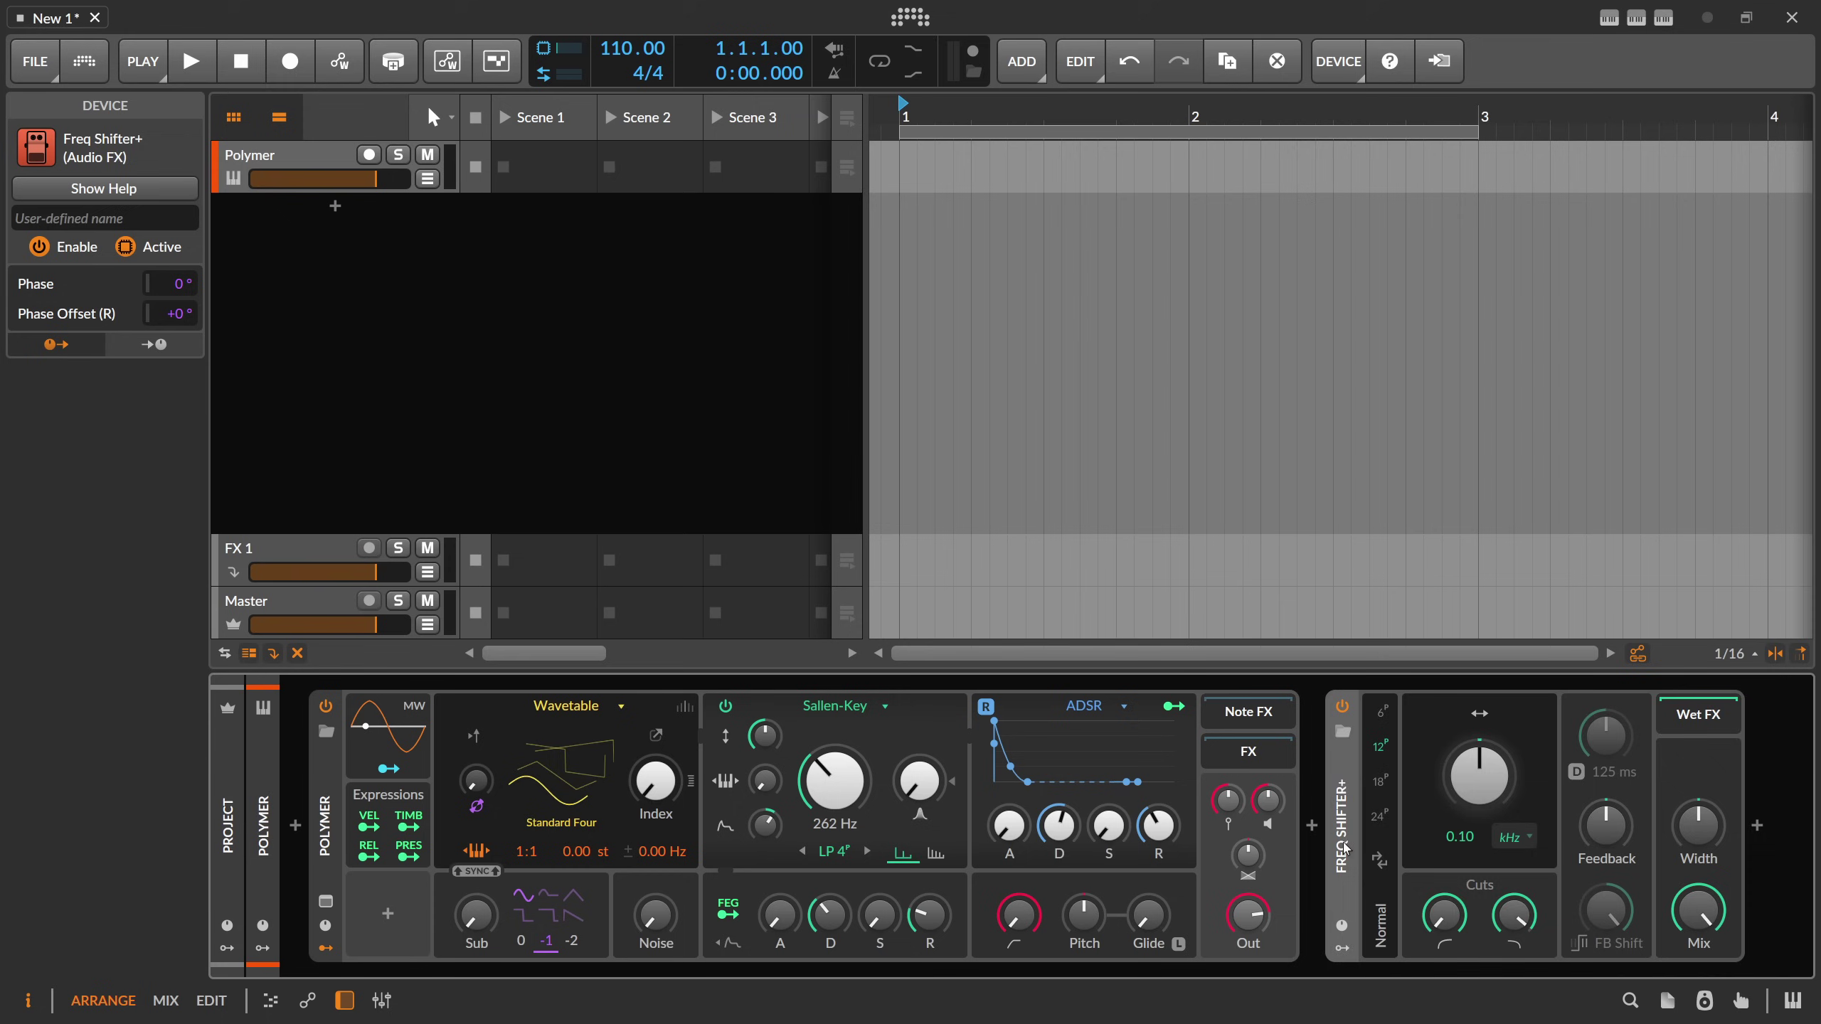
- Delete Freq Shifter+ and insert a Stepwise note effect before Polymer
{"action": "key", "text": "Delete"}
{"action": "left_click", "coordinate": [294, 827]}
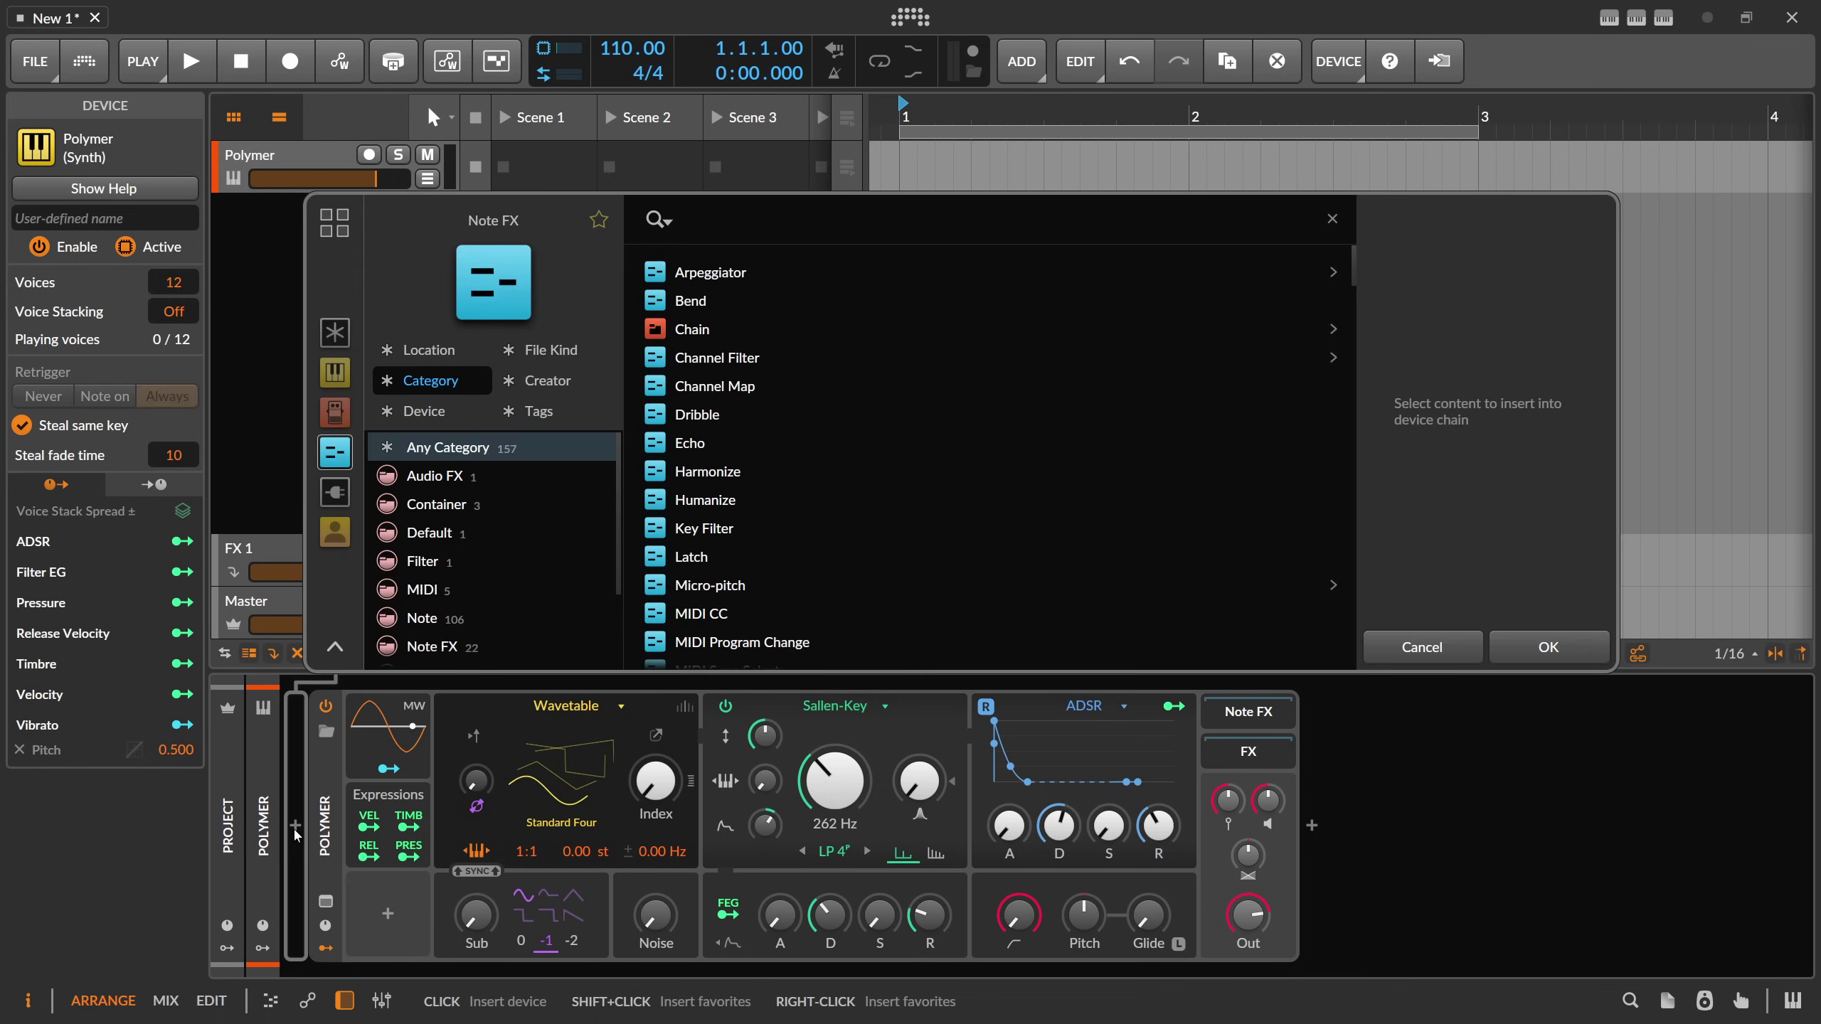
{"action": "type", "text": "step"}
{"action": "key", "text": "Return"}
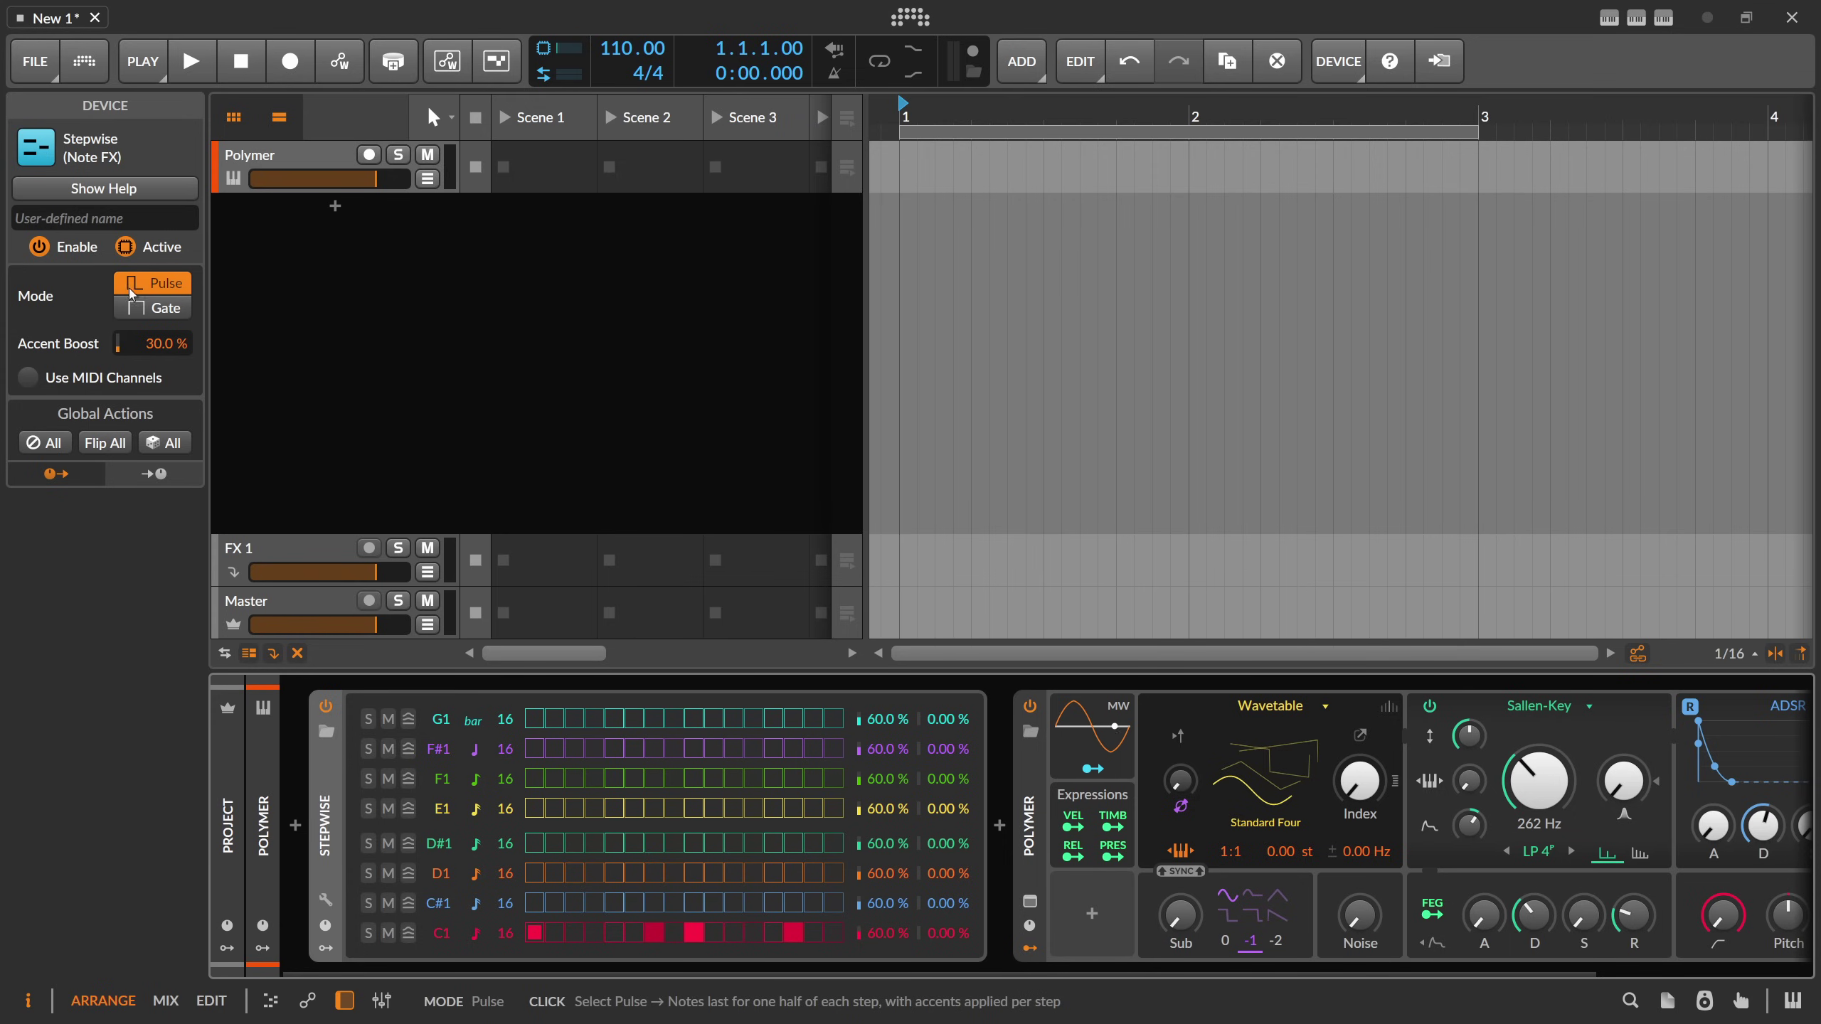
- Load the Stepwise Ebmin preset, draw six A#3 steps and start playback
{"action": "left_click", "coordinate": [326, 731]}
{"action": "double_click", "coordinate": [757, 328]}
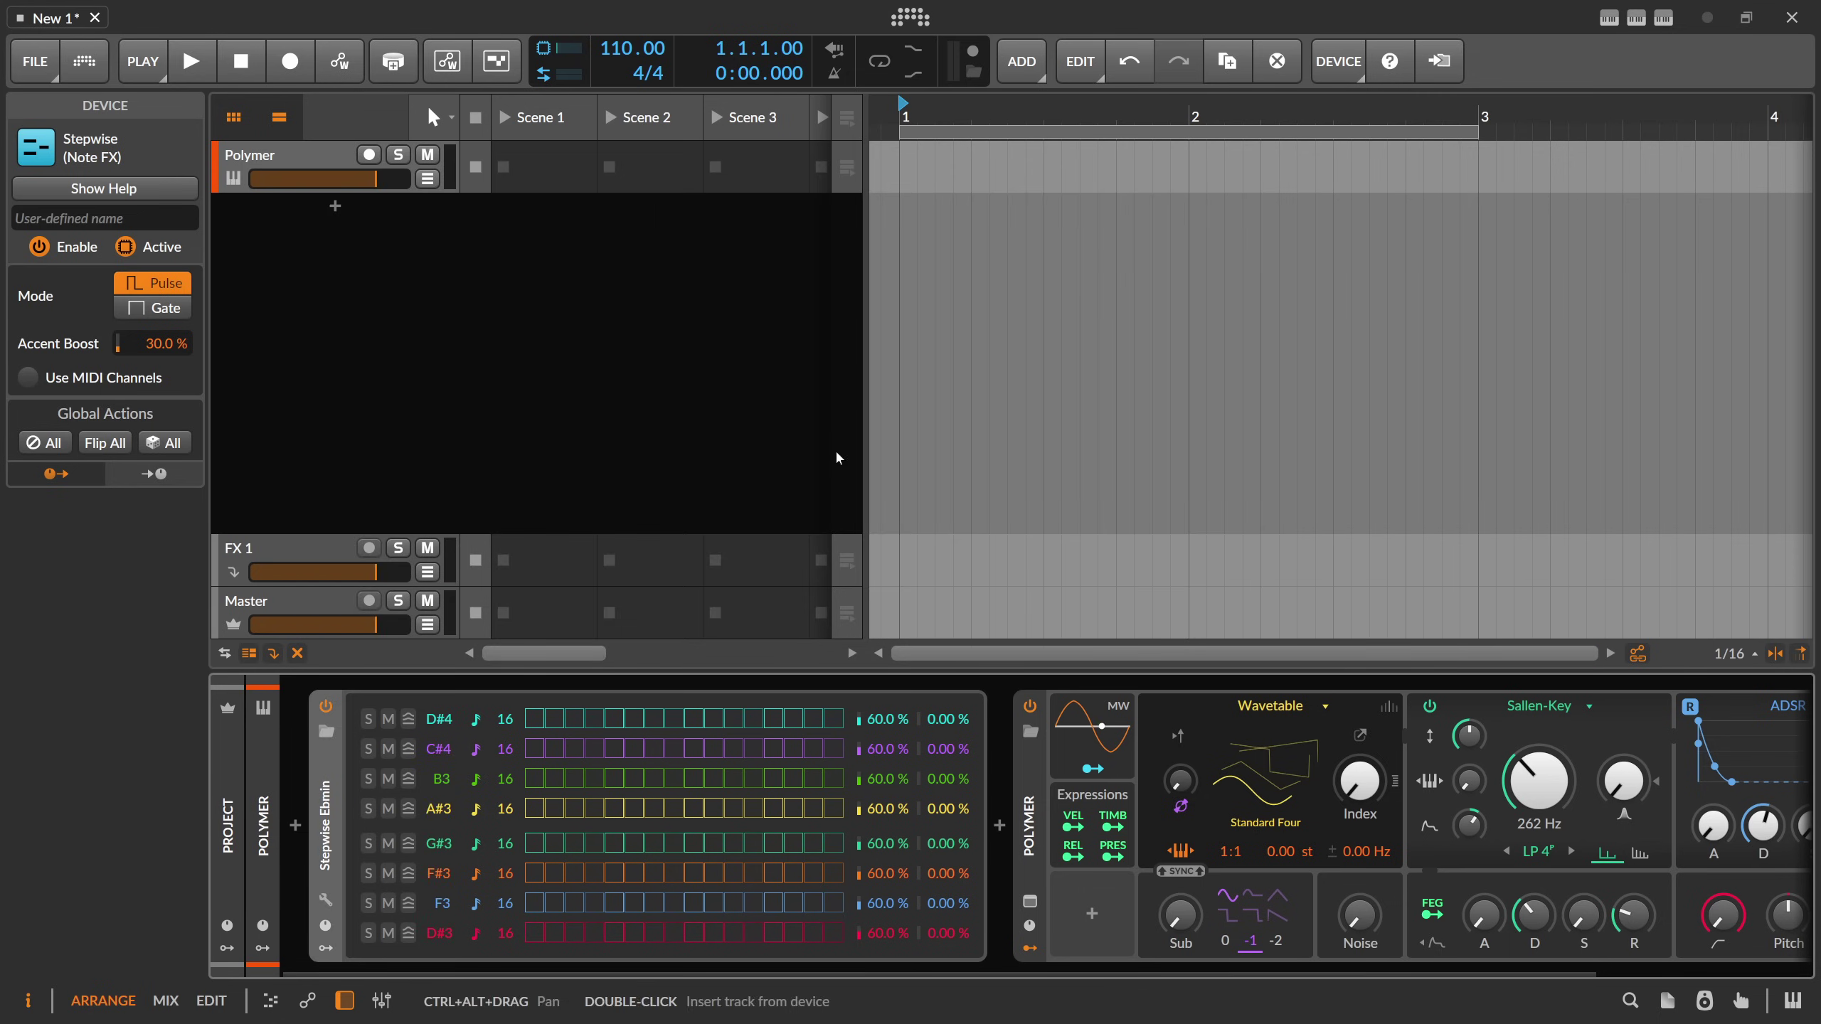
{"action": "left_click_drag", "start_coordinate": [542, 806], "coordinate": [634, 808]}
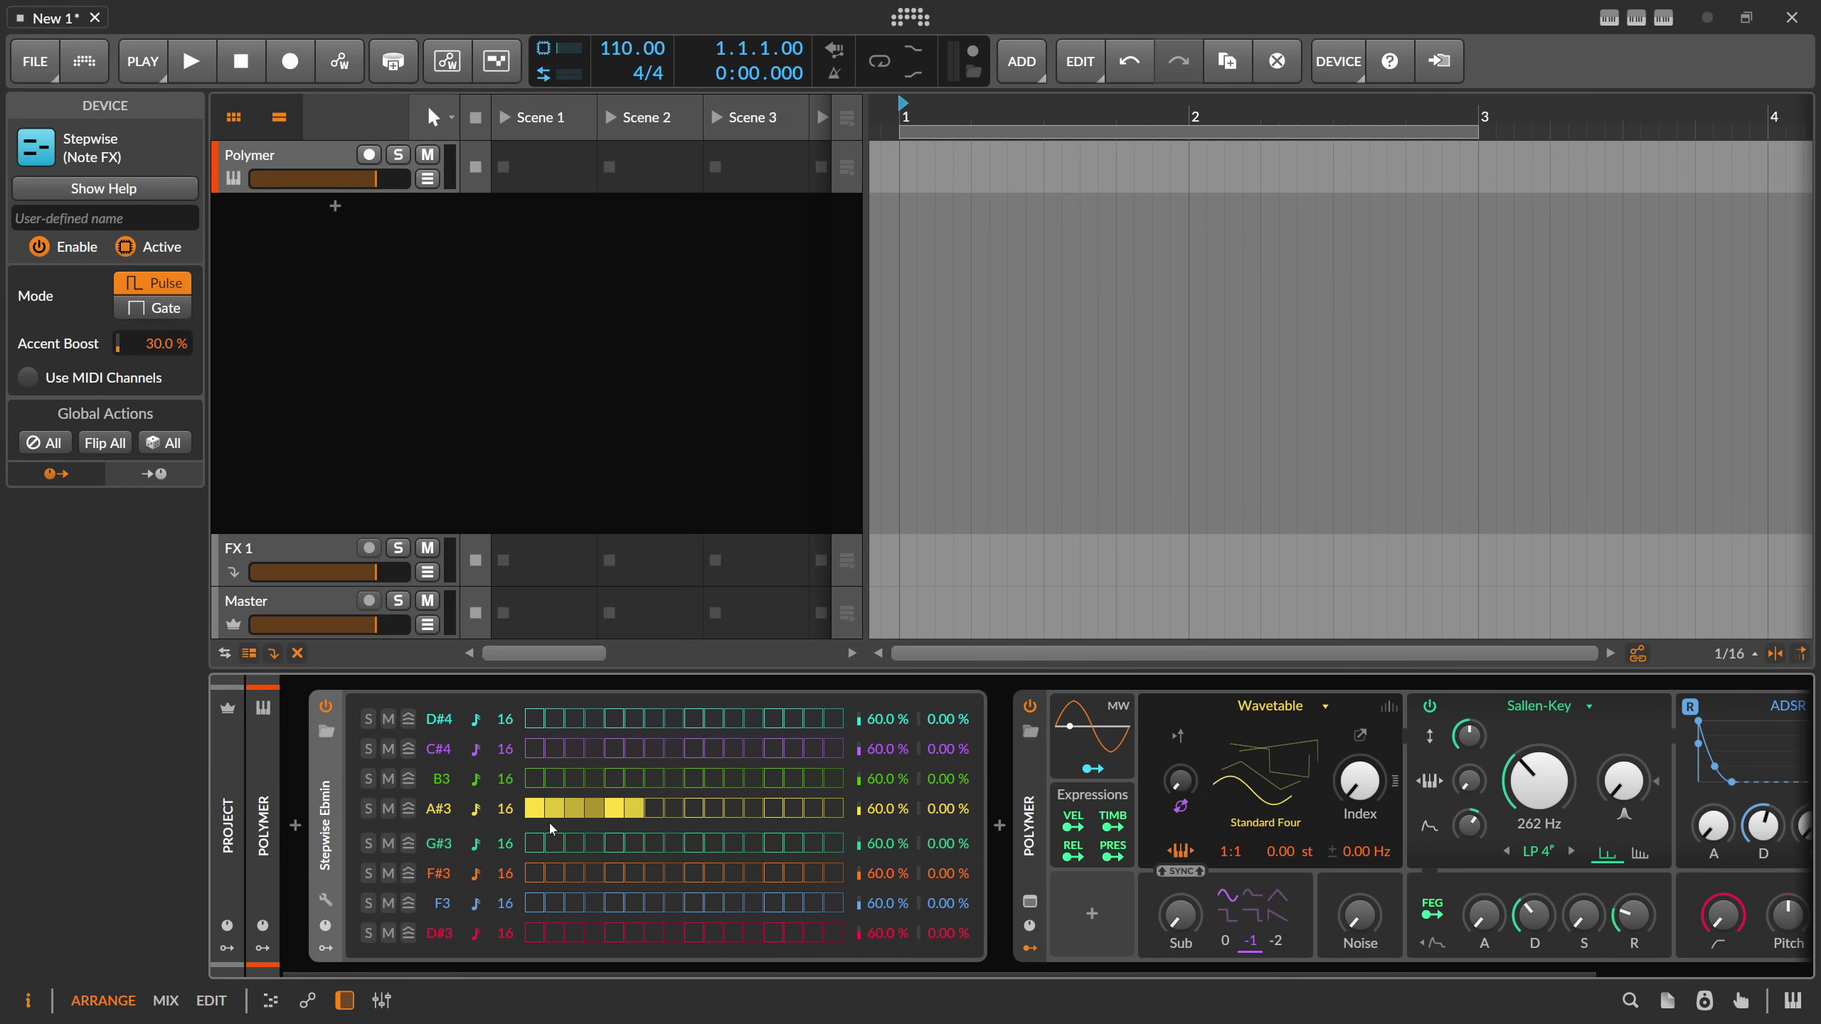
{"action": "key", "text": "space"}
{"action": "key", "text": "space"}
- Set Stepwise to Gate mode, max Polymer's sustain, raise cutoff to 4.47 kHz and audition
{"action": "left_click", "coordinate": [152, 308]}
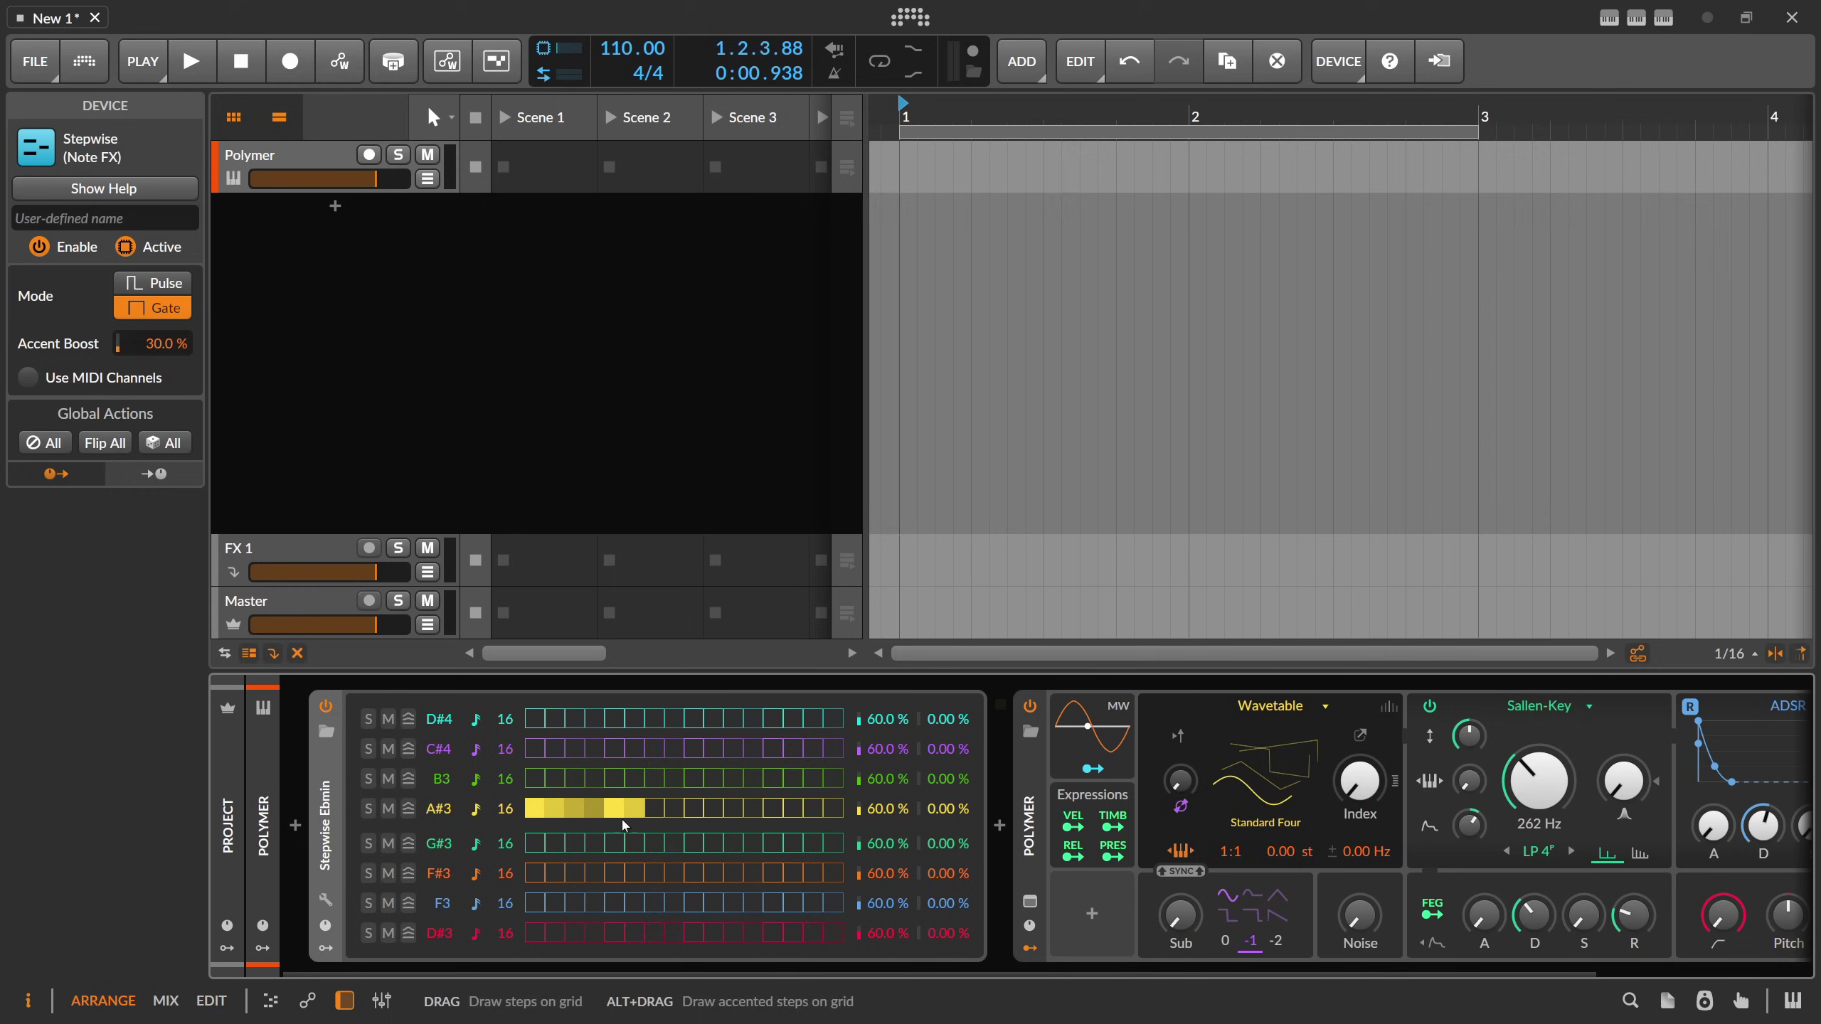
{"action": "left_click_drag", "start_coordinate": [717, 973], "coordinate": [843, 973]}
{"action": "left_click_drag", "start_coordinate": [1661, 830], "coordinate": [1662, 796]}
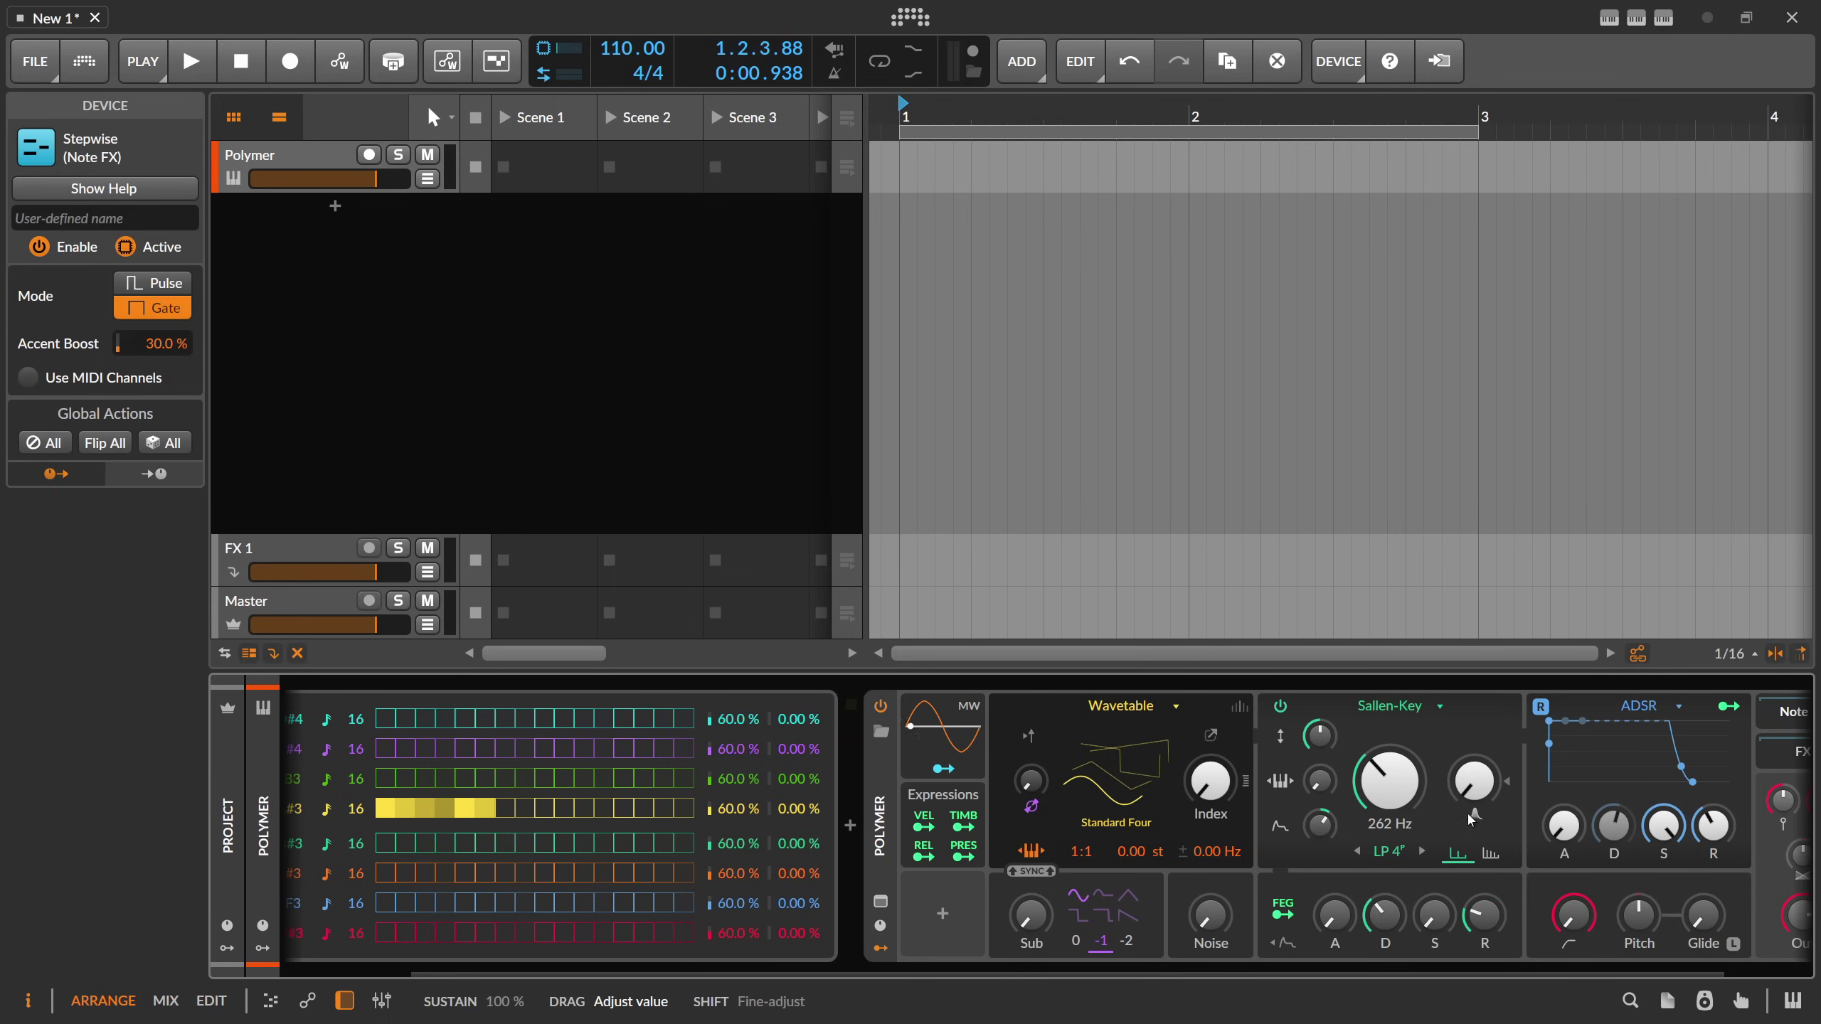
{"action": "left_click_drag", "start_coordinate": [1388, 780], "coordinate": [1389, 710]}
{"action": "key", "text": "space"}
{"action": "key", "text": "space"}
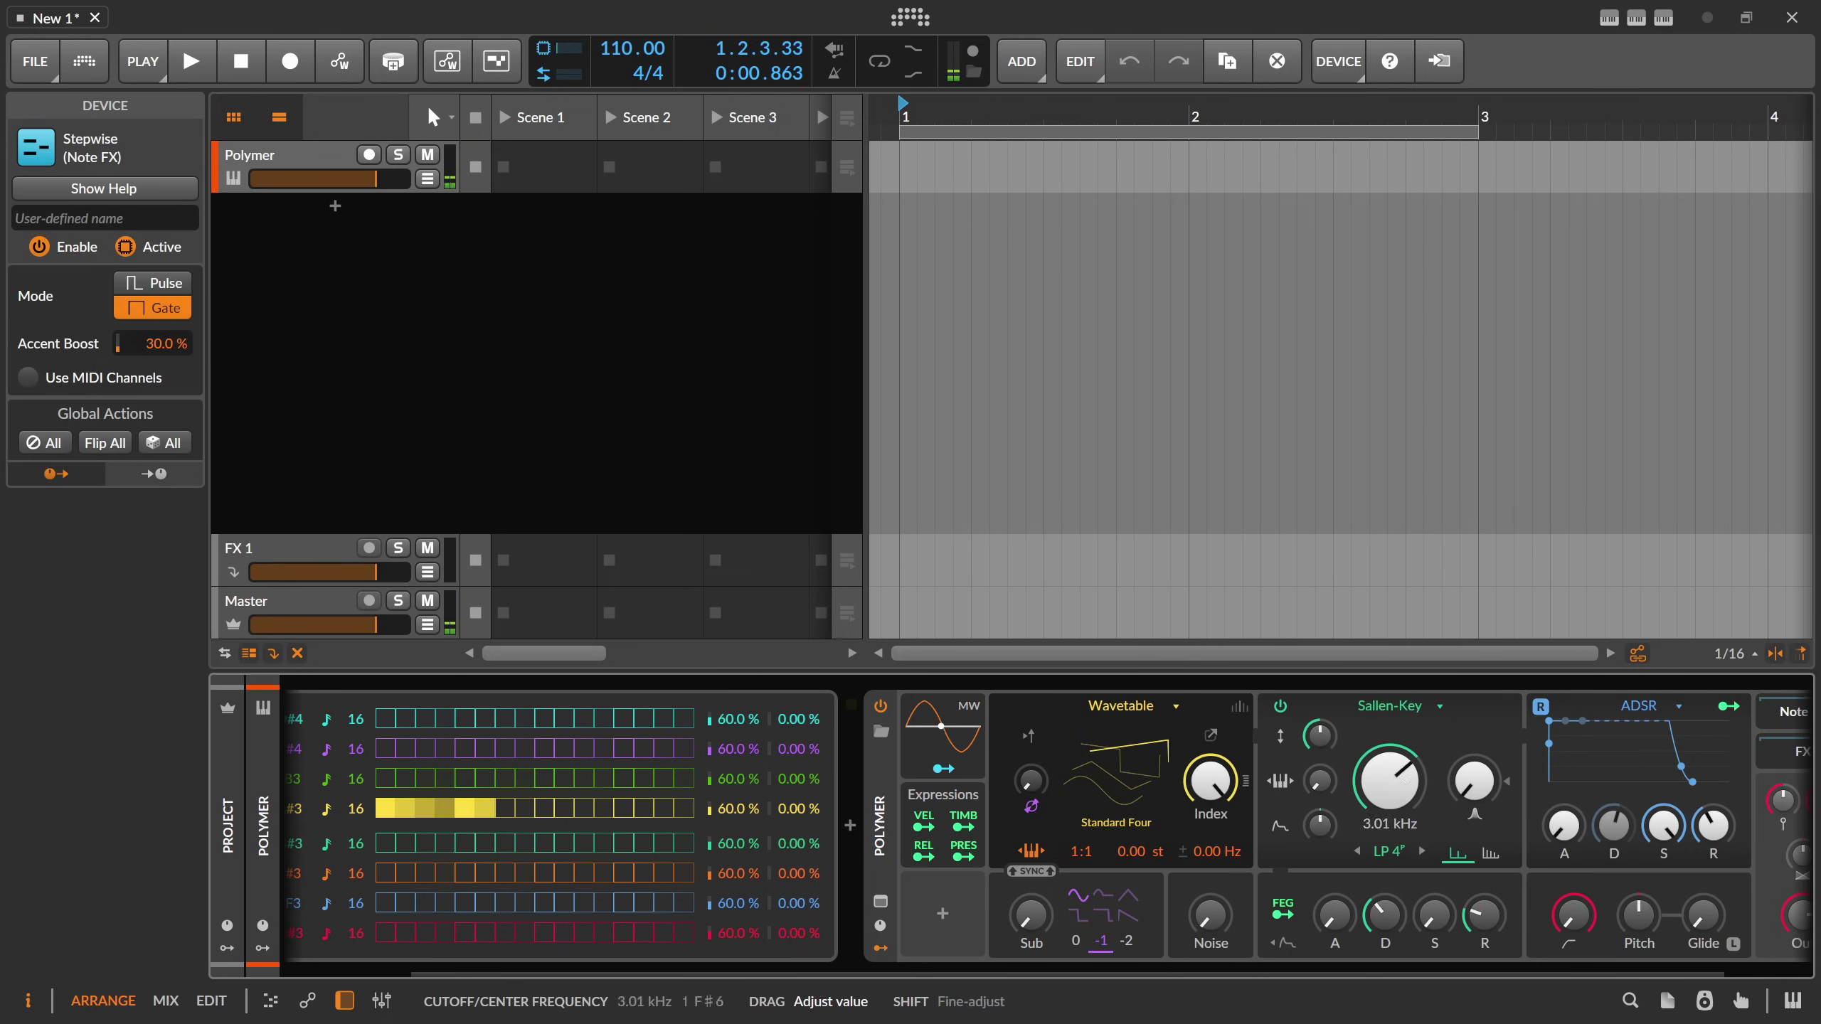
- Compare Stepwise Pulse and Gate modes during playback, ending in Gate mode
{"action": "key", "text": "space"}
{"action": "key", "text": "space"}
{"action": "left_click", "coordinate": [153, 283]}
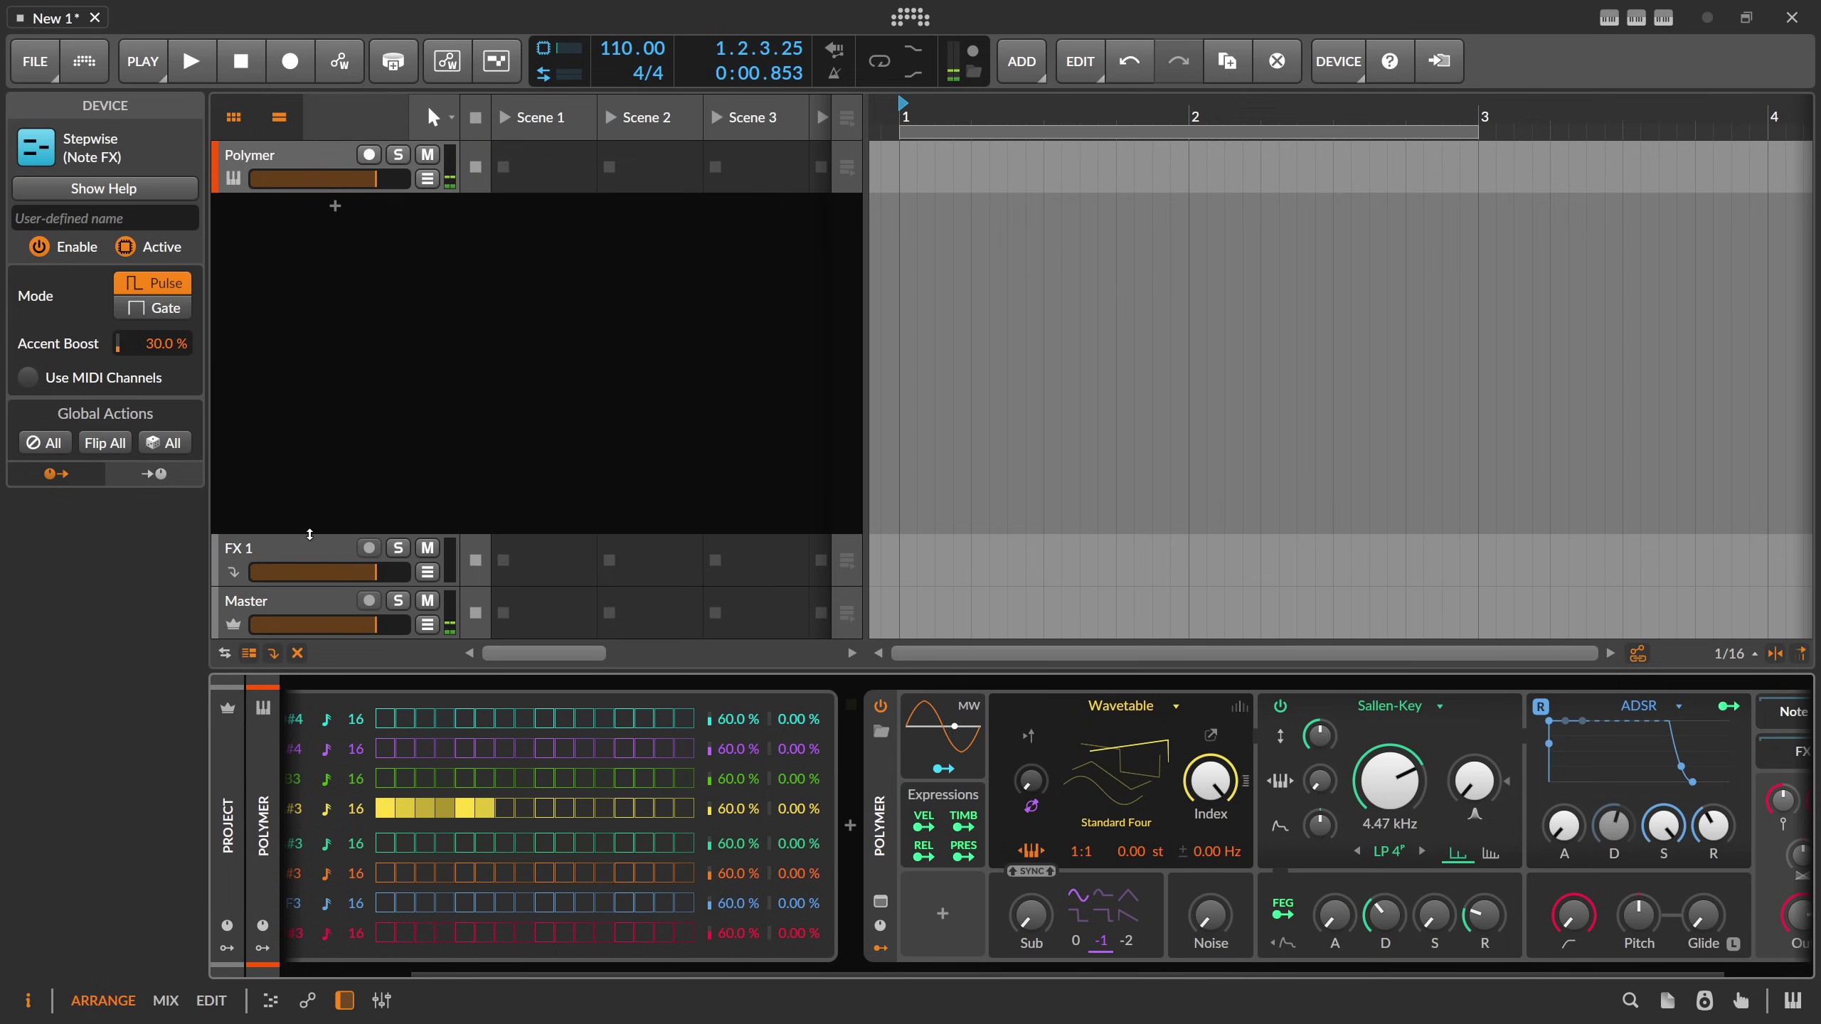
{"action": "key", "text": "space"}
{"action": "key", "text": "space"}
{"action": "left_click", "coordinate": [179, 314]}
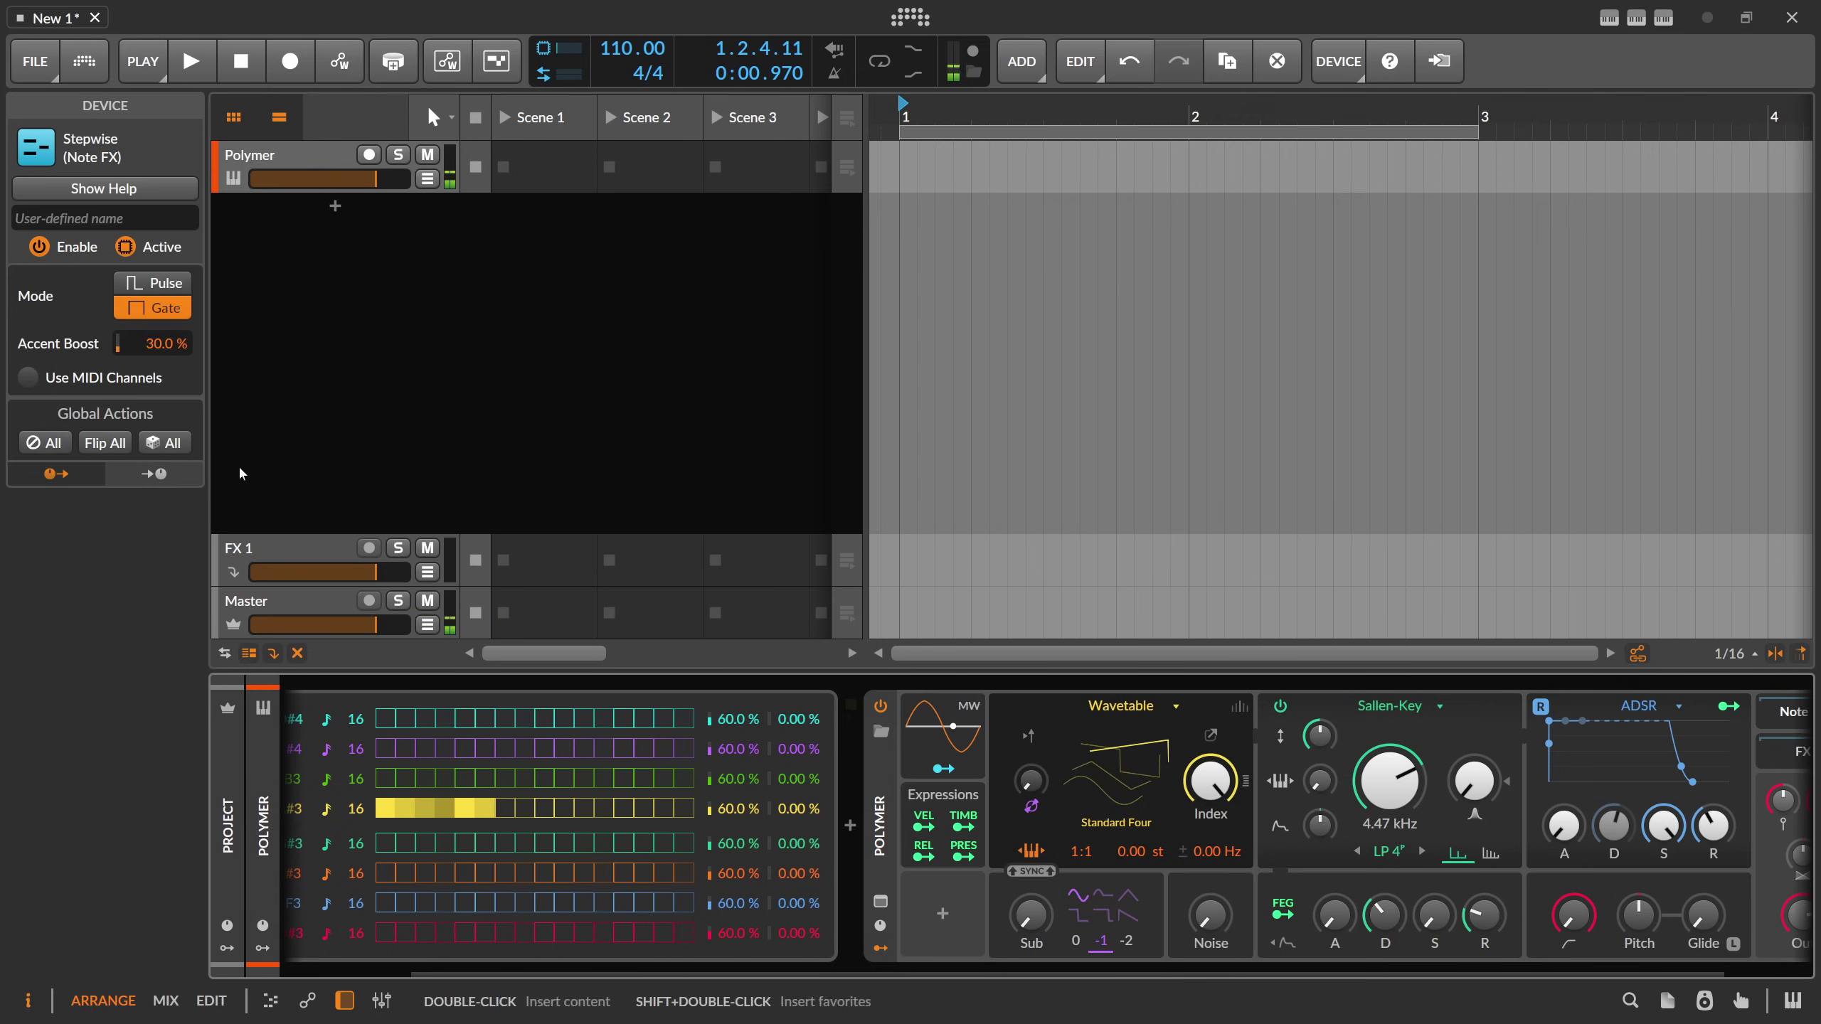
{"action": "key", "text": "space"}
{"action": "key", "text": "space"}
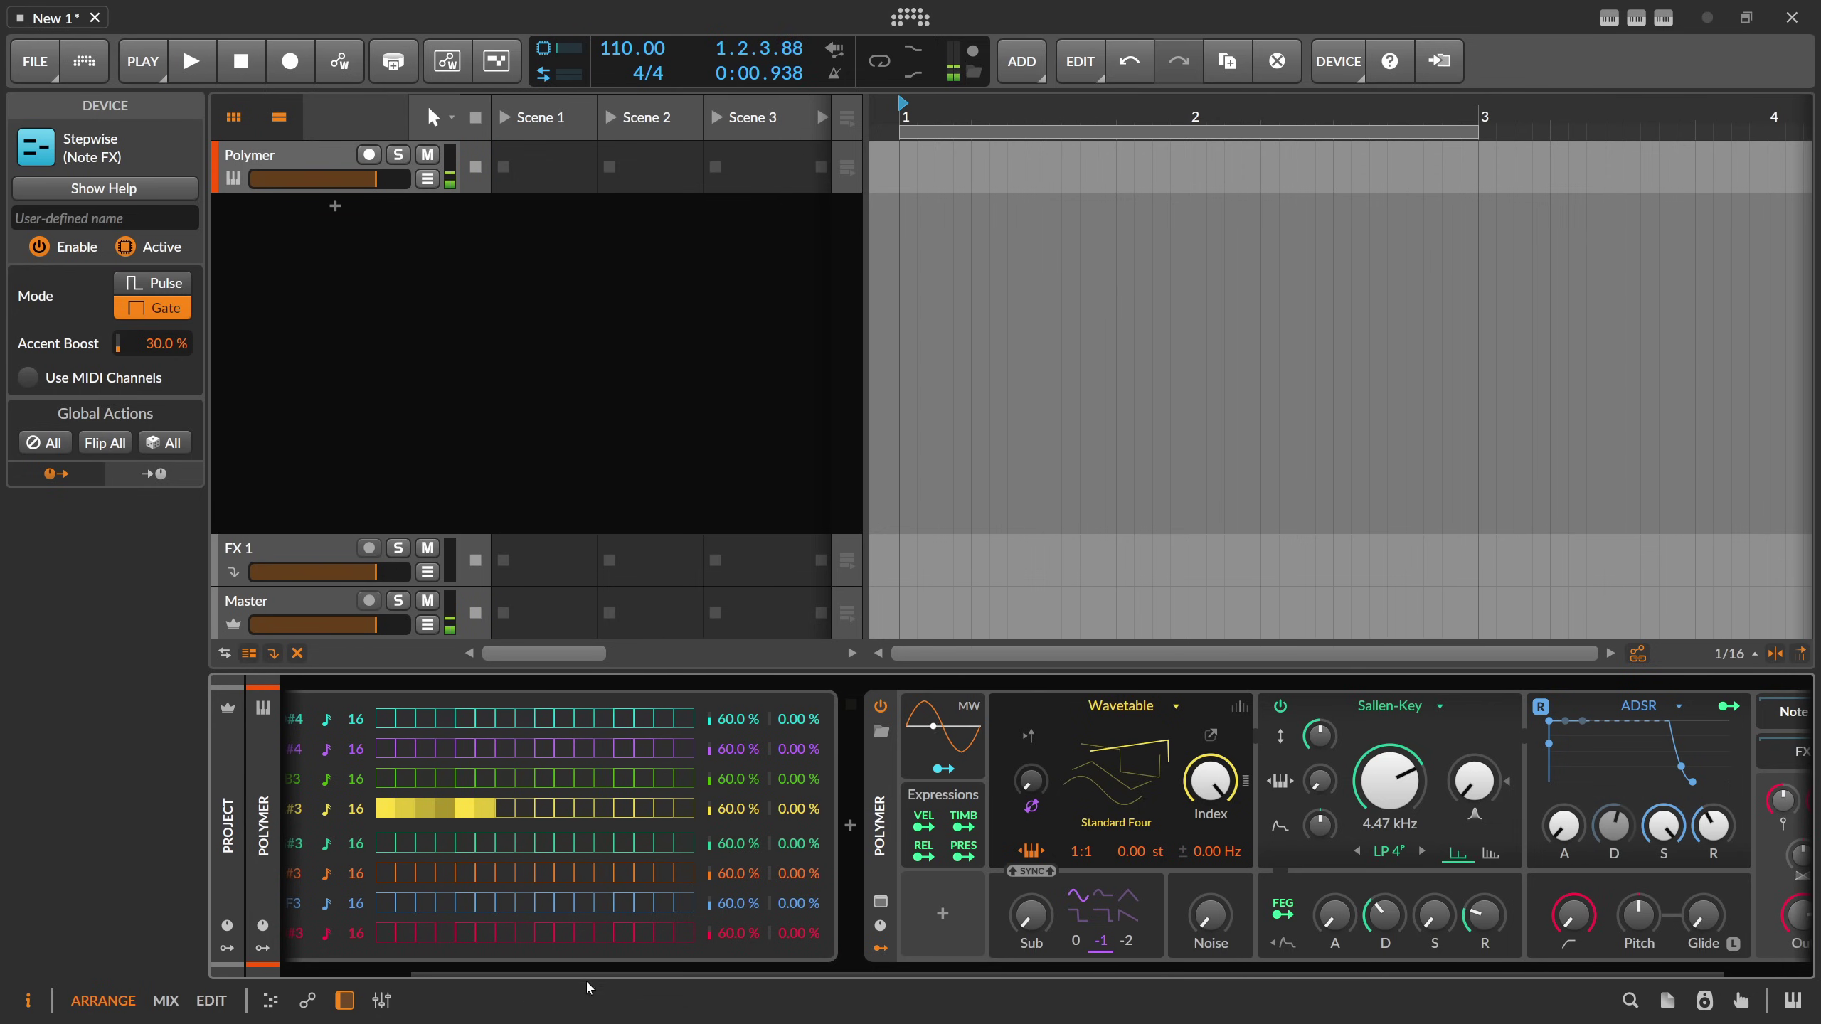
{"action": "left_click", "coordinate": [581, 975]}
{"action": "scroll", "coordinate": [699, 898], "scroll_direction": "up", "scroll_amount": 3}
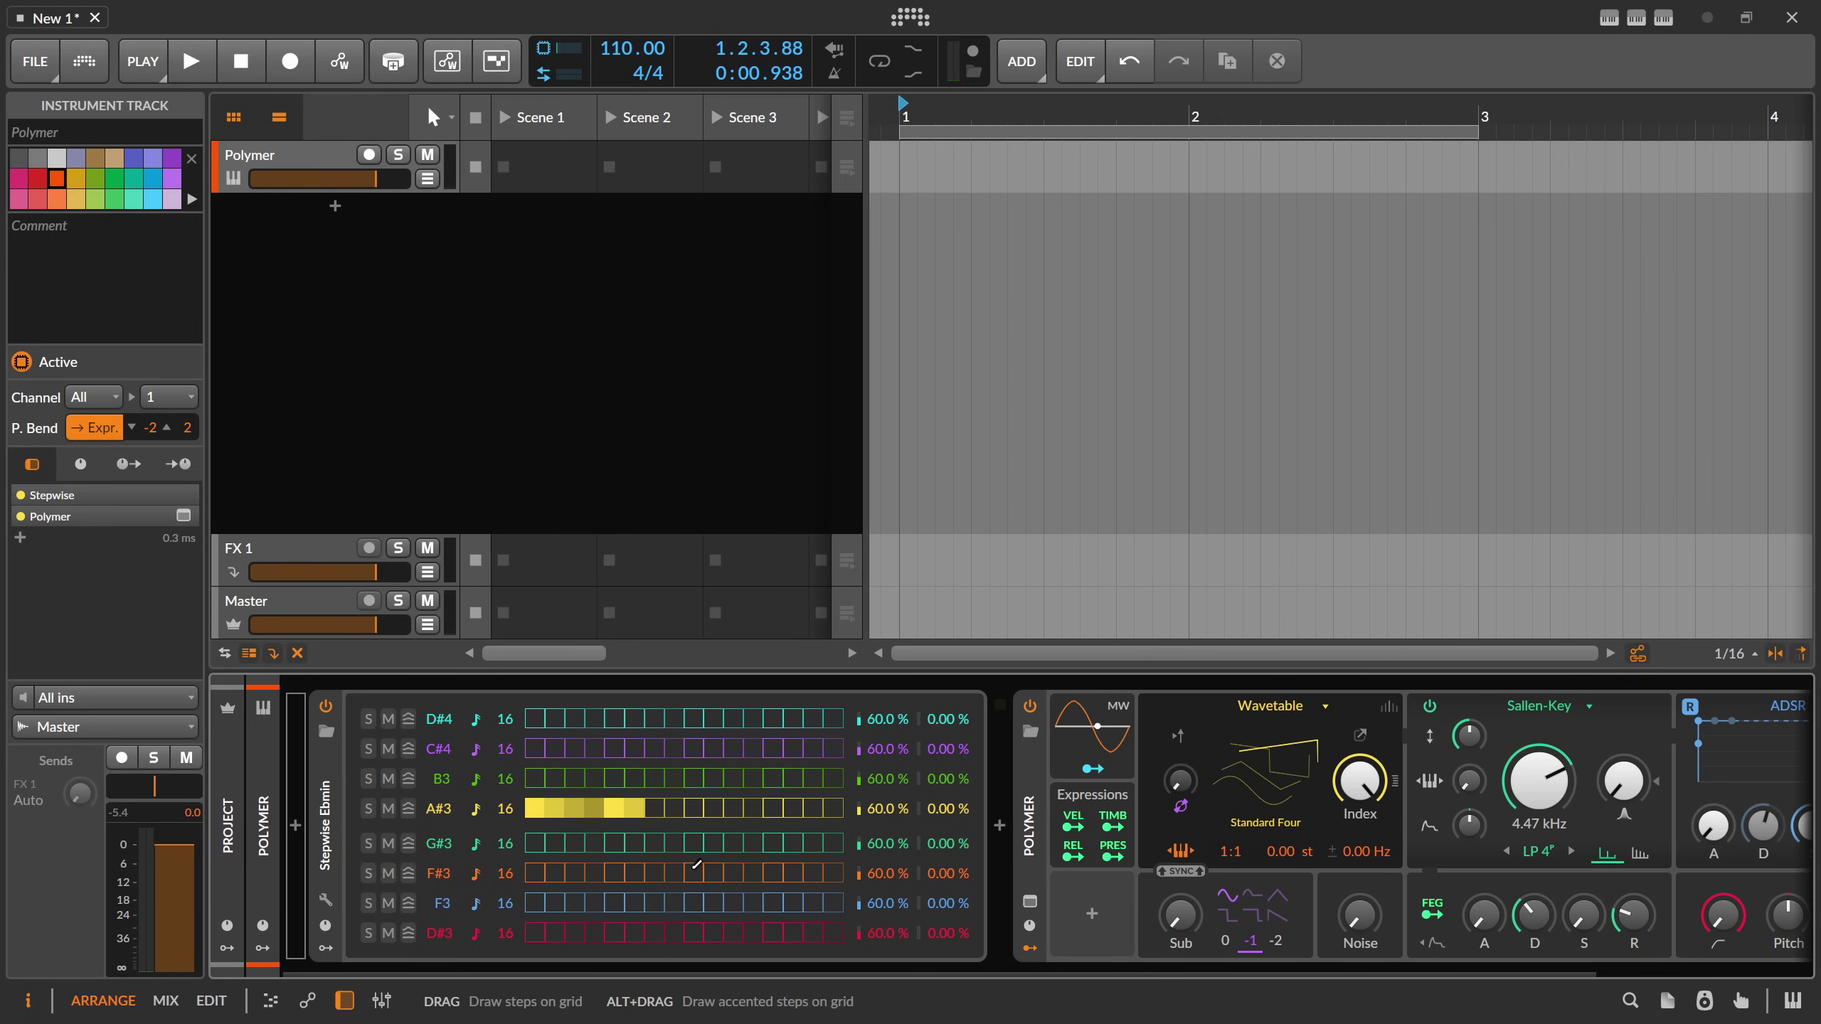
- Add three F#3 steps and four C#4 steps, then audition the chord pattern
{"action": "left_click_drag", "start_coordinate": [673, 873], "coordinate": [717, 874]}
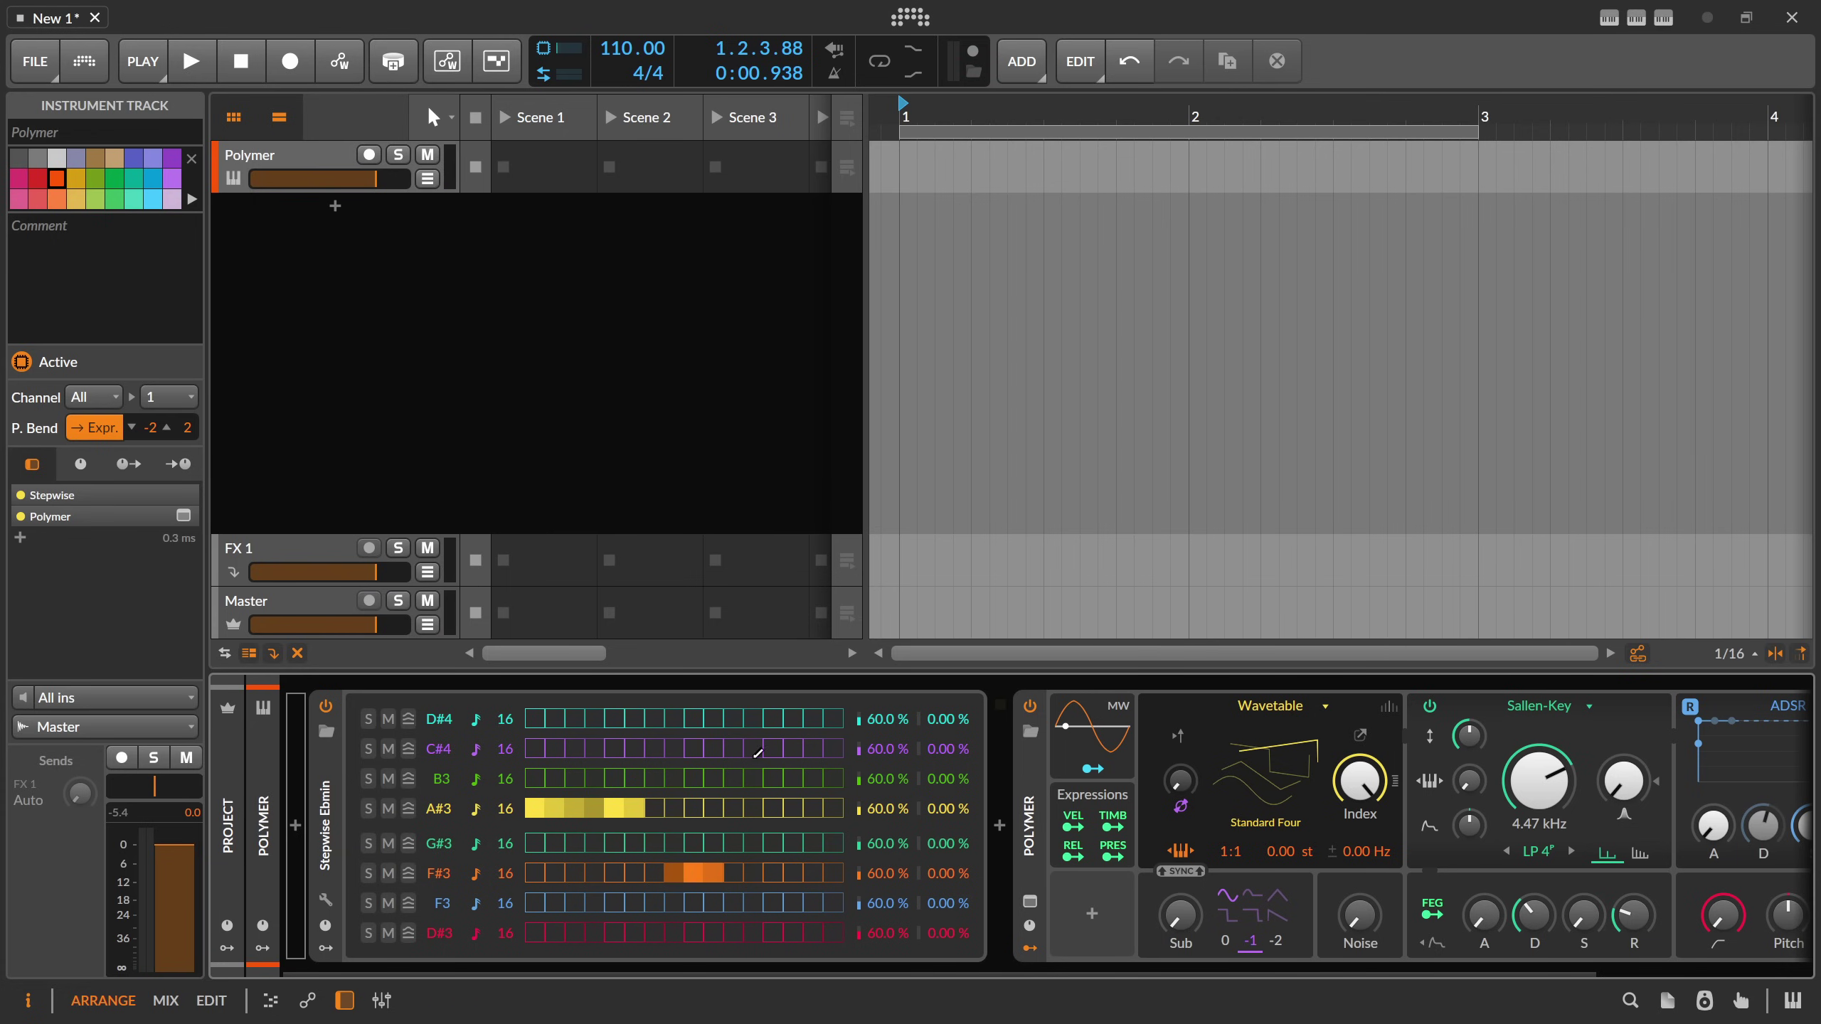
{"action": "left_click_drag", "start_coordinate": [757, 752], "coordinate": [819, 749]}
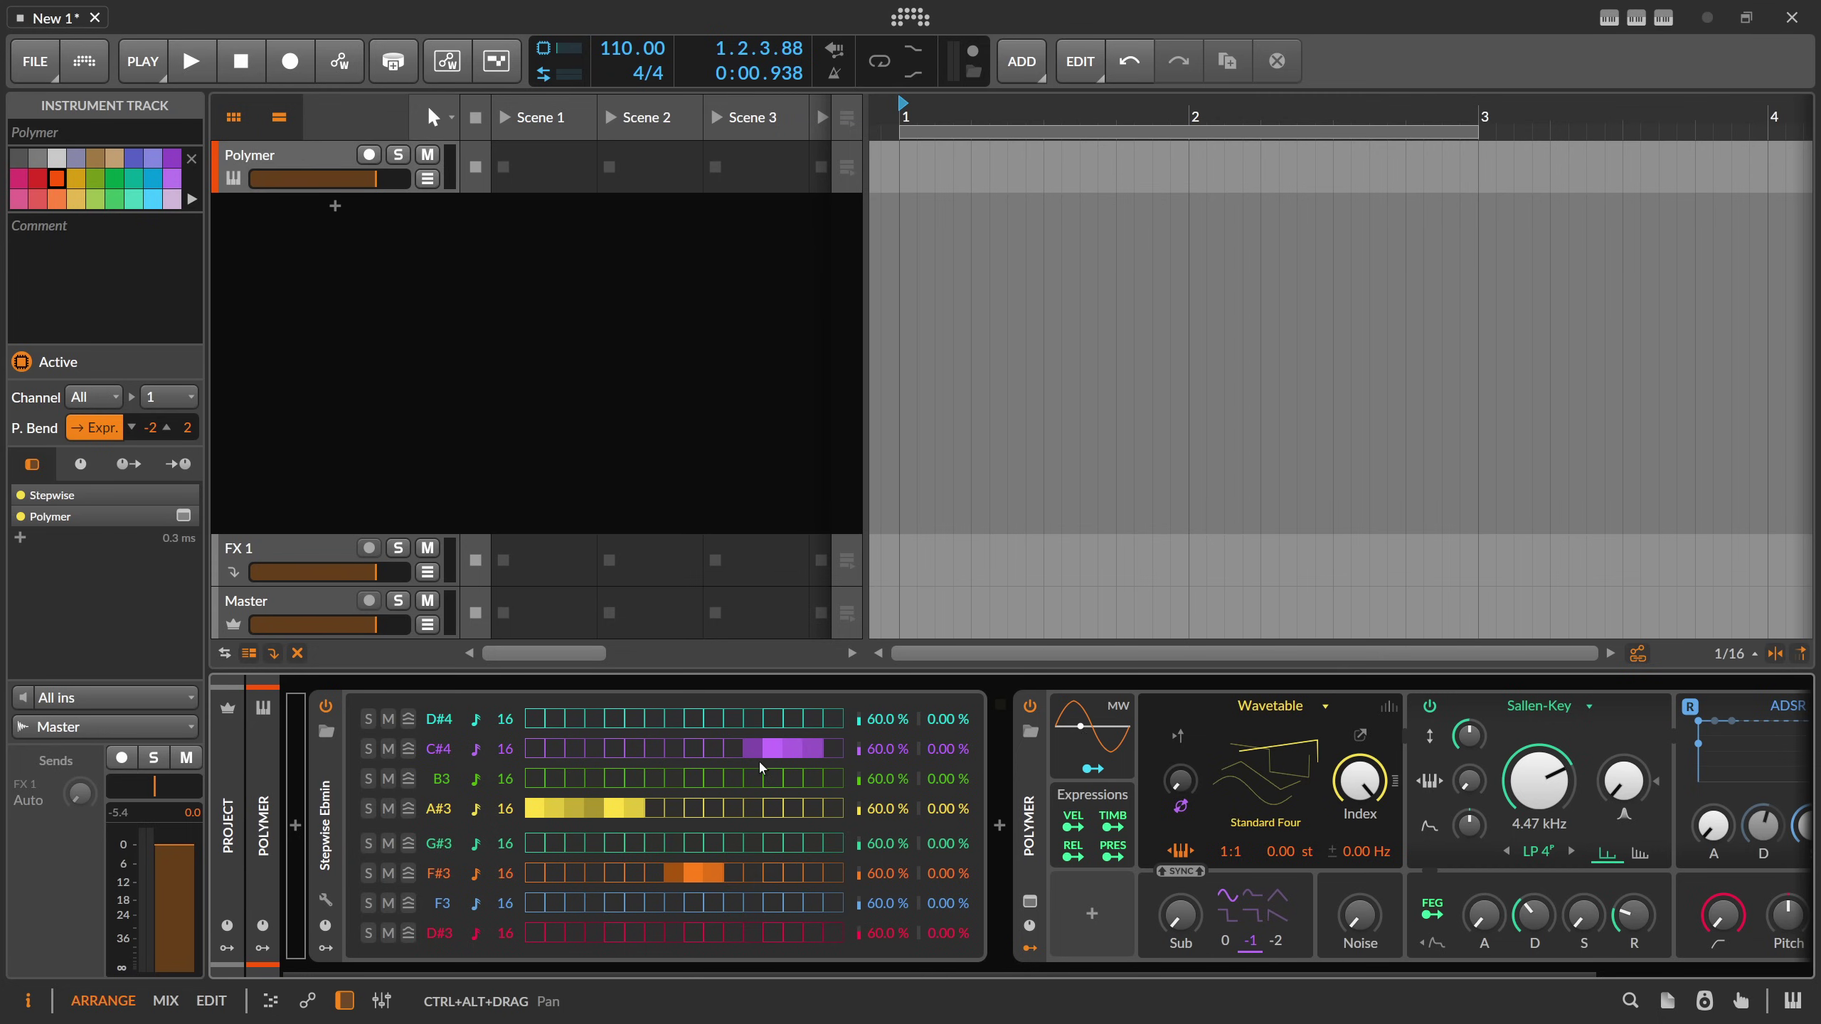
{"action": "key", "text": "space"}
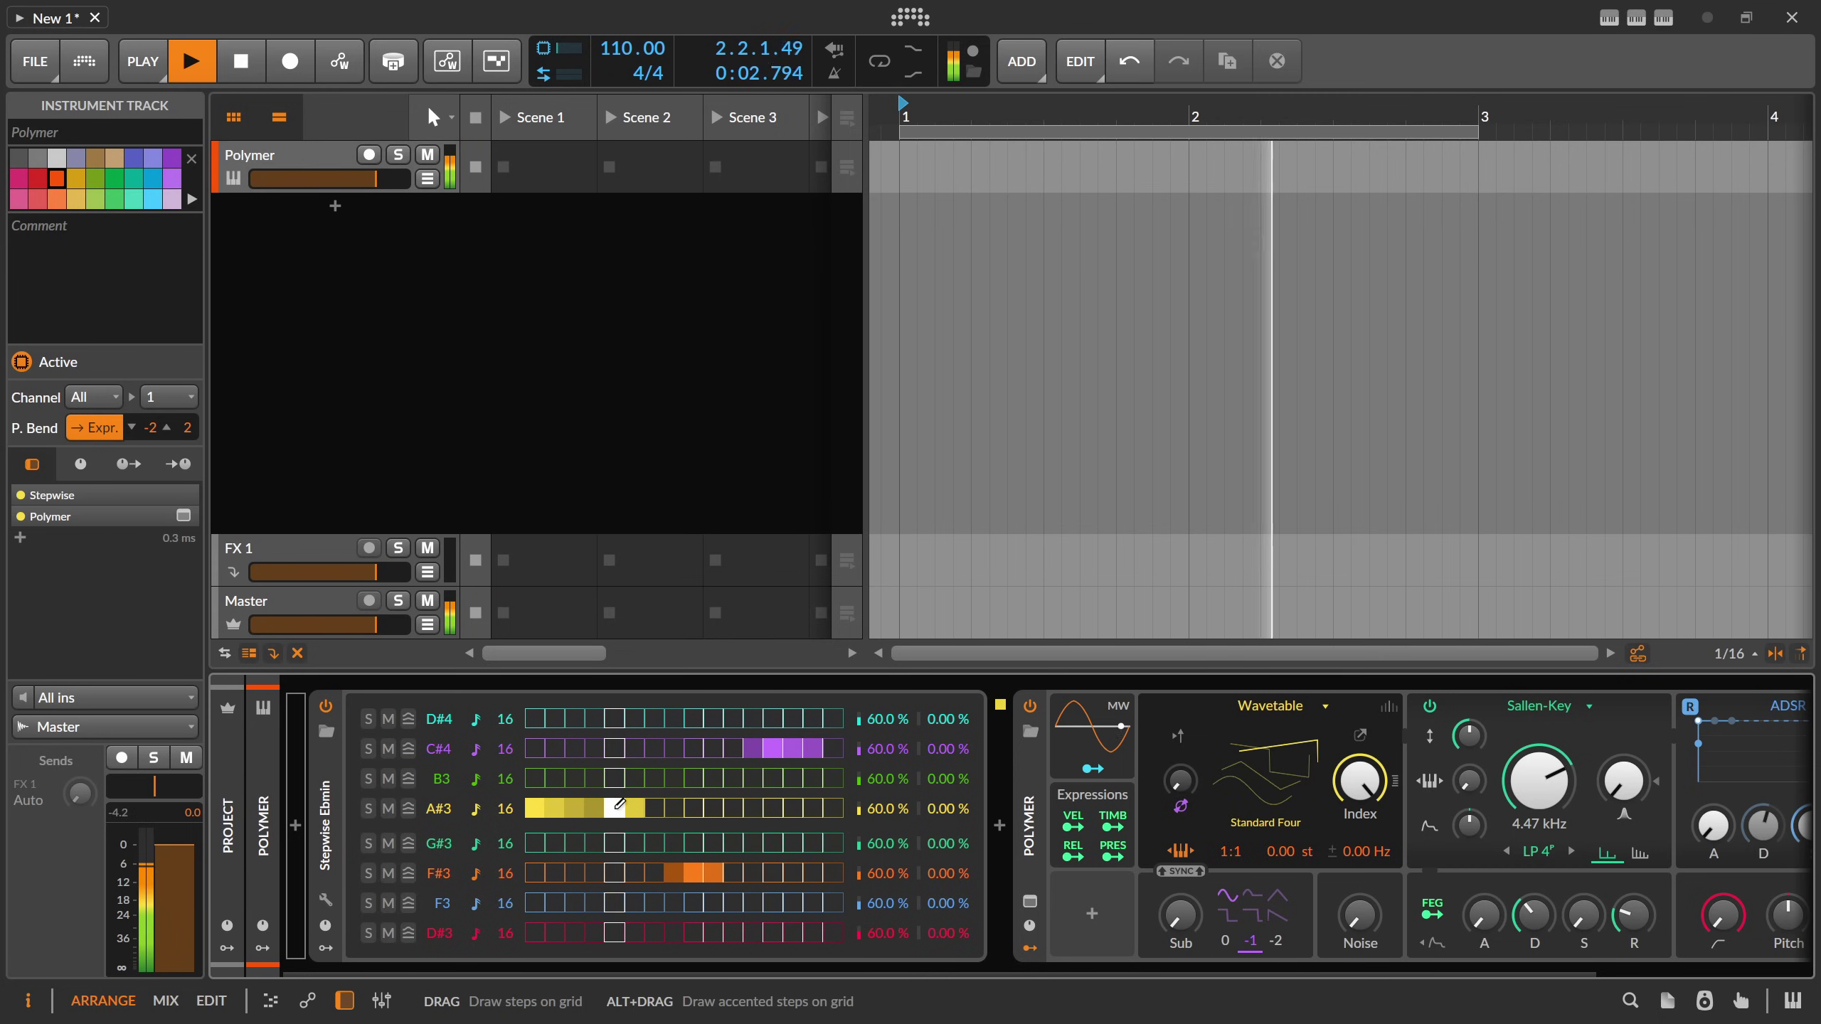
{"action": "key", "text": "space"}
- Raise Stepwise accent boost, lower one A#3 step's velocity, and map velocity onto Polymer's cutoff
{"action": "left_click", "coordinate": [326, 815]}
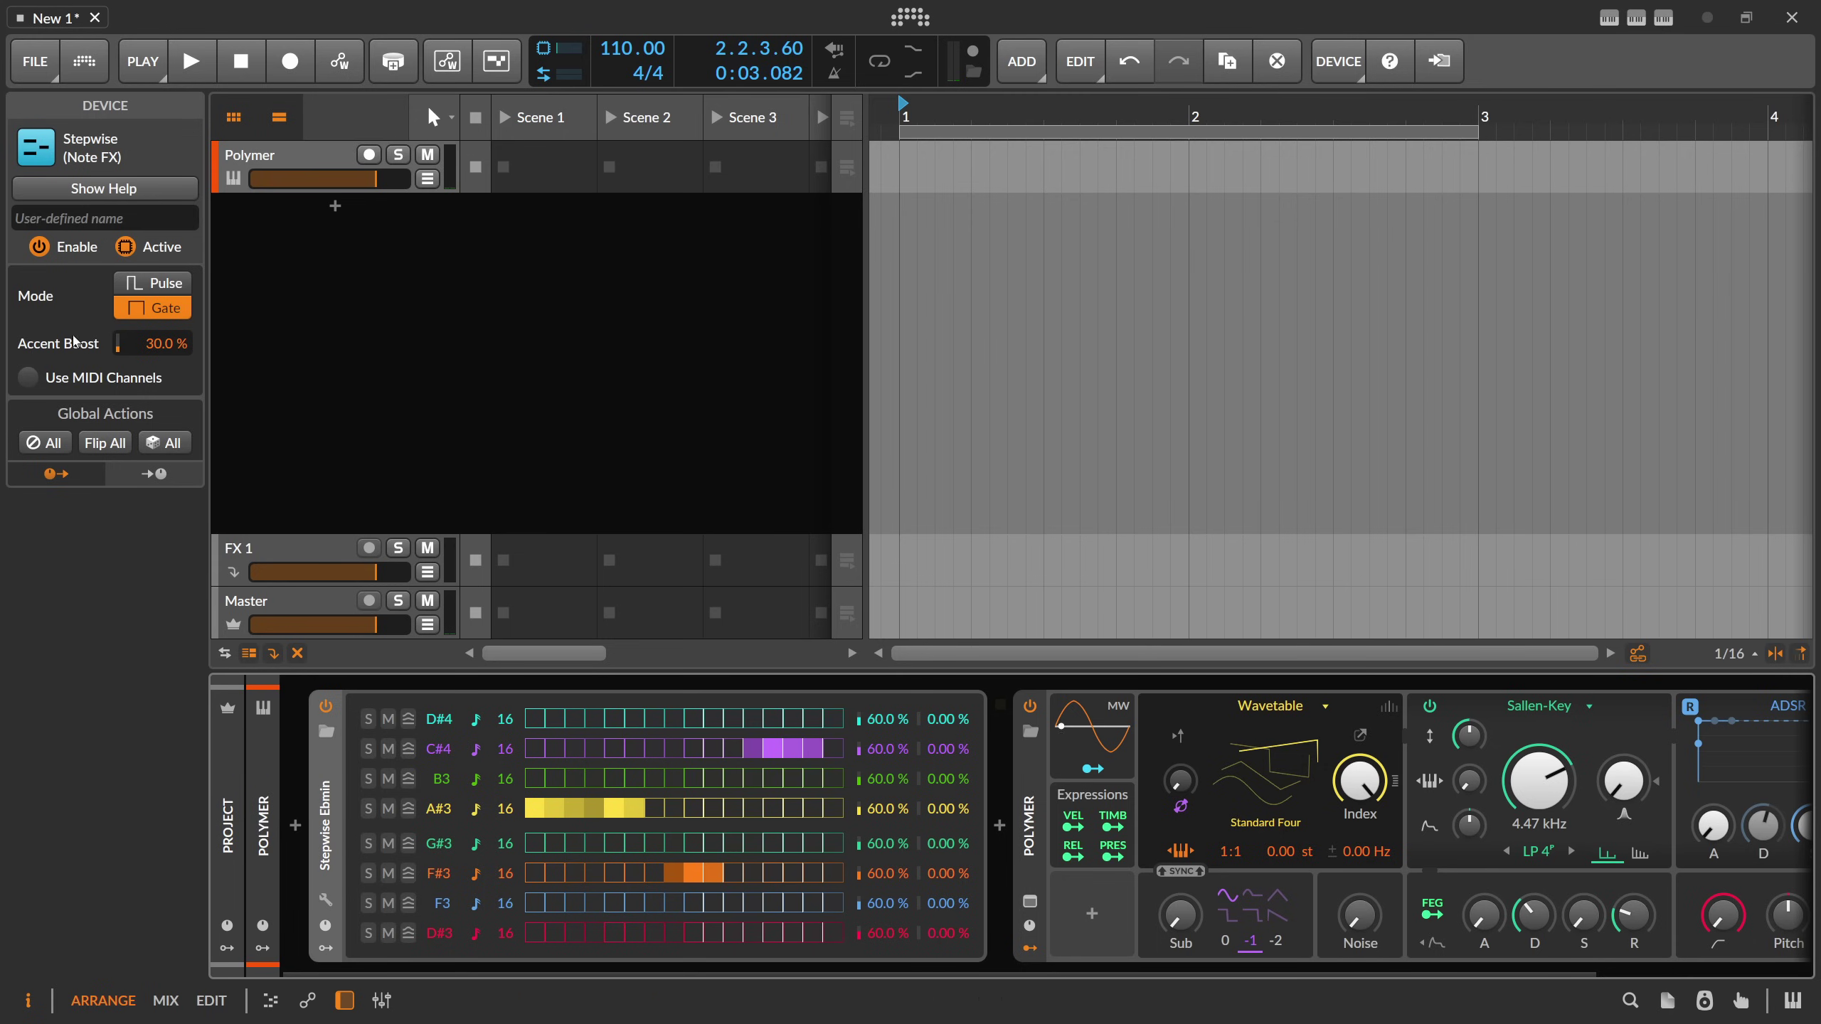
{"action": "mouse_move", "coordinate": [158, 354]}
{"action": "left_mouse_down"}
{"action": "mouse_move", "coordinate": [158, 309]}
{"action": "mouse_move", "coordinate": [158, 325]}
{"action": "left_mouse_up"}
{"action": "mouse_move", "coordinate": [556, 804]}
{"action": "left_mouse_down"}
{"action": "mouse_move", "coordinate": [542, 828]}
{"action": "mouse_move", "coordinate": [574, 819]}
{"action": "left_mouse_up"}
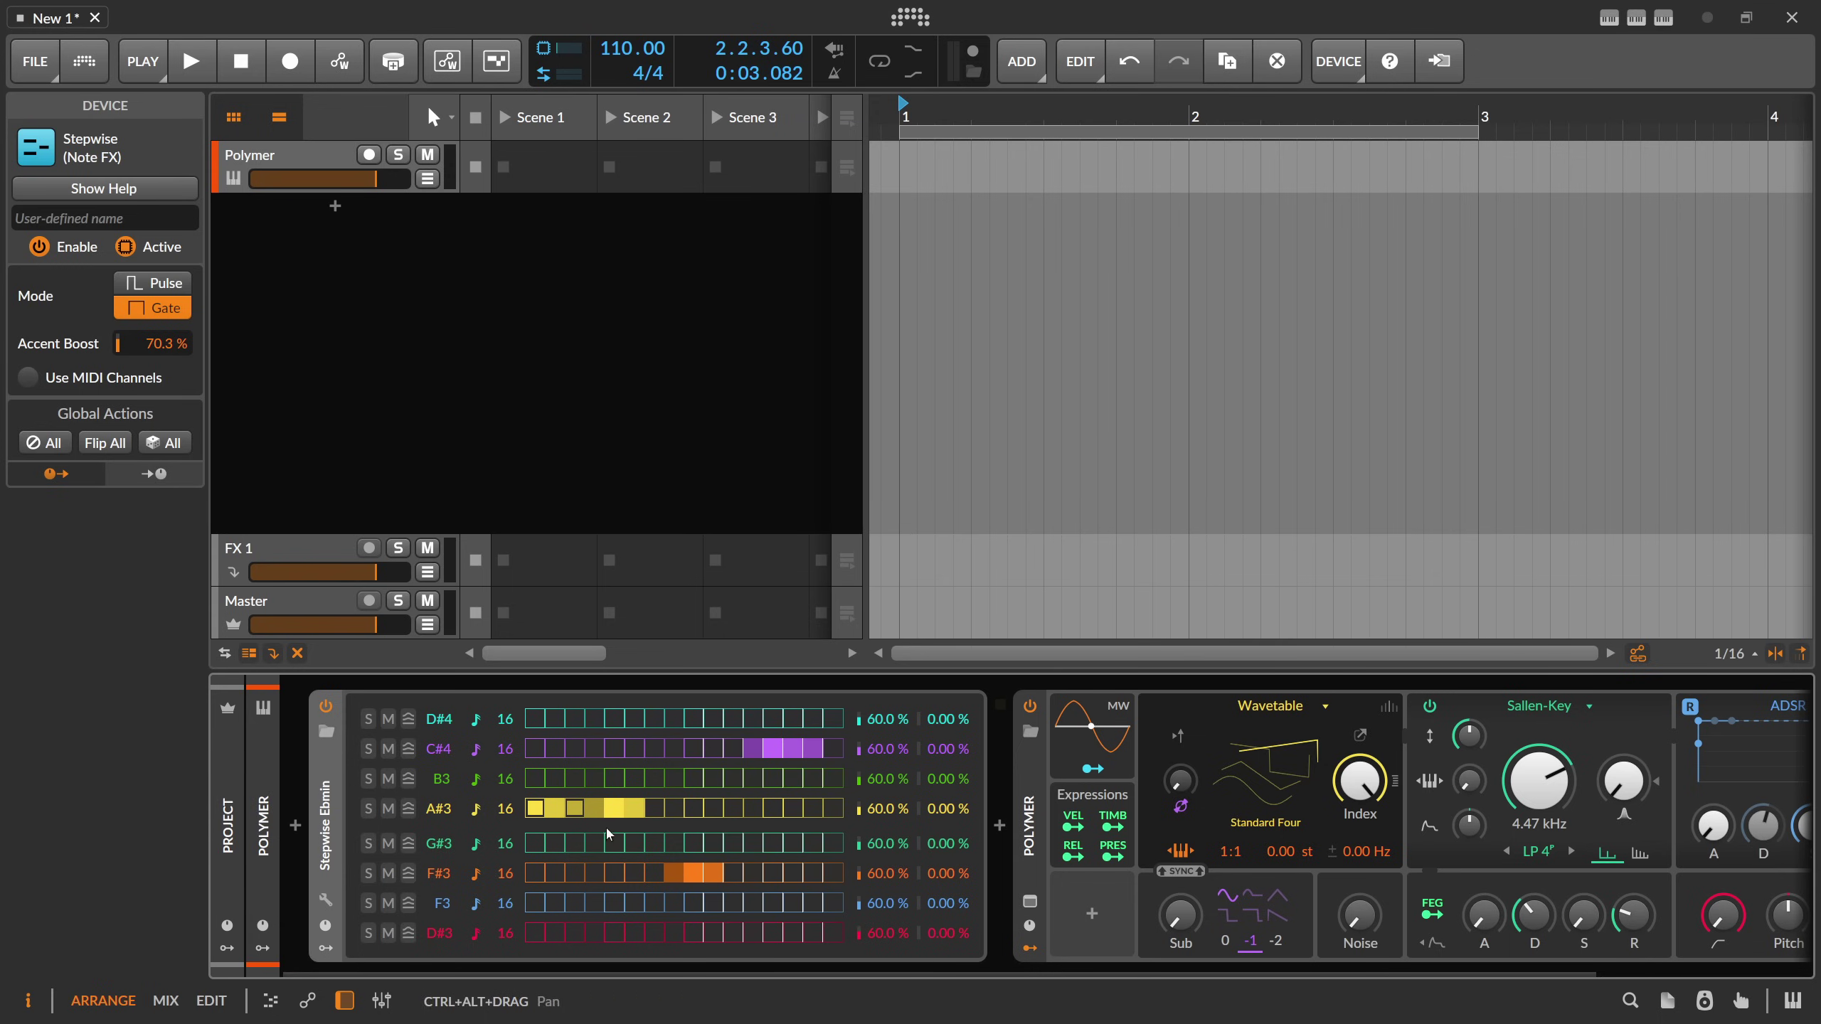
{"action": "mouse_move", "coordinate": [1534, 791]}
{"action": "left_mouse_down"}
{"action": "mouse_move", "coordinate": [1534, 832]}
{"action": "mouse_move", "coordinate": [1533, 760]}
{"action": "left_mouse_up"}
{"action": "left_click", "coordinate": [1073, 826]}
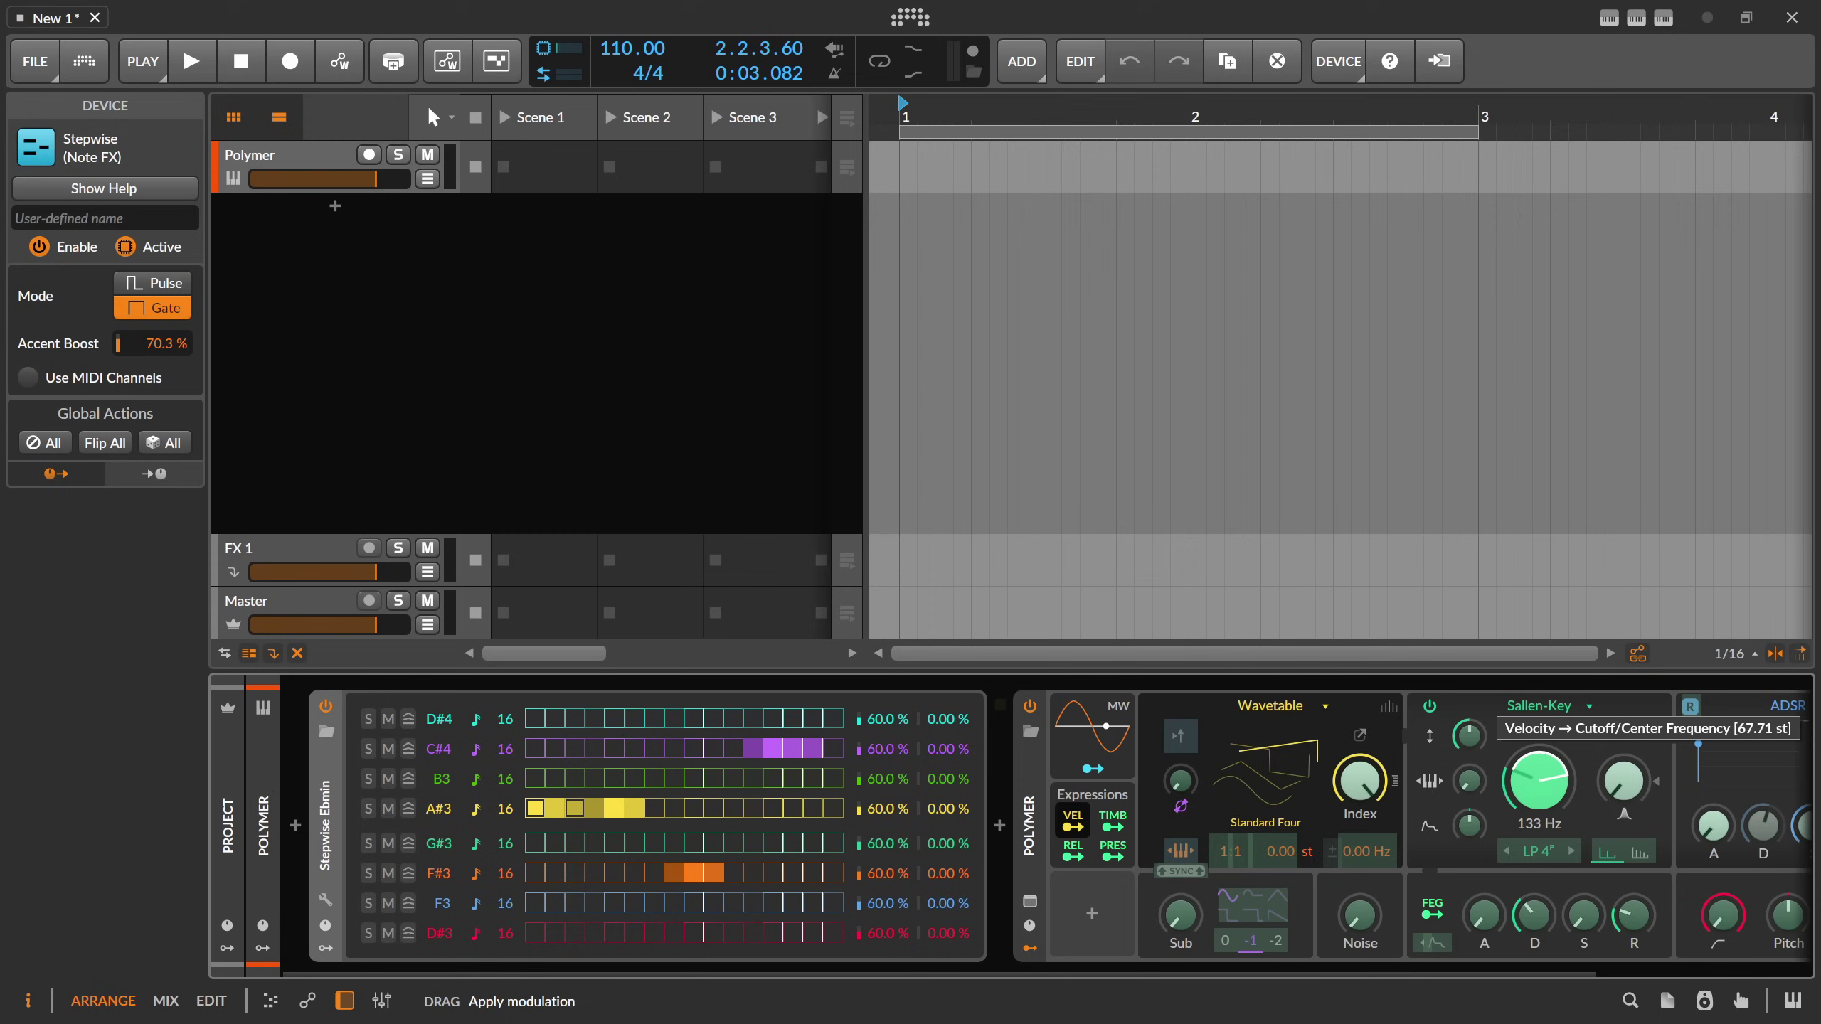
{"action": "left_click", "coordinate": [1073, 826]}
{"action": "key", "text": "space"}
- Switch Stepwise to Pulse mode and set Accent Boost to 2.00 % while auditioning
{"action": "key", "text": "space"}
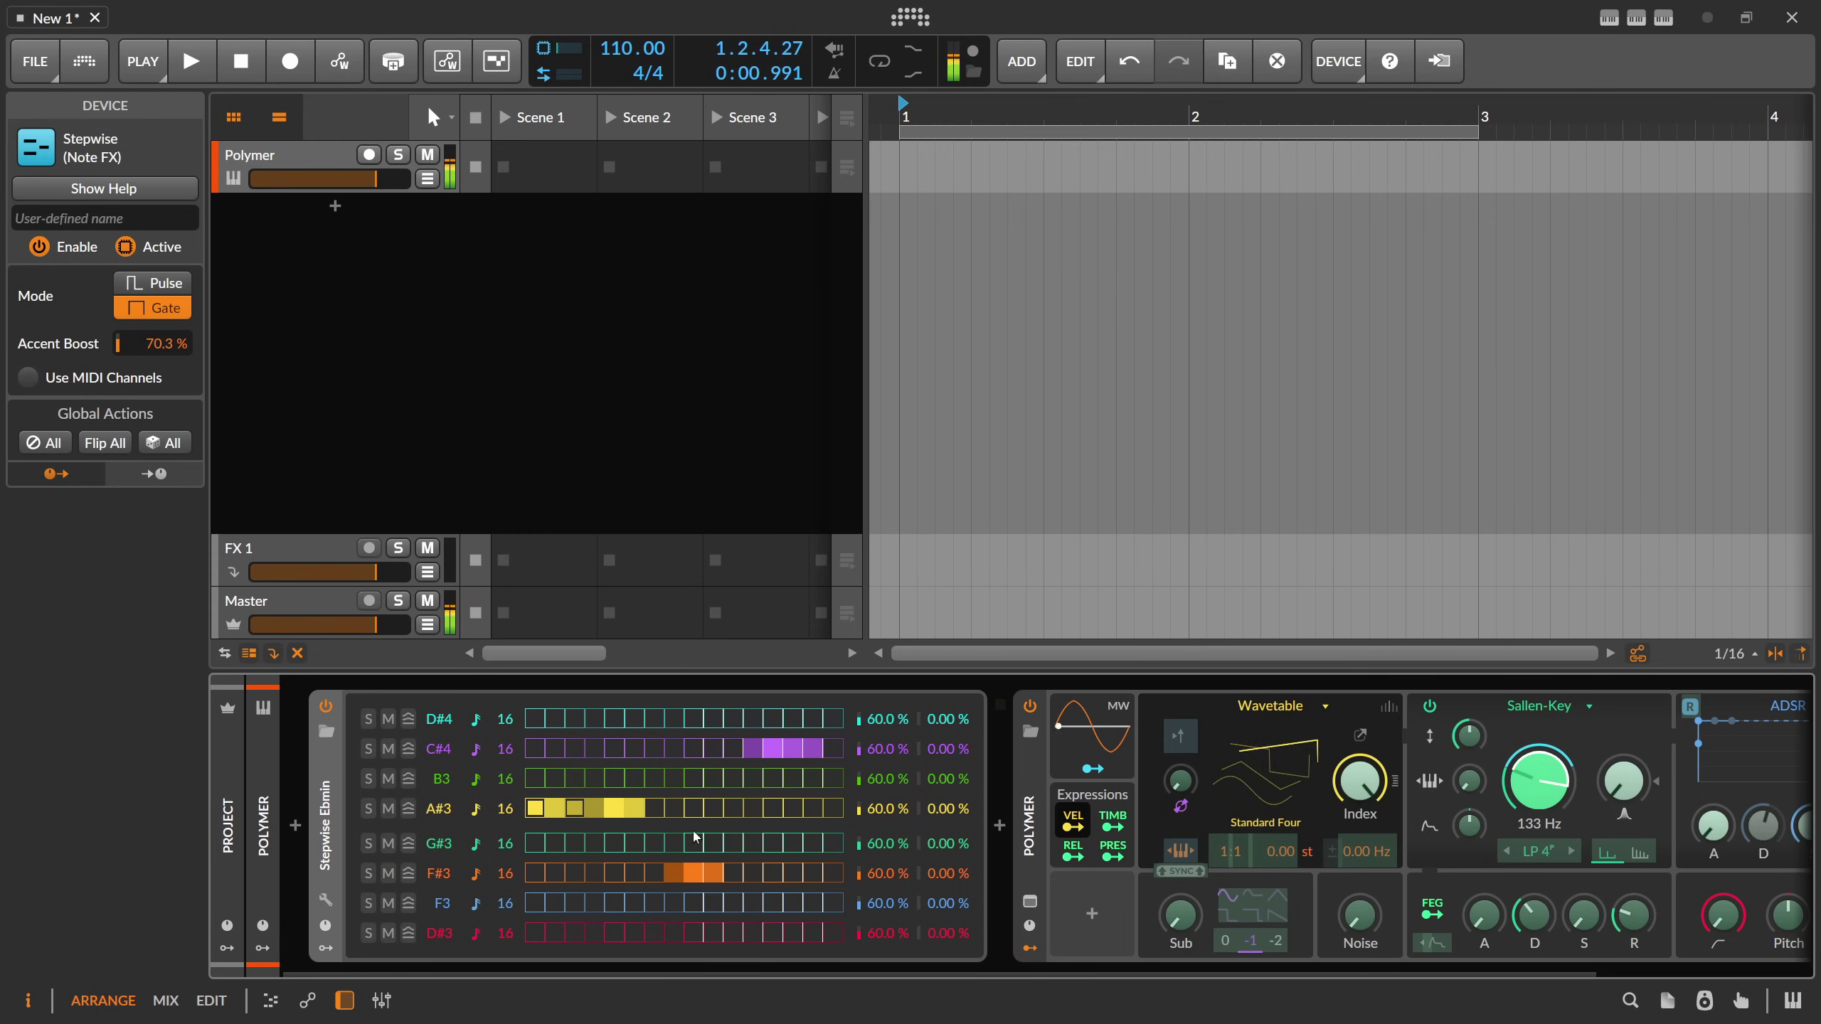
{"action": "left_click", "coordinate": [152, 283]}
{"action": "key", "text": "space"}
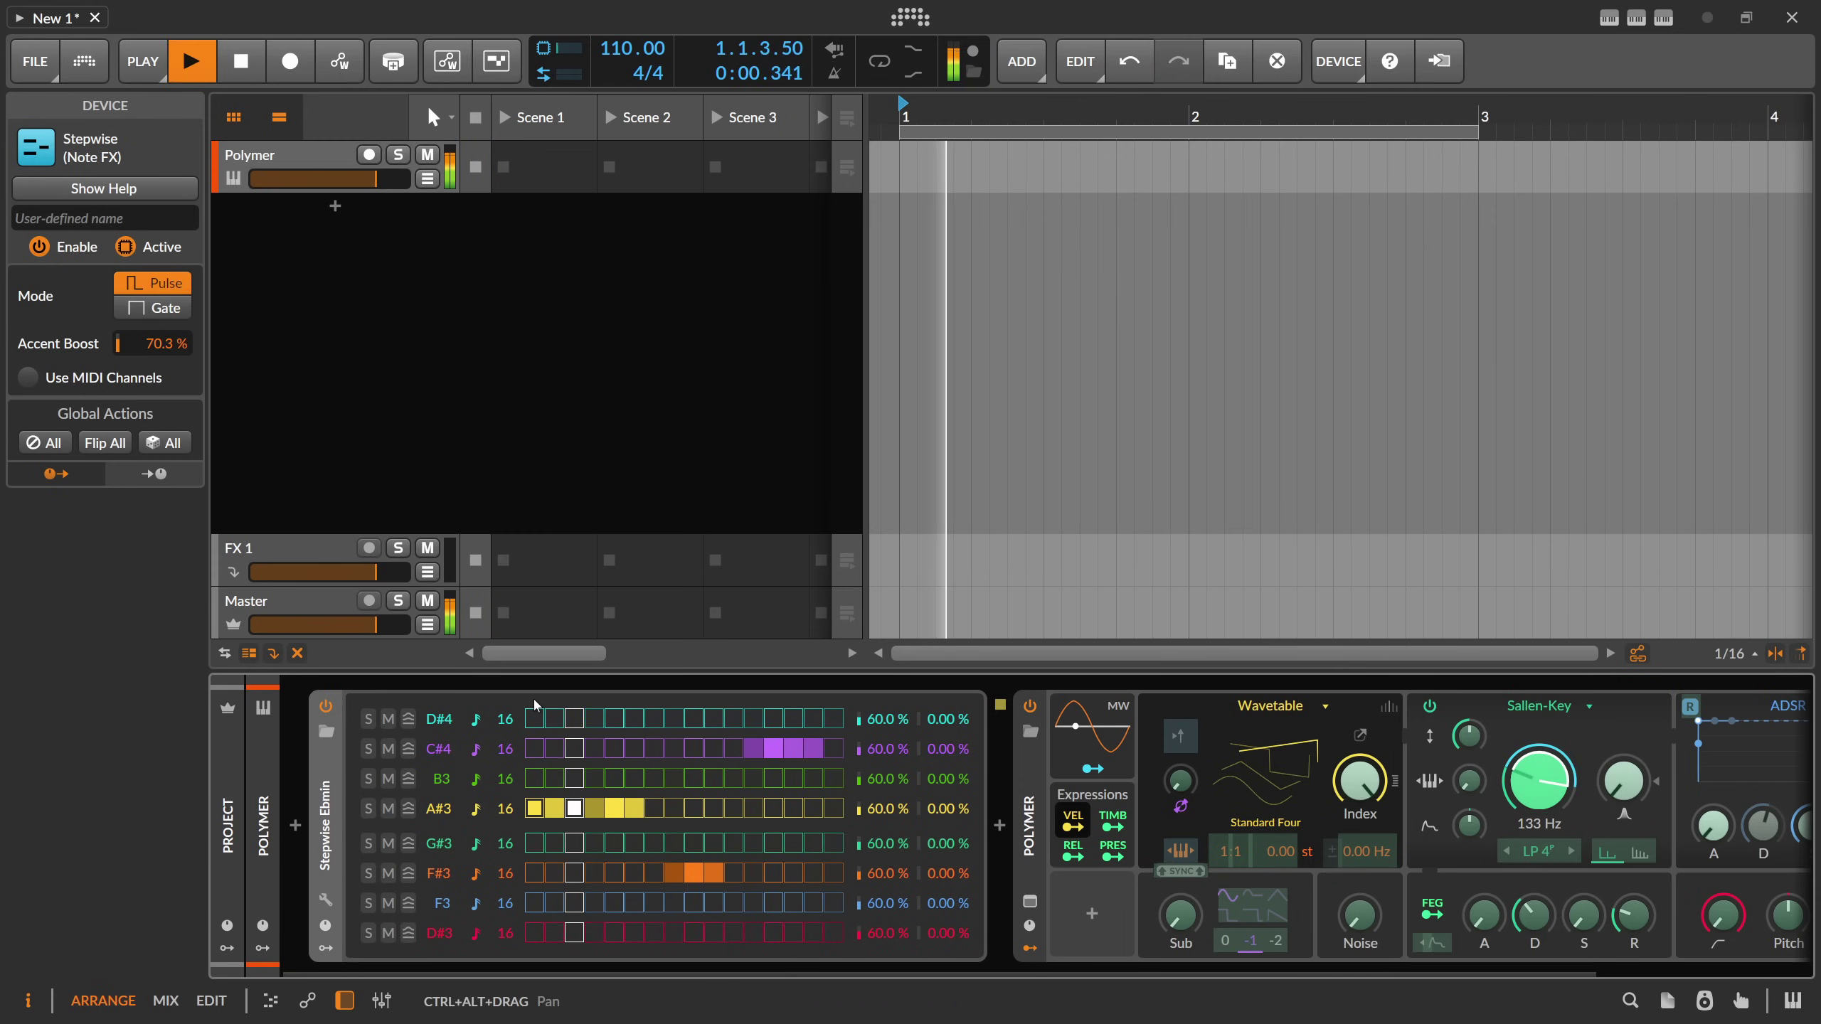
{"action": "key", "text": "space"}
{"action": "key", "text": "space"}
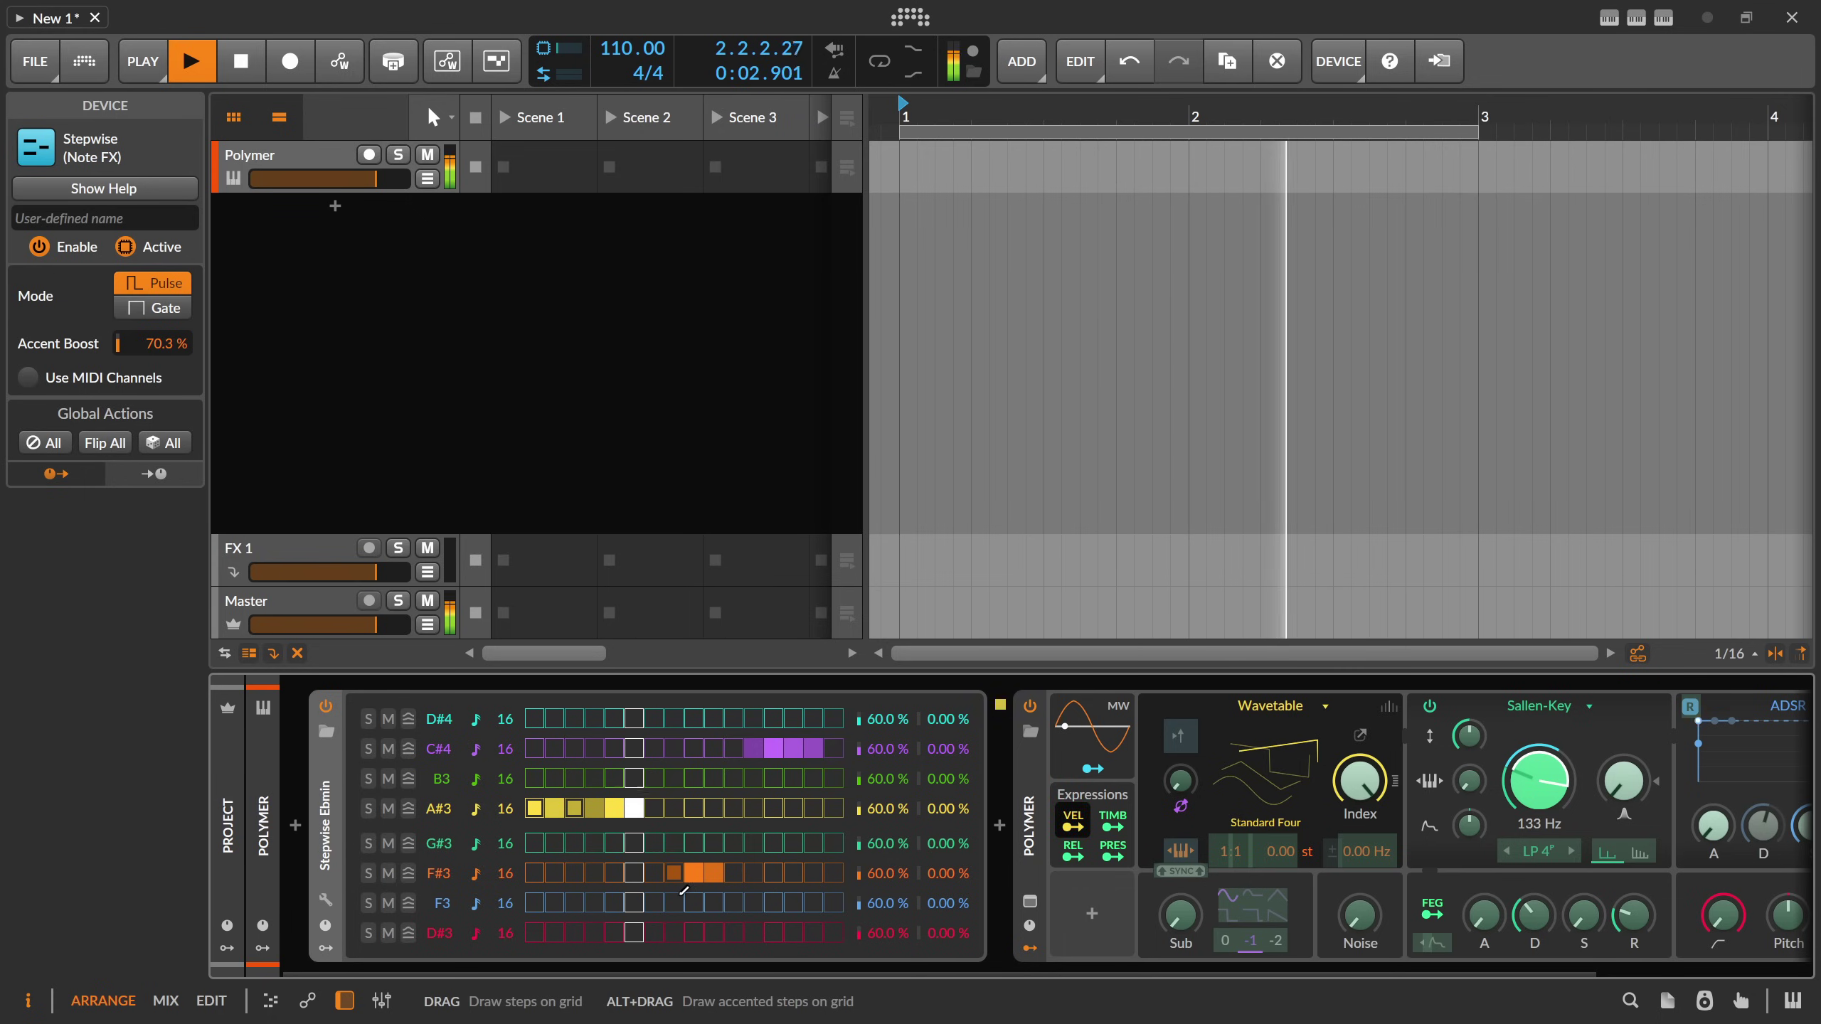
{"action": "key", "text": "space"}
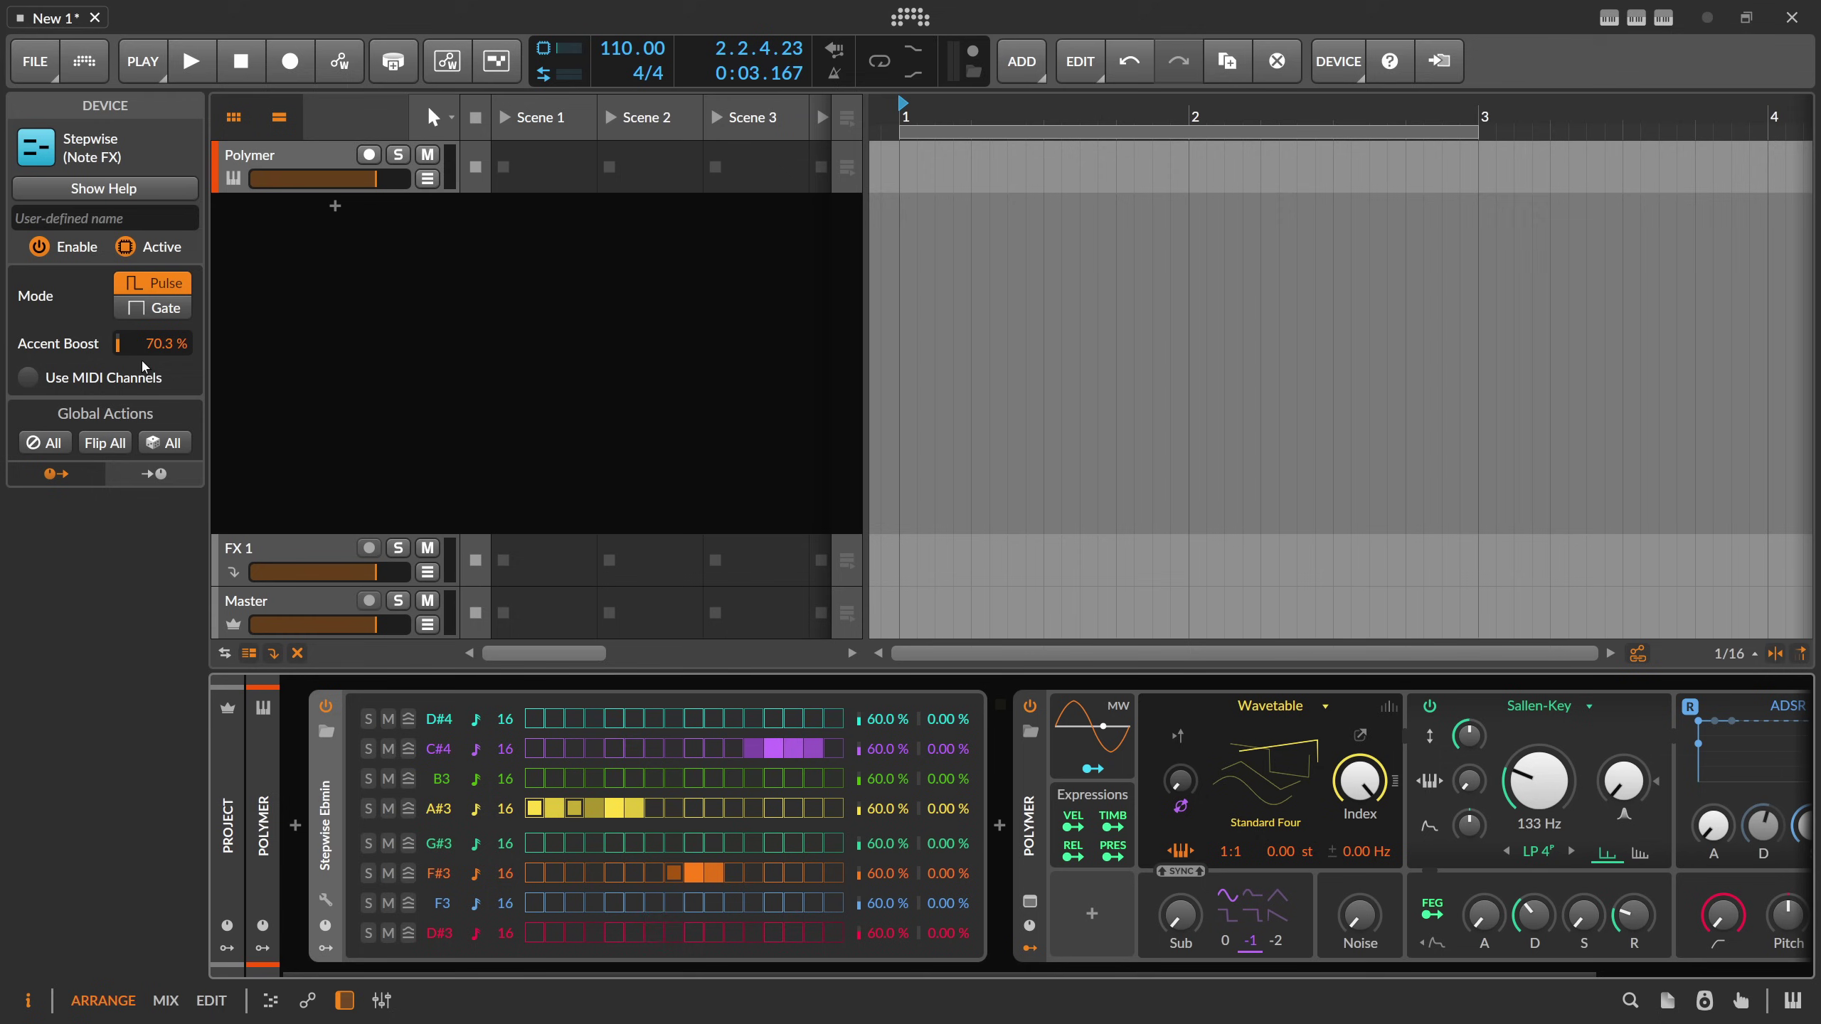
{"action": "left_click_drag", "start_coordinate": [154, 358], "coordinate": [159, 441]}
{"action": "key", "text": "space"}
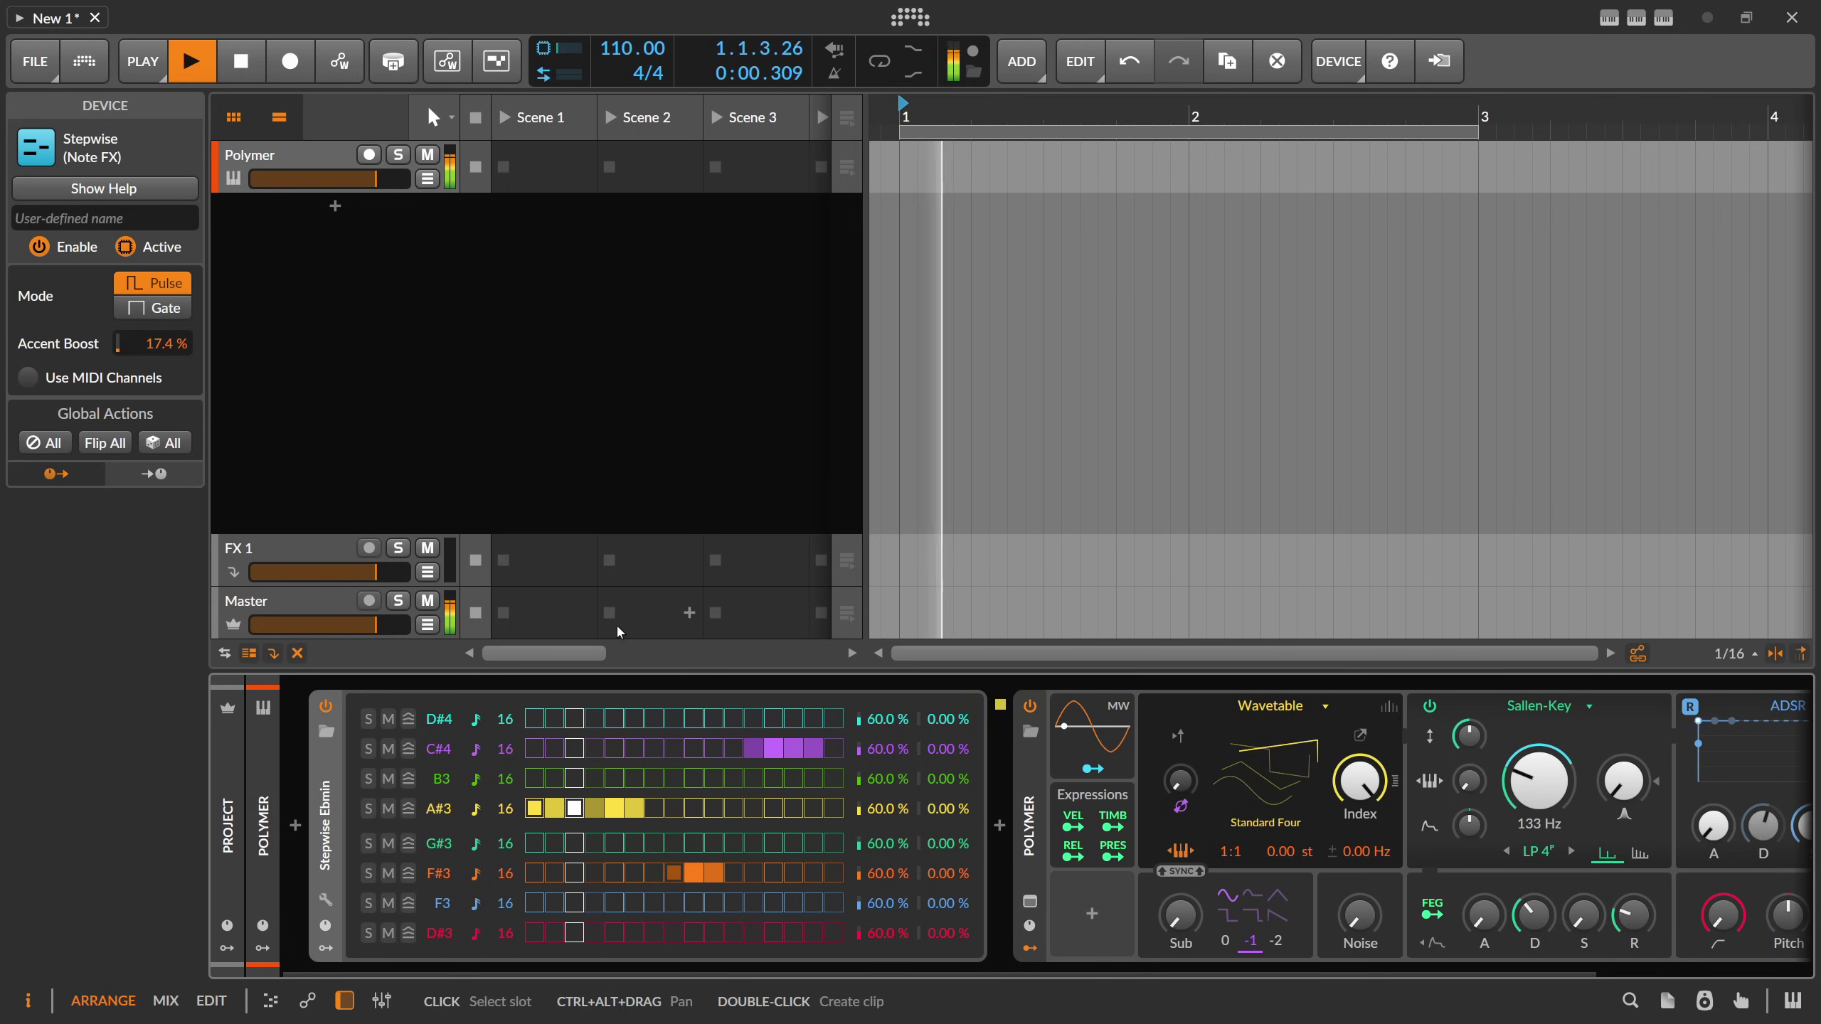
{"action": "left_click_drag", "start_coordinate": [164, 347], "coordinate": [164, 366]}
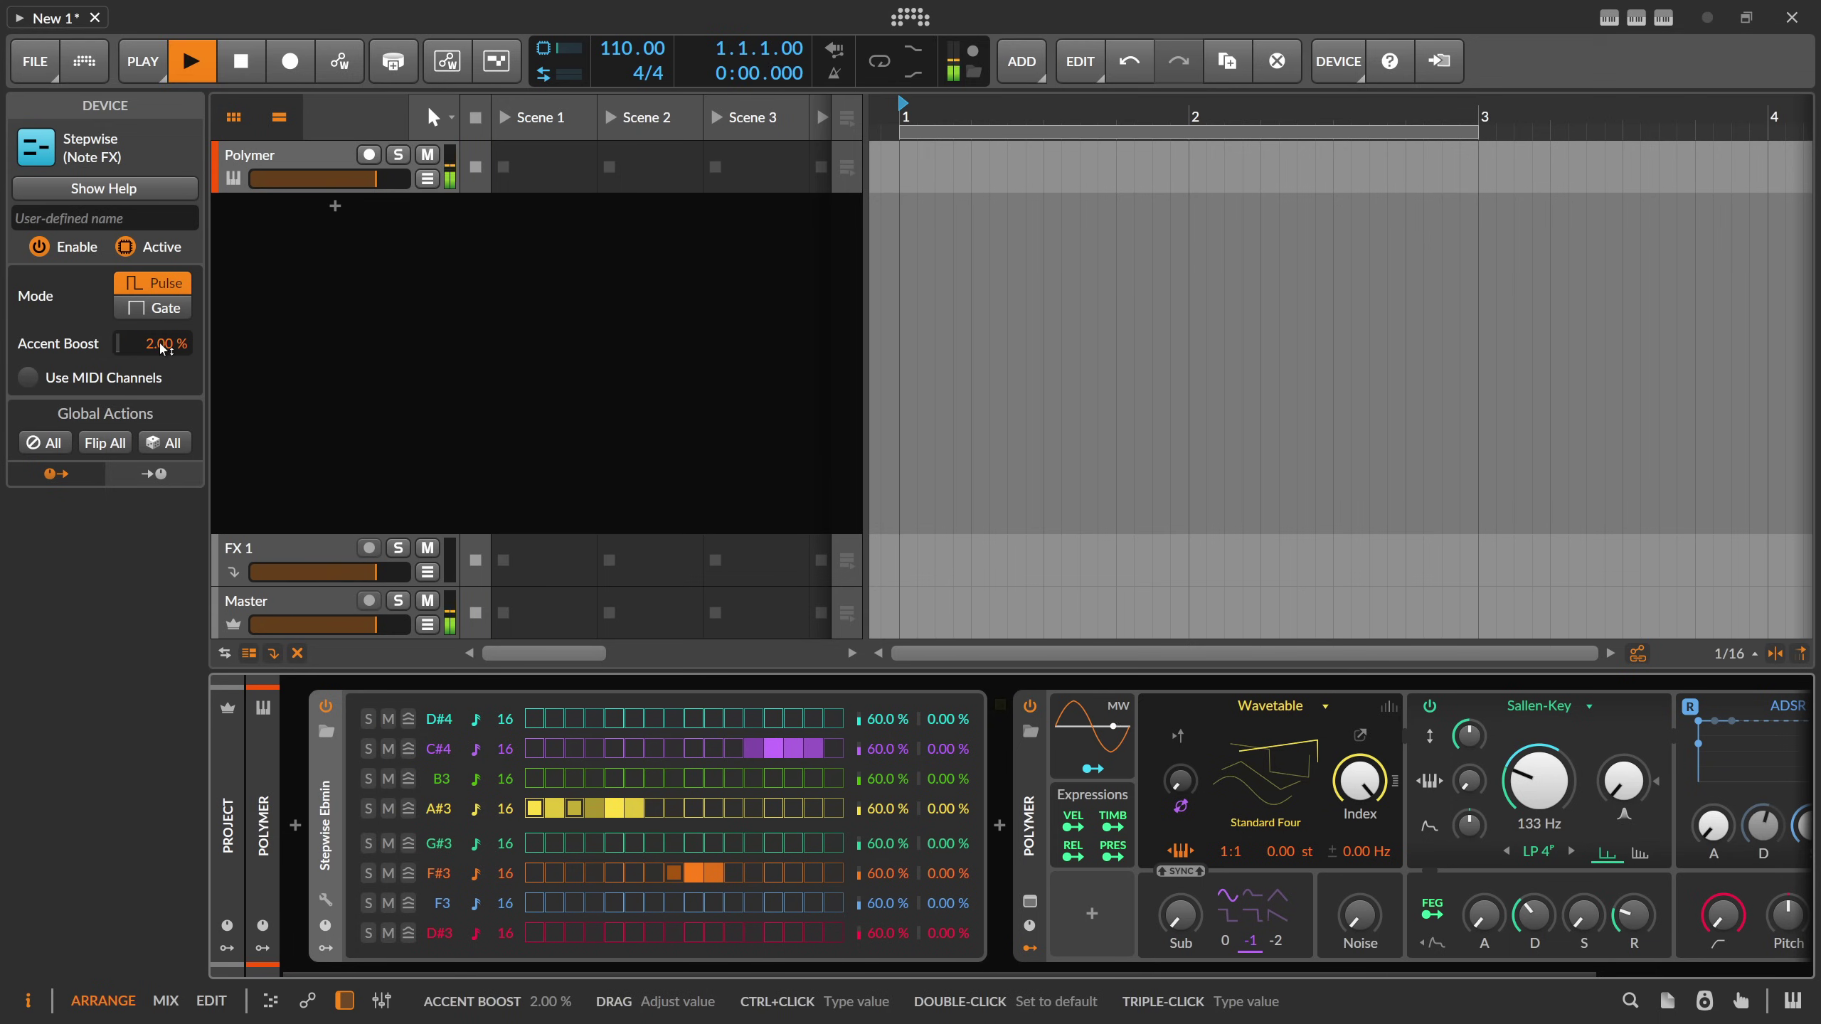
{"action": "key", "text": "space"}
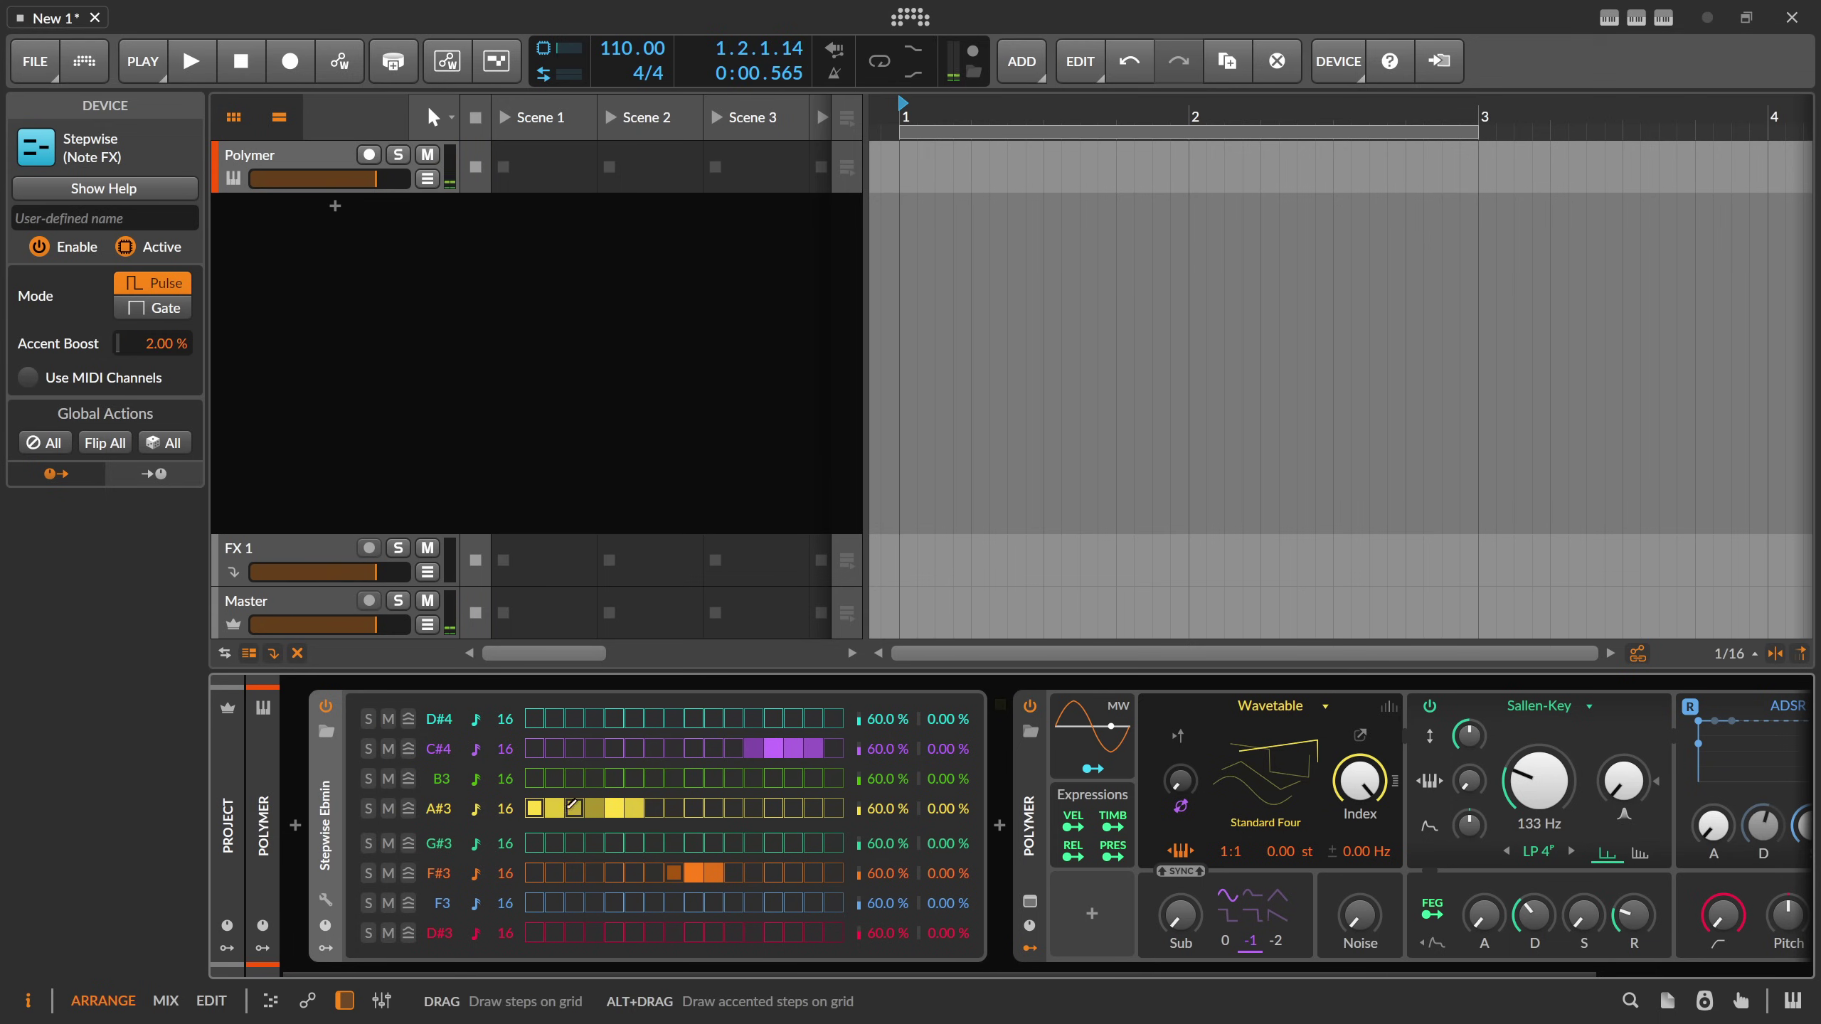
- Clear all lit steps in the A#3, C#4 and F#3 rows
{"action": "left_click_drag", "start_coordinate": [547, 806], "coordinate": [687, 804]}
{"action": "left_click_drag", "start_coordinate": [755, 748], "coordinate": [818, 749]}
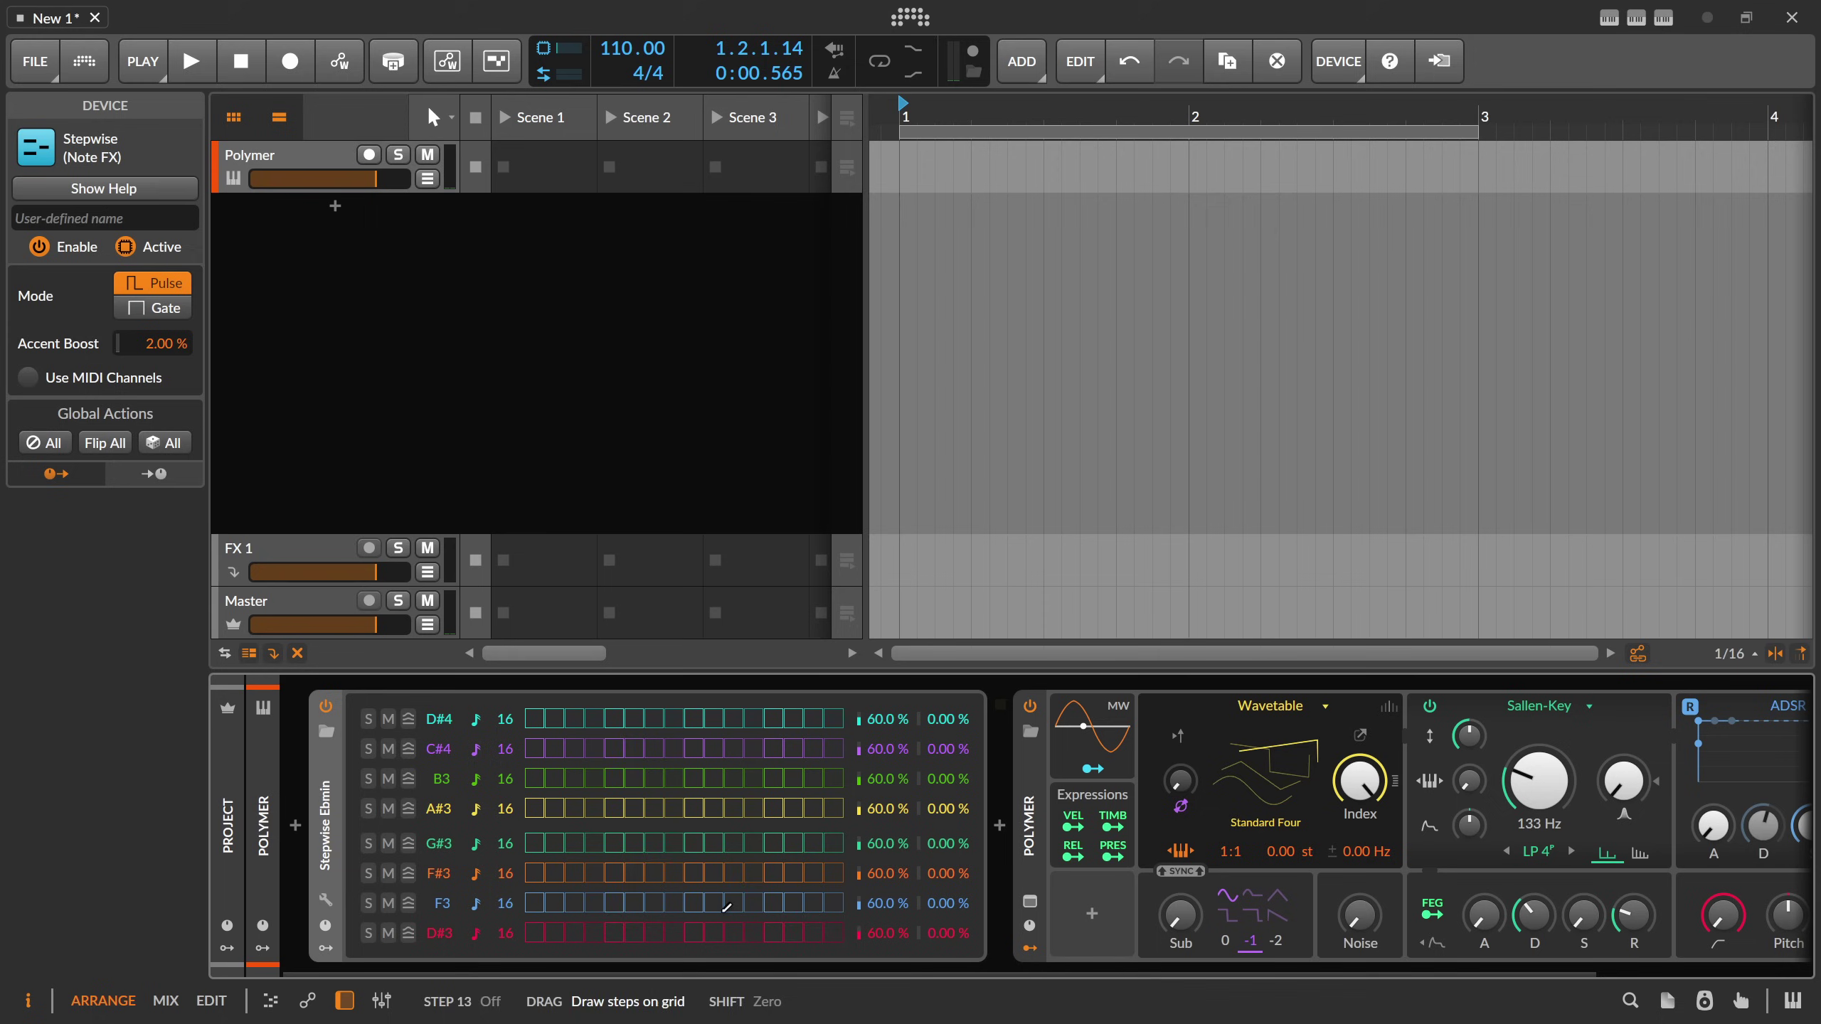
{"action": "left_click_drag", "start_coordinate": [681, 870], "coordinate": [717, 872]}
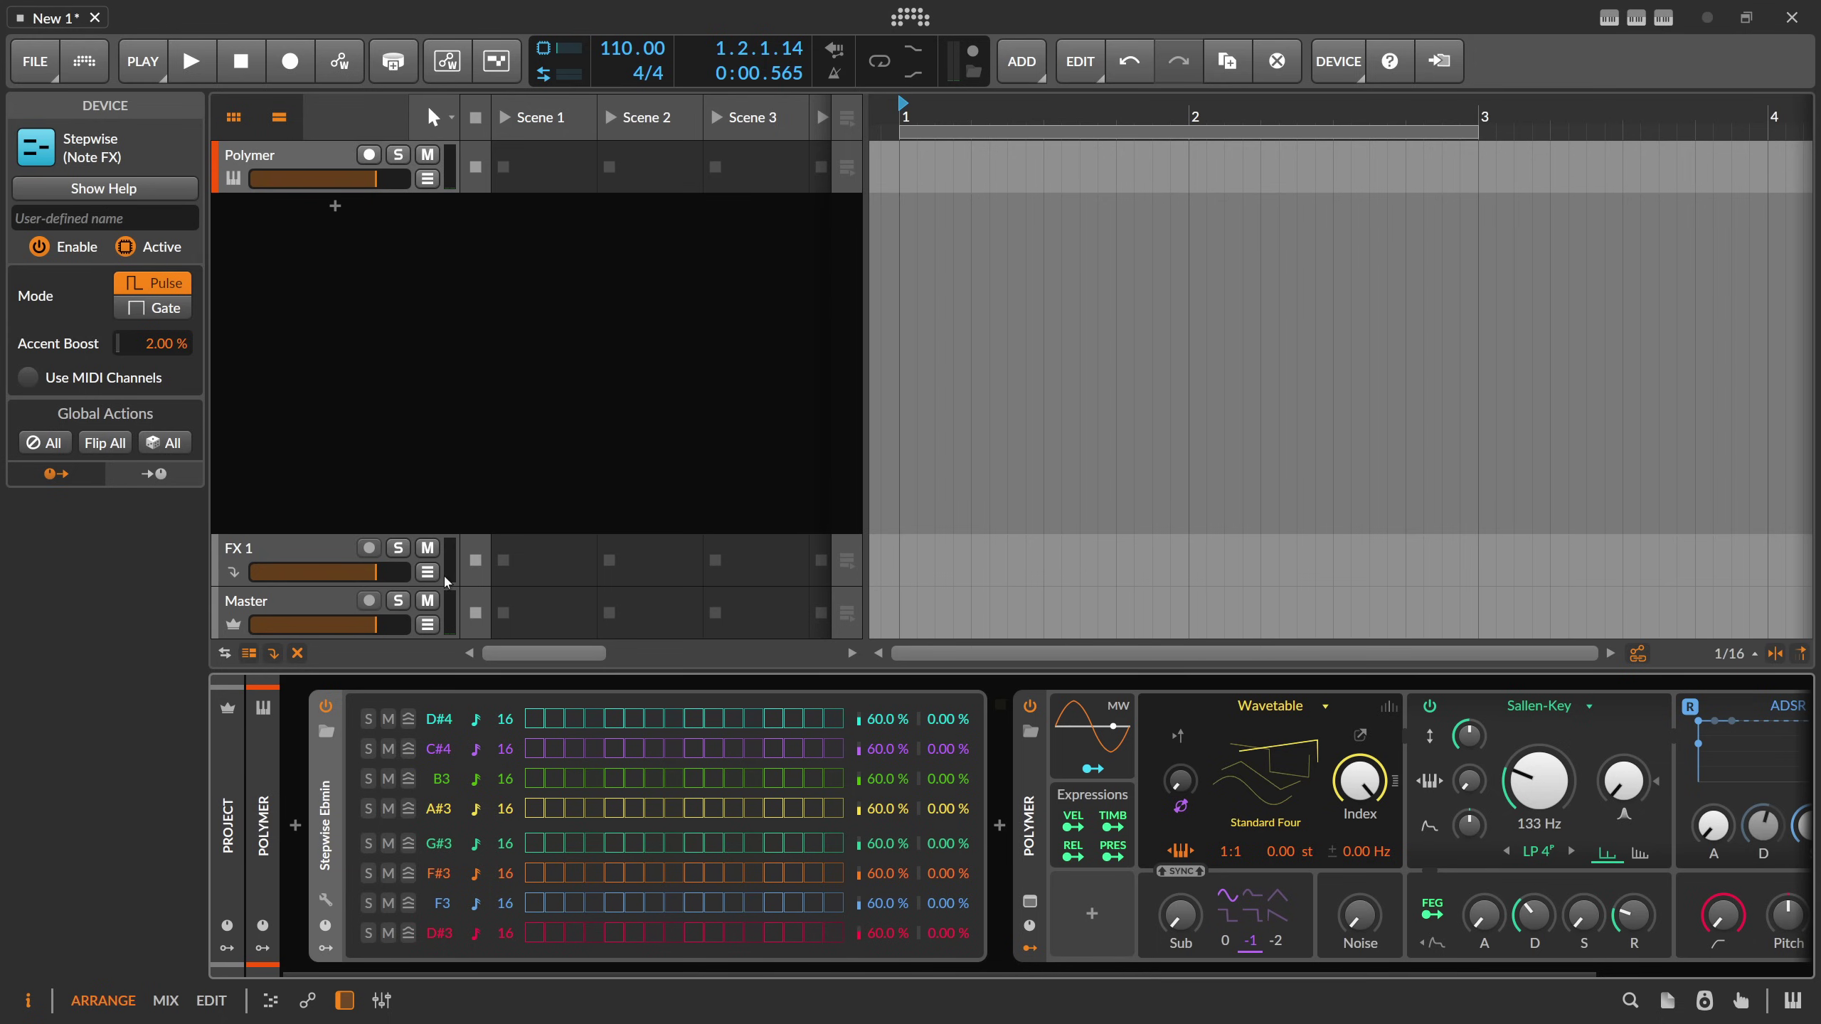
{"action": "left_click", "coordinate": [59, 447]}
{"action": "left_click", "coordinate": [58, 448]}
{"action": "left_click", "coordinate": [164, 446]}
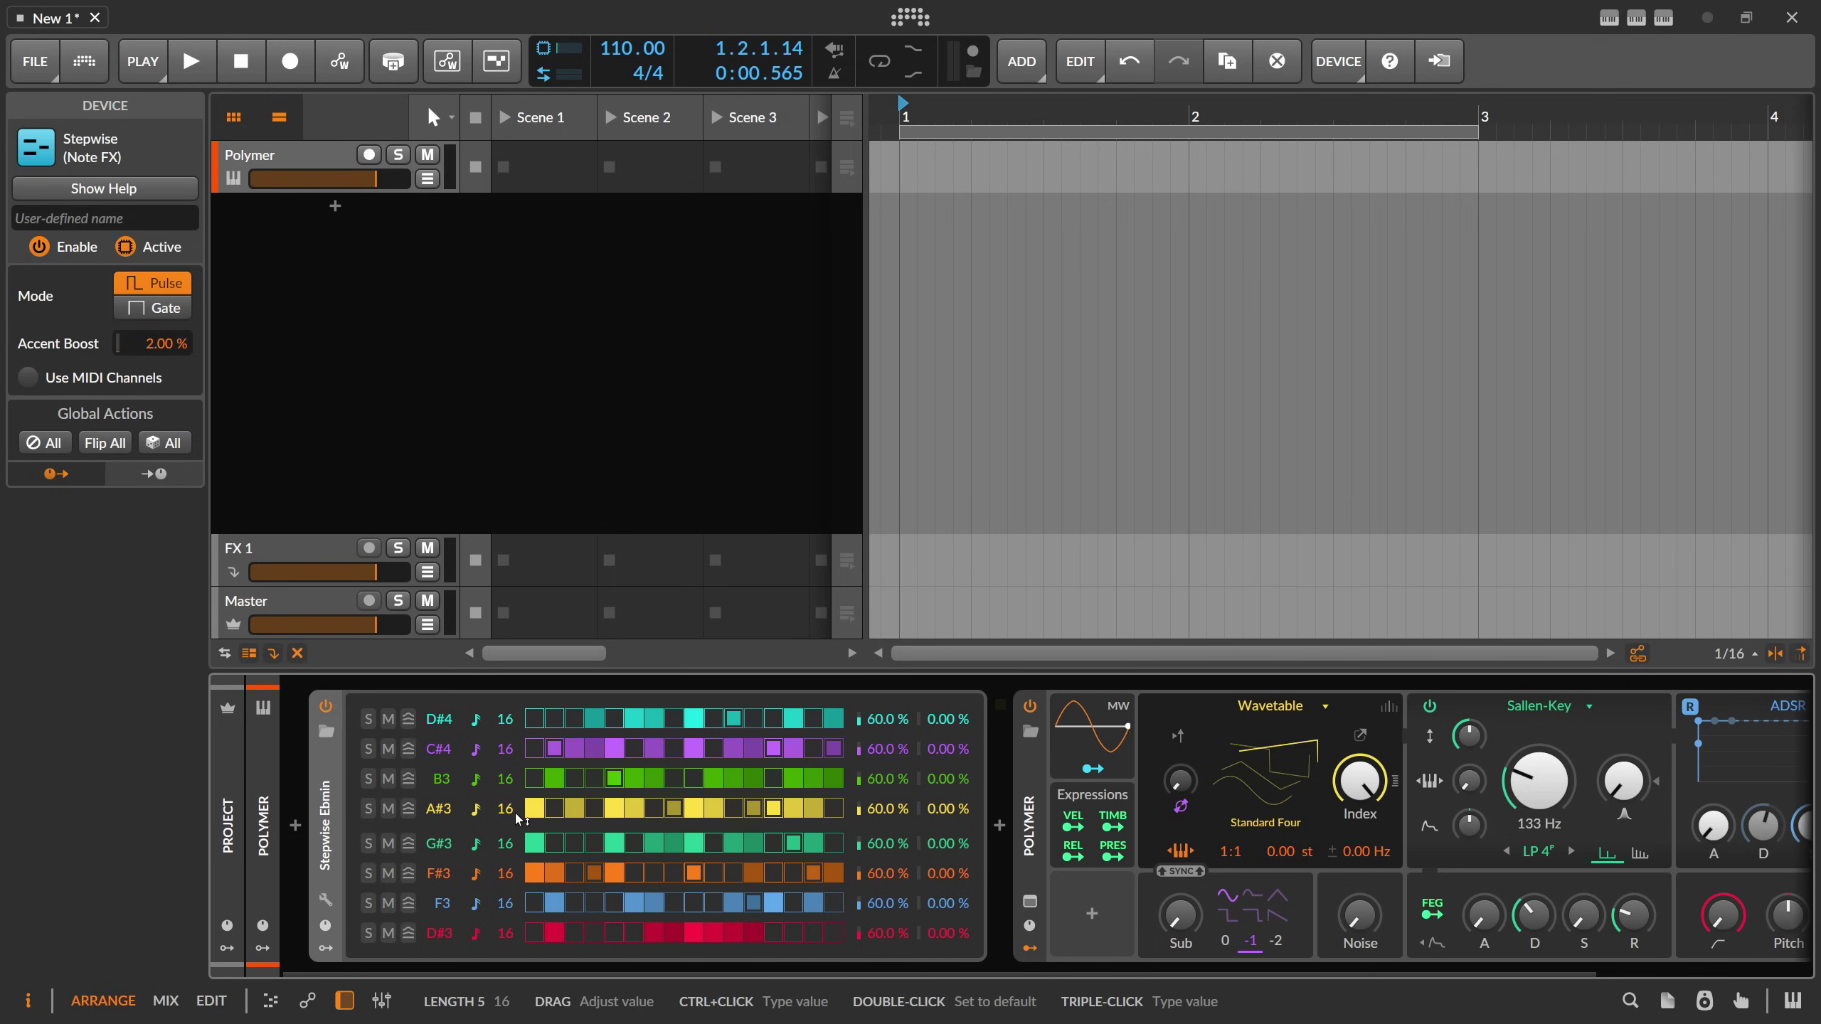
{"action": "left_click", "coordinate": [326, 948]}
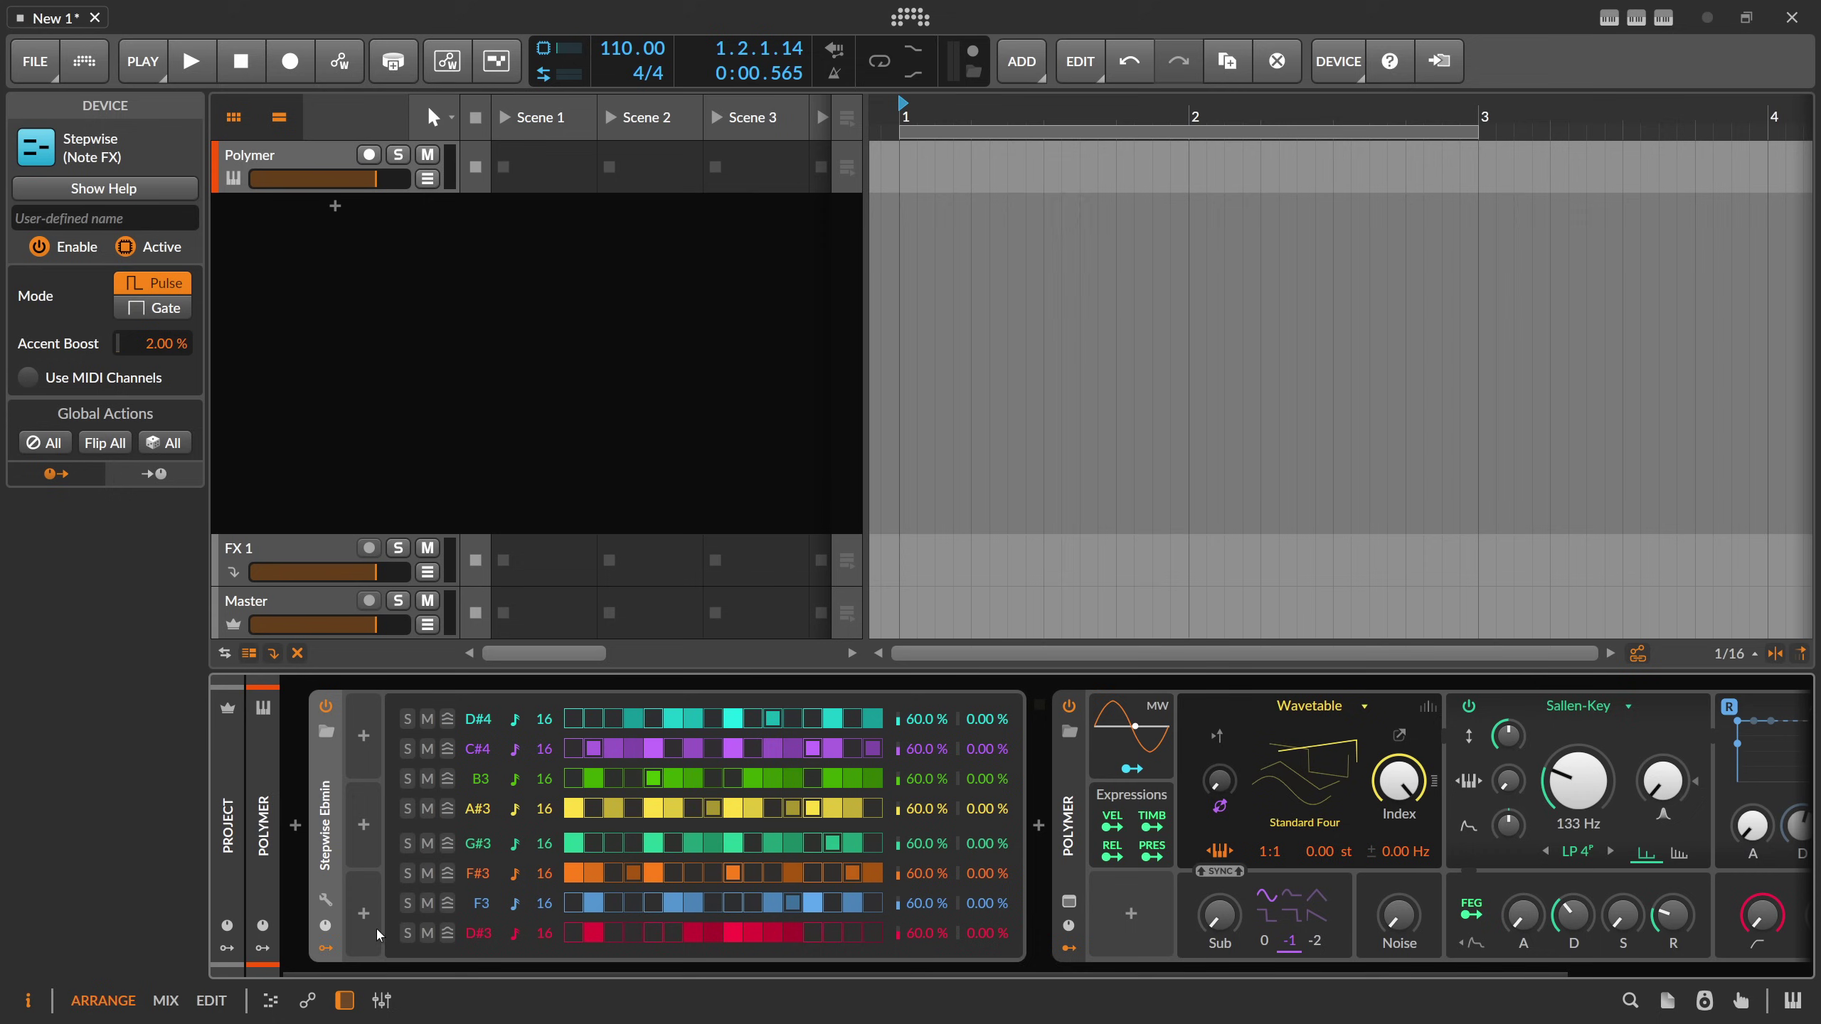
{"action": "left_click", "coordinate": [328, 948]}
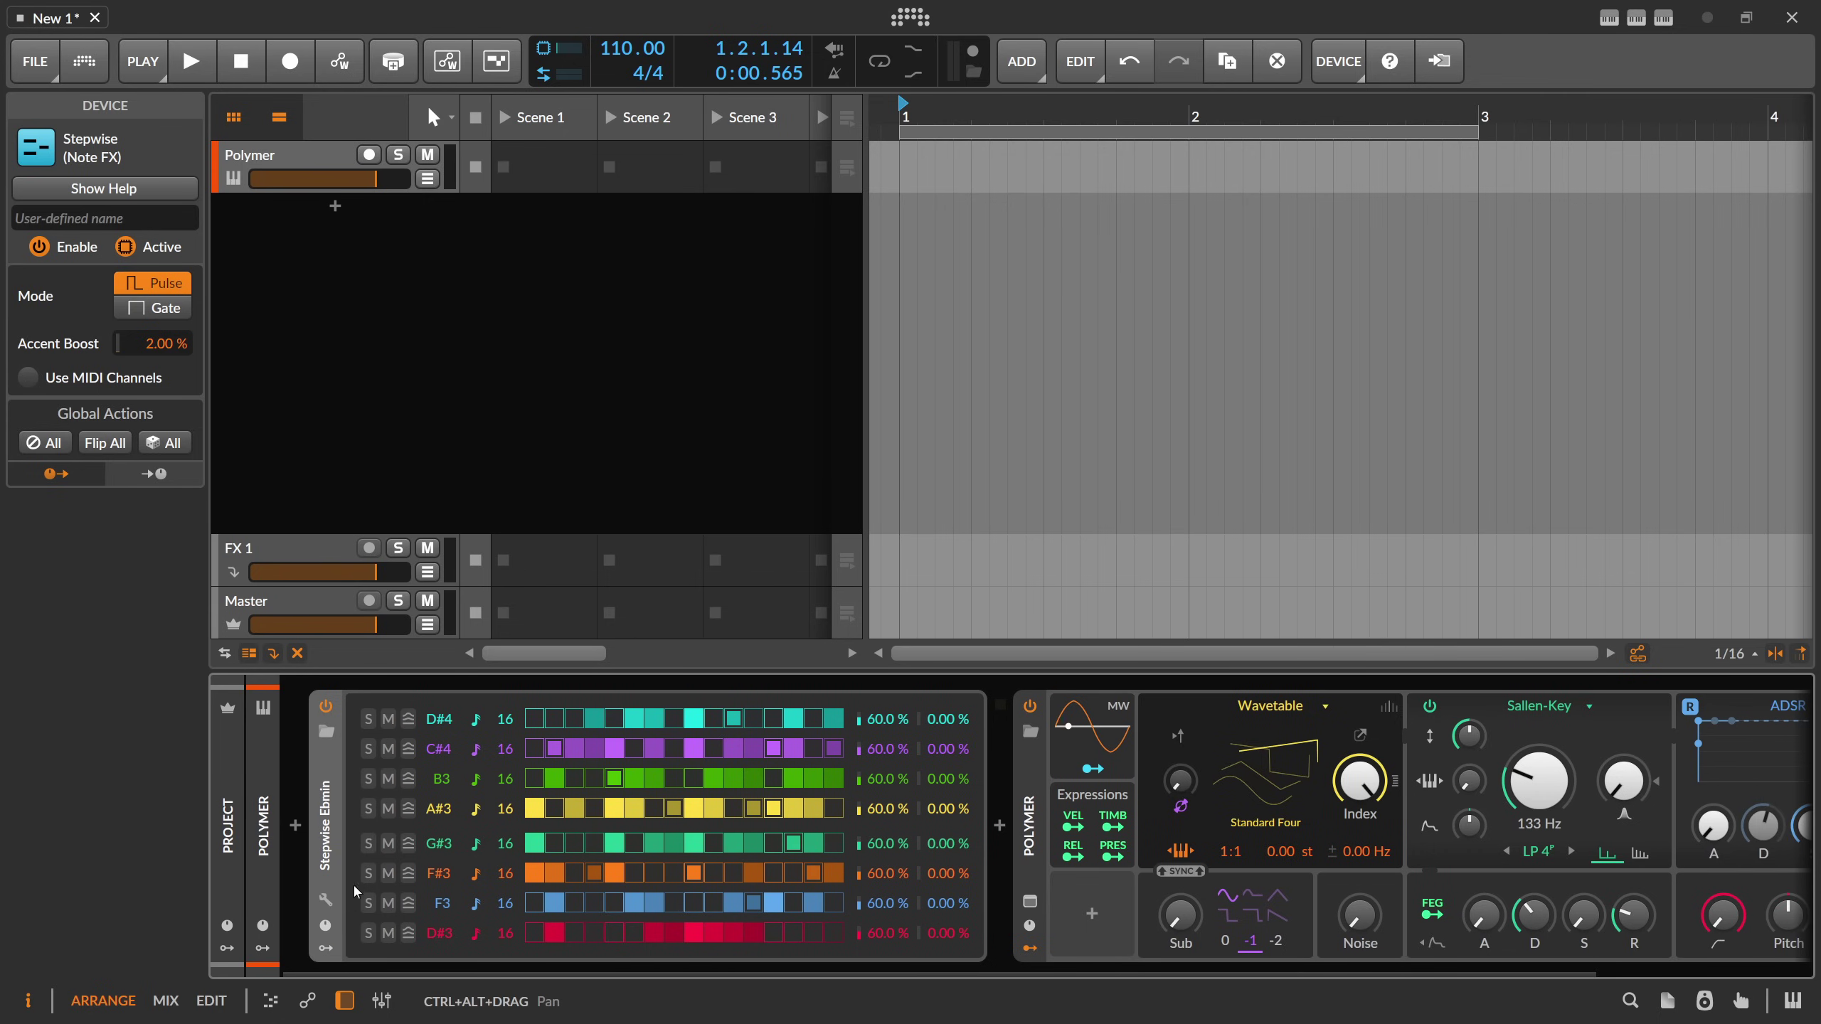
{"action": "left_click", "coordinate": [174, 442]}
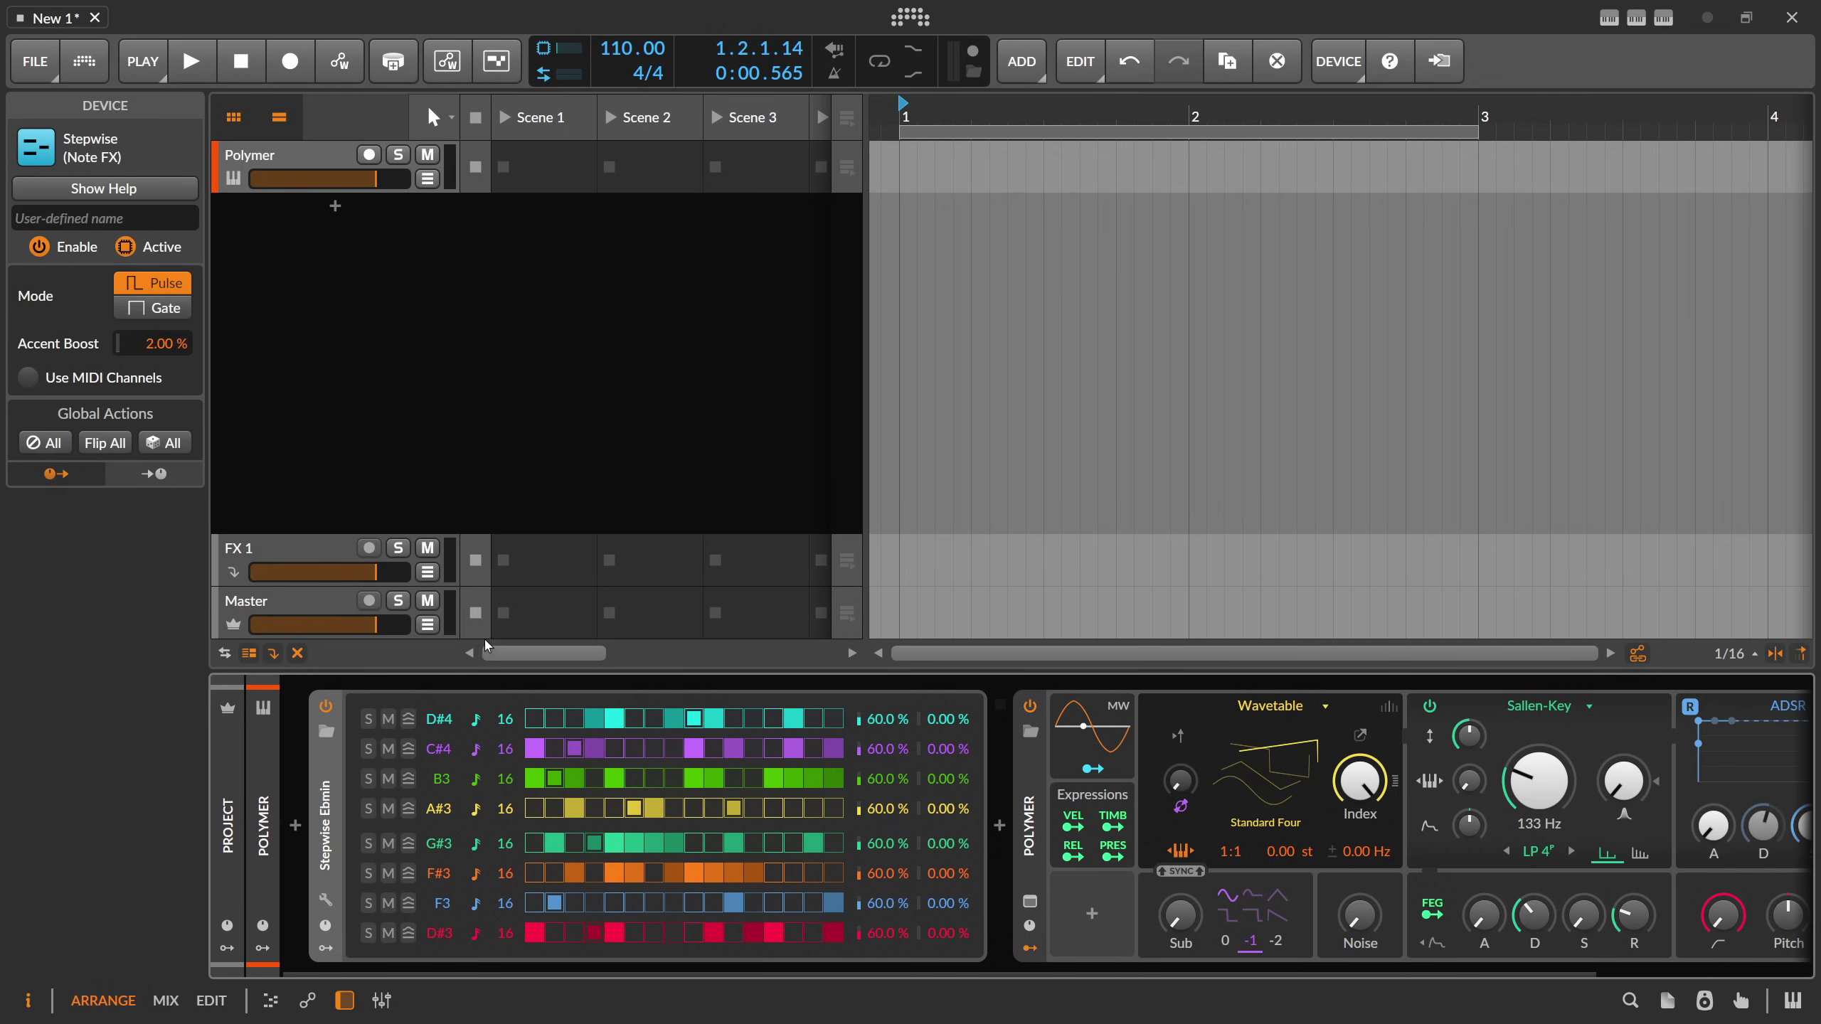
{"action": "left_click", "coordinate": [173, 449]}
{"action": "left_click", "coordinate": [172, 449]}
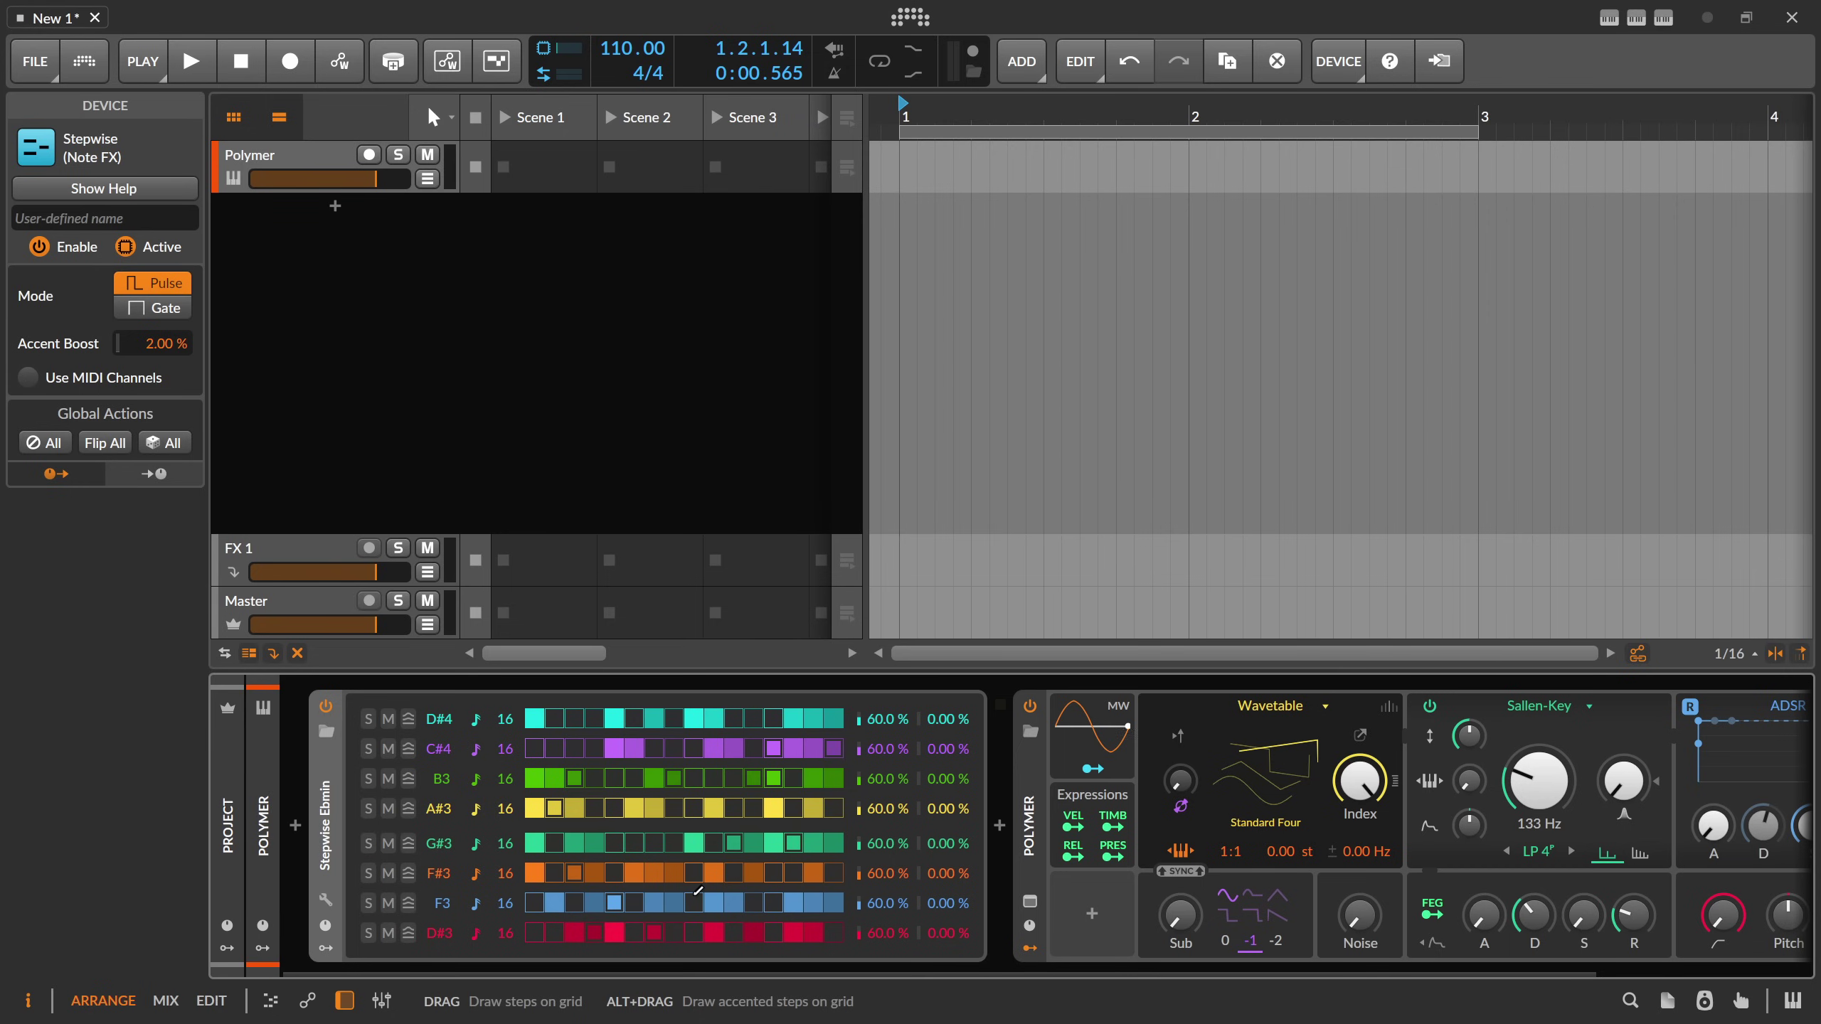
{"action": "left_click", "coordinate": [54, 443]}
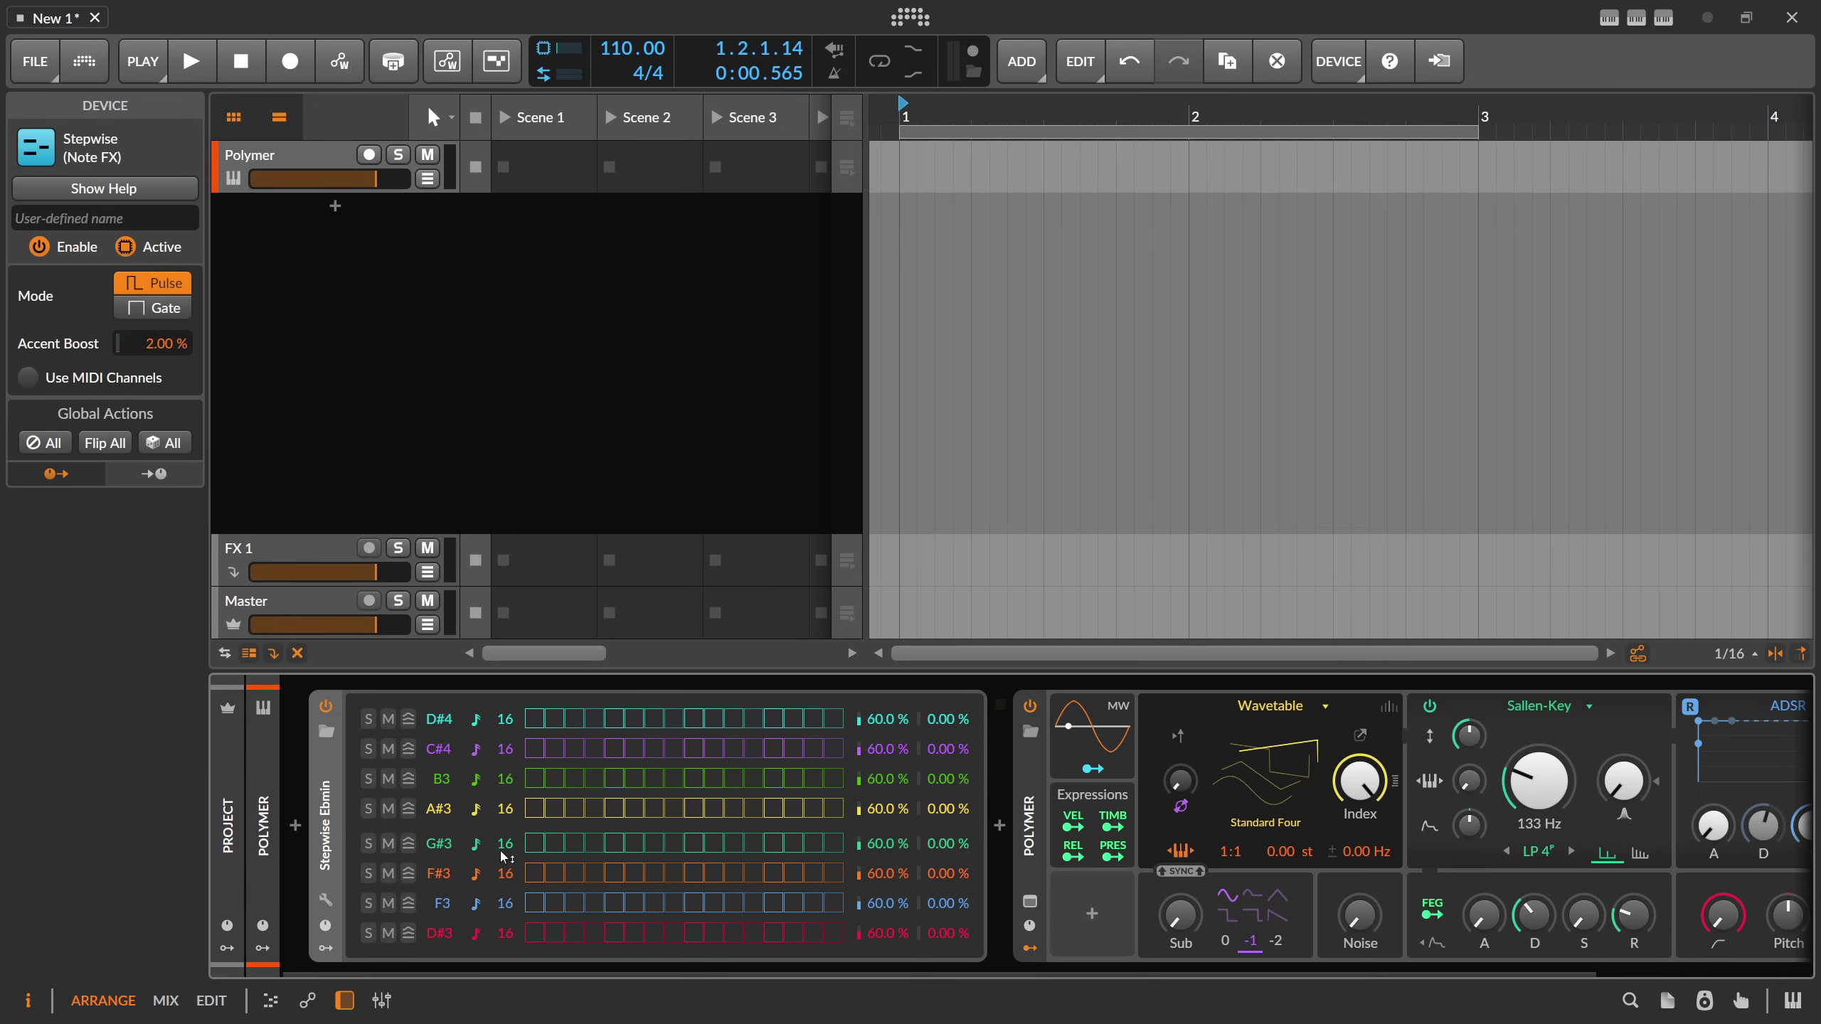
{"action": "left_click", "coordinate": [534, 933]}
{"action": "left_click", "coordinate": [654, 870]}
{"action": "left_click_drag", "start_coordinate": [614, 843], "coordinate": [634, 843]}
{"action": "left_click", "coordinate": [594, 808]}
{"action": "left_click", "coordinate": [753, 748]}
{"action": "left_click", "coordinate": [773, 718]}
{"action": "left_click", "coordinate": [653, 748]}
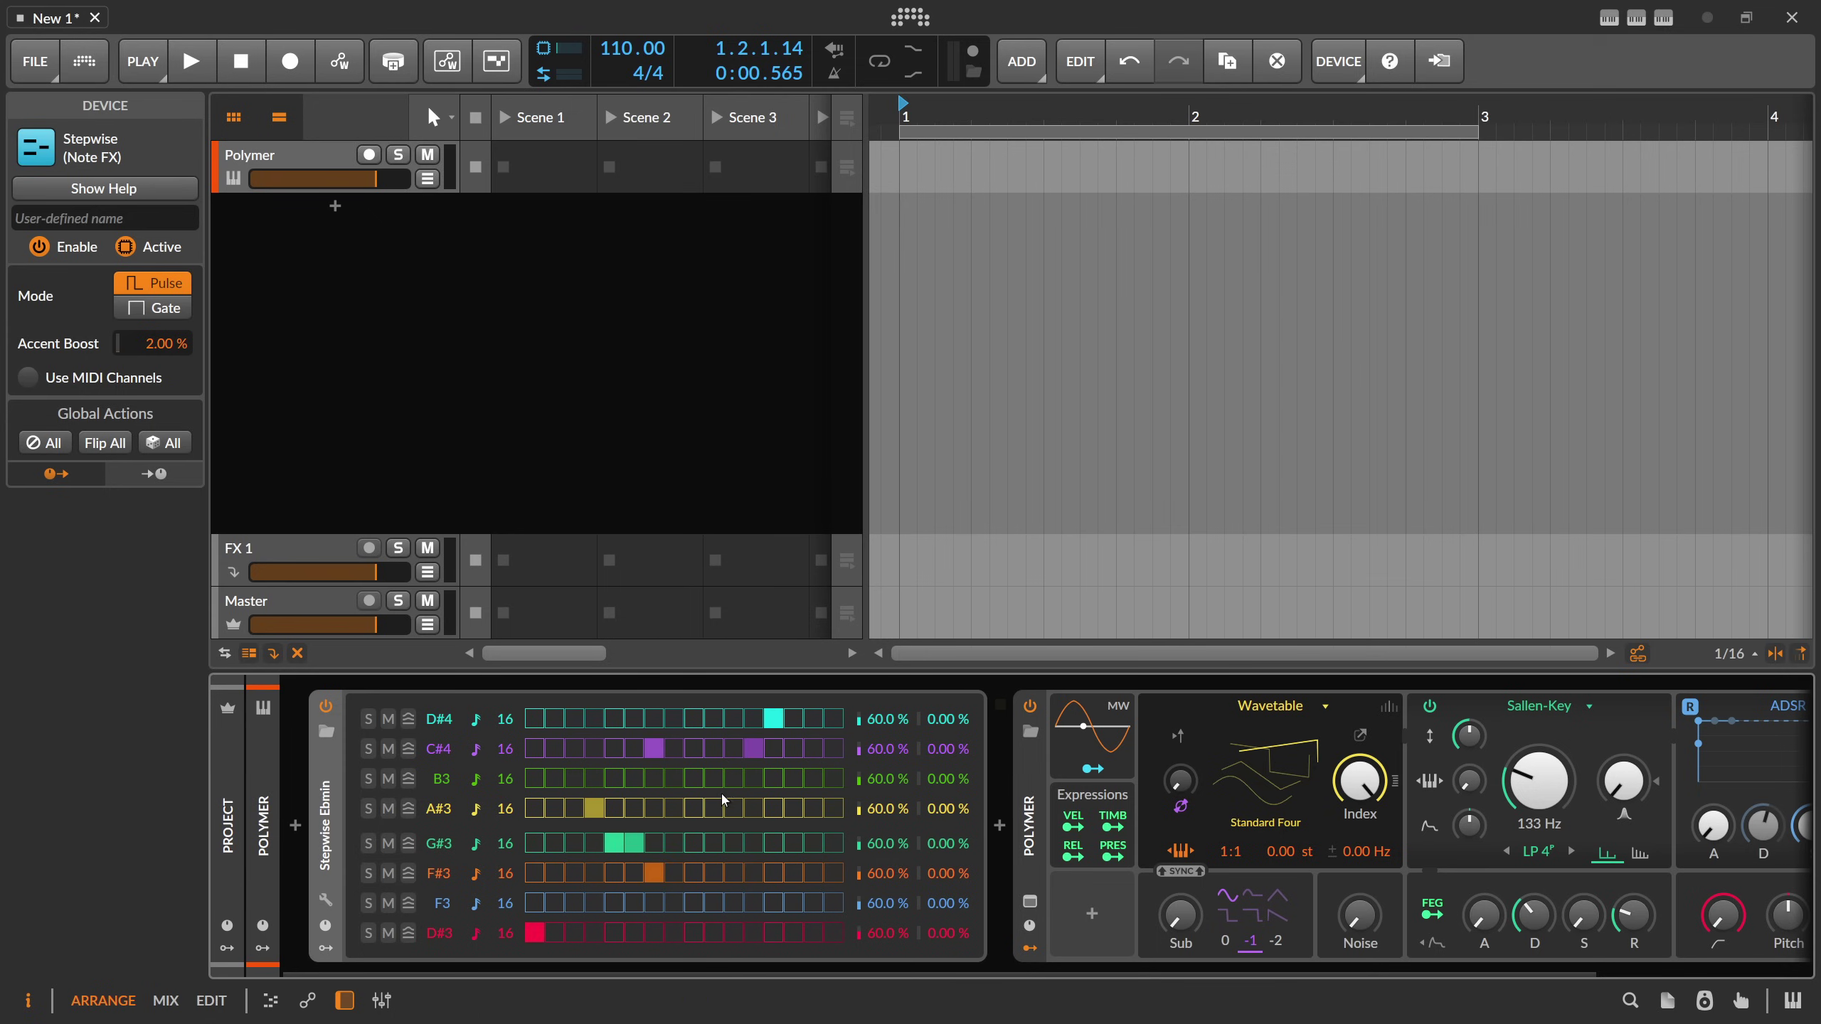
{"action": "left_click", "coordinate": [752, 808]}
{"action": "left_click", "coordinate": [813, 808]}
{"action": "left_click", "coordinate": [833, 717]}
{"action": "left_click", "coordinate": [594, 718]}
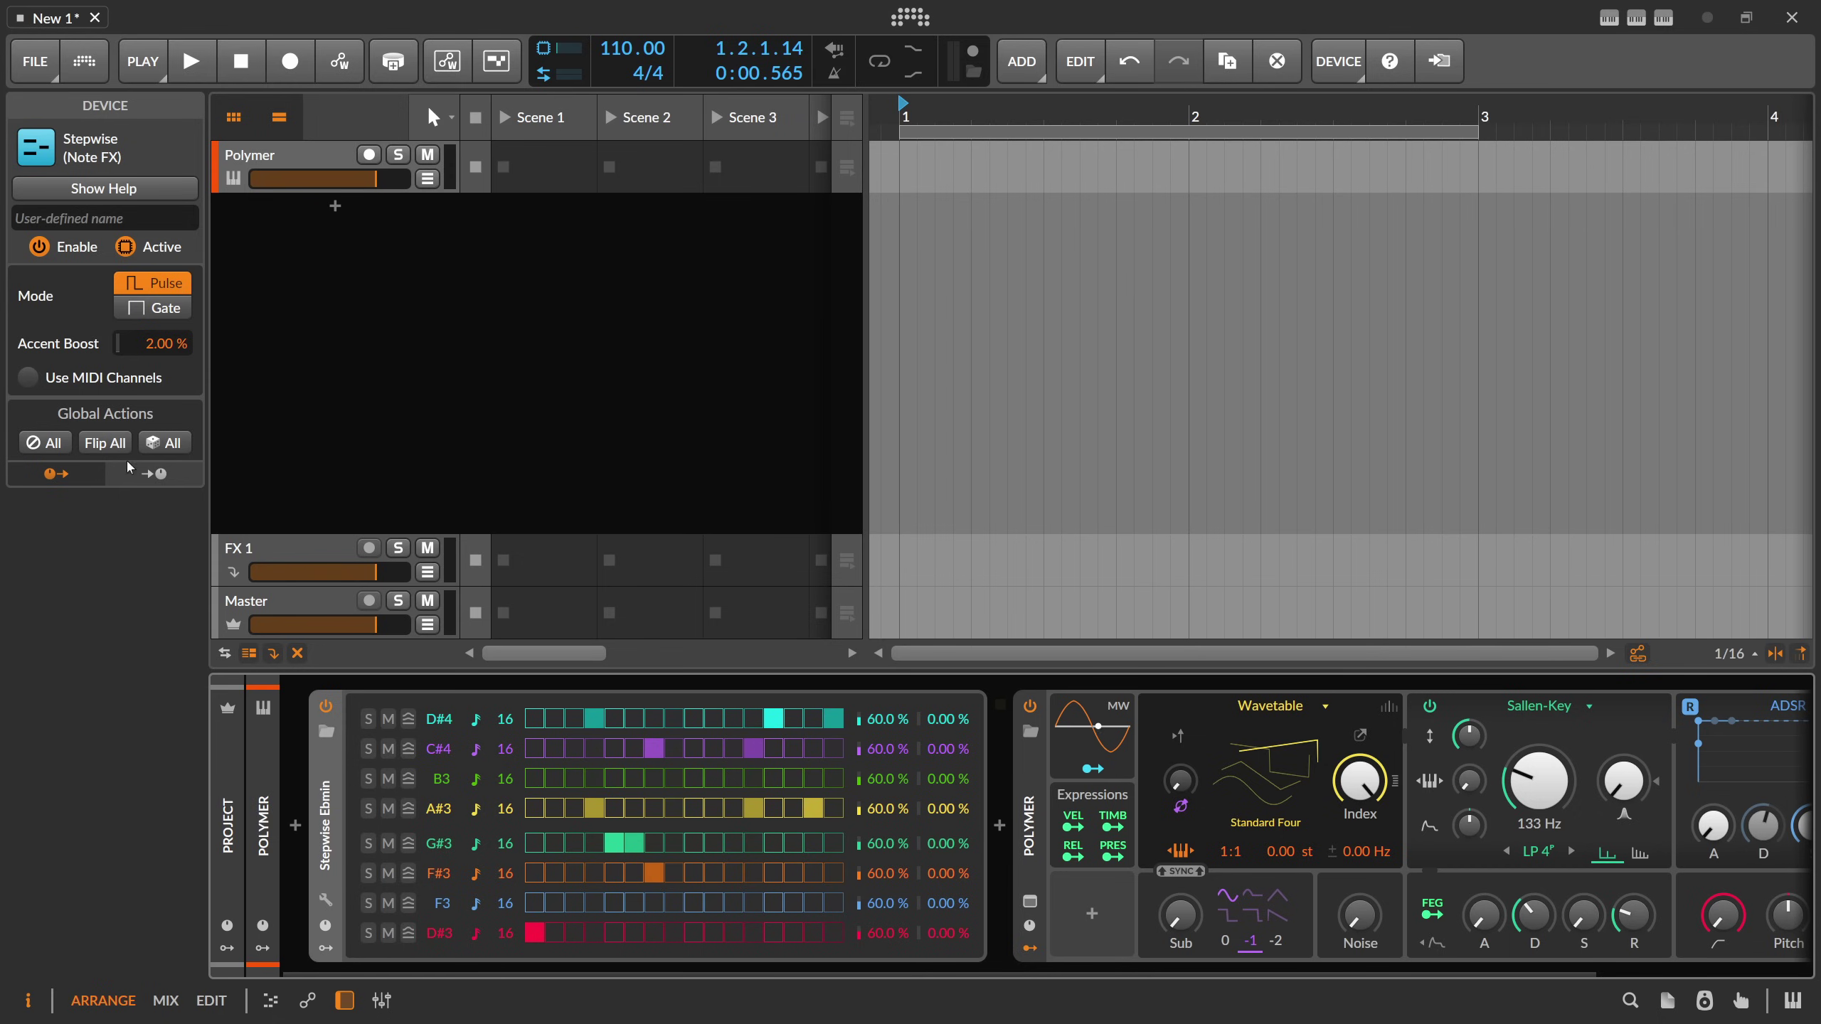
{"action": "left_click", "coordinate": [53, 443]}
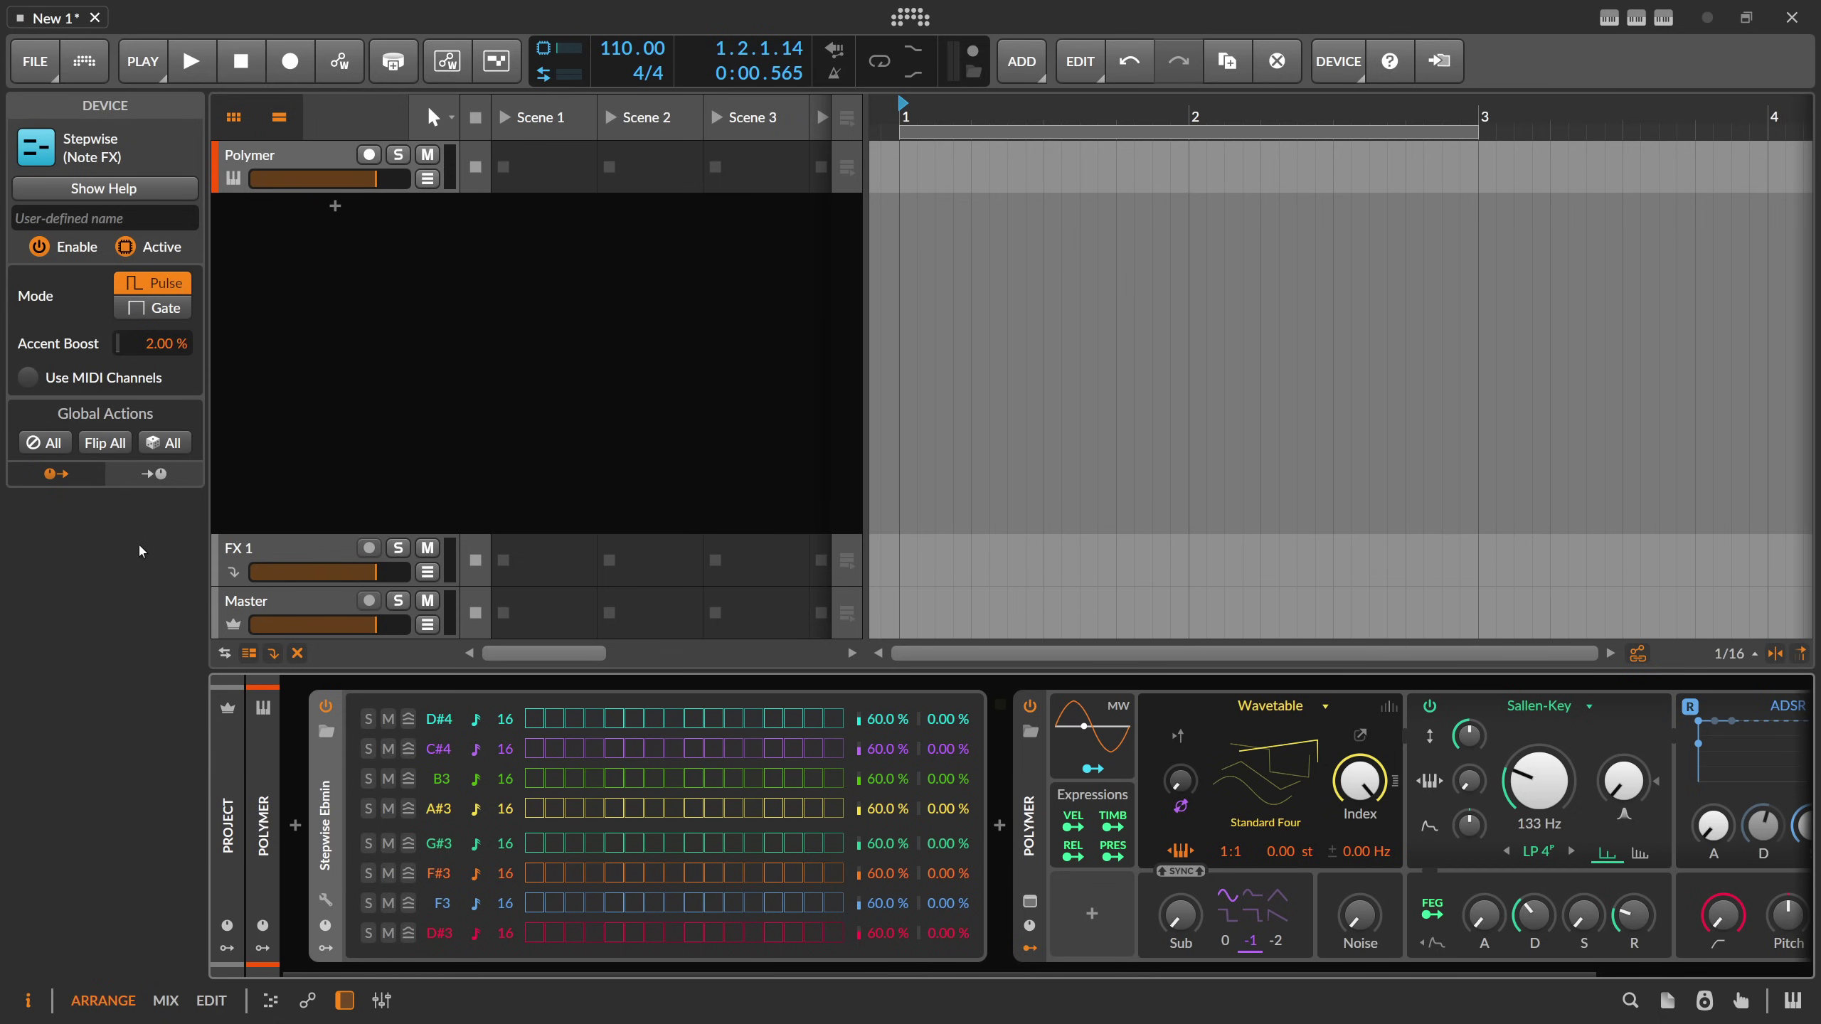
{"action": "left_click", "coordinate": [166, 443]}
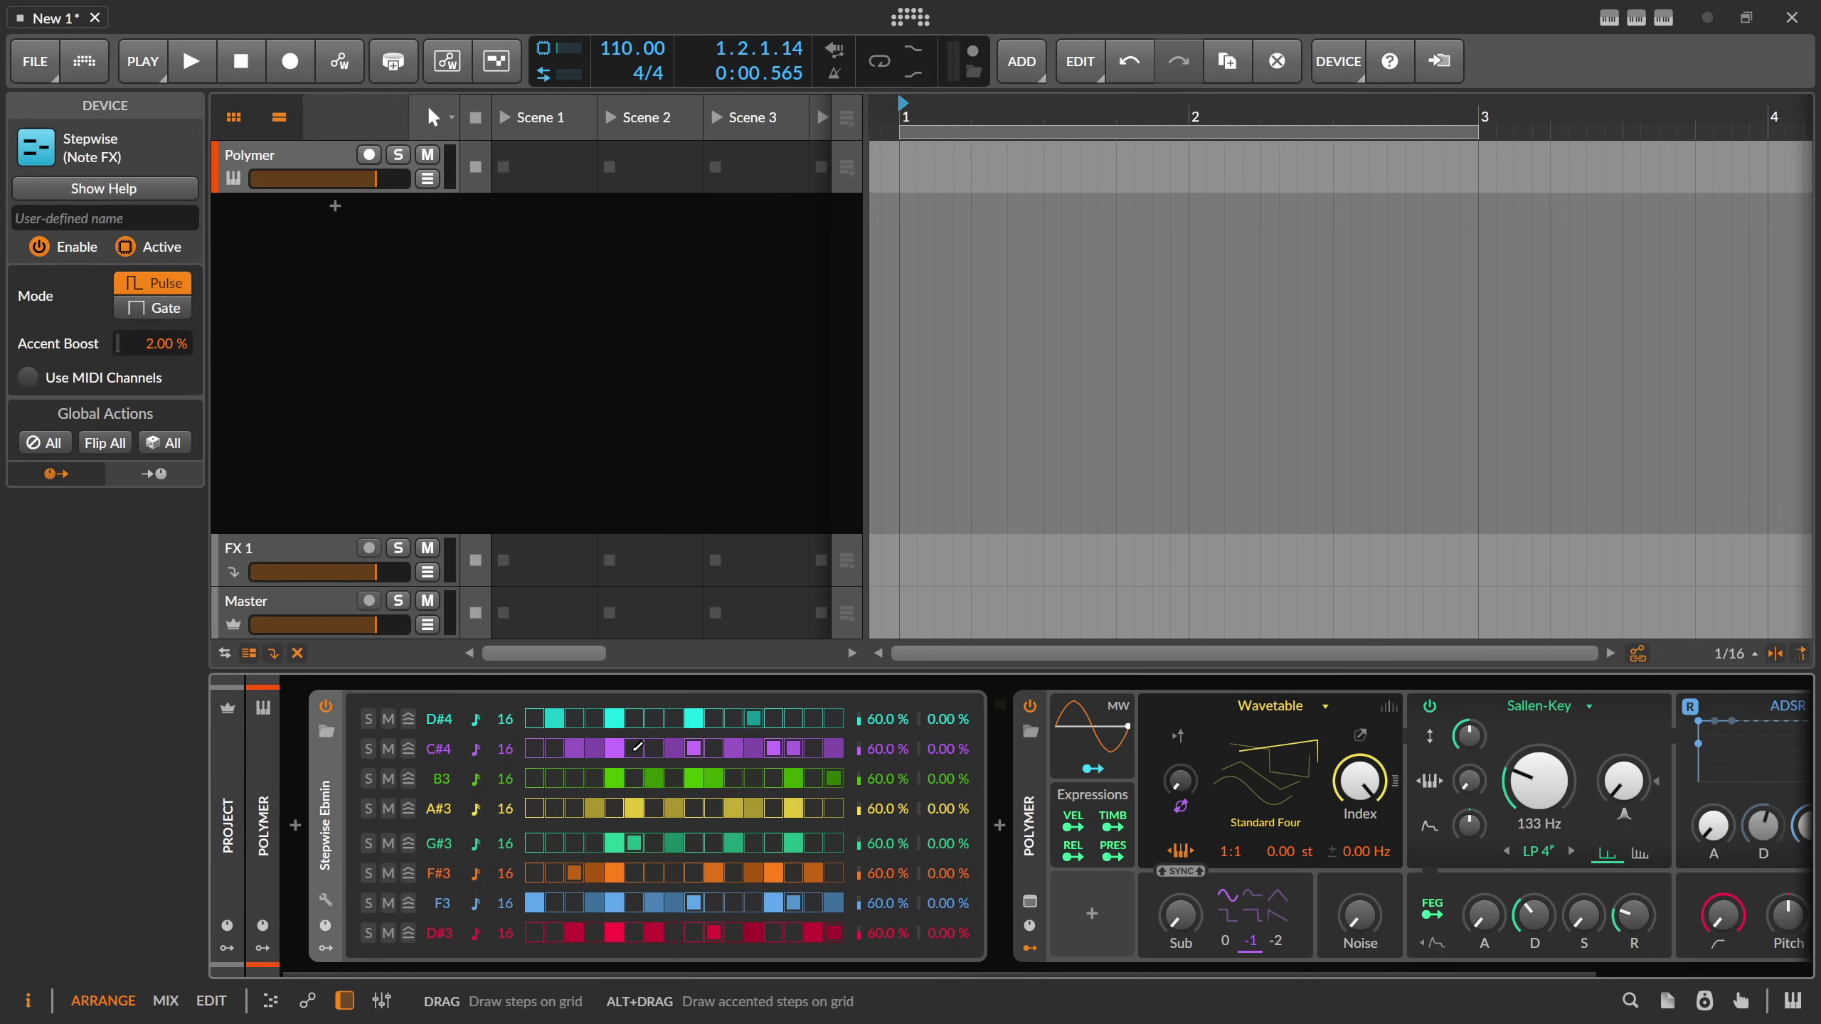
{"action": "left_click_drag", "start_coordinate": [594, 749], "coordinate": [755, 743]}
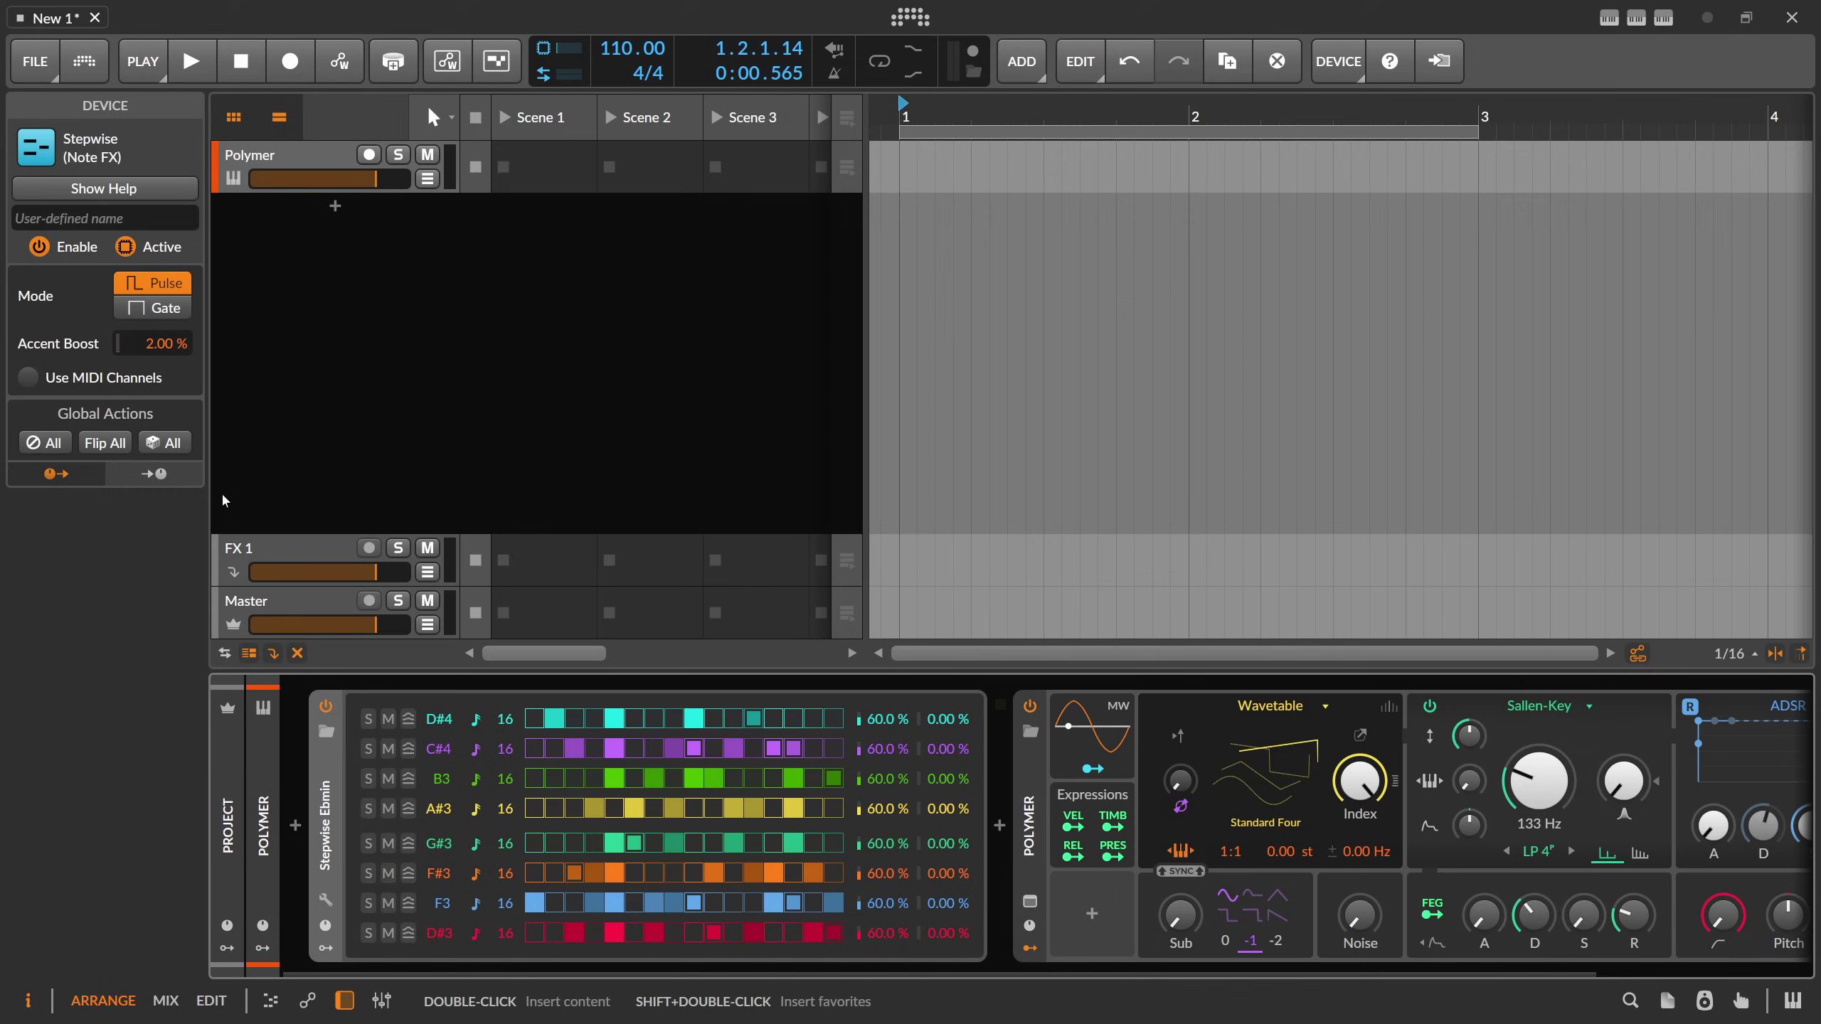
{"action": "left_click", "coordinate": [119, 445]}
{"action": "left_click", "coordinate": [119, 444]}
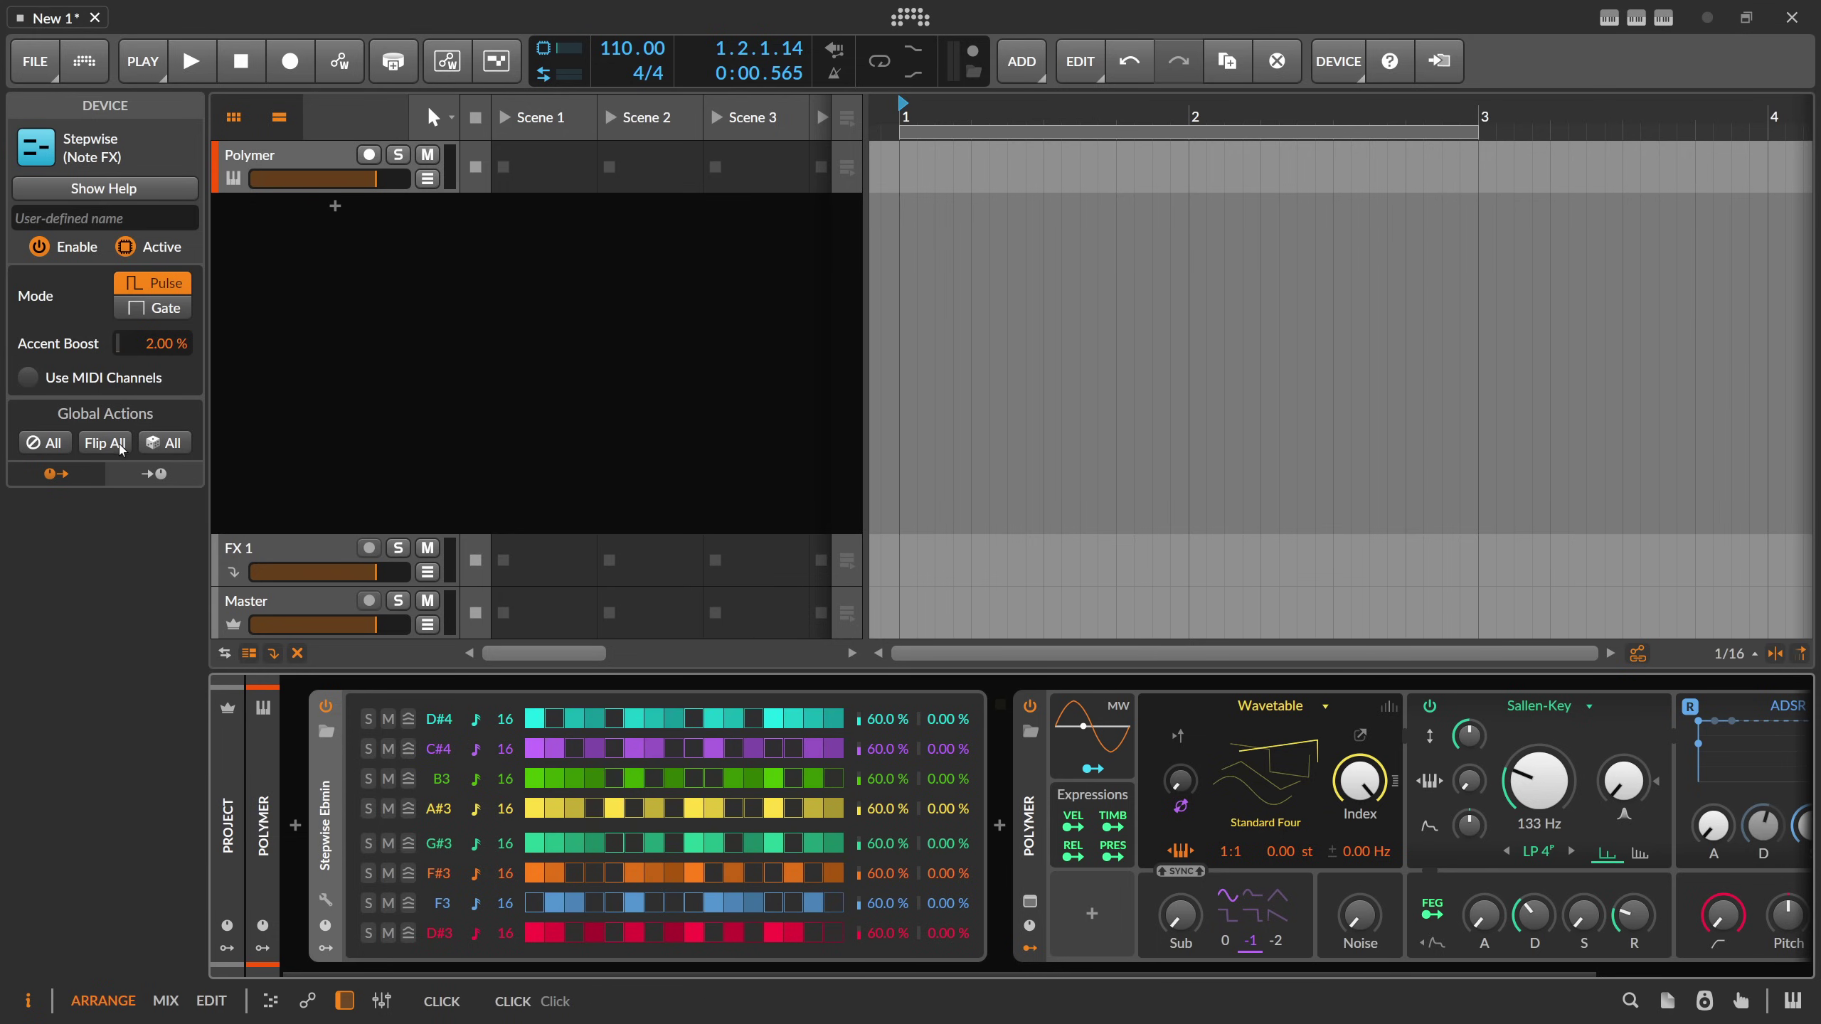
{"action": "left_click", "coordinate": [121, 445]}
{"action": "left_click", "coordinate": [72, 444]}
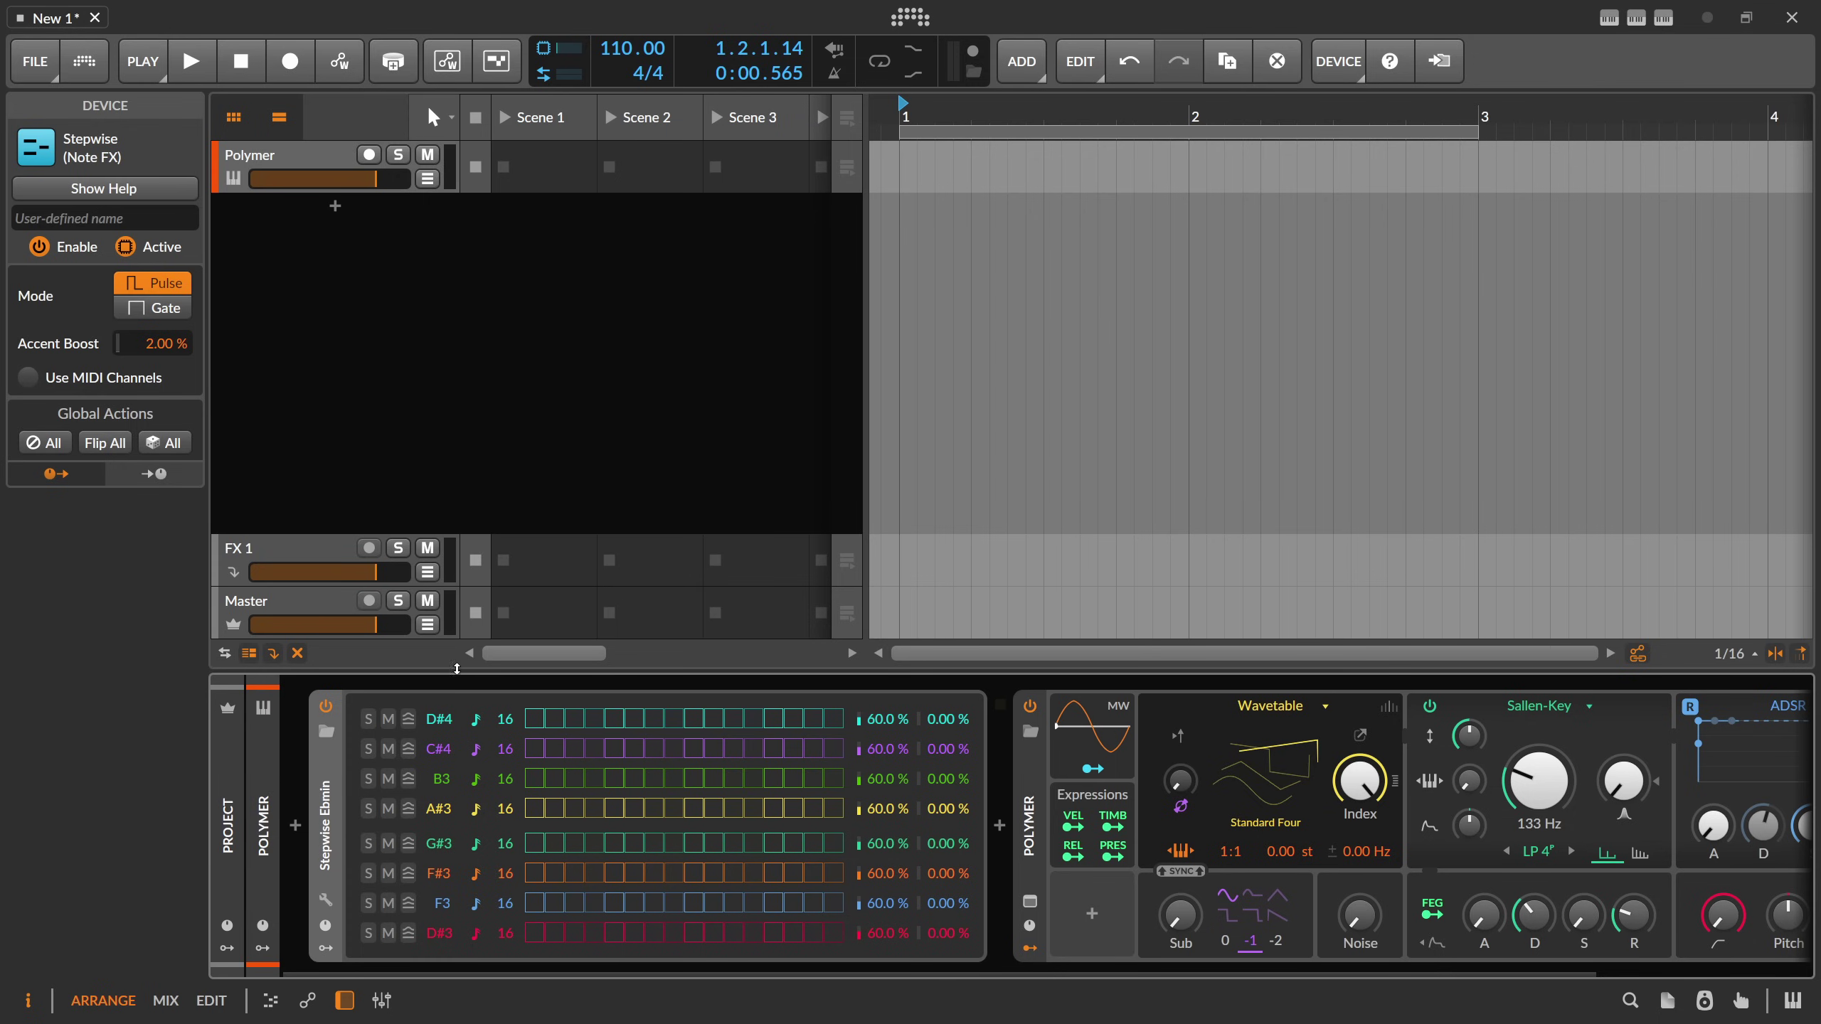
{"action": "key", "text": "ctrl+r"}
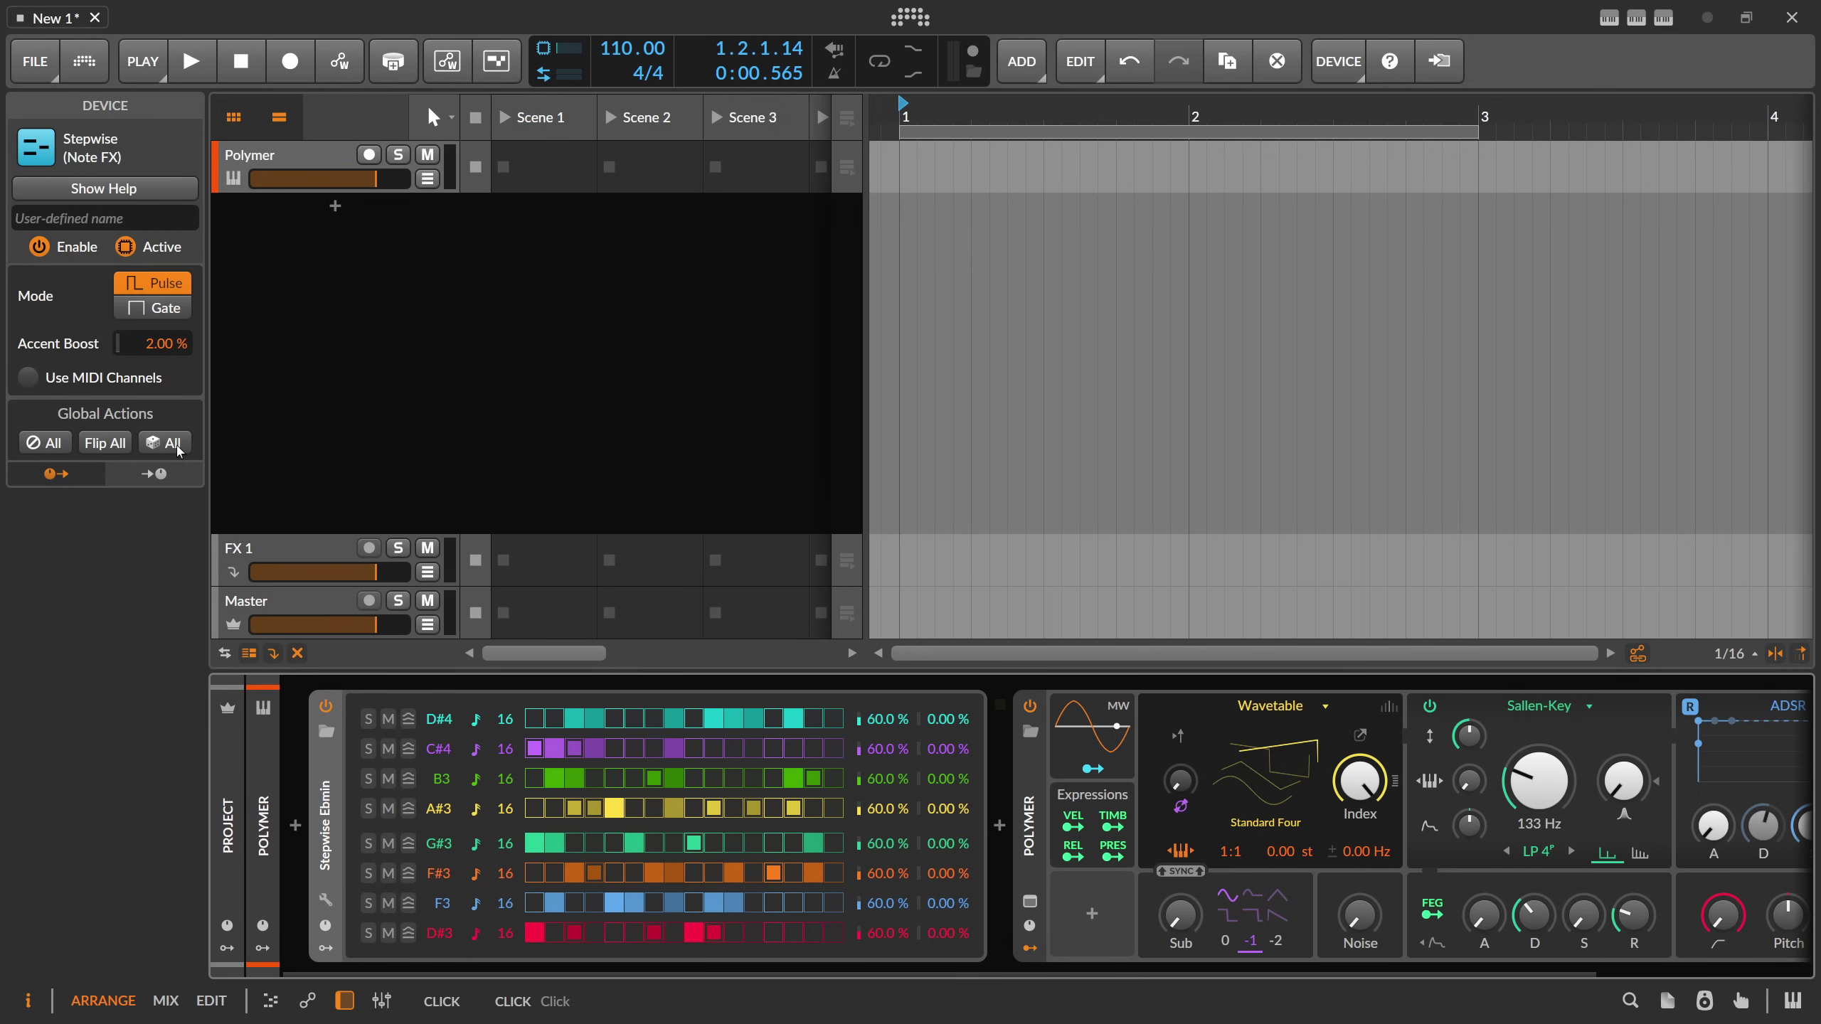
{"action": "left_click", "coordinate": [52, 444]}
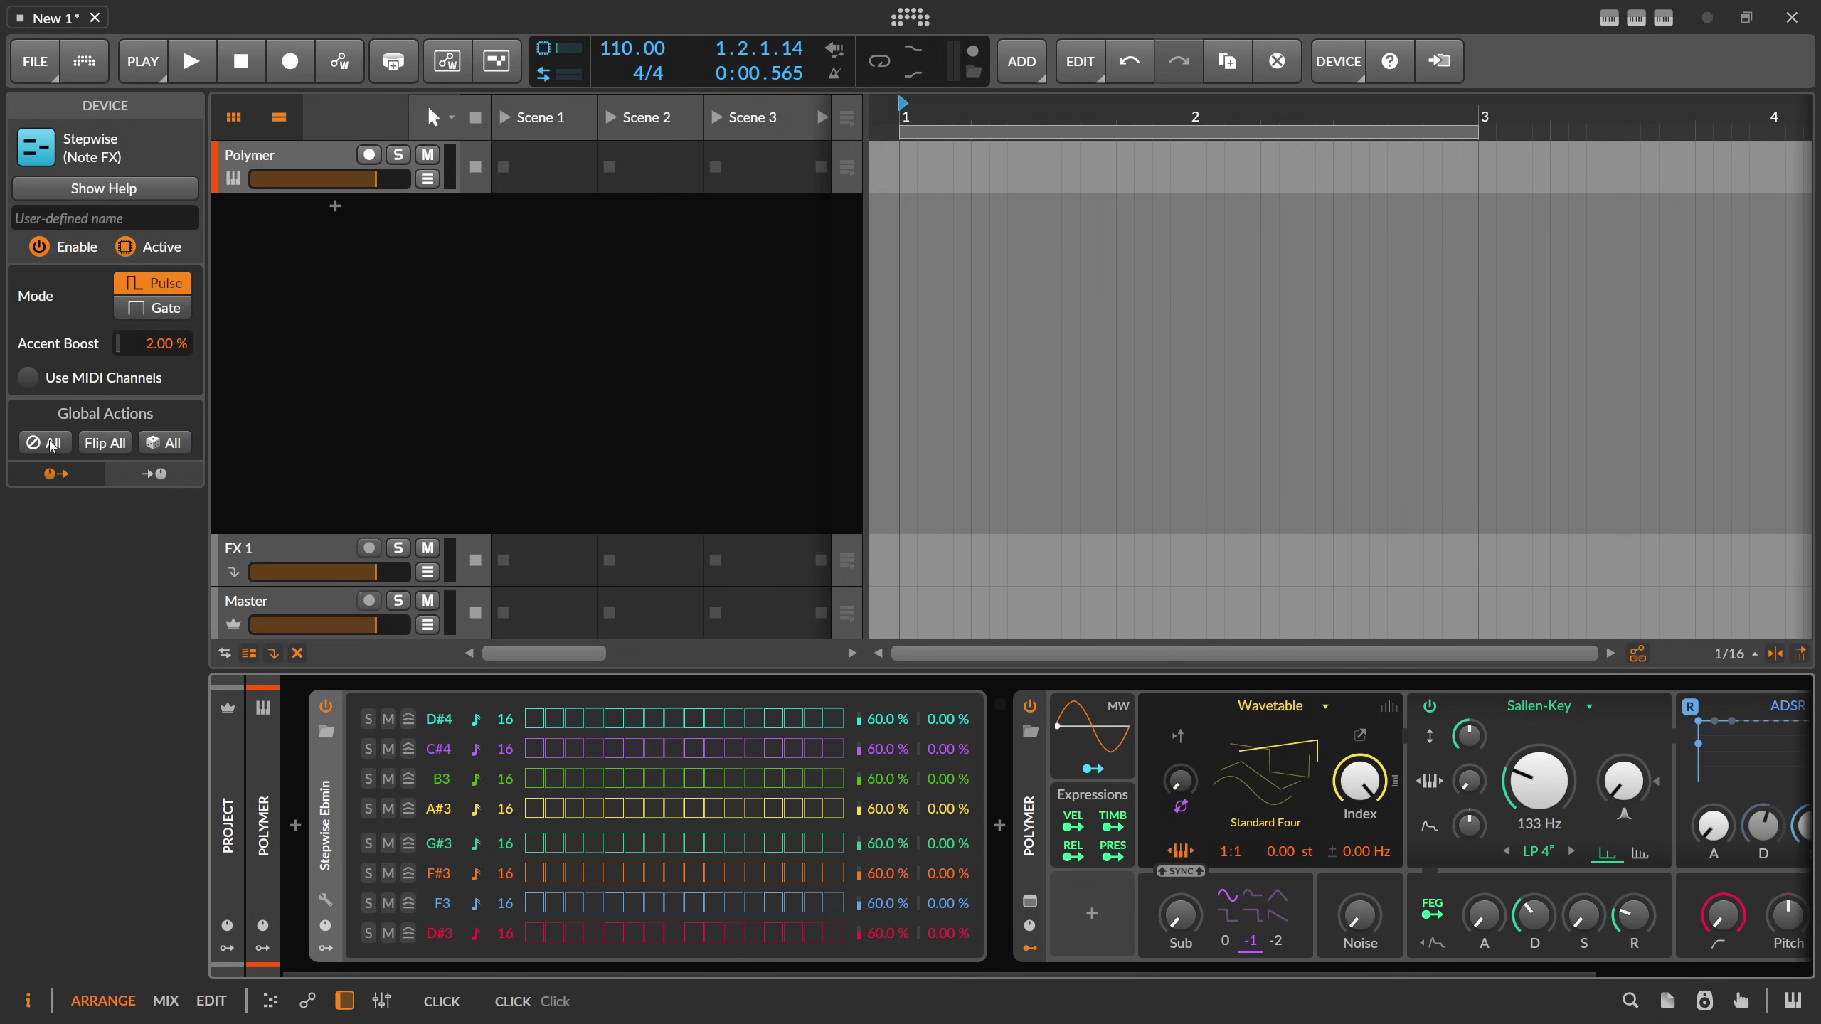
{"action": "left_click", "coordinate": [163, 442]}
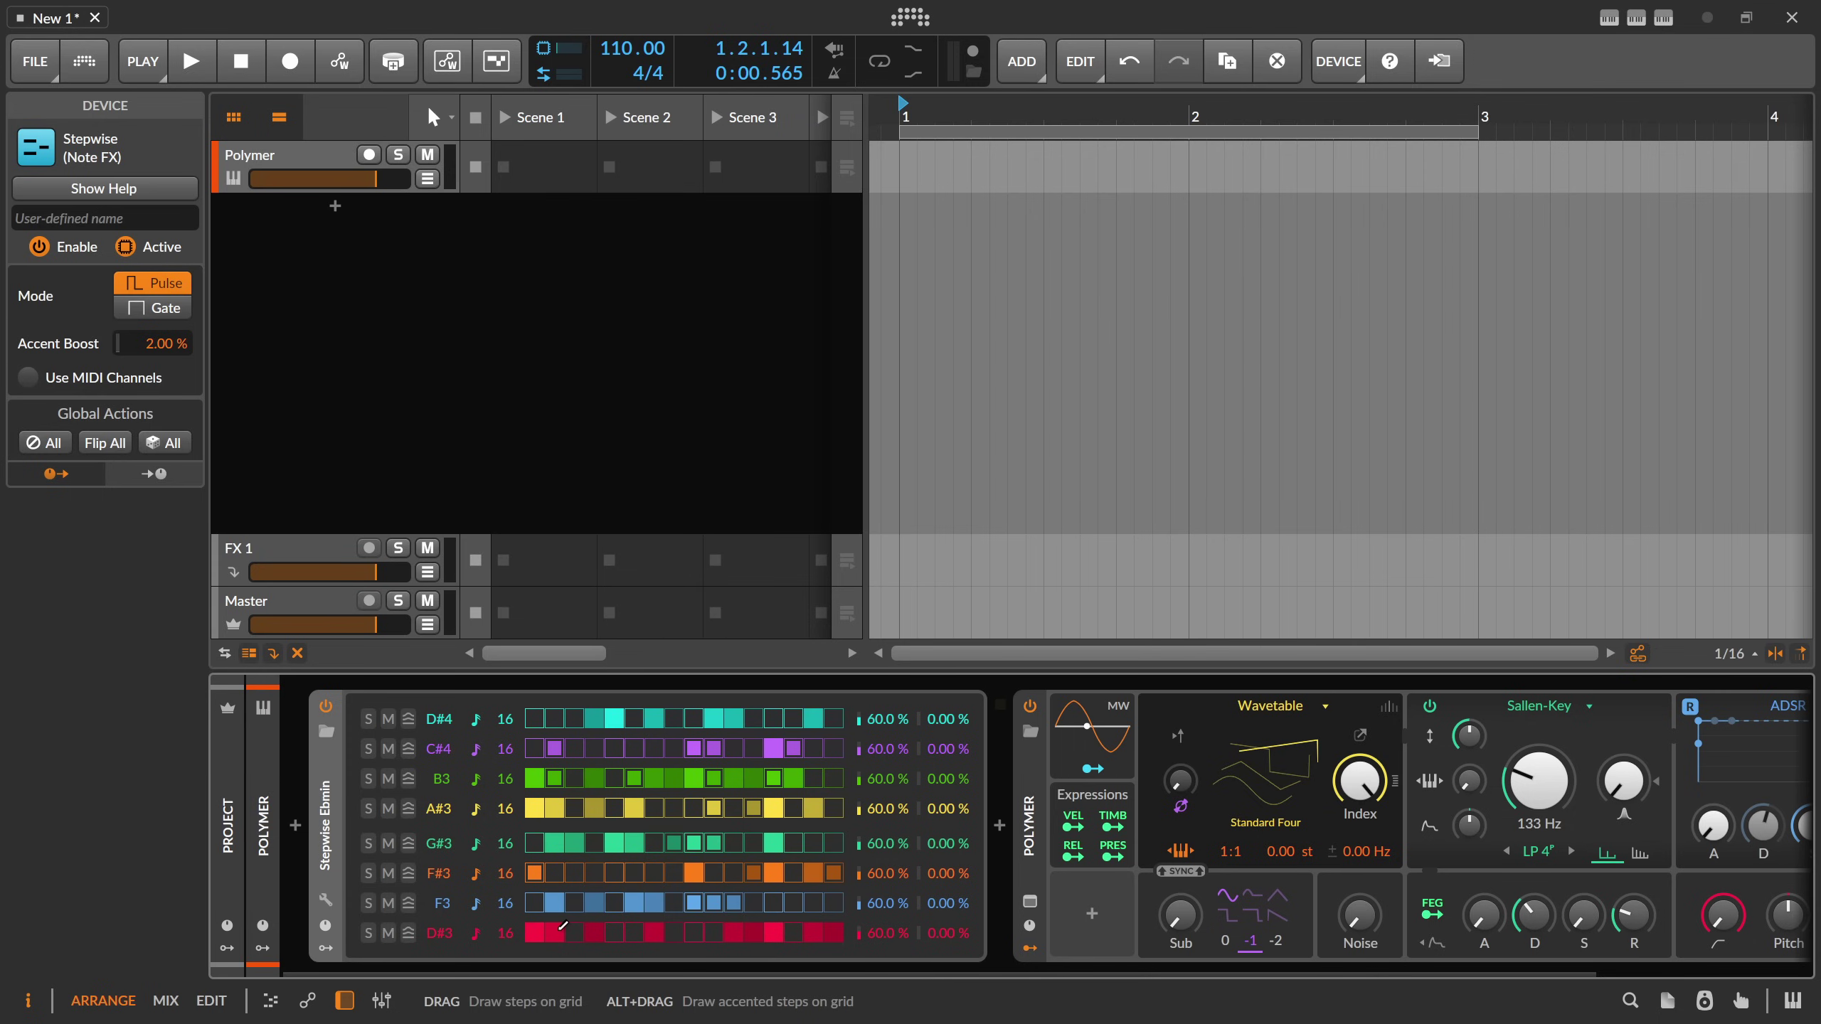
{"action": "left_click", "coordinate": [562, 925]}
{"action": "left_click", "coordinate": [594, 932]}
{"action": "left_click", "coordinate": [653, 933]}
{"action": "left_click", "coordinate": [733, 933]}
{"action": "left_click", "coordinate": [753, 932]}
{"action": "left_click", "coordinate": [774, 932]}
{"action": "left_click", "coordinate": [812, 933]}
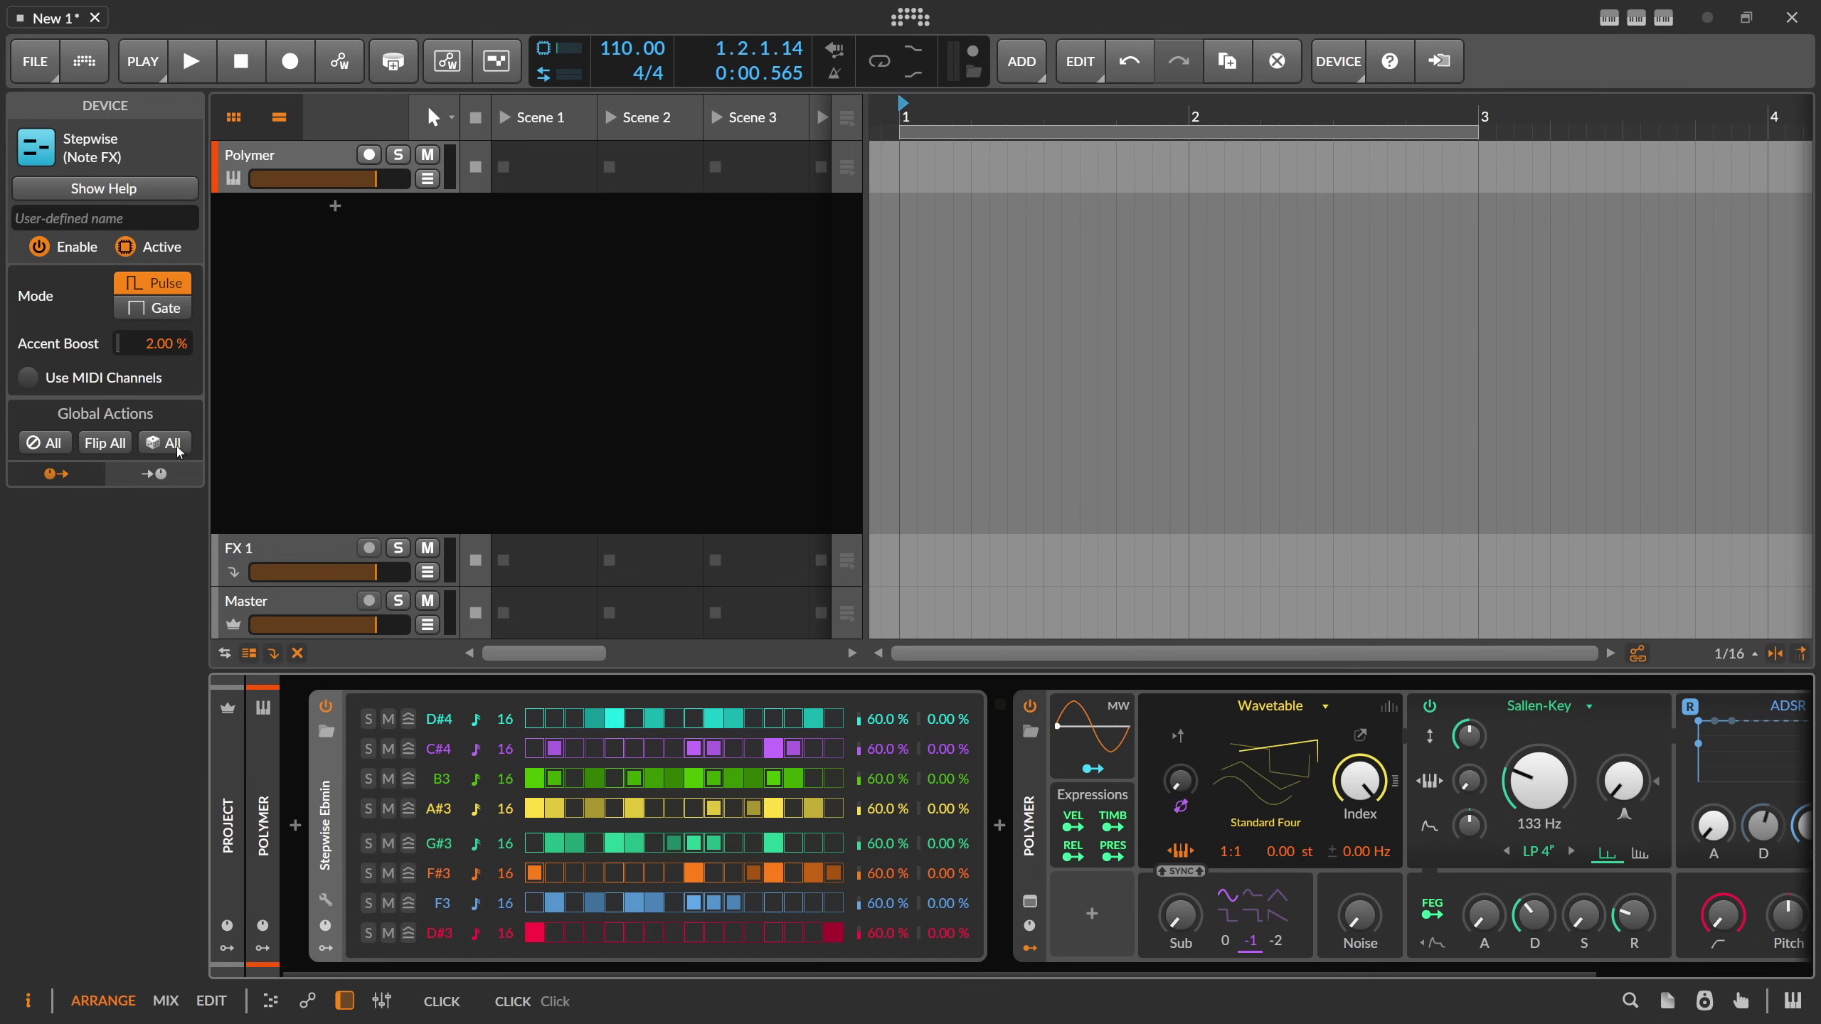
{"action": "left_click", "coordinate": [64, 448]}
{"action": "left_click", "coordinate": [86, 444]}
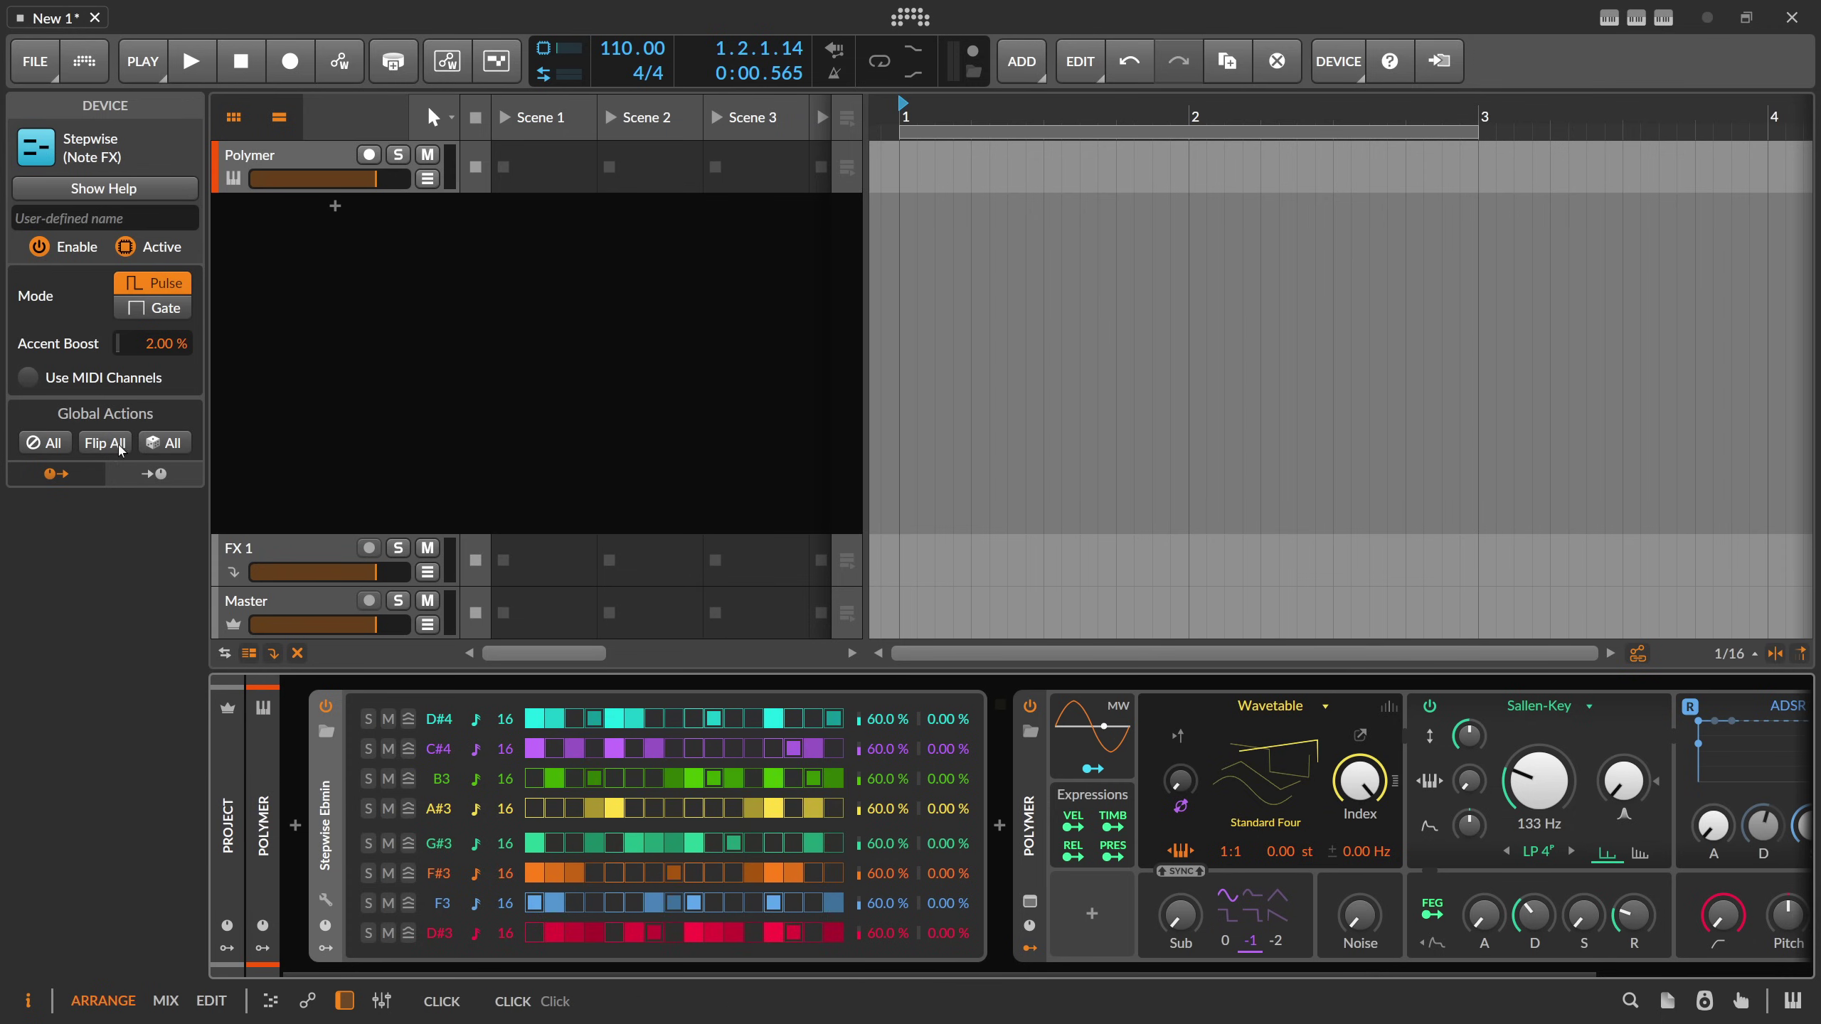
{"action": "left_click", "coordinate": [44, 442]}
{"action": "left_click", "coordinate": [86, 444]}
{"action": "left_click", "coordinate": [46, 443]}
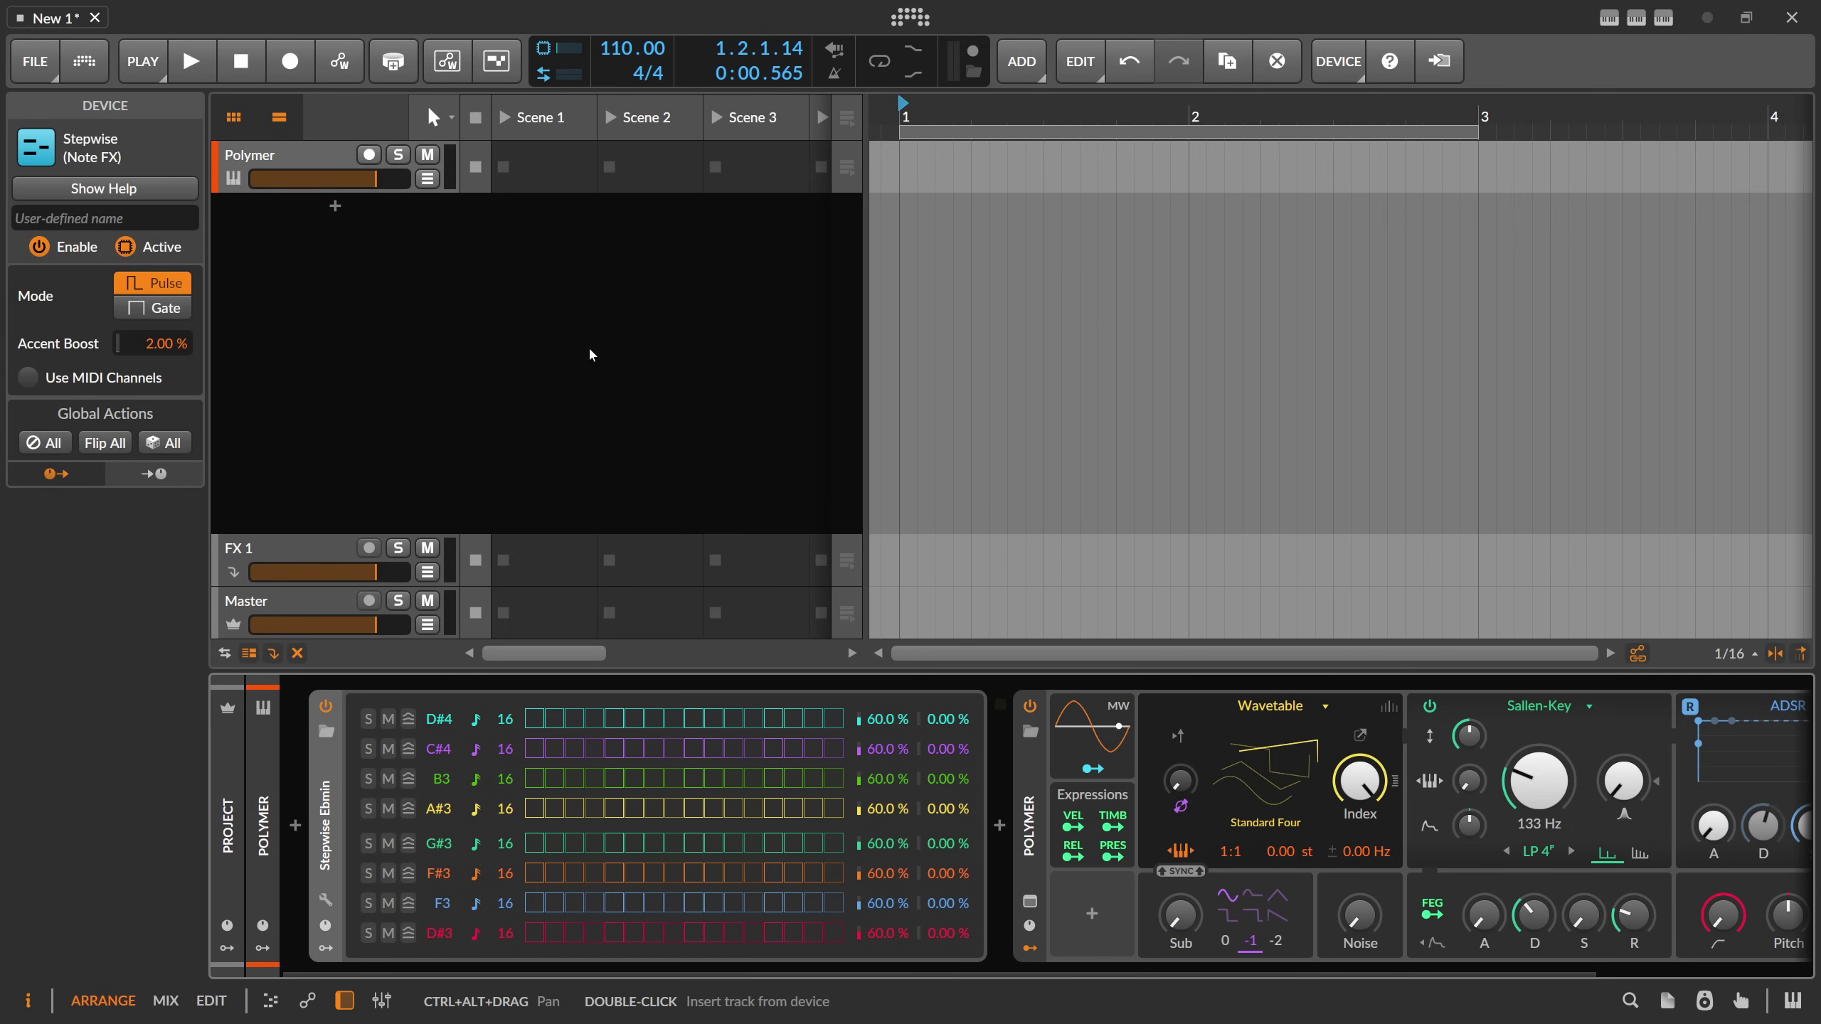
{"action": "key", "text": "alt+Tab"}
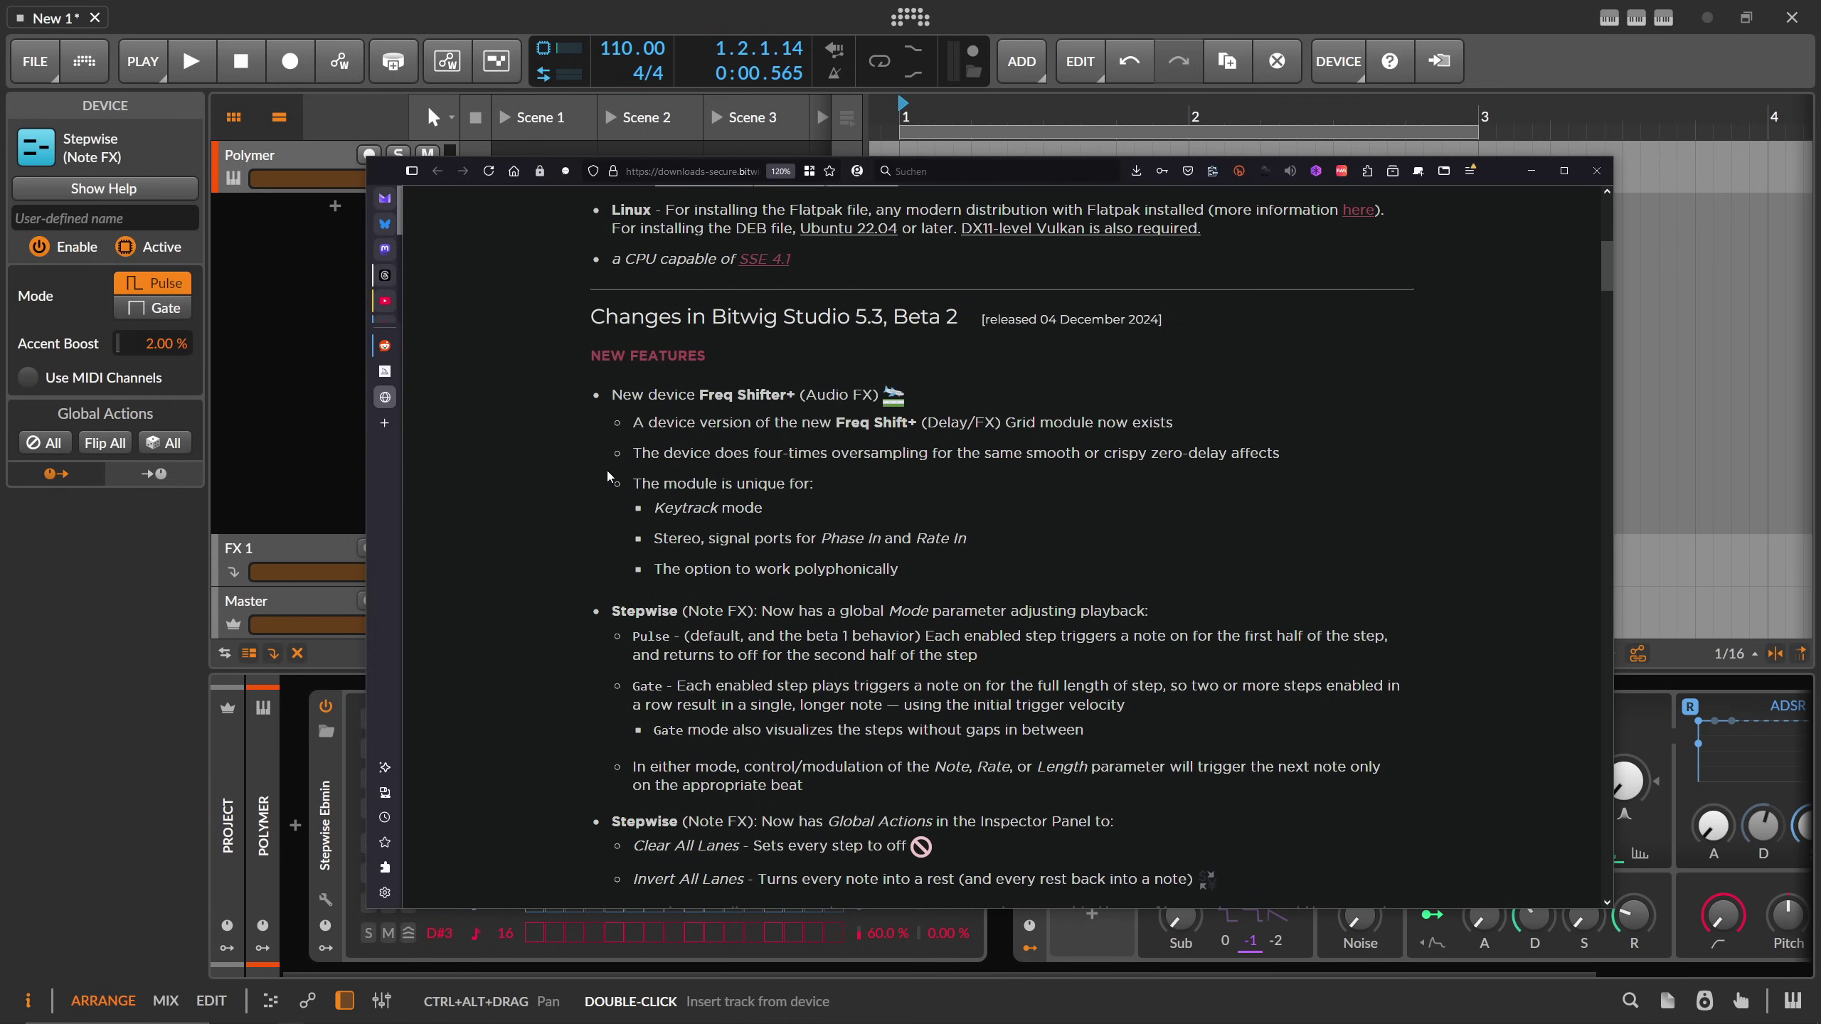
{"action": "scroll", "coordinate": [1001, 547], "scroll_direction": "down", "scroll_amount": 3}
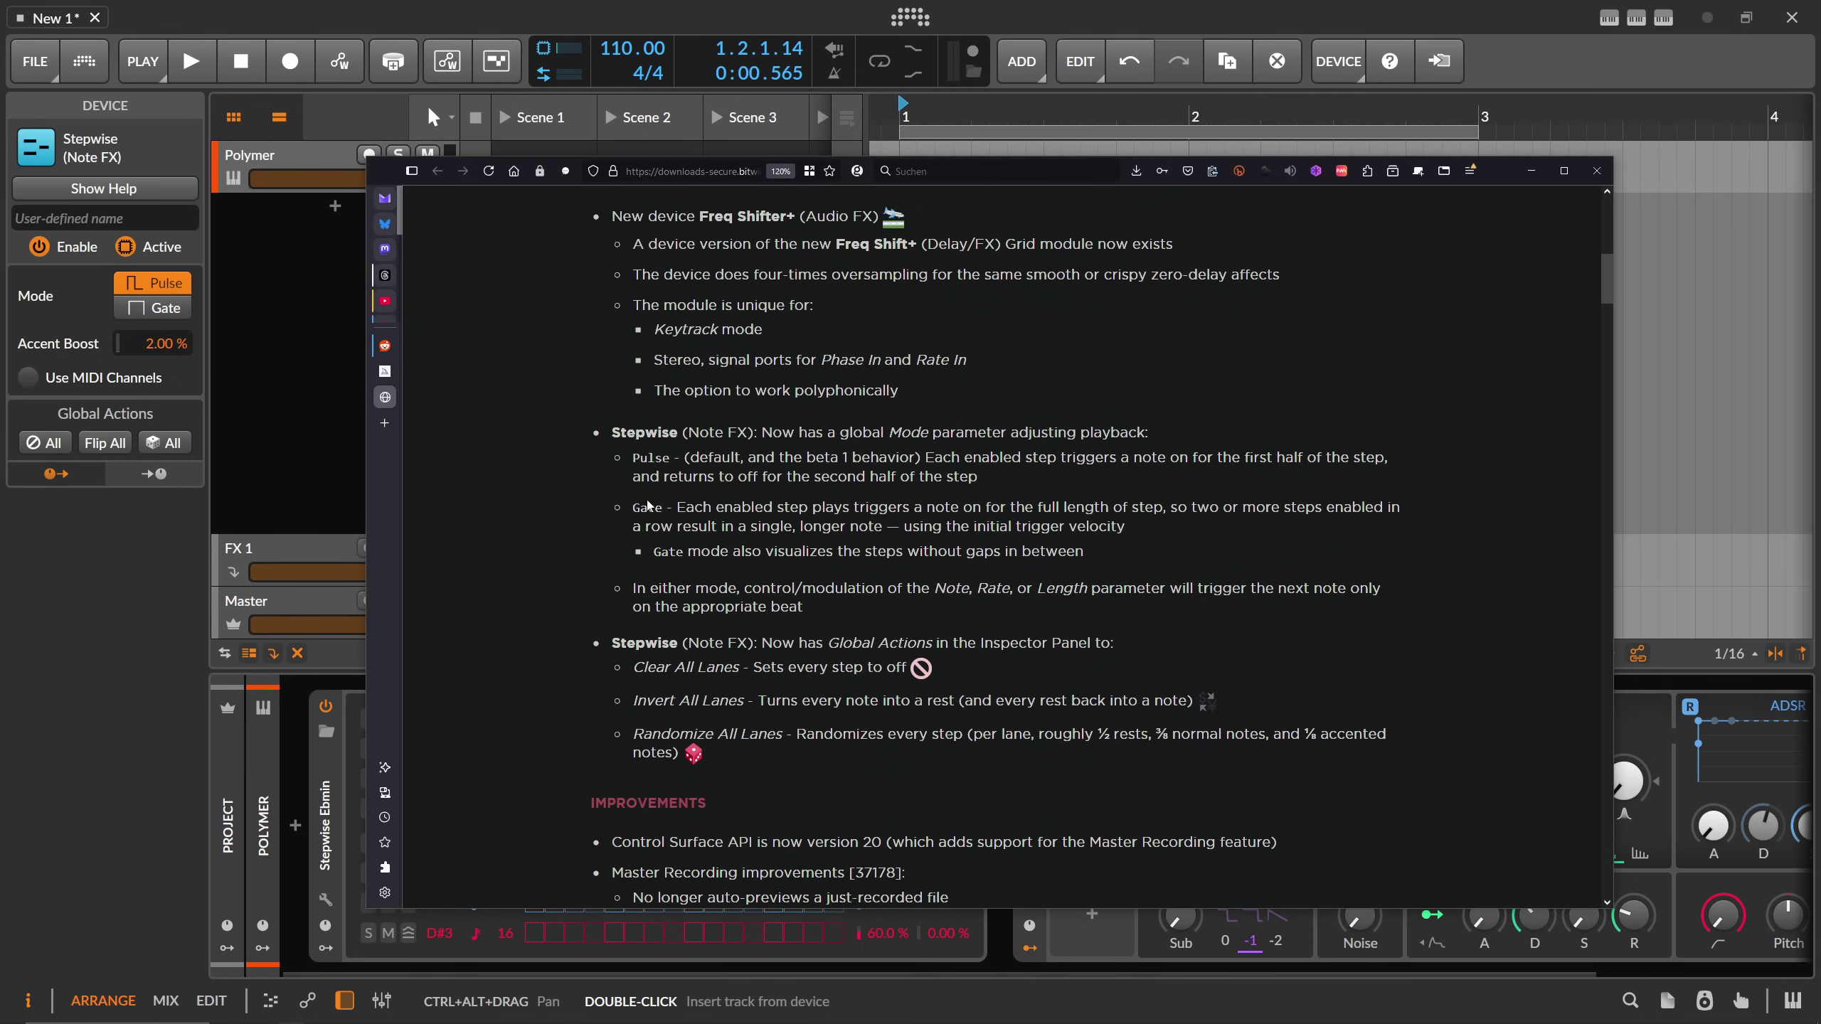
{"action": "scroll", "coordinate": [656, 511], "scroll_direction": "down", "scroll_amount": 3}
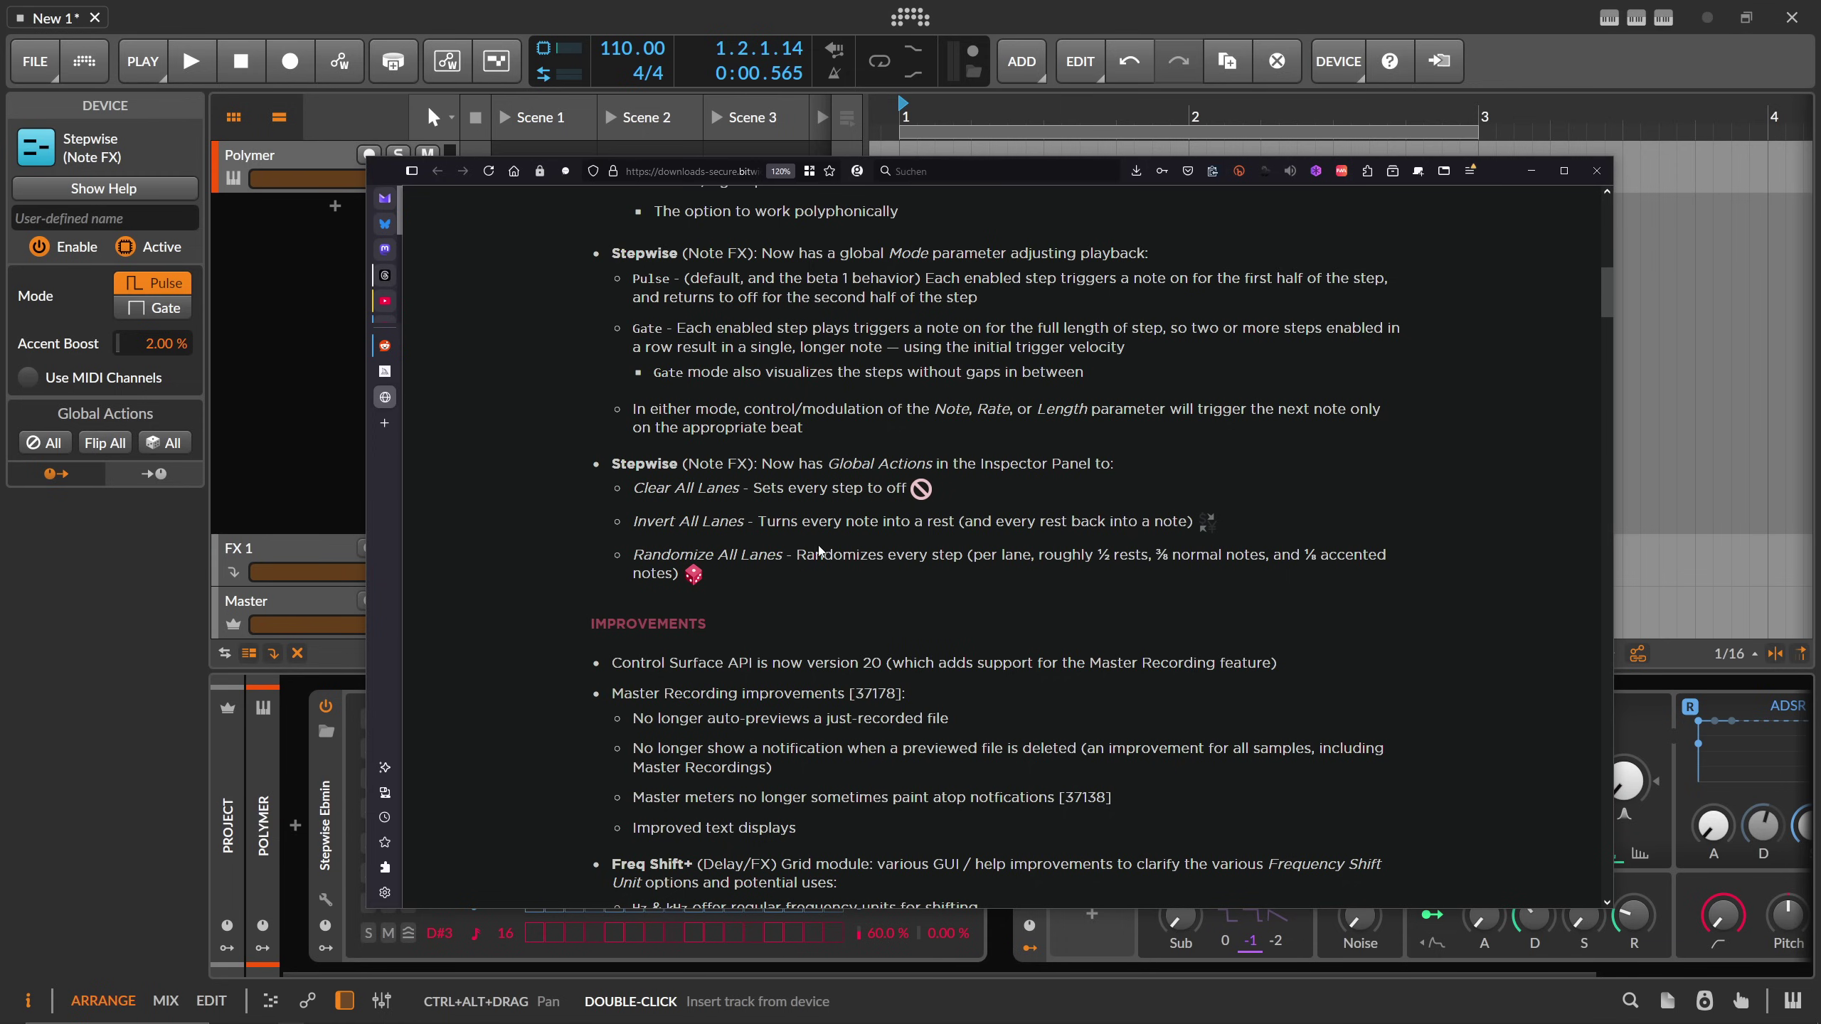
{"action": "left_click_drag", "start_coordinate": [796, 554], "coordinate": [982, 552]}
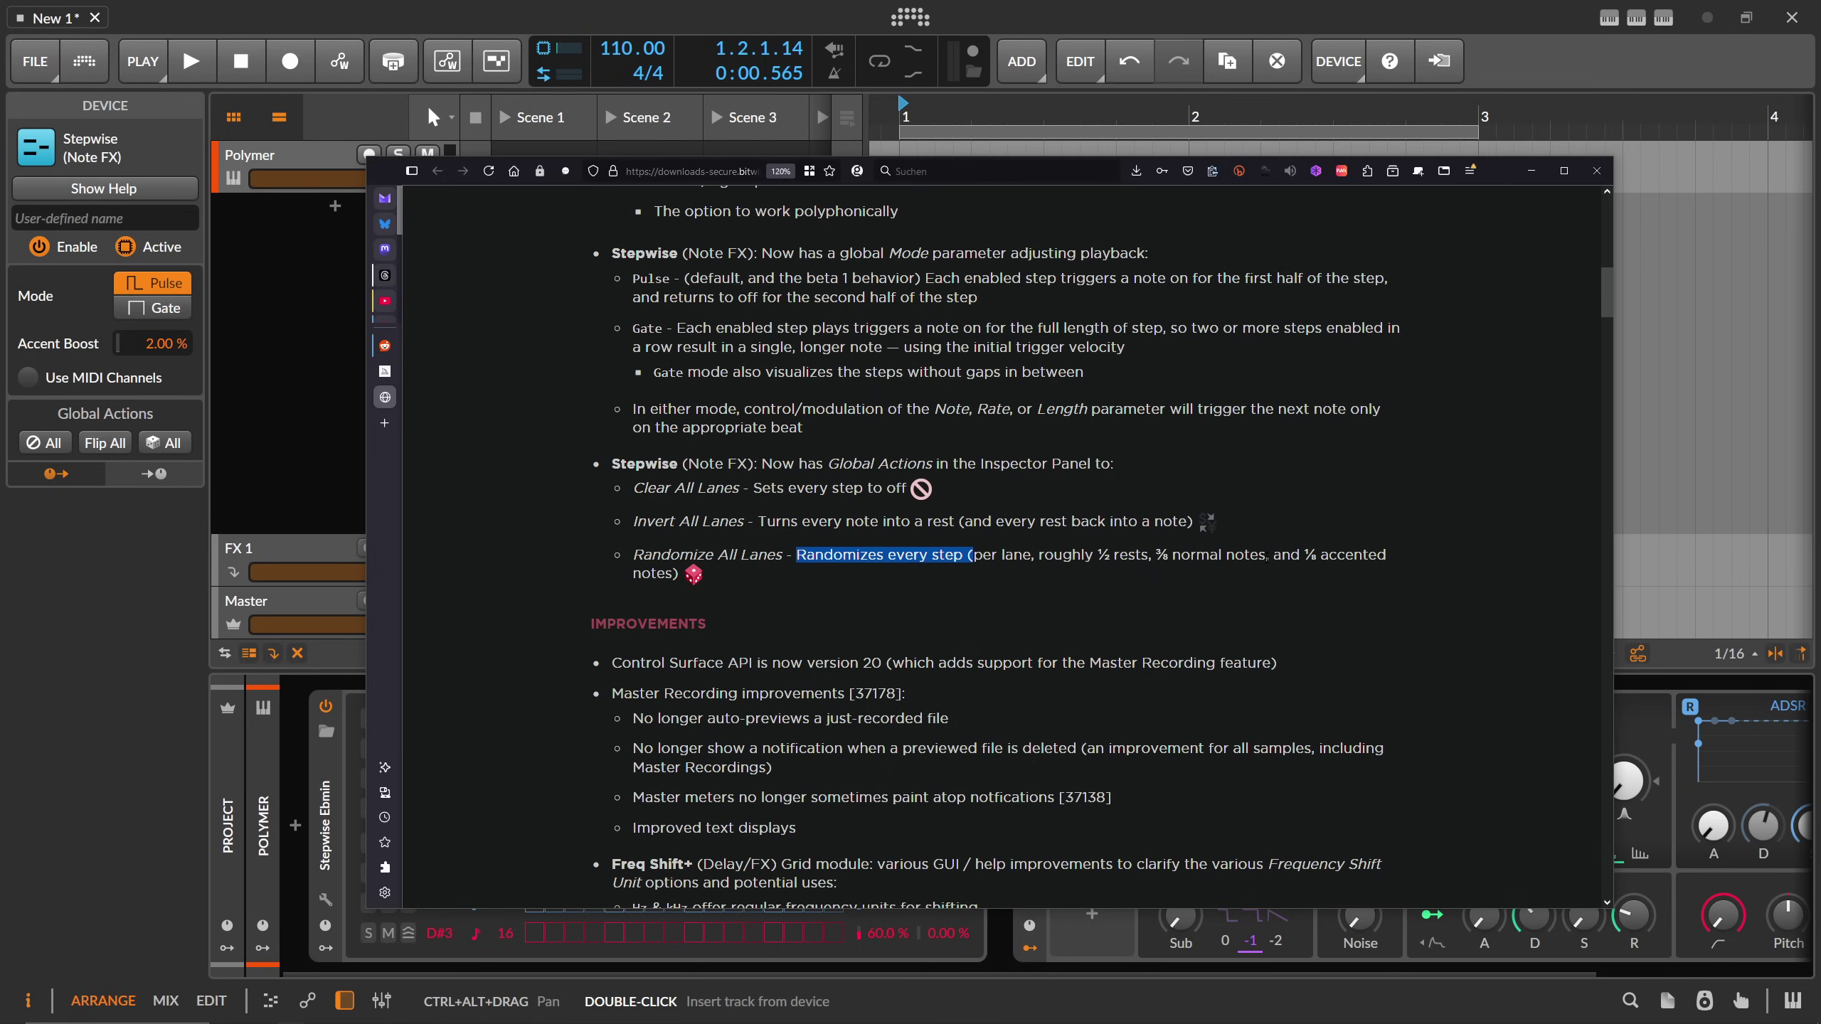
{"action": "left_click", "coordinate": [703, 580]}
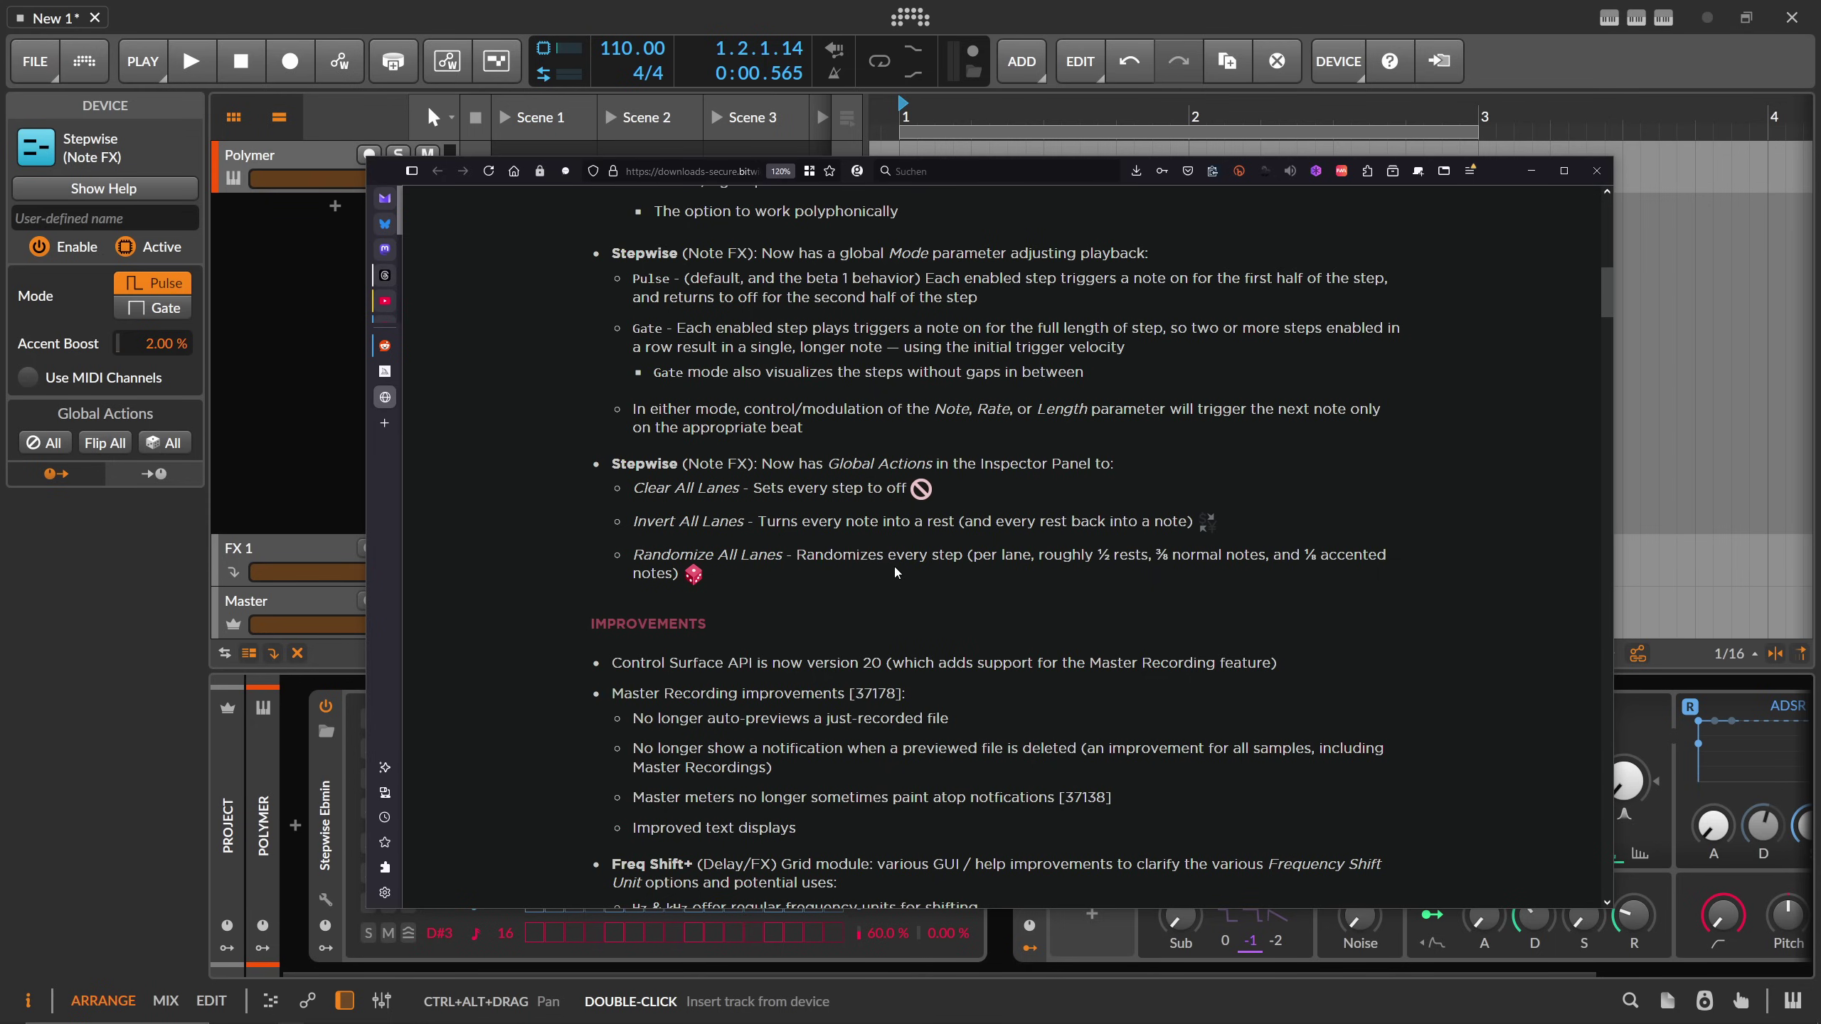
{"action": "scroll", "coordinate": [897, 571], "scroll_direction": "down", "scroll_amount": 1}
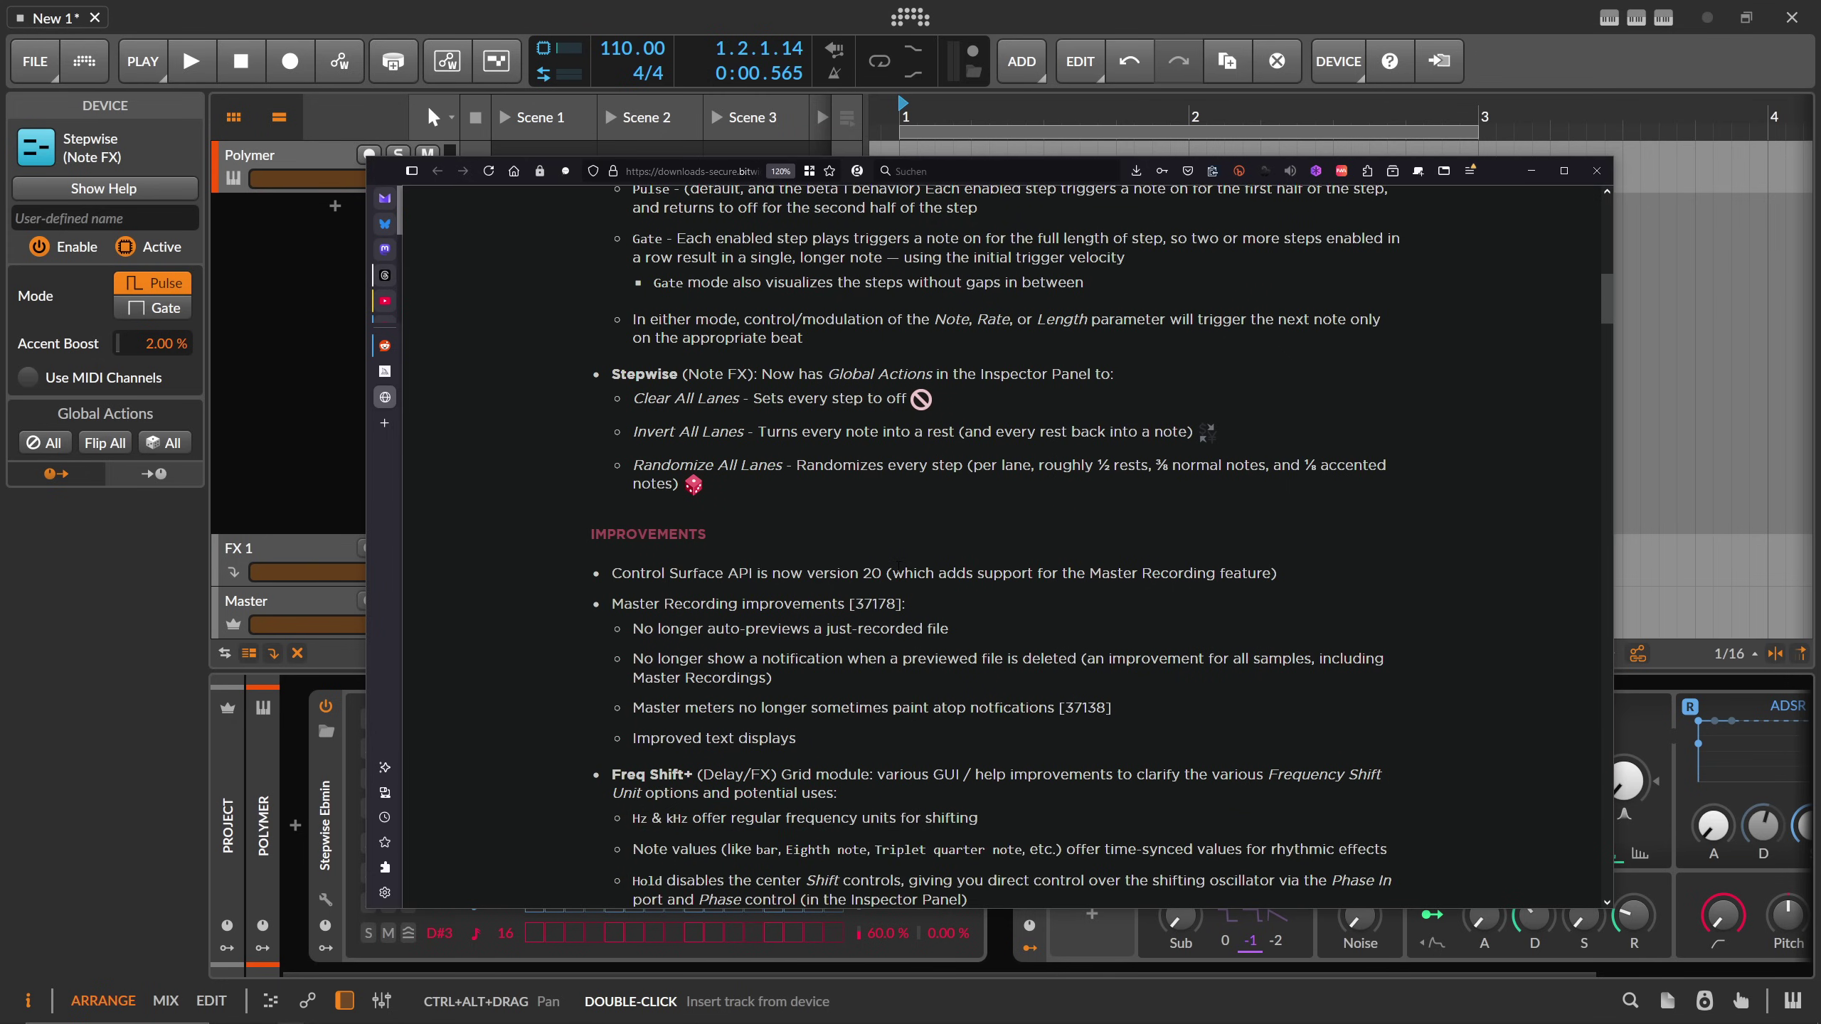
{"action": "scroll", "coordinate": [851, 556], "scroll_direction": "down", "scroll_amount": 2}
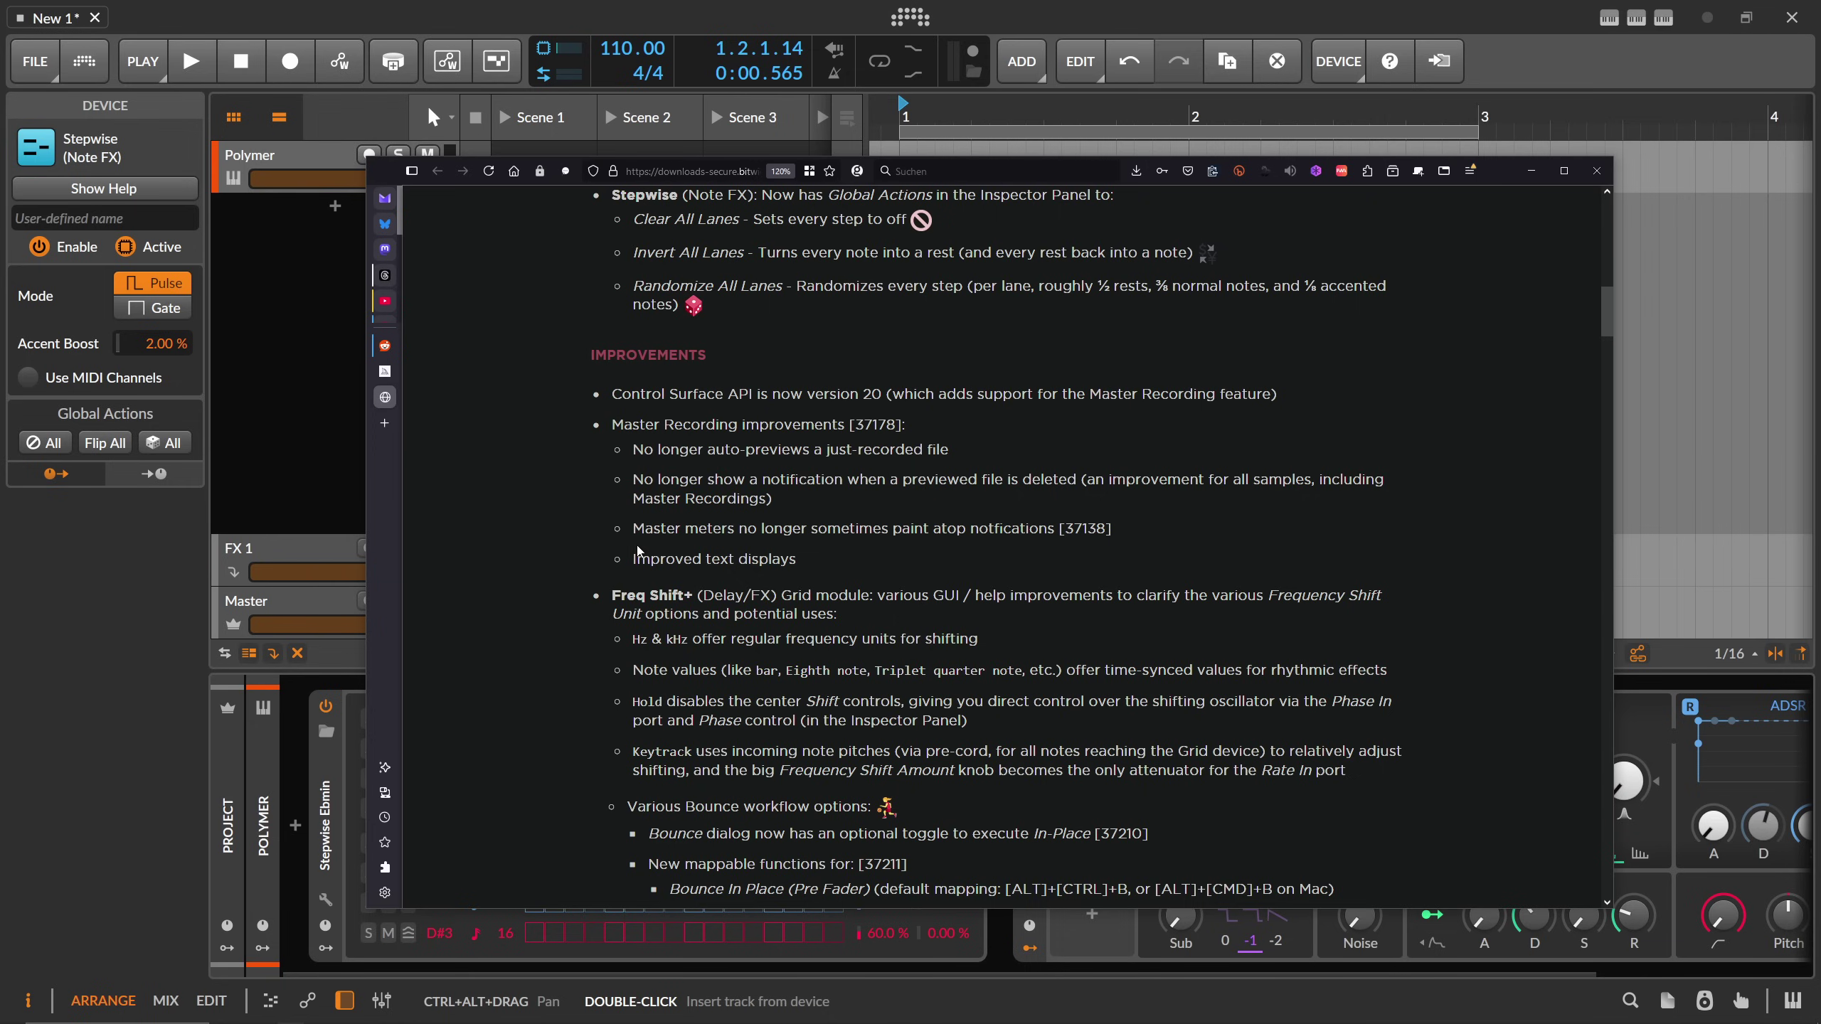
{"action": "scroll", "coordinate": [784, 553], "scroll_direction": "down", "scroll_amount": 2}
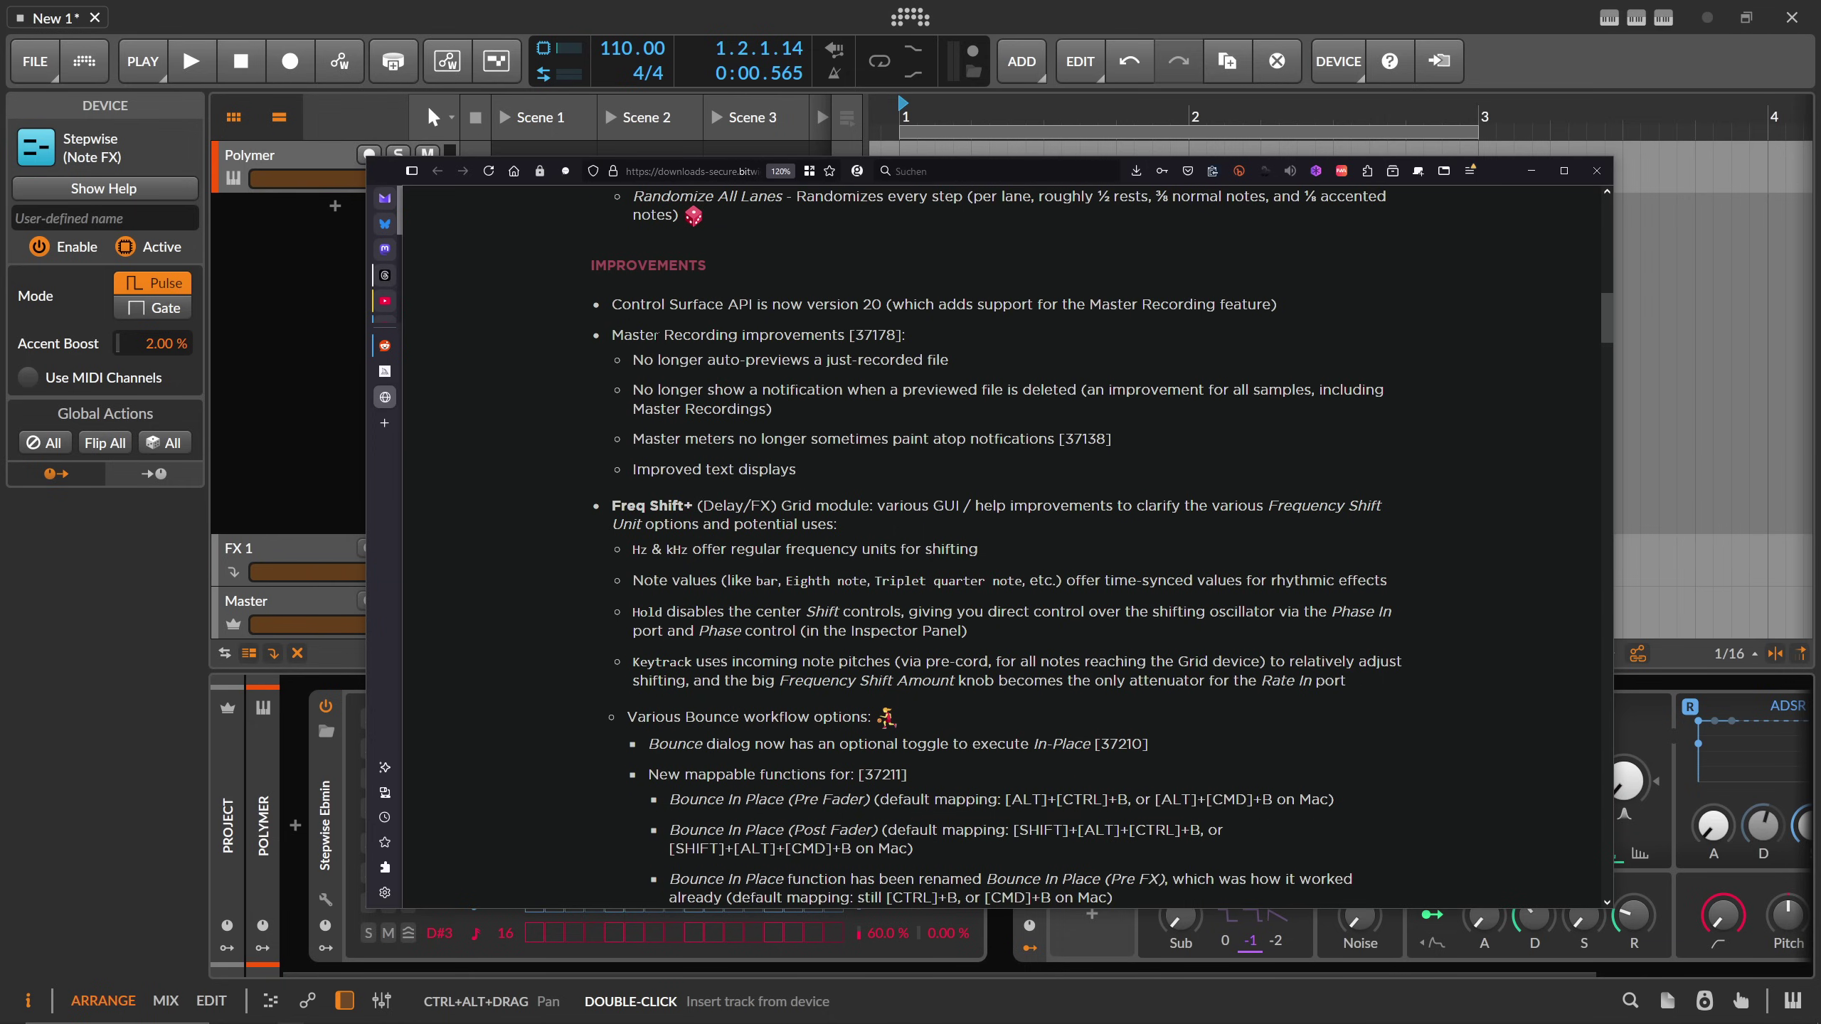
{"action": "scroll", "coordinate": [809, 467], "scroll_direction": "down", "scroll_amount": 2}
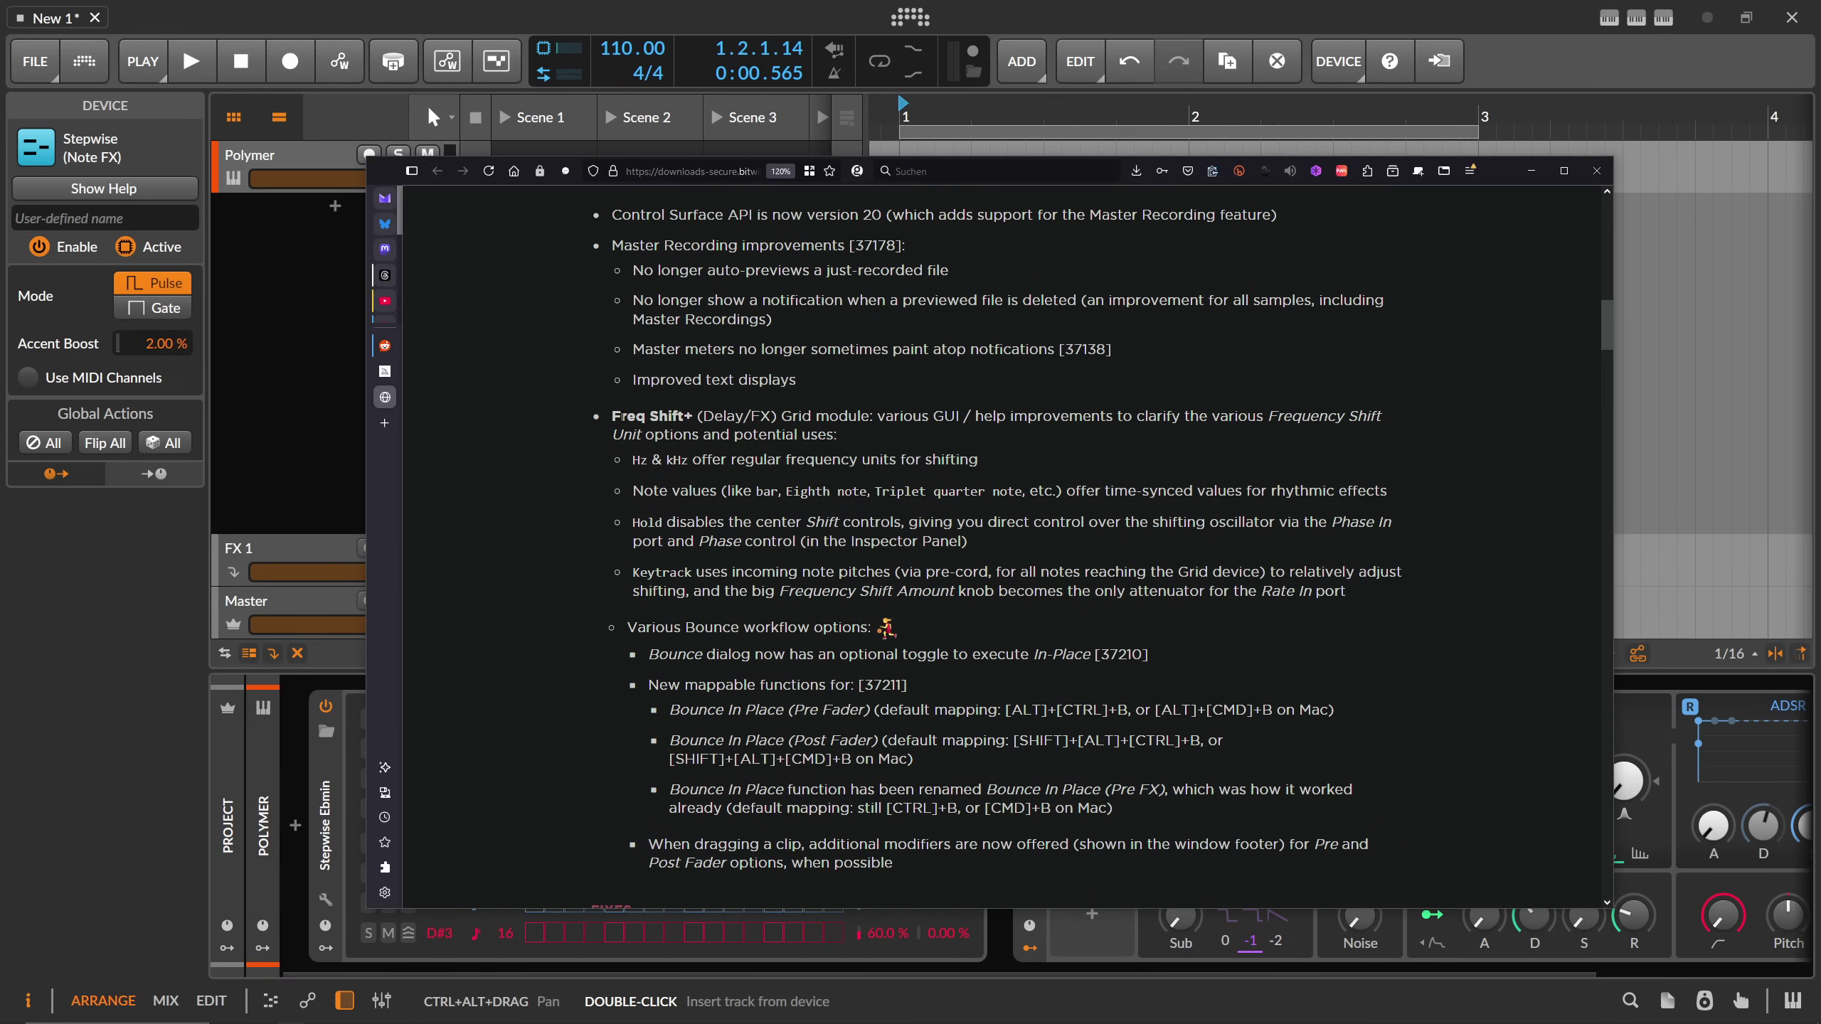
{"action": "left_click_drag", "start_coordinate": [613, 416], "coordinate": [683, 416]}
{"action": "left_click", "coordinate": [714, 438]}
{"action": "left_click_drag", "start_coordinate": [633, 490], "coordinate": [694, 491]}
{"action": "left_click", "coordinate": [736, 491]}
- Replace the Polymer synth on the track with a Poly Grid
{"action": "key", "text": "alt+Tab"}
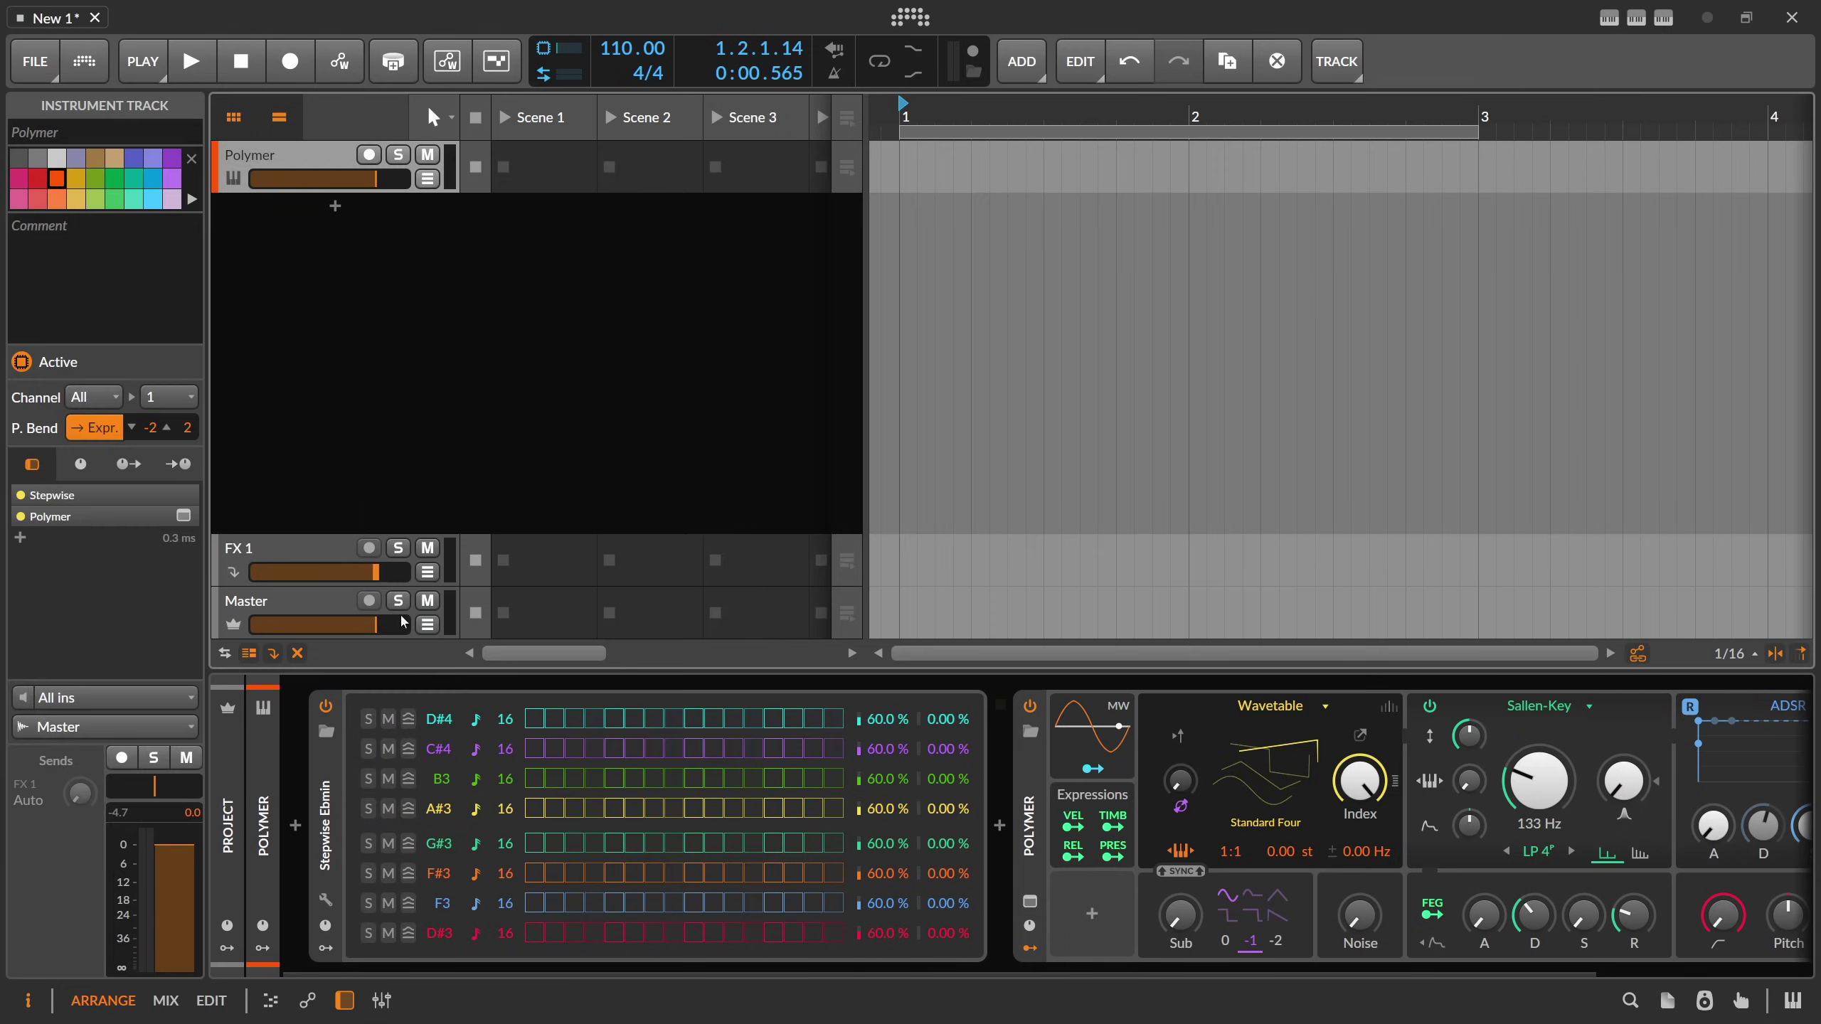
{"action": "left_click", "coordinate": [349, 776]}
{"action": "key", "text": "Delete"}
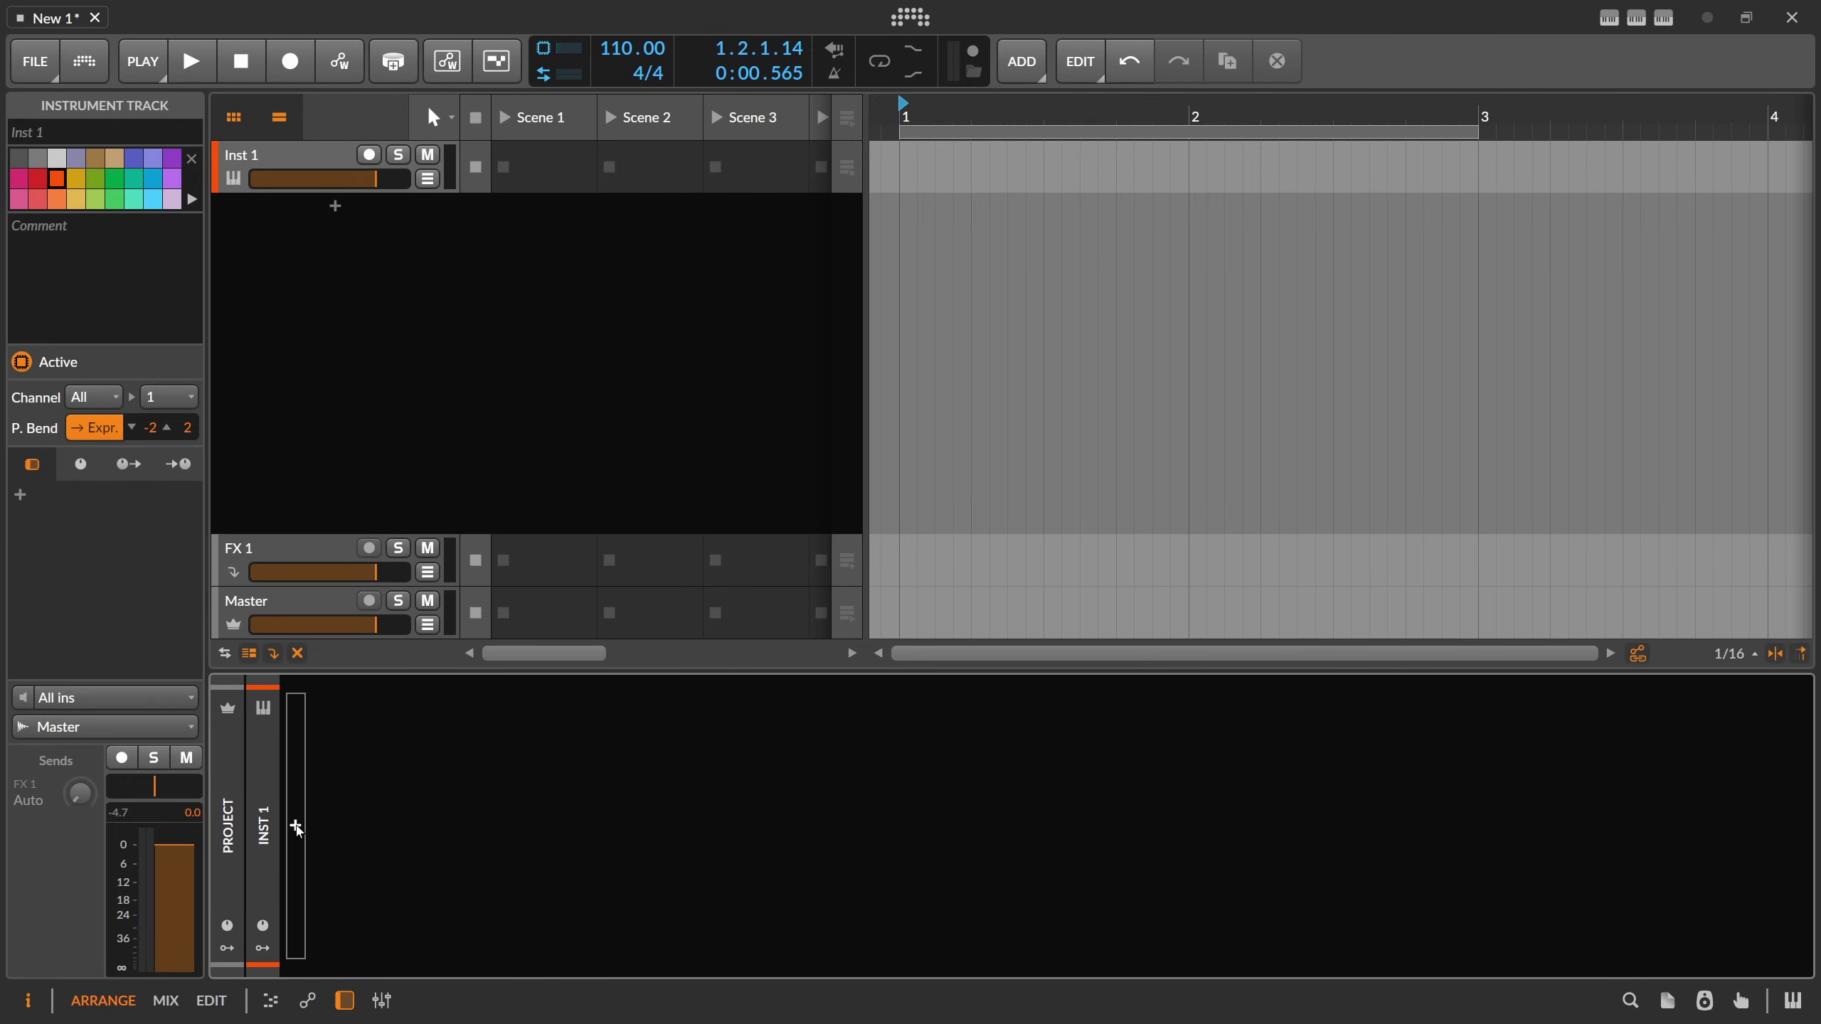
{"action": "left_click", "coordinate": [296, 825]}
{"action": "type", "text": "poly"}
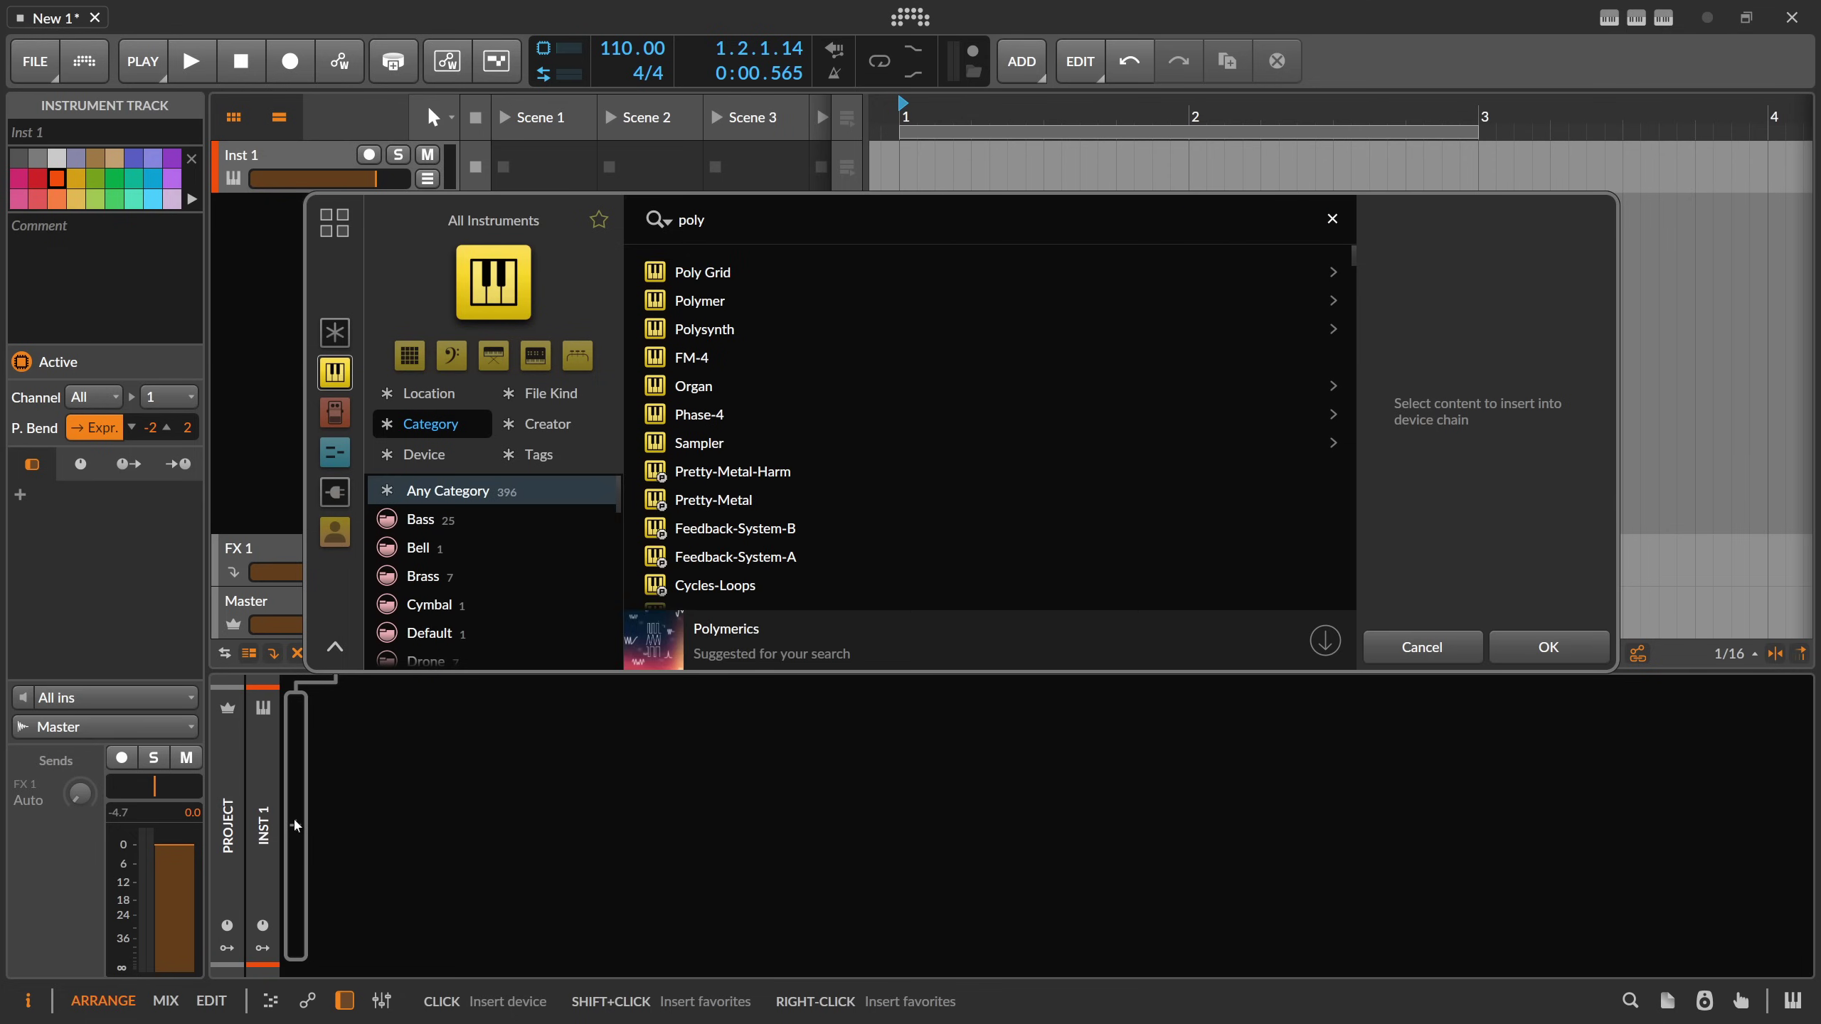
{"action": "key", "text": "Return"}
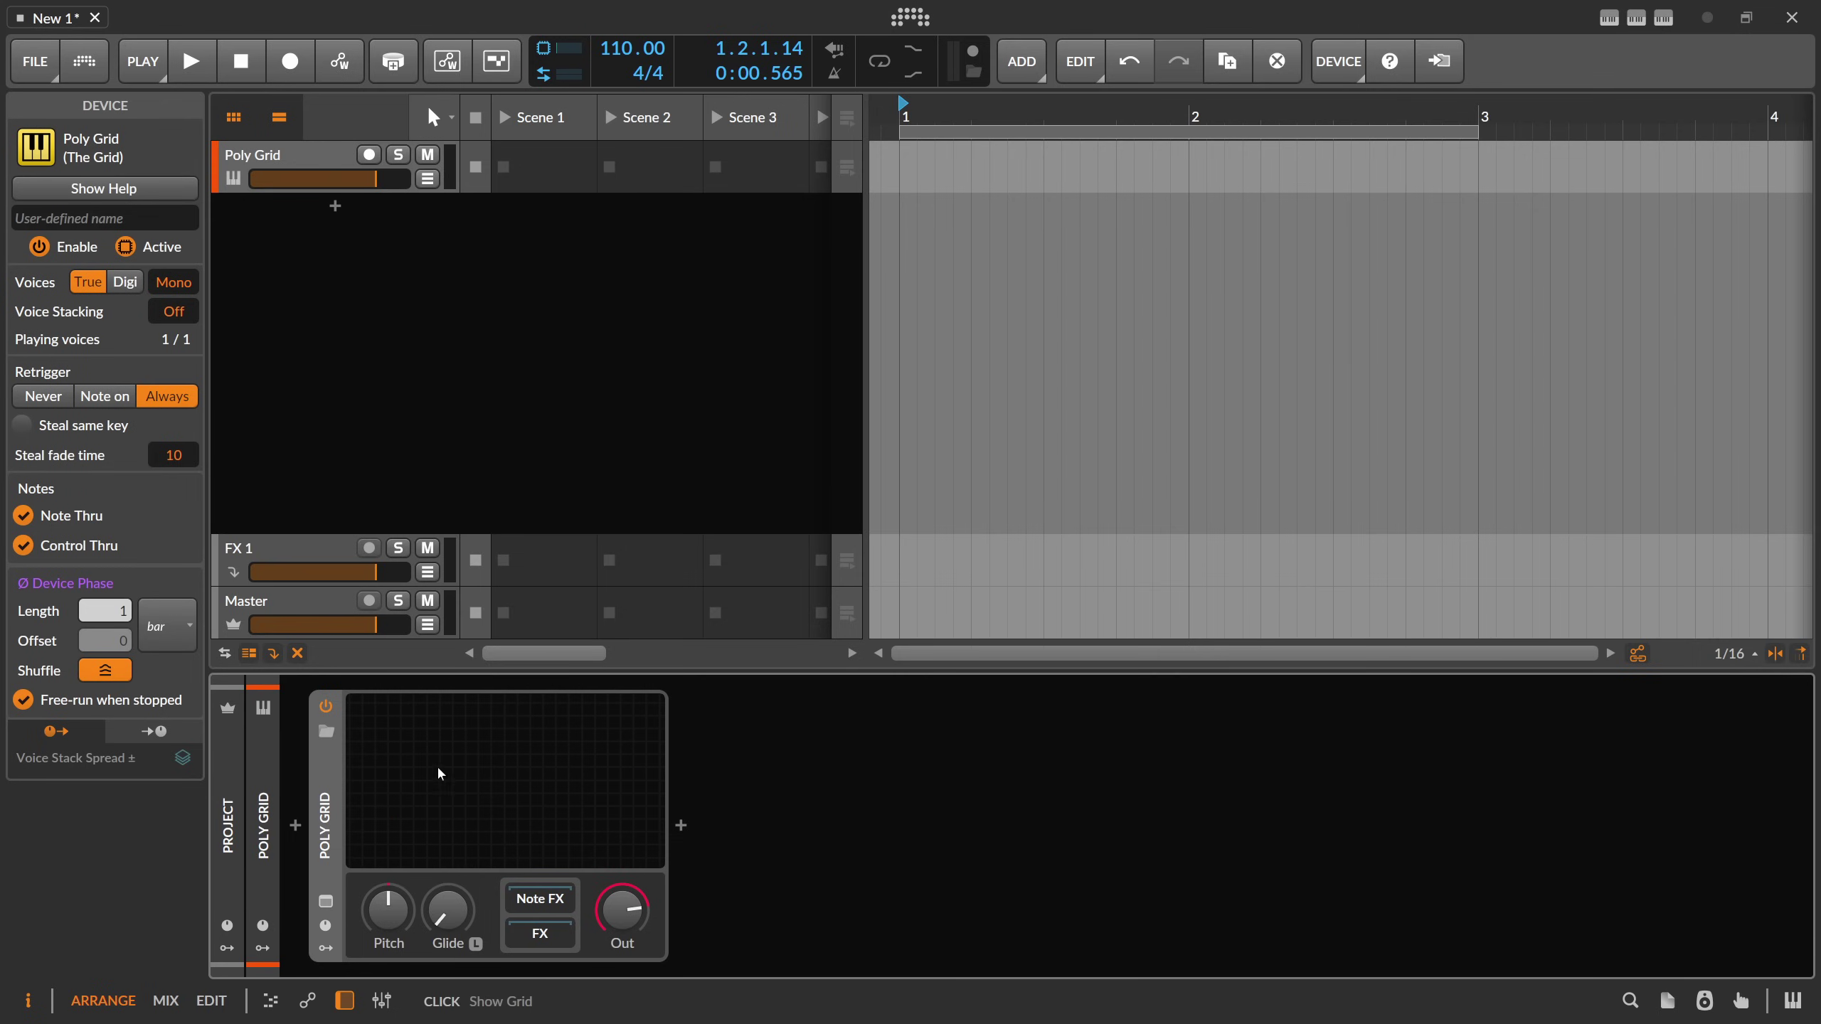
- Add a Sine oscillator and an AD envelope in the Poly Grid patch
{"action": "left_click", "coordinate": [440, 773]}
{"action": "left_click", "coordinate": [422, 109]}
{"action": "type", "text": "sine"}
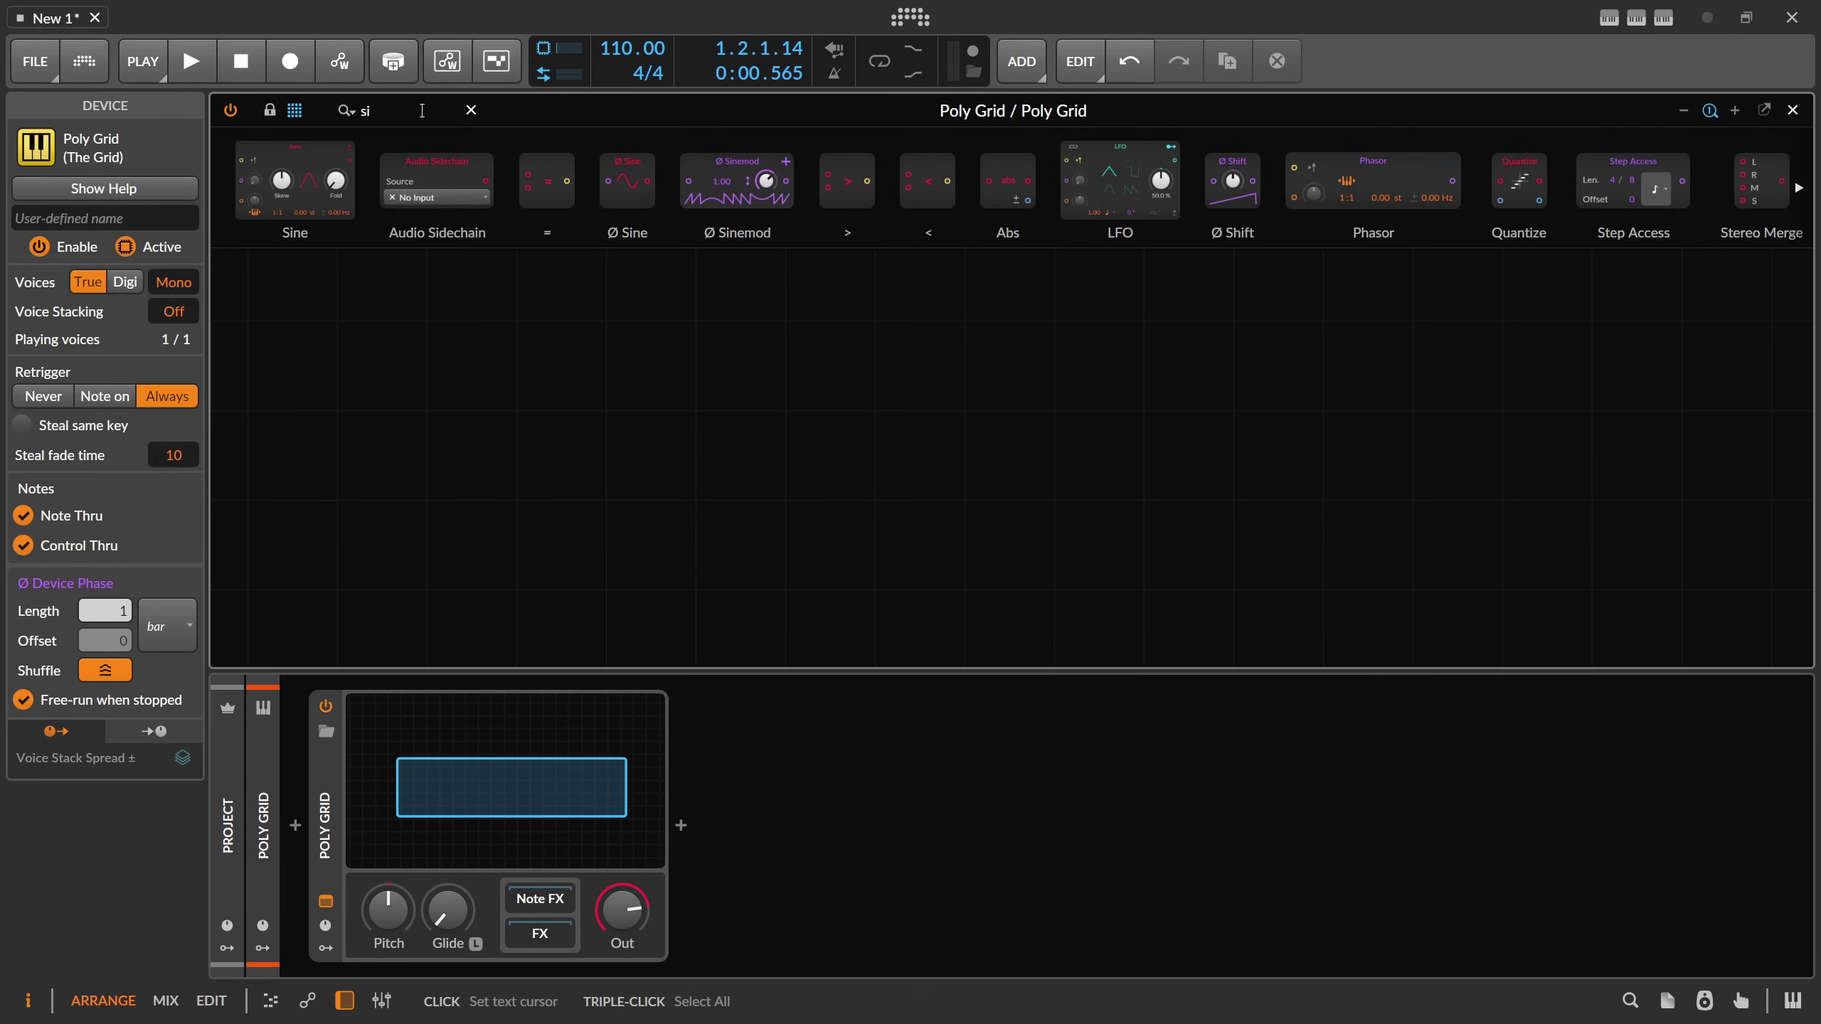
{"action": "left_click", "coordinate": [596, 400]}
{"action": "key", "text": "Return"}
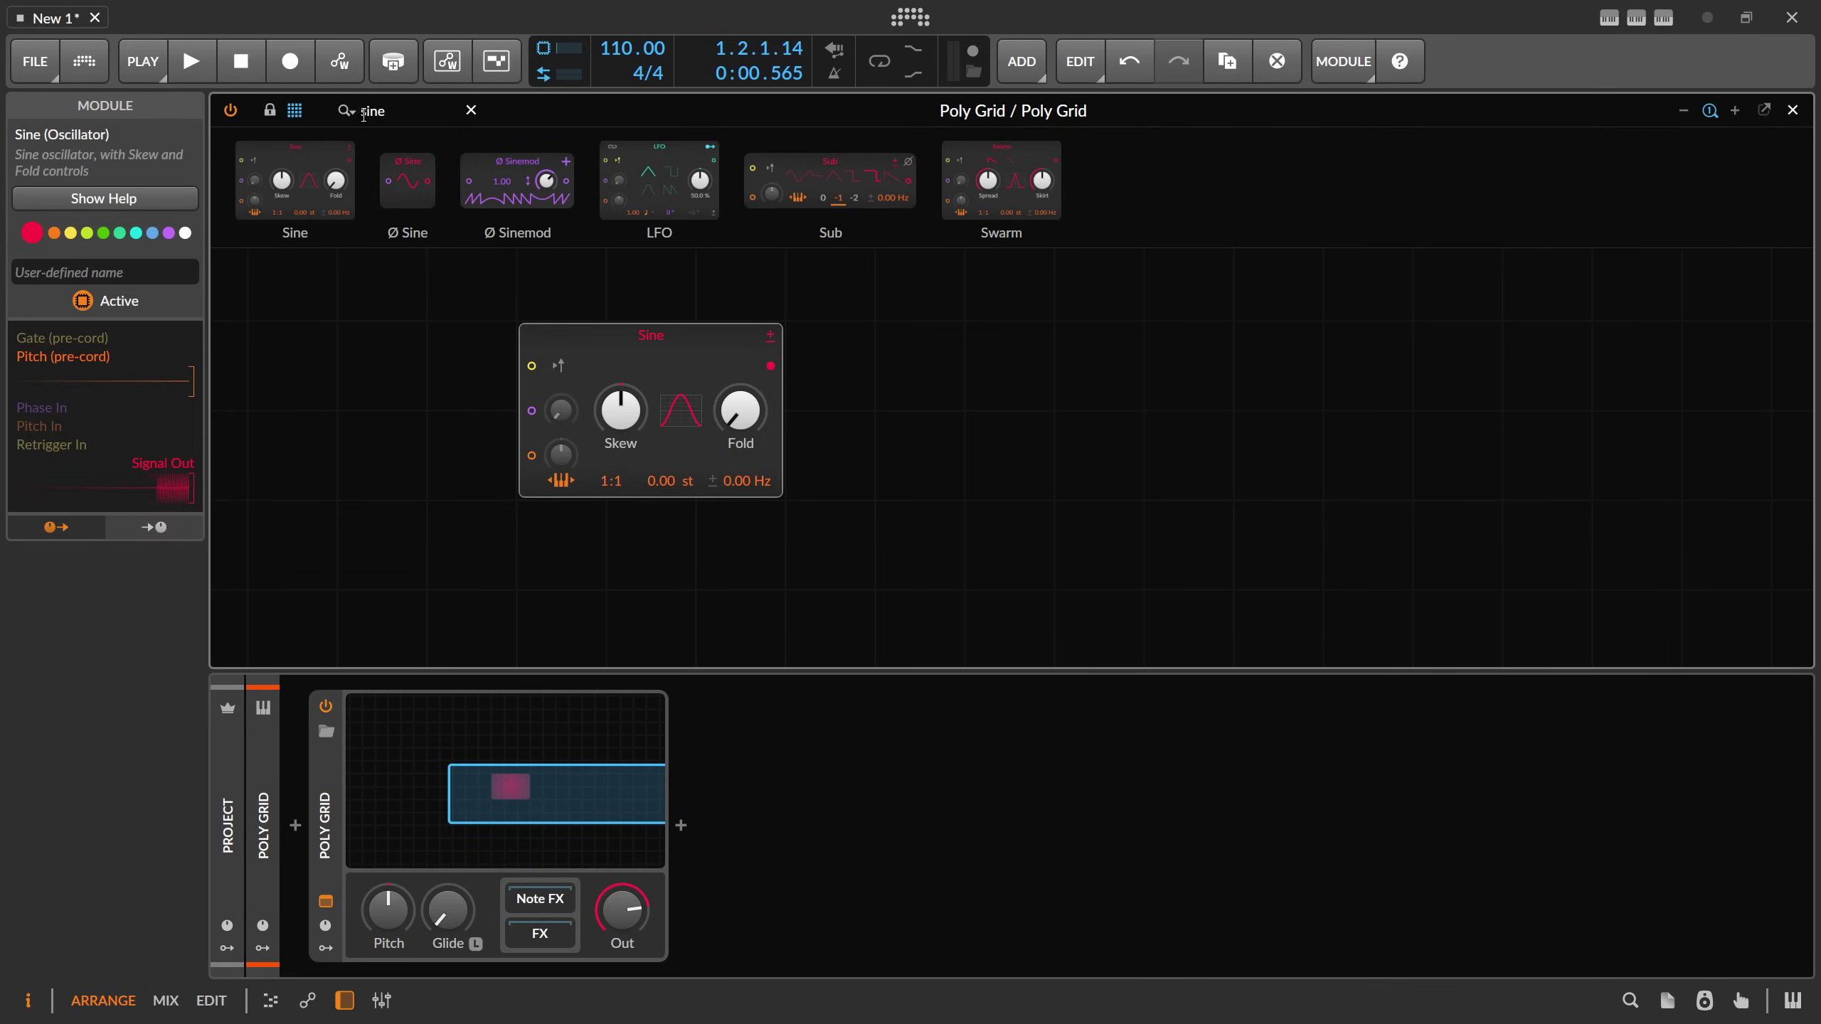
{"action": "type", "text": "ad"}
{"action": "key", "text": "Return"}
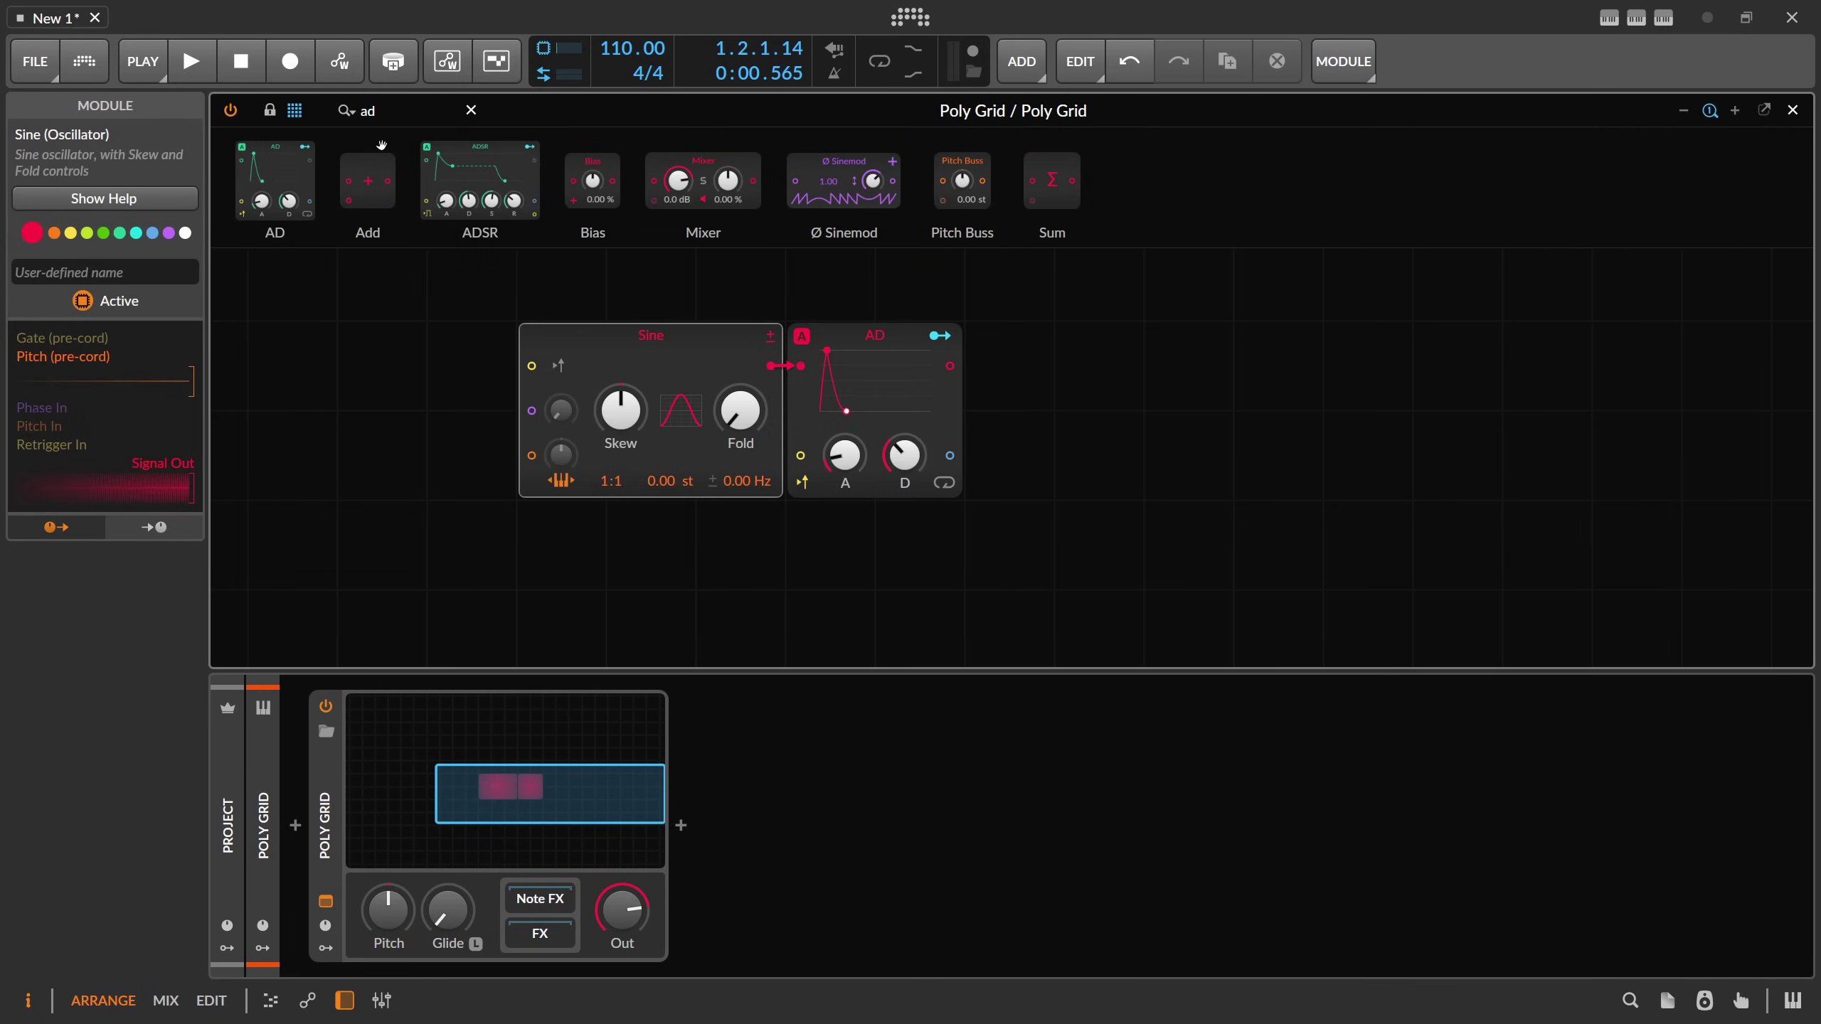
- Add Freq Shift+ and Audio Out modules, then search 'ste' for a note effect
{"action": "type", "text": "fi"}
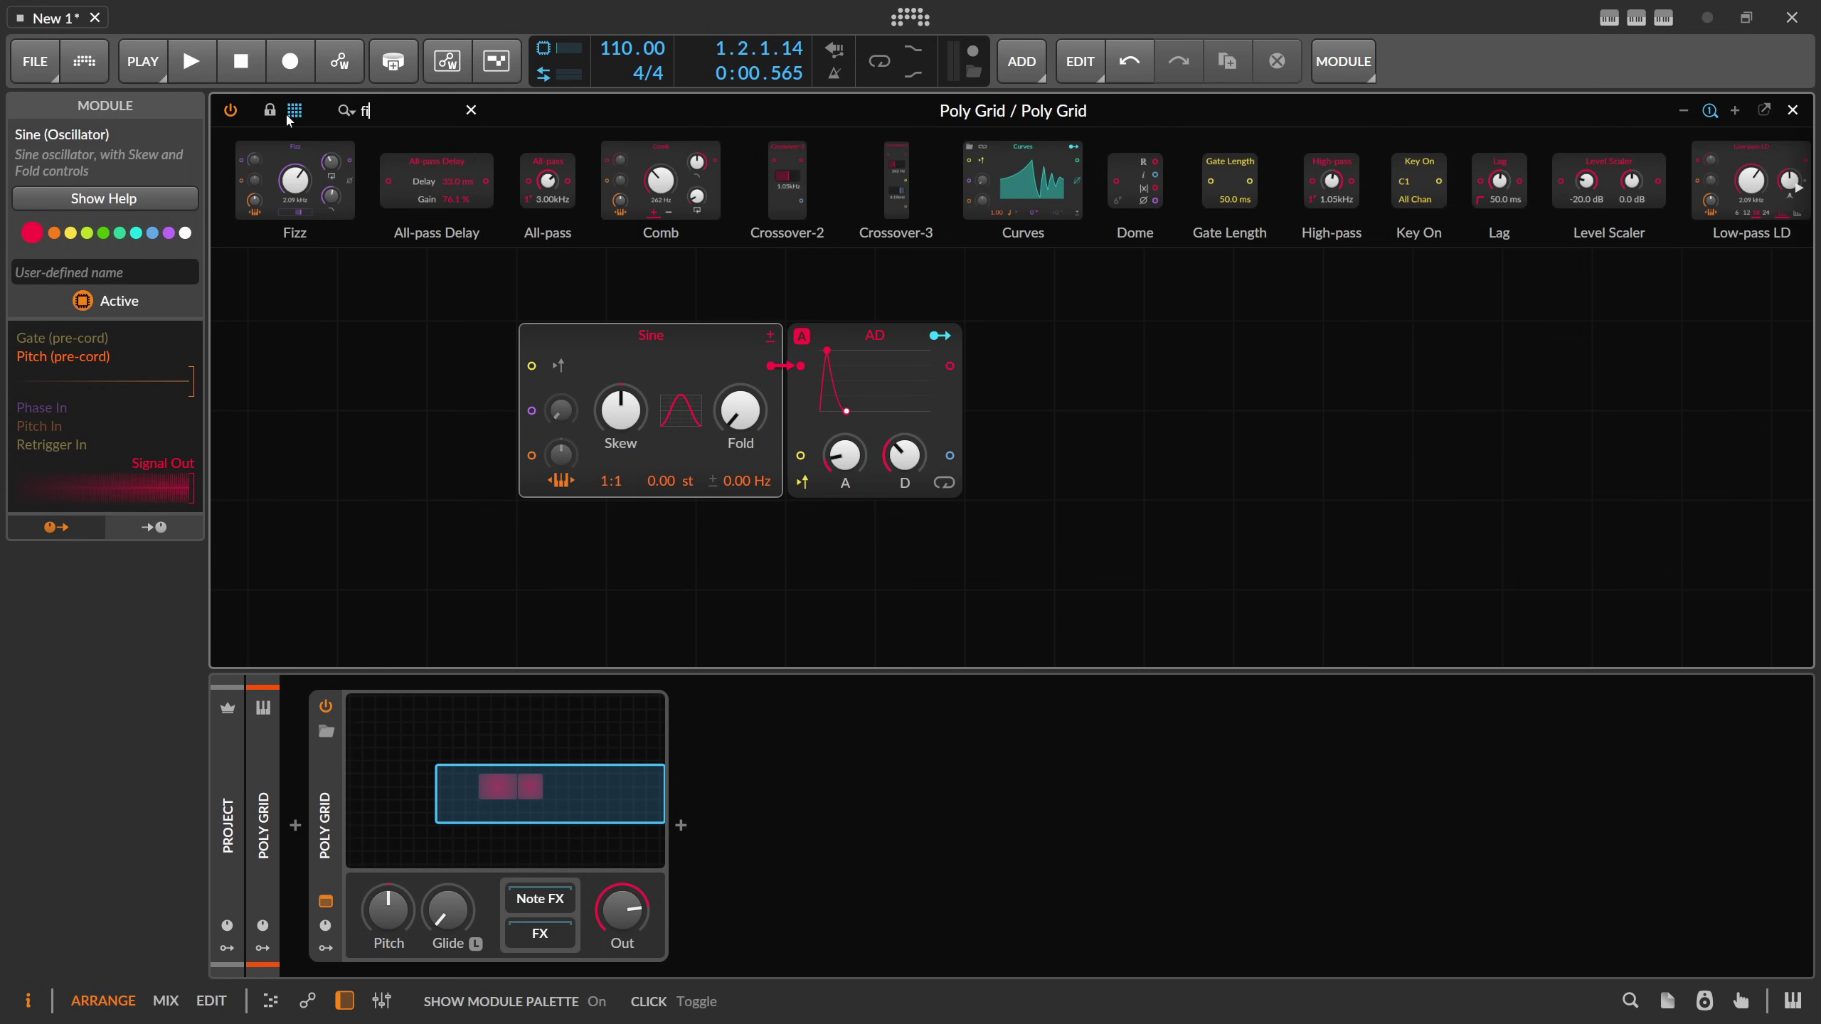
{"action": "key", "text": "BackSpace"}
{"action": "type", "text": "re"}
{"action": "key", "text": "Return"}
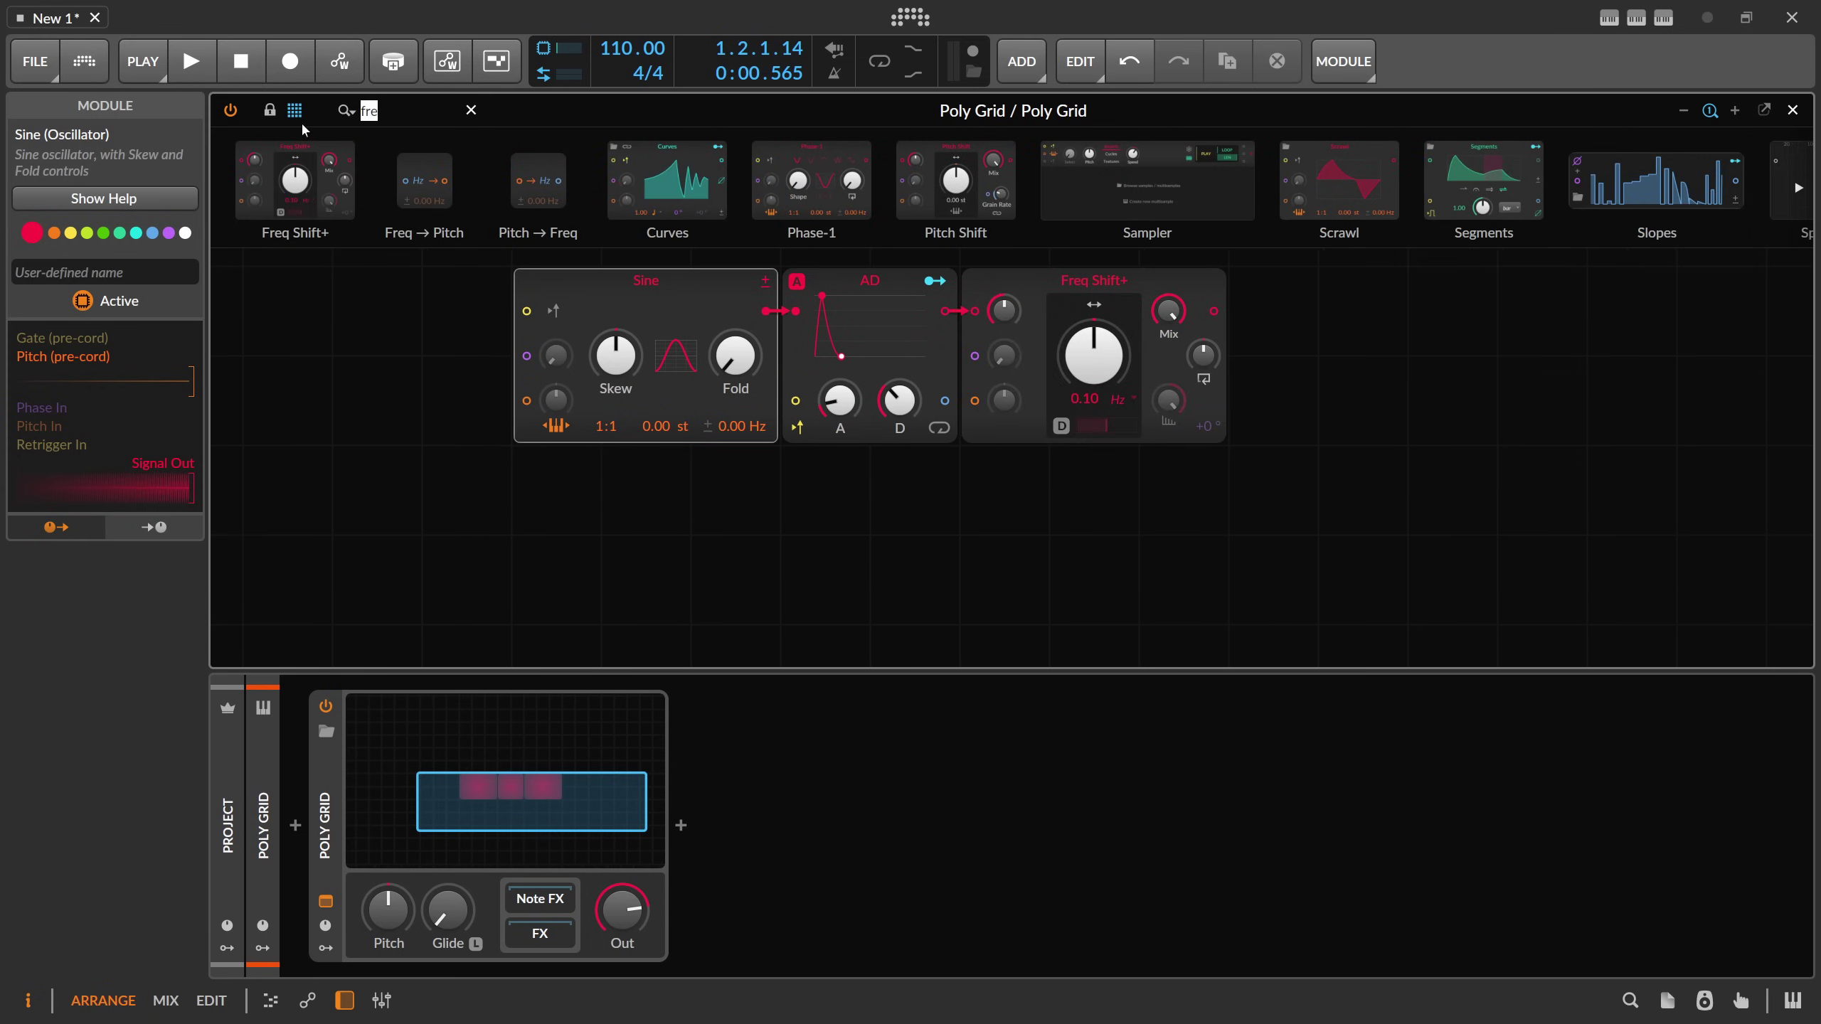
{"action": "type", "text": "out"}
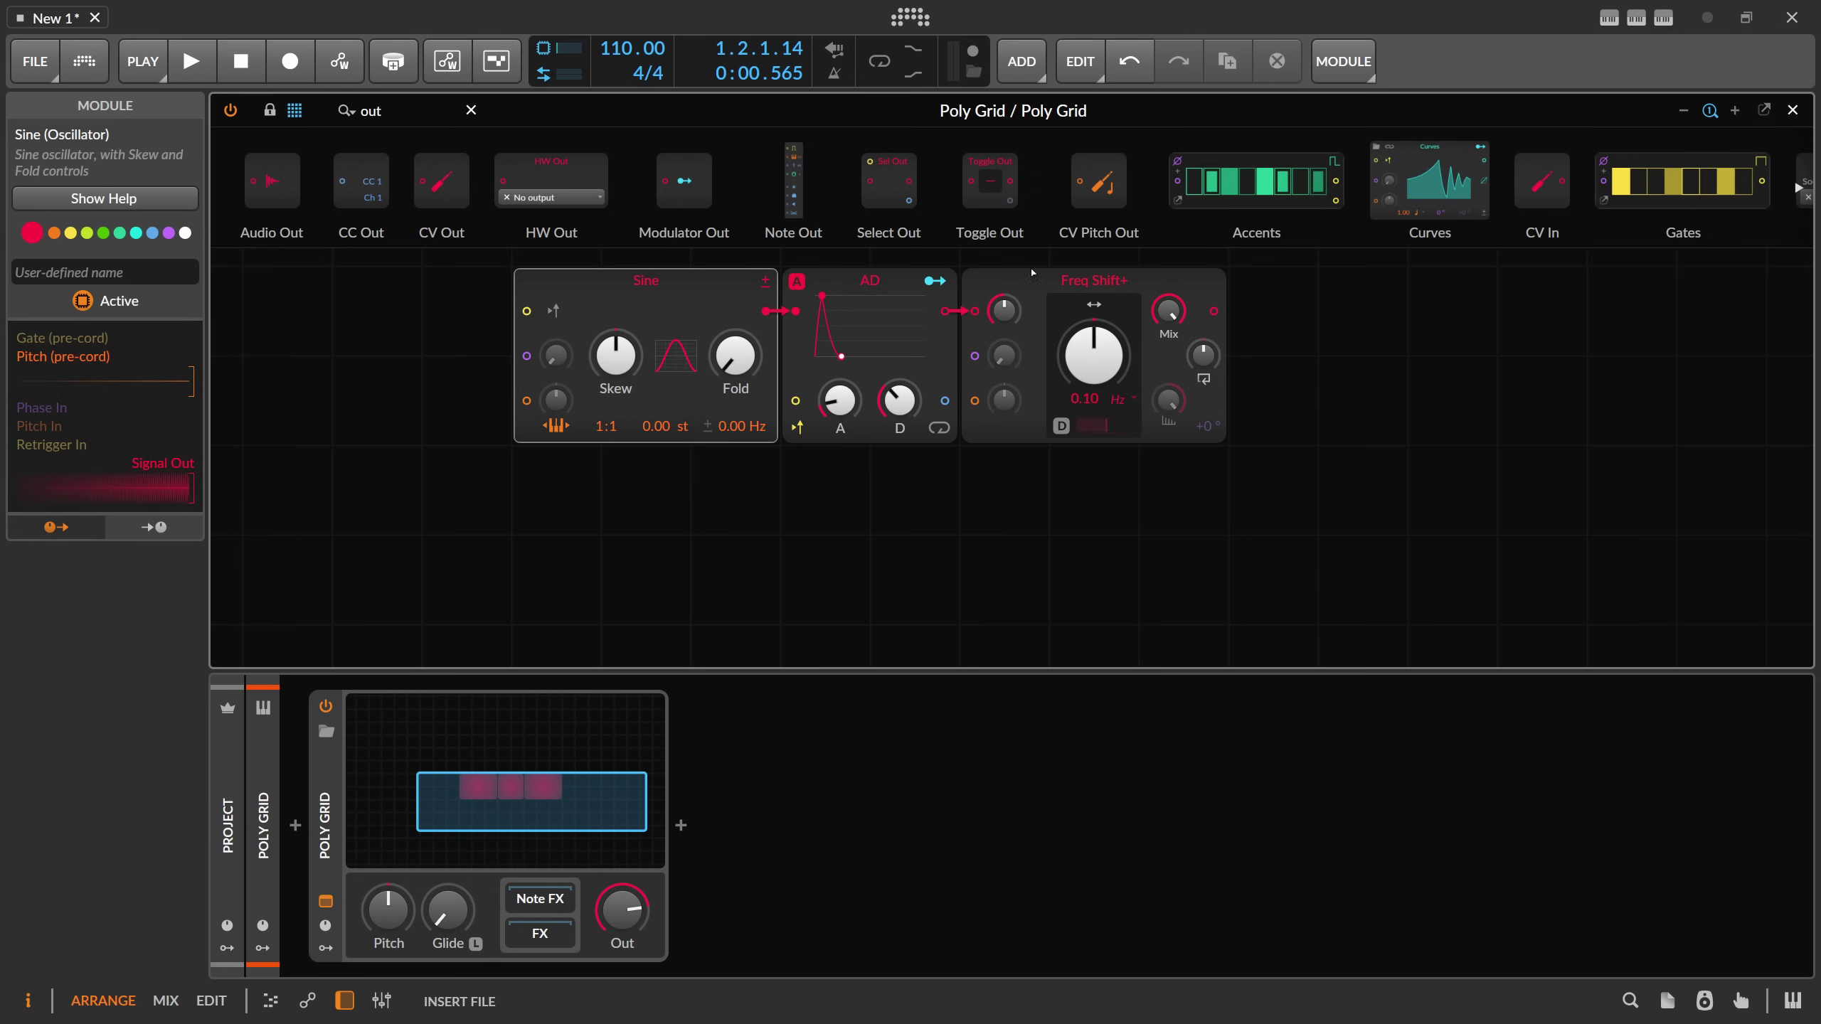
{"action": "key", "text": "Return"}
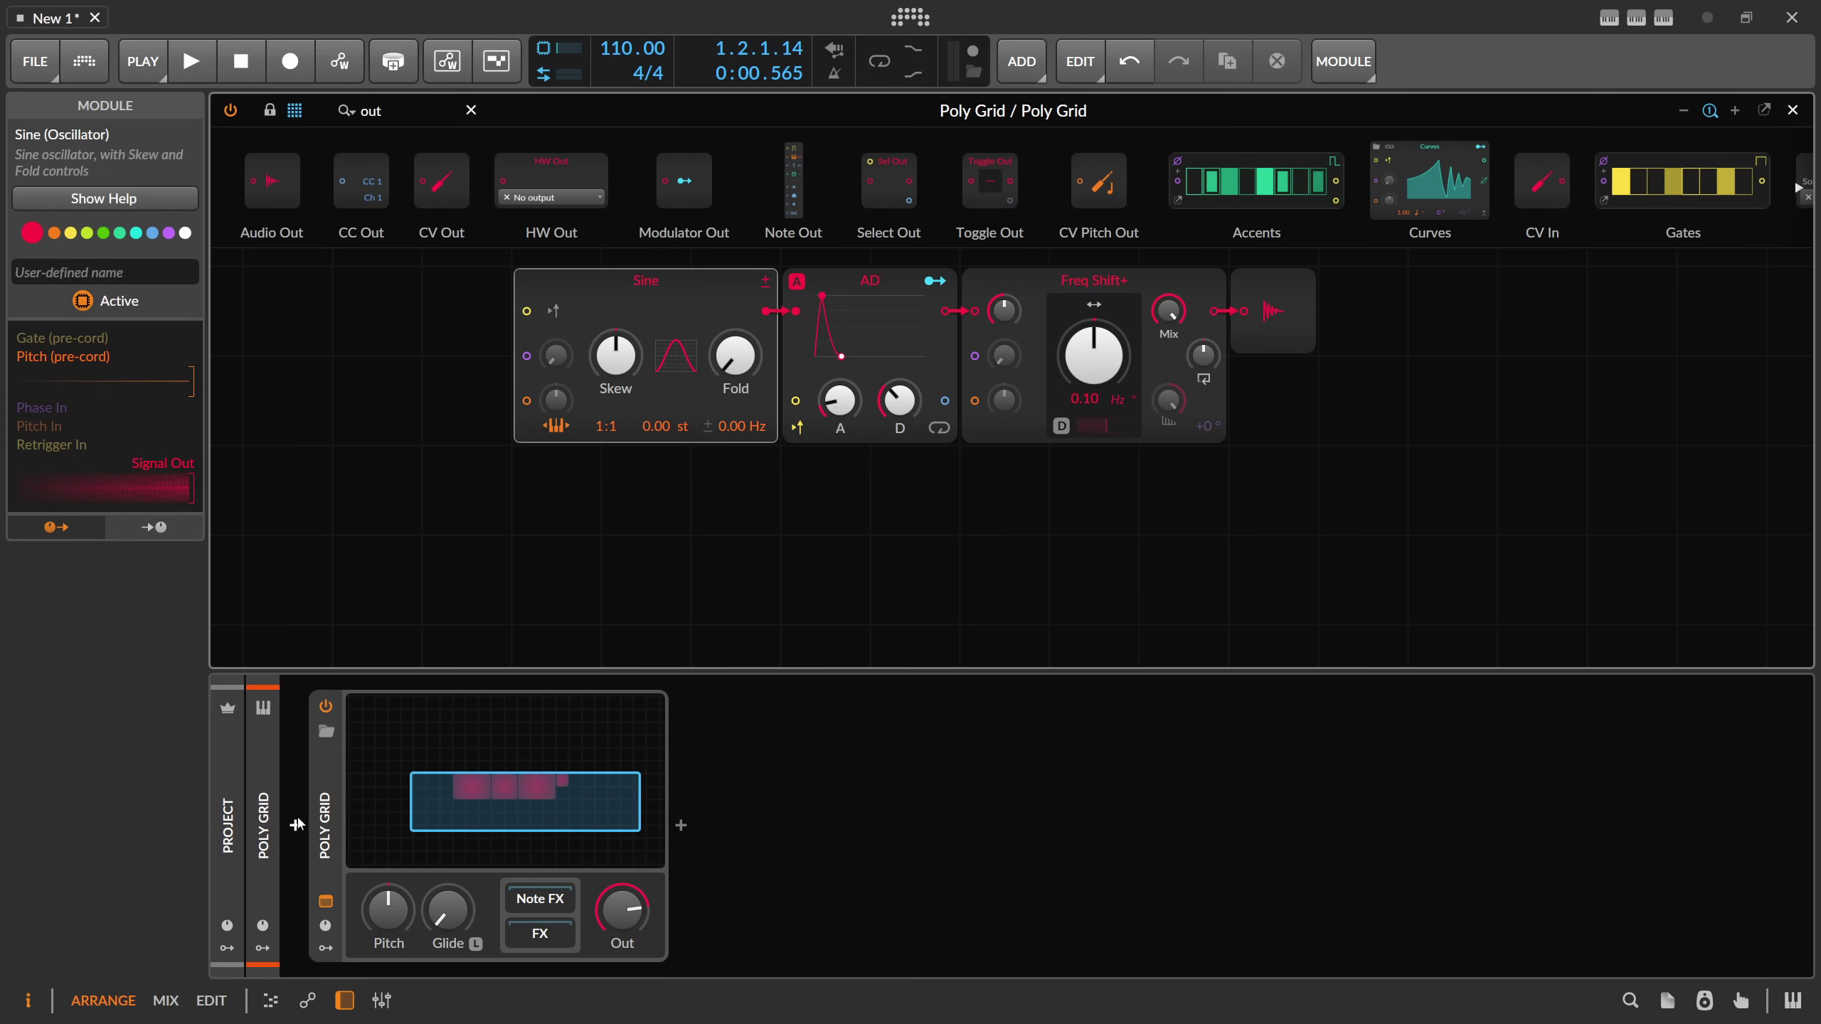
{"action": "left_click", "coordinate": [297, 825]}
{"action": "type", "text": "step"}
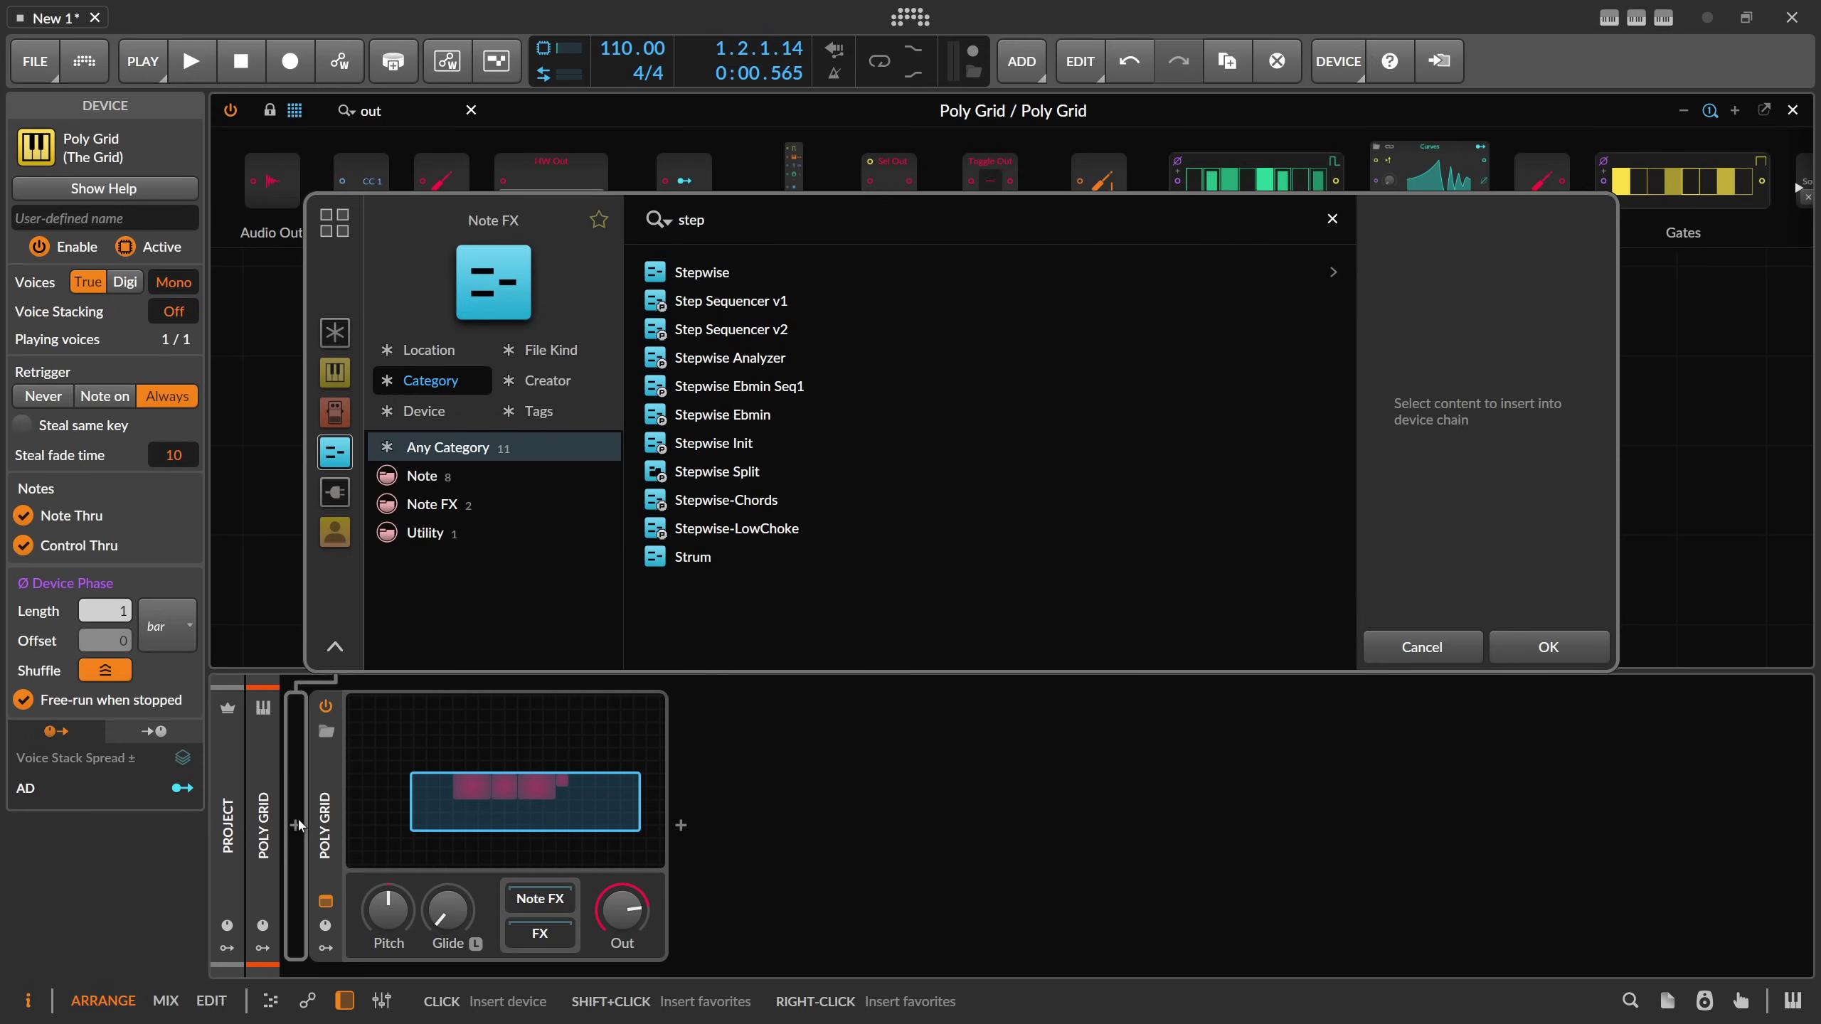
- Insert the Stepwise Ebmin preset, randomize all its lanes, and audition the patch
{"action": "double_click", "coordinate": [722, 414]}
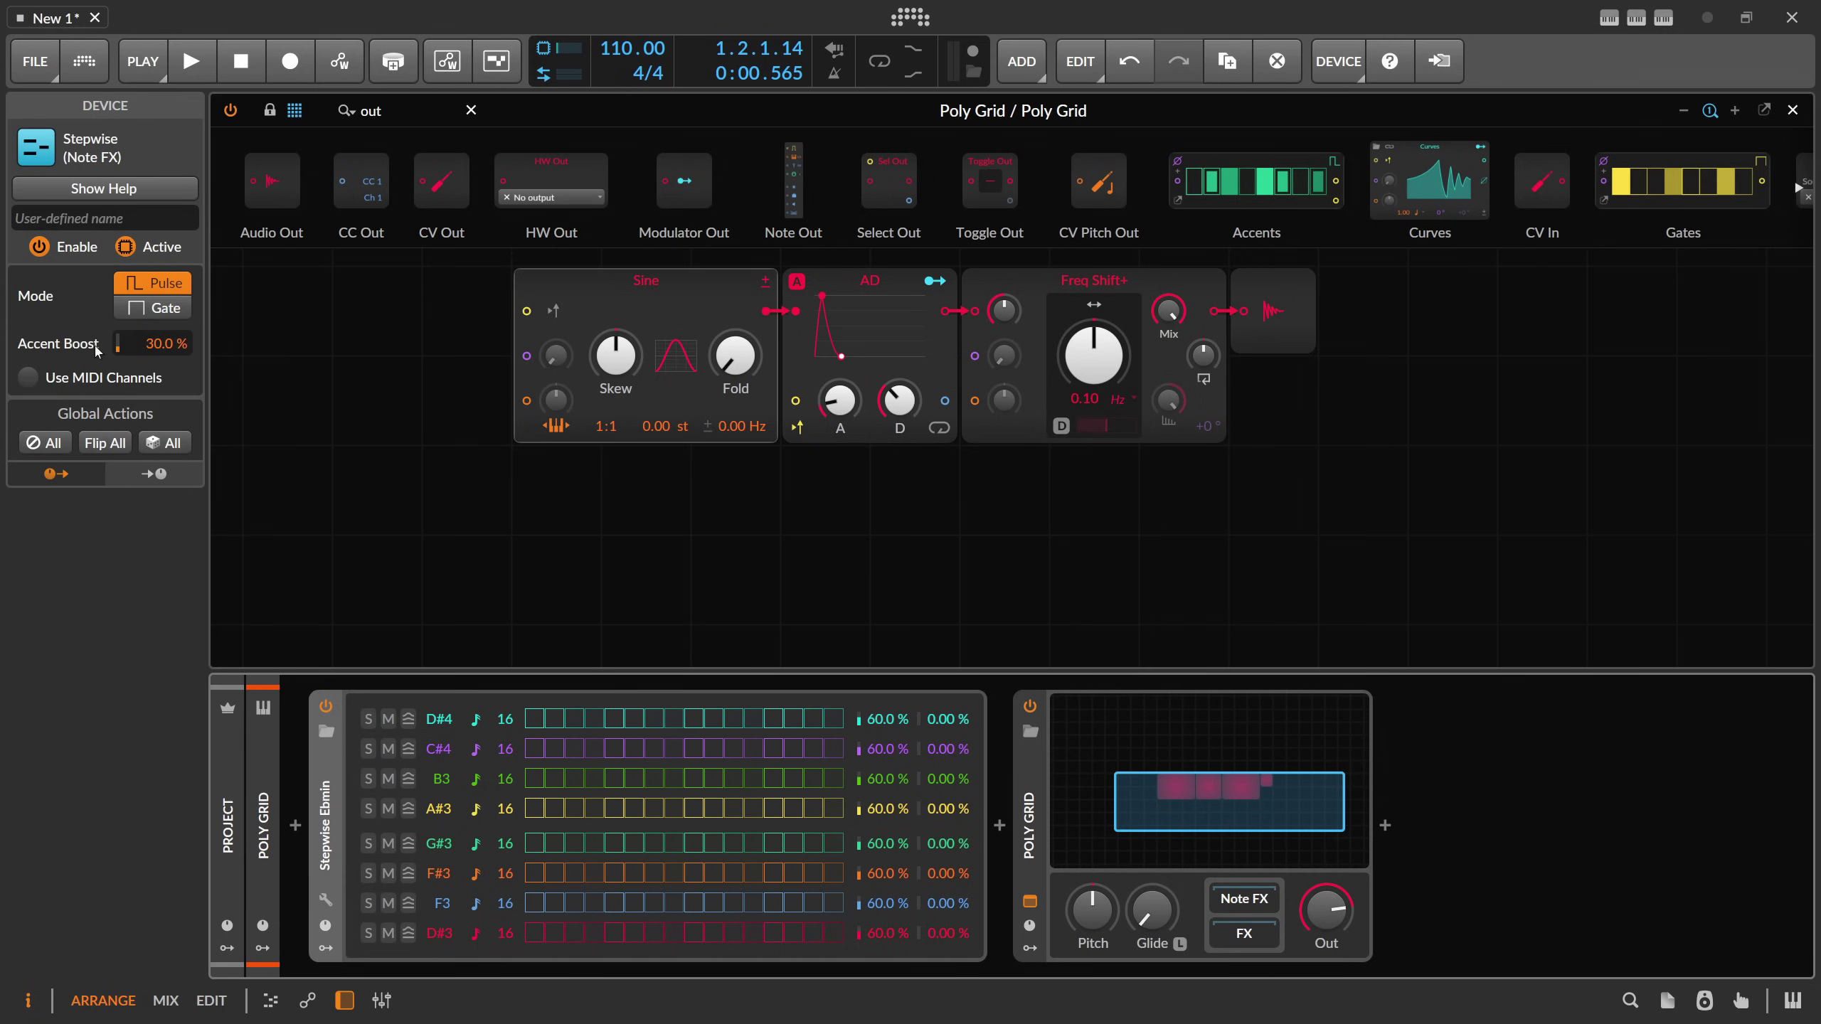
{"action": "left_click", "coordinate": [164, 442]}
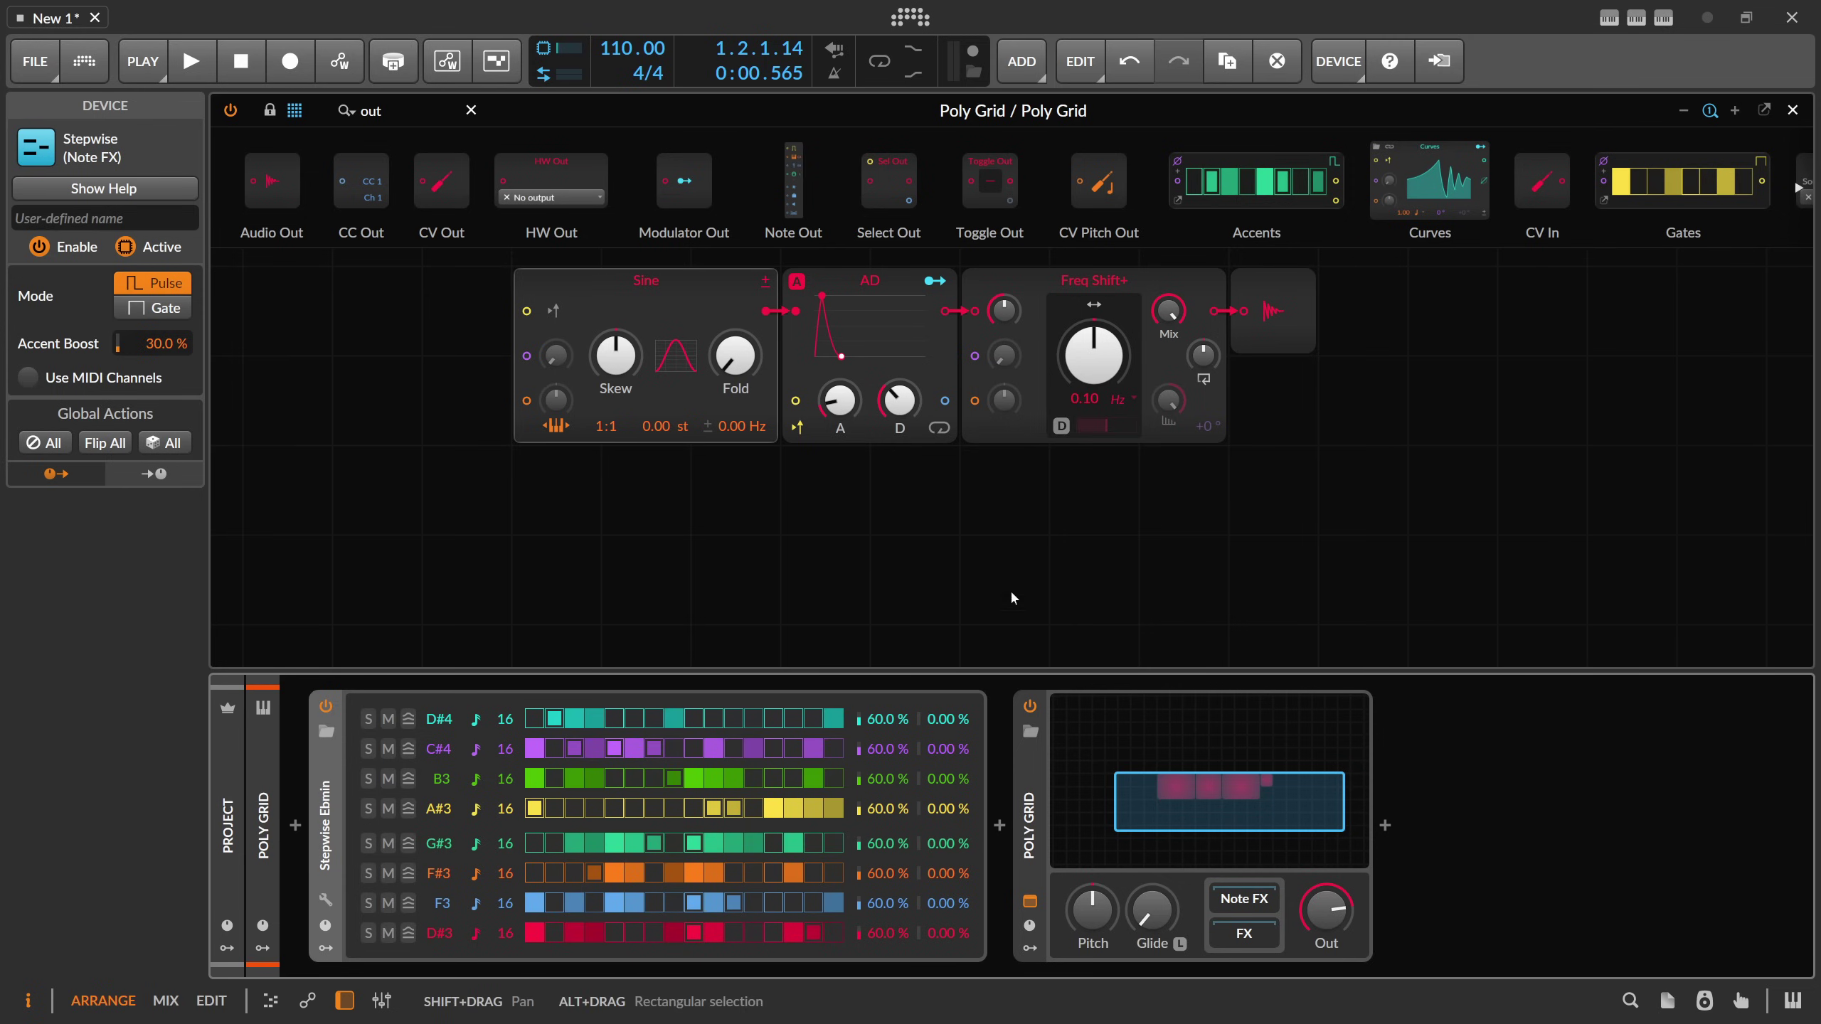
{"action": "left_click_drag", "start_coordinate": [1235, 477], "coordinate": [1091, 562]}
{"action": "key", "text": "space"}
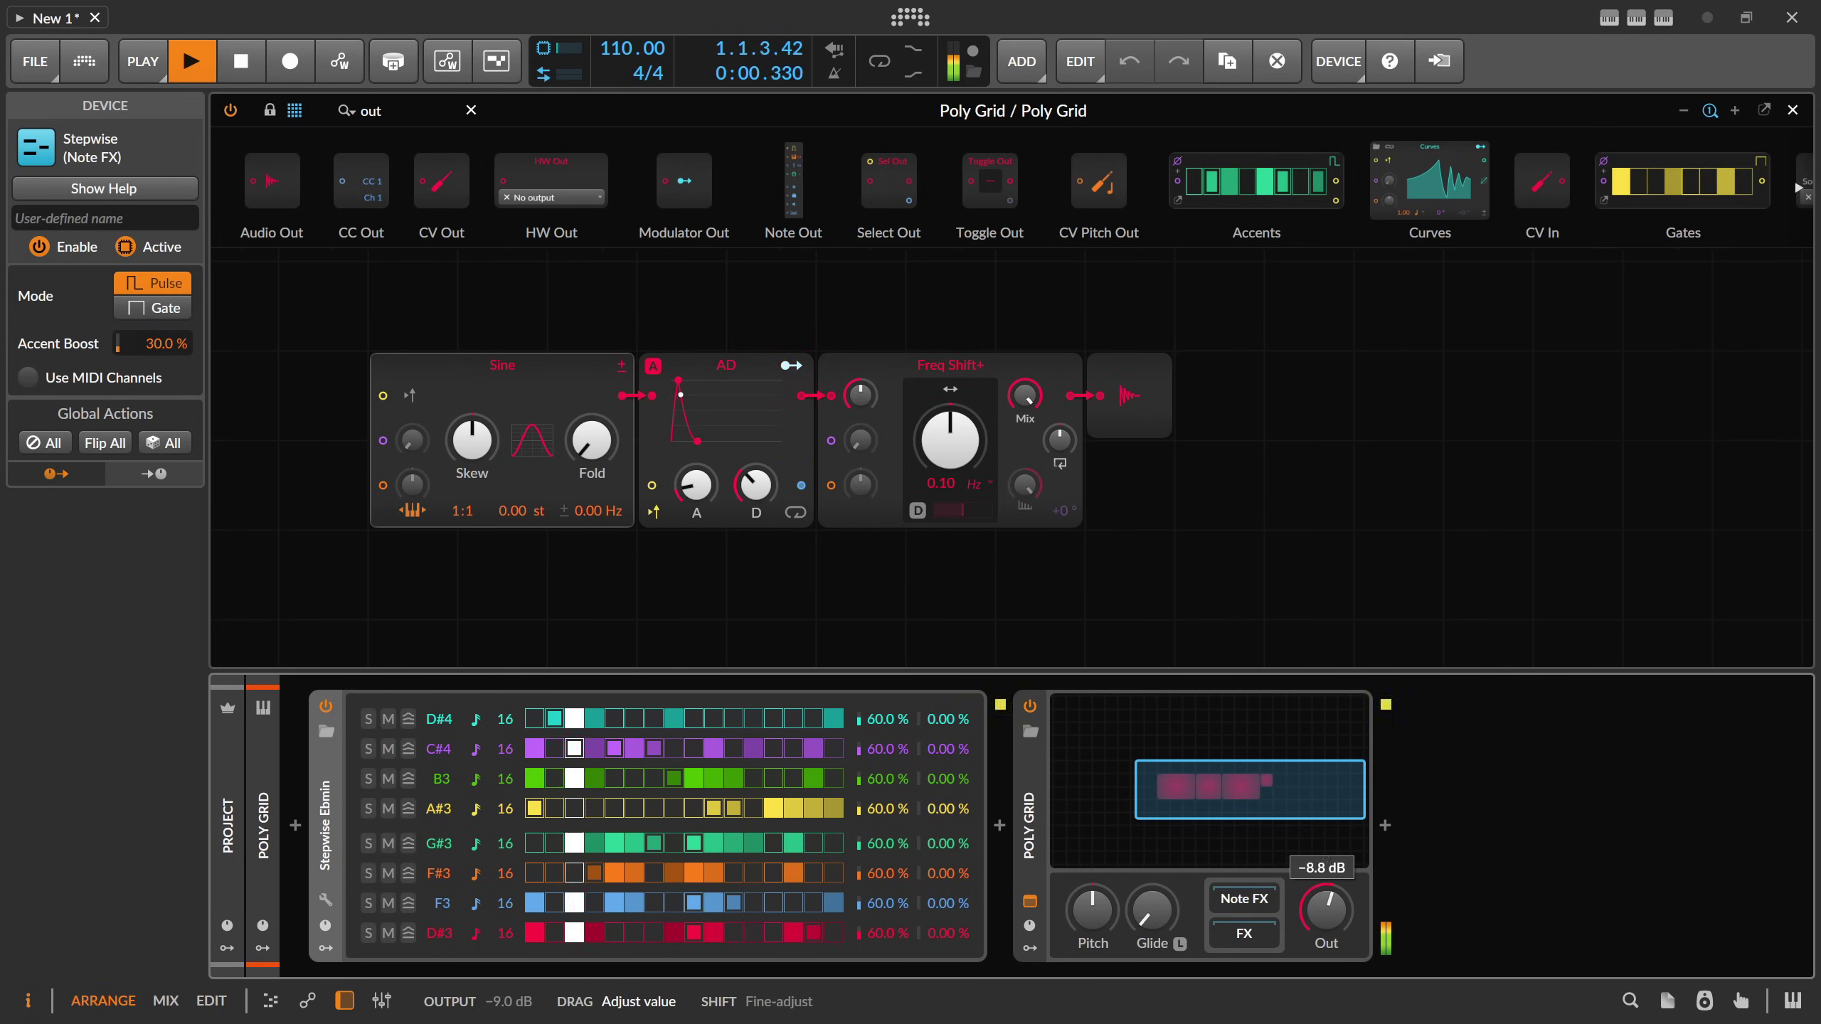
{"action": "key", "text": "space"}
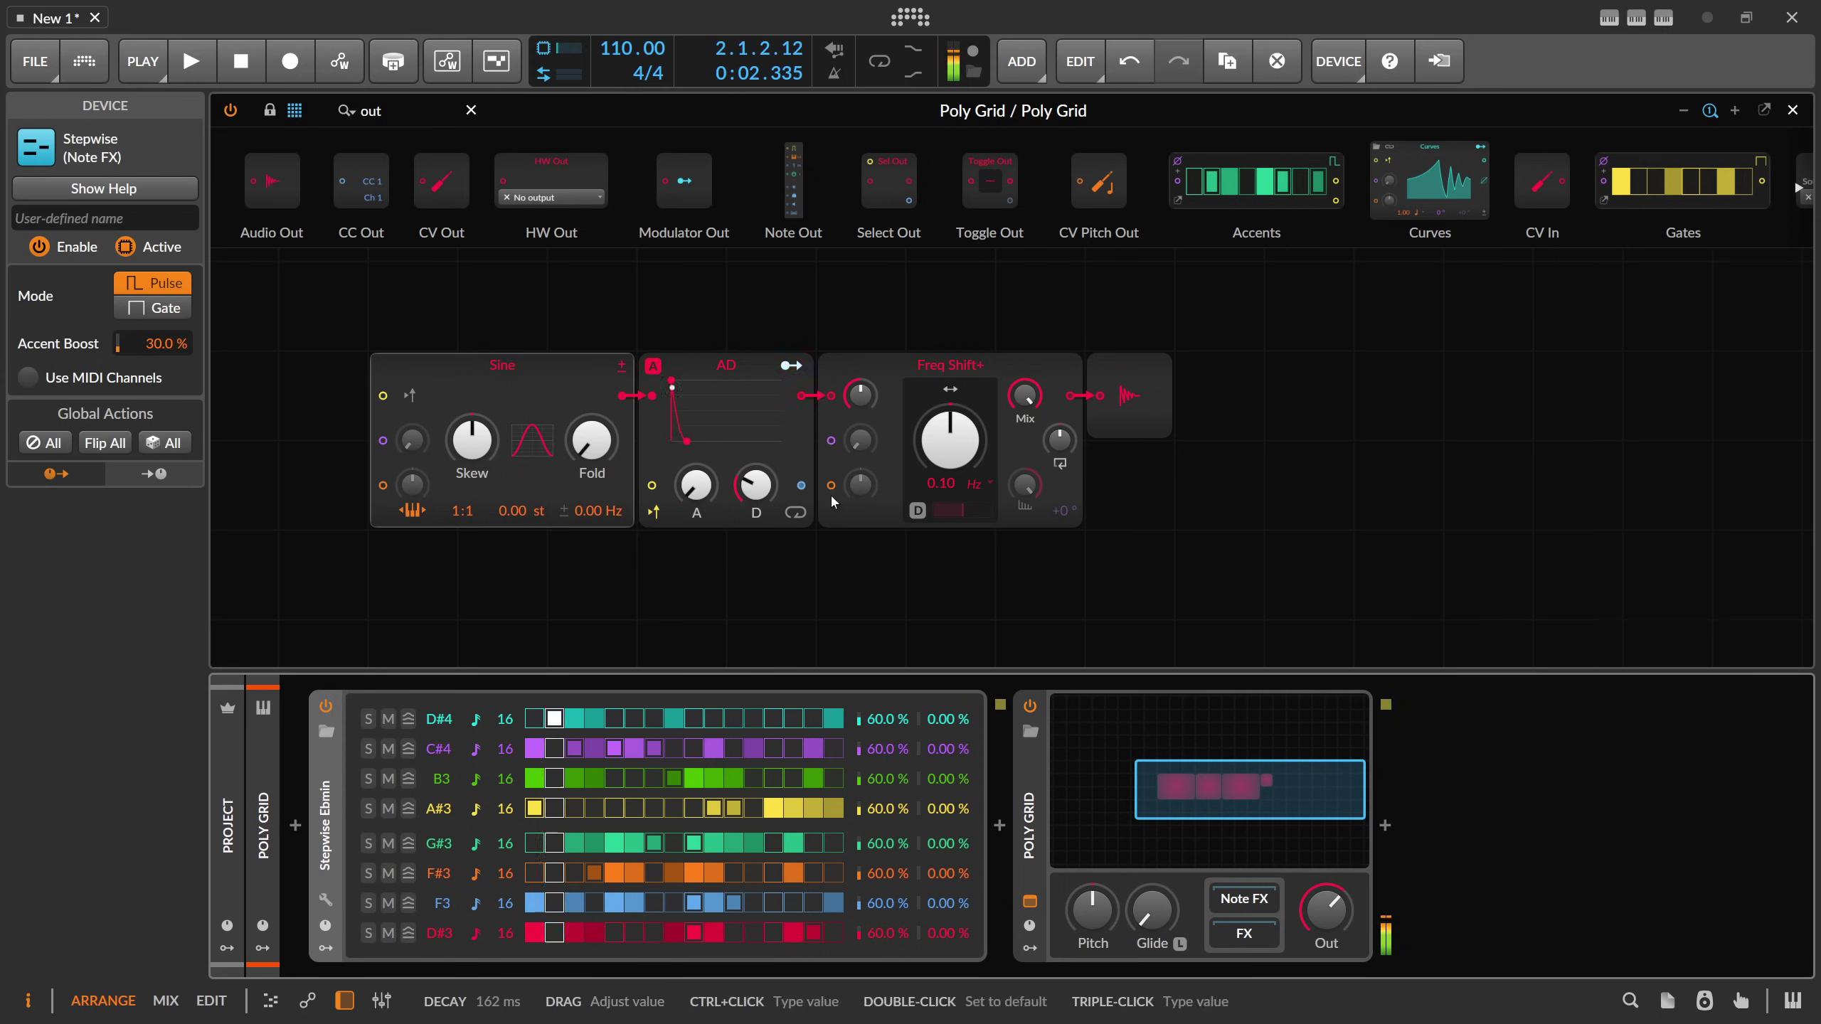
- Set the Freq Shift+ unit to 8th note with shift amount around −41 %
{"action": "scroll", "coordinate": [952, 474], "scroll_direction": "down", "scroll_amount": 3}
{"action": "left_click_drag", "start_coordinate": [952, 470], "coordinate": [953, 455]}
{"action": "left_click", "coordinate": [960, 465]}
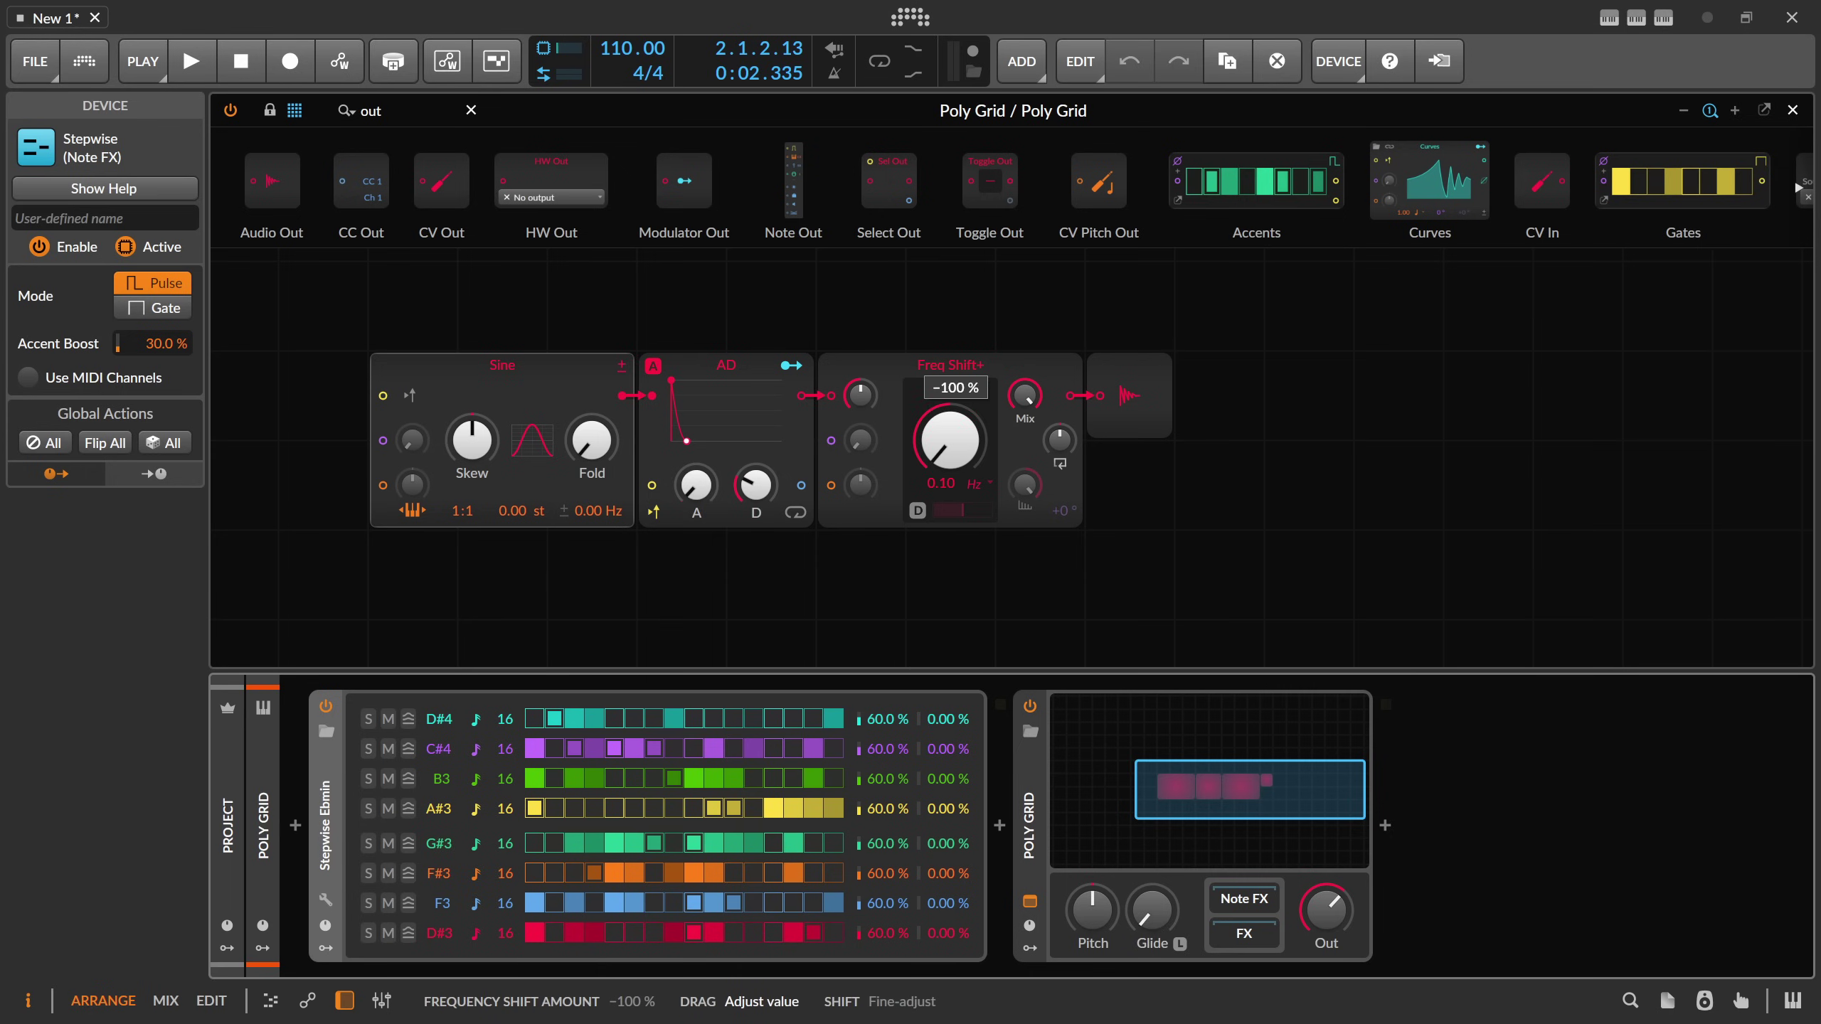
{"action": "double_click", "coordinate": [967, 455]}
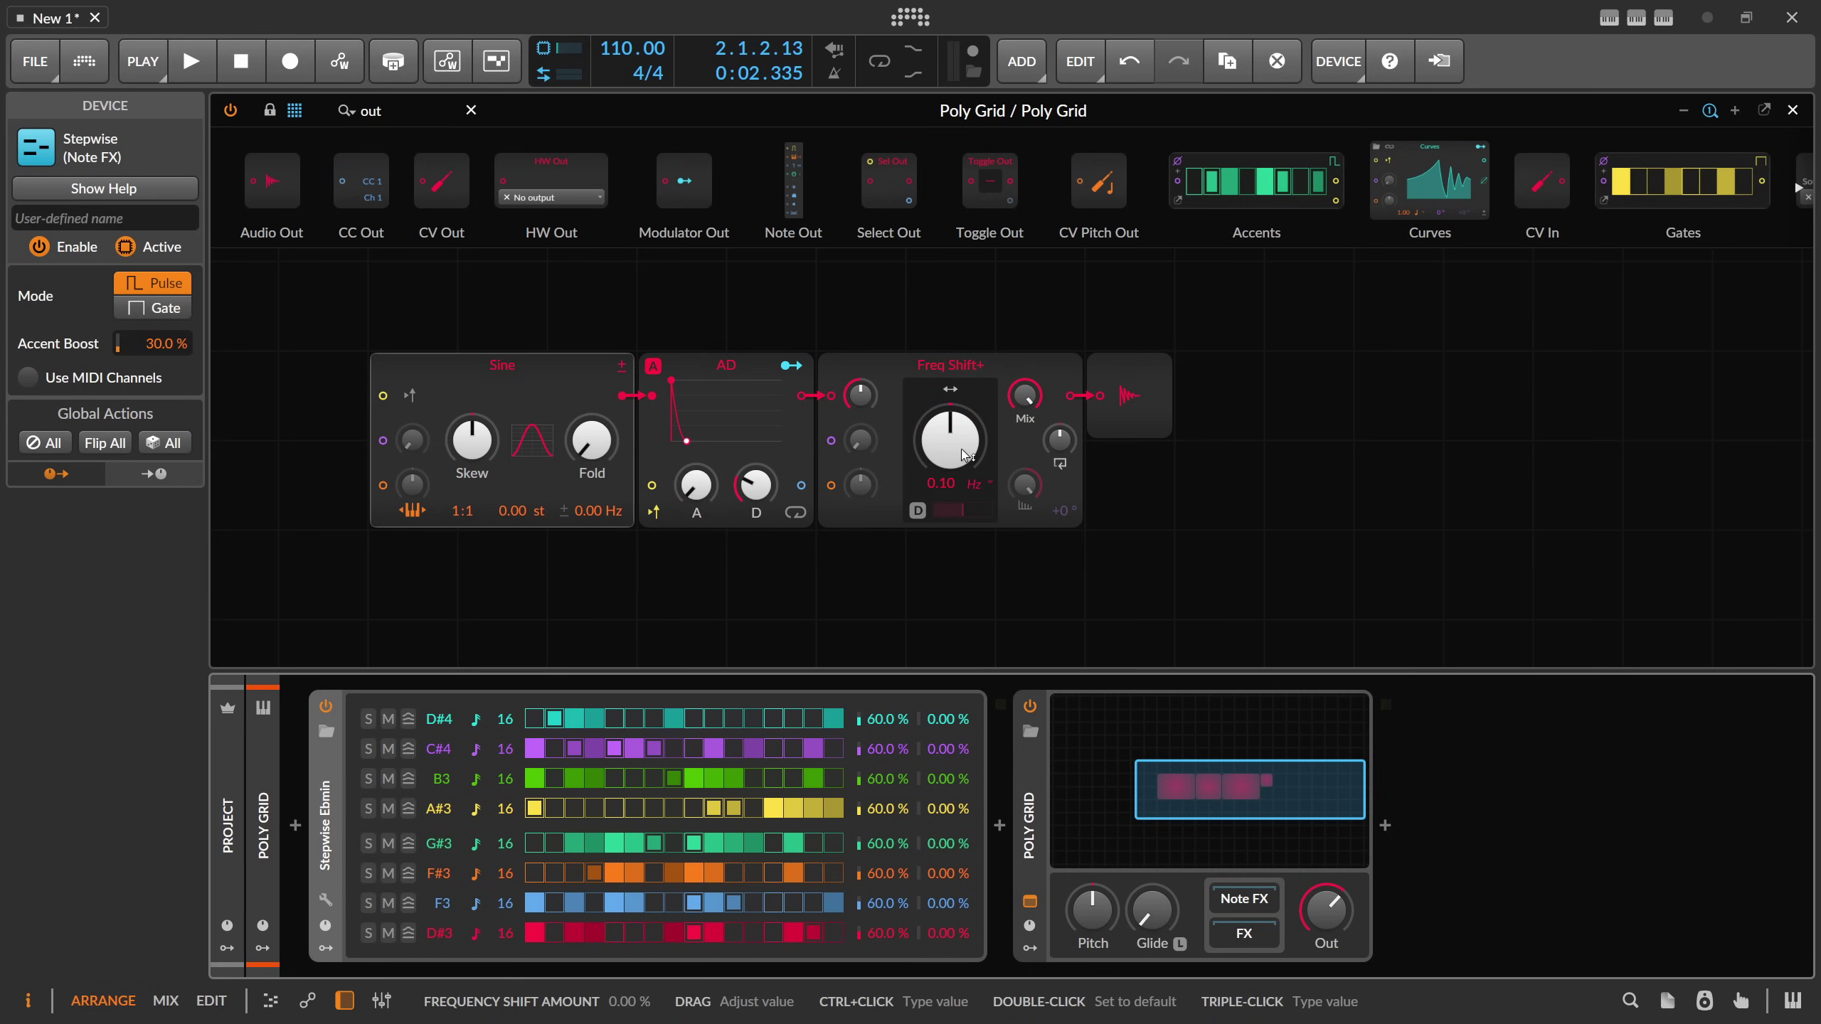
{"action": "left_click", "coordinate": [982, 485]}
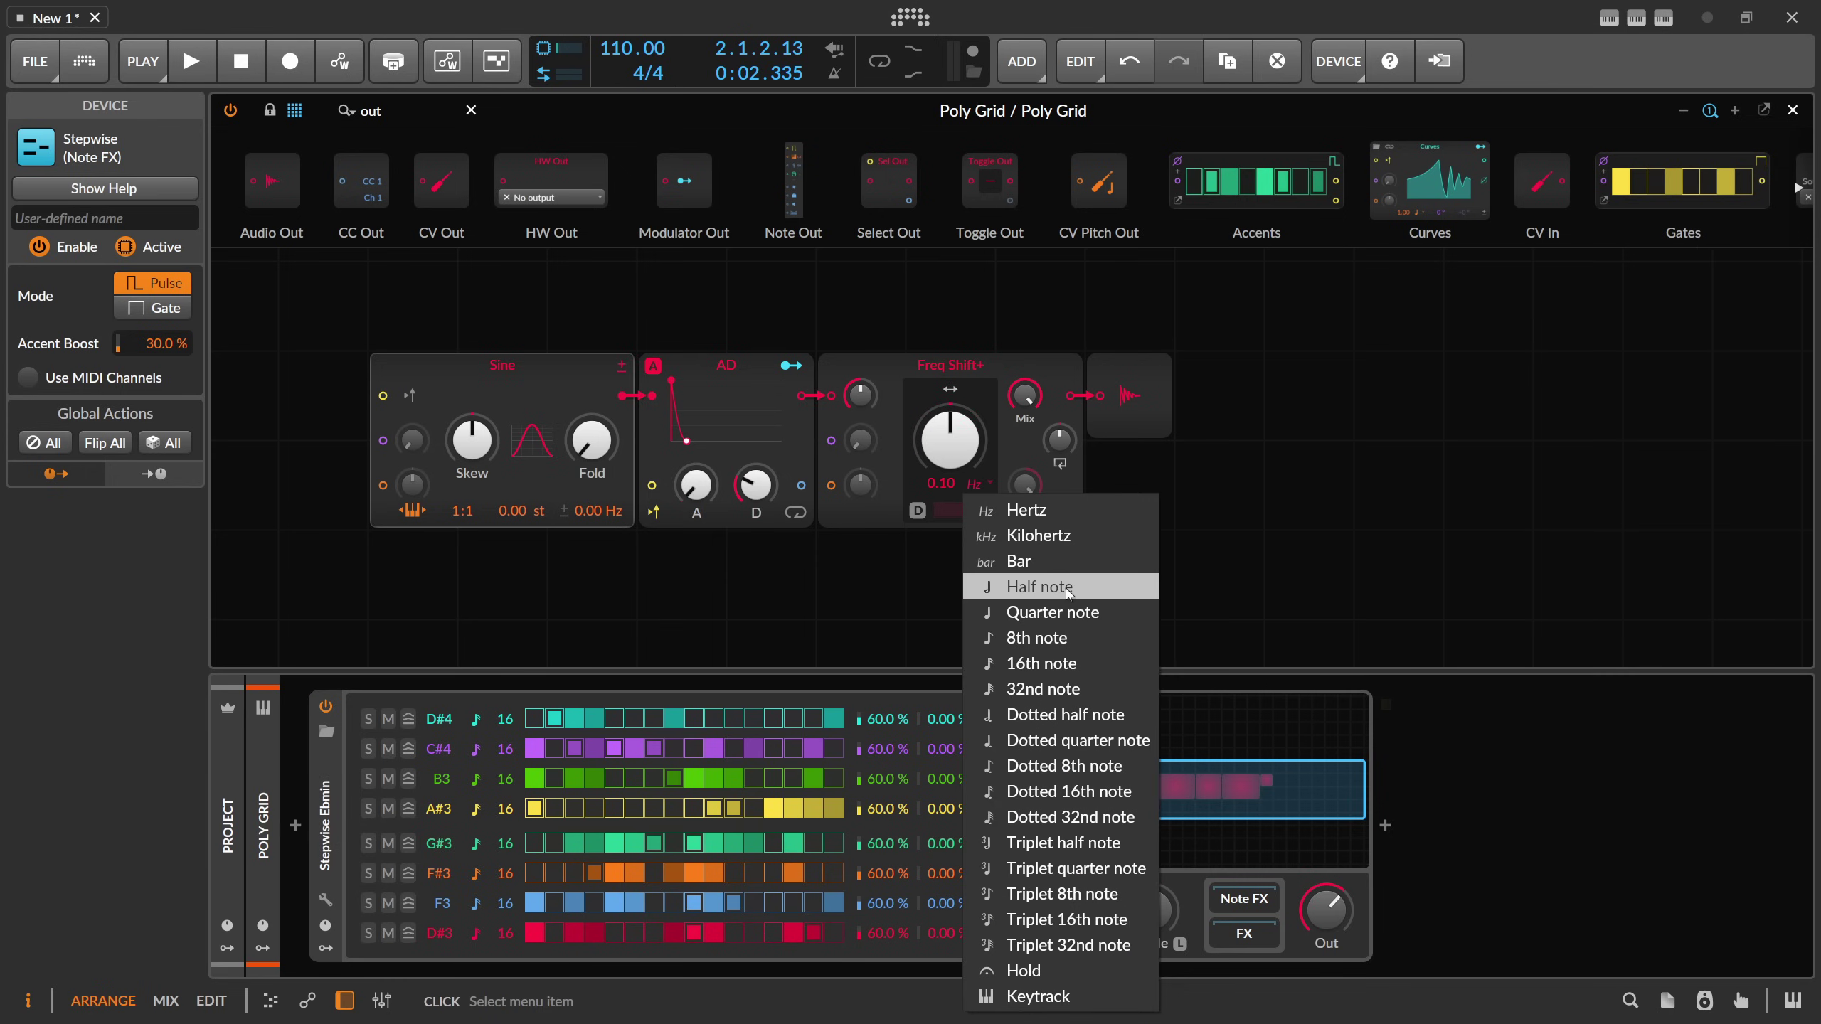
{"action": "left_click", "coordinate": [1036, 637]}
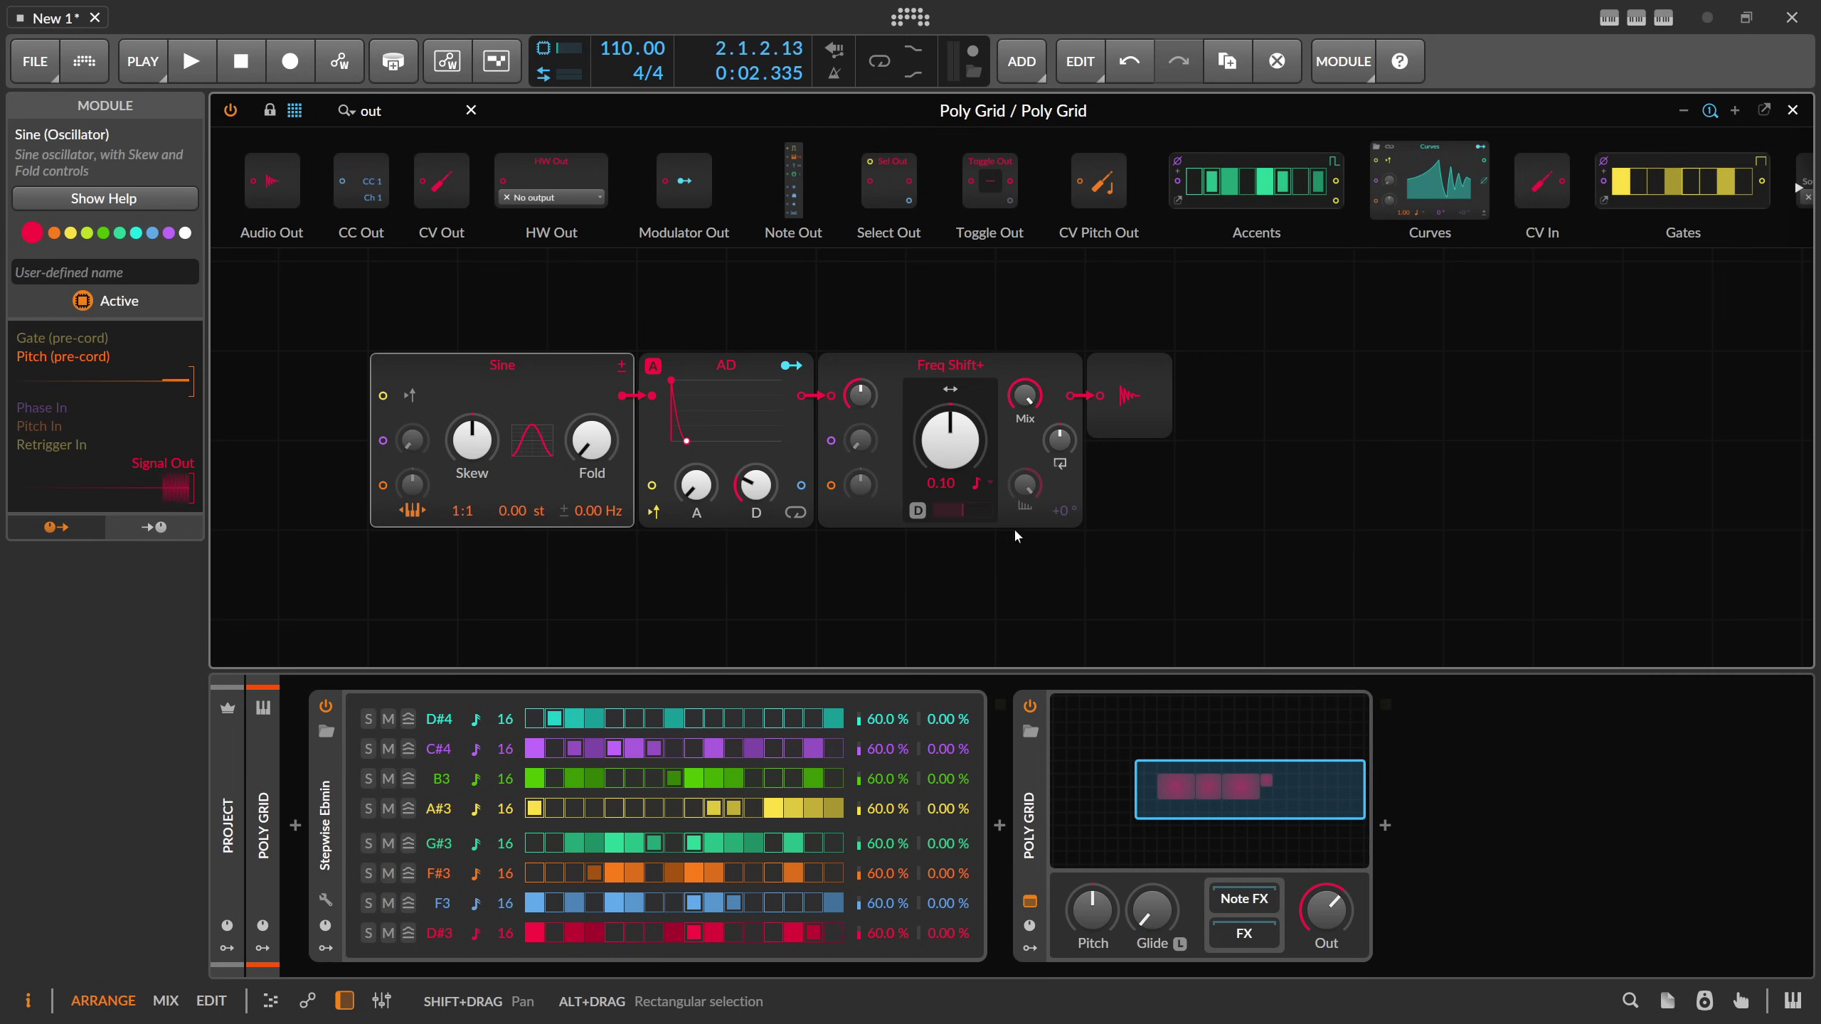
{"action": "left_click_drag", "start_coordinate": [950, 439], "coordinate": [937, 495]}
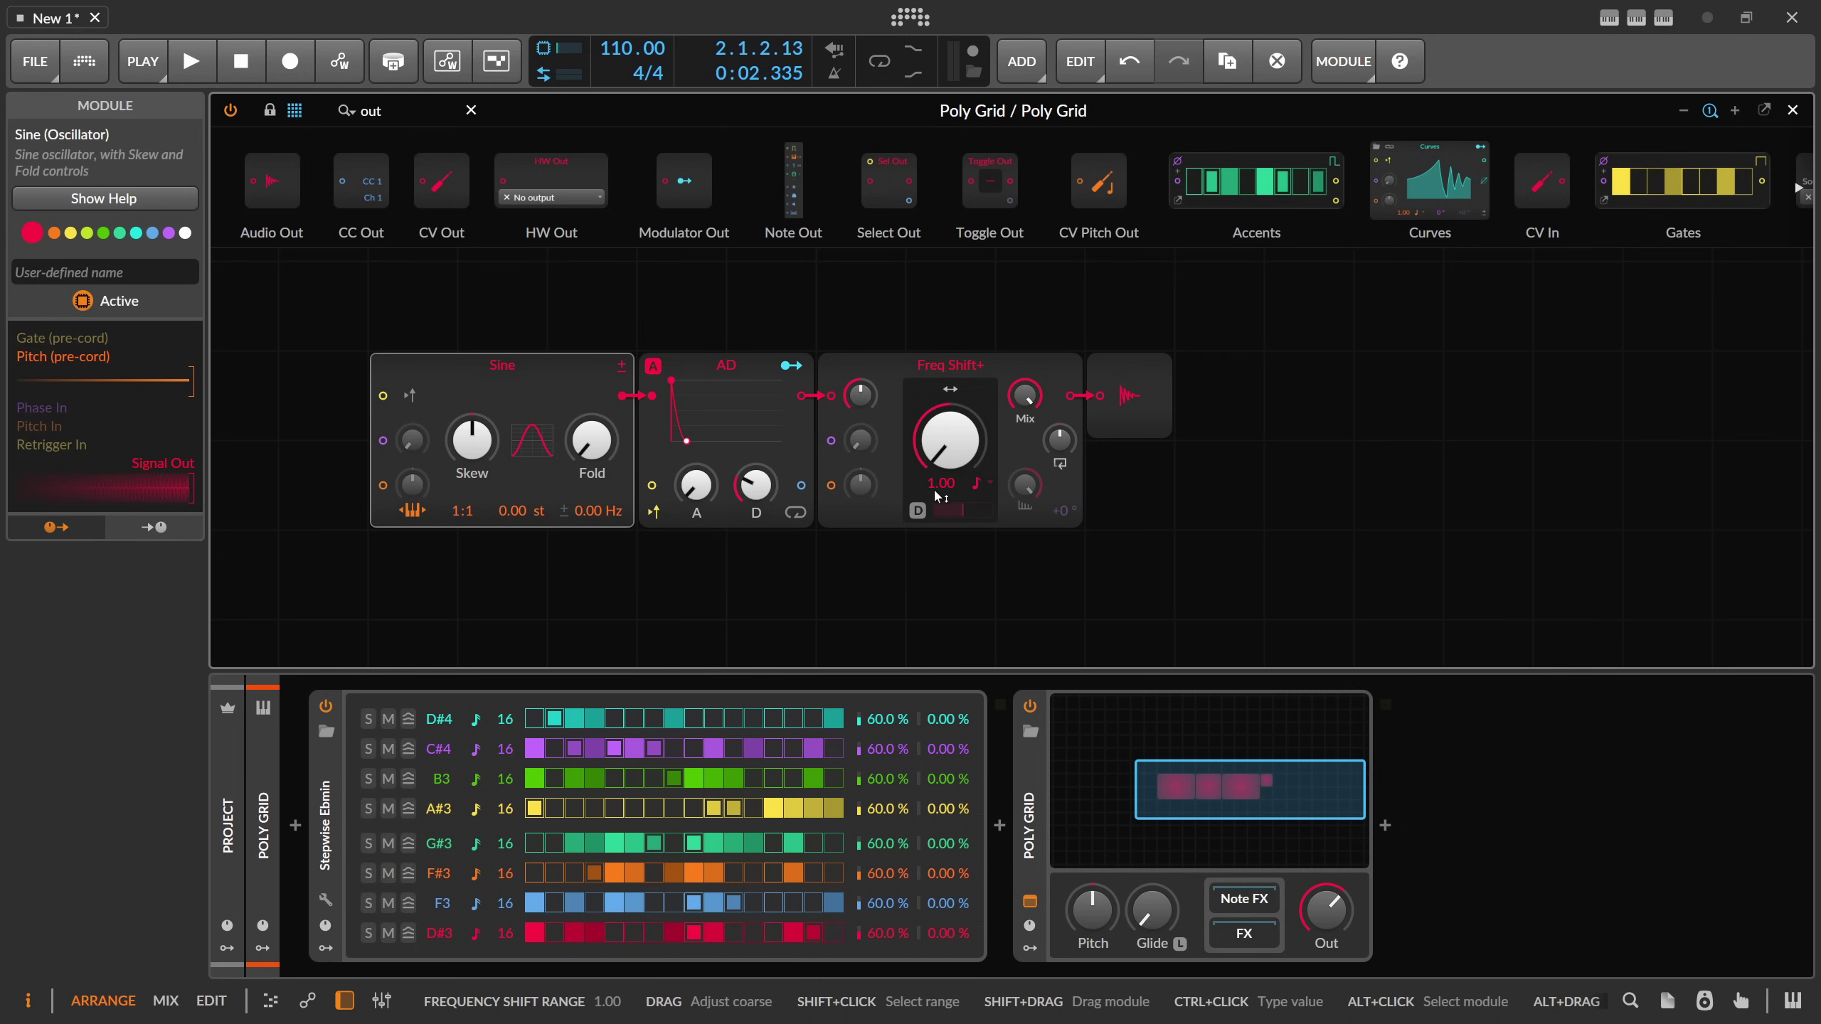
- Set the Freq Shift+ range to 2.00 and audition the result
{"action": "left_click", "coordinate": [984, 483]}
{"action": "key", "text": "Escape"}
{"action": "left_click", "coordinate": [936, 486], "text": "ctrl"}
{"action": "type", "text": "2"}
{"action": "key", "text": "Return"}
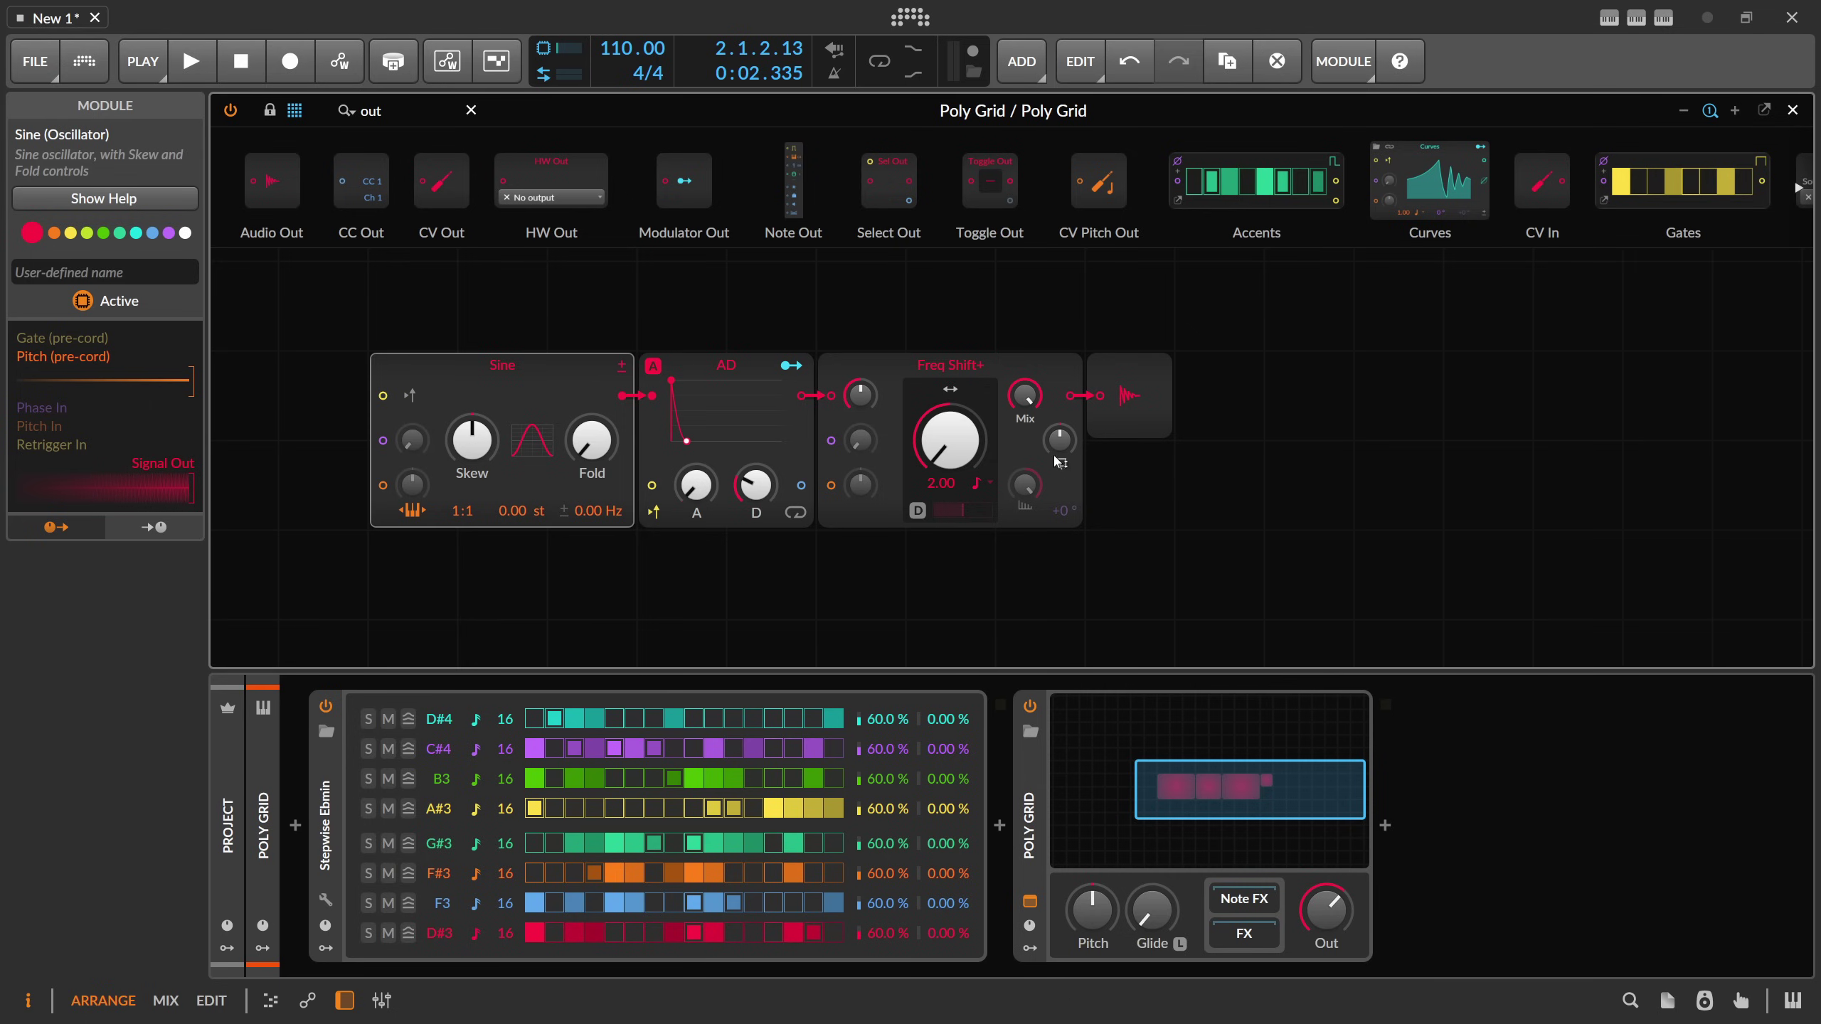
{"action": "key", "text": "space"}
{"action": "key", "text": "space"}
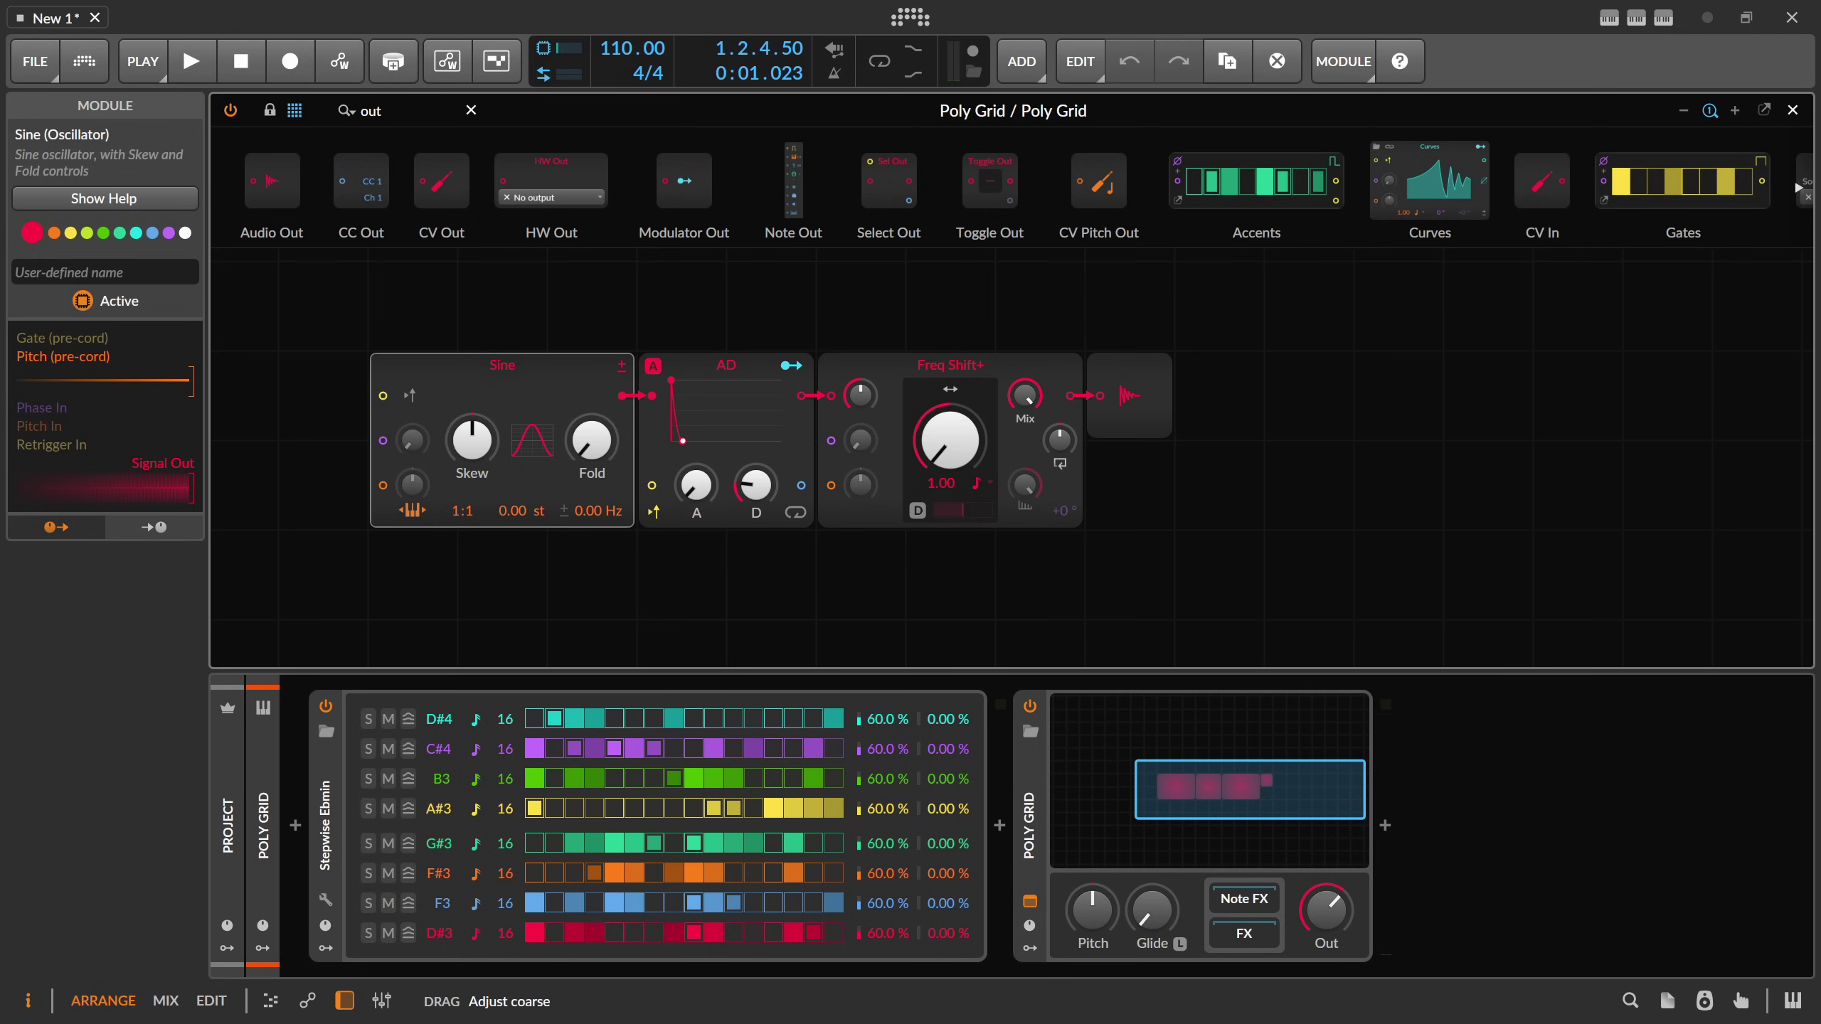
{"action": "key", "text": "space"}
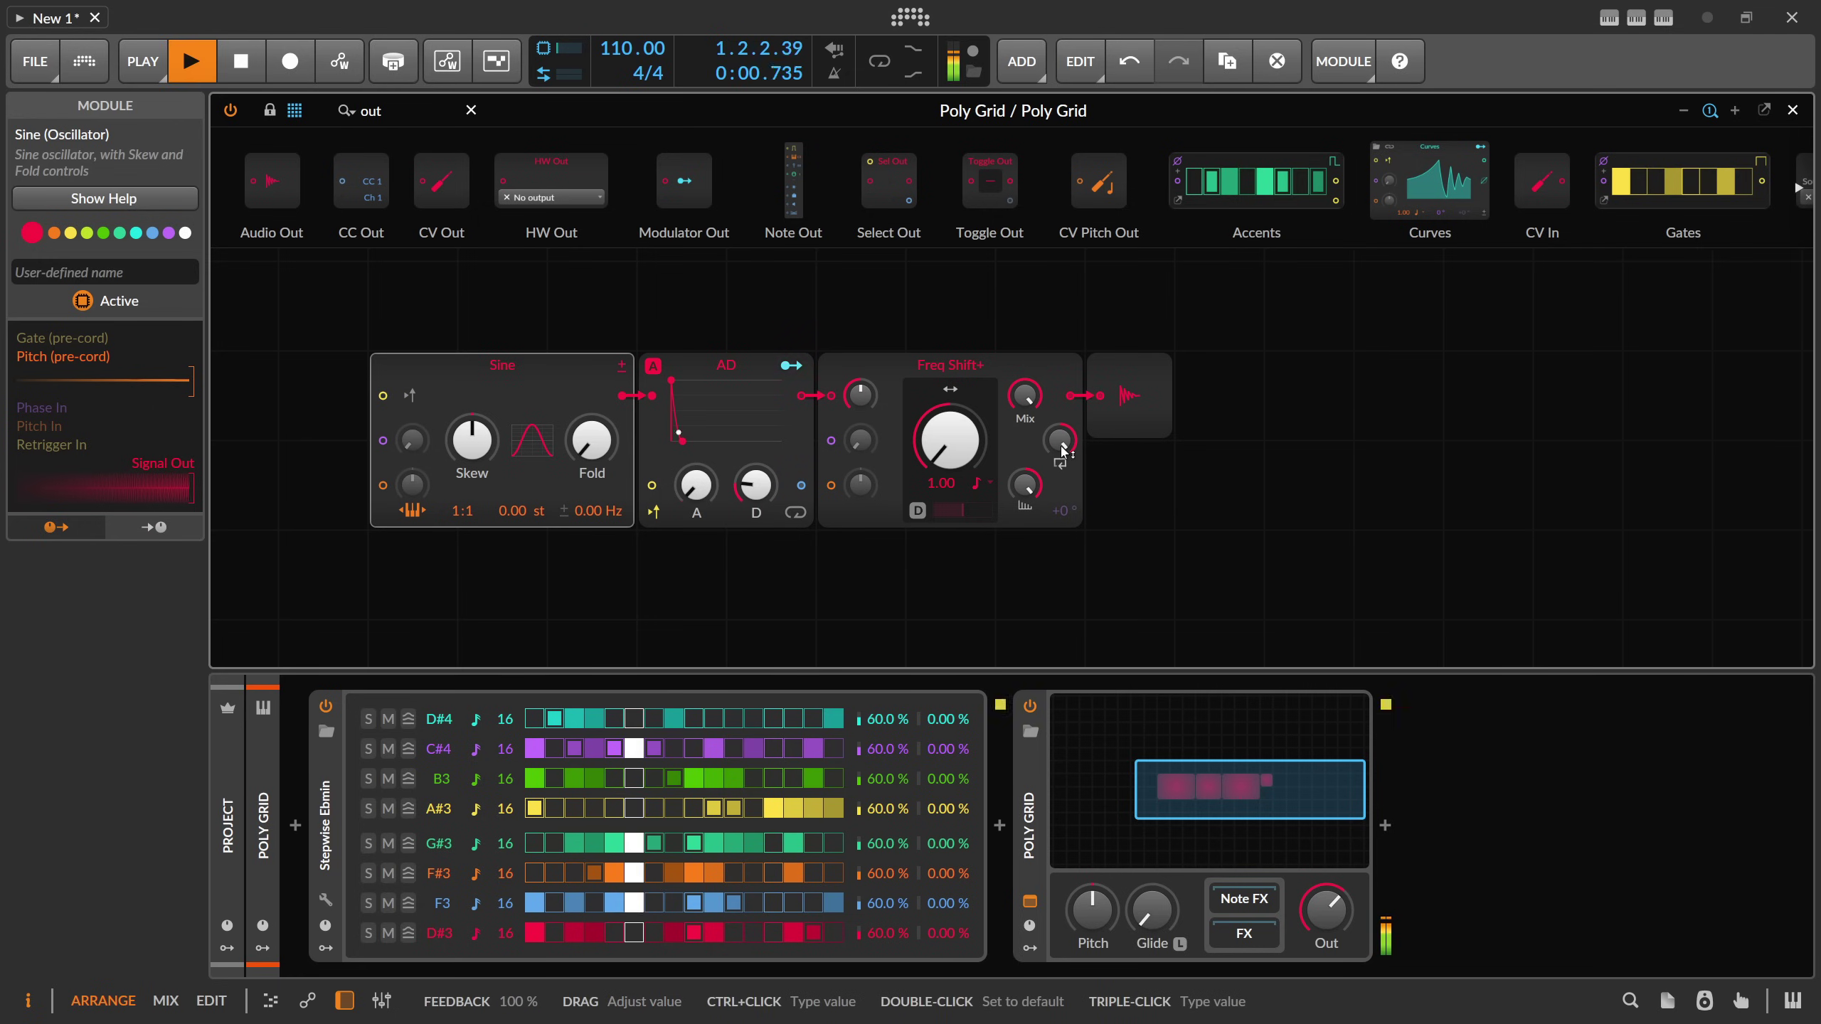
{"action": "key", "text": "space"}
{"action": "left_click_drag", "start_coordinate": [957, 491], "coordinate": [957, 492]}
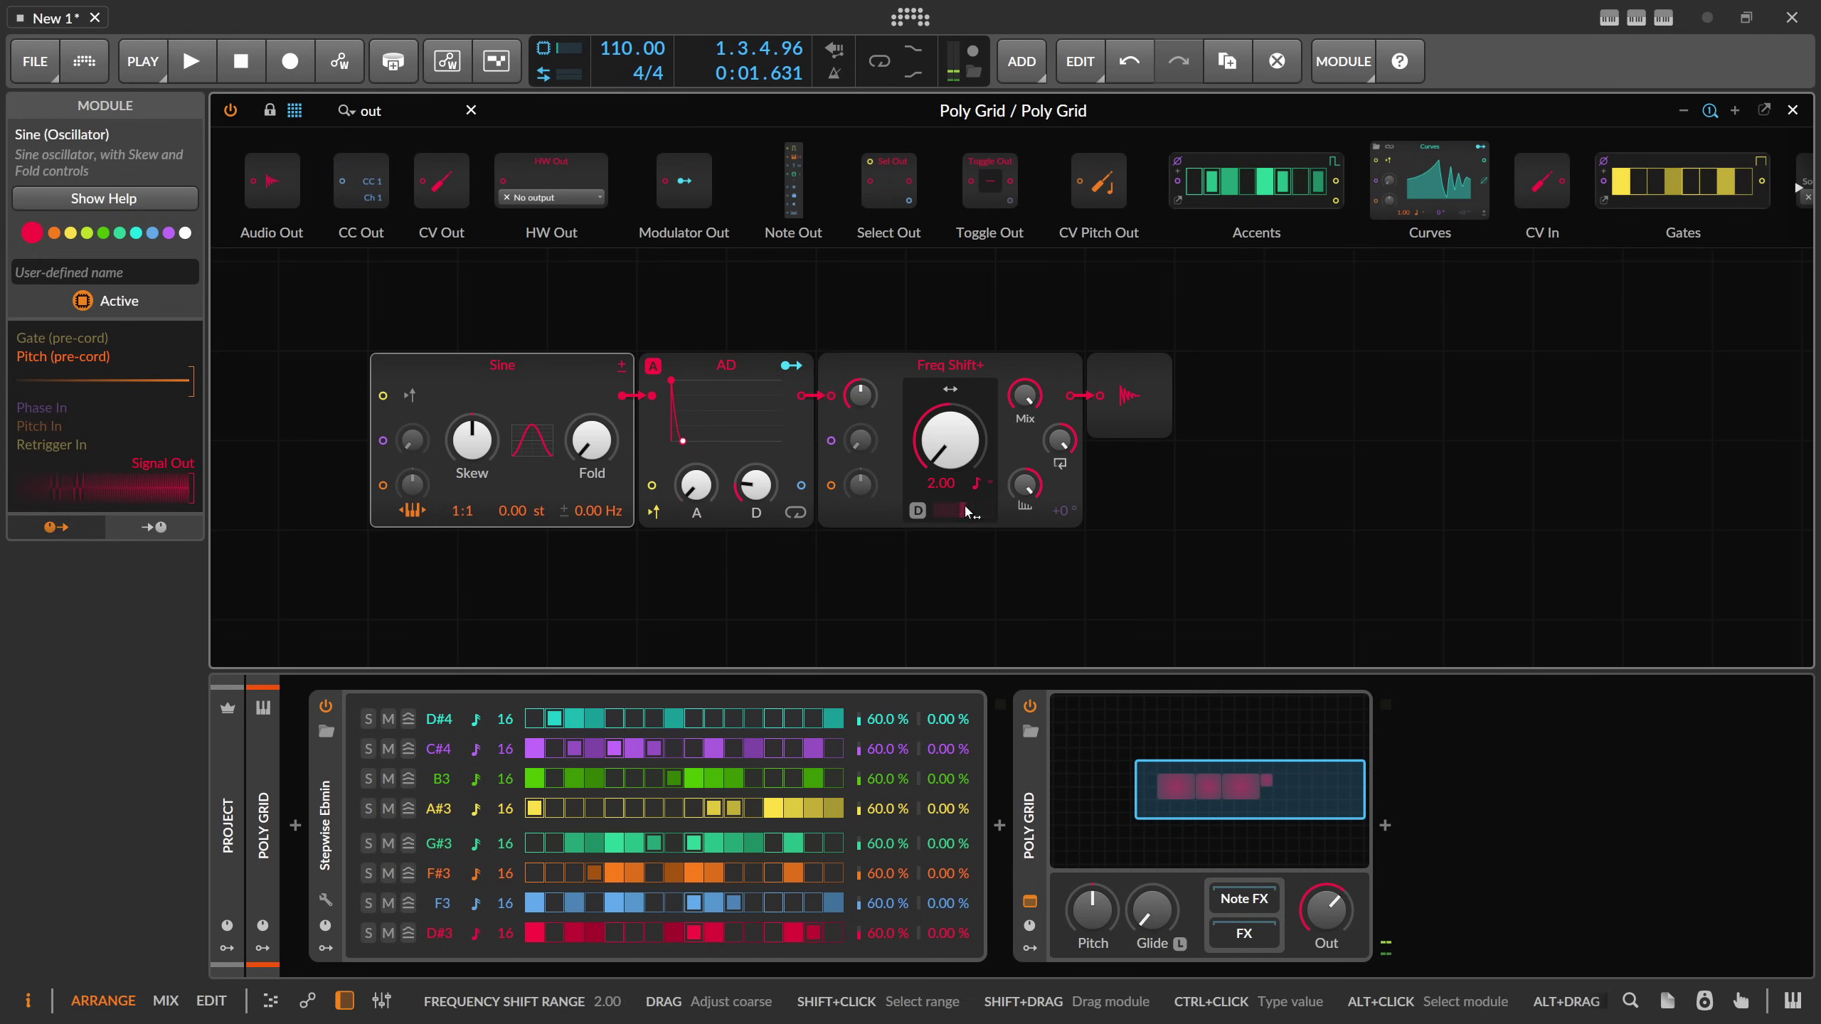
{"action": "key", "text": "space"}
{"action": "key", "text": "space"}
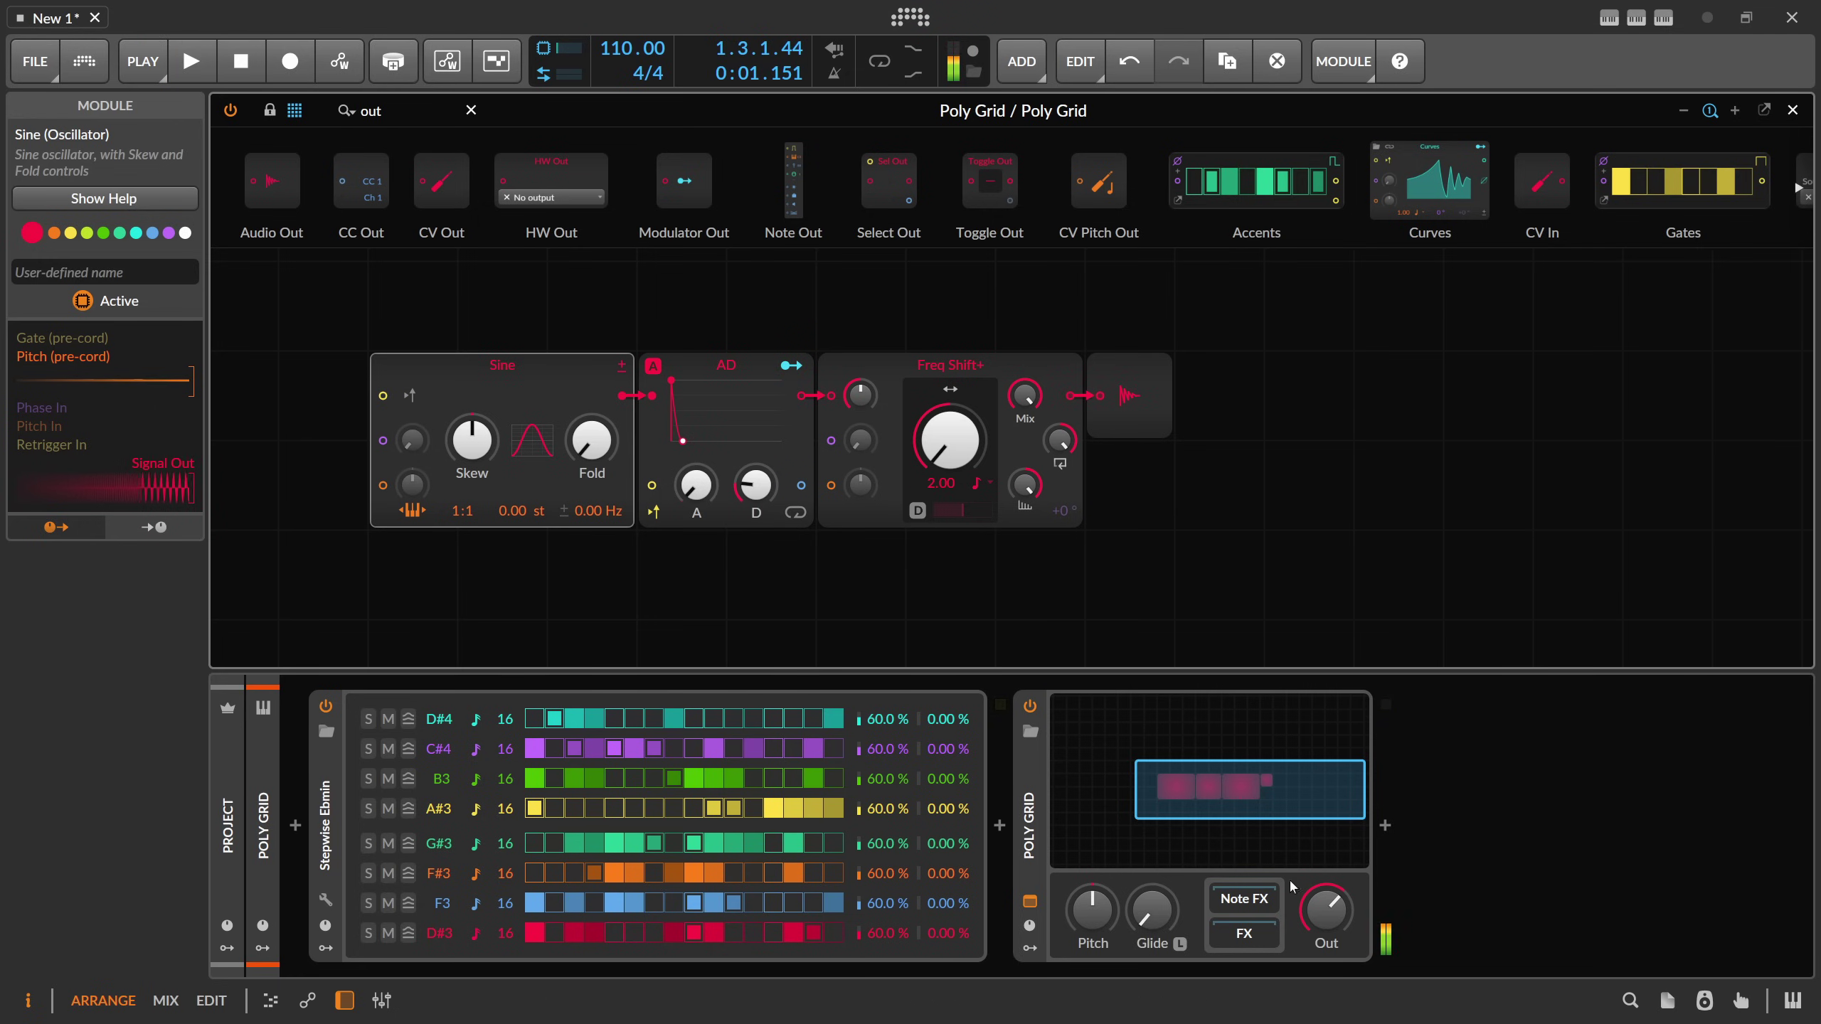
- Insert a Peak Limiter after the Poly Grid and briefly play the track
{"action": "left_click", "coordinate": [1385, 826]}
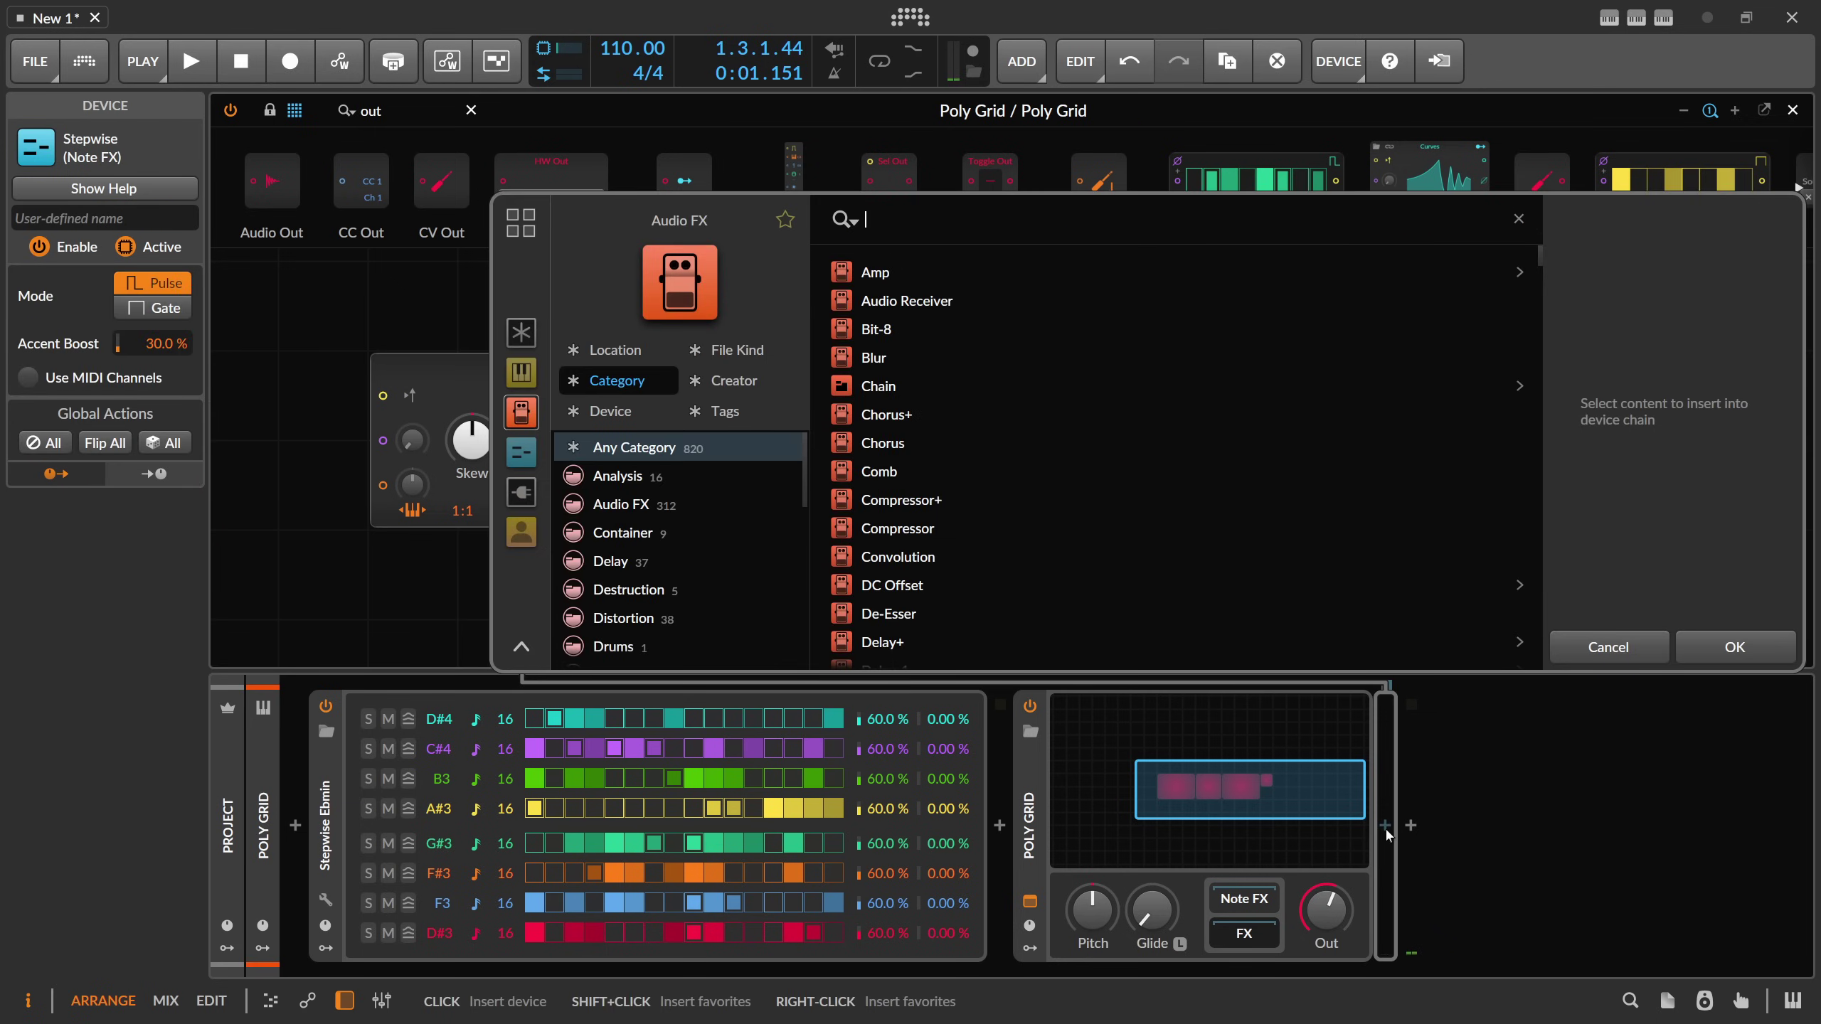
{"action": "type", "text": "peak"}
{"action": "key", "text": "Return"}
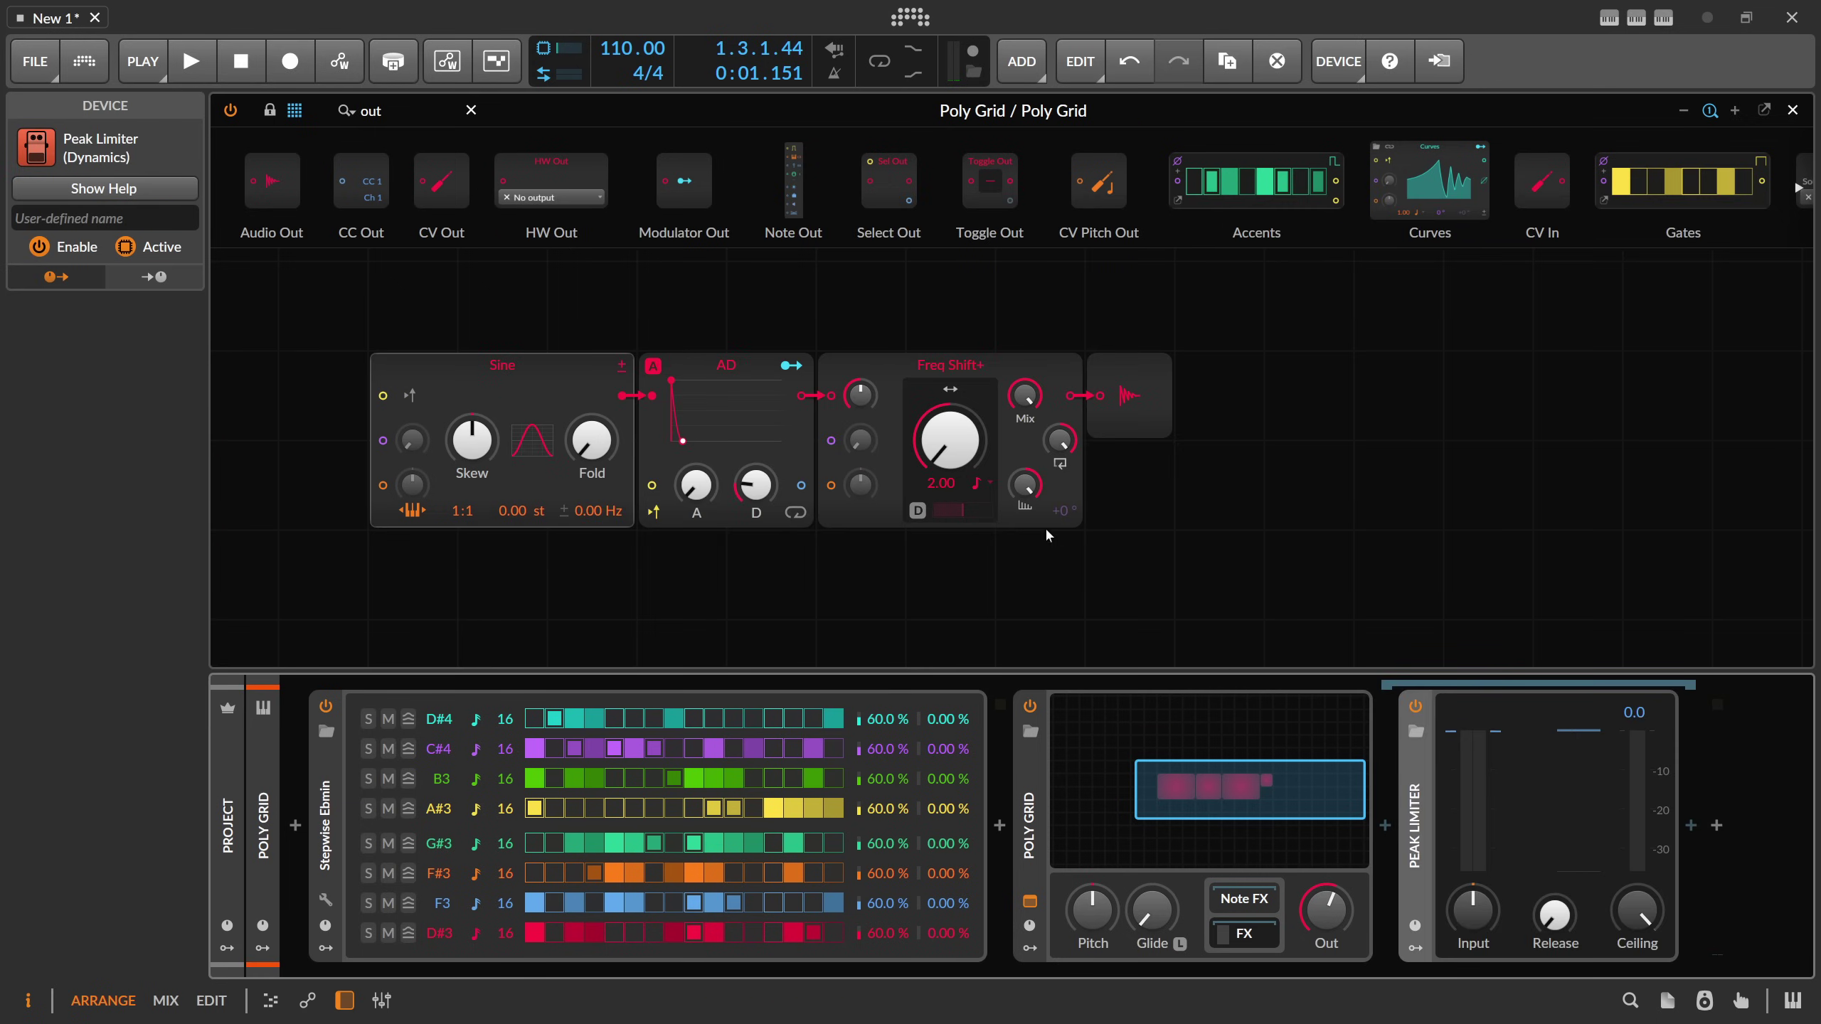
{"action": "key", "text": "space"}
{"action": "mouse_move", "coordinate": [1023, 410]}
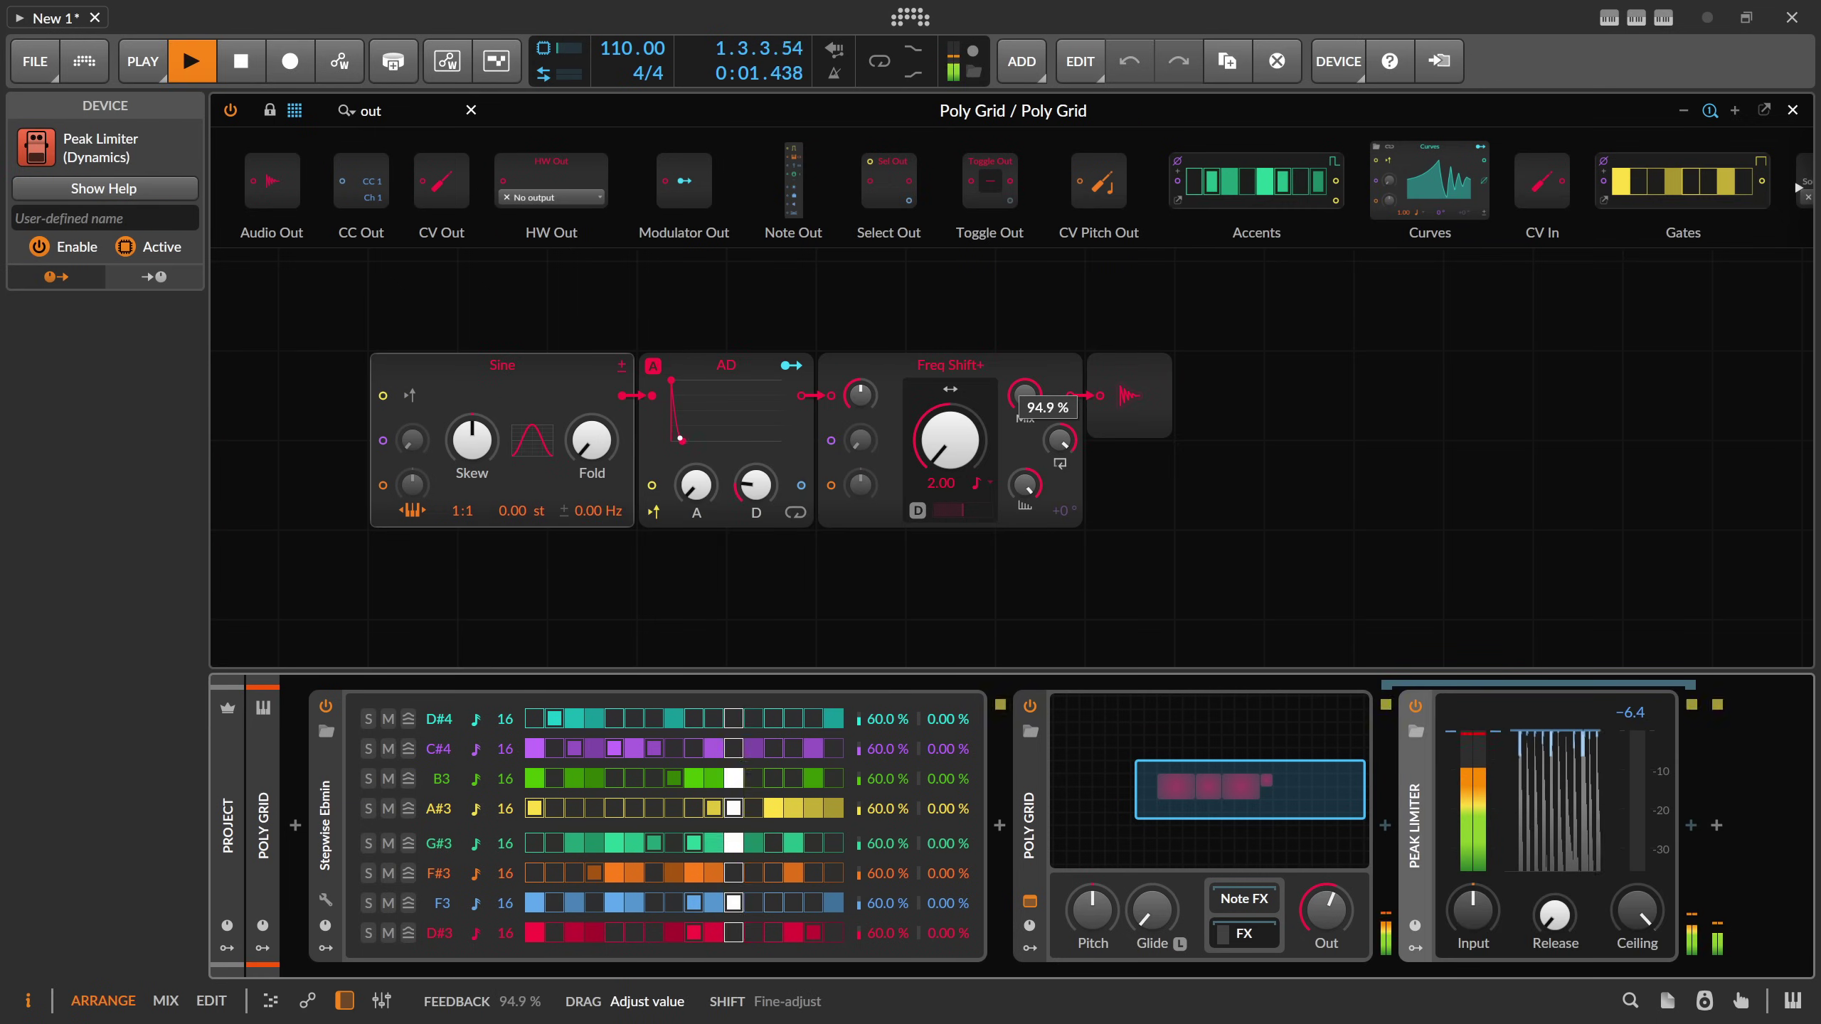
{"action": "key", "text": "space"}
- Set the Freq Shift+ unit to 16th note with range 1.00 while playing
{"action": "left_click", "coordinate": [979, 484]}
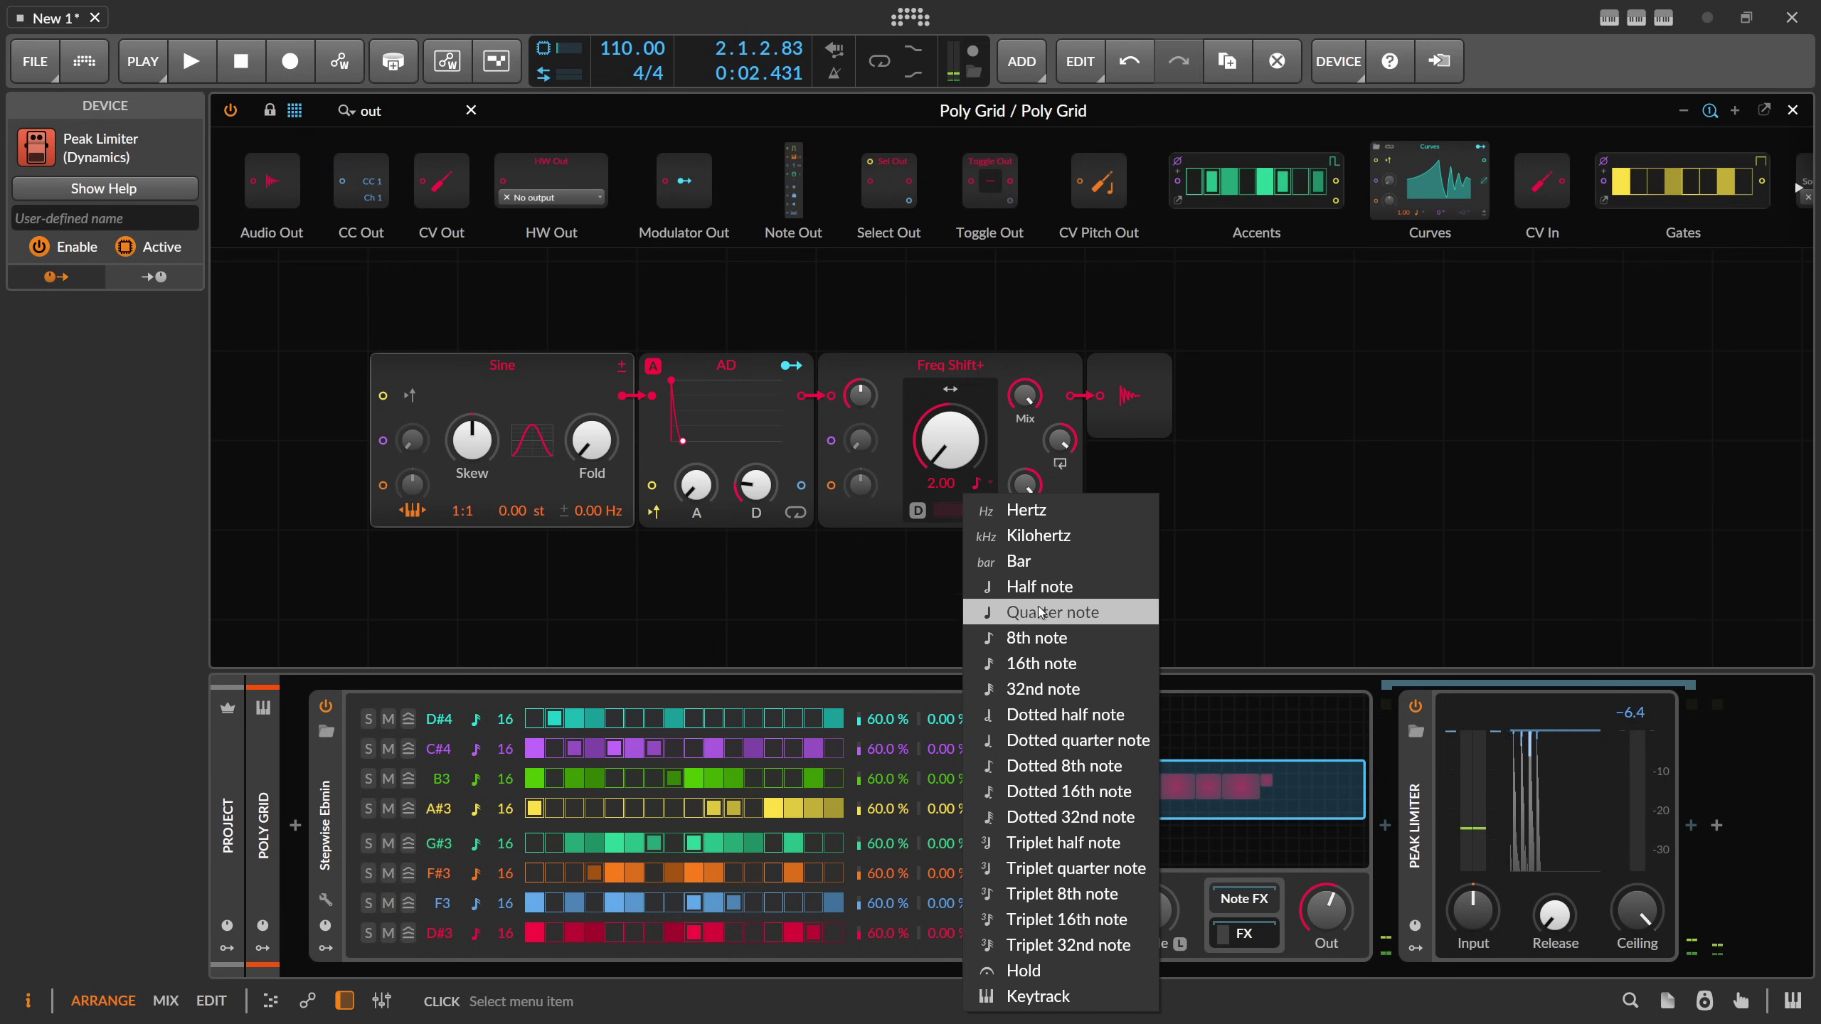
{"action": "left_click", "coordinate": [1041, 663]}
{"action": "key", "text": "space"}
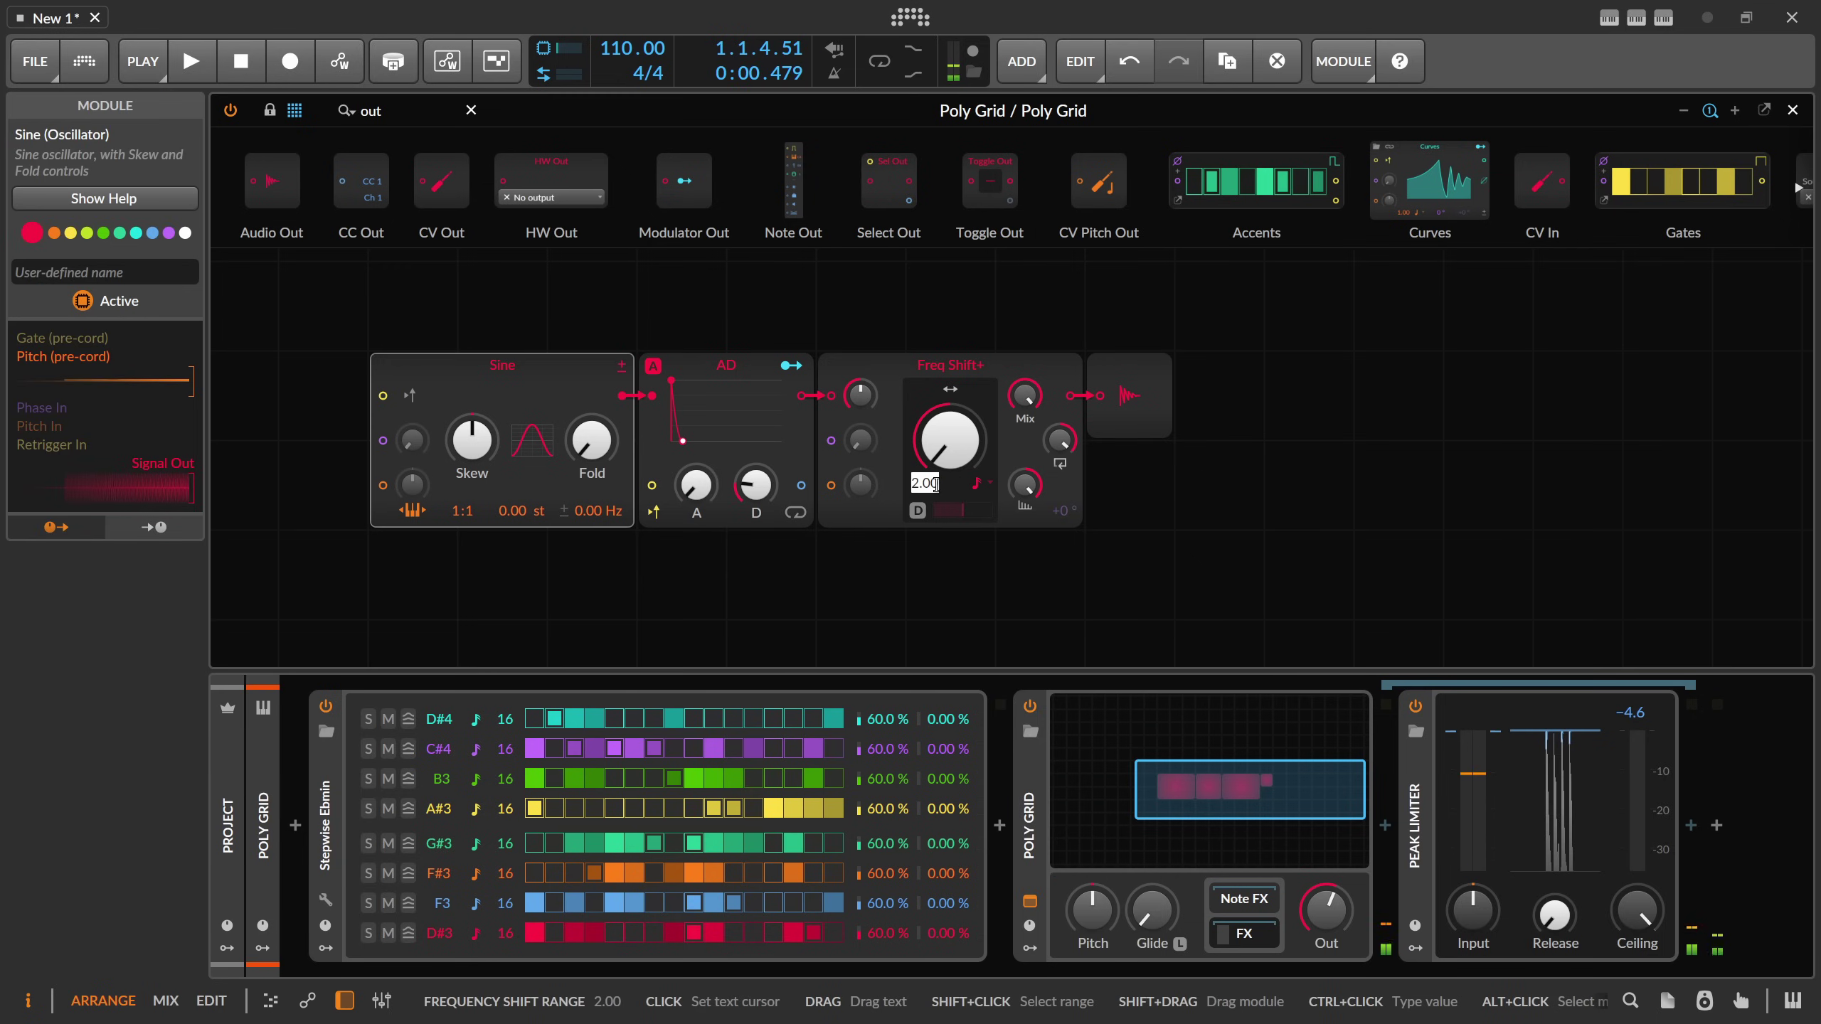
{"action": "left_click_drag", "start_coordinate": [943, 488], "coordinate": [938, 490]}
{"action": "key", "text": "space"}
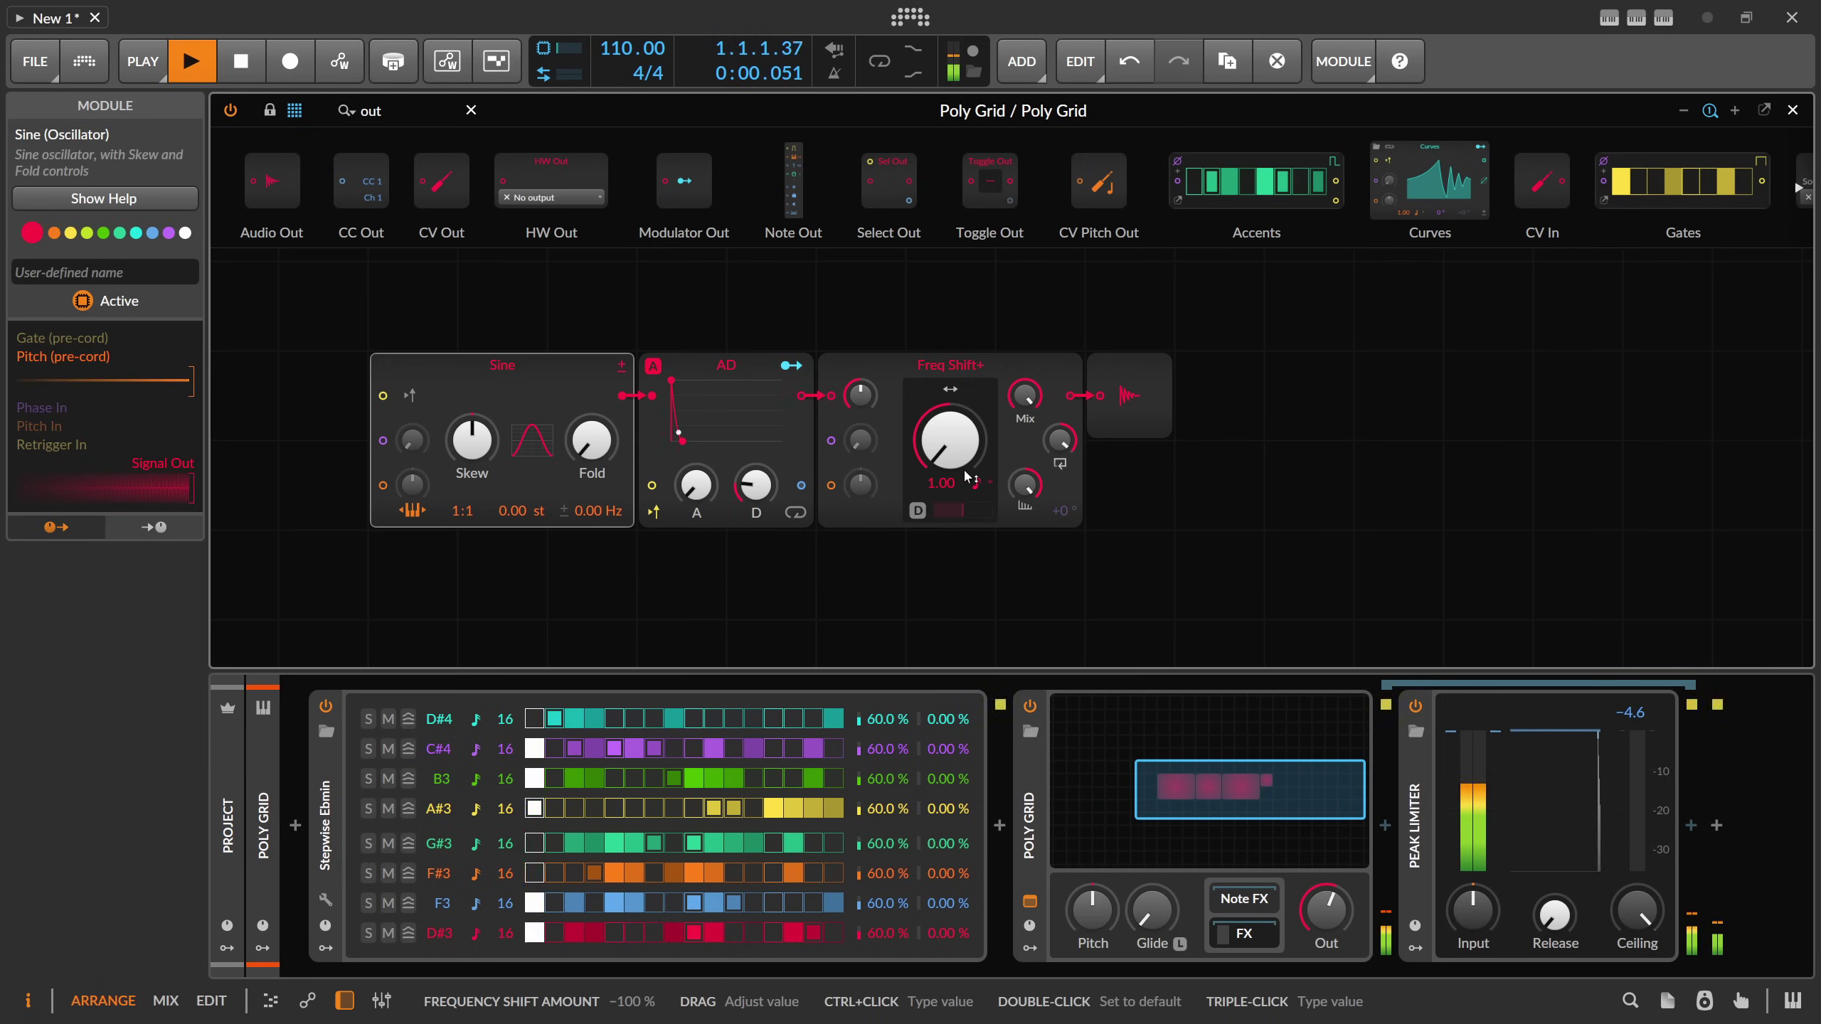
- Sweep the shift amount from -100% to 100% and set the range to 3.00
{"action": "left_click_drag", "start_coordinate": [902, 465], "coordinate": [953, 459]}
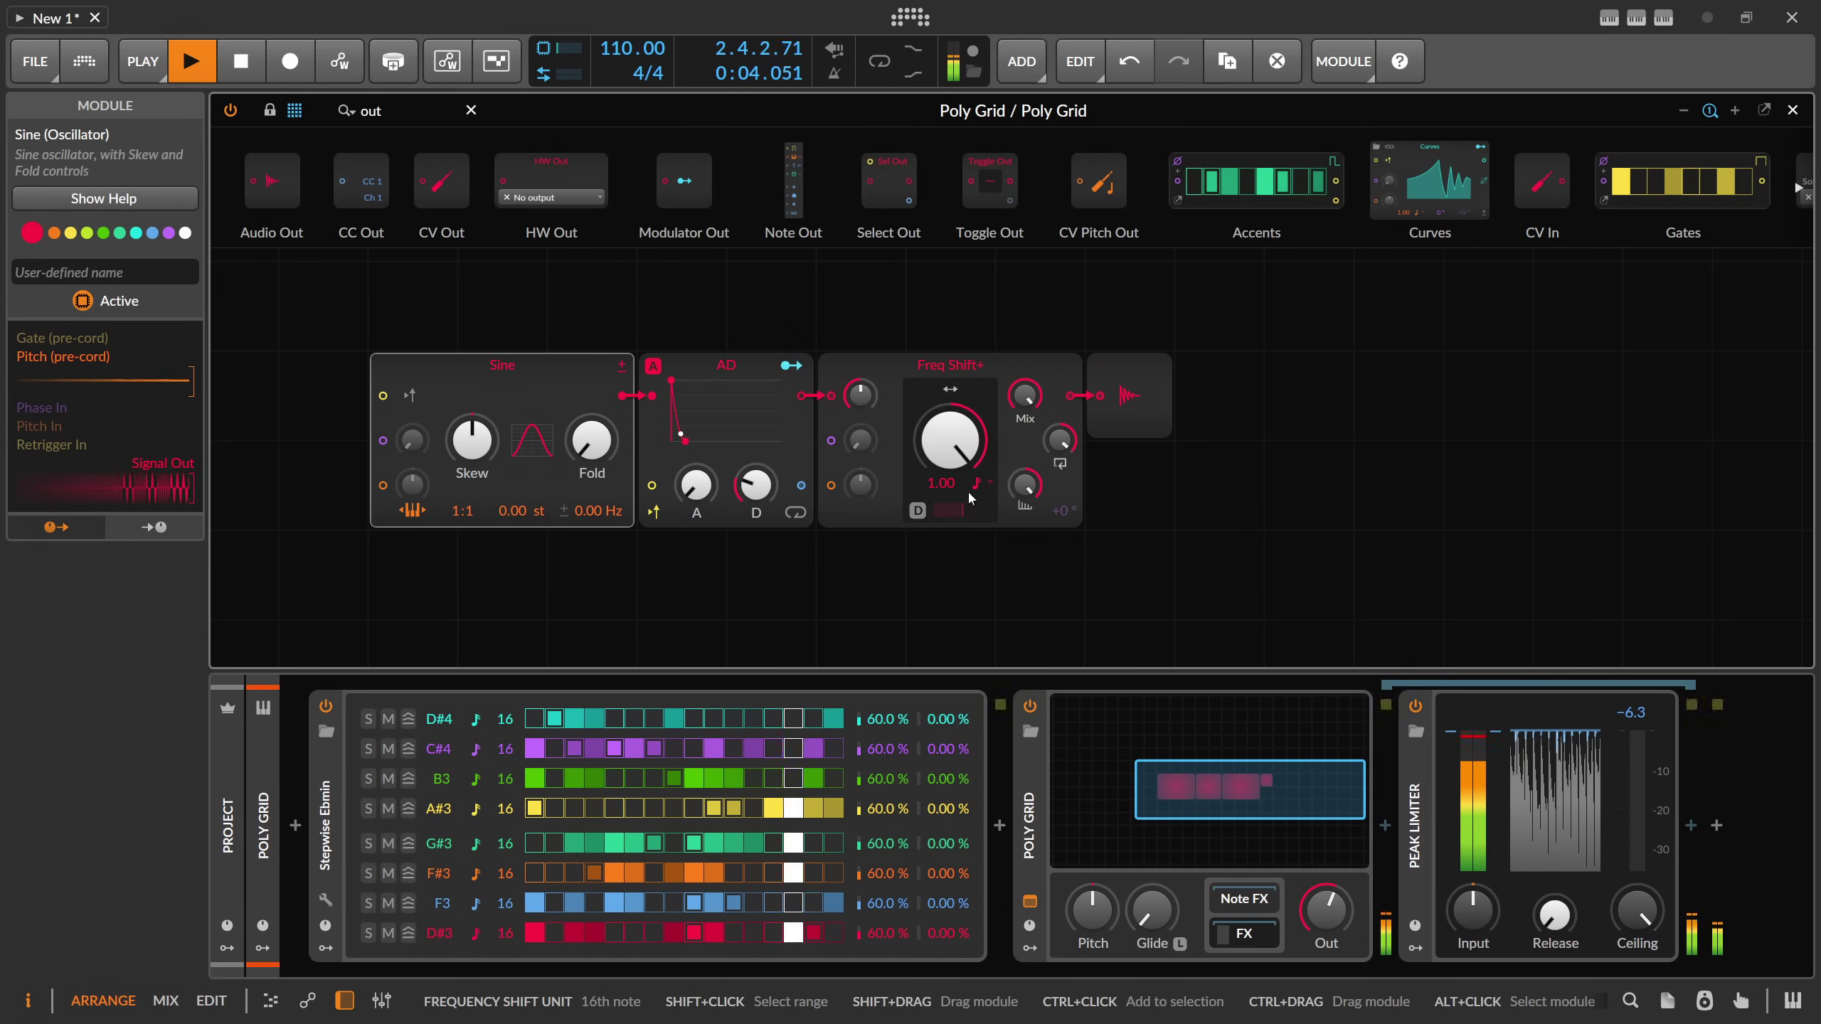
{"action": "double_click", "coordinate": [937, 484]}
{"action": "type", "text": "2"}
{"action": "key", "text": "BackSpace"}
{"action": "type", "text": "3"}
{"action": "key", "text": "Return"}
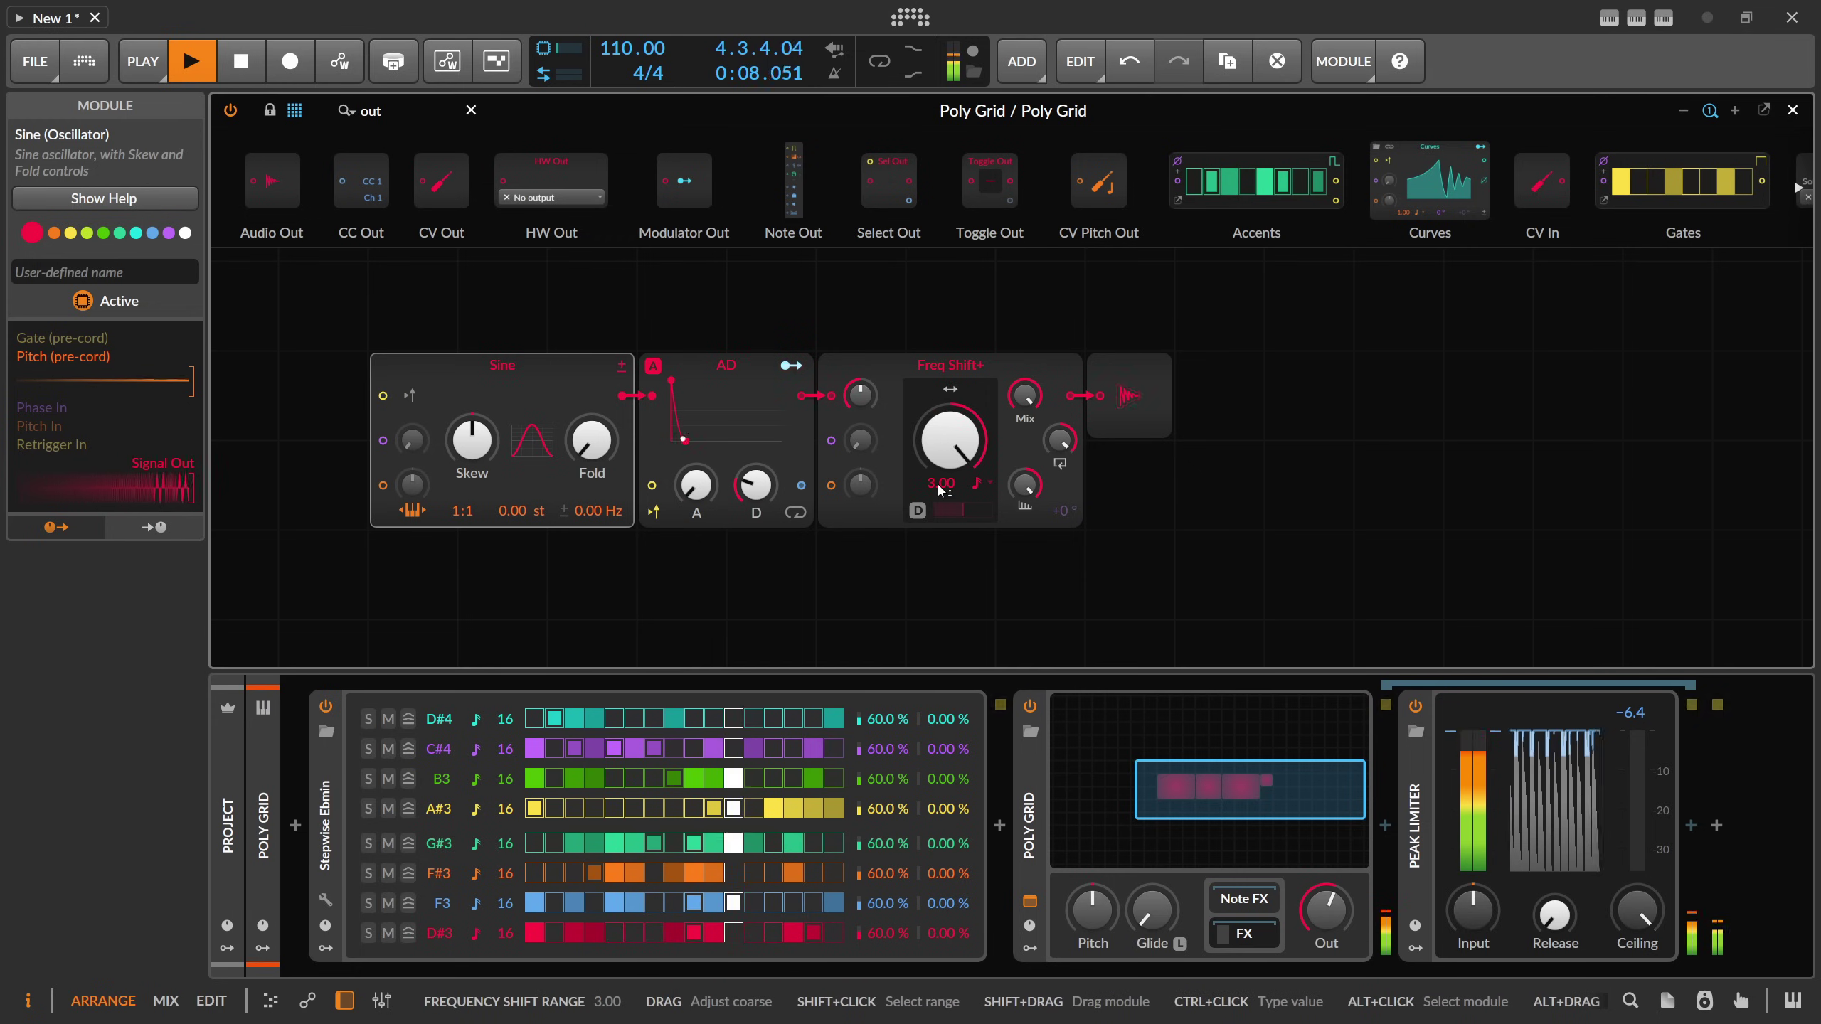
{"action": "mouse_move", "coordinate": [1025, 396]}
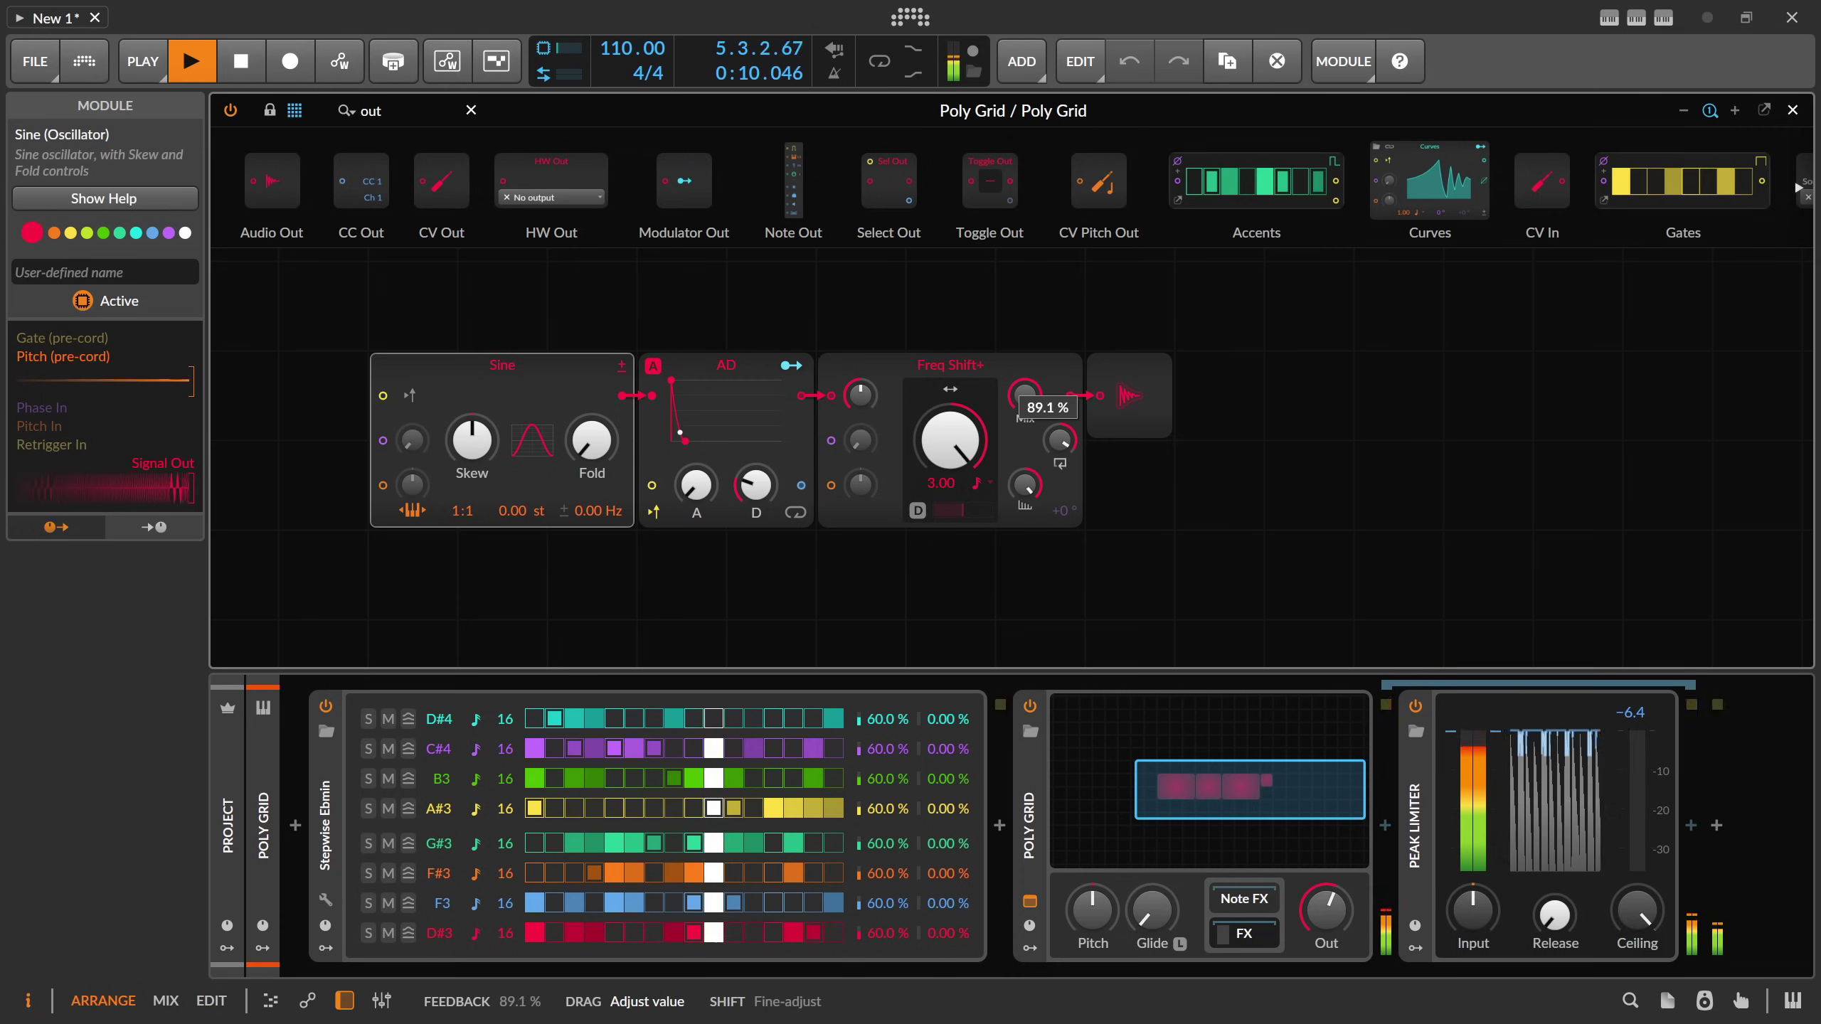
{"action": "key", "text": "space"}
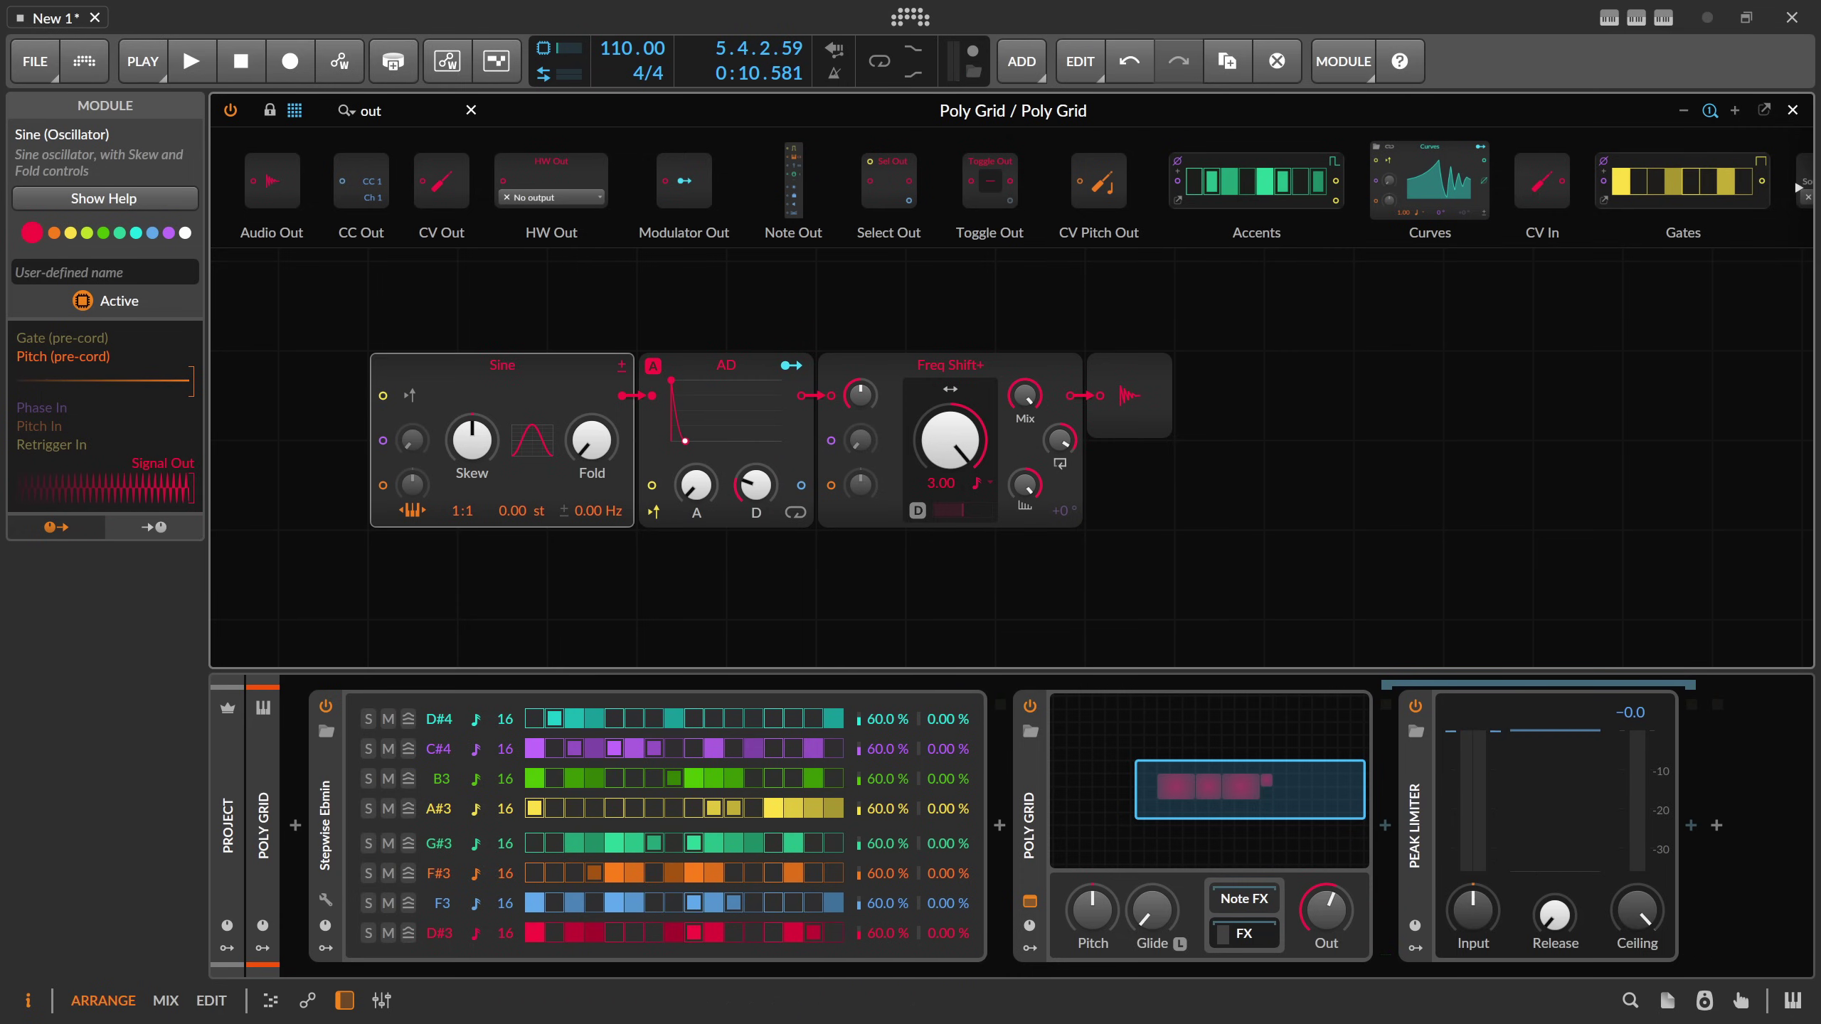
- Set the Freq Shift+ unit to Hold and check its phase modulation options
{"action": "left_click", "coordinate": [982, 482]}
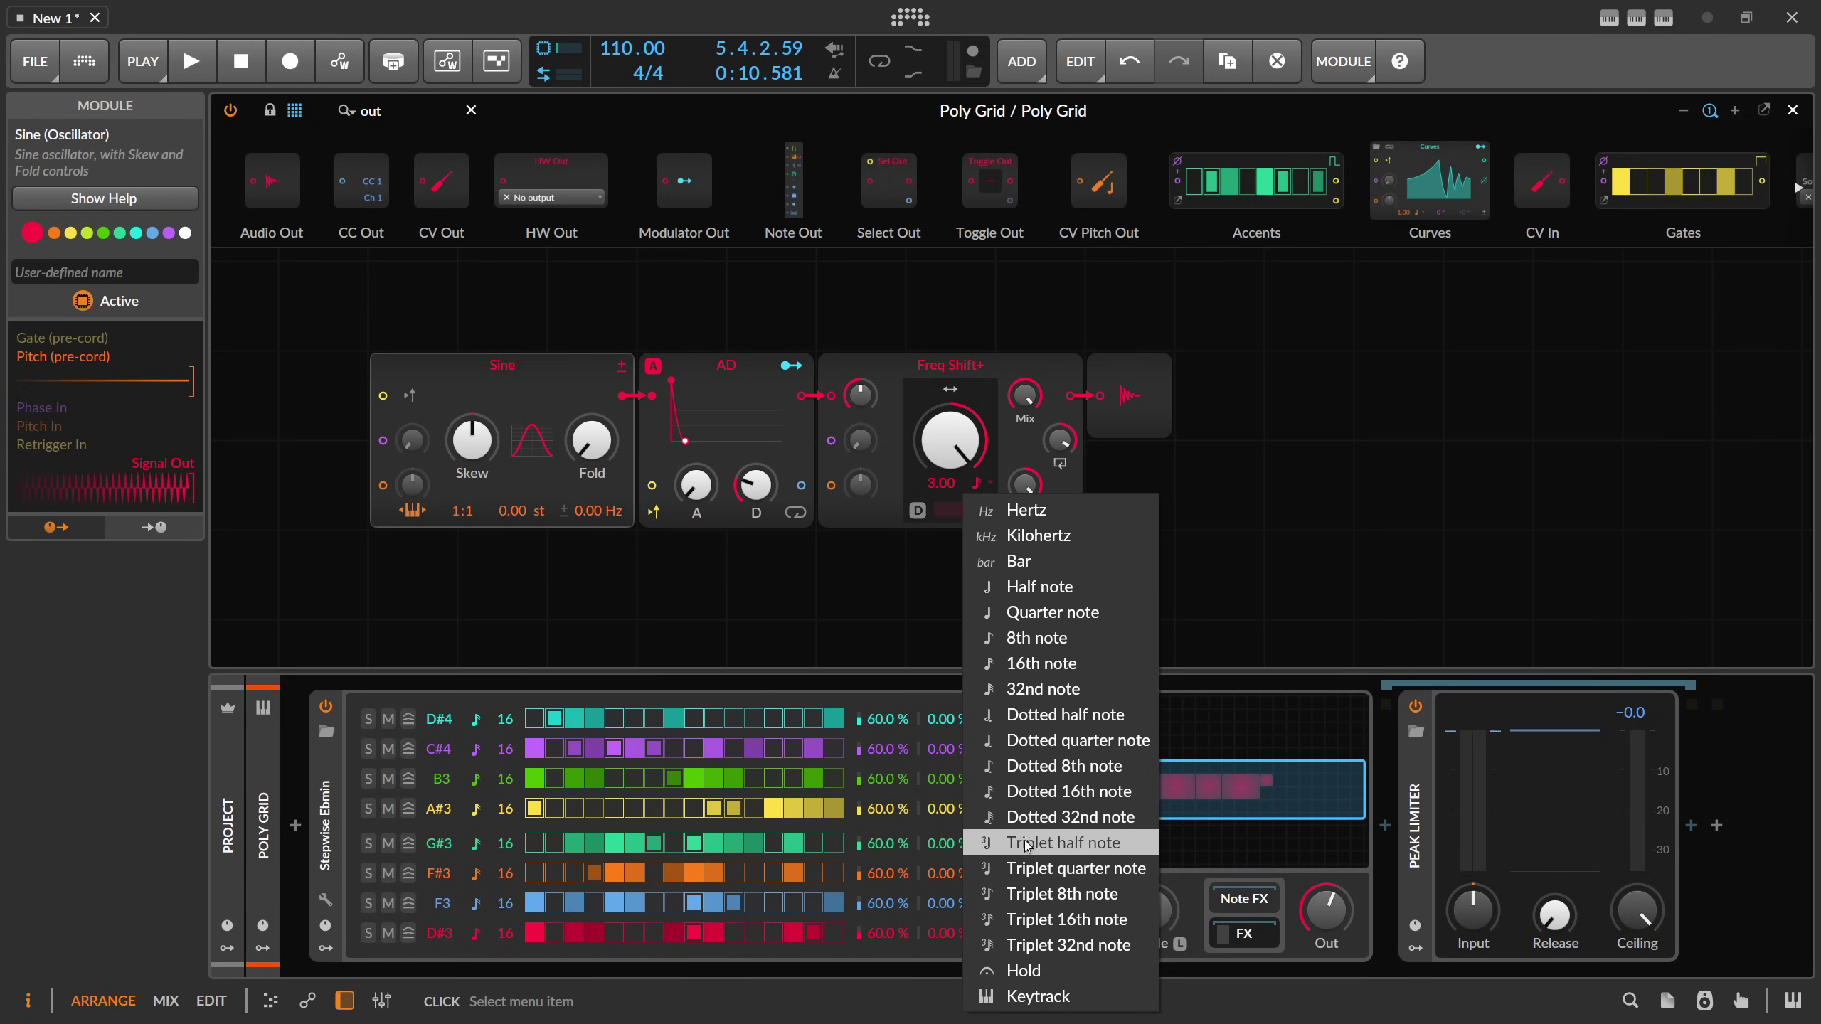
{"action": "left_click", "coordinate": [1014, 971]}
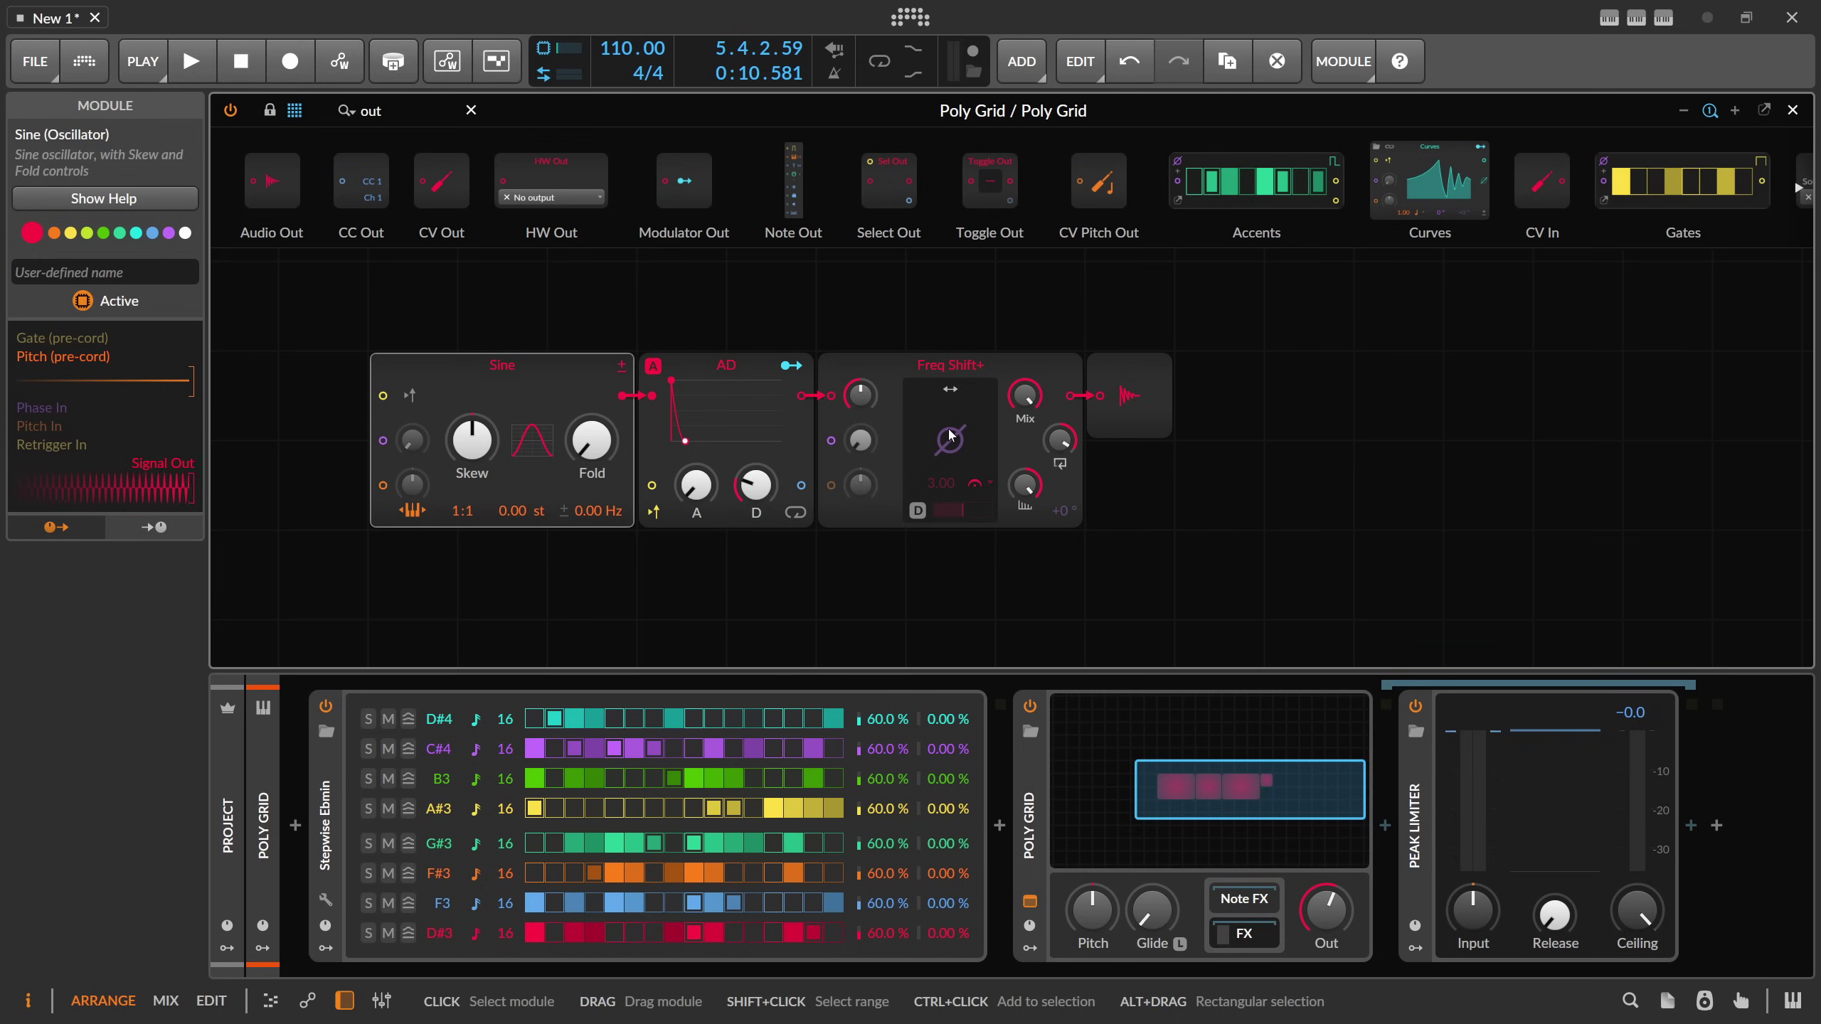
{"action": "left_click", "coordinate": [859, 395]}
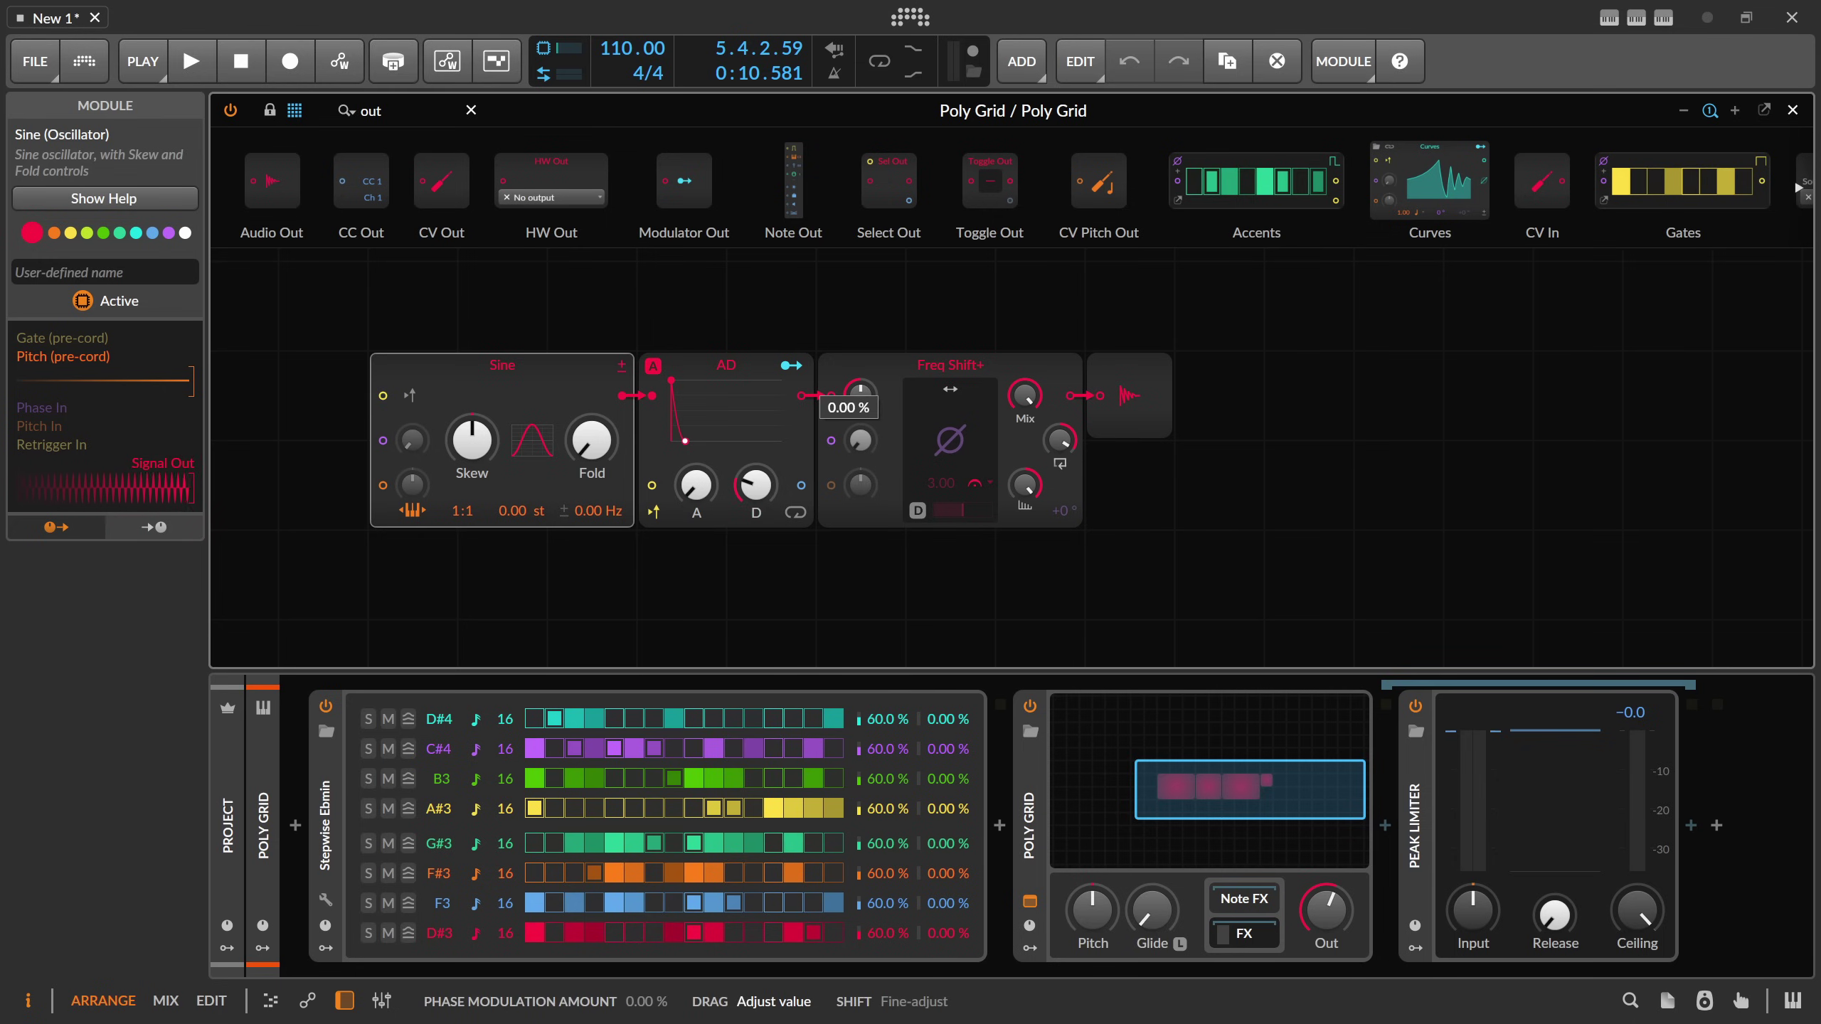
{"action": "left_click", "coordinate": [863, 378]}
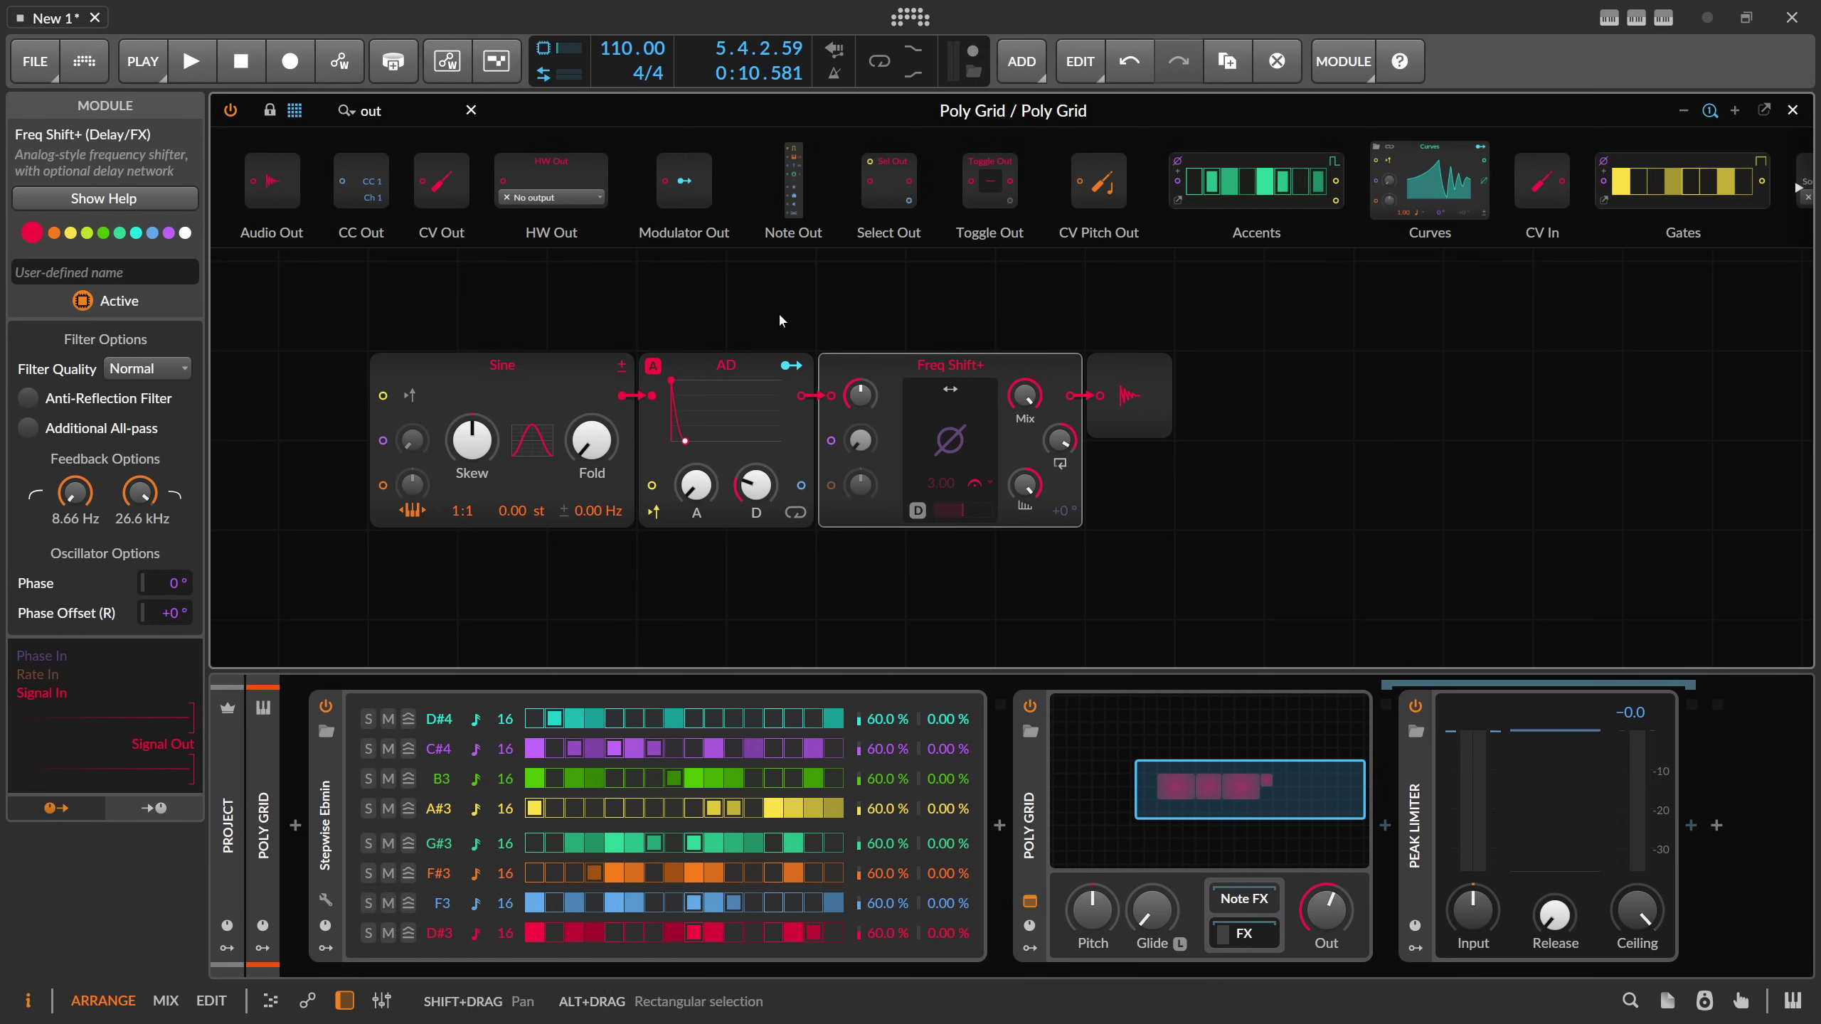
{"action": "left_click", "coordinate": [369, 110]}
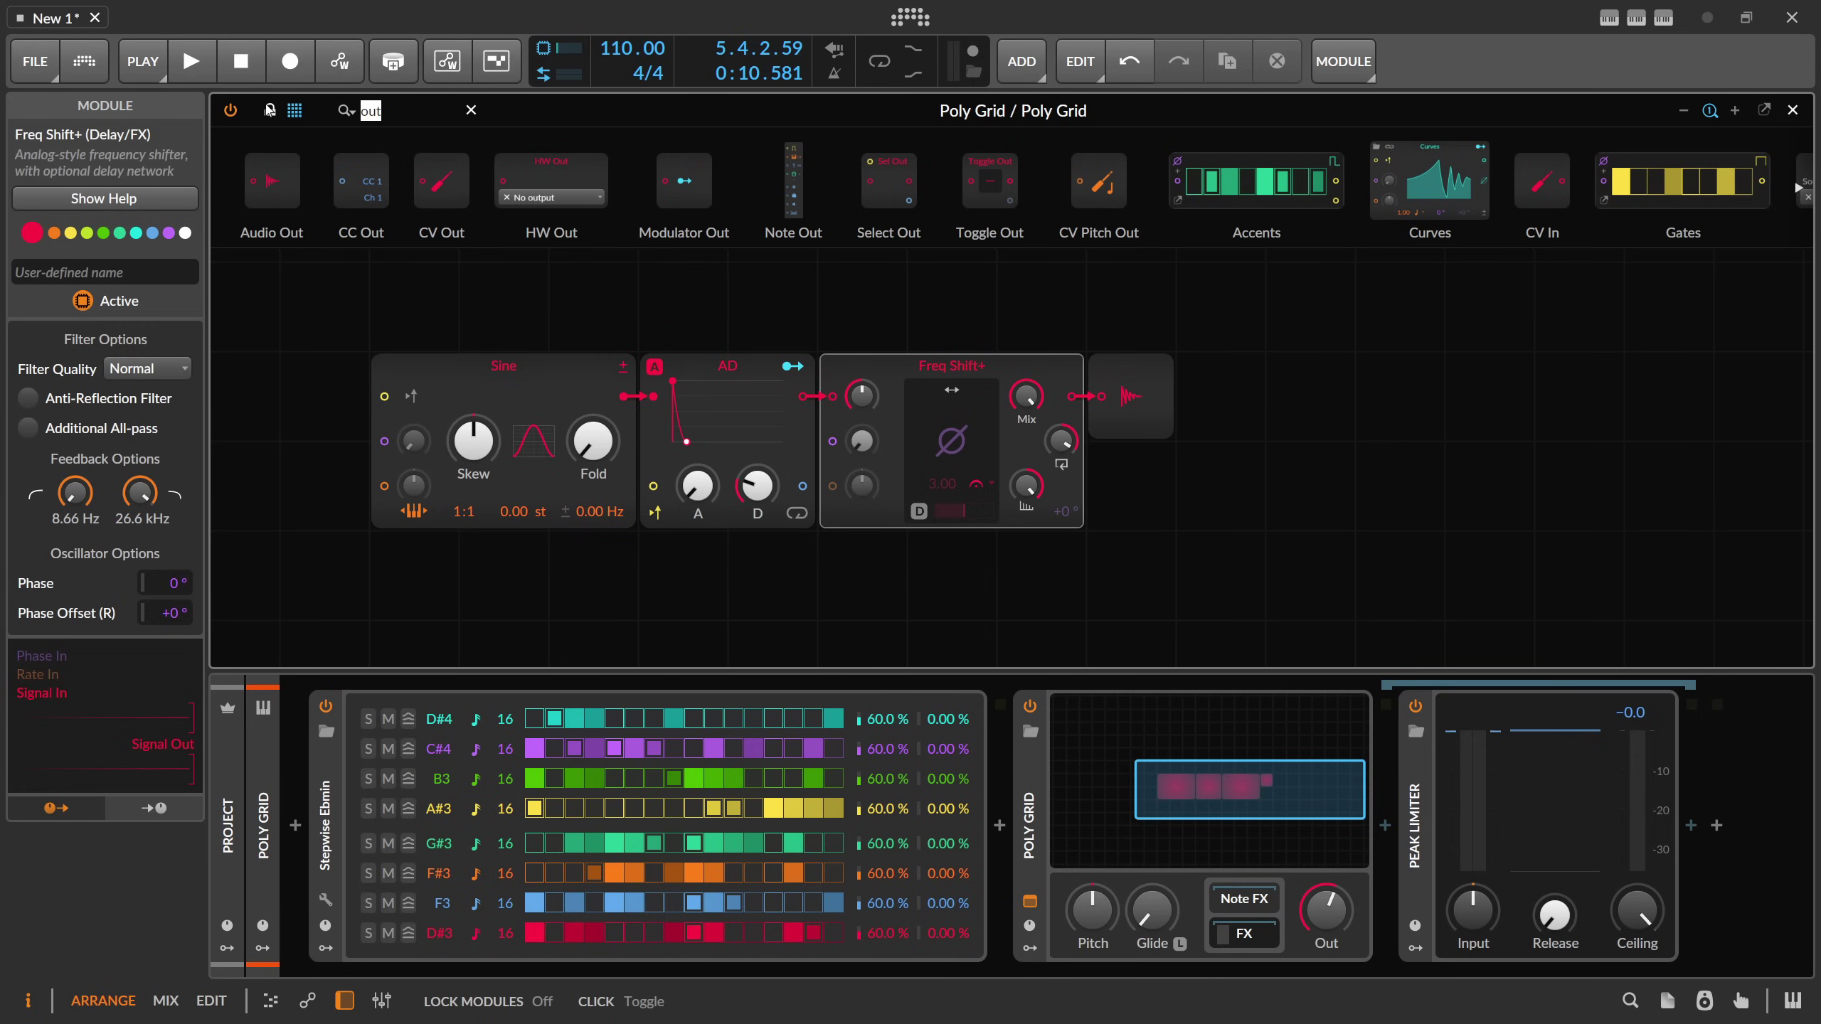
- Place a second Sine below the first and patch it into the Freq Shift+ phase input
{"action": "type", "text": "sine"}
{"action": "left_click_drag", "start_coordinate": [295, 180], "coordinate": [426, 560]}
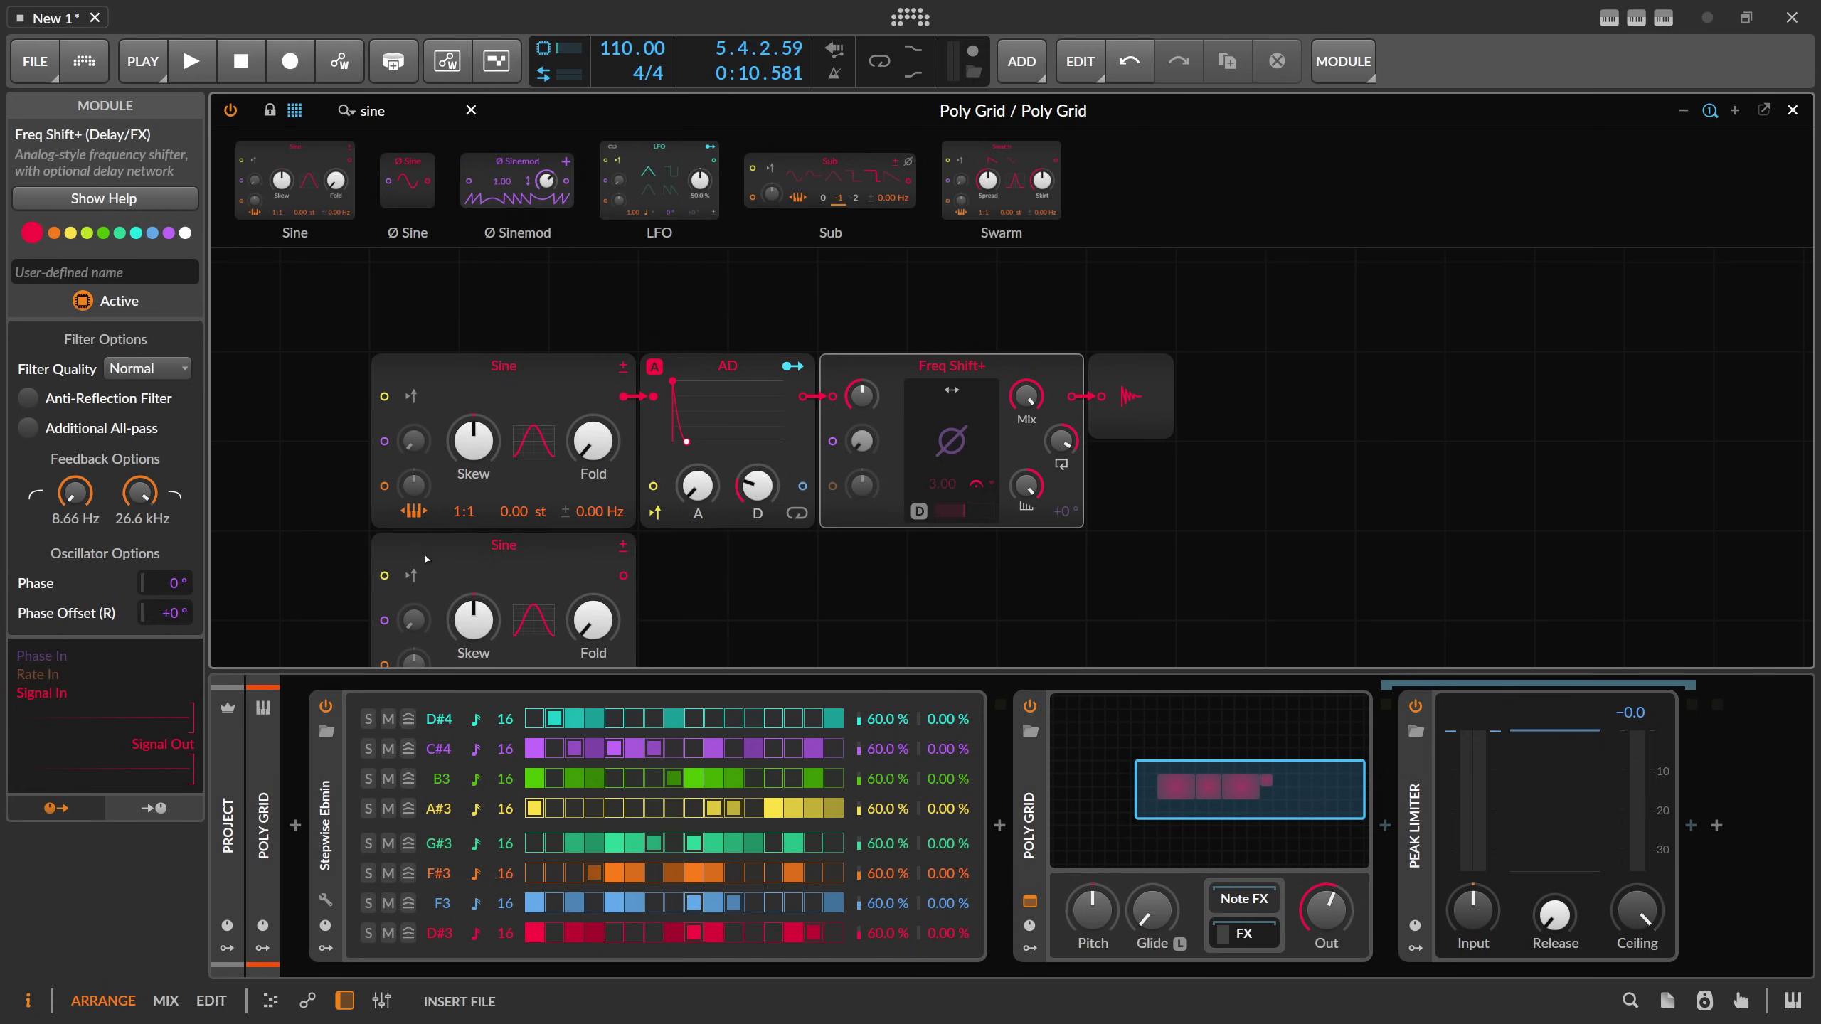
{"action": "left_click_drag", "start_coordinate": [624, 575], "coordinate": [876, 402]}
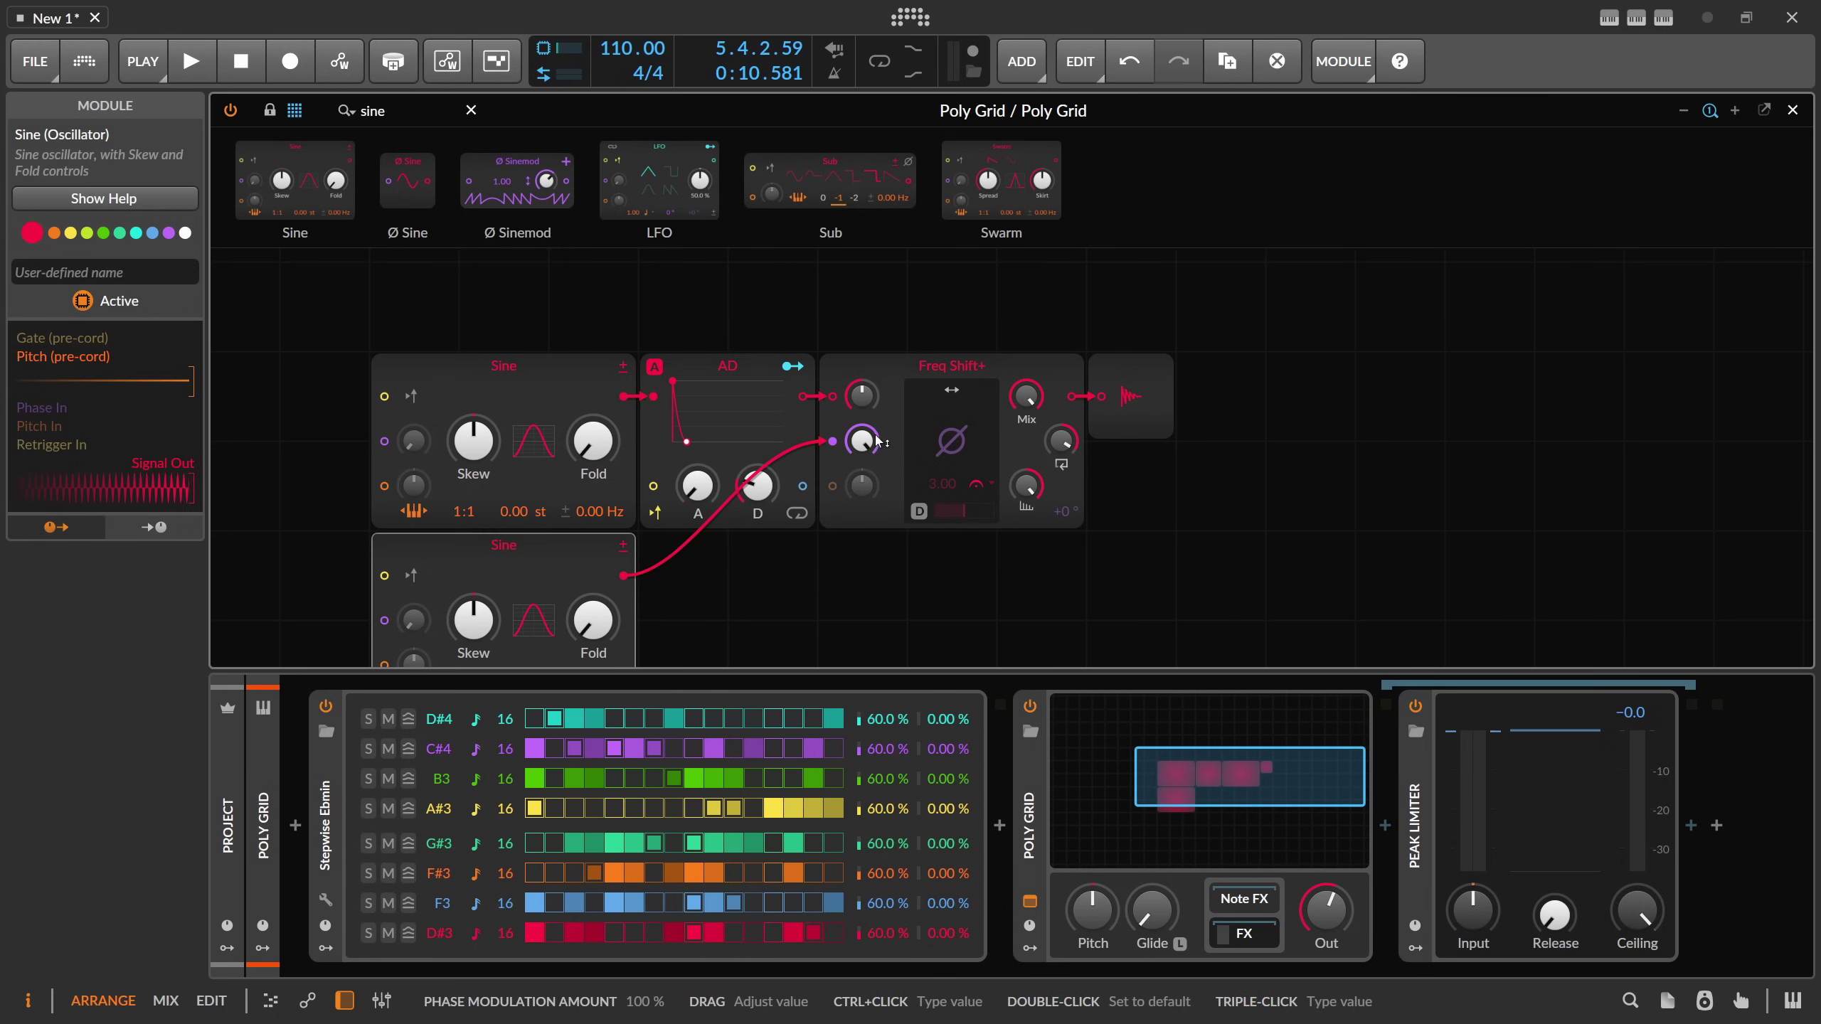
{"action": "scroll", "coordinate": [842, 527], "scroll_direction": "down", "scroll_amount": 1}
{"action": "scroll", "coordinate": [843, 527], "scroll_direction": "left", "scroll_amount": 1}
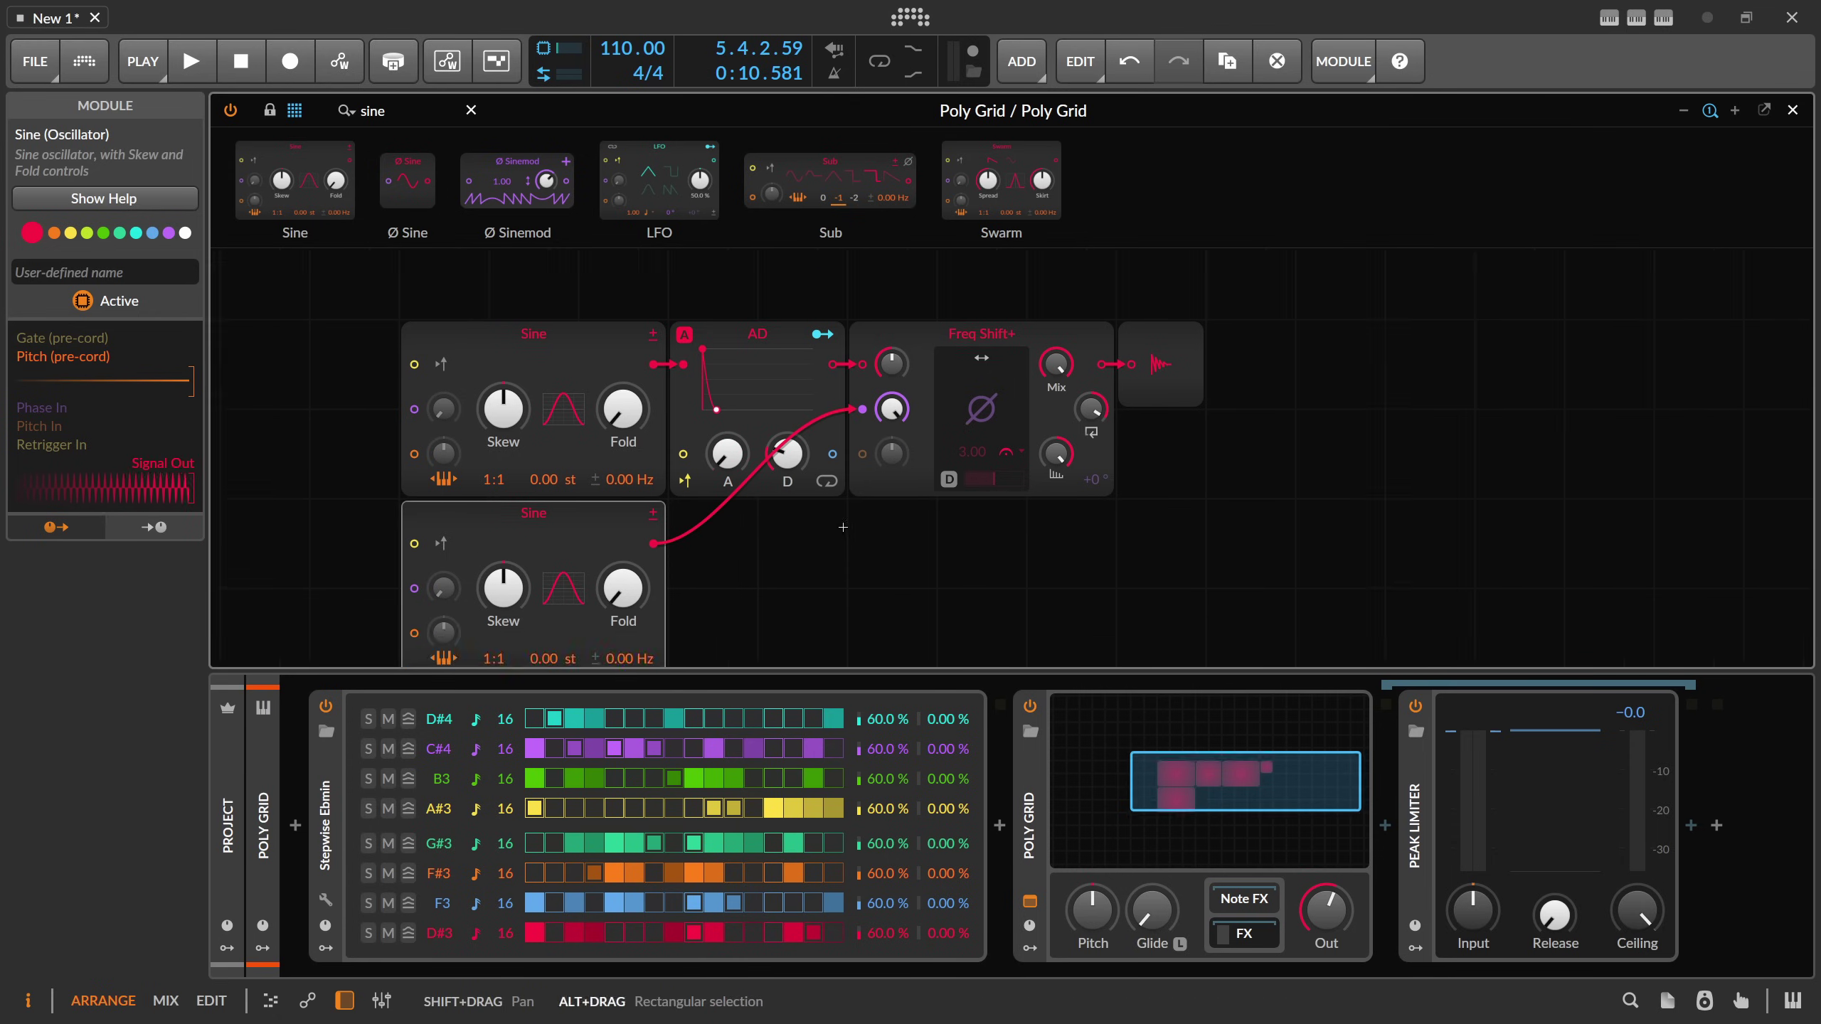
- Read the release-note passage on Hold, then reselect Freq Shift+ and recentre the grid
{"action": "key", "text": "alt+Tab"}
{"action": "left_click_drag", "start_coordinate": [640, 522], "coordinate": [816, 522]}
{"action": "left_click", "coordinate": [816, 522]}
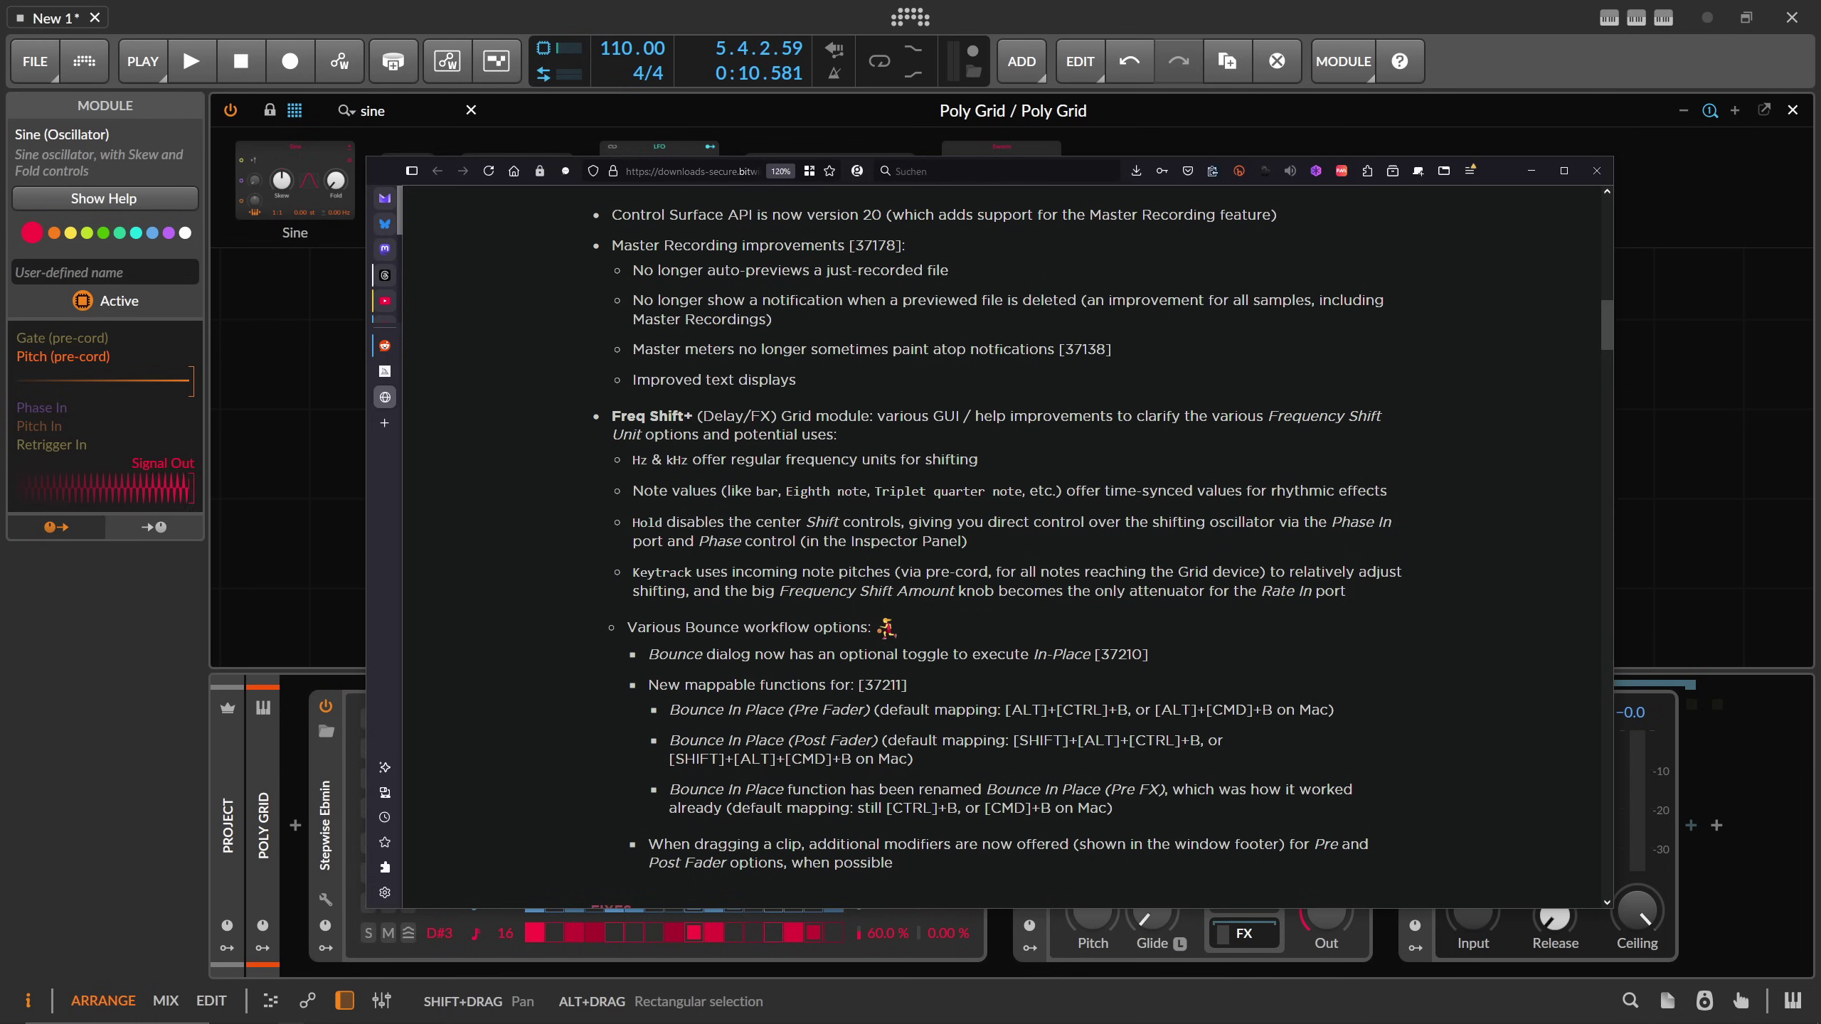
{"action": "key", "text": "alt+Tab"}
{"action": "left_click", "coordinate": [946, 356]}
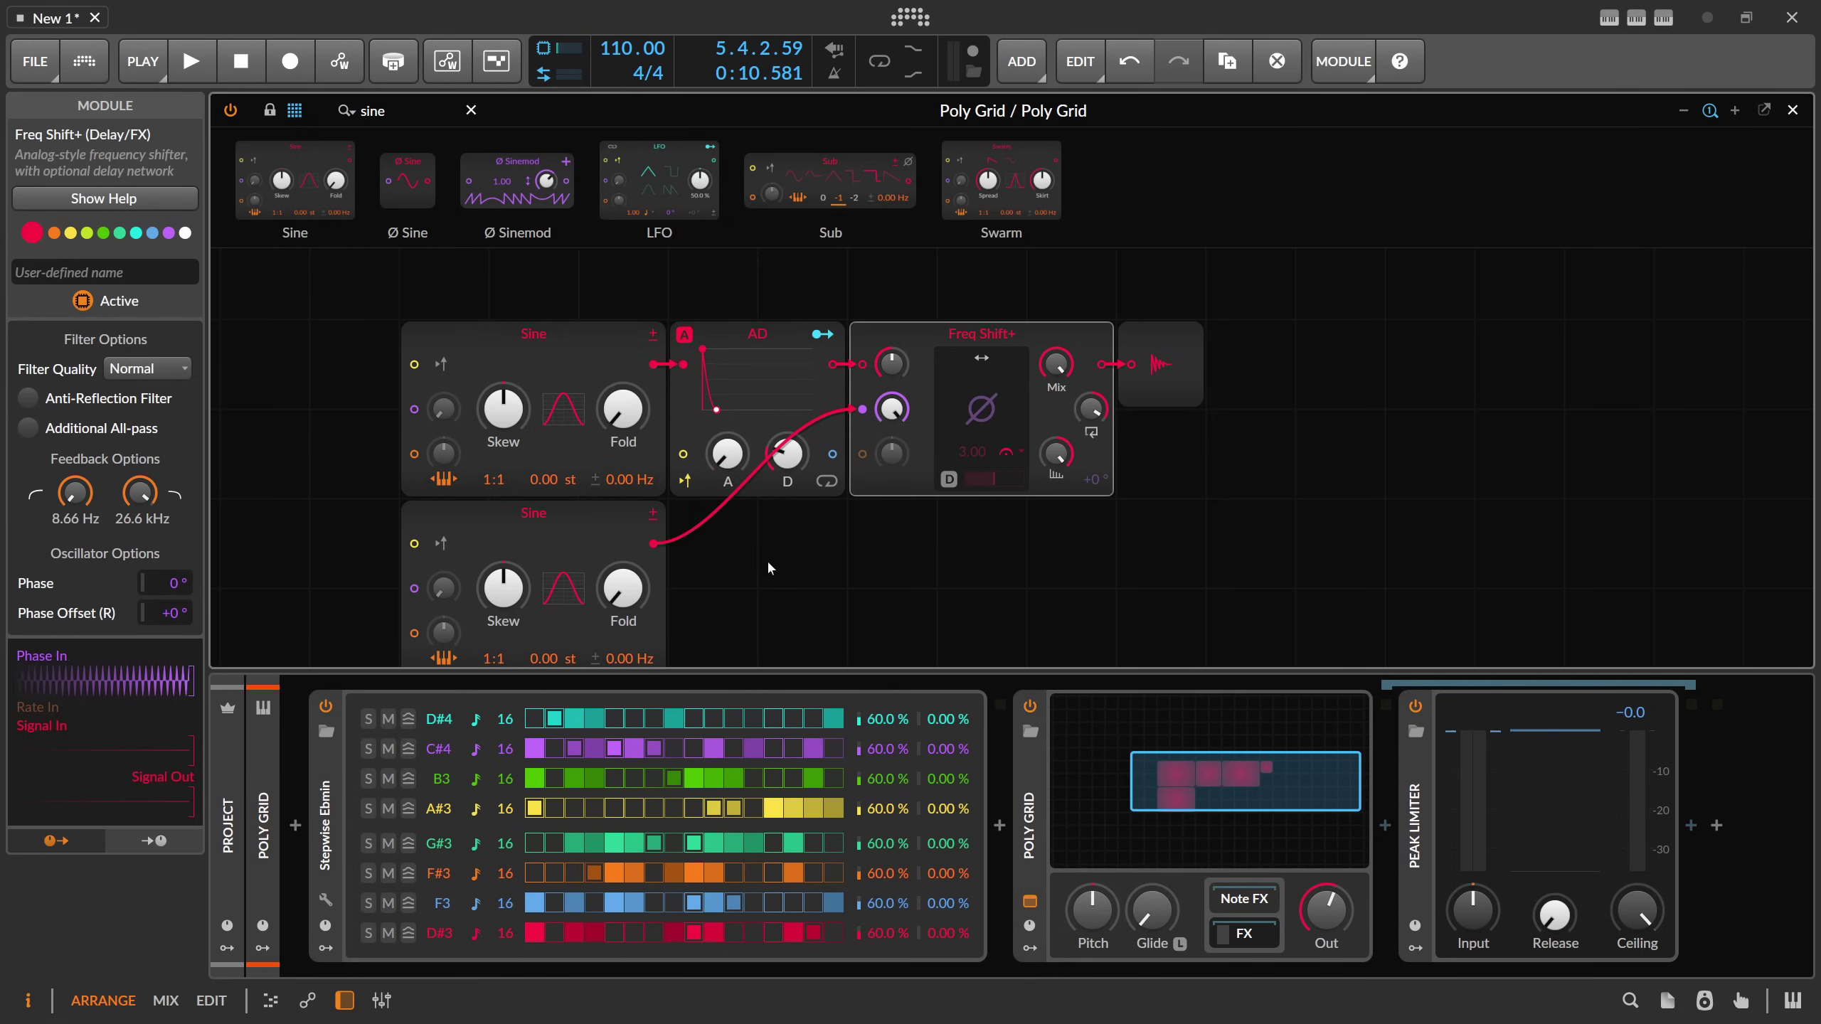
{"action": "left_click_drag", "start_coordinate": [766, 560], "coordinate": [815, 524]}
- Set the lower Sine to a 4:1 ratio and raise Freq Shift+ phase modulation to about 59%
{"action": "left_click", "coordinate": [533, 618]}
{"action": "left_click_drag", "start_coordinate": [532, 618], "coordinate": [532, 592]}
{"action": "key", "text": "space"}
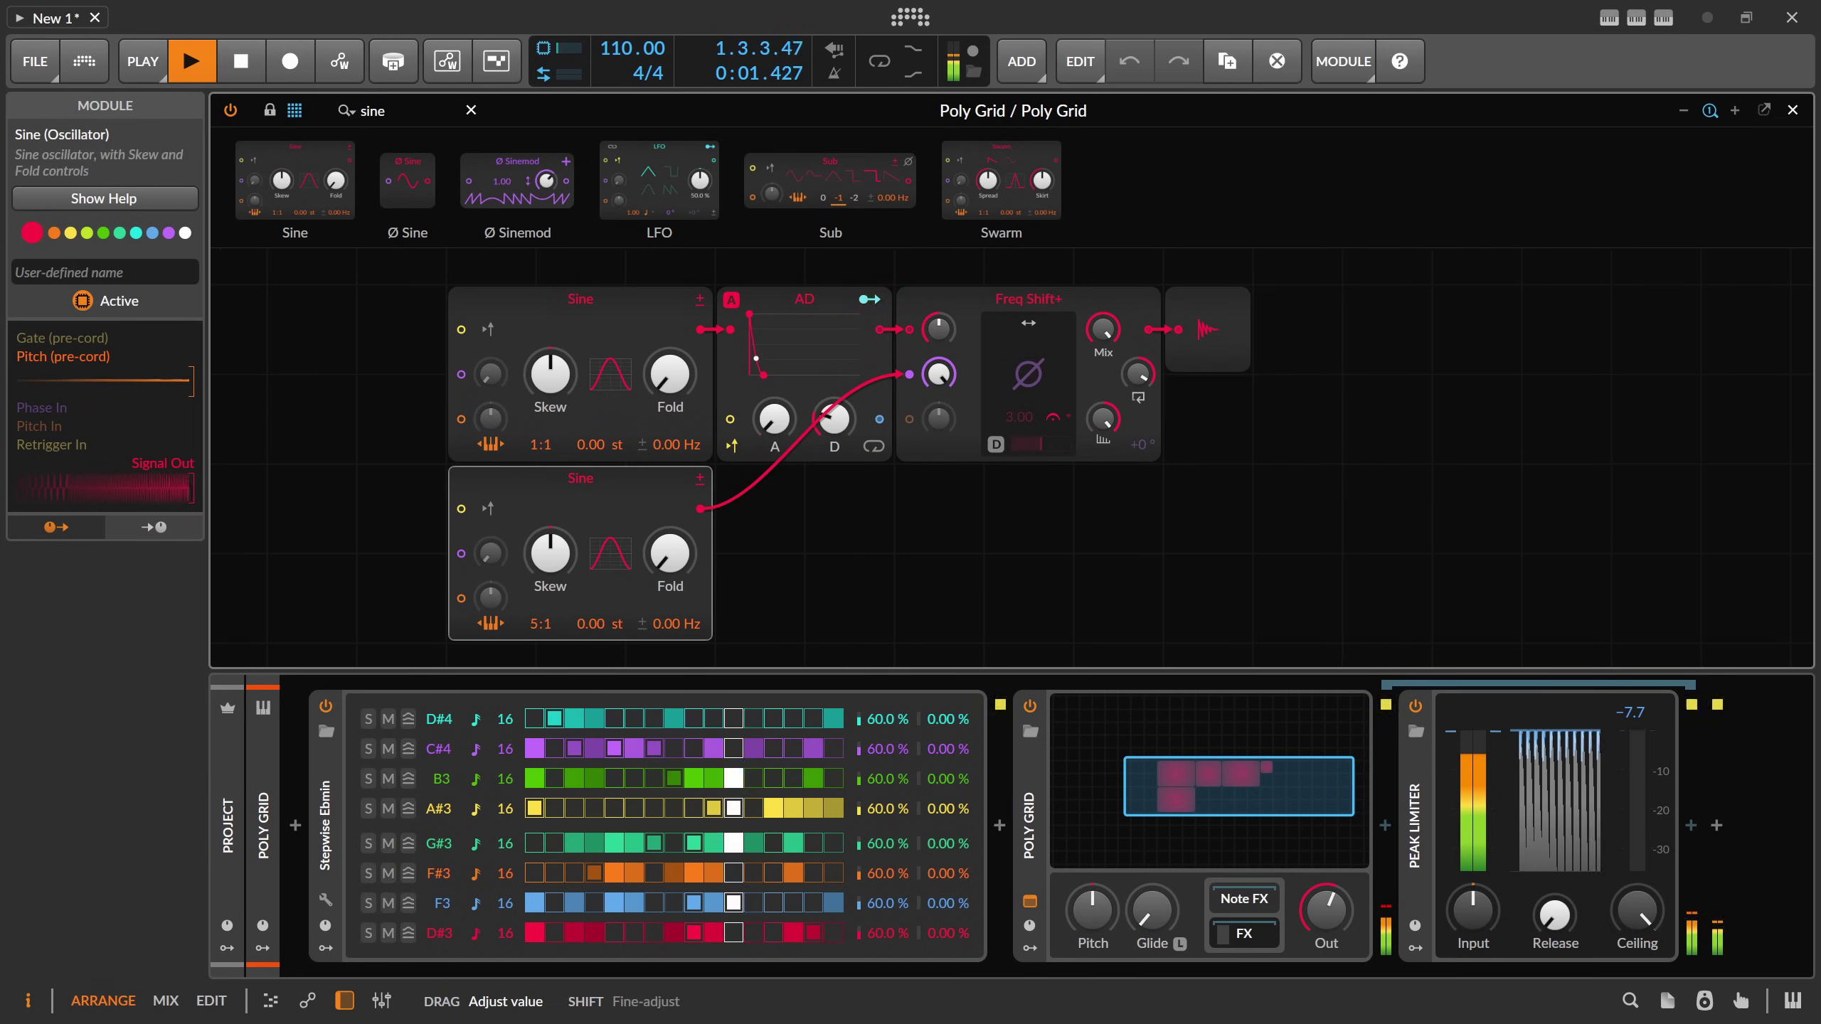
{"action": "left_click_drag", "start_coordinate": [938, 390], "coordinate": [938, 366]}
{"action": "key", "text": "space"}
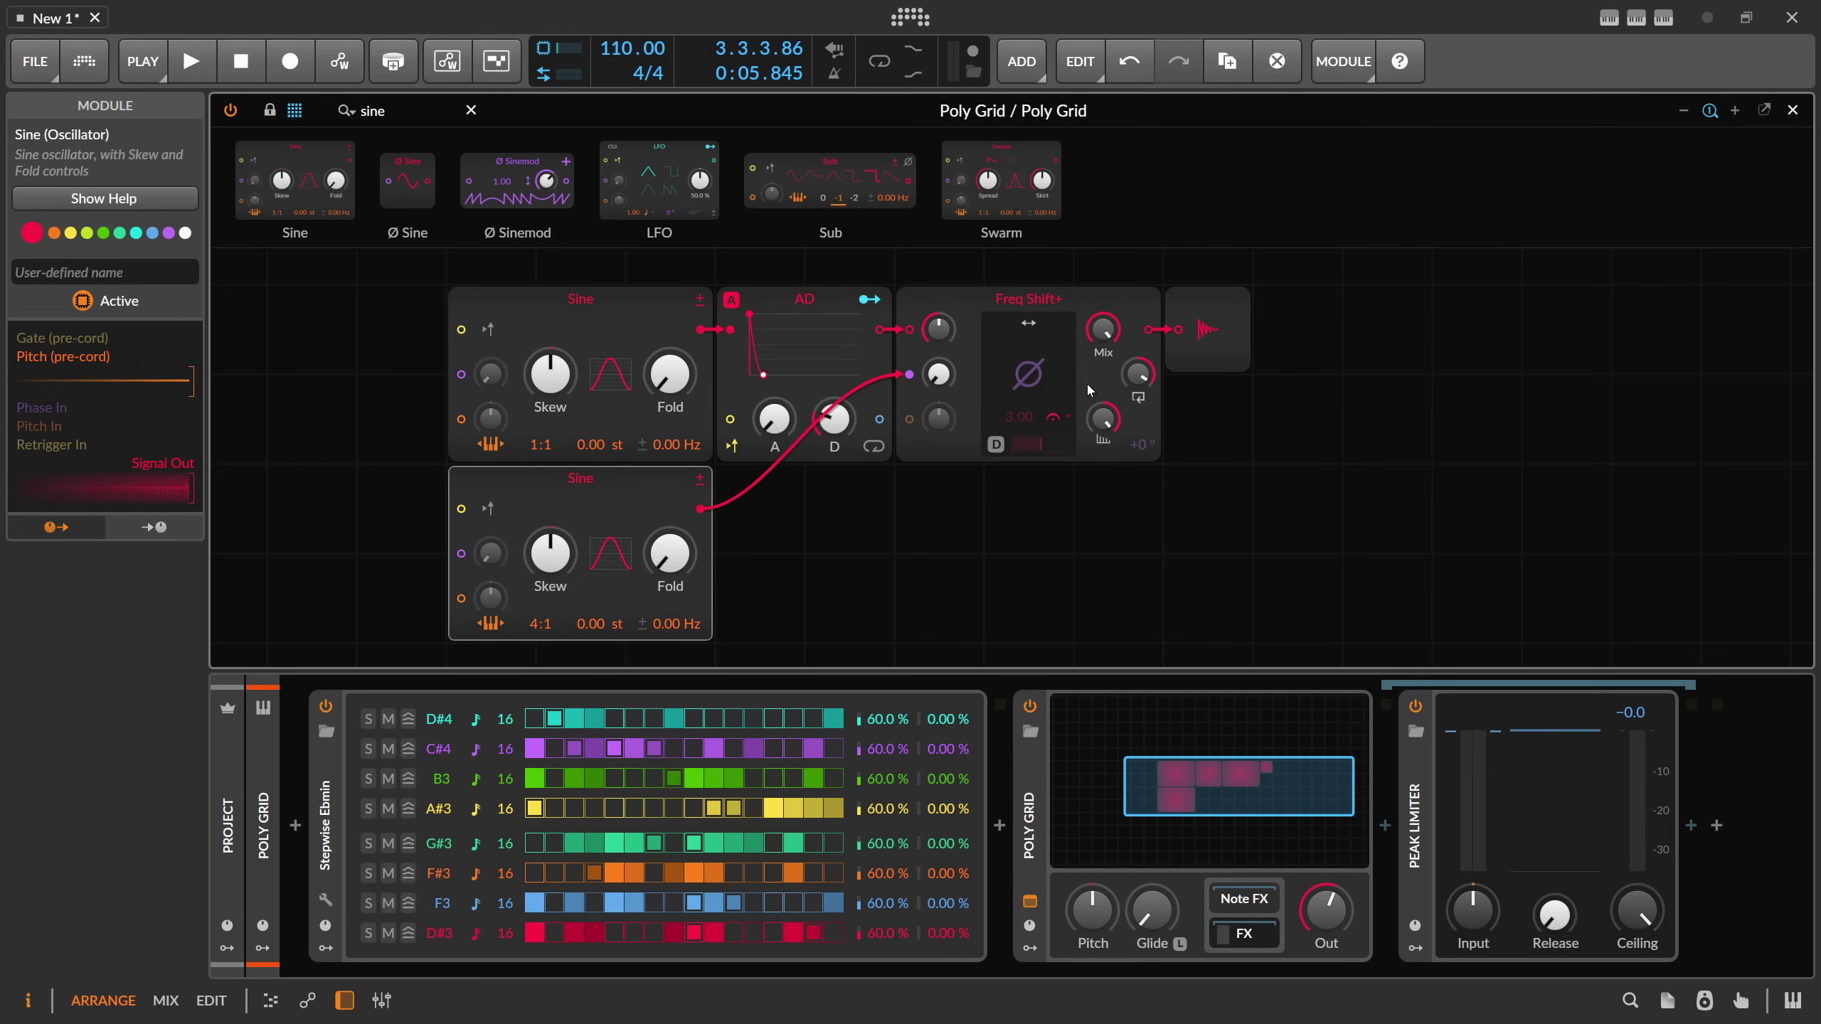
- Set the Freq Shift+ shift unit to Keytrack and reset its shift amount to 0 %
{"action": "left_click", "coordinate": [1102, 439]}
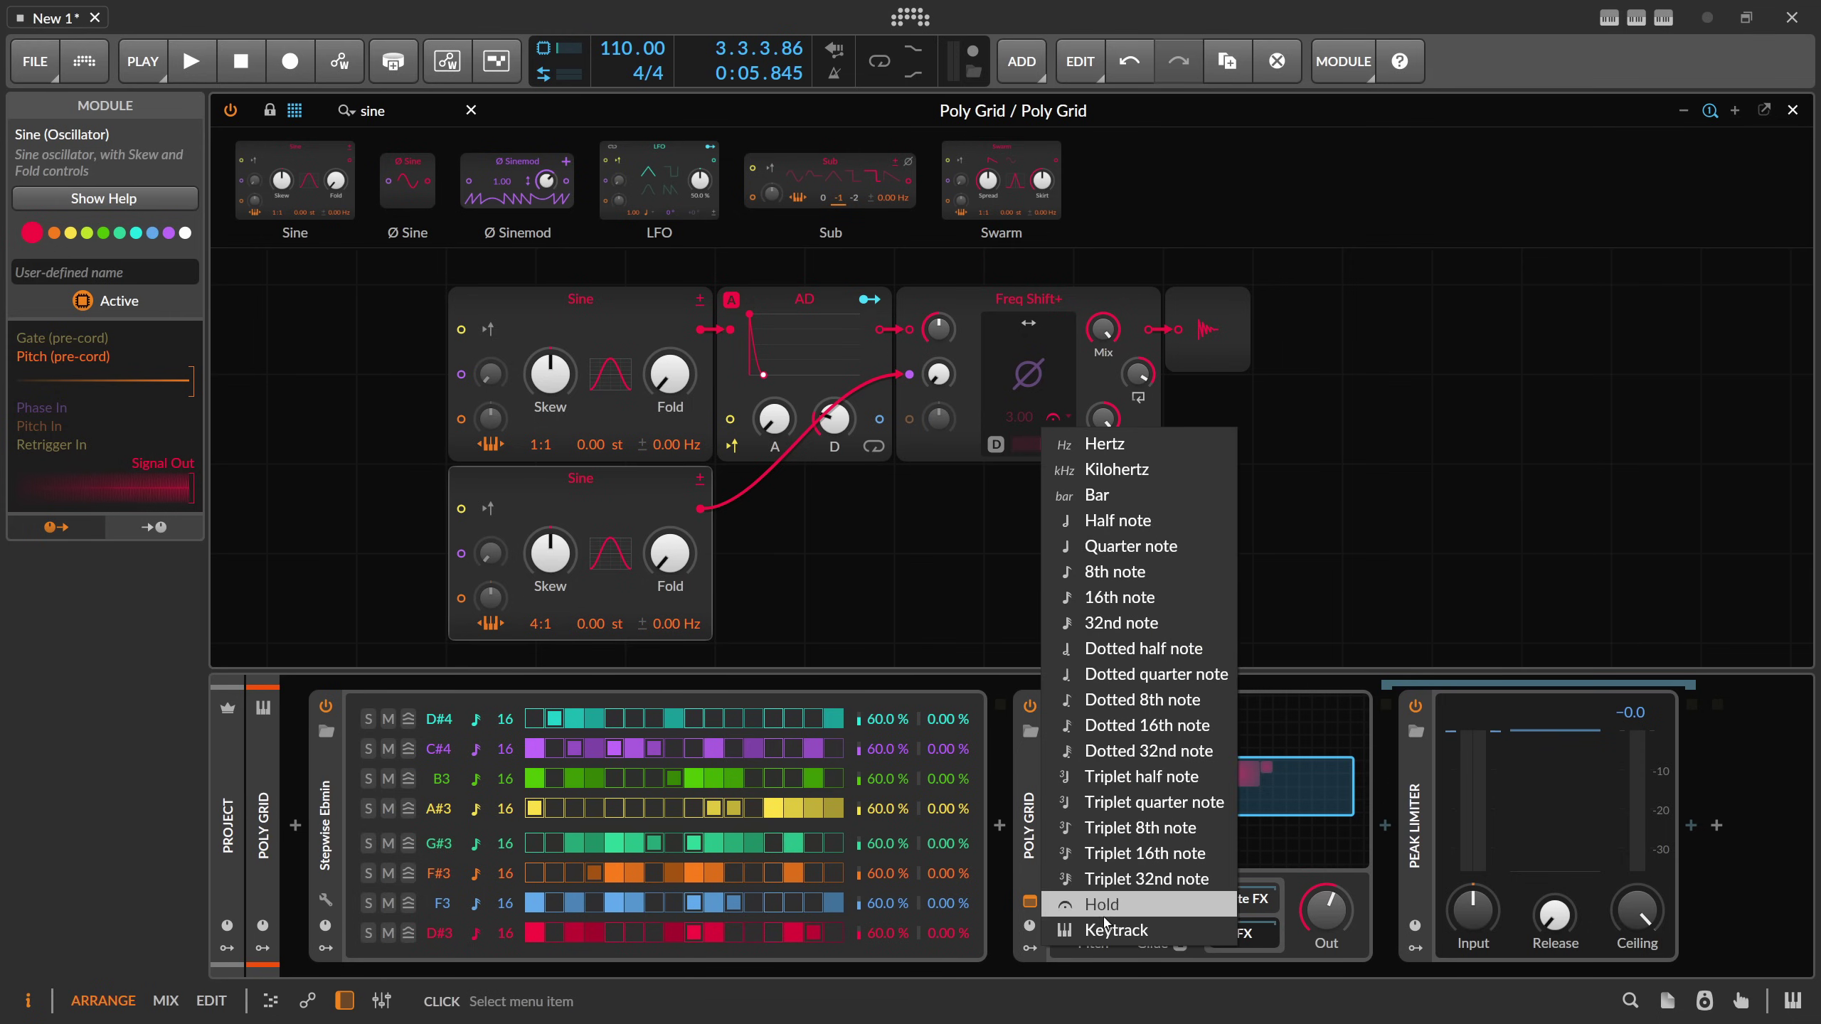
{"action": "left_click", "coordinate": [1107, 930]}
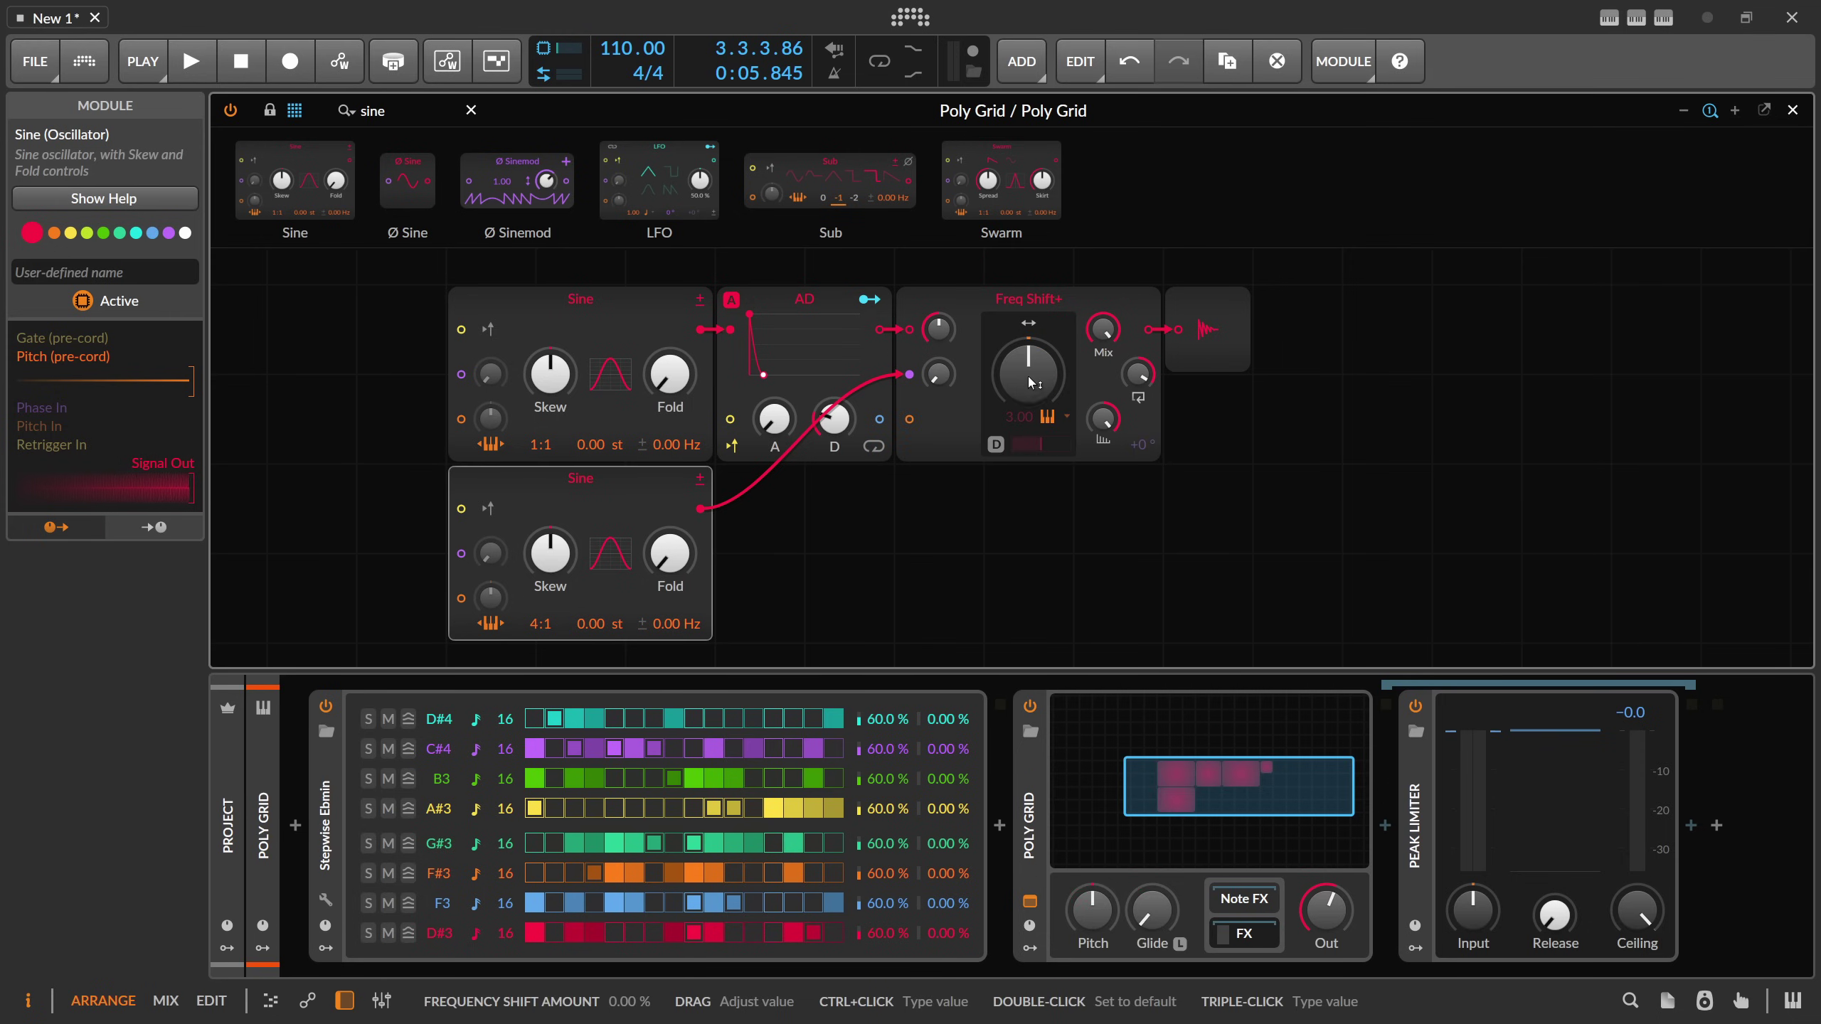
{"action": "left_click", "coordinate": [1047, 417]}
{"action": "left_click", "coordinate": [1104, 444]}
{"action": "left_click", "coordinate": [1053, 417]}
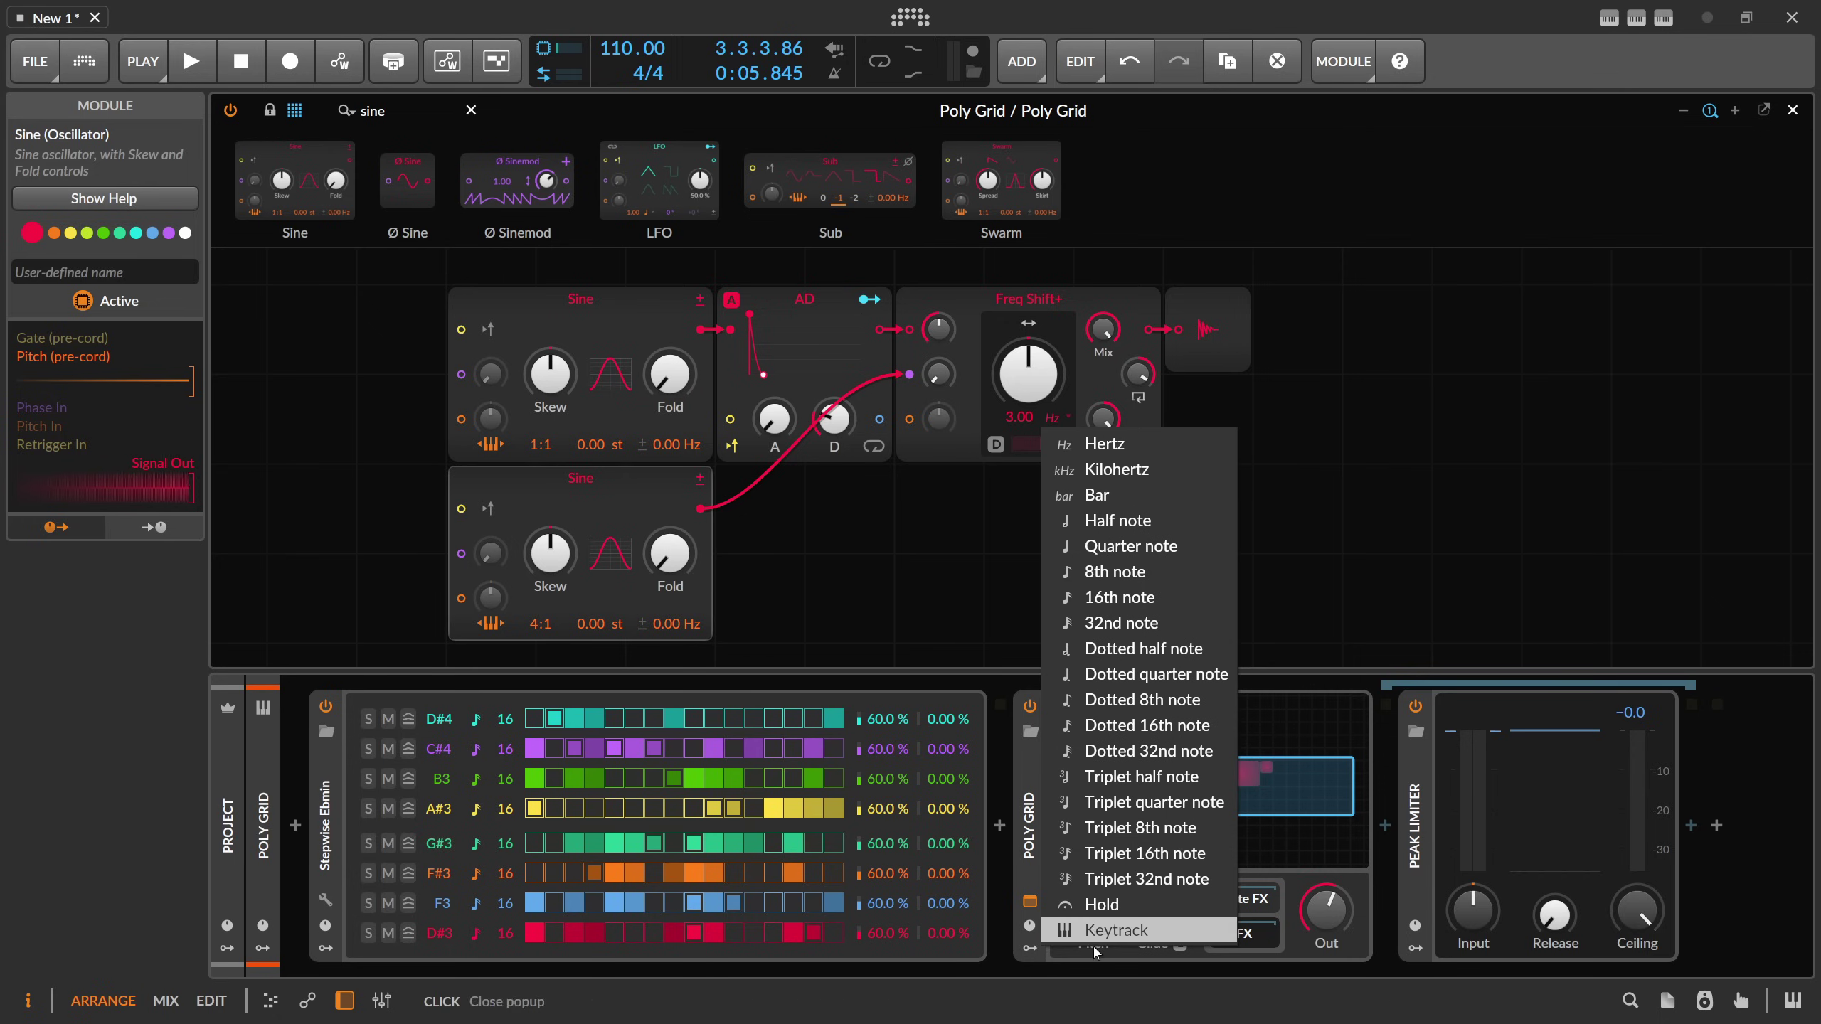
{"action": "left_click", "coordinate": [1111, 930]}
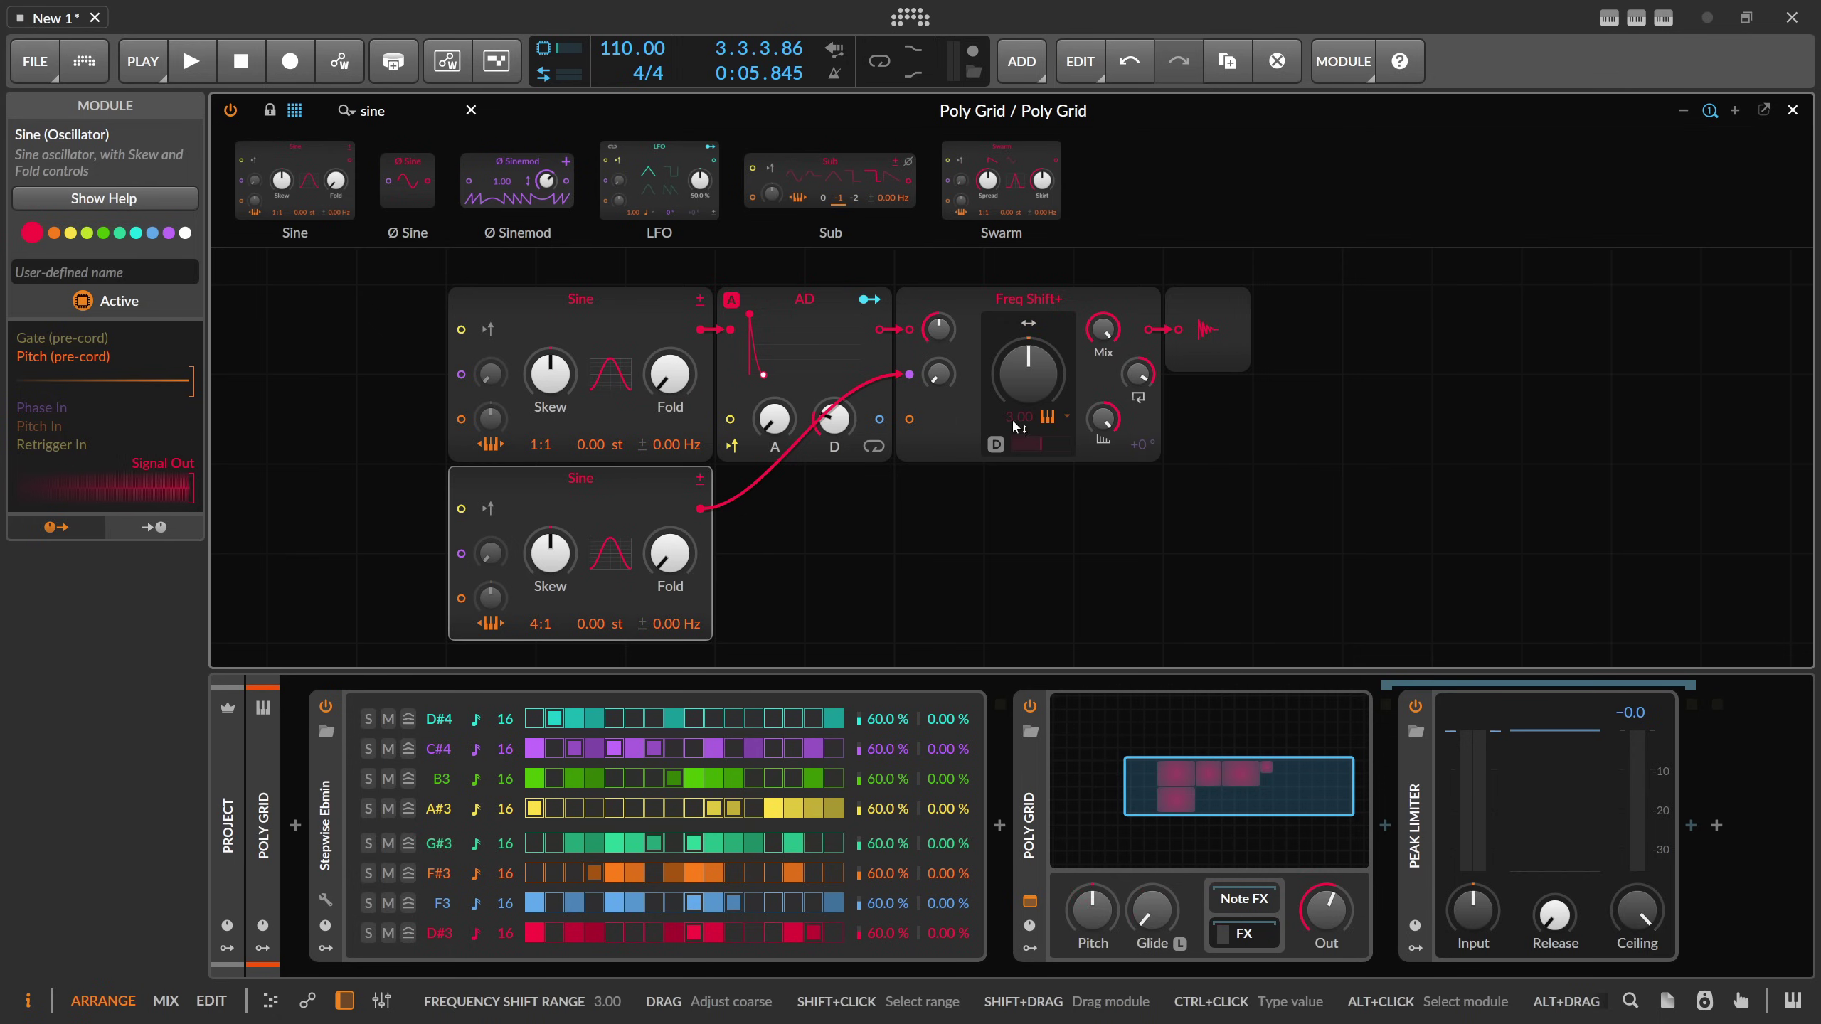
{"action": "mouse_move", "coordinate": [1031, 377]}
{"action": "left_mouse_down"}
{"action": "mouse_move", "coordinate": [1032, 445]}
{"action": "mouse_move", "coordinate": [1035, 376]}
{"action": "left_mouse_up"}
{"action": "double_click", "coordinate": [1034, 378]}
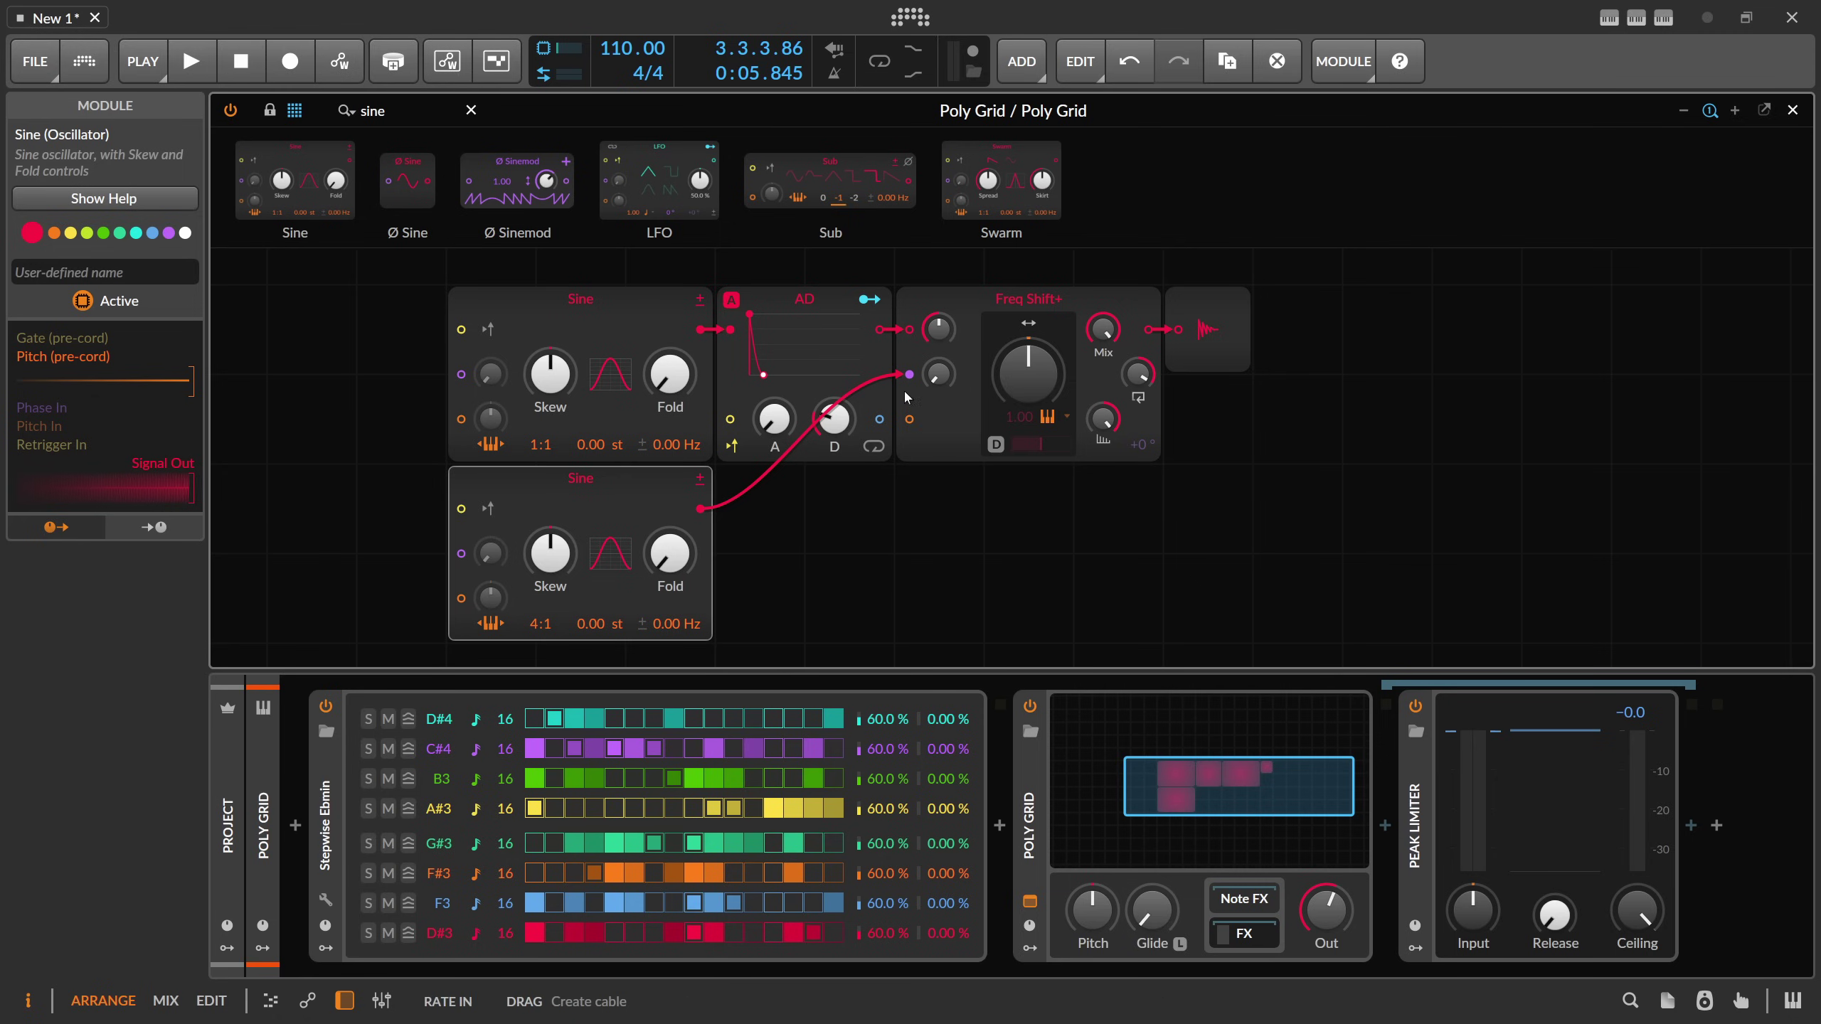
- Unpatch the lower Sine from Freq Shift+, keep Keytrack units, and set the shift amount to 100 %
{"action": "left_click_drag", "start_coordinate": [907, 399], "coordinate": [914, 429]}
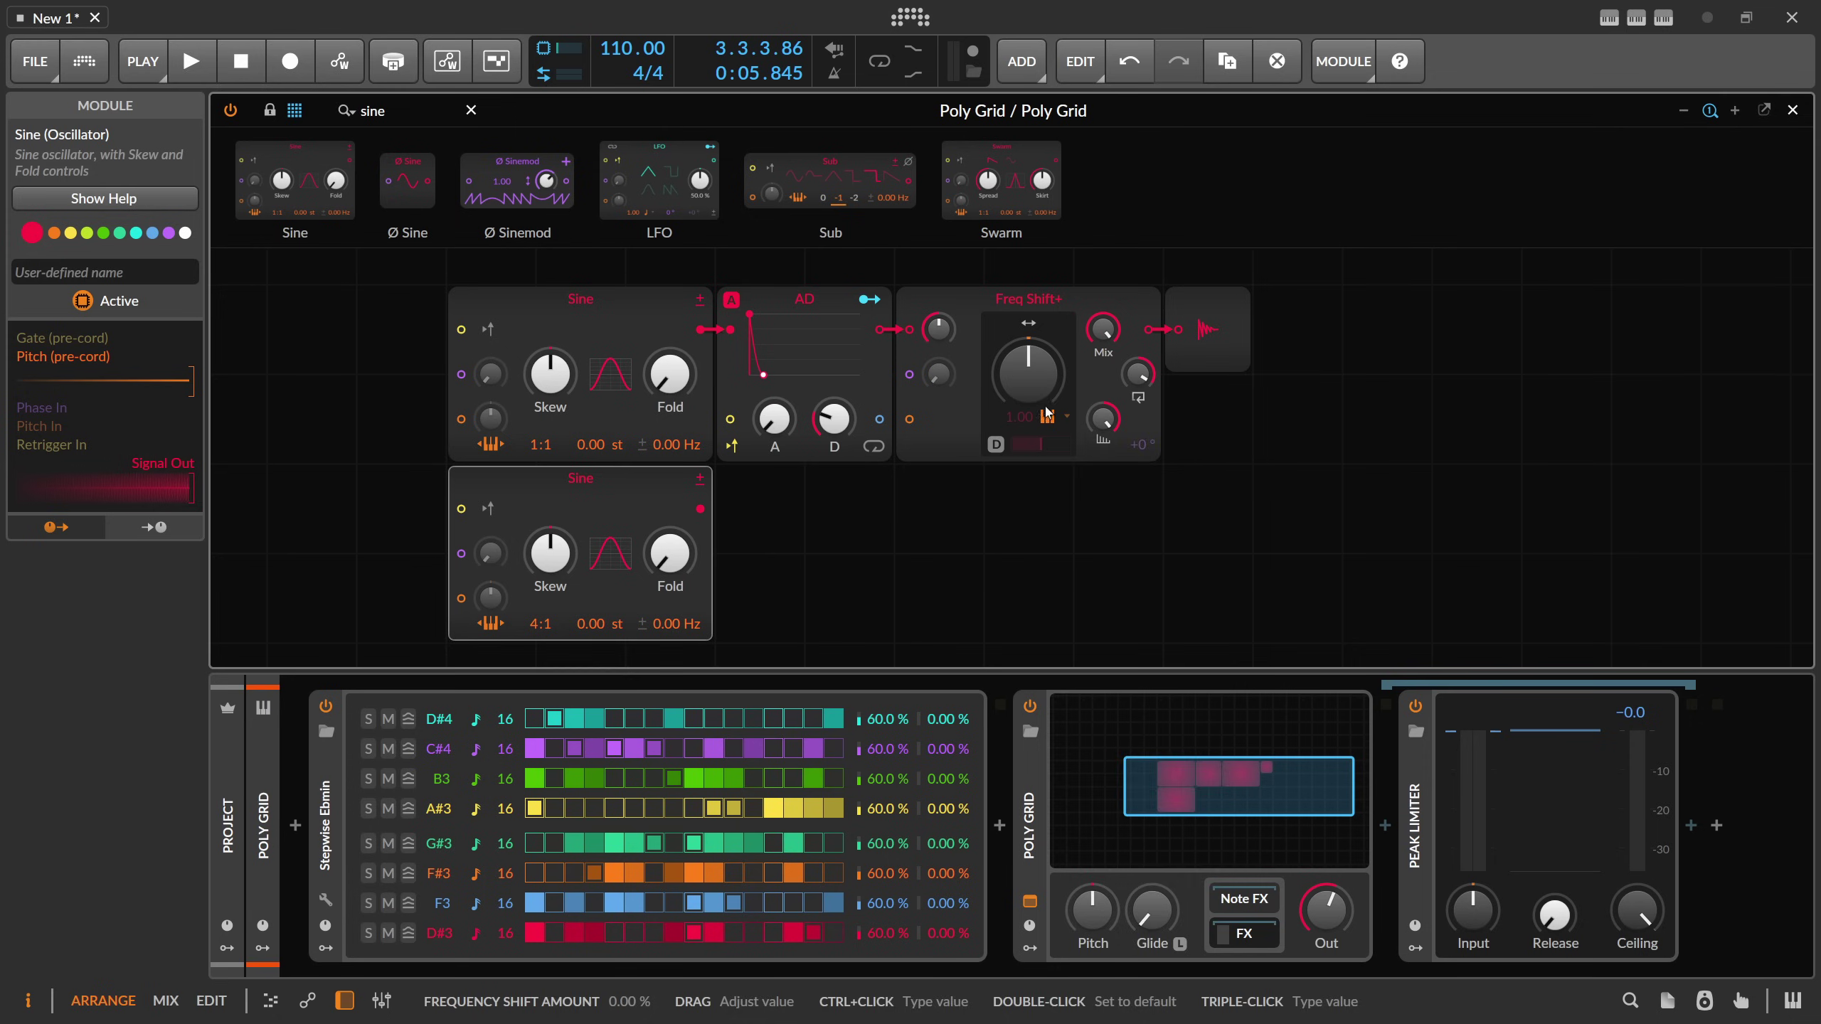
{"action": "left_click", "coordinate": [1067, 416]}
{"action": "left_click", "coordinate": [1050, 443]}
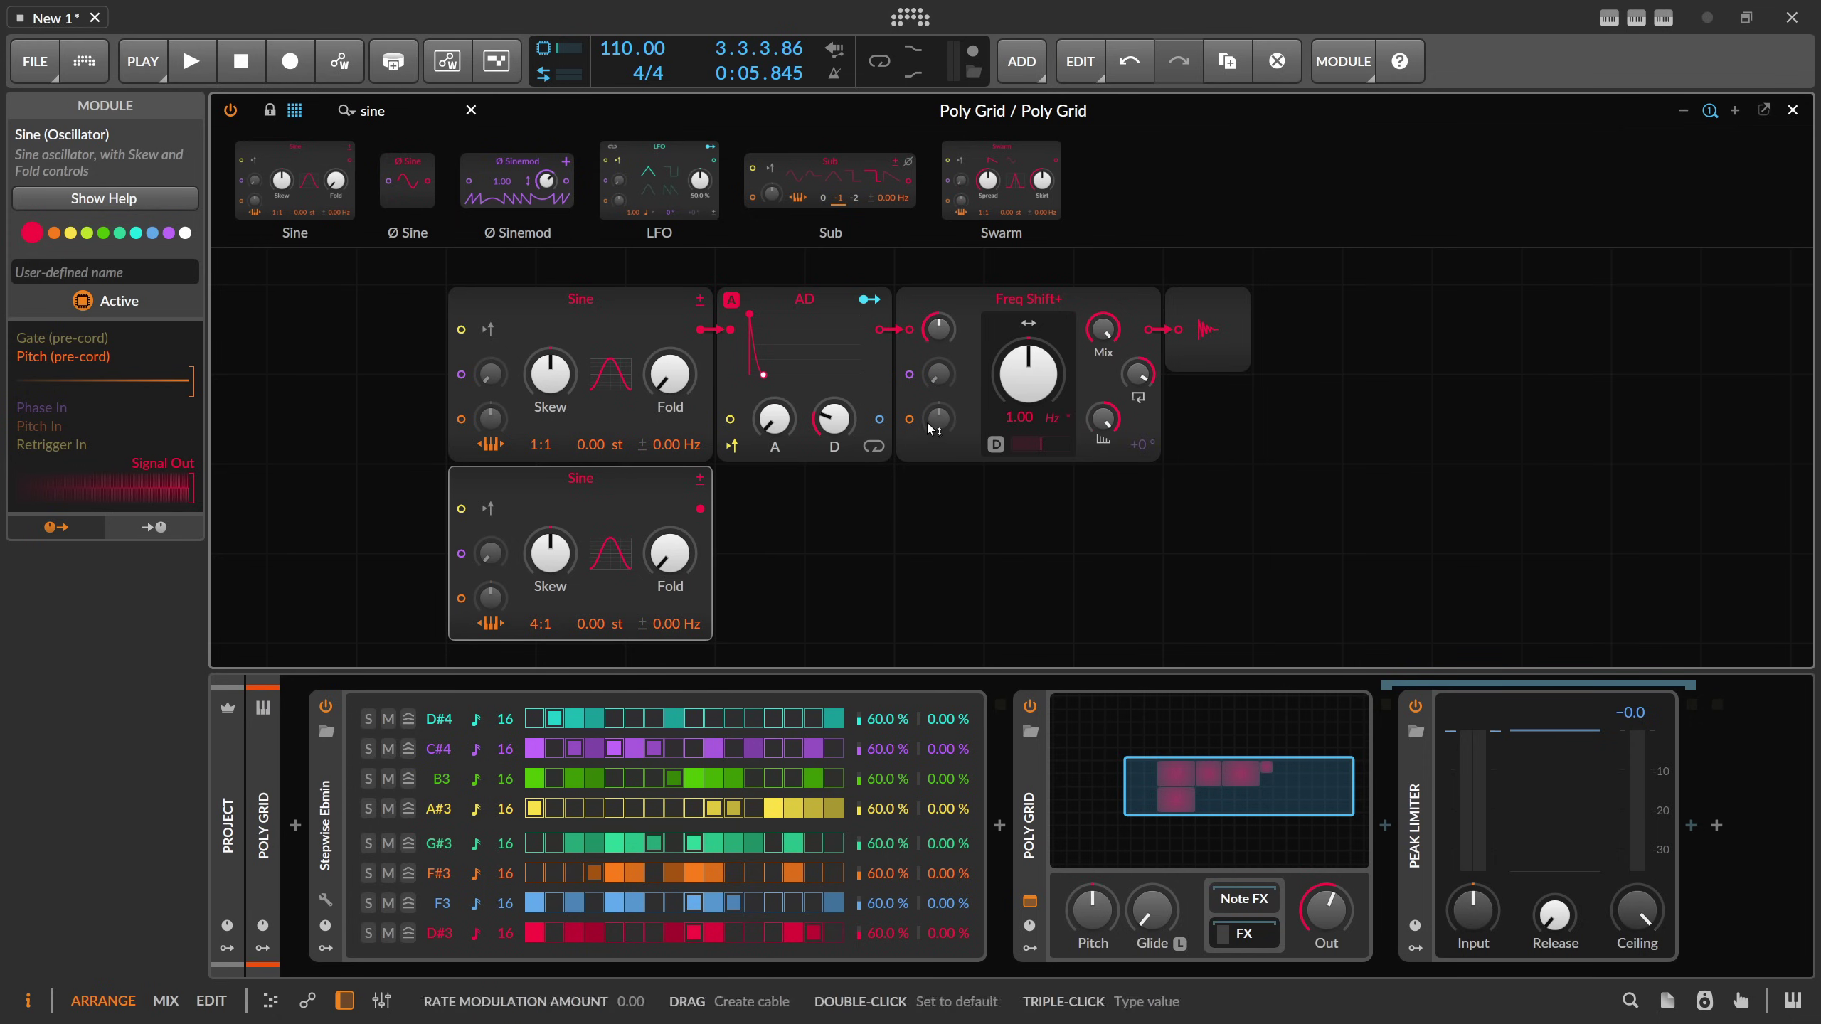
{"action": "left_click", "coordinate": [1054, 421]}
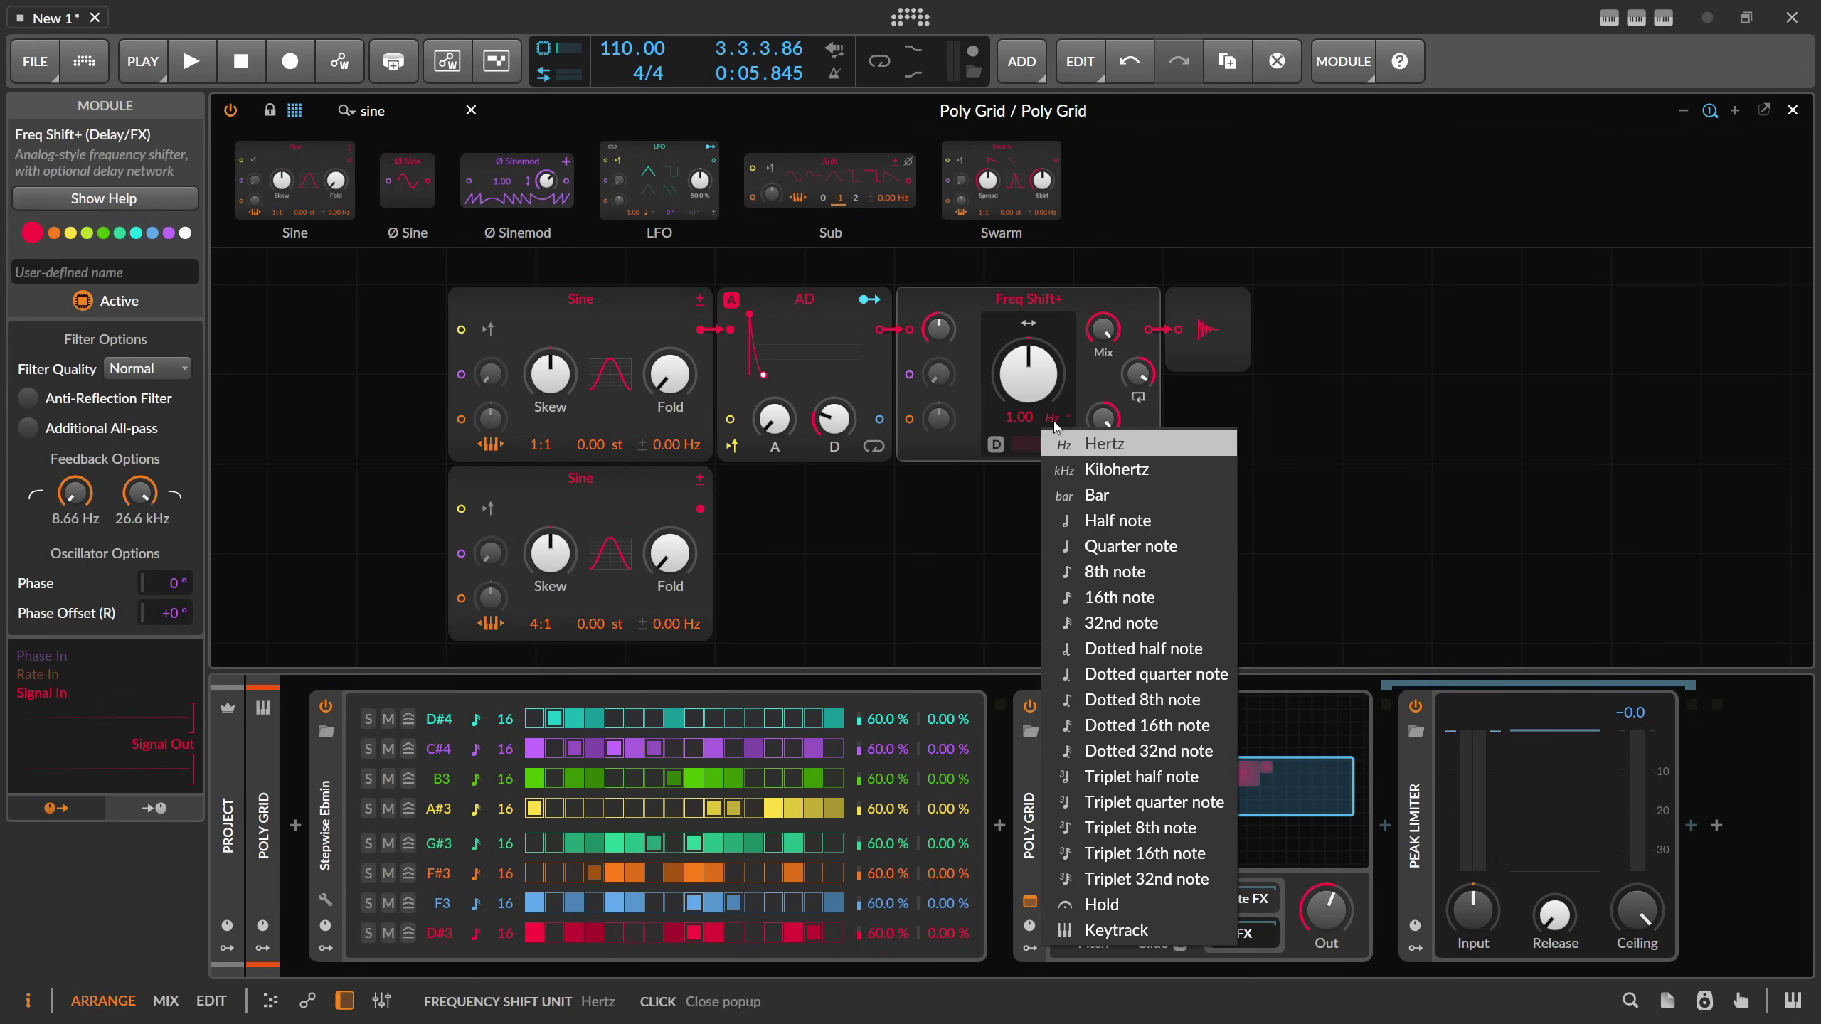
{"action": "left_click", "coordinate": [1107, 929]}
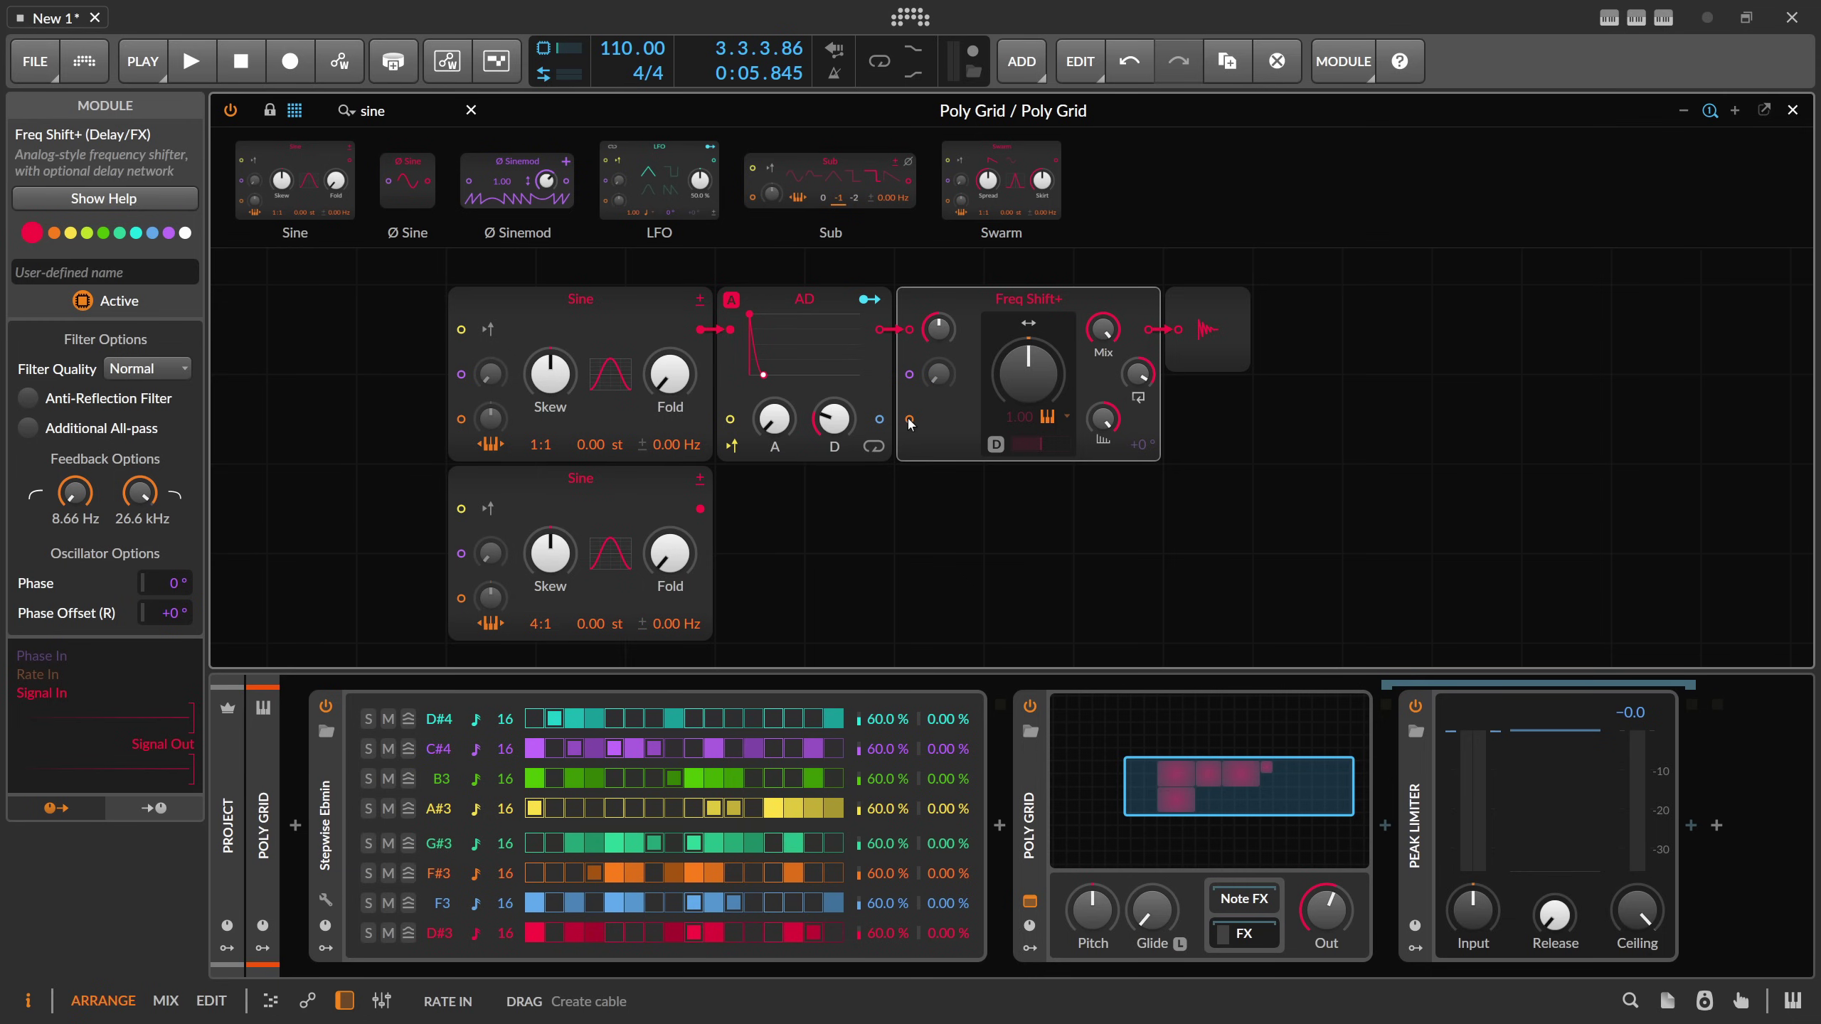
{"action": "mouse_move", "coordinate": [1027, 371]}
{"action": "left_mouse_down"}
{"action": "mouse_move", "coordinate": [1028, 474]}
{"action": "mouse_move", "coordinate": [1040, 391]}
{"action": "left_mouse_up"}
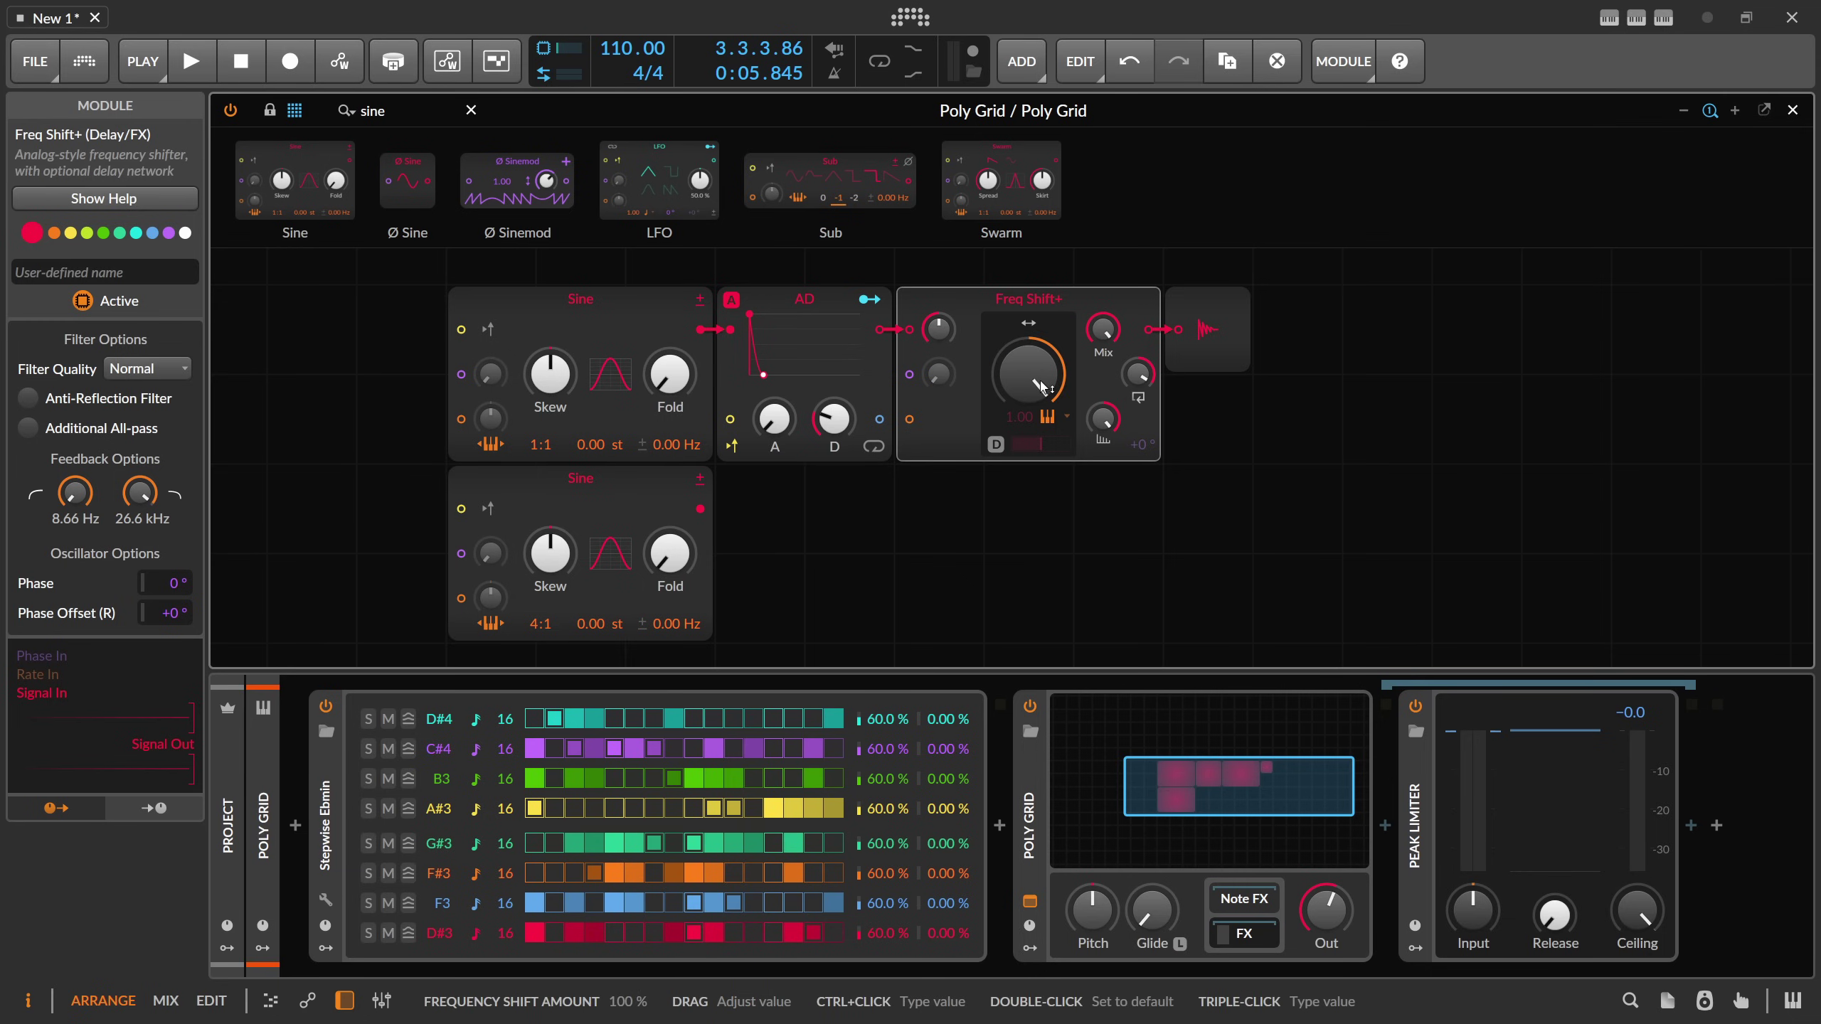
- Highlight the Freq Shift+ Keytrack explanation in the Firefox release notes, then return to Bitwig
{"action": "key", "text": "alt+Tab"}
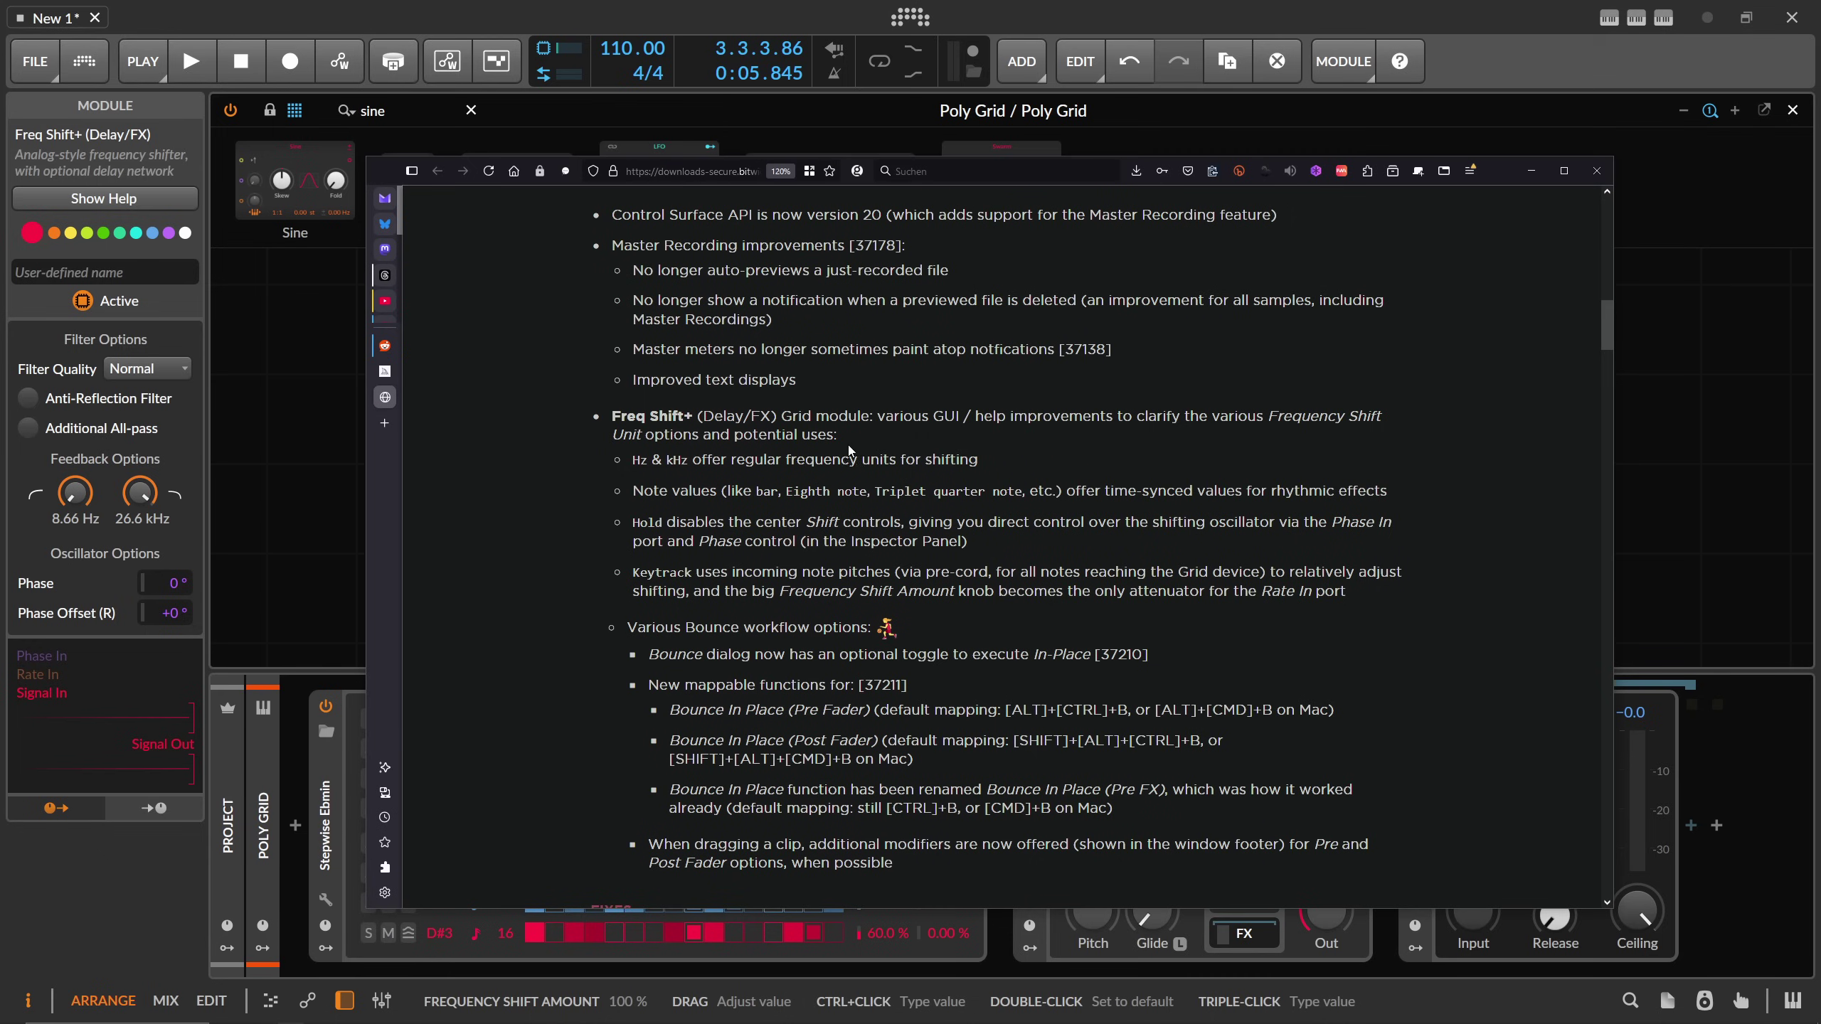
{"action": "left_click_drag", "start_coordinate": [634, 571], "coordinate": [1254, 572]}
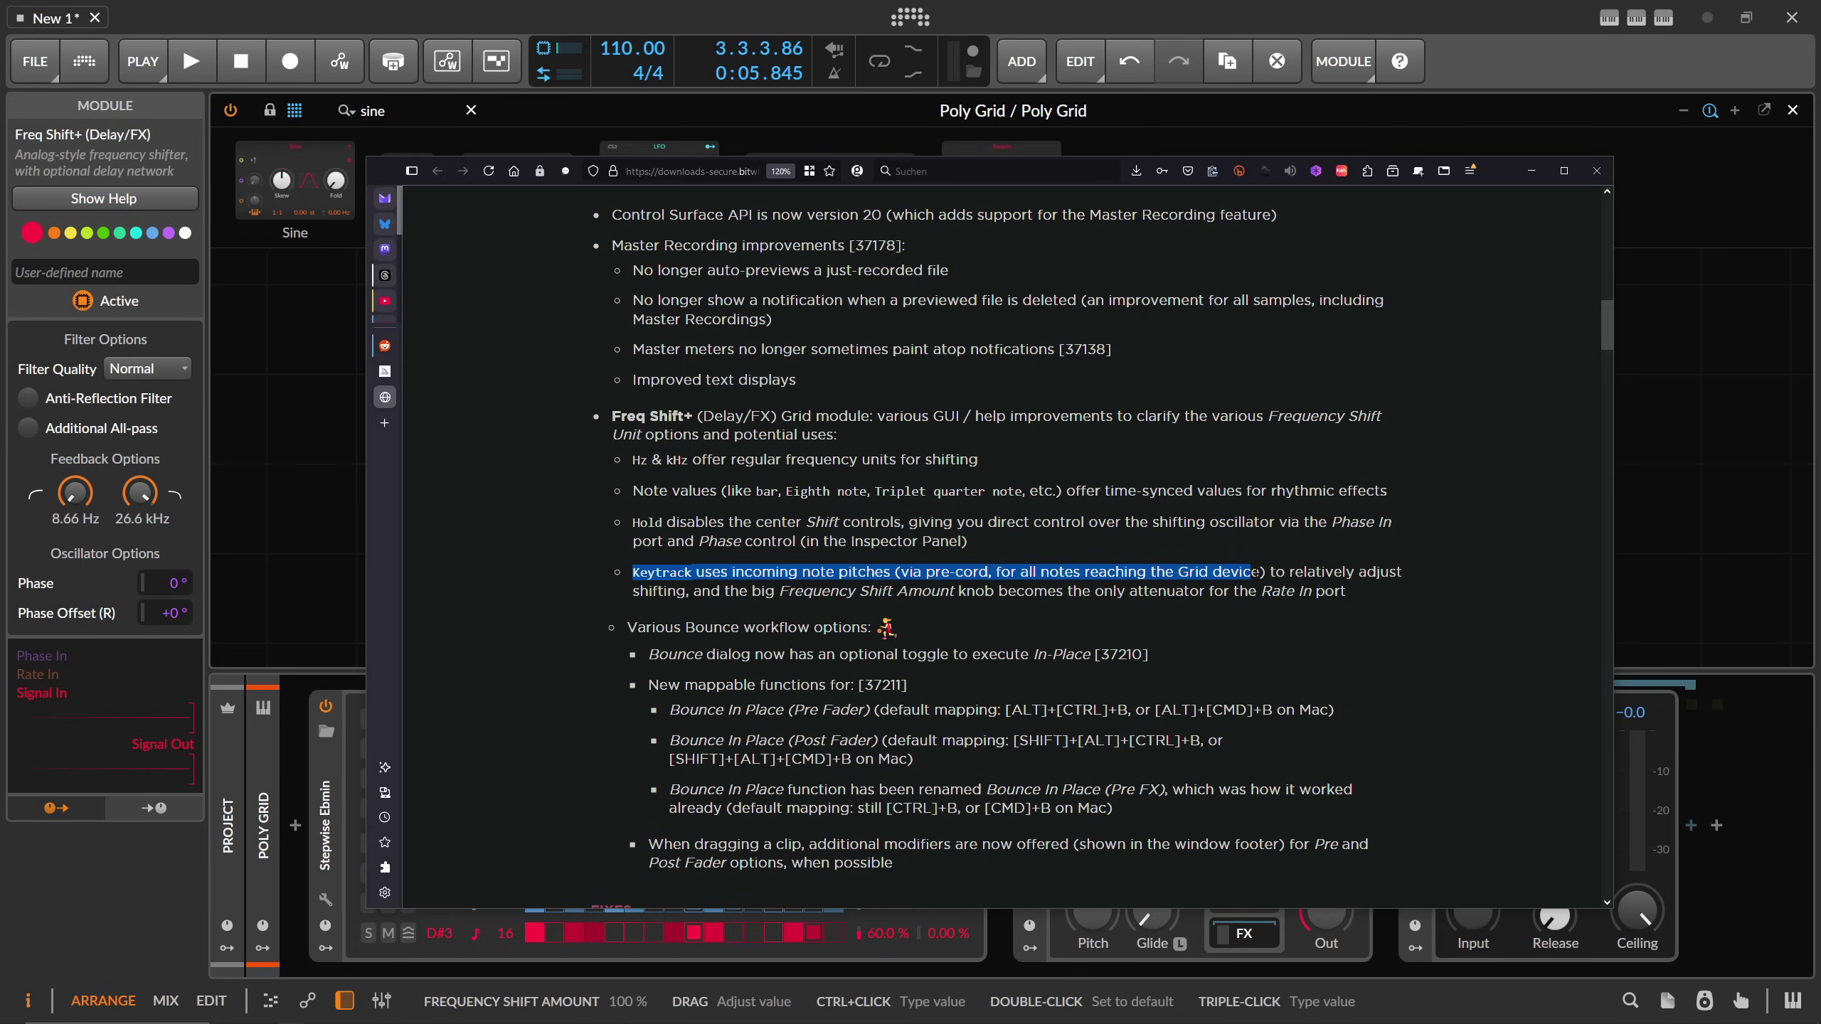
{"action": "key", "text": "alt+Tab"}
- Check the Freq Shift+ unit dropdown, leave it on Keytrack, and bring the release notes forward
{"action": "left_click", "coordinate": [1048, 419]}
{"action": "left_click", "coordinate": [1048, 420]}
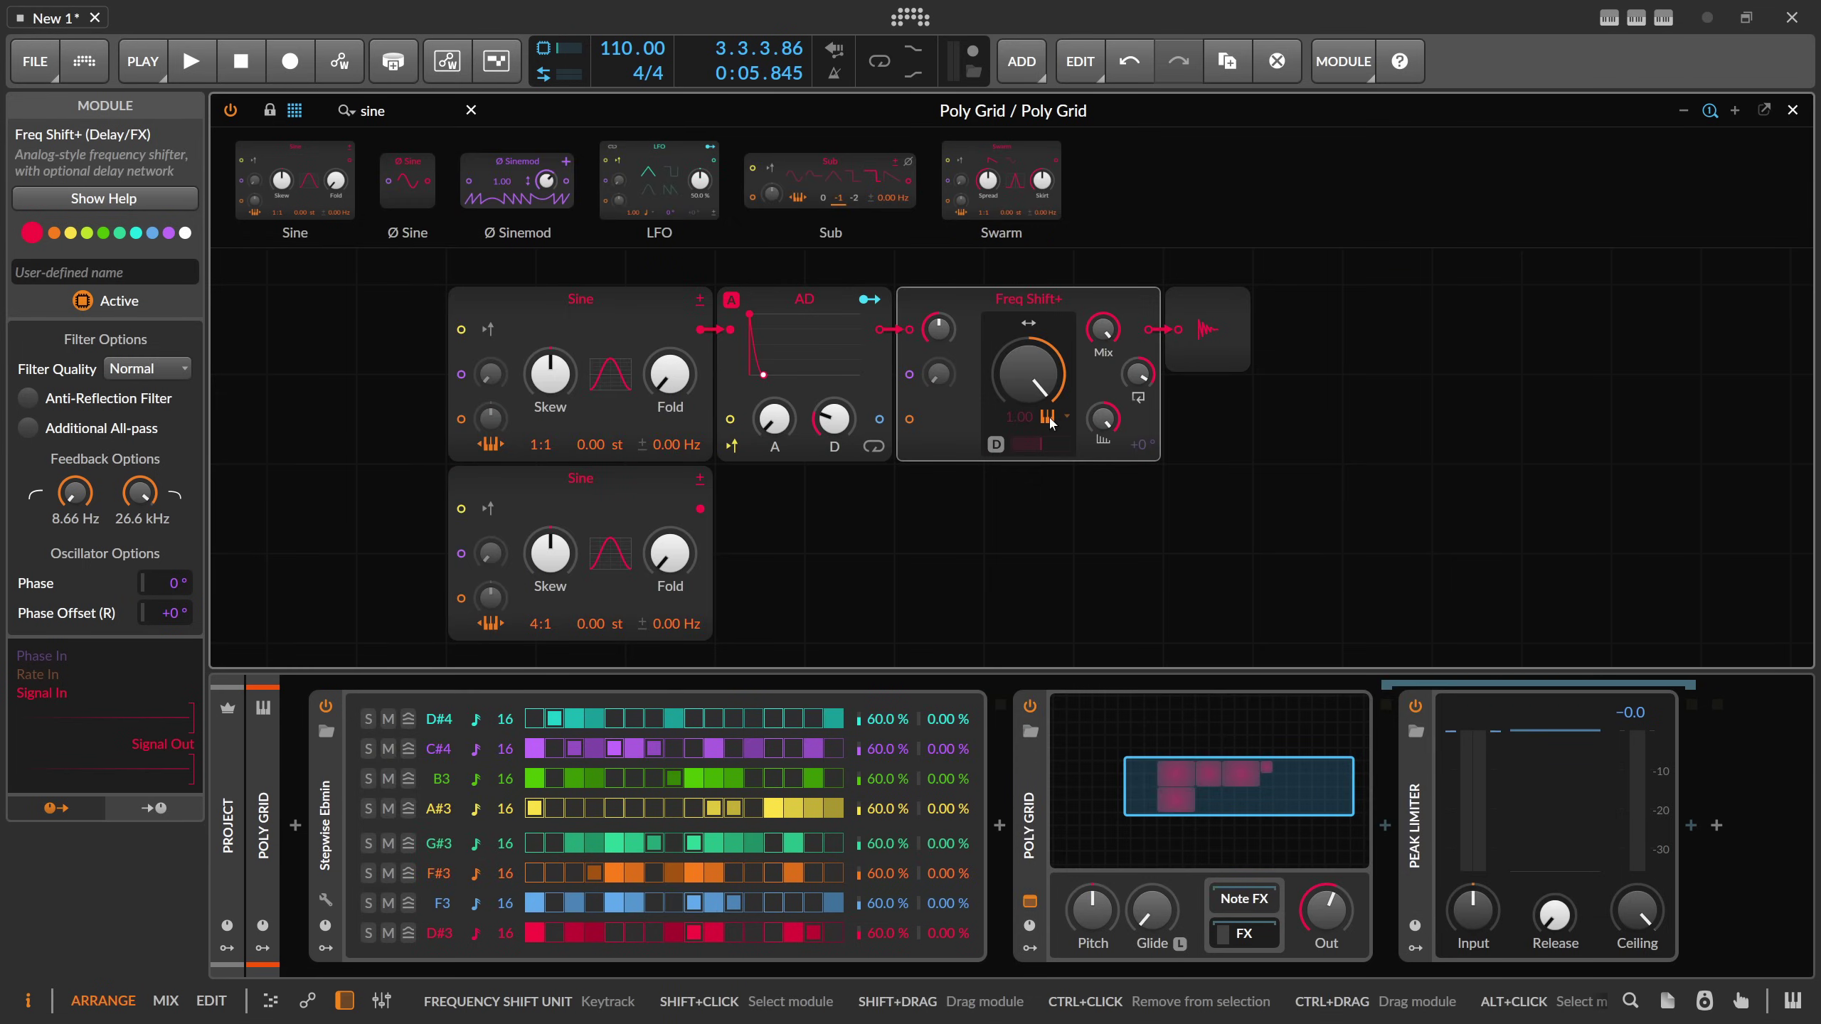
{"action": "key", "text": "alt+Tab"}
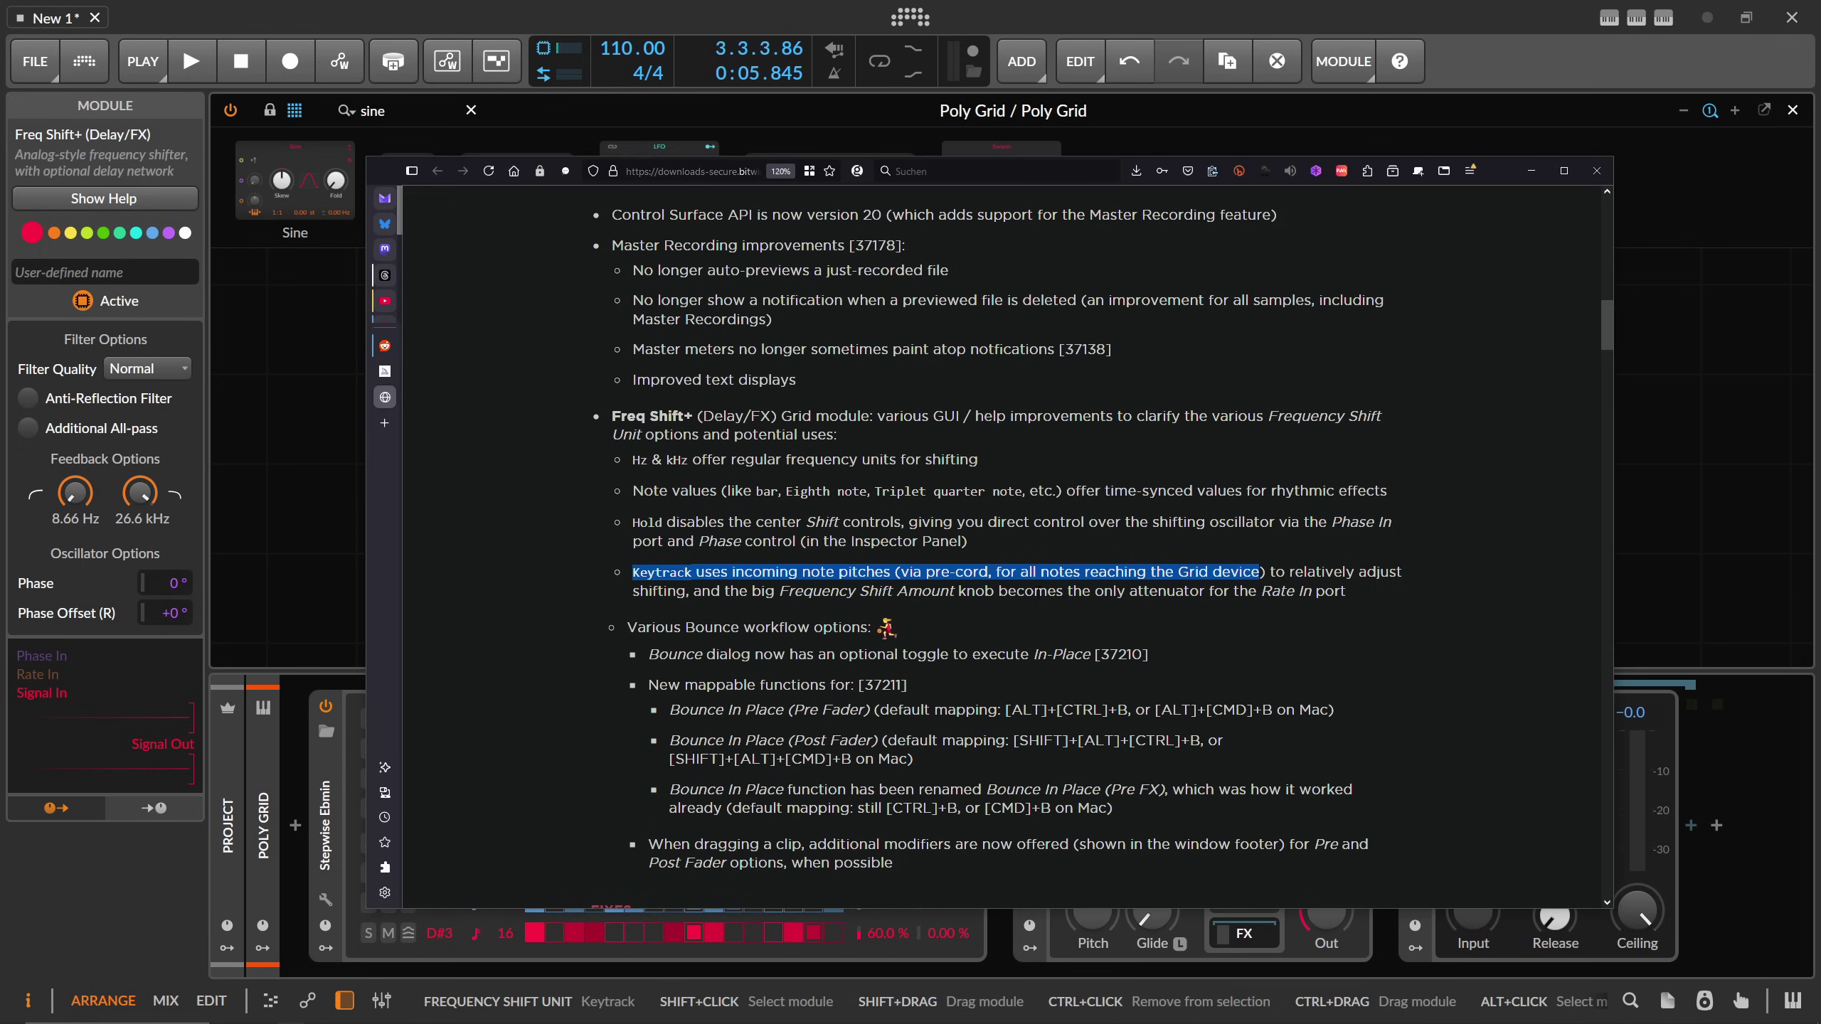
- Back in Bitwig, try a lower Sine to Rate In cable, undo it, and search modules for 'pitch'
{"action": "key", "text": "alt+Tab"}
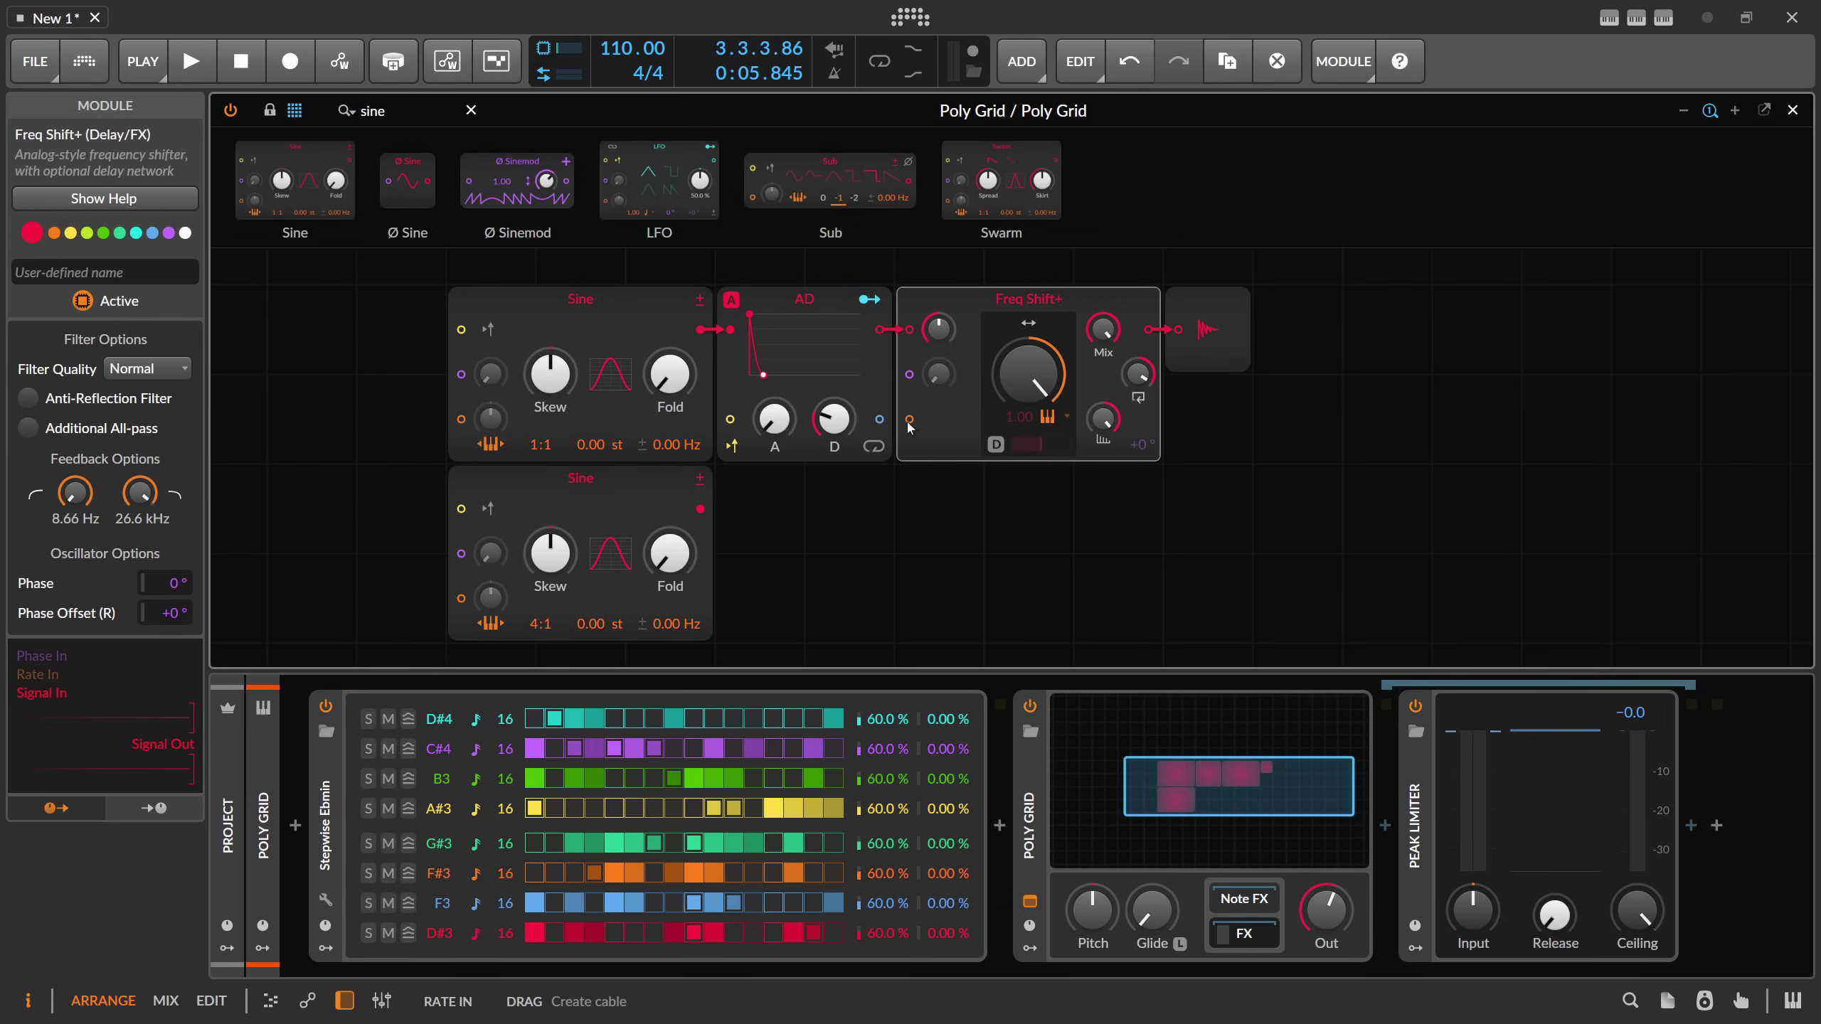
{"action": "left_click_drag", "start_coordinate": [700, 509], "coordinate": [907, 420]}
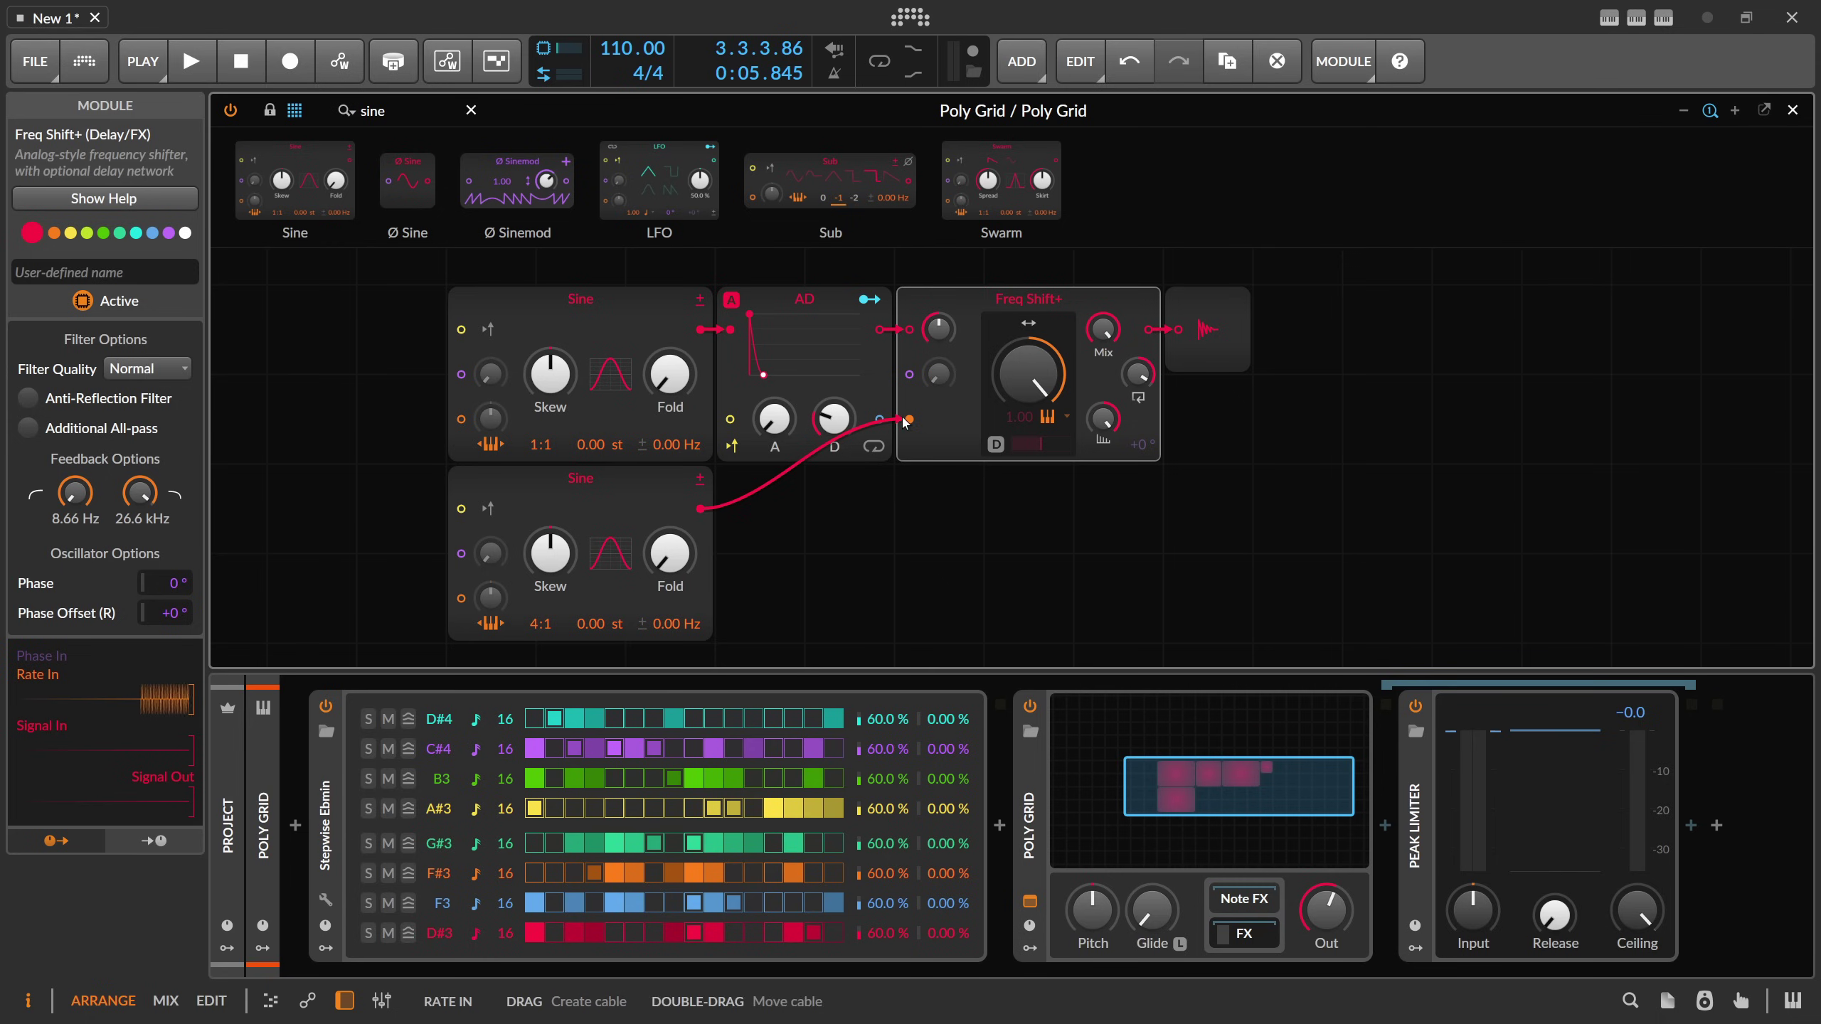
{"action": "key", "text": "ctrl+z"}
{"action": "left_click", "coordinate": [380, 110]}
{"action": "type", "text": "p"}
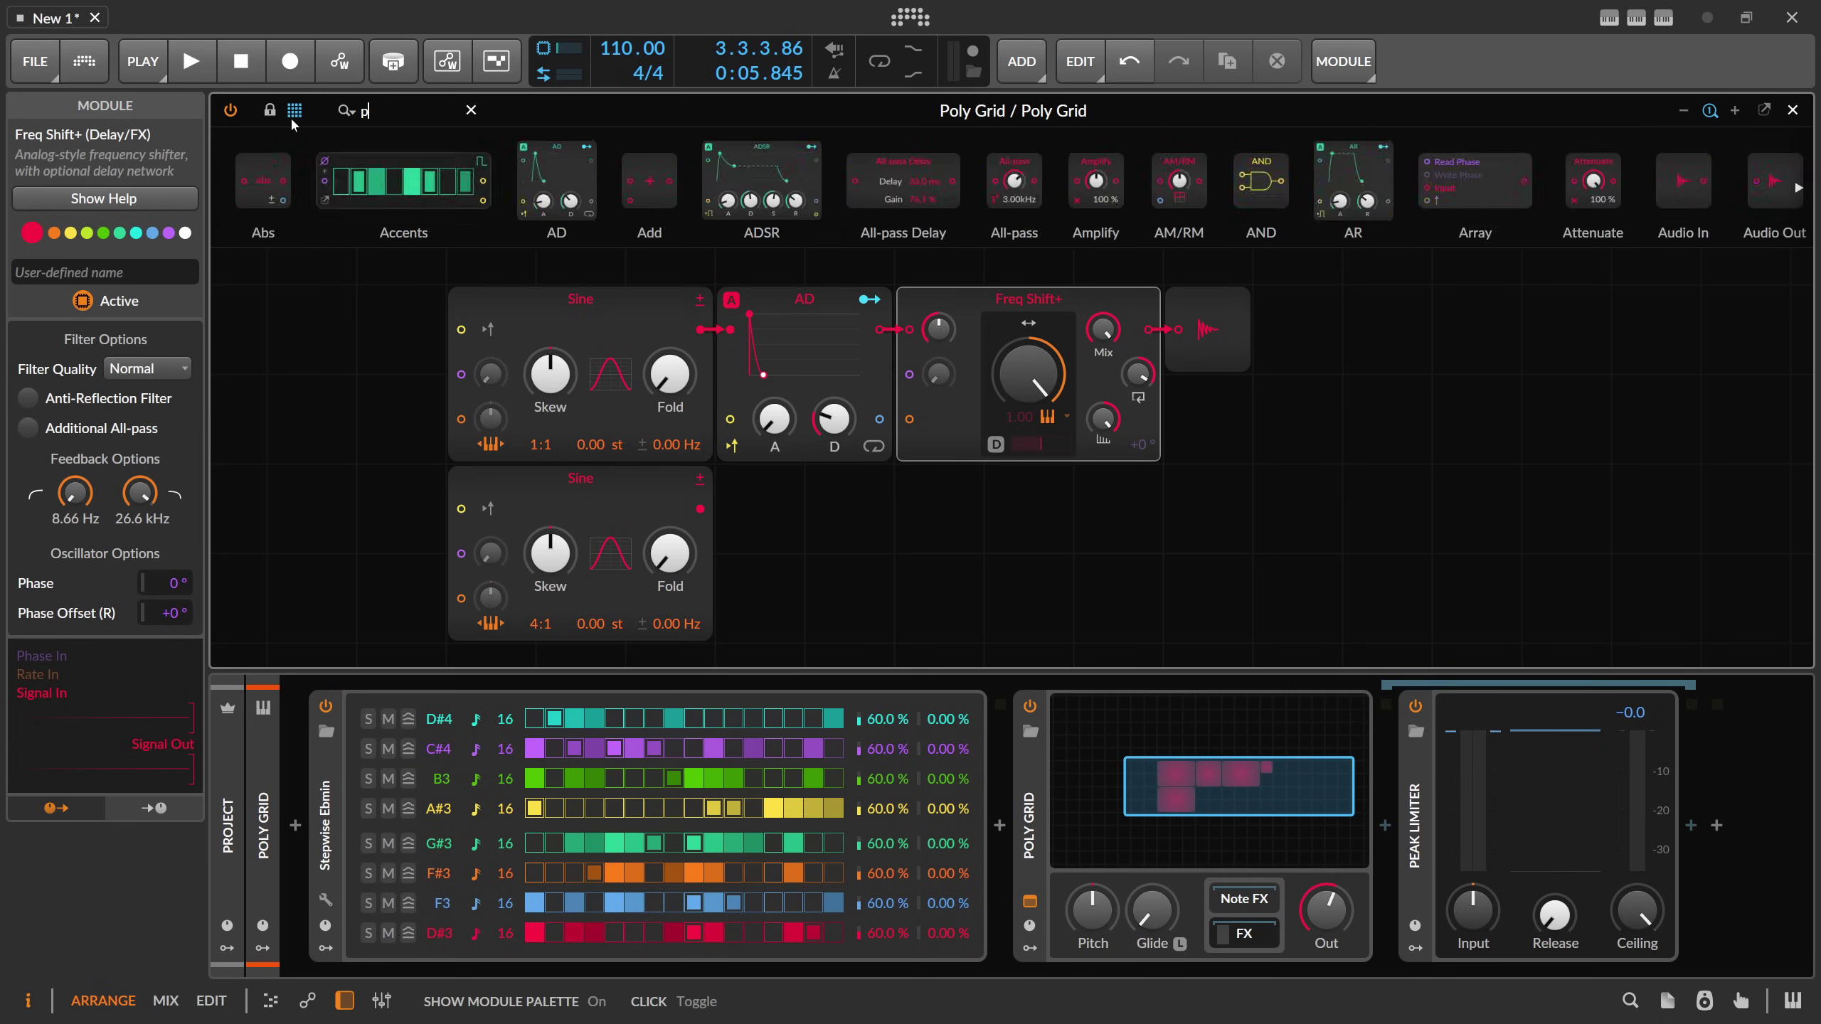
{"action": "type", "text": "itch"}
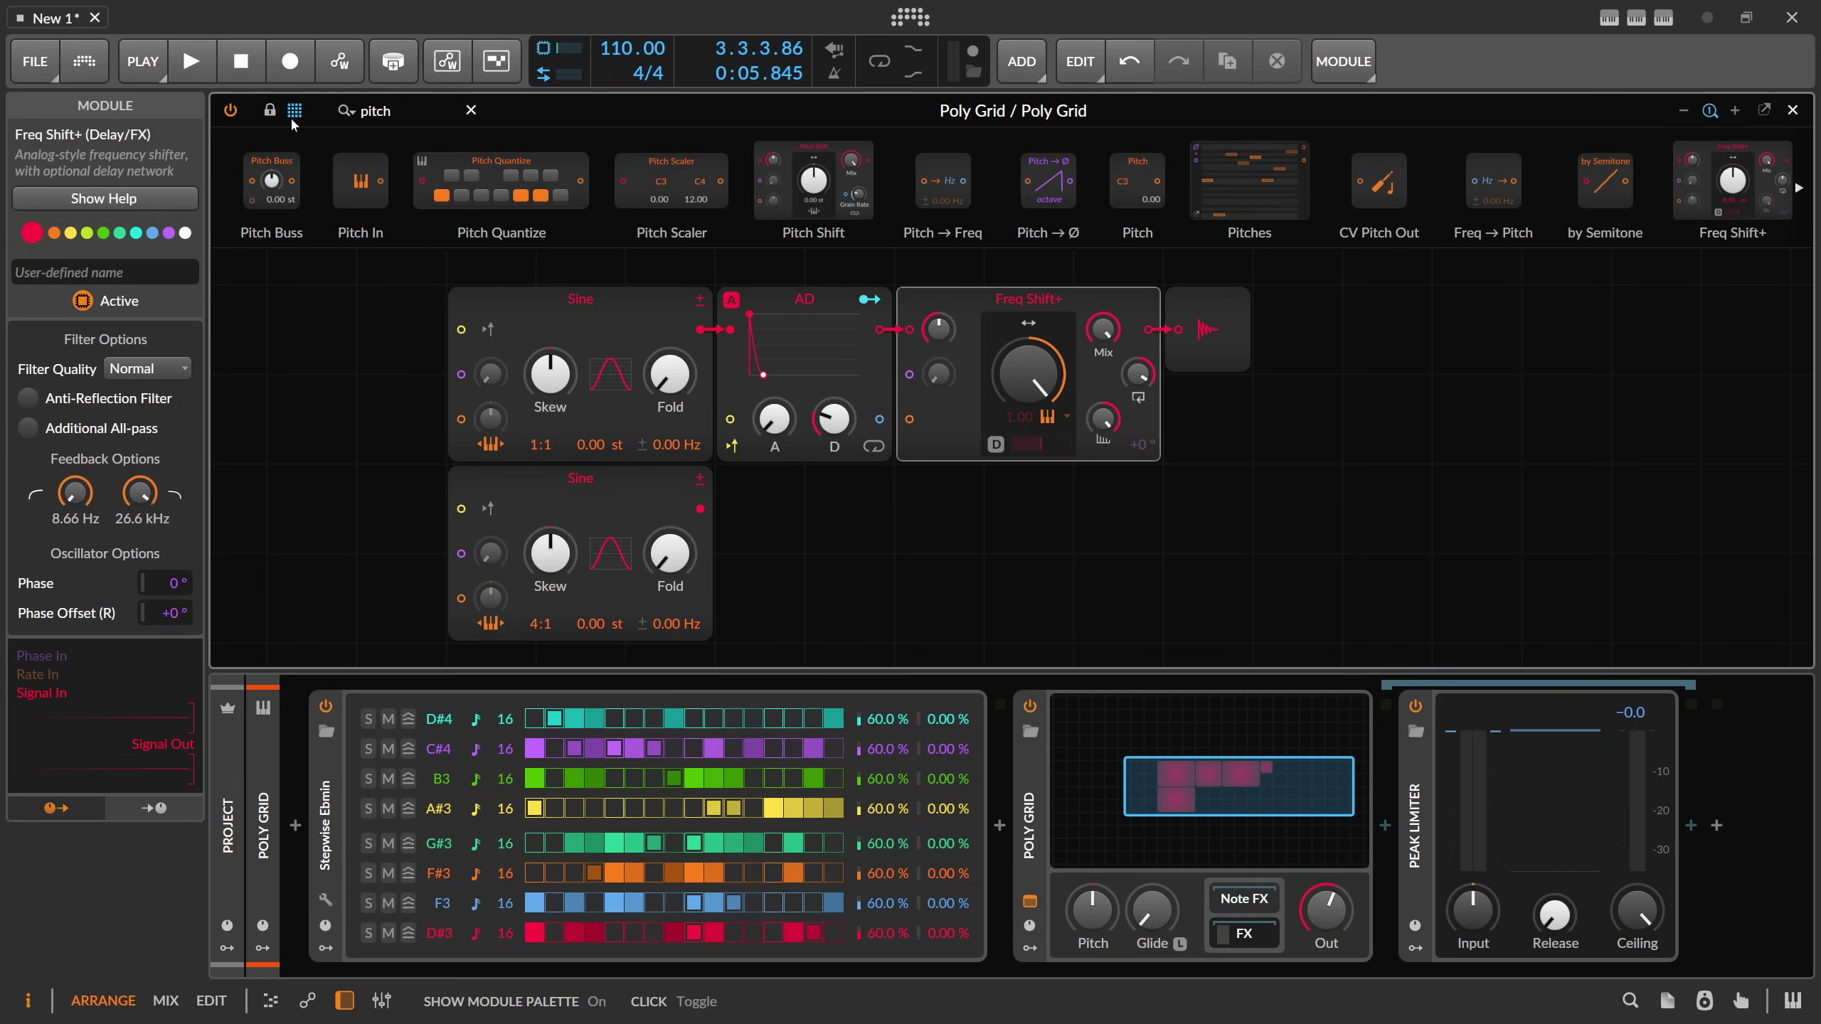
- Cable a Pitch In module into Freq Shift+ Rate In, delete the stray Pitch module, and set the shift amount near -50 %
{"action": "left_click_drag", "start_coordinate": [1137, 181], "coordinate": [909, 418]}
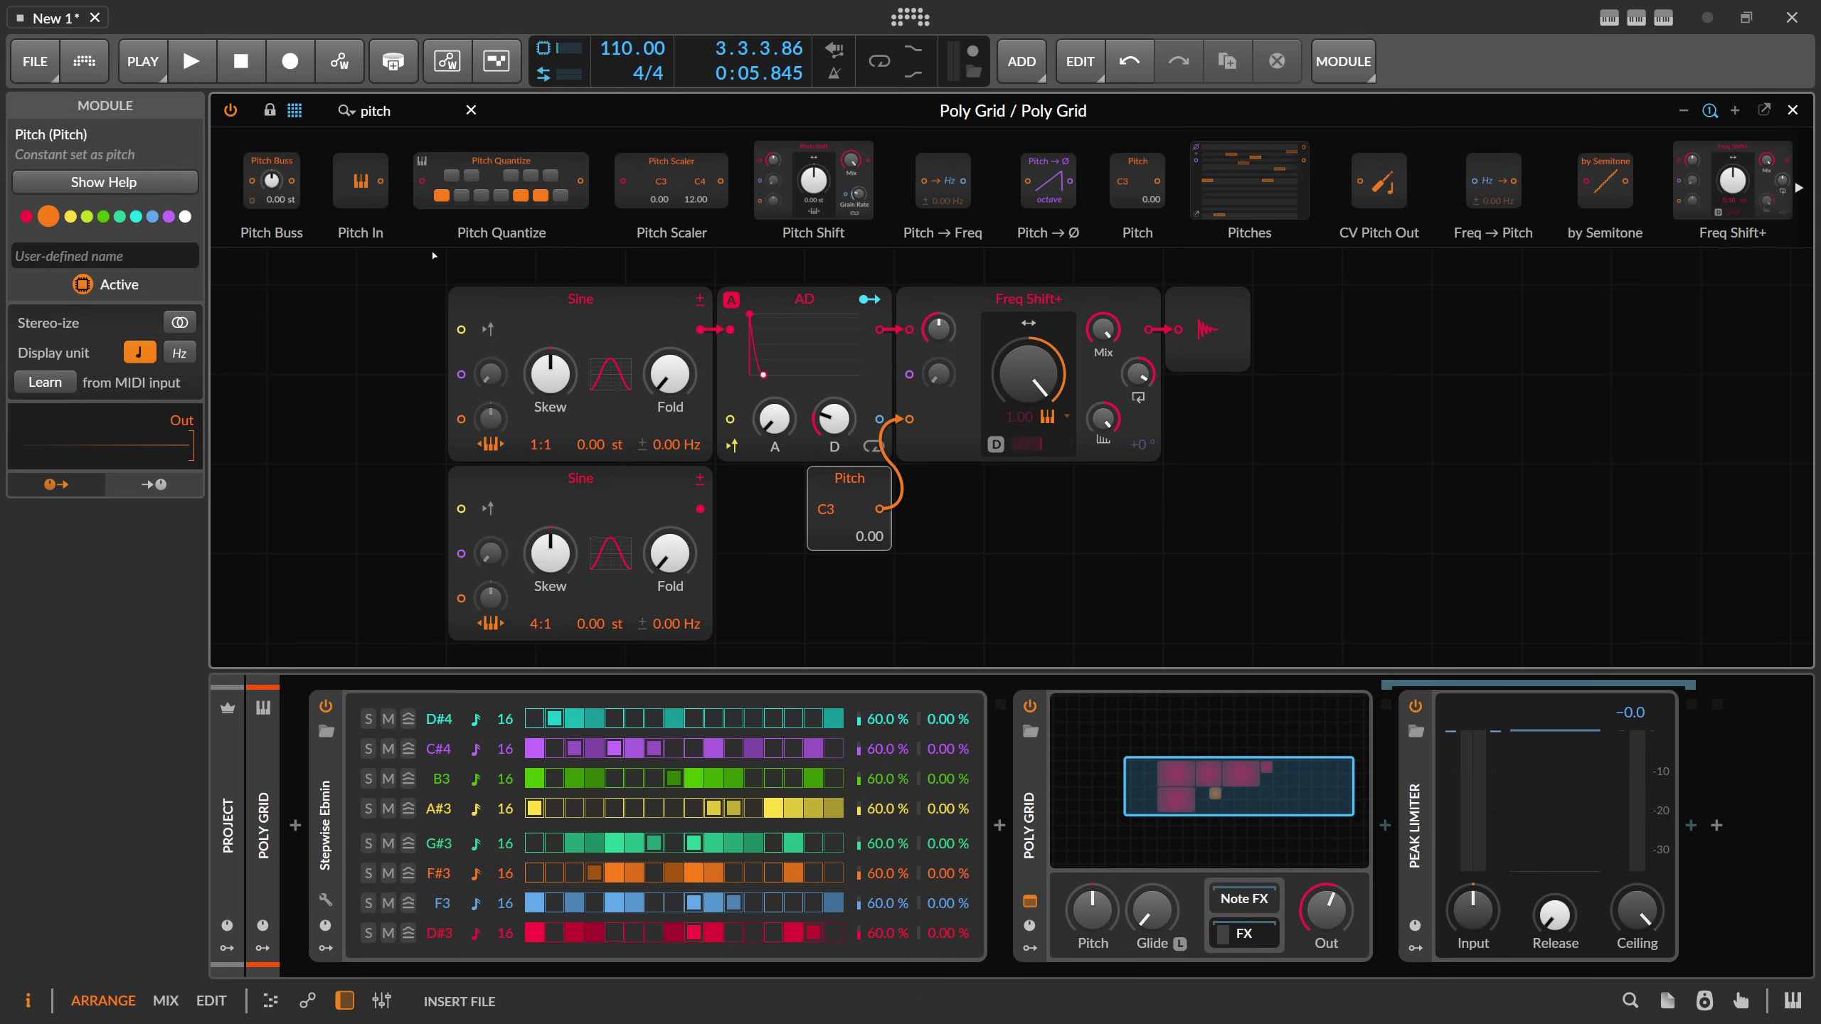
{"action": "left_click_drag", "start_coordinate": [361, 181], "coordinate": [909, 418]}
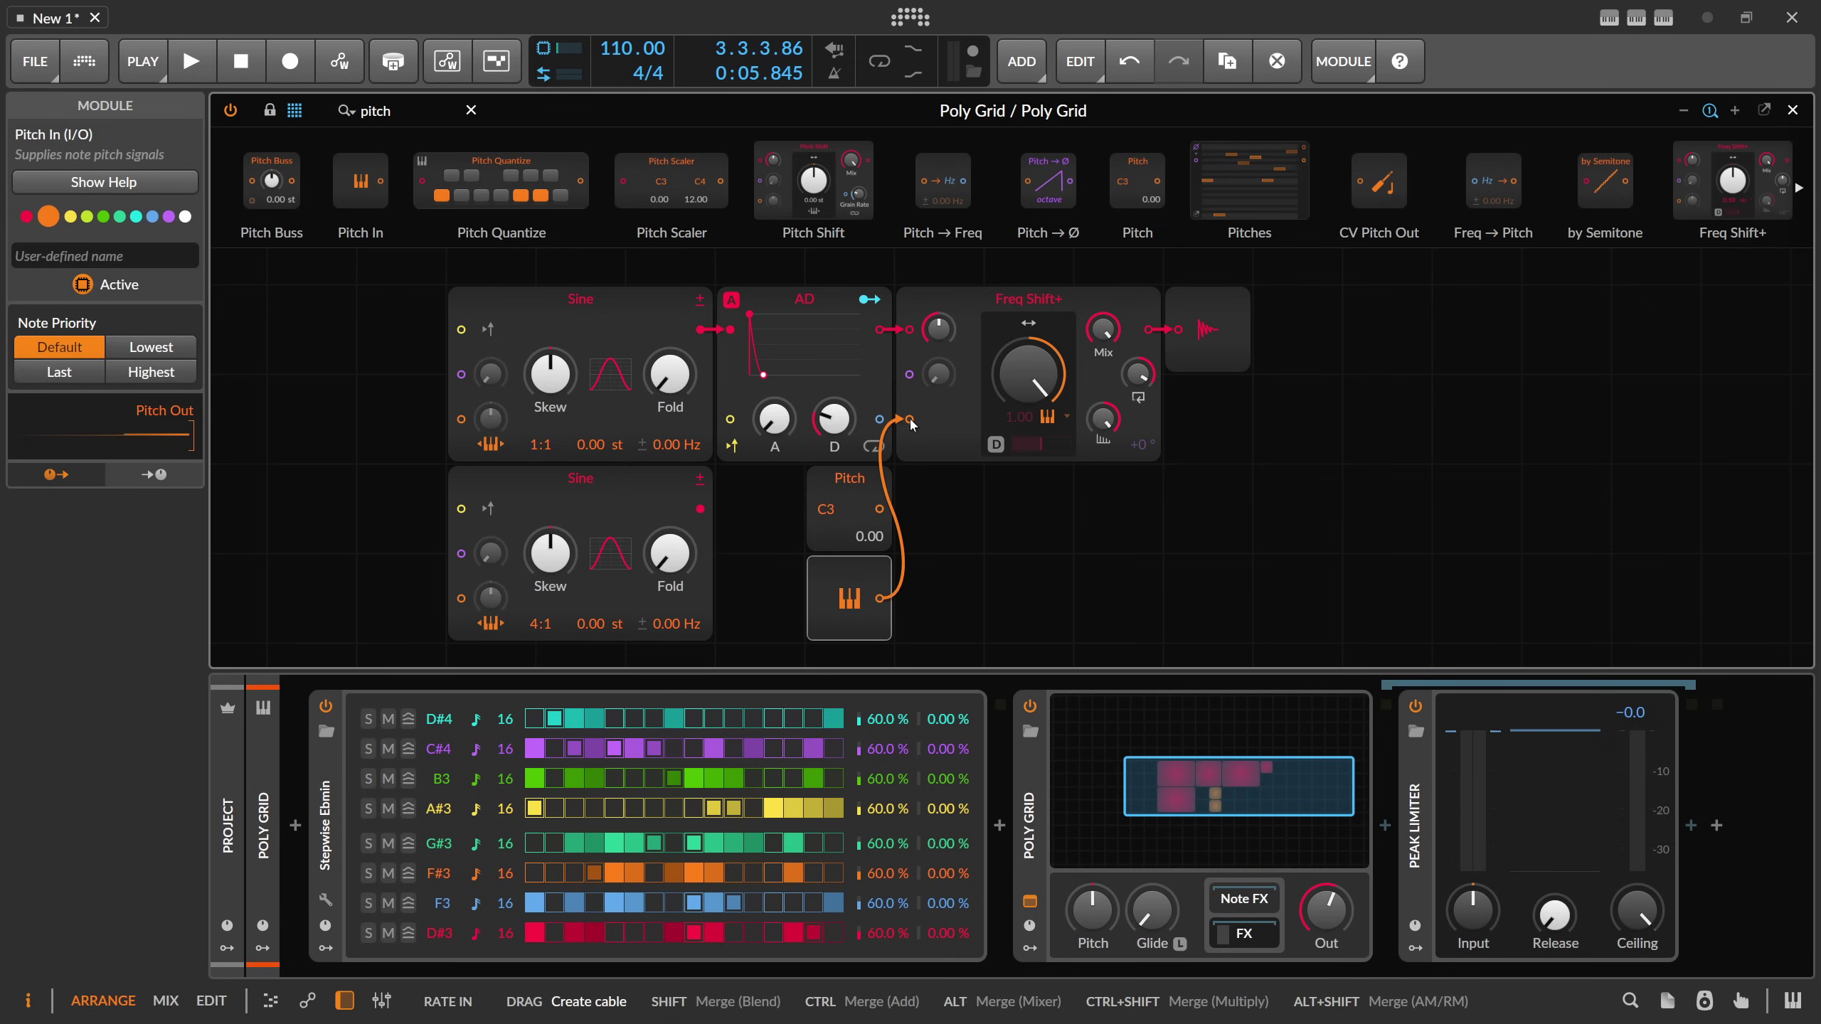
{"action": "left_click", "coordinate": [1058, 420]}
{"action": "key", "text": "Escape"}
{"action": "left_click", "coordinate": [847, 499]}
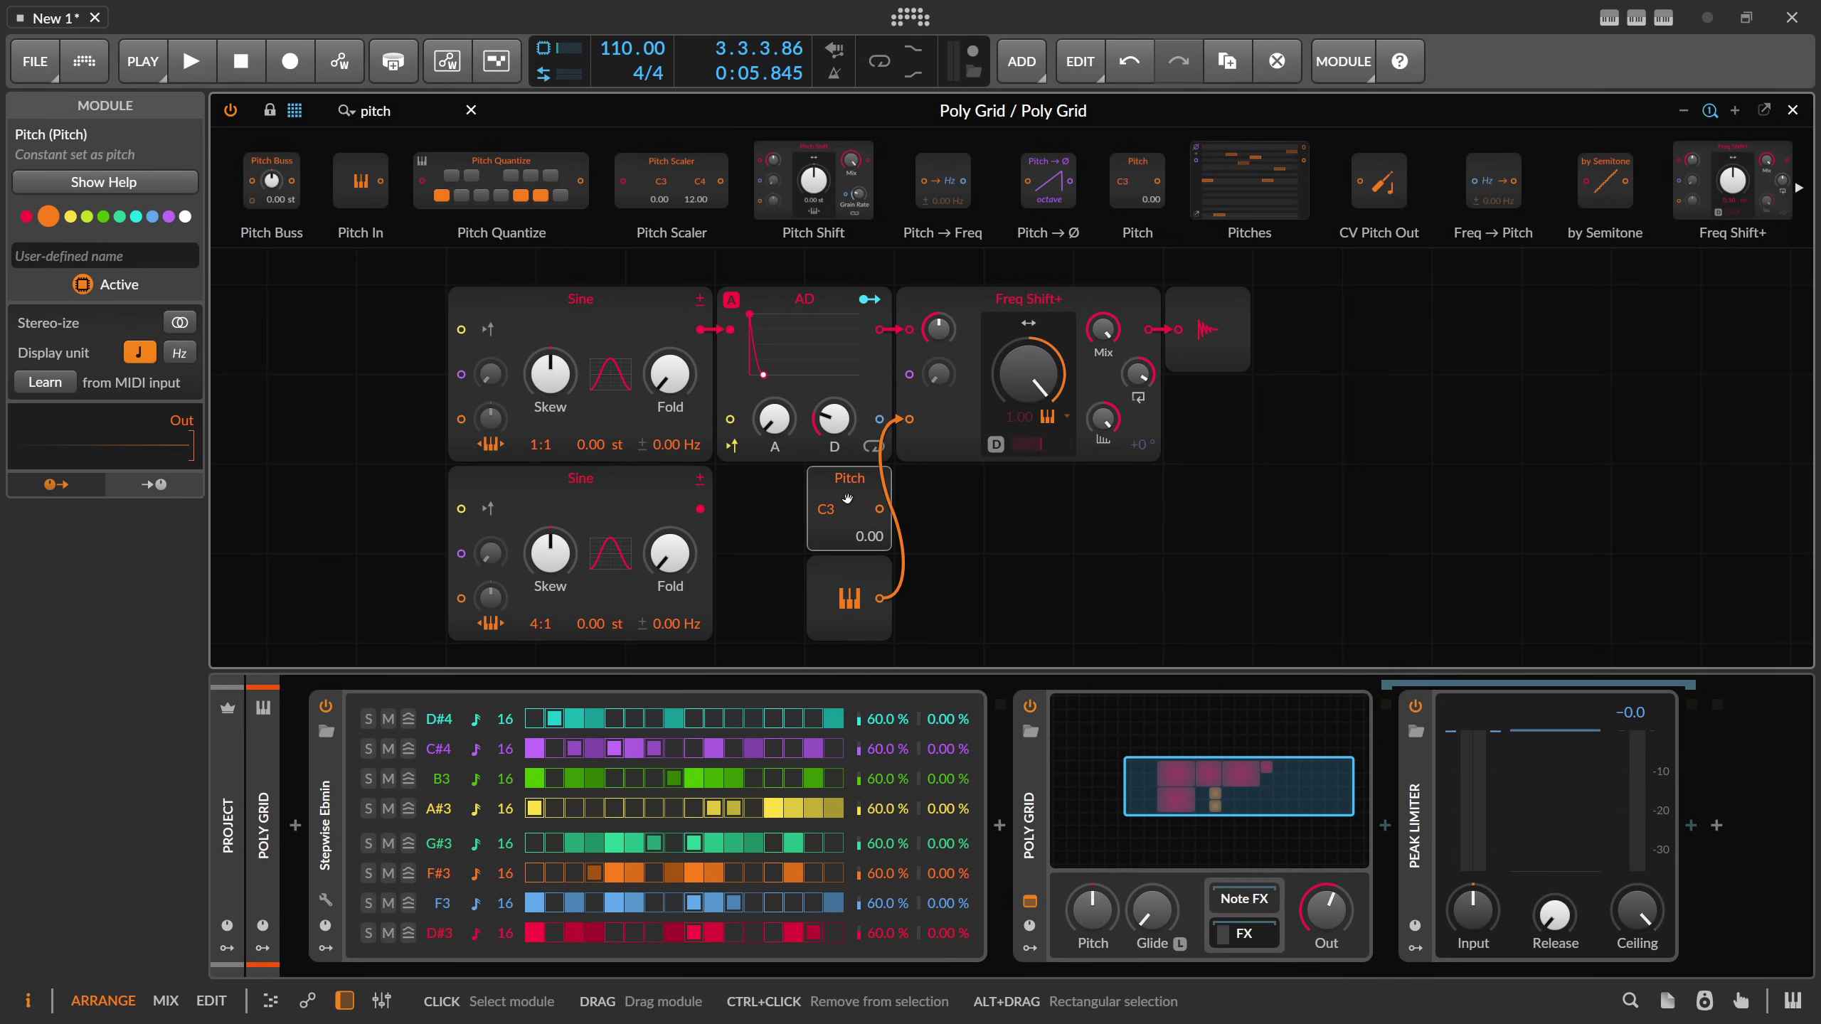
{"action": "key", "text": "Delete"}
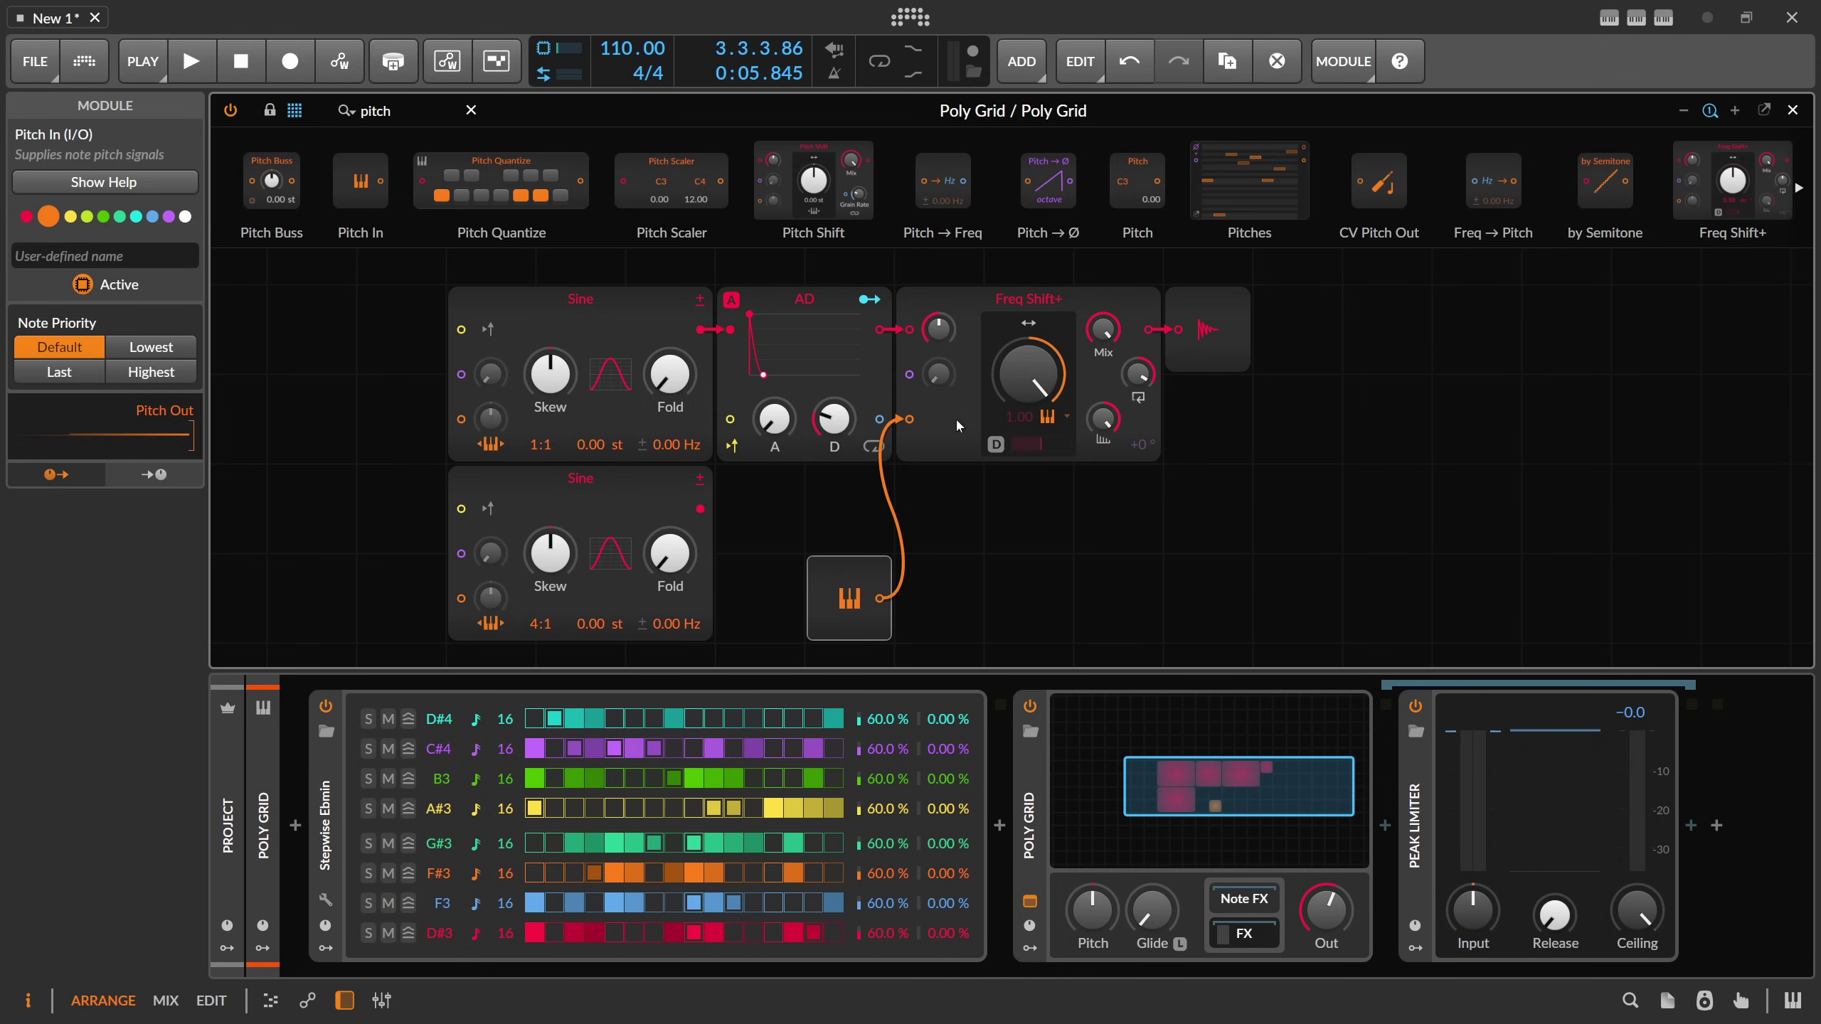
{"action": "left_click", "coordinate": [983, 406]}
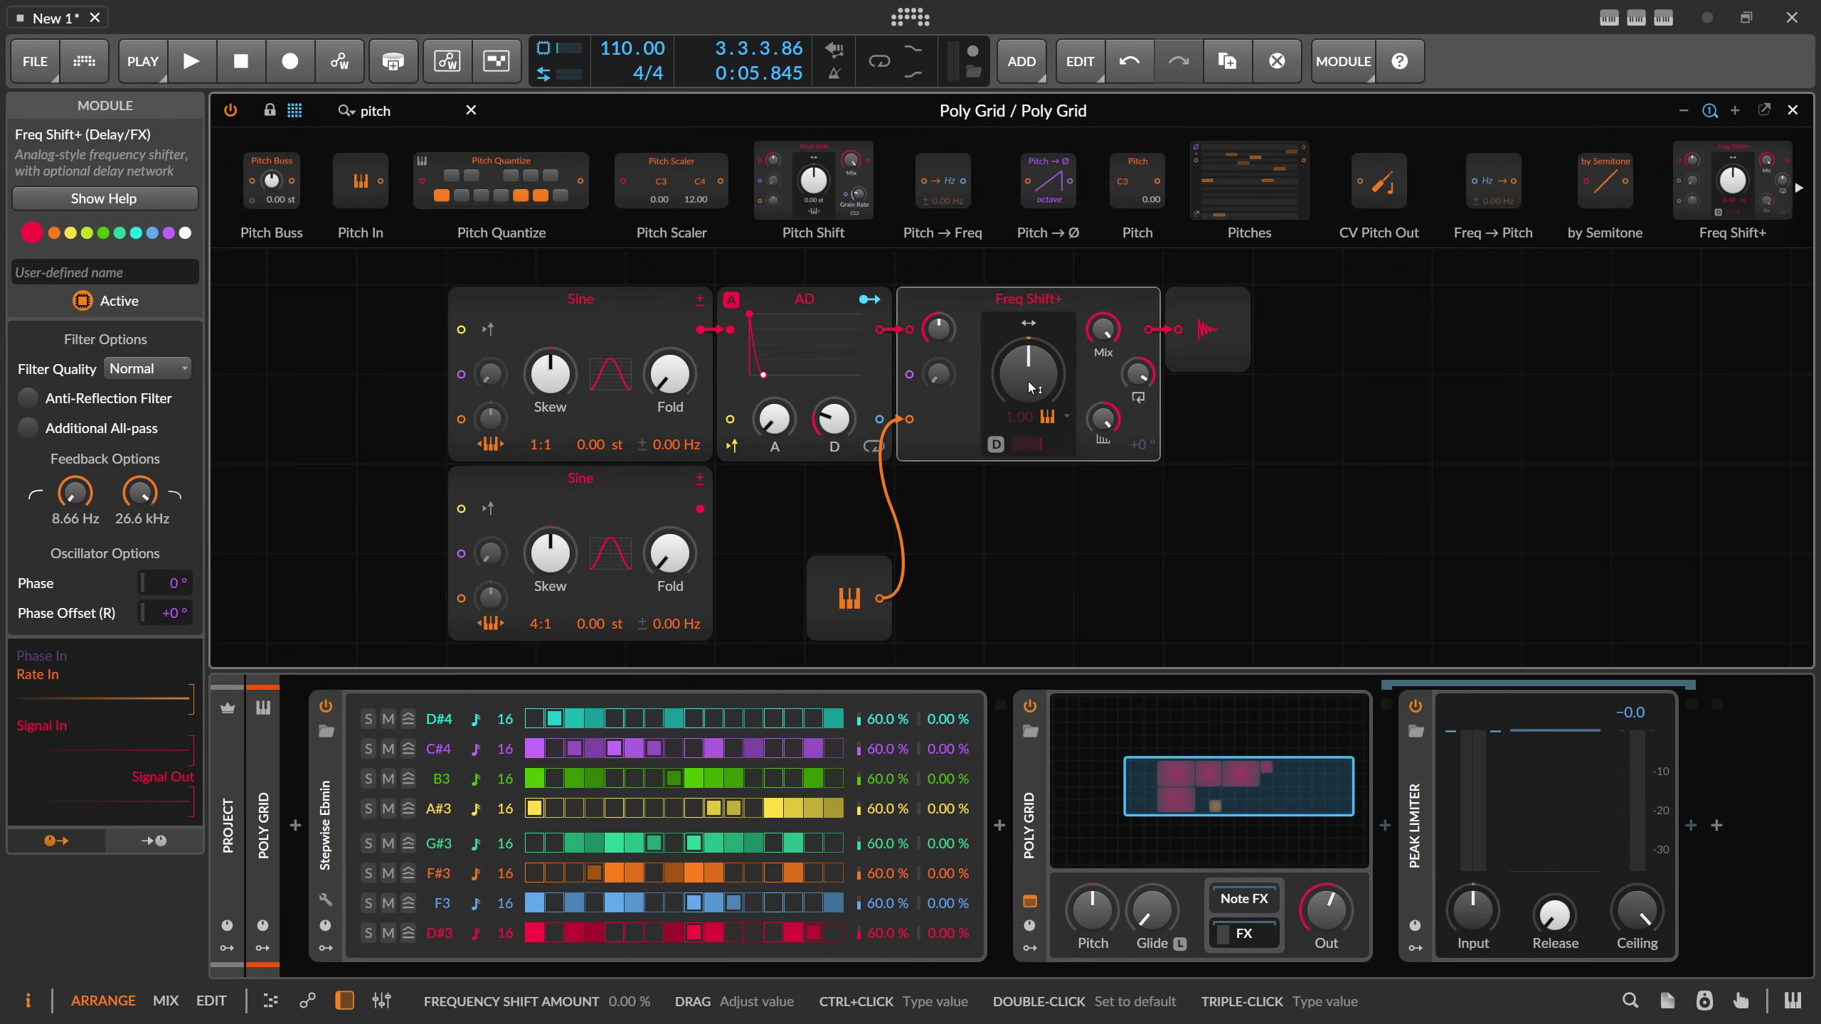
{"action": "left_click_drag", "start_coordinate": [1016, 393], "coordinate": [1029, 380]}
- Reset the shift amount to 0 %, then highlight the 'Various Bounce workflow options' line in the release notes
{"action": "double_click", "coordinate": [1029, 380]}
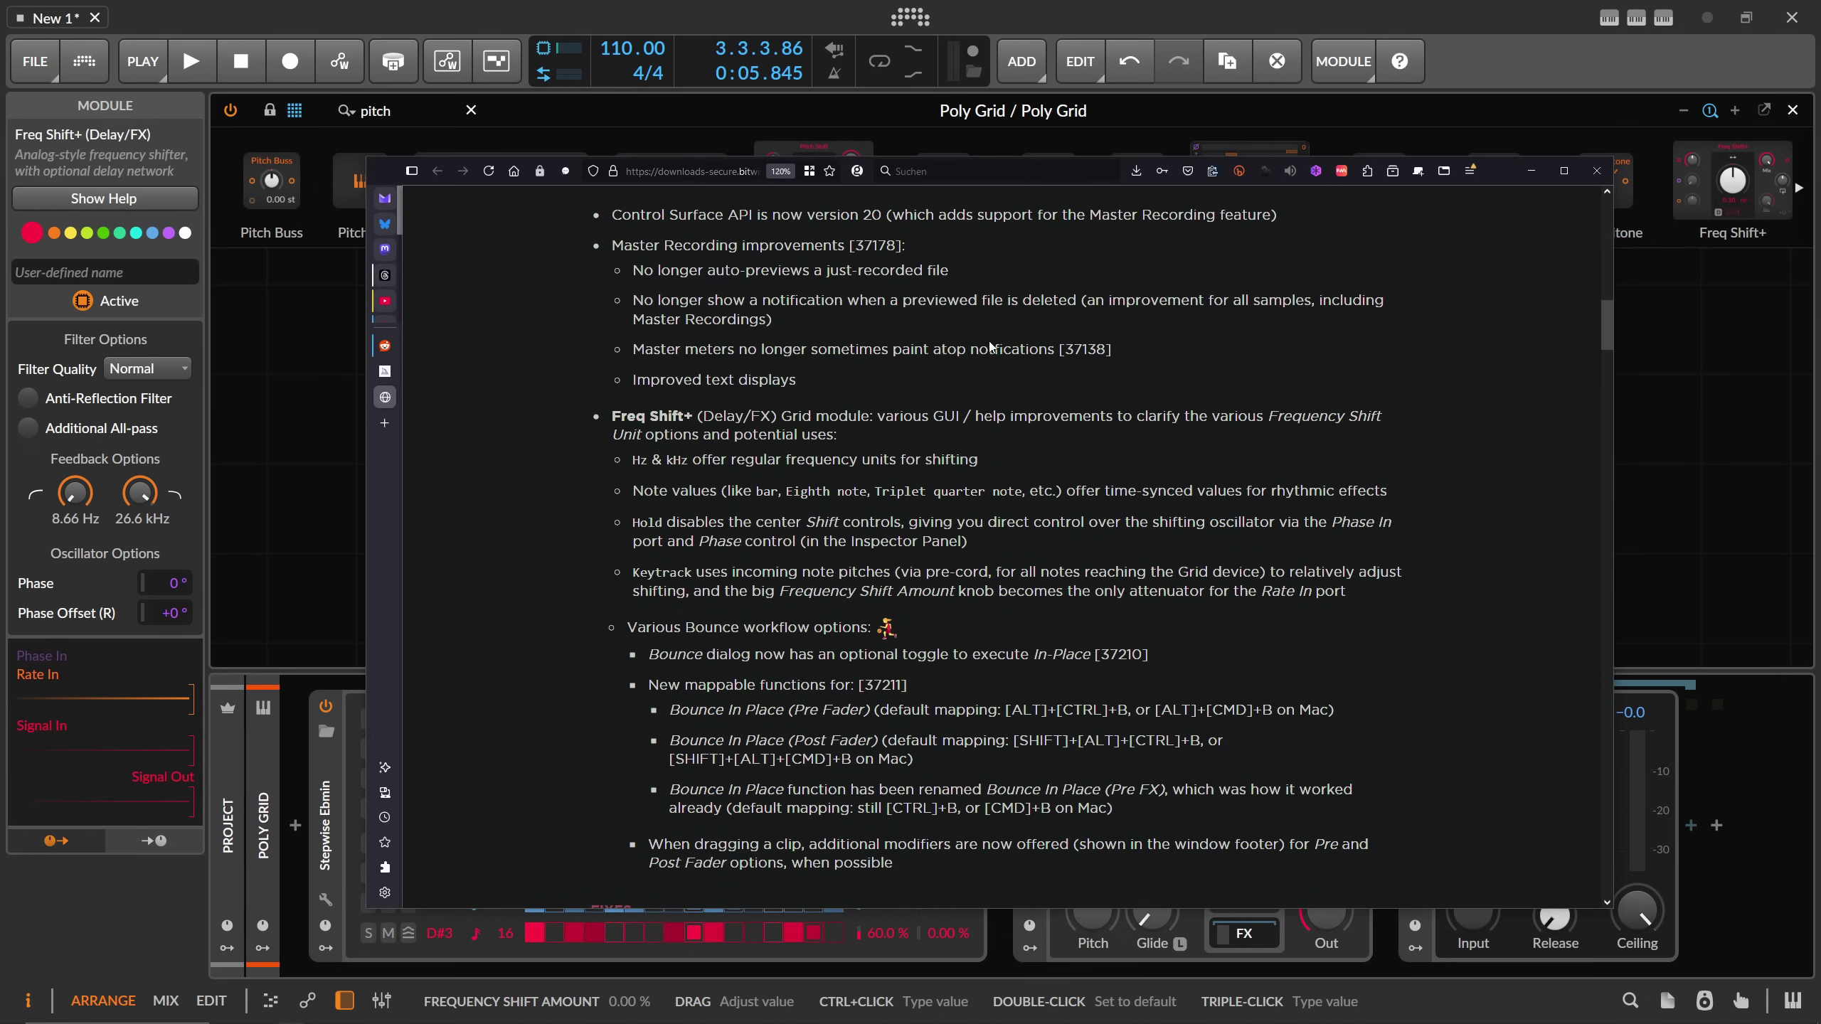
{"action": "scroll", "coordinate": [989, 341], "scroll_direction": "down", "scroll_amount": 2}
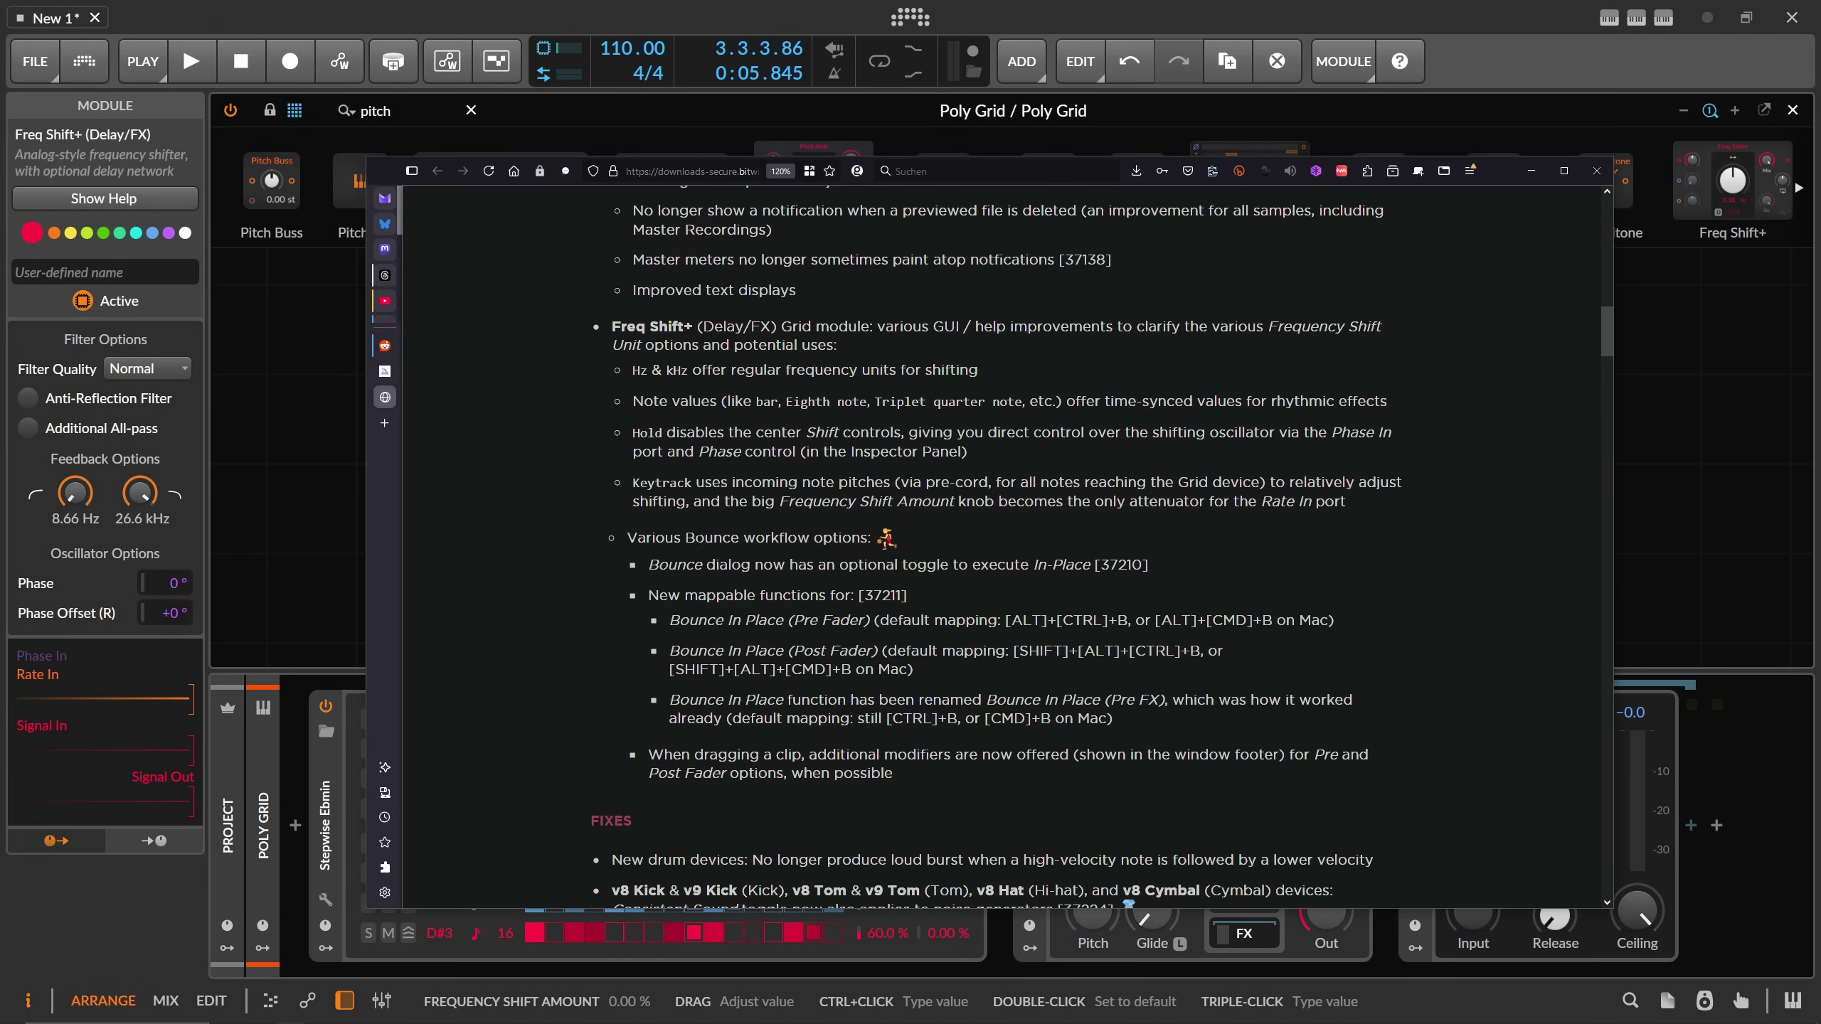
{"action": "left_click_drag", "start_coordinate": [628, 537], "coordinate": [860, 538]}
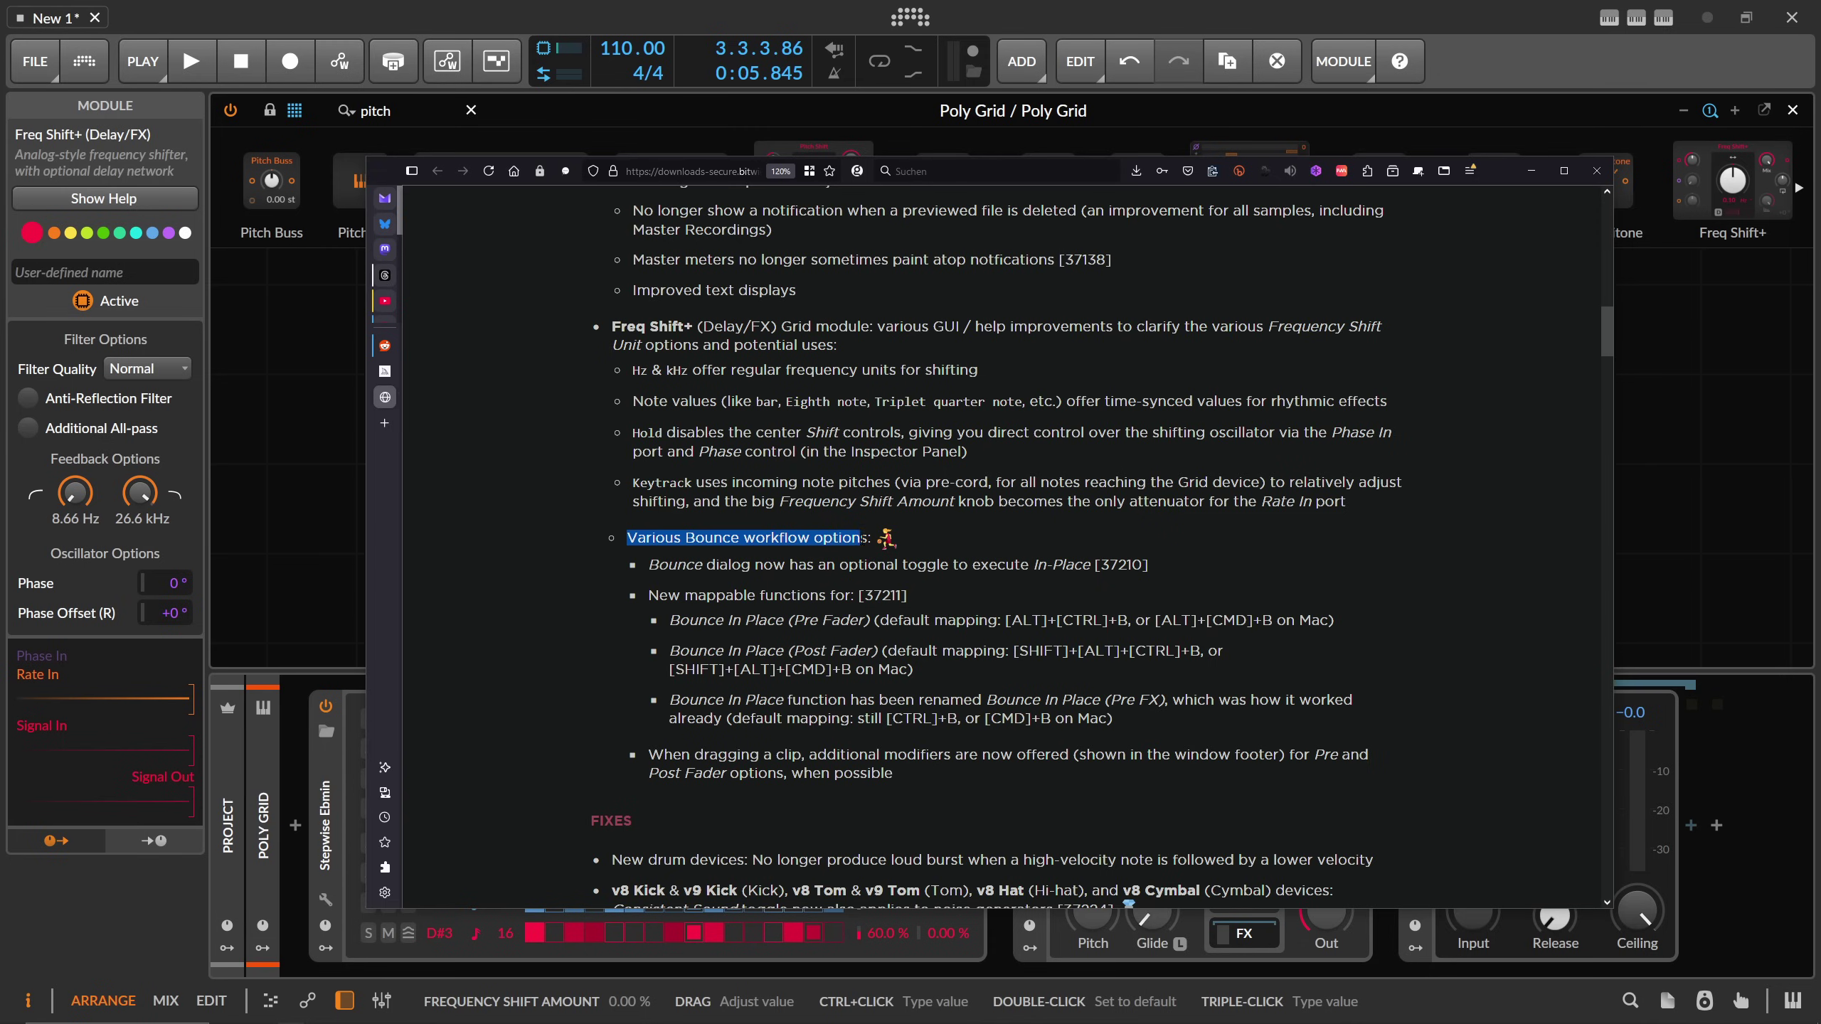
{"action": "left_click", "coordinate": [661, 541]}
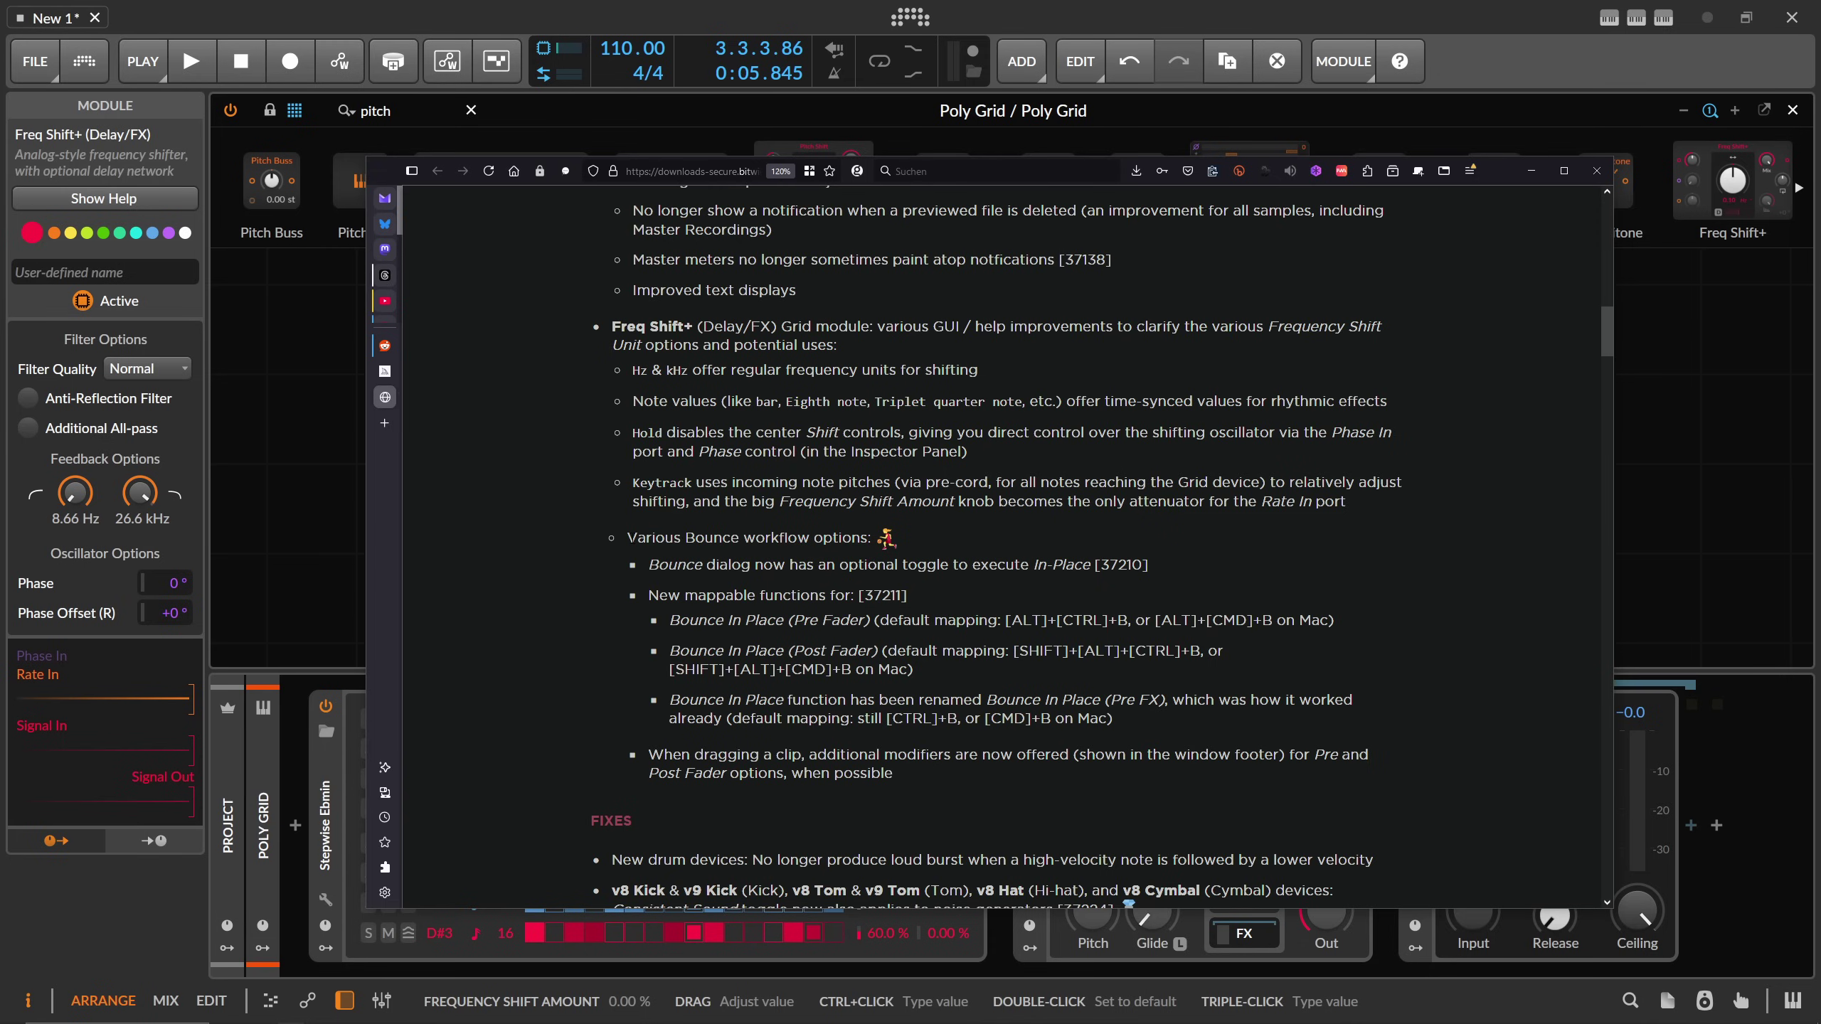
{"action": "left_click_drag", "start_coordinate": [628, 538], "coordinate": [872, 537]}
{"action": "left_click", "coordinate": [871, 539]}
{"action": "scroll", "coordinate": [731, 559], "scroll_direction": "down", "scroll_amount": 2}
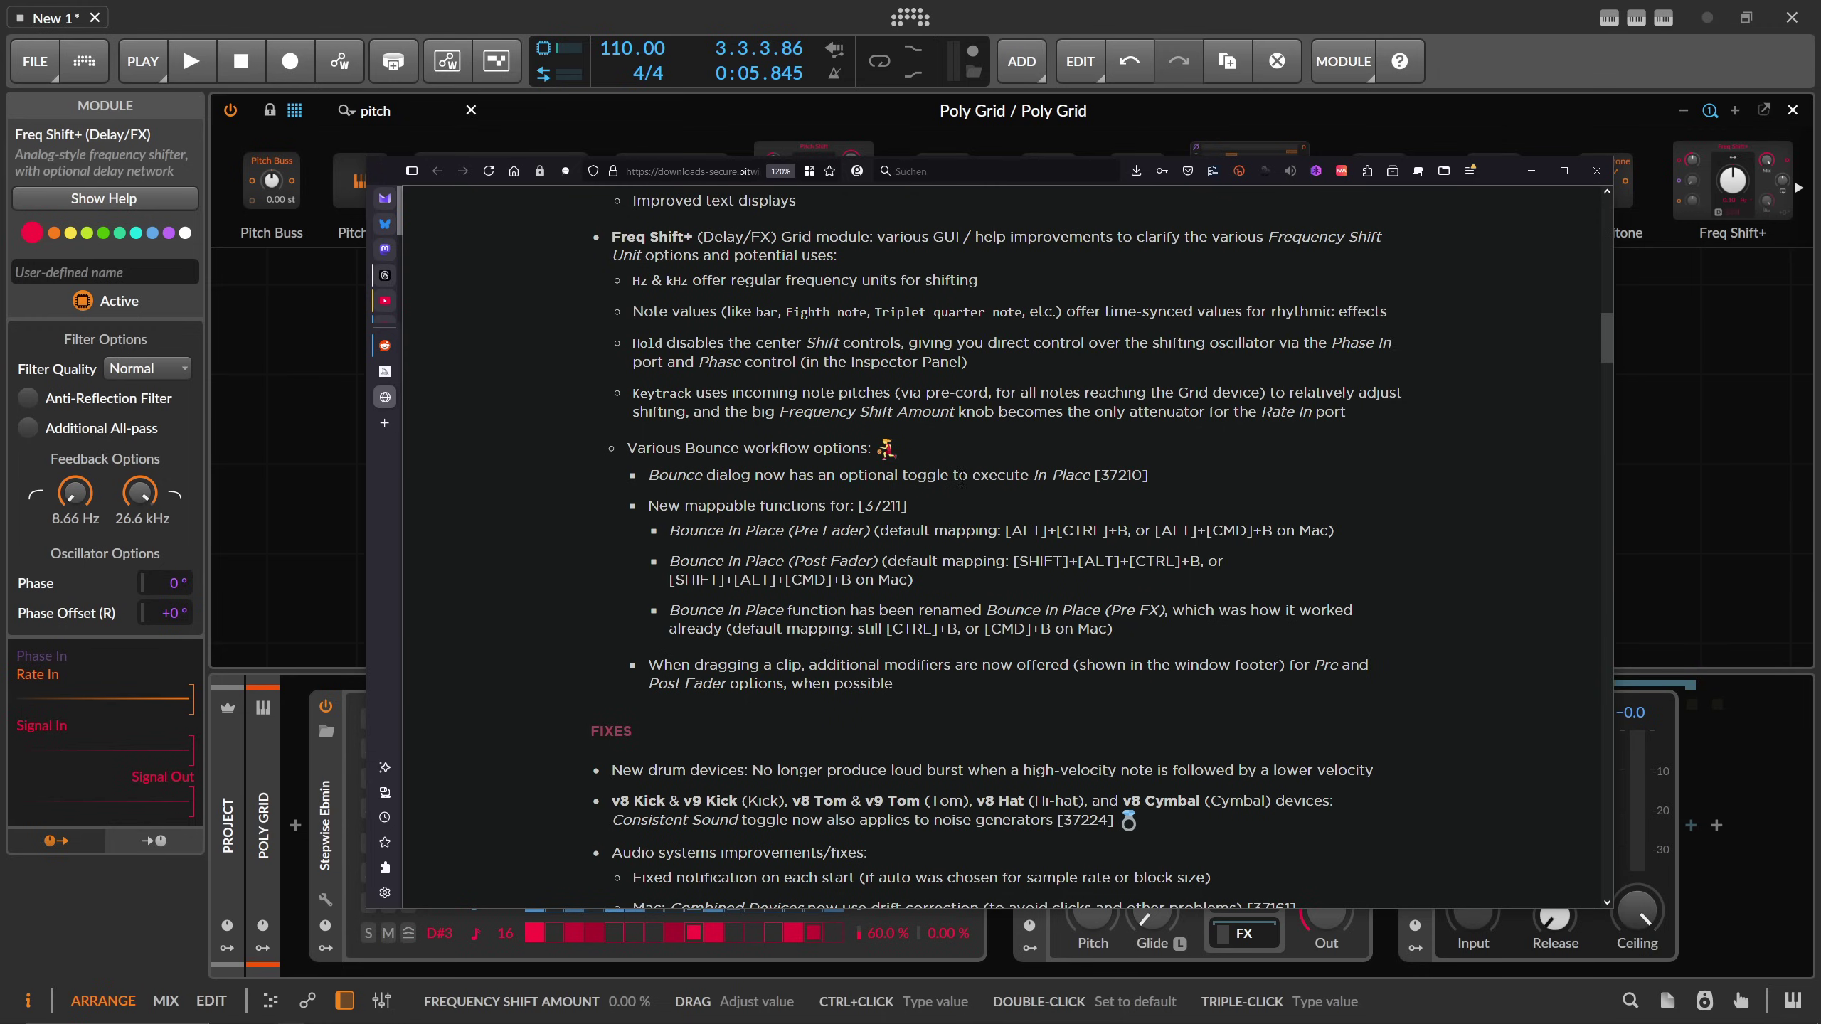
{"action": "key", "text": "alt+Tab"}
- Bounce bars 1–2 of the Poly Grid track post-fader to a new audio track, not in place
{"action": "left_click", "coordinate": [1793, 110]}
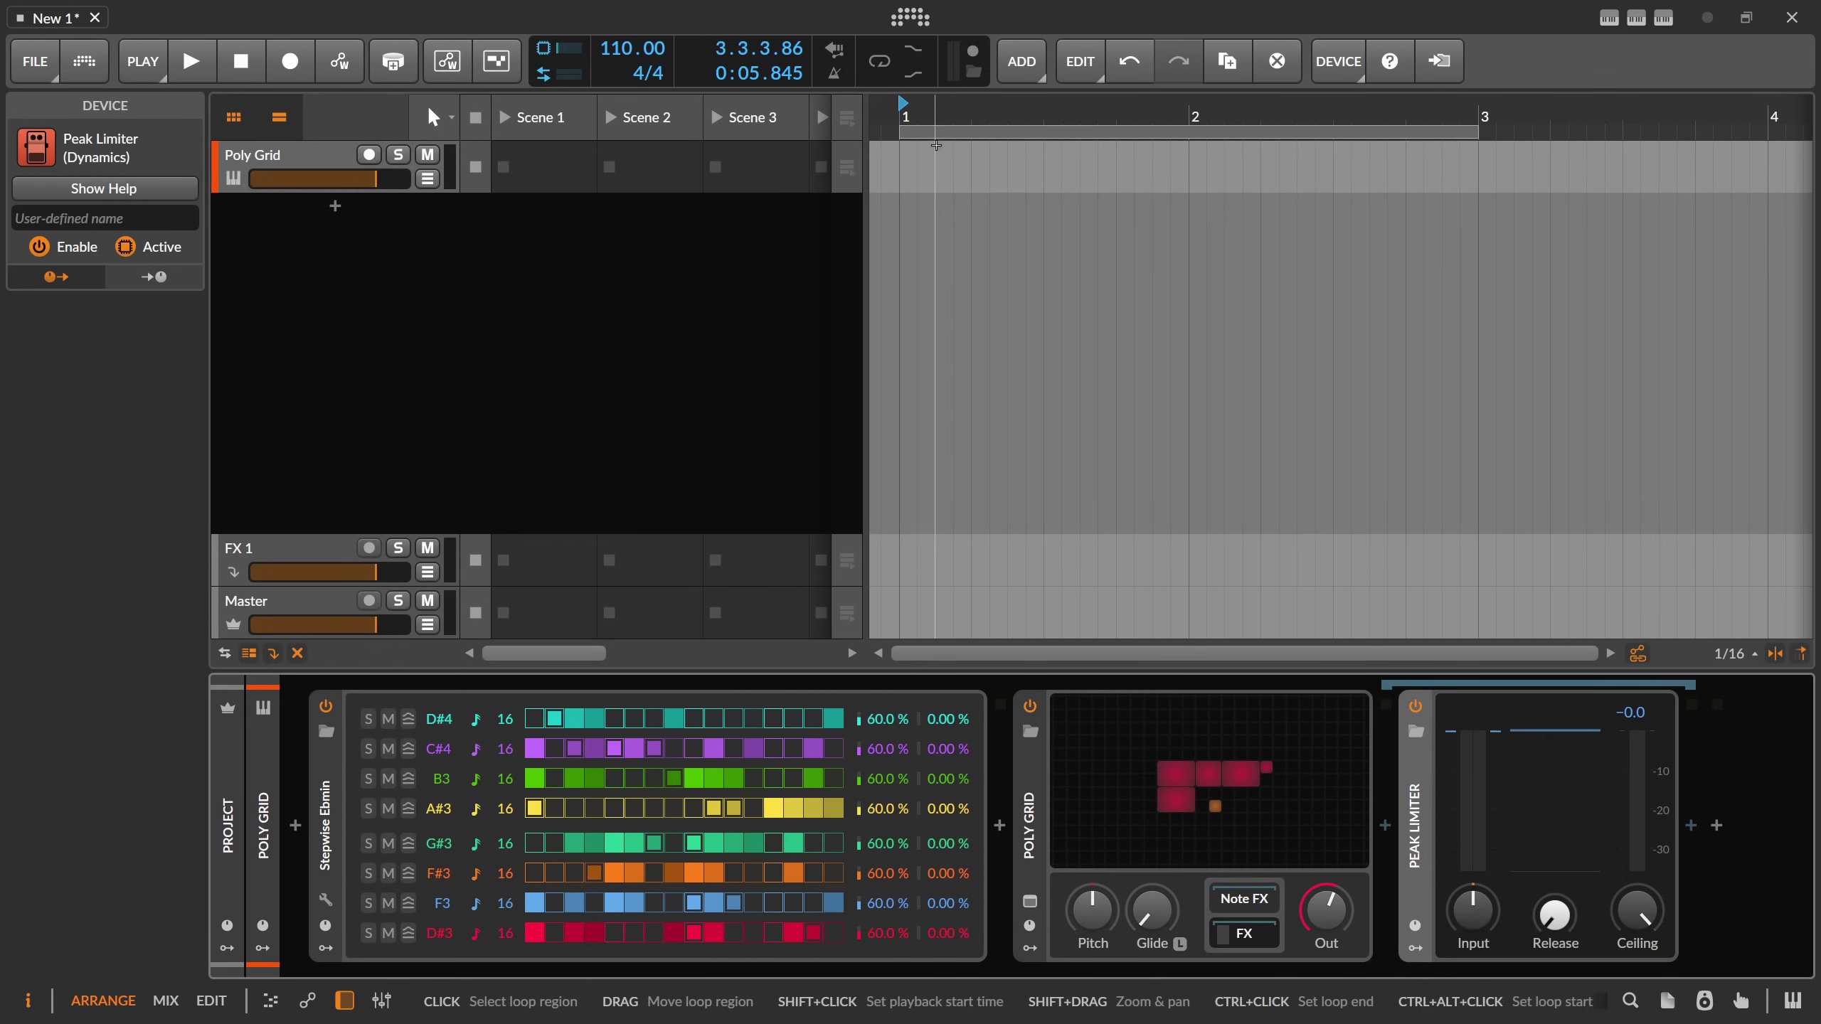
{"action": "left_click_drag", "start_coordinate": [901, 164], "coordinate": [1184, 174]}
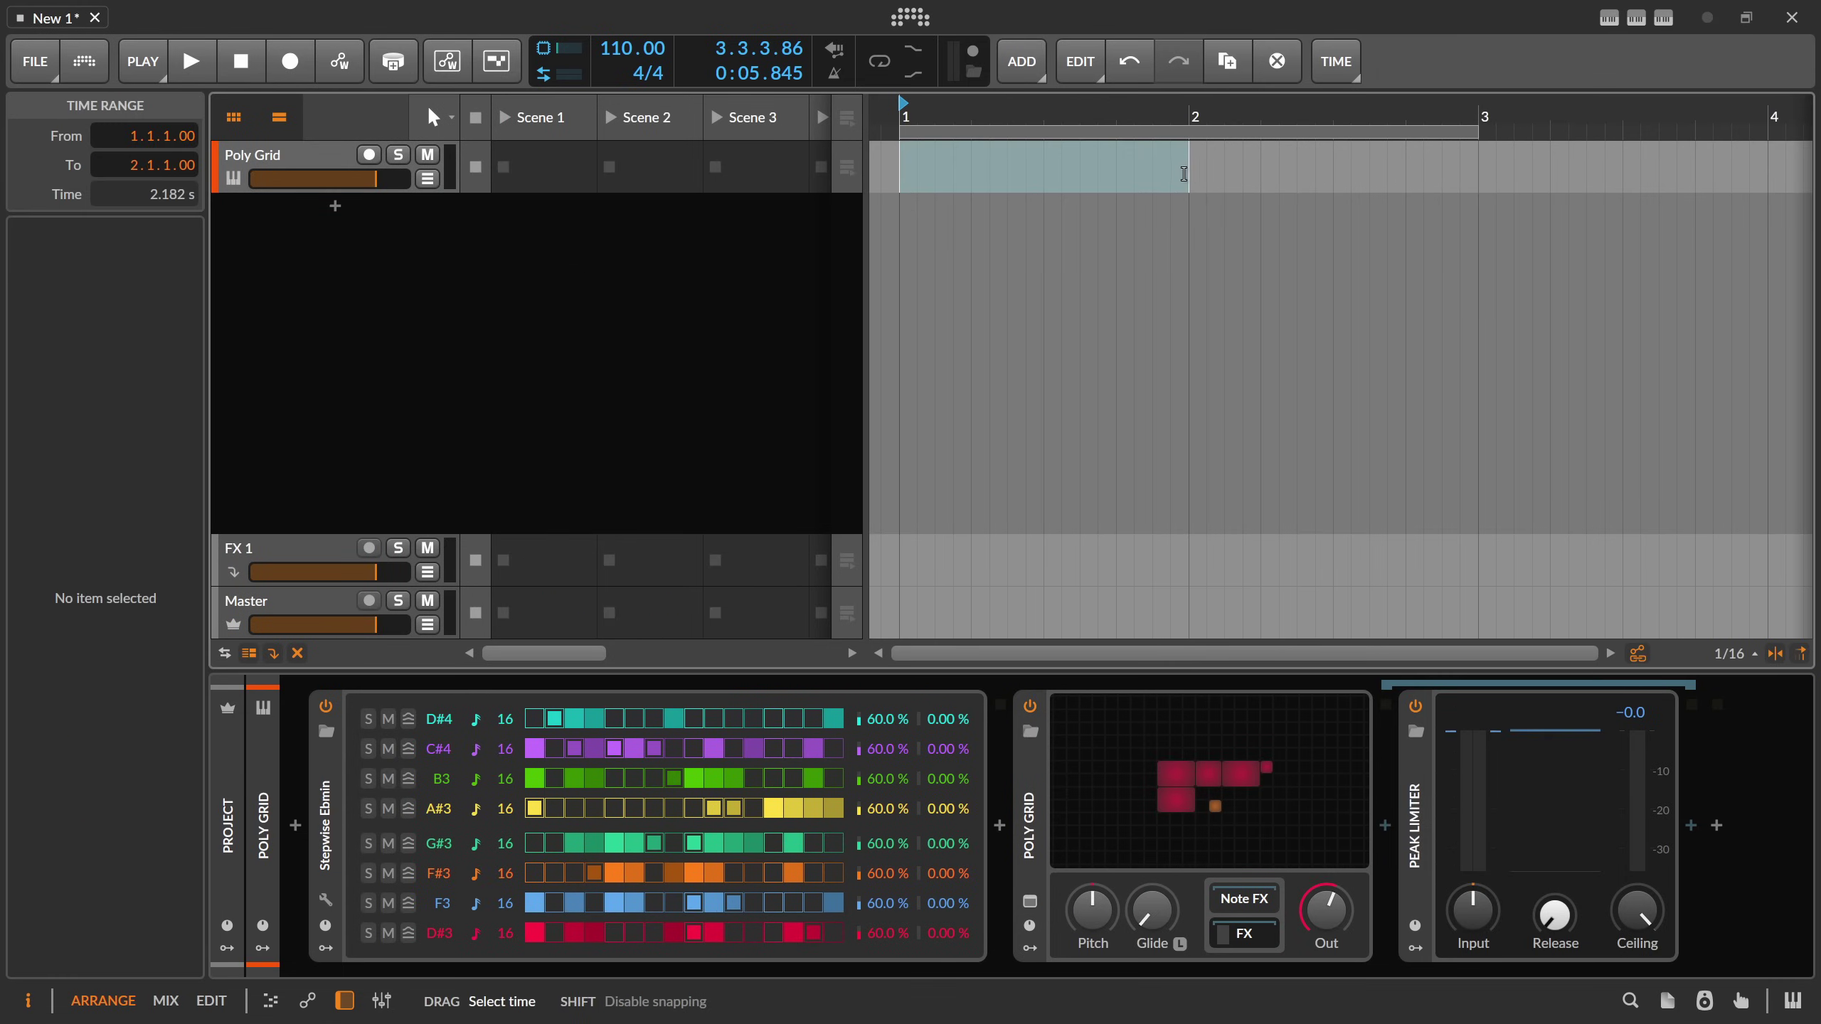
{"action": "right_click", "coordinate": [982, 166]}
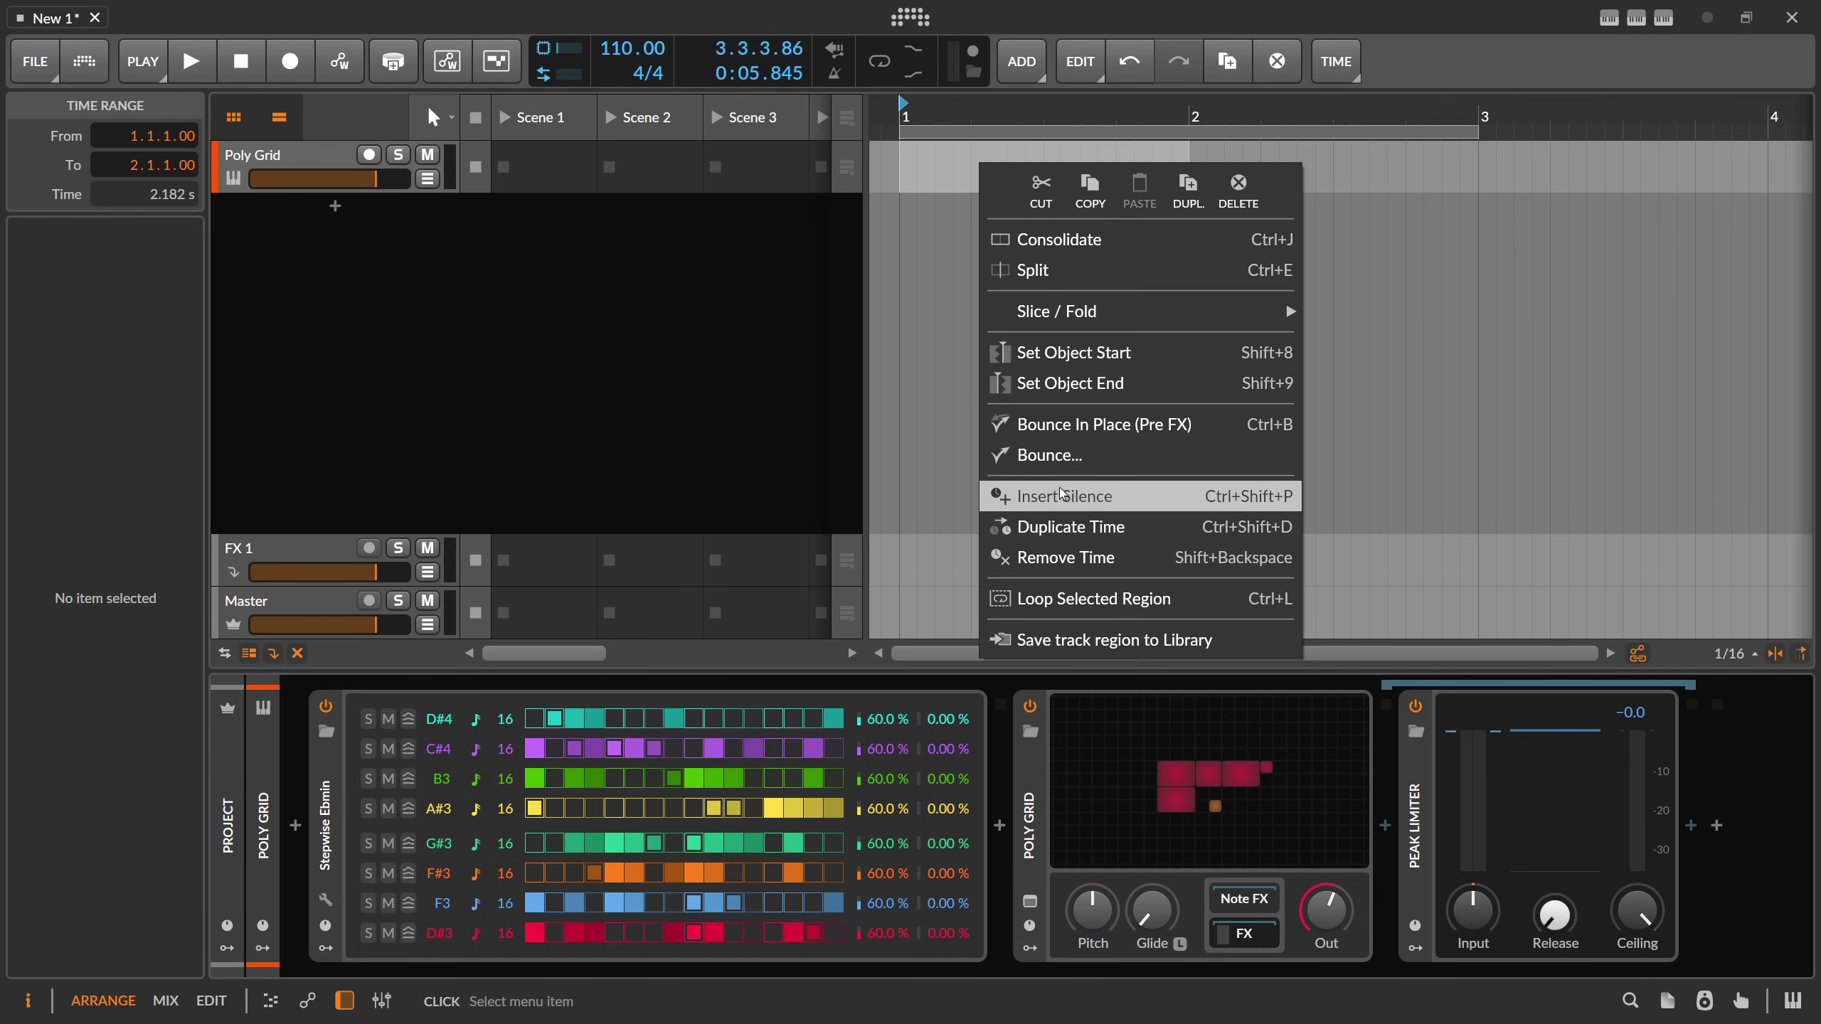
{"action": "left_click", "coordinate": [1039, 459]}
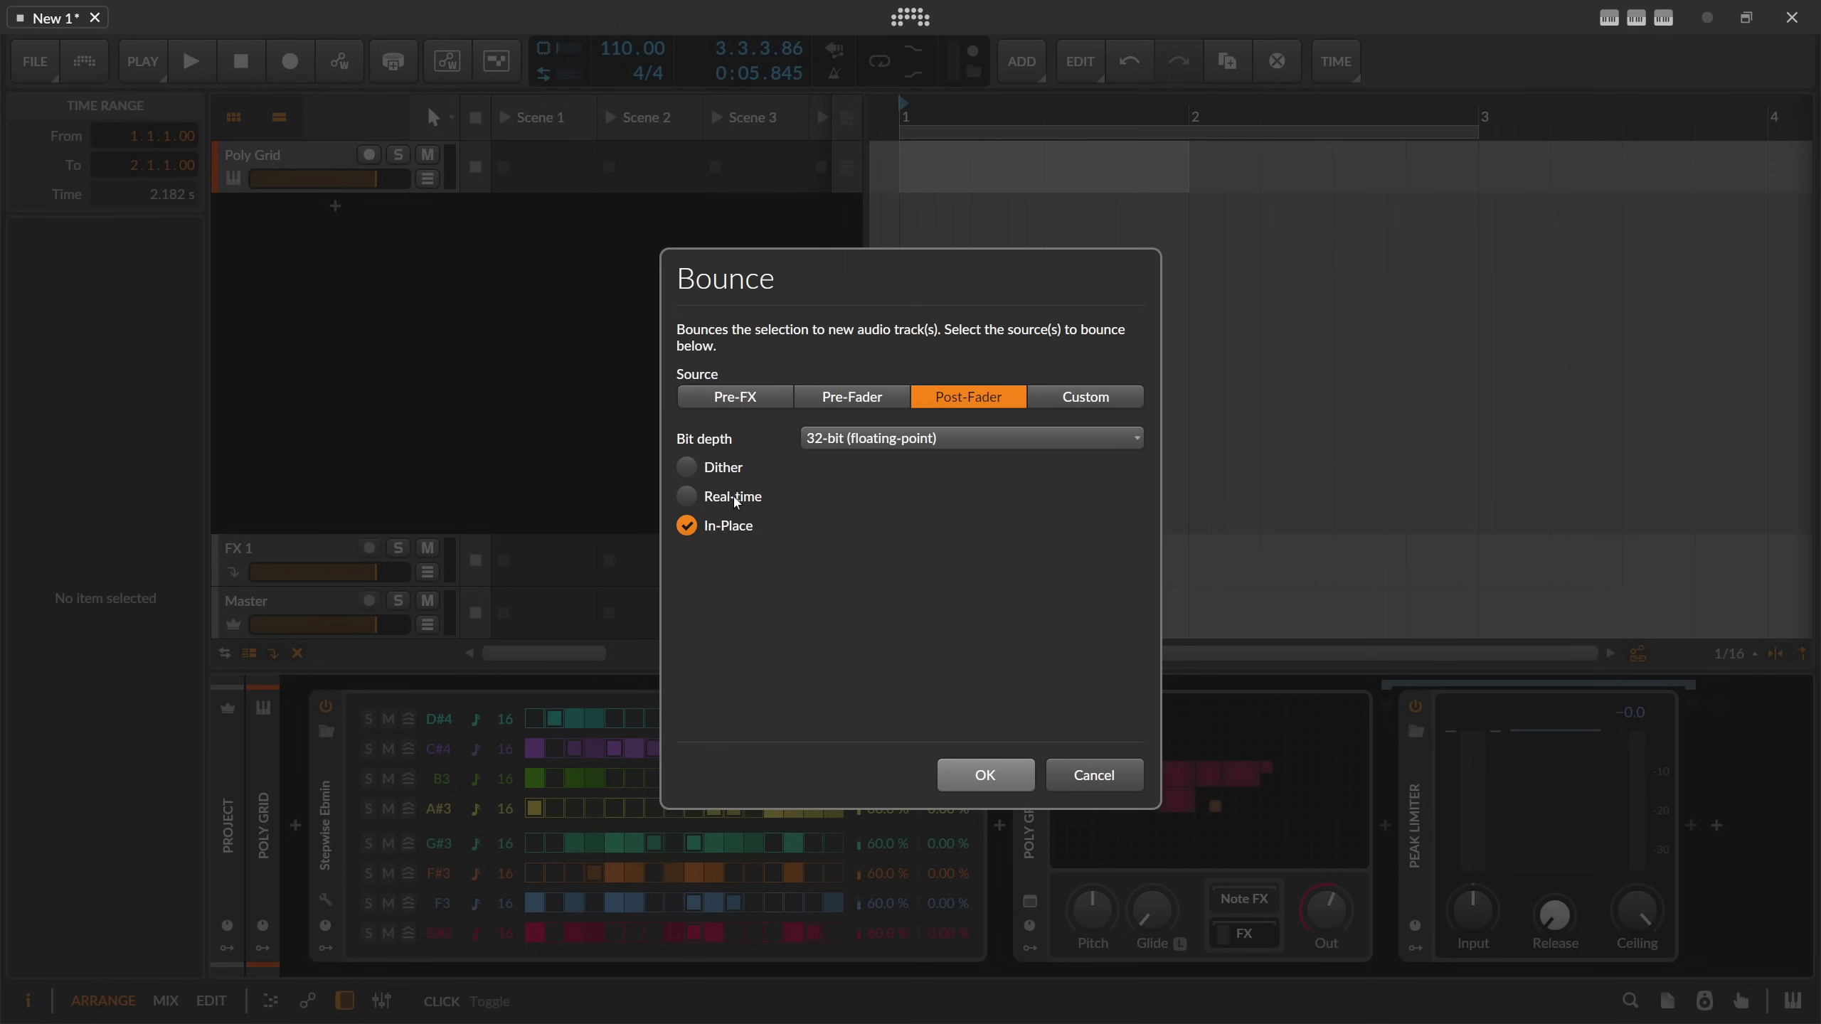
{"action": "left_click", "coordinate": [687, 528]}
{"action": "left_click", "coordinate": [688, 531]}
{"action": "left_click", "coordinate": [688, 534]}
{"action": "left_click", "coordinate": [690, 534]}
{"action": "left_click", "coordinate": [689, 537]}
{"action": "left_click", "coordinate": [988, 772]}
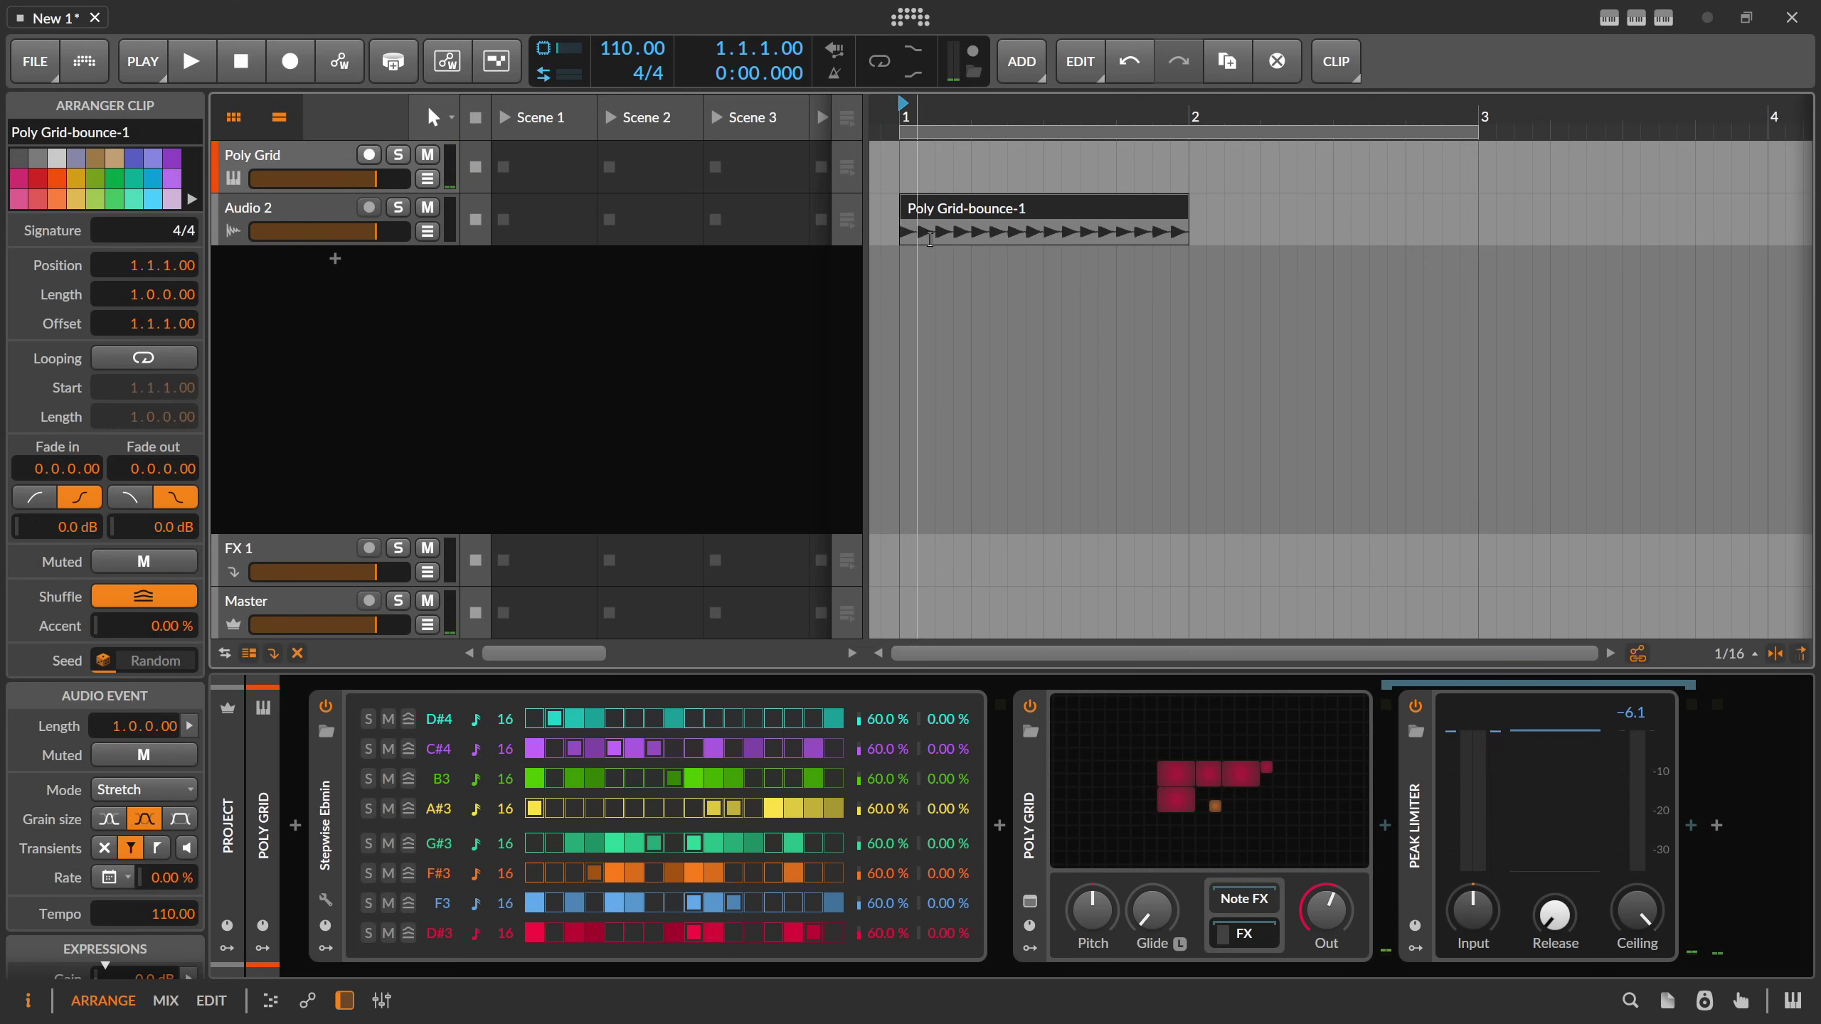
- Bounce bars 1–2 of the Poly Grid track in place, creating Poly Grid-bounce-2
{"action": "left_click_drag", "start_coordinate": [902, 228], "coordinate": [1189, 228]}
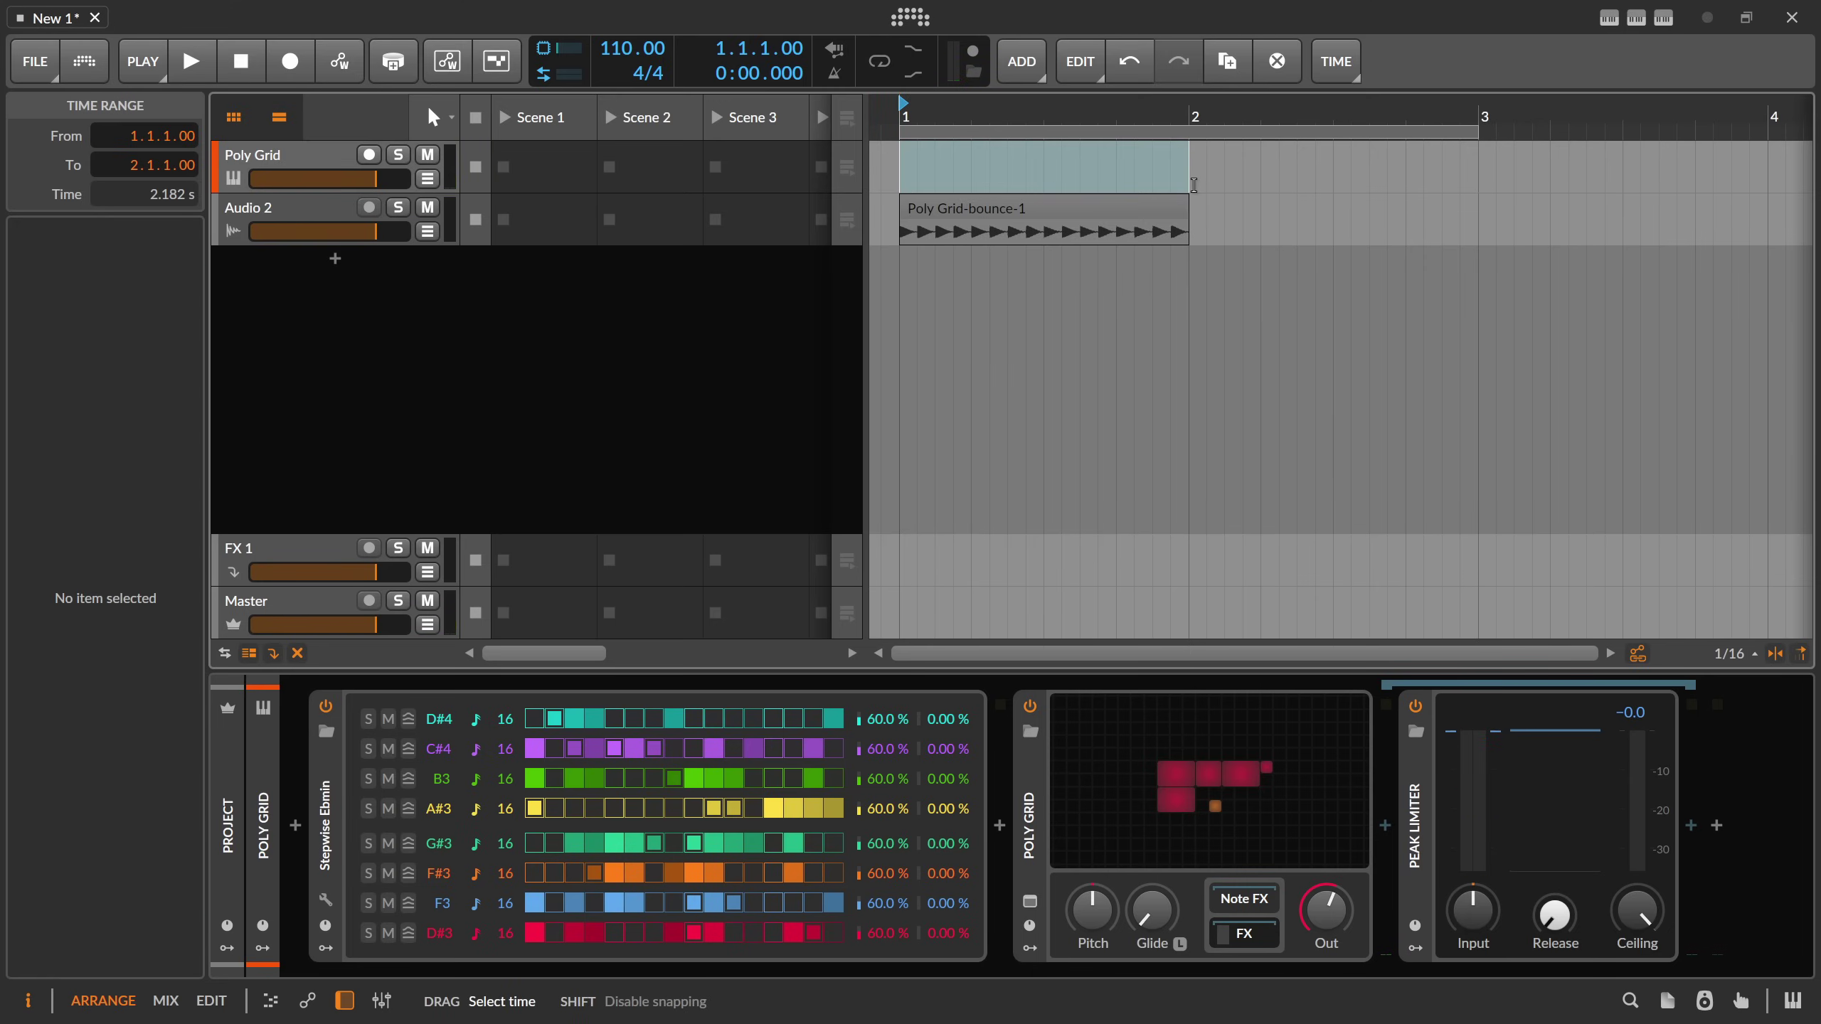
{"action": "right_click", "coordinate": [1094, 236]}
{"action": "left_click", "coordinate": [1176, 464]}
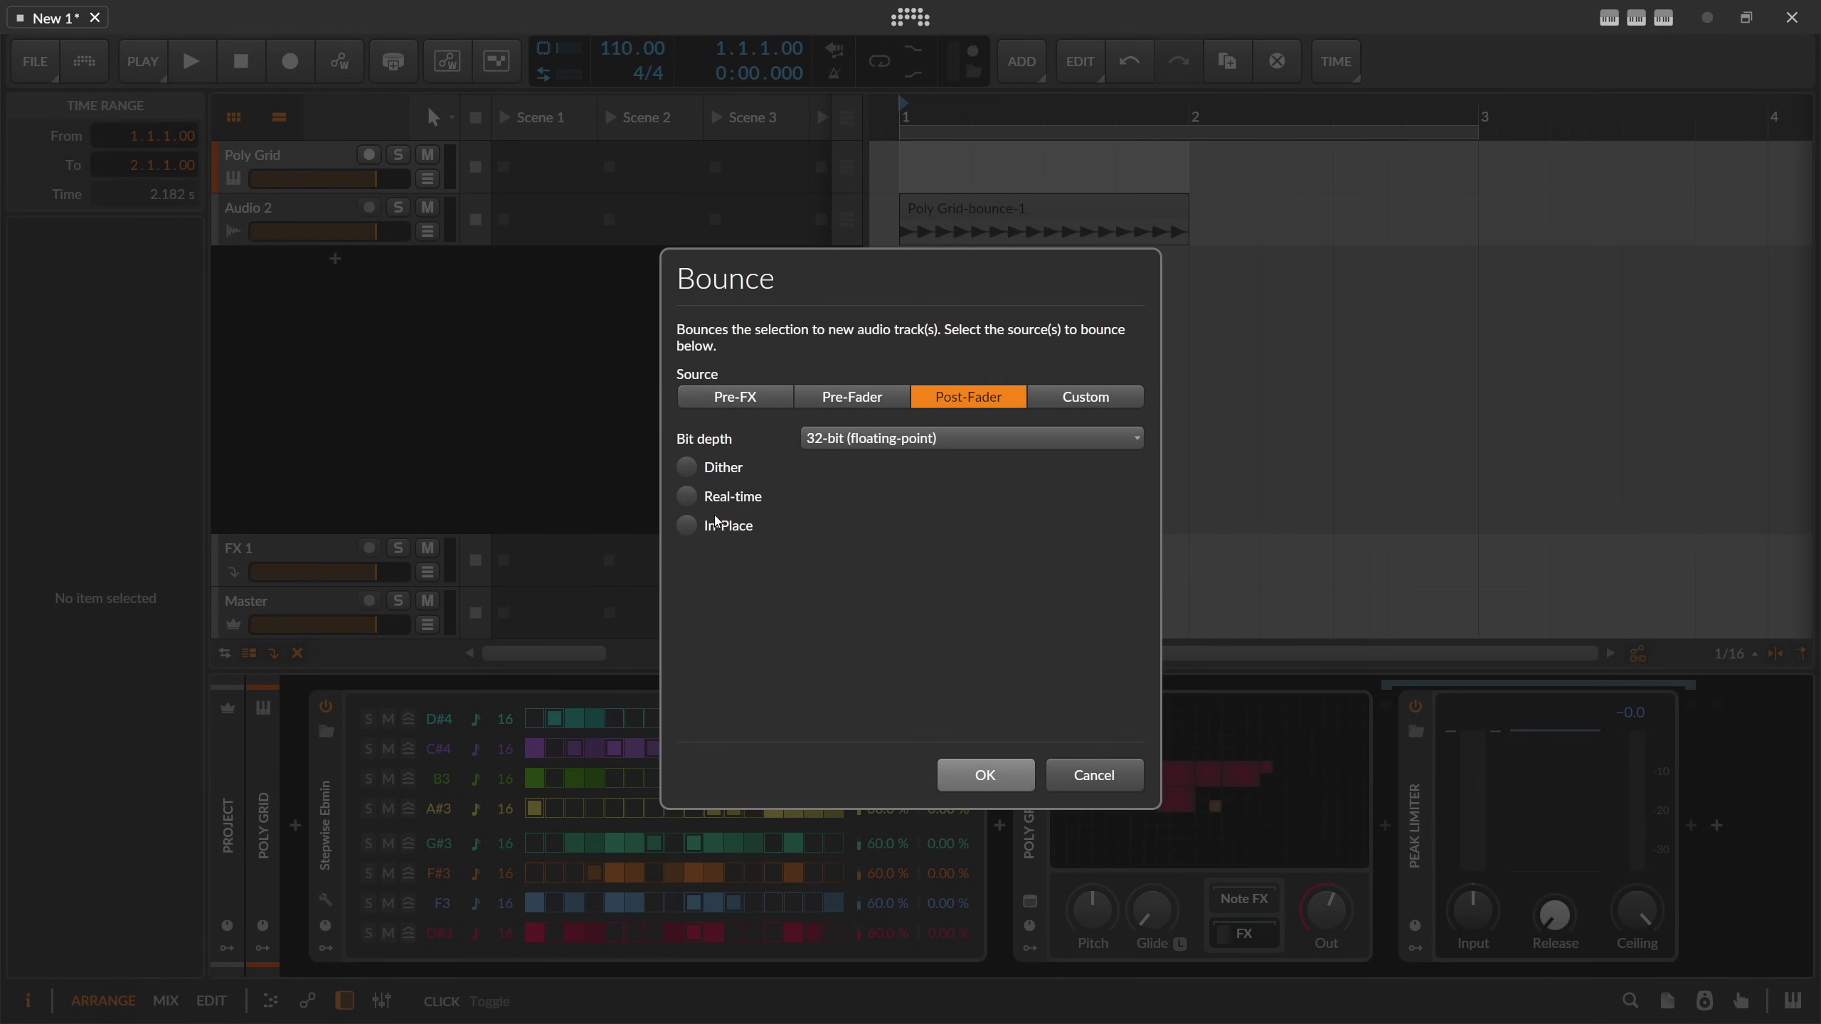
{"action": "left_click", "coordinate": [716, 523]}
{"action": "left_click", "coordinate": [985, 774]}
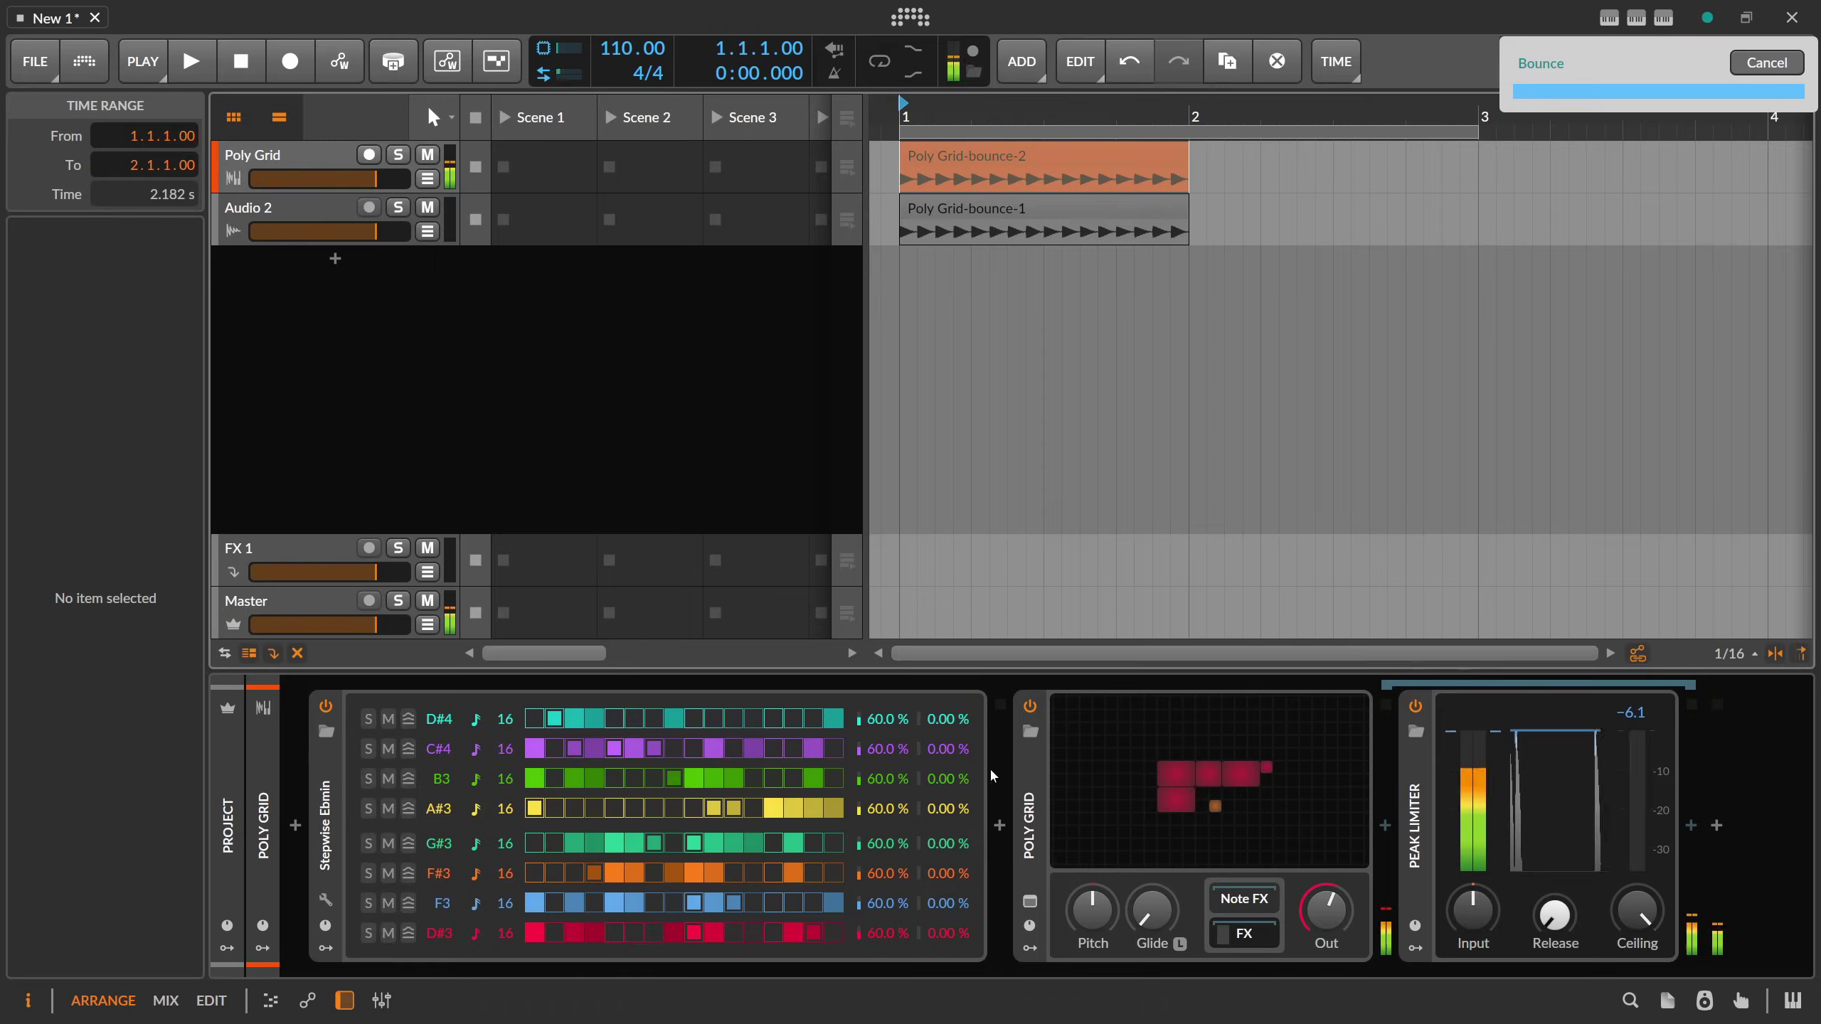
- Delete the Audio 2 track and the Poly Grid-bounce-2 clip
{"action": "left_click", "coordinate": [349, 224]}
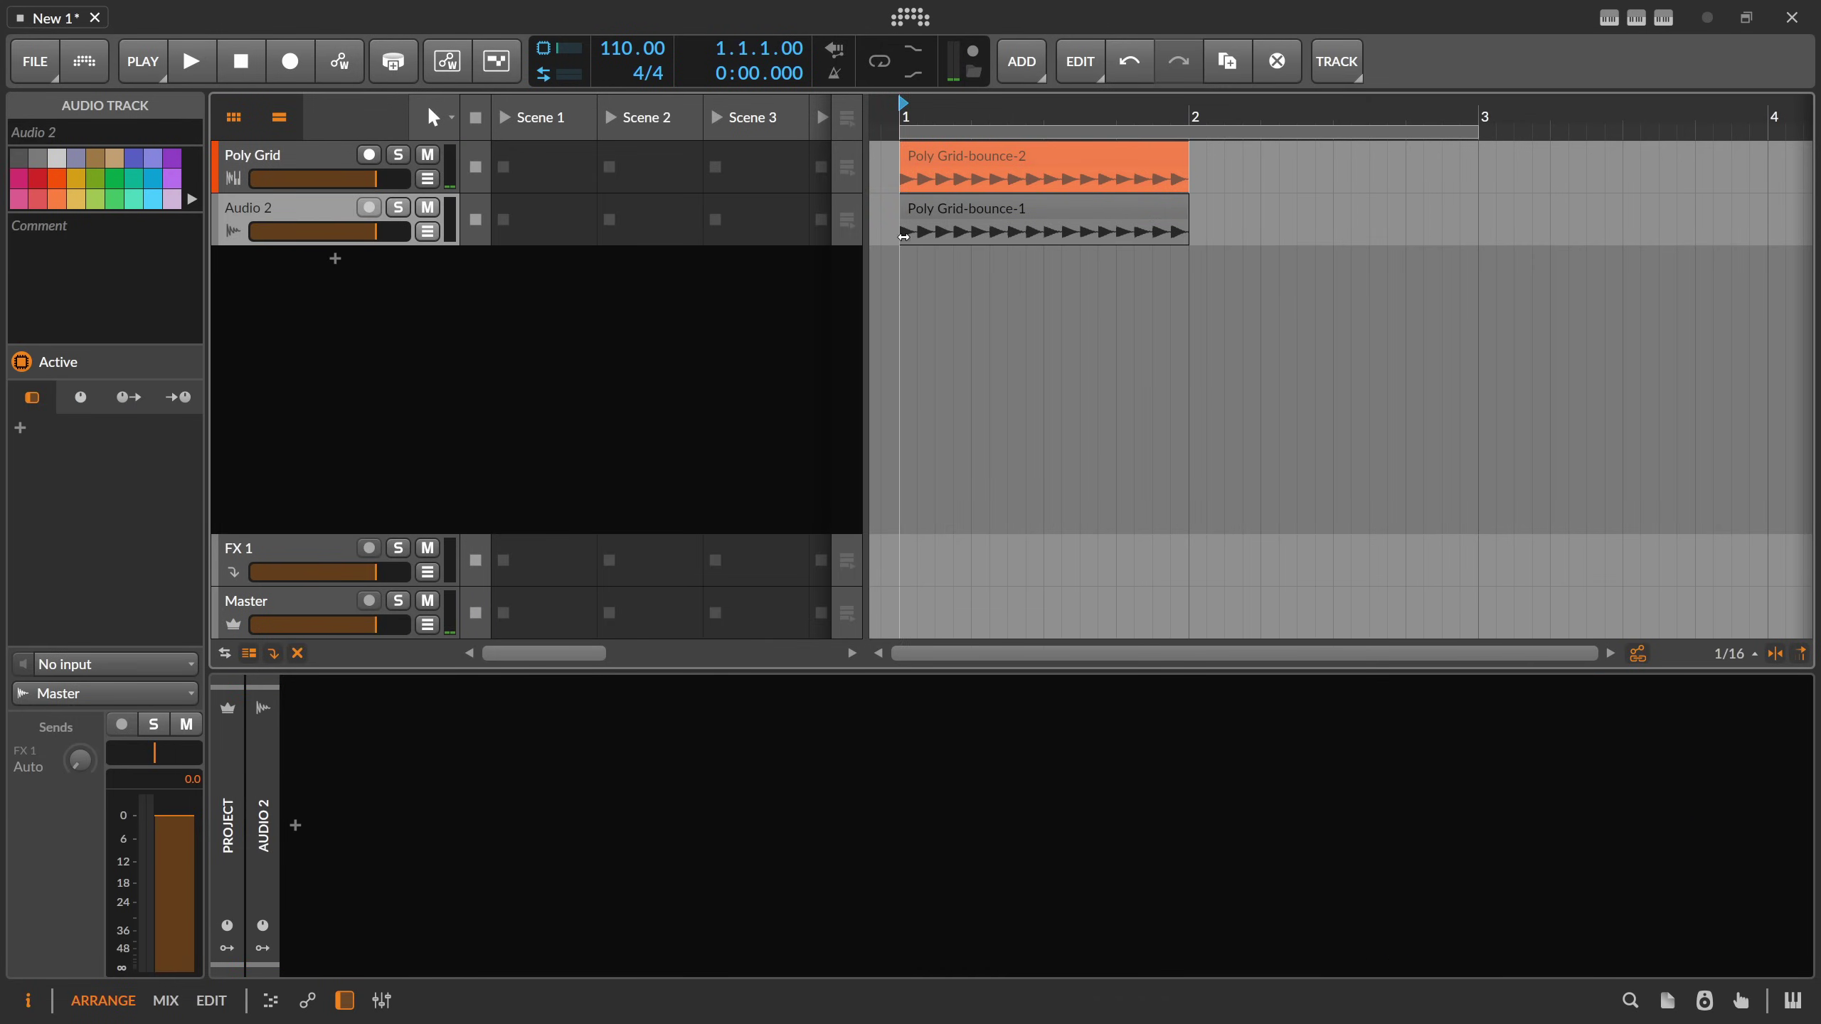
{"action": "left_click", "coordinate": [943, 216]}
{"action": "left_click", "coordinate": [940, 165]}
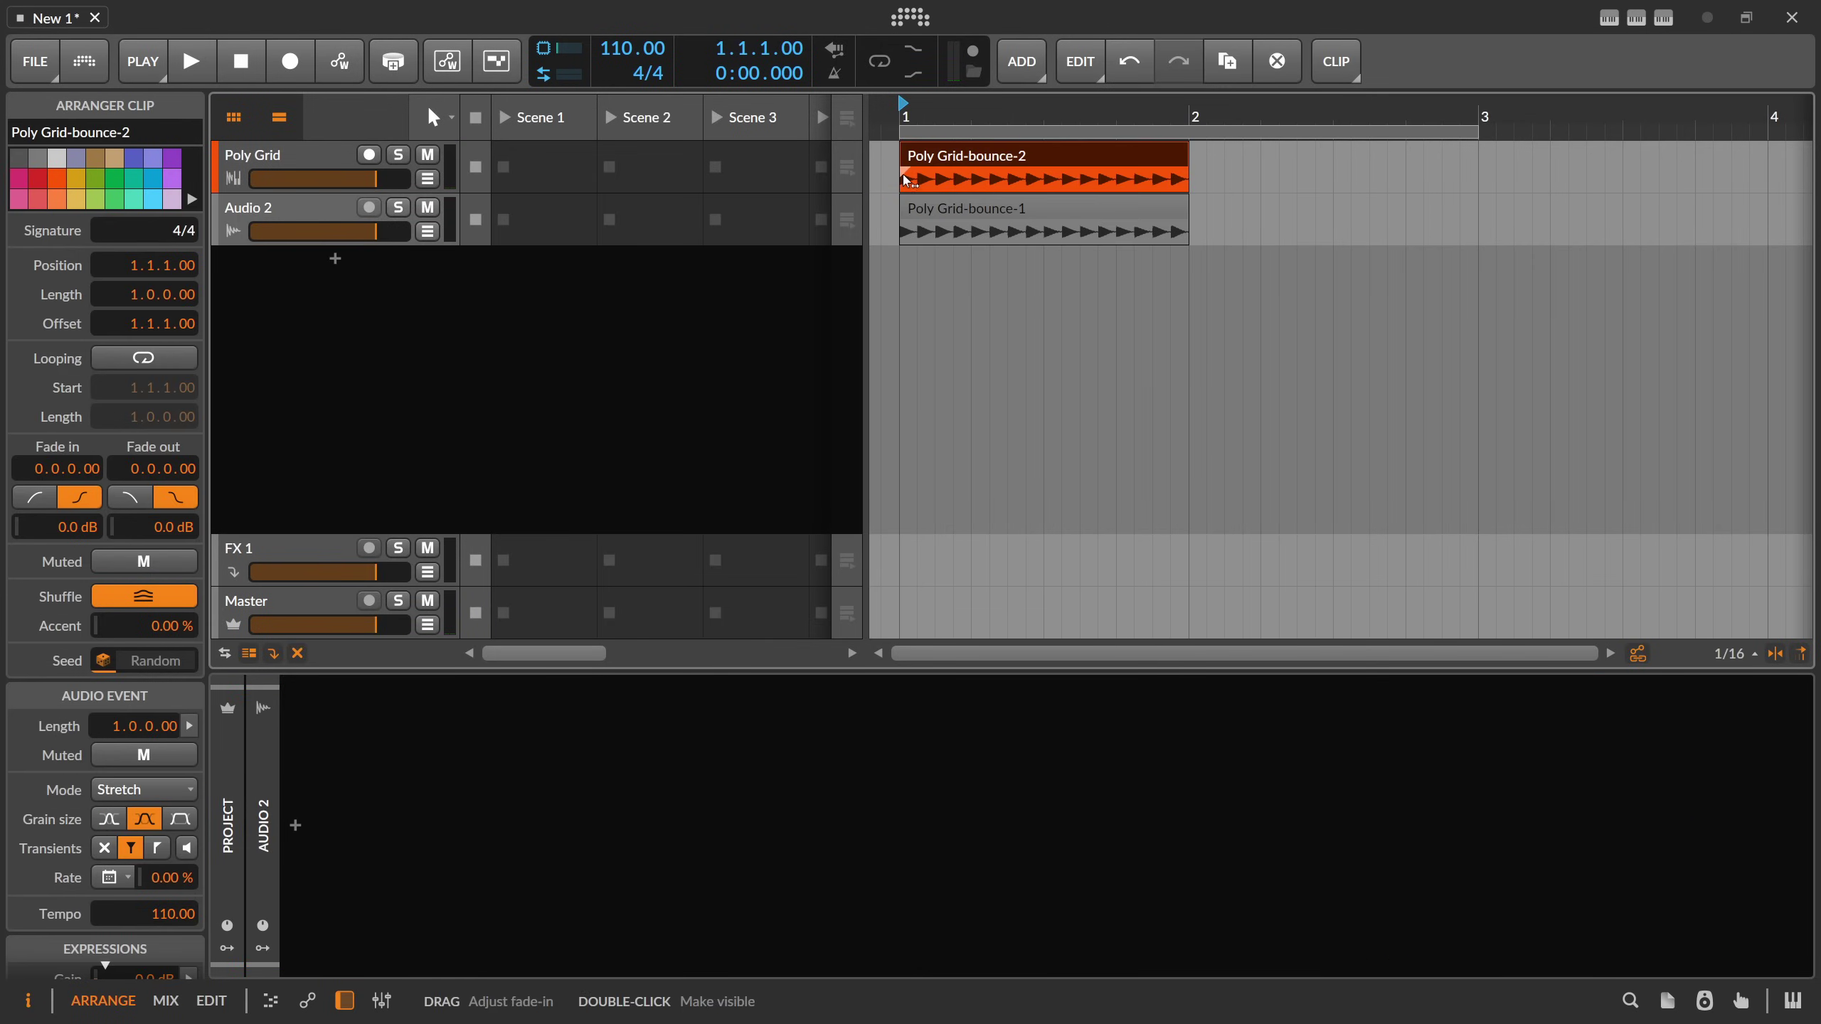
{"action": "left_click_drag", "start_coordinate": [904, 181], "coordinate": [1188, 167]}
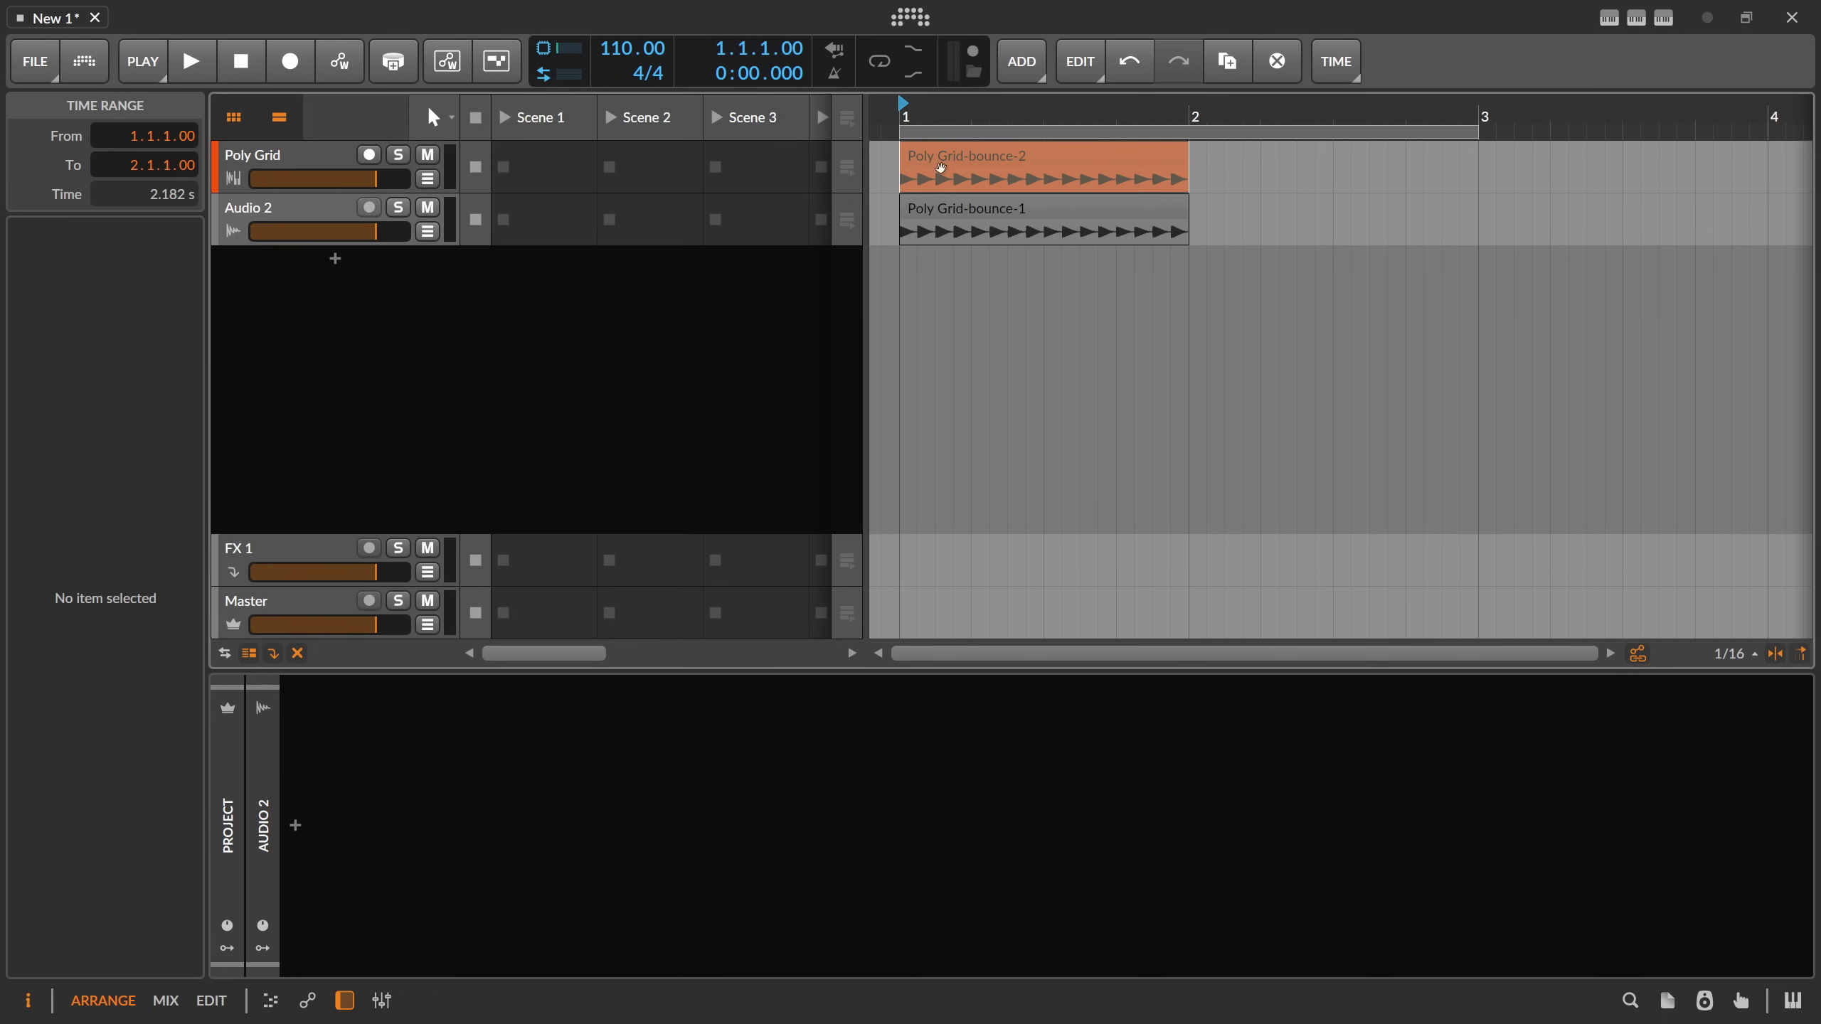
{"action": "left_click", "coordinate": [330, 206]}
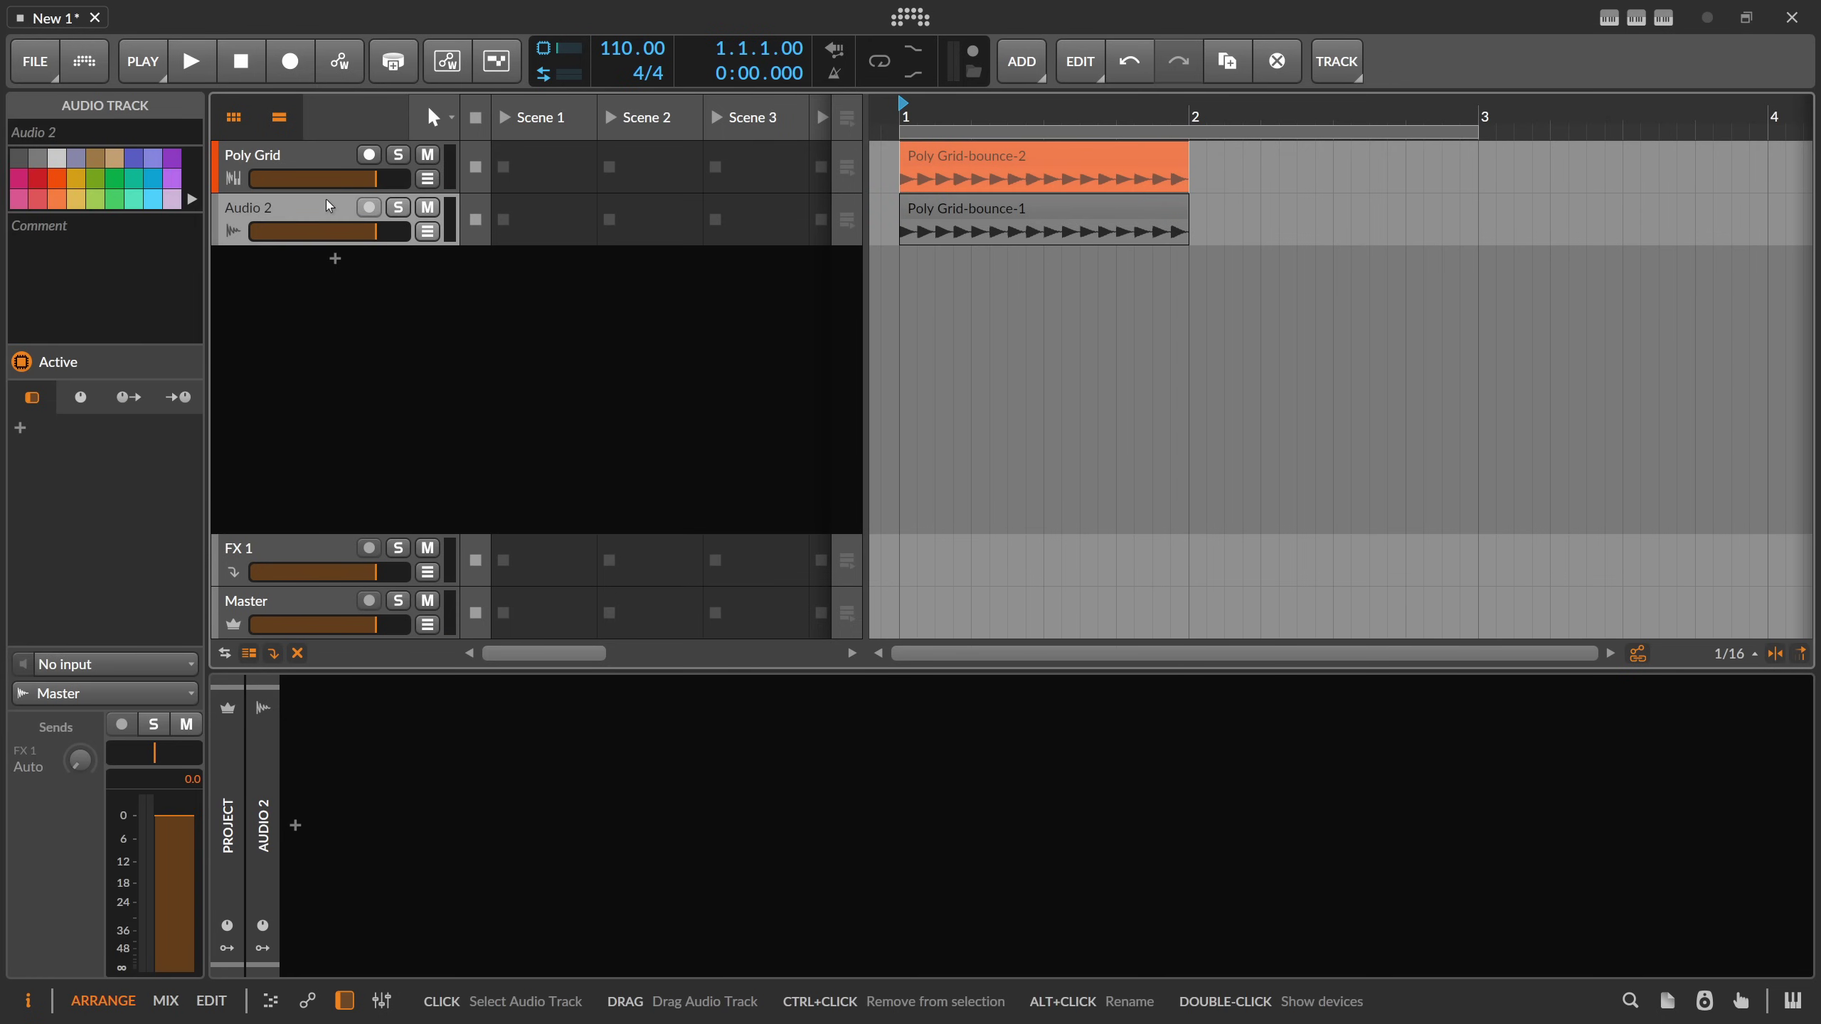
{"action": "key", "text": "Delete"}
{"action": "left_click", "coordinate": [954, 165]}
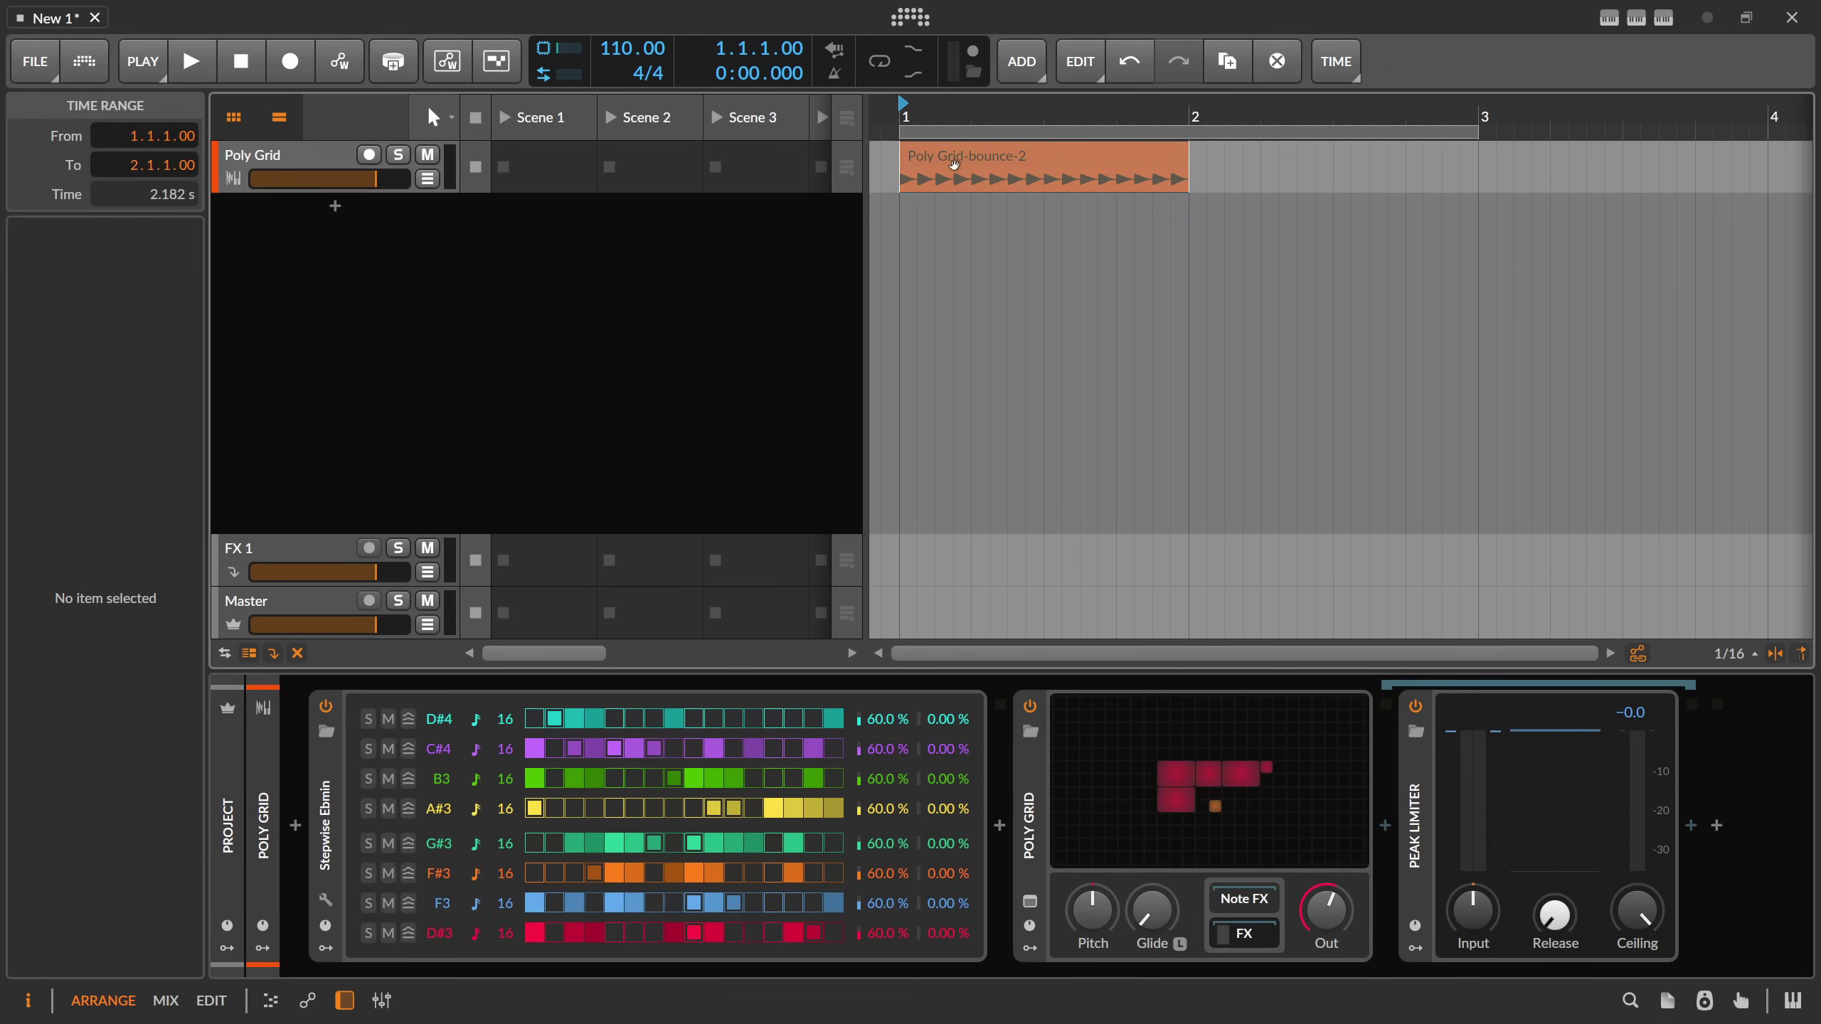
{"action": "left_click", "coordinate": [954, 165]}
{"action": "key", "text": "Delete"}
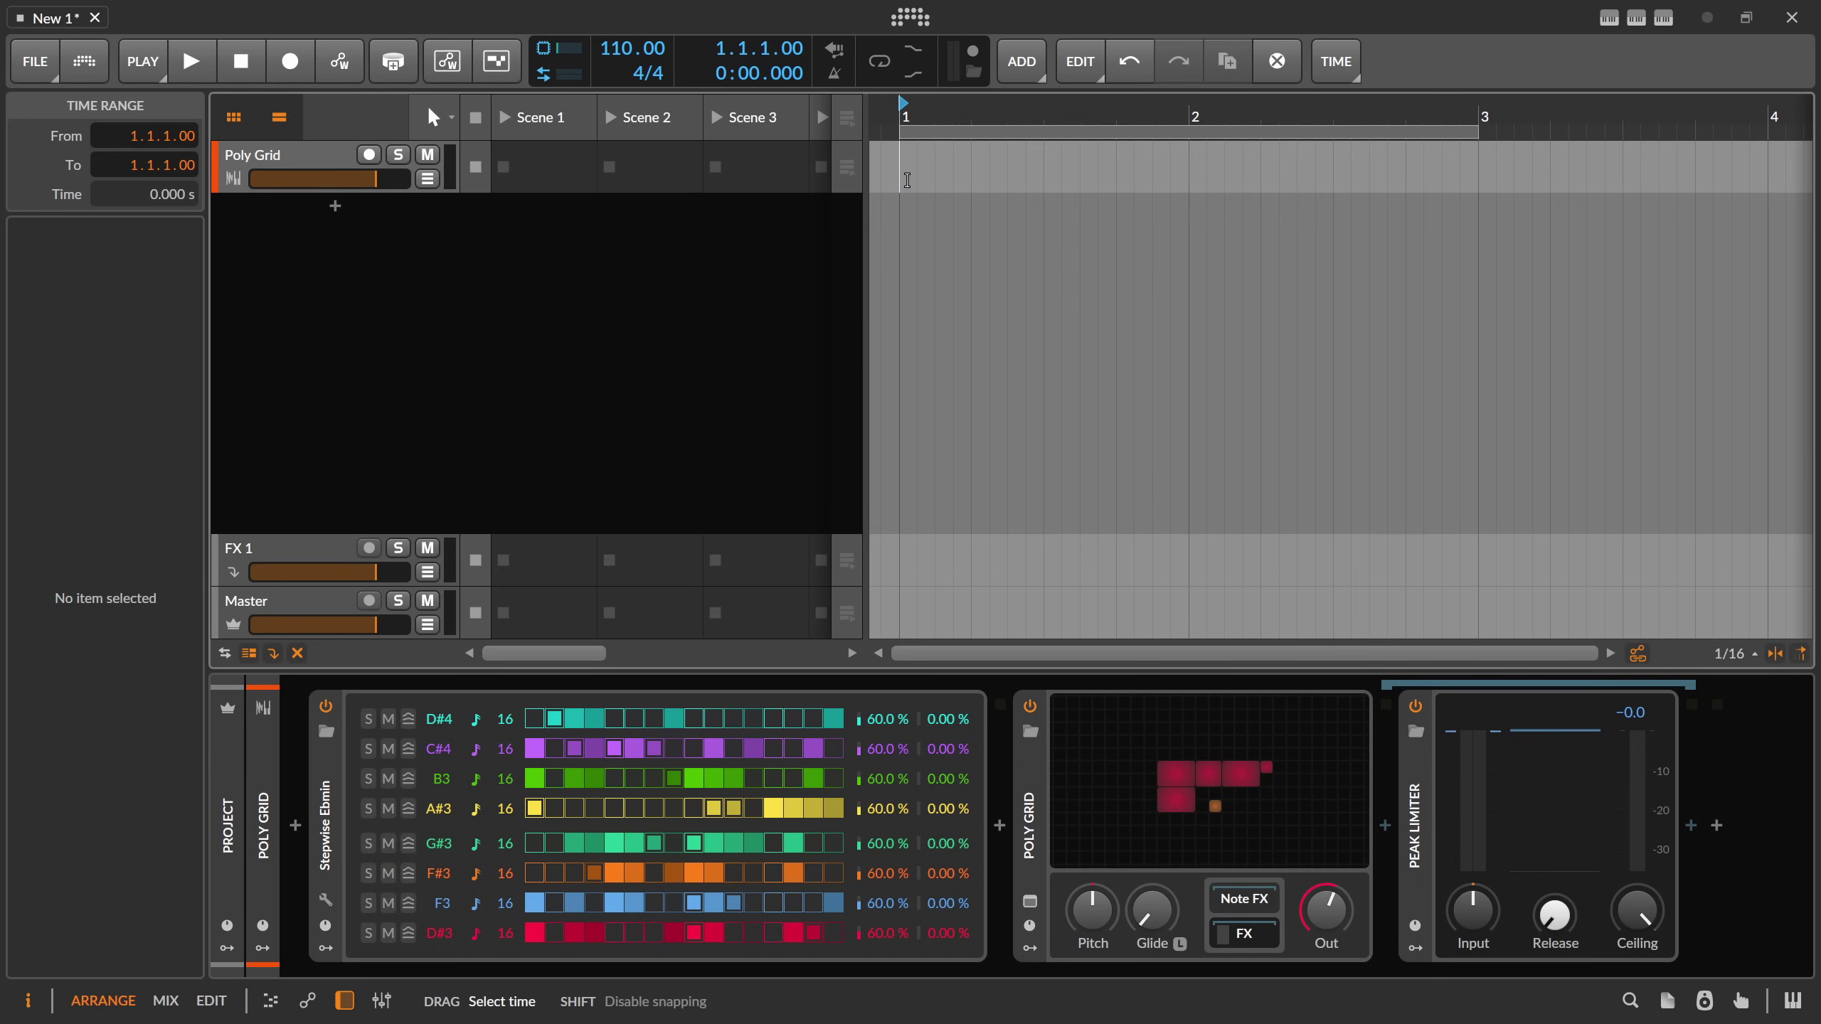
- Bounce bars 1–2 of the Poly Grid track in place, pre-FX
{"action": "left_click_drag", "start_coordinate": [907, 180], "coordinate": [1189, 179]}
{"action": "right_click", "coordinate": [1108, 176]}
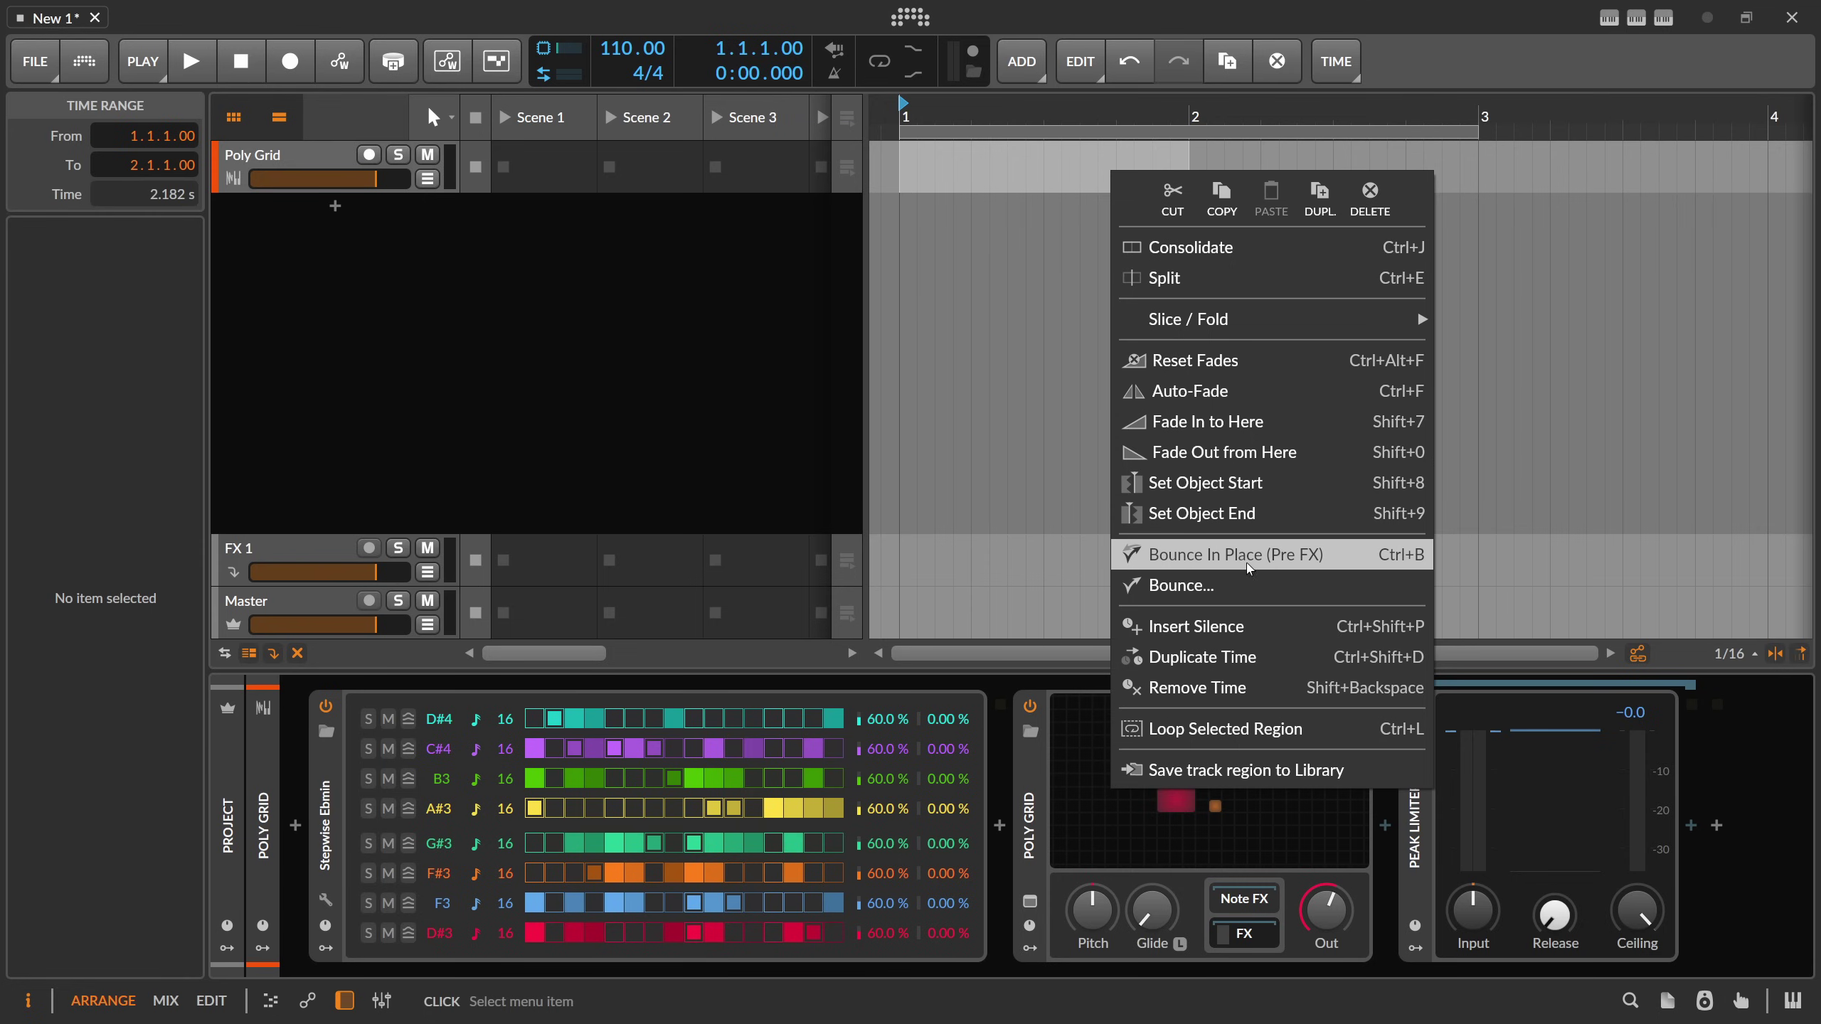
{"action": "left_click", "coordinate": [1222, 566]}
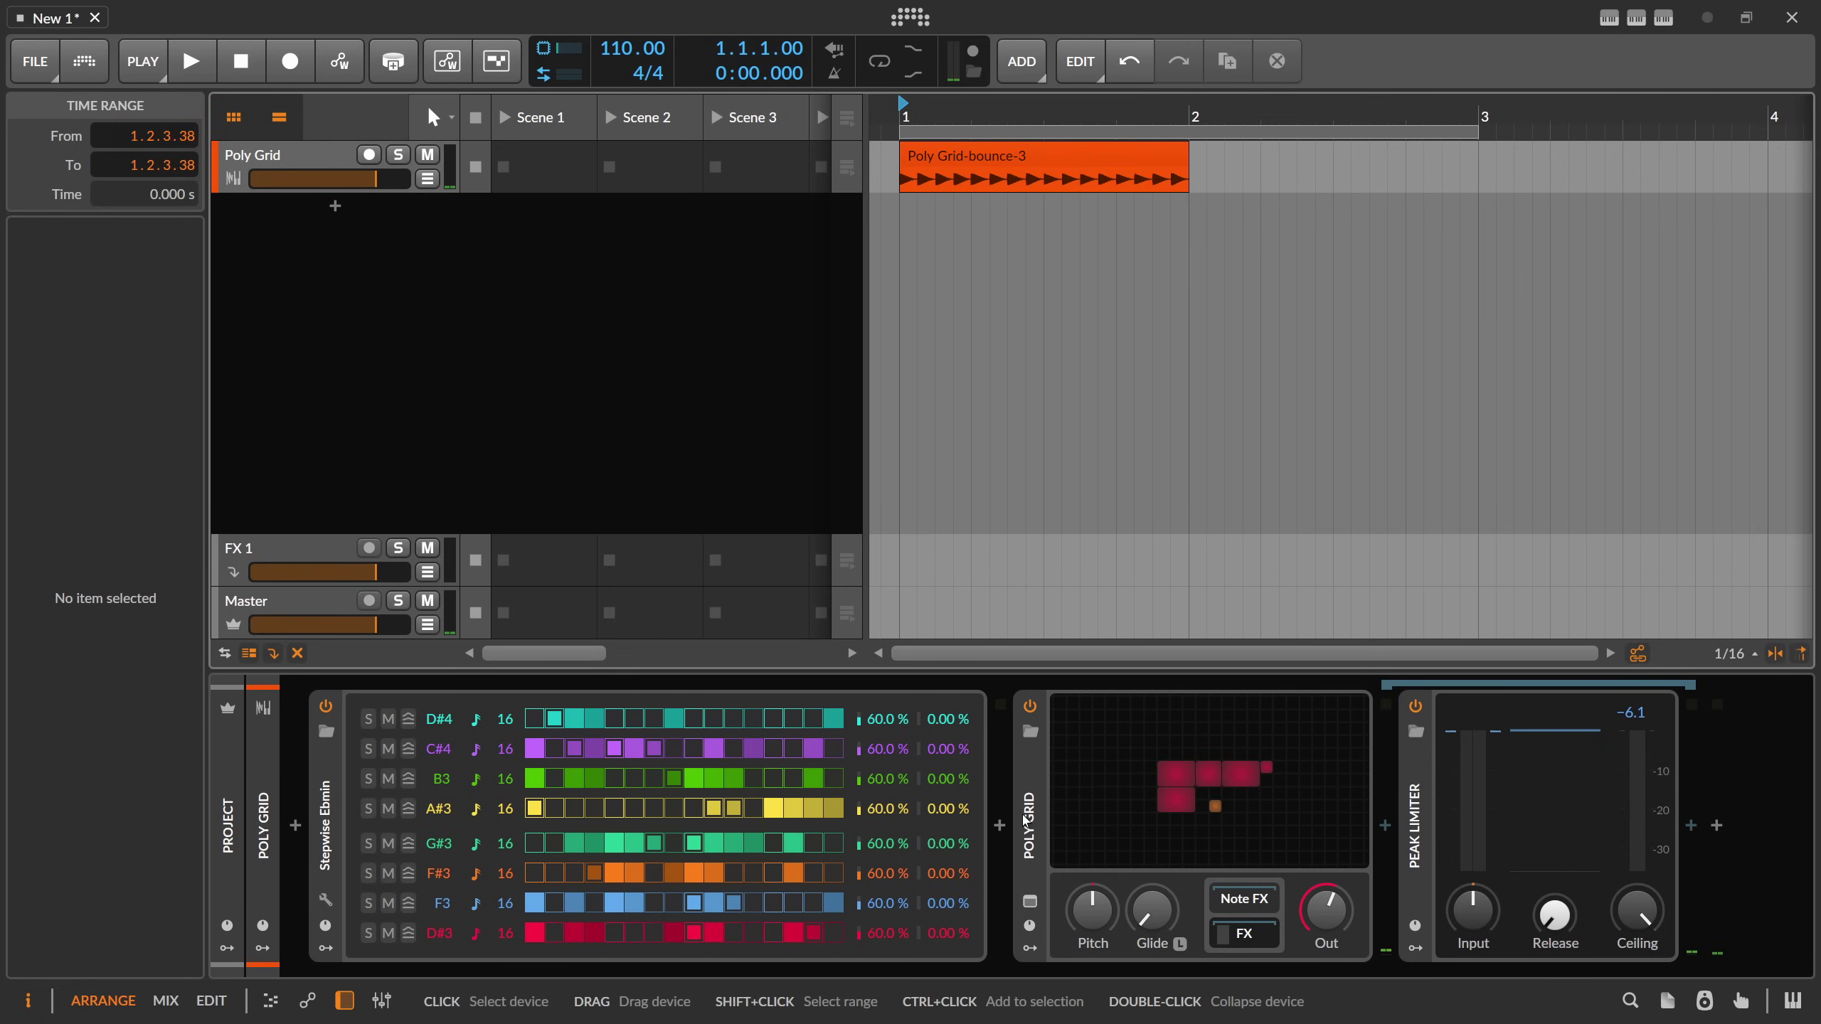
- Inspect the Poly Grid device and hybrid track properties, then select the Poly Grid-bounce-3 clip
{"action": "left_click", "coordinate": [940, 766]}
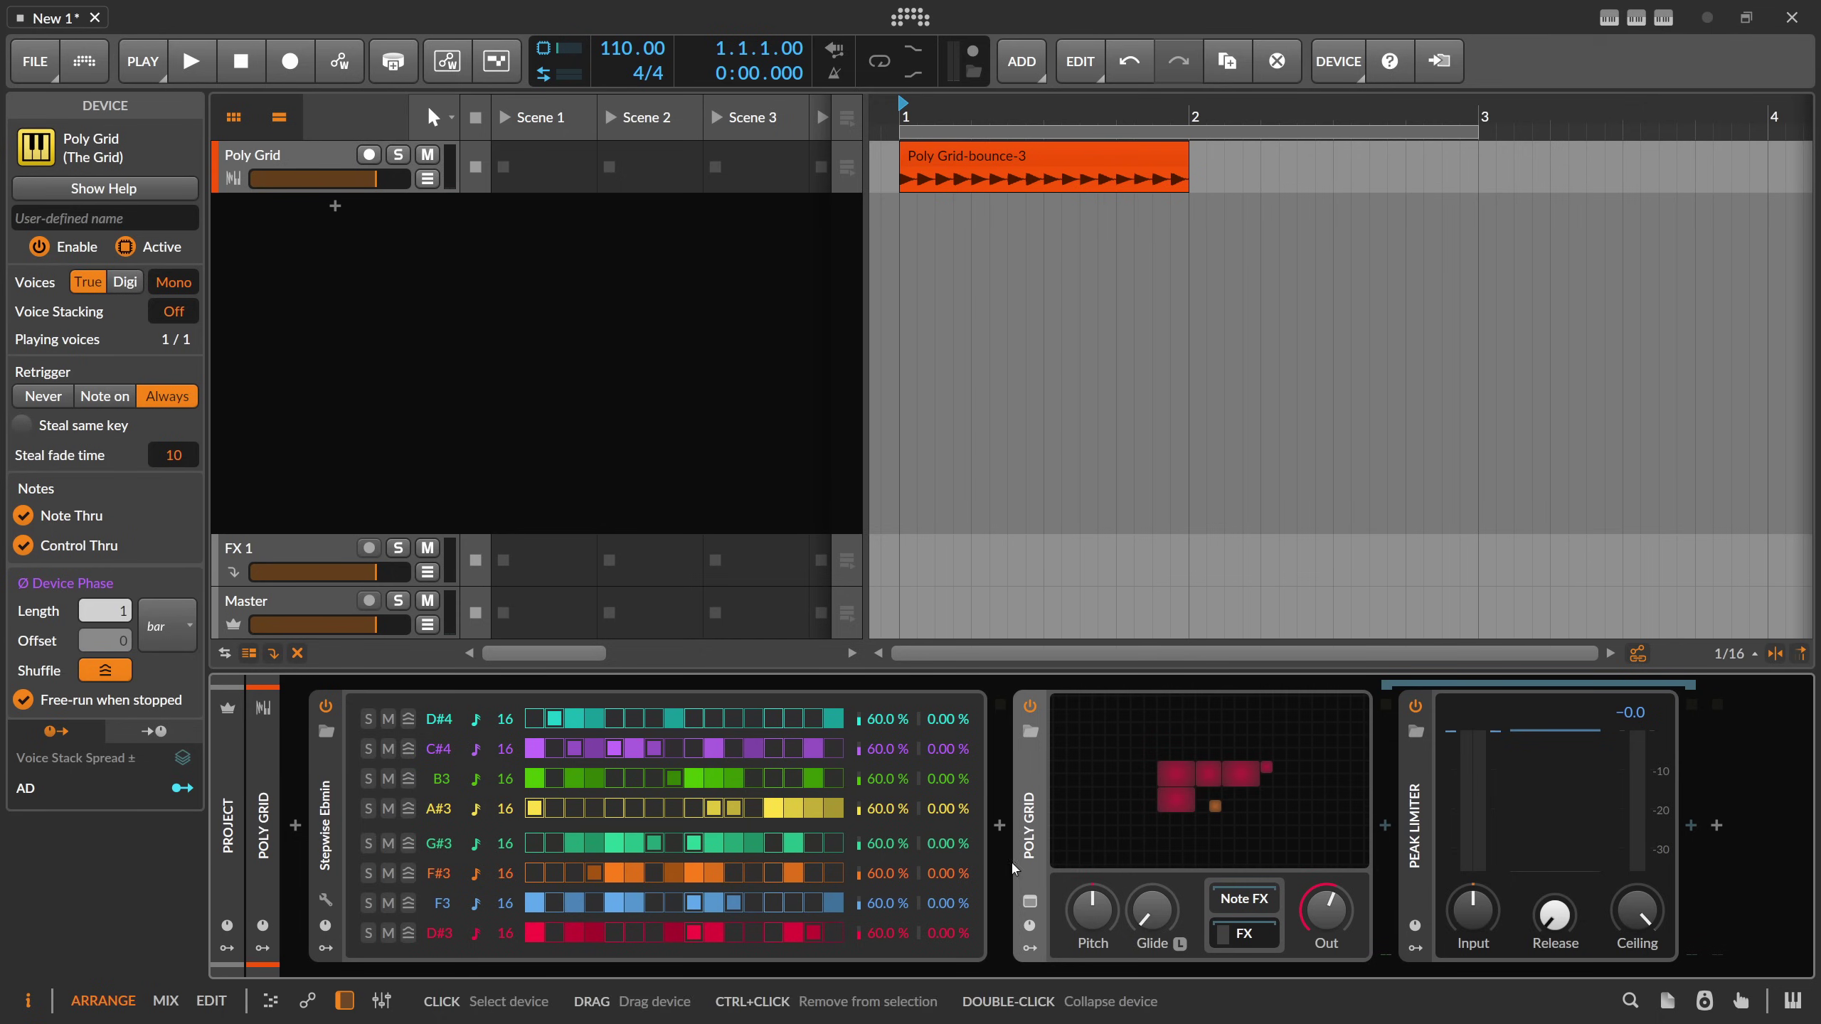
{"action": "left_click", "coordinate": [967, 980]}
{"action": "left_click", "coordinate": [1062, 817]}
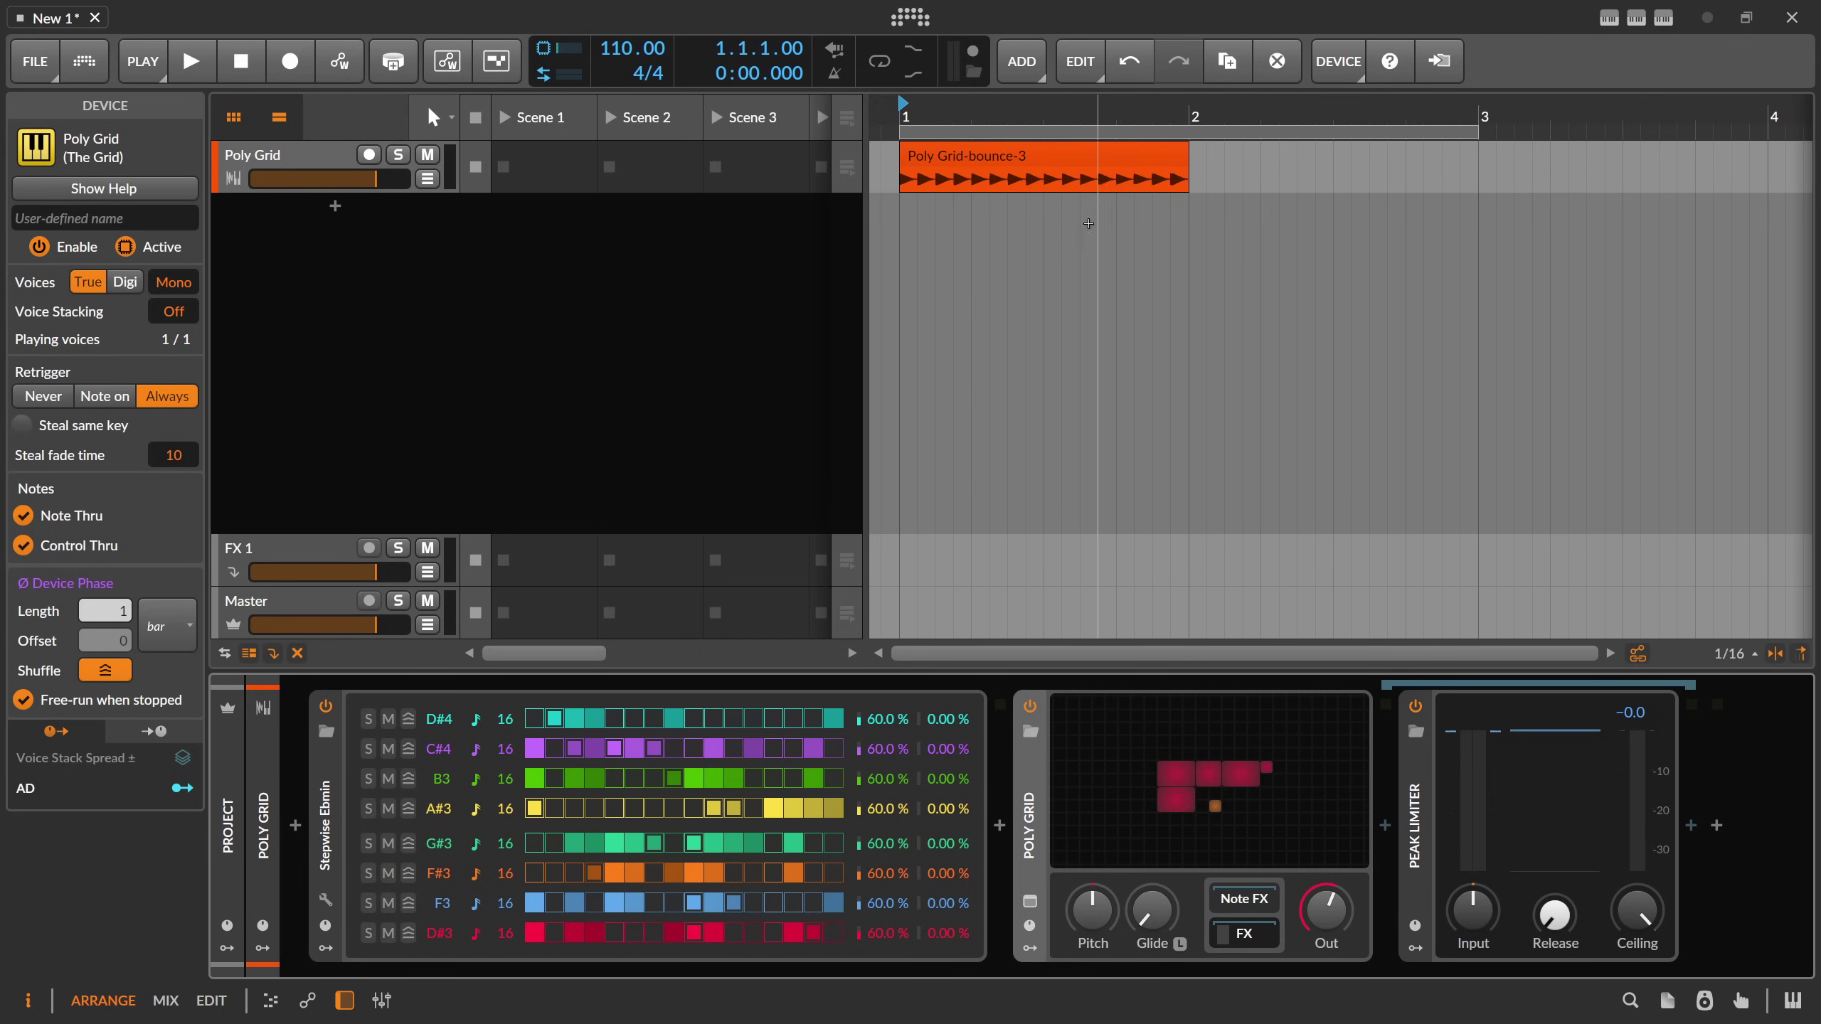
{"action": "left_click", "coordinate": [1061, 165]}
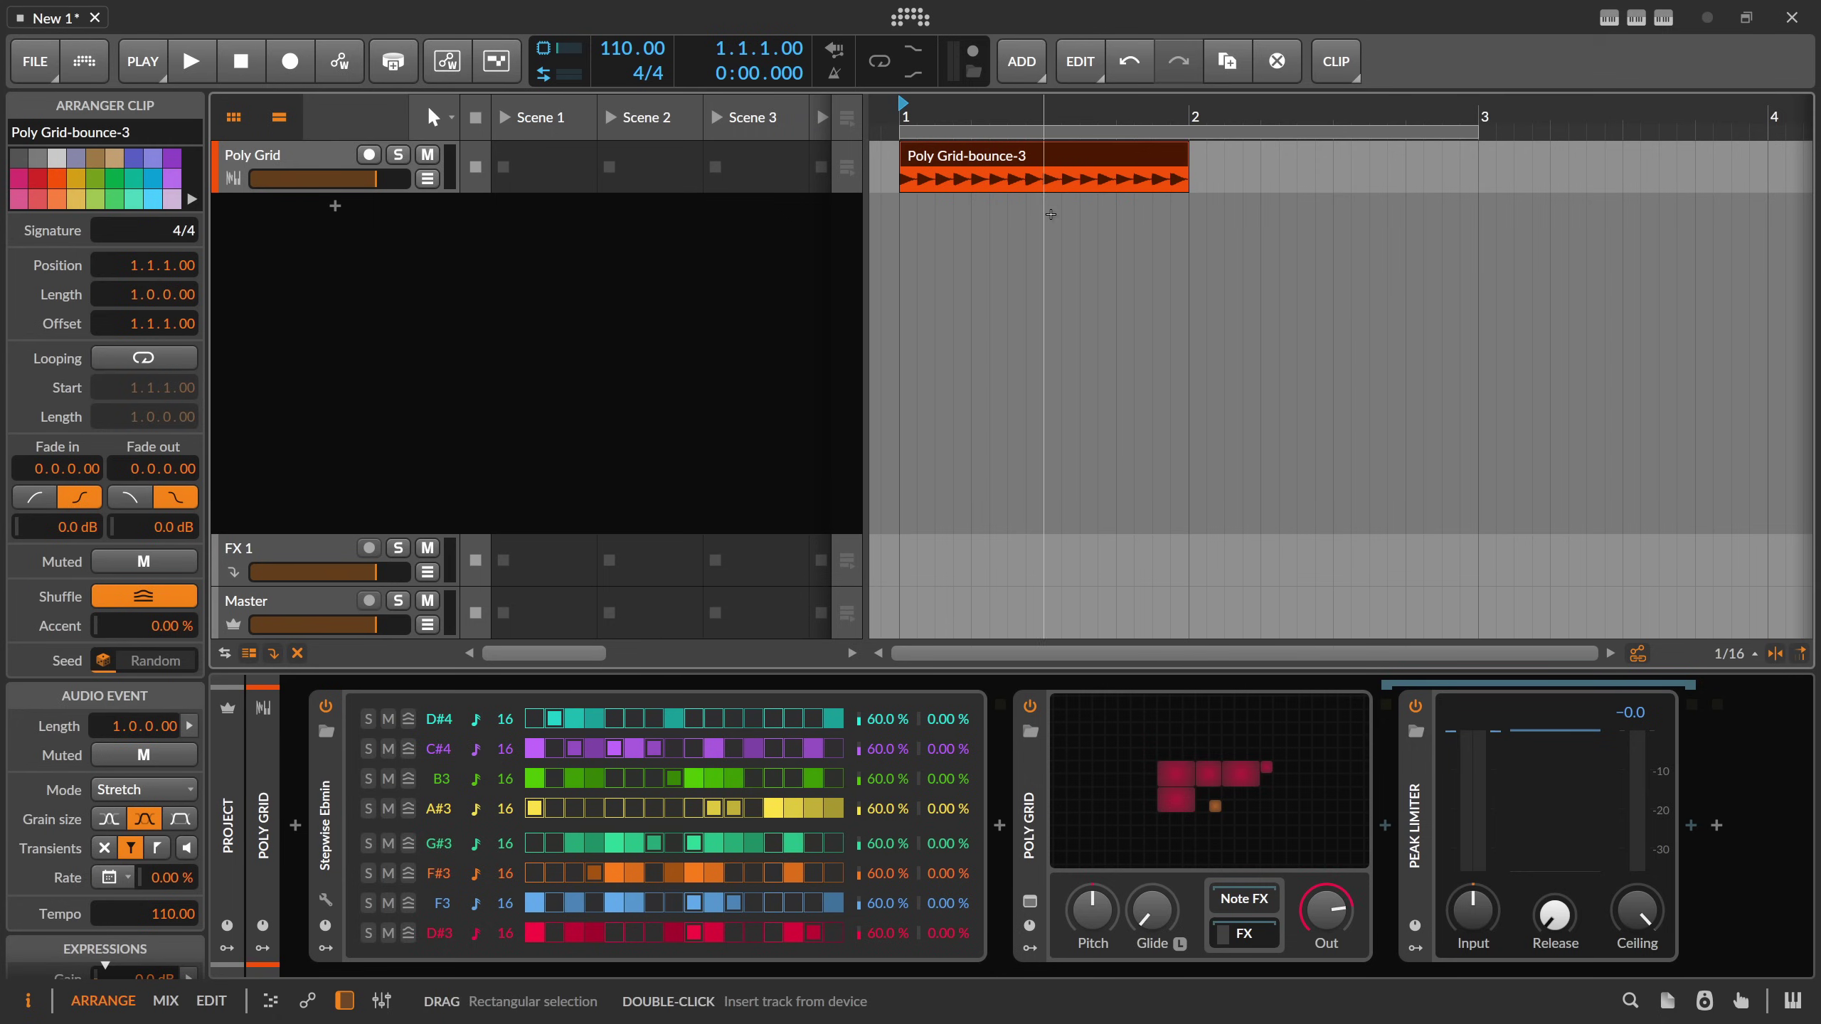
- Replace the Peak Limiter with a Reverb on the Poly Grid track
{"action": "left_click", "coordinate": [1416, 821]}
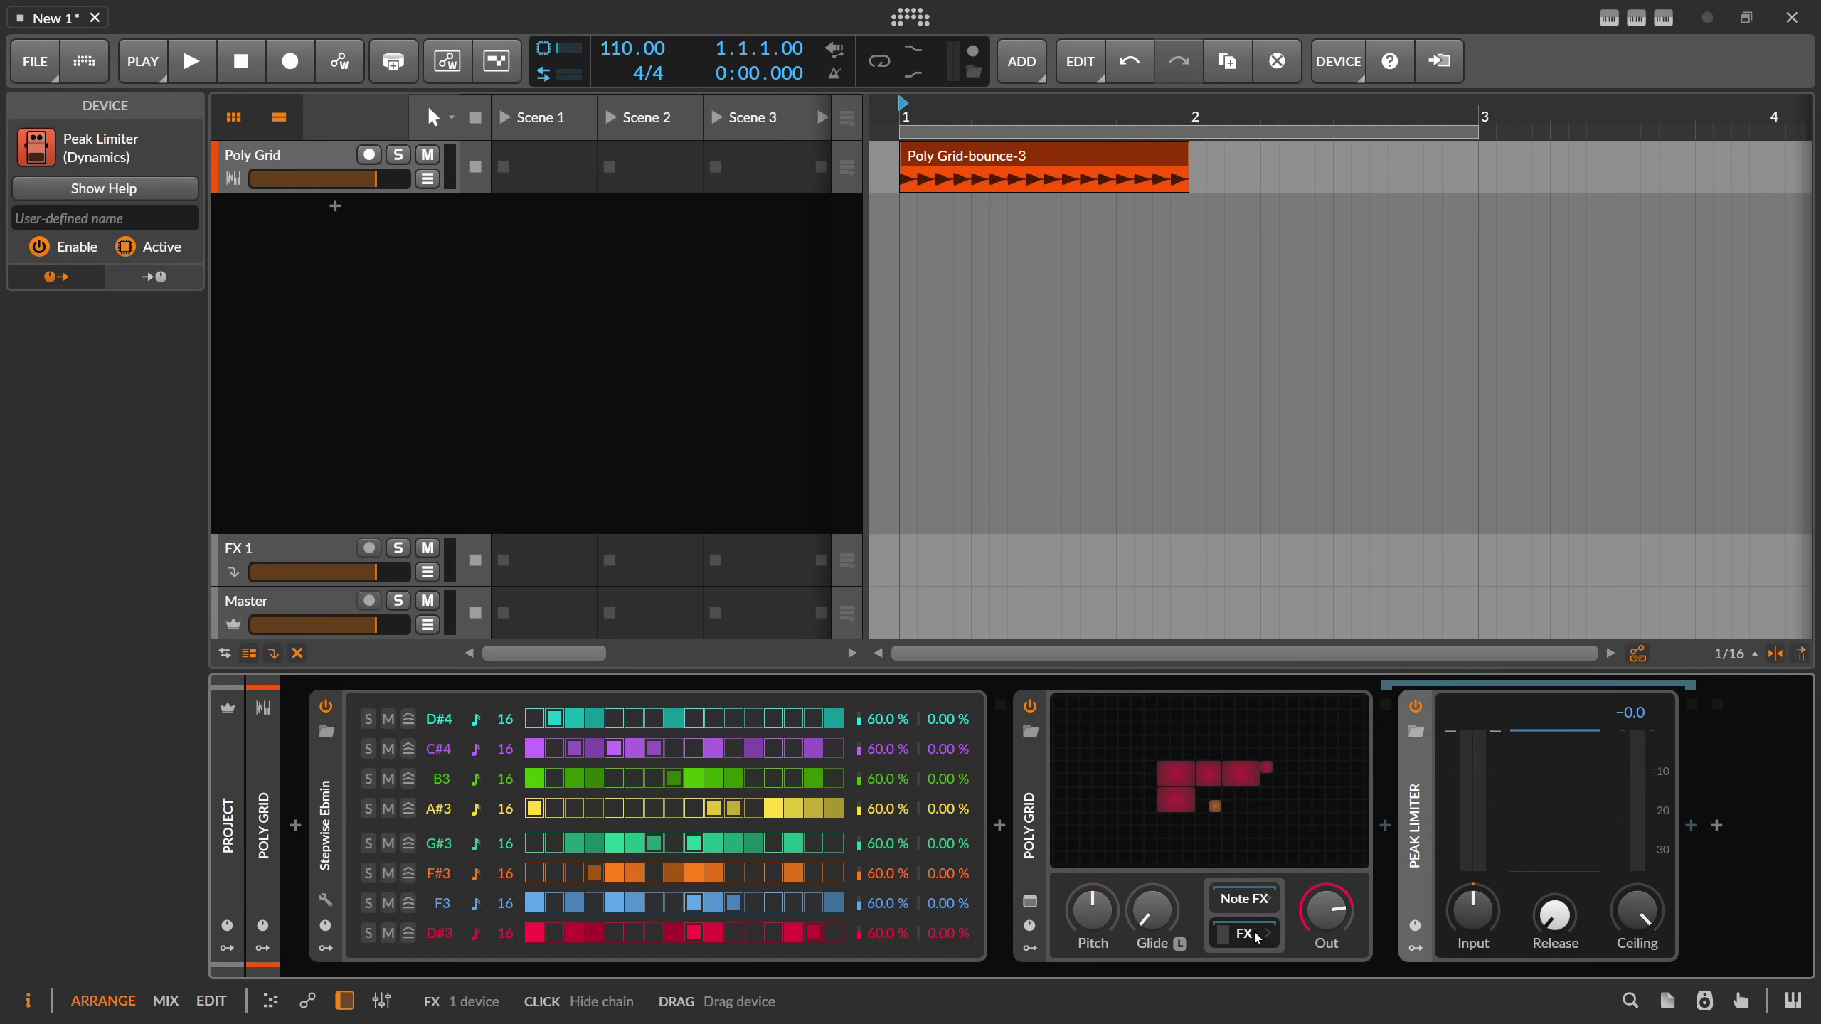
{"action": "key", "text": "Delete"}
{"action": "left_click", "coordinate": [1385, 825]}
{"action": "type", "text": "reverb"}
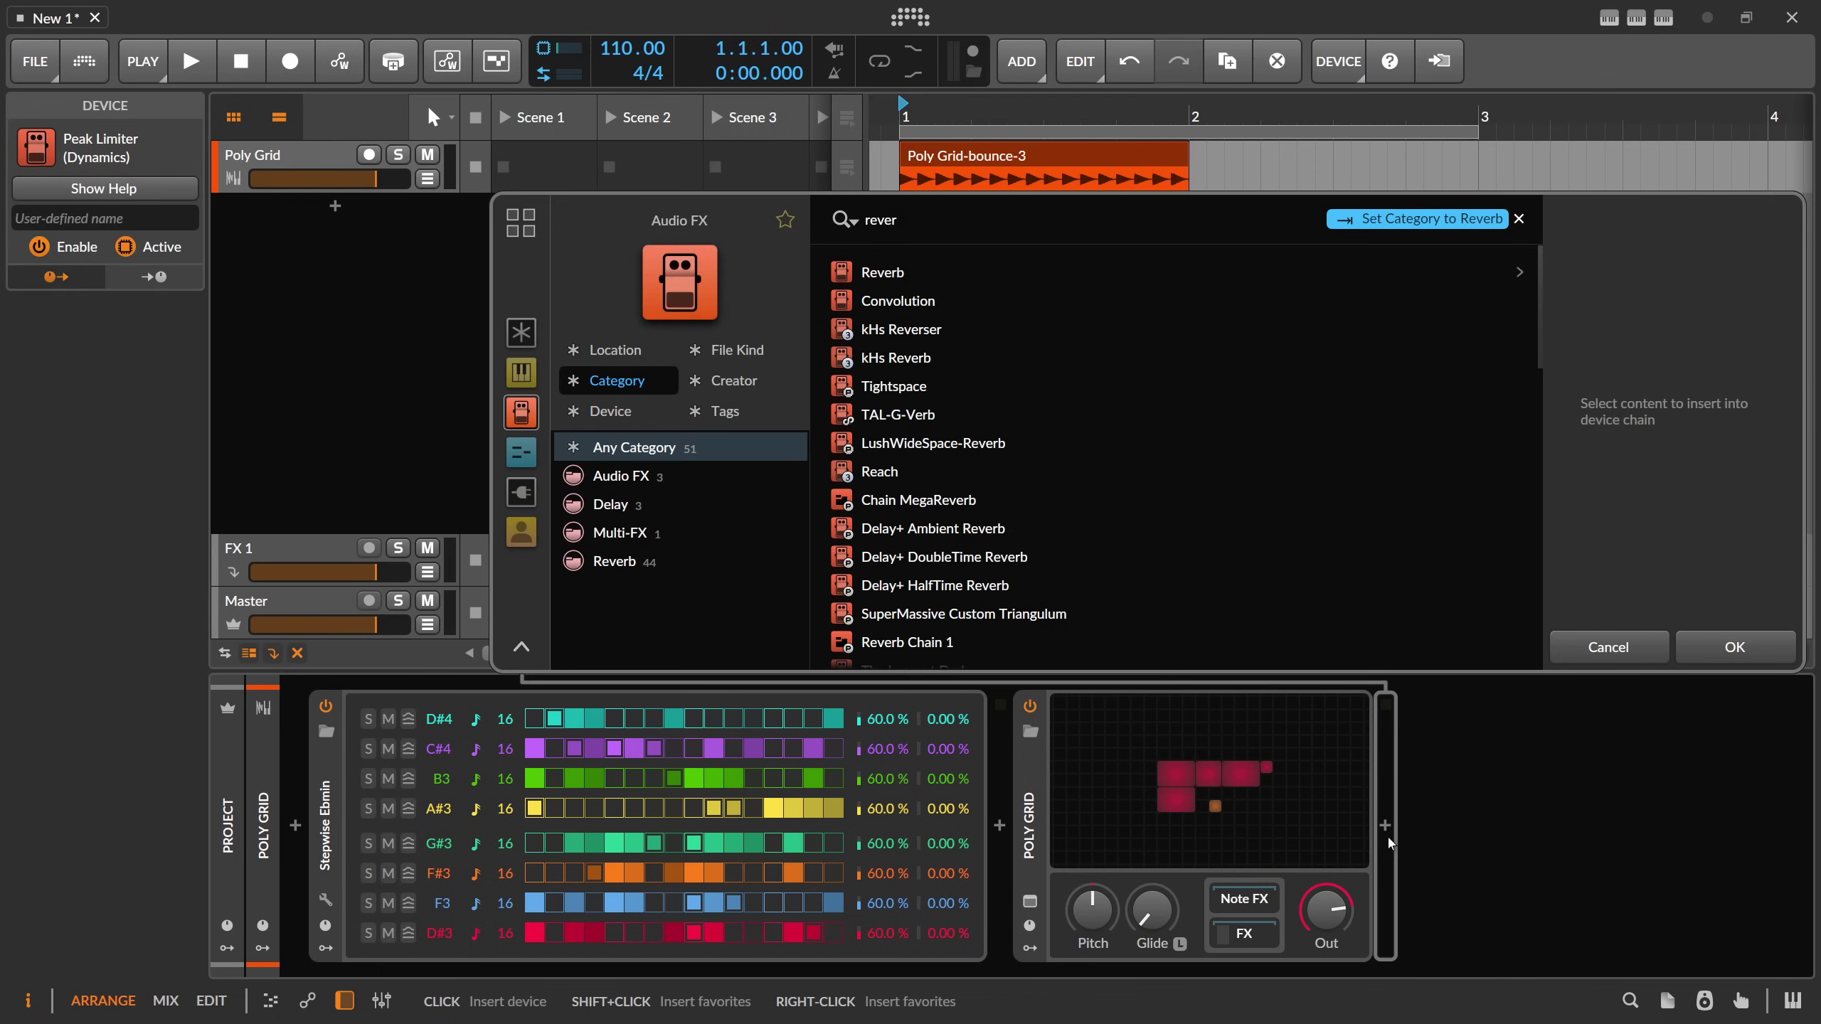
{"action": "key", "text": "Down"}
{"action": "key", "text": "Return"}
- Delete Poly Grid-bounce-3 and bounce bars 1–2 in place pre-FX again
{"action": "left_click", "coordinate": [1013, 172]}
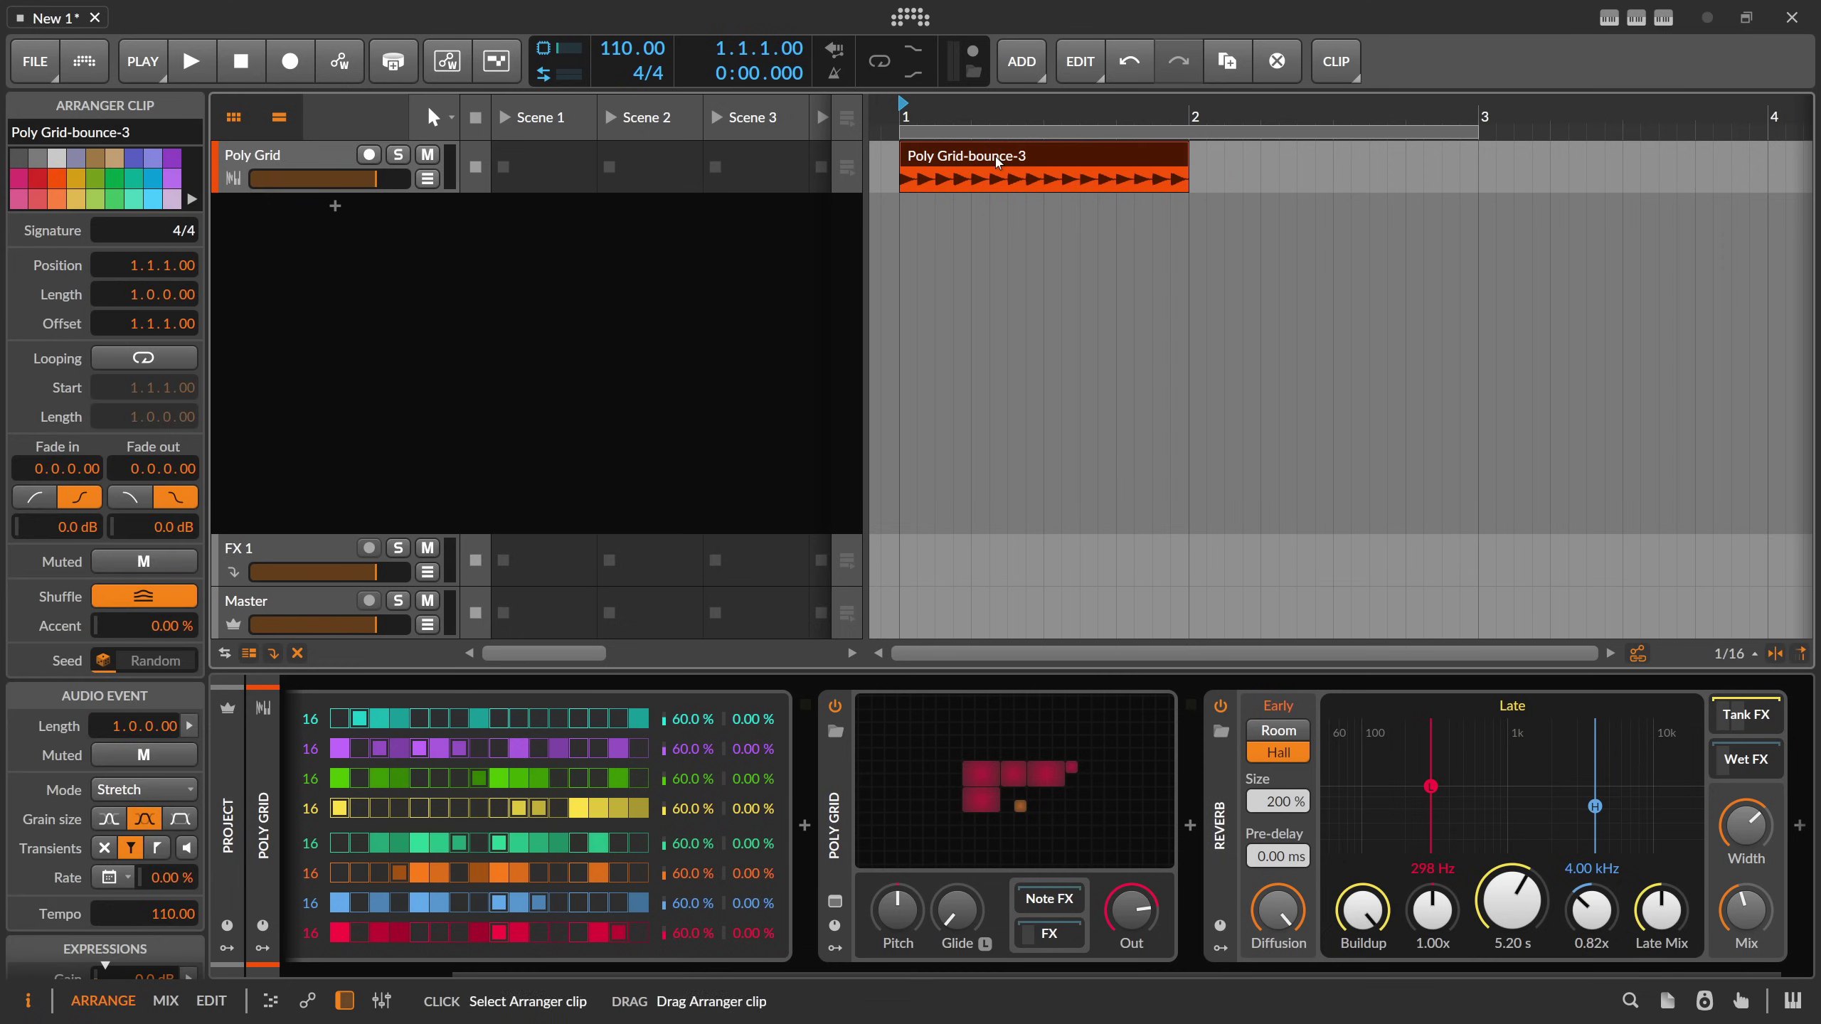
{"action": "key", "text": "Delete"}
{"action": "left_click_drag", "start_coordinate": [902, 169], "coordinate": [1189, 173]}
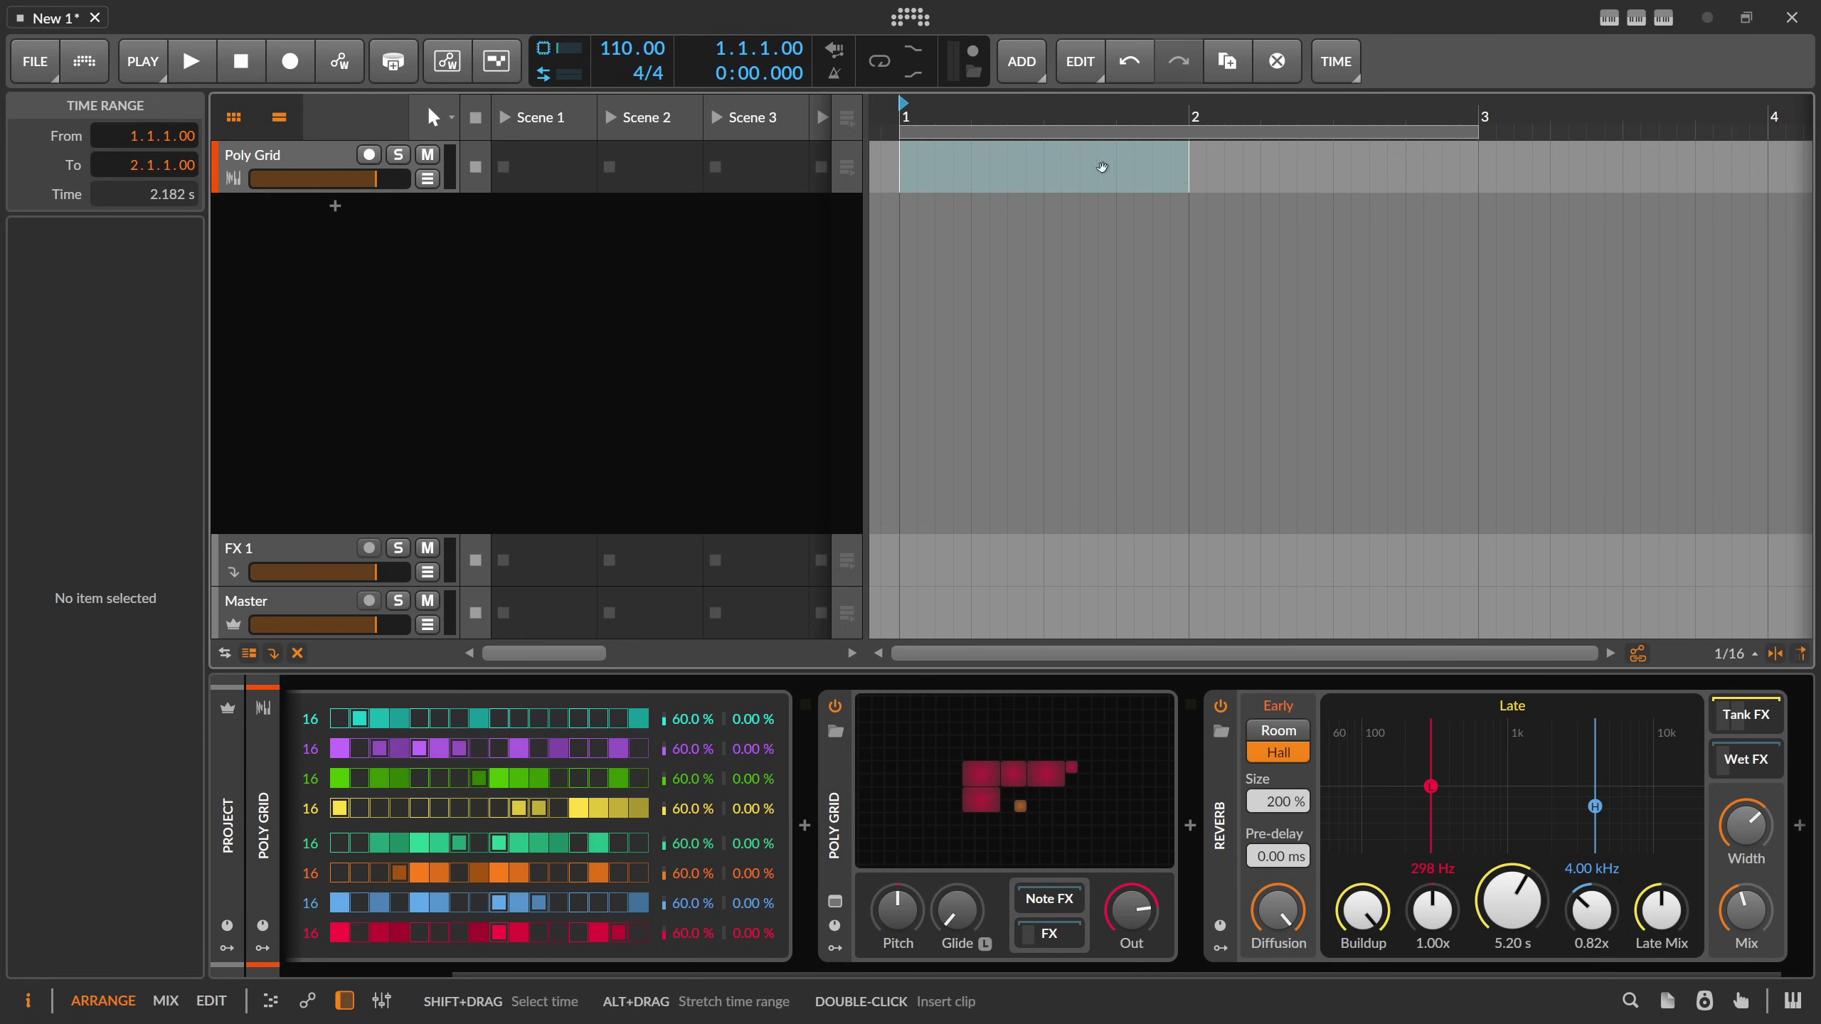
{"action": "right_click", "coordinate": [1084, 166]}
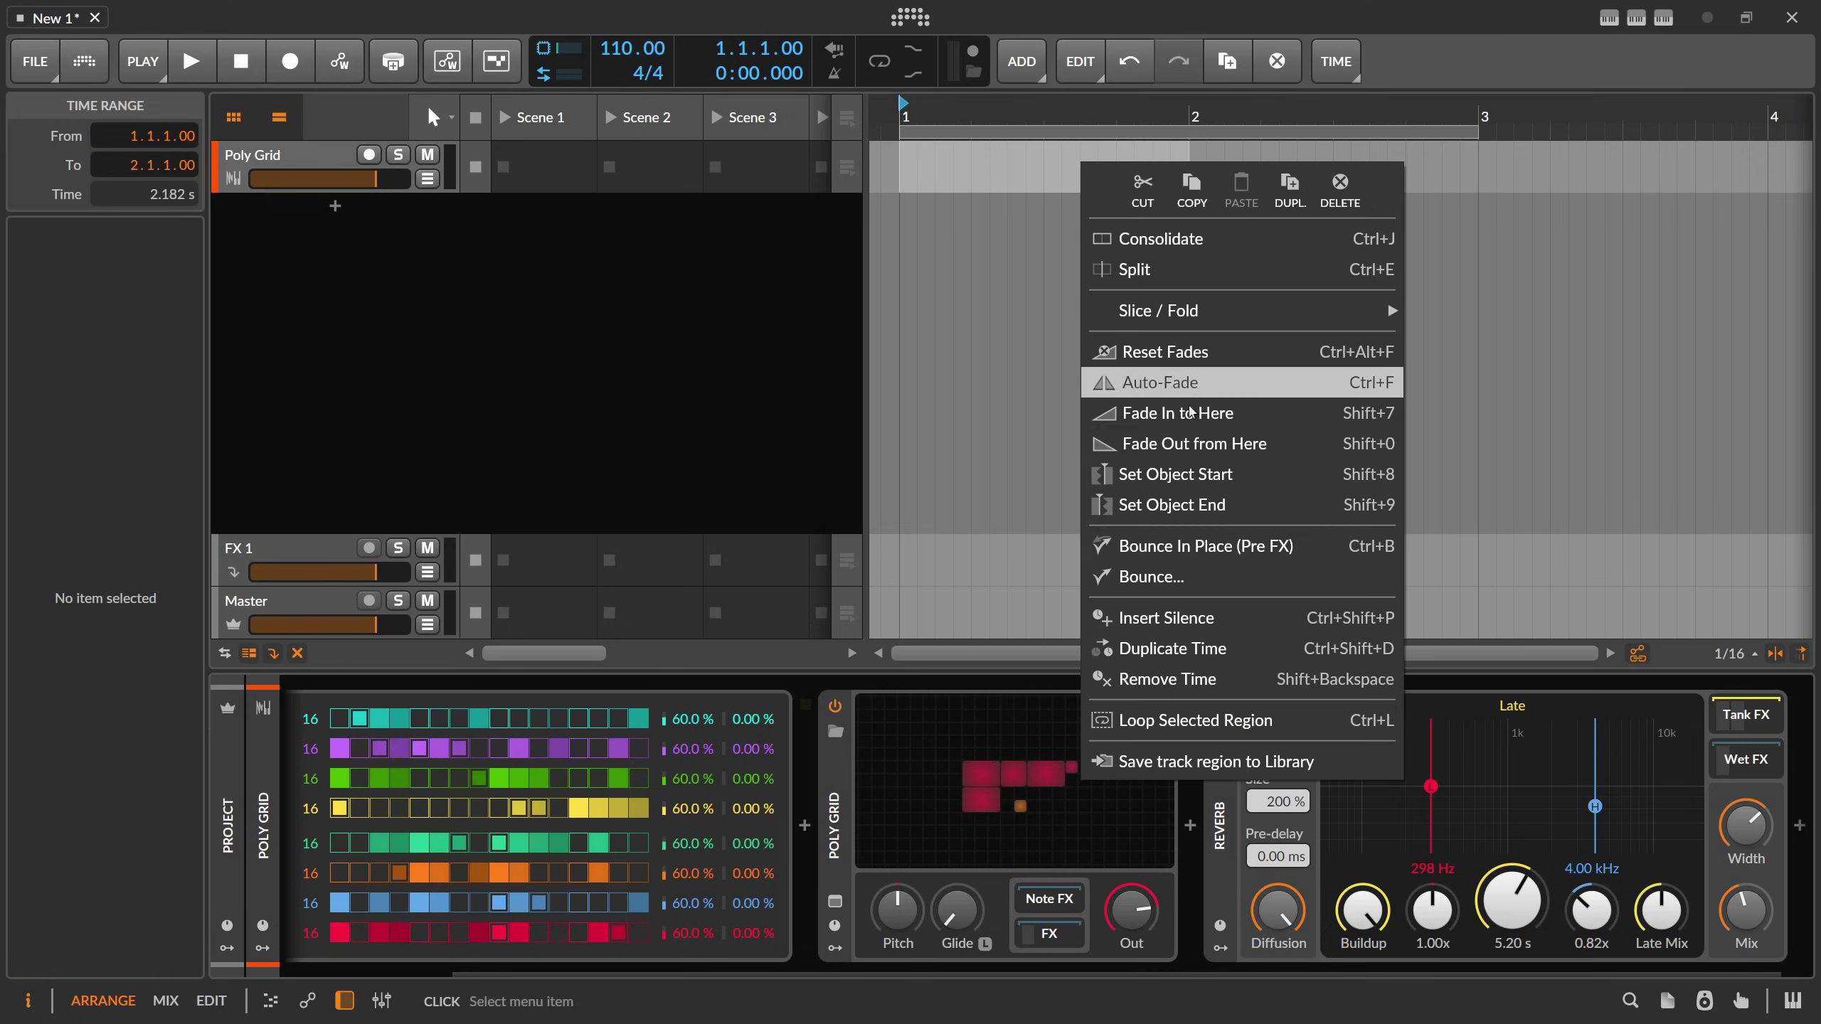
{"action": "left_click", "coordinate": [1235, 546]}
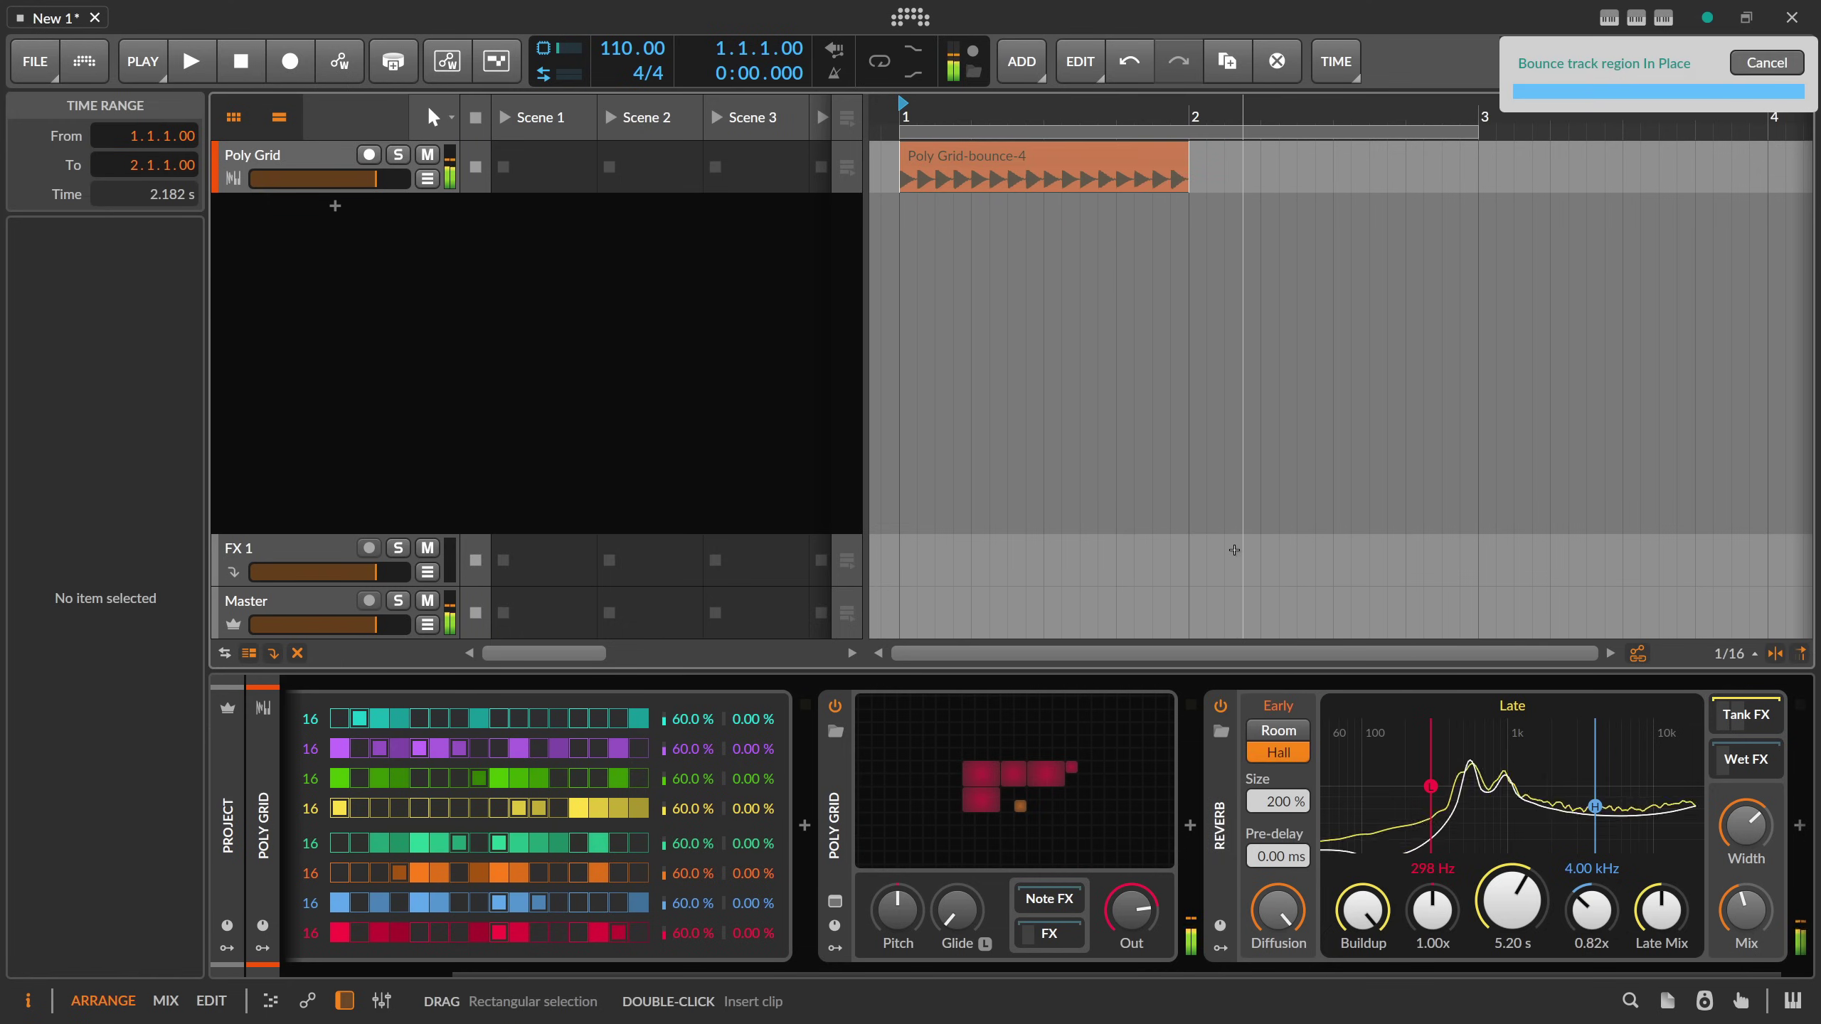
- Play the bounce with Reverb off and then on, then delete the Poly Grid-bounce-4 clip
{"action": "left_click", "coordinate": [1219, 705]}
{"action": "key", "text": "space"}
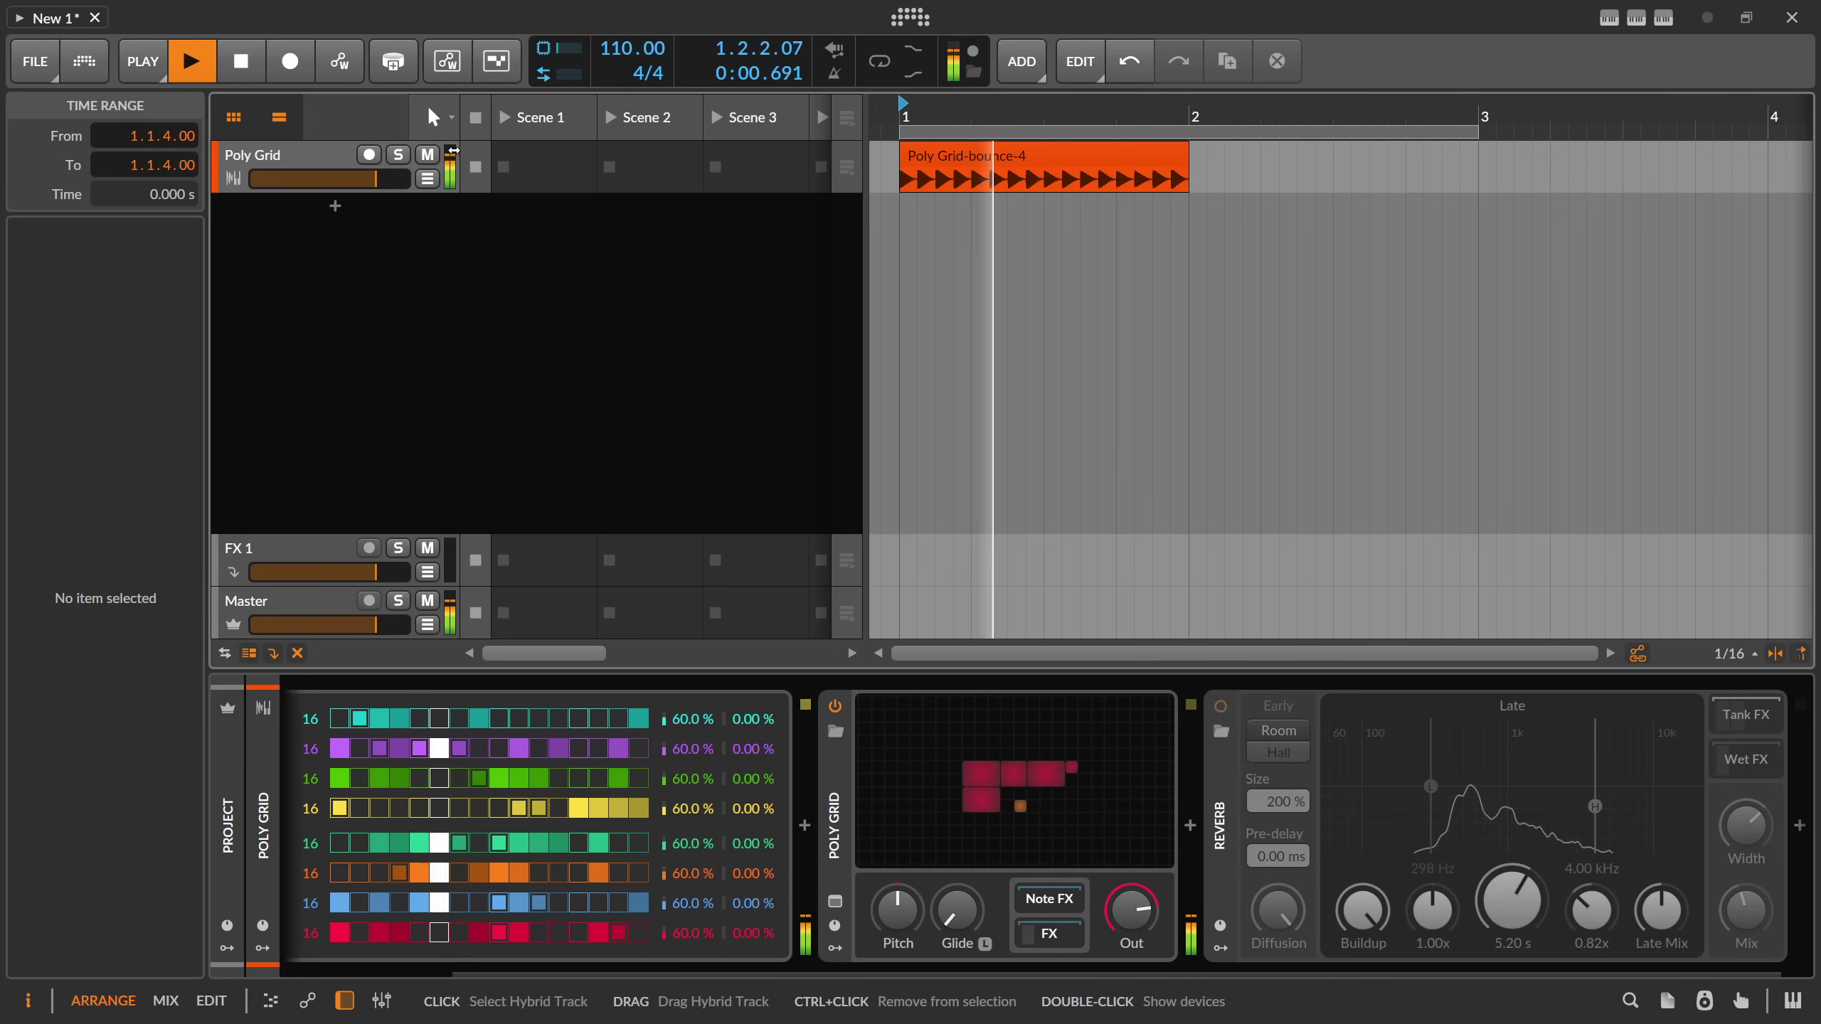
{"action": "key", "text": "space"}
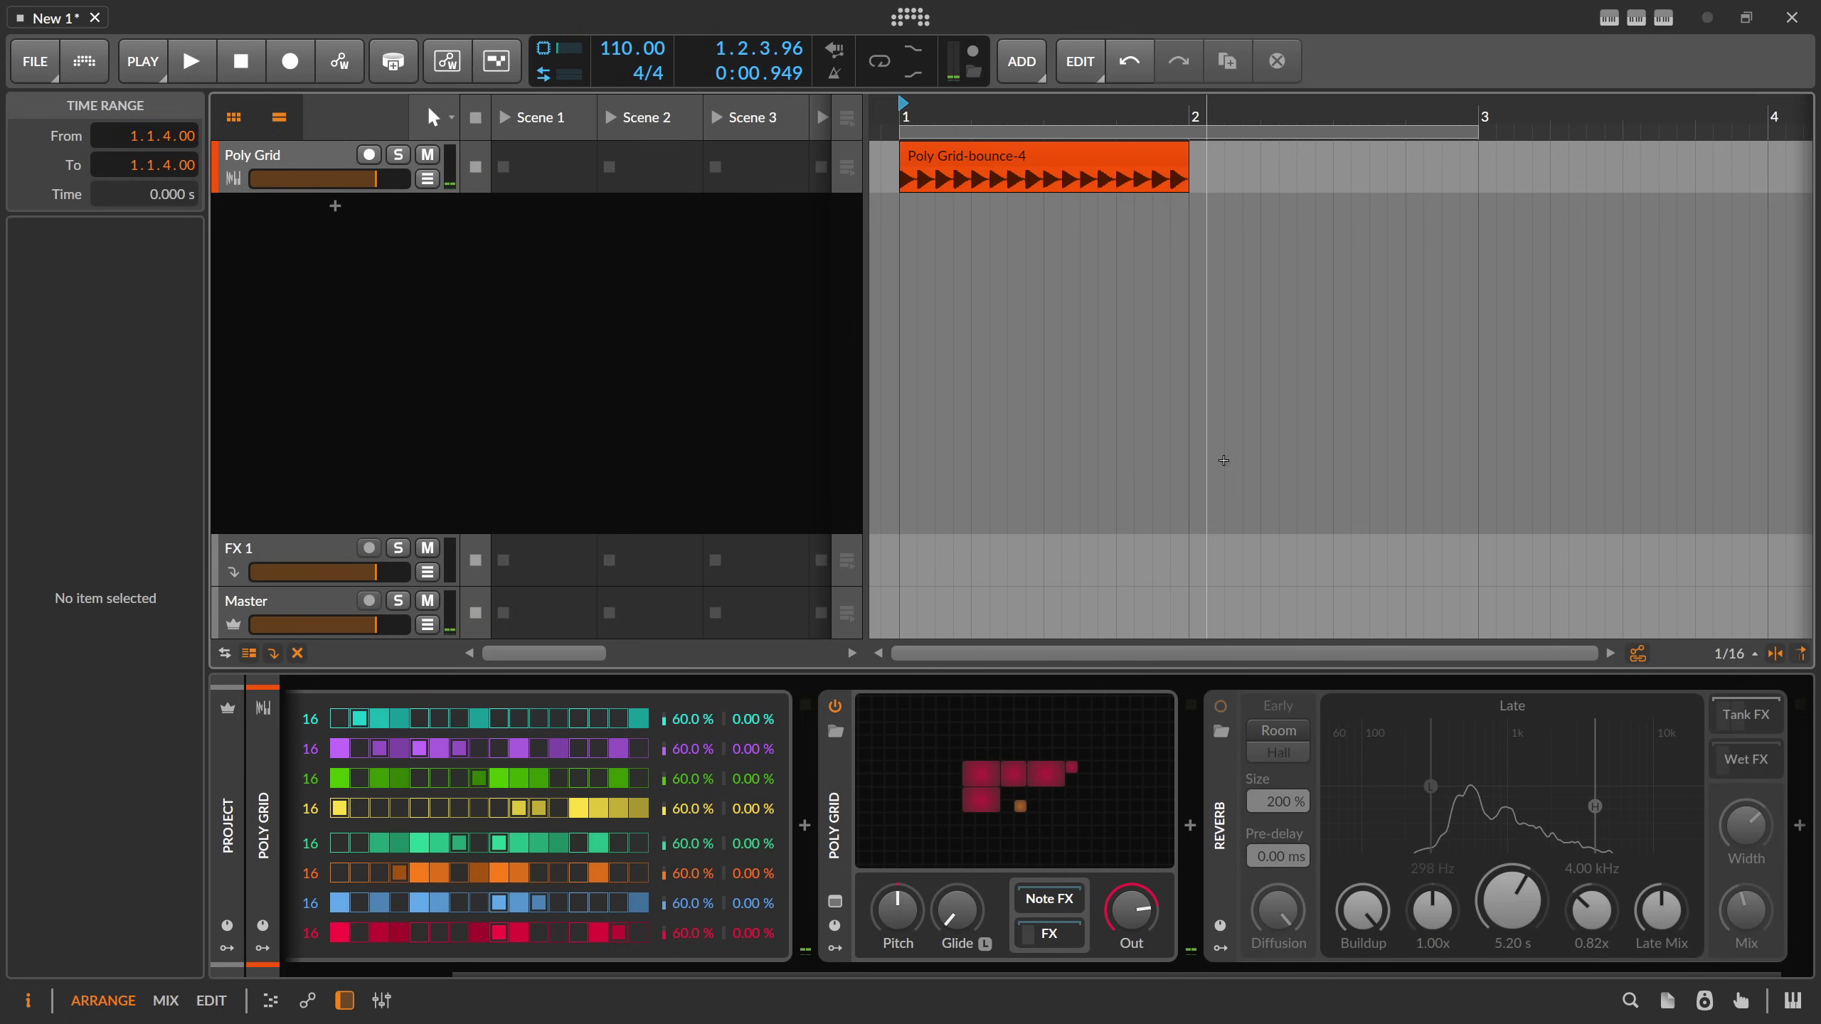
{"action": "left_click", "coordinate": [1219, 706]}
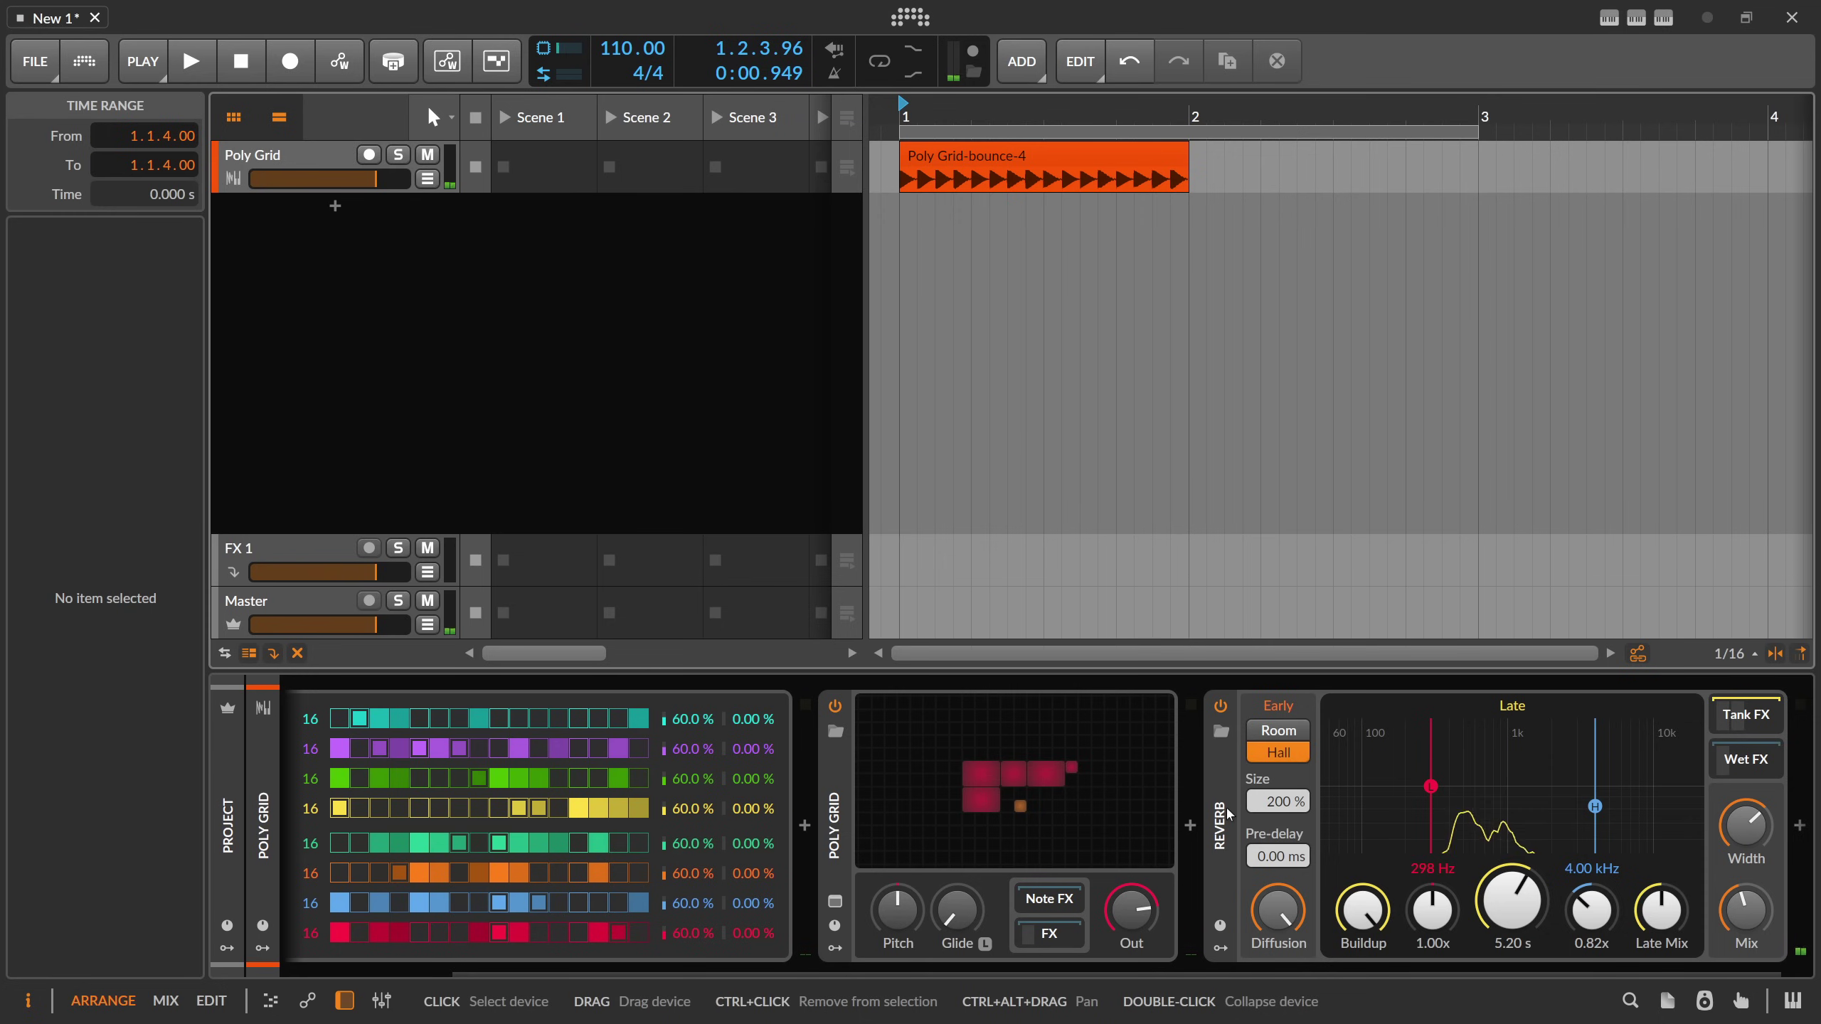
{"action": "key", "text": "space"}
{"action": "key", "text": "space"}
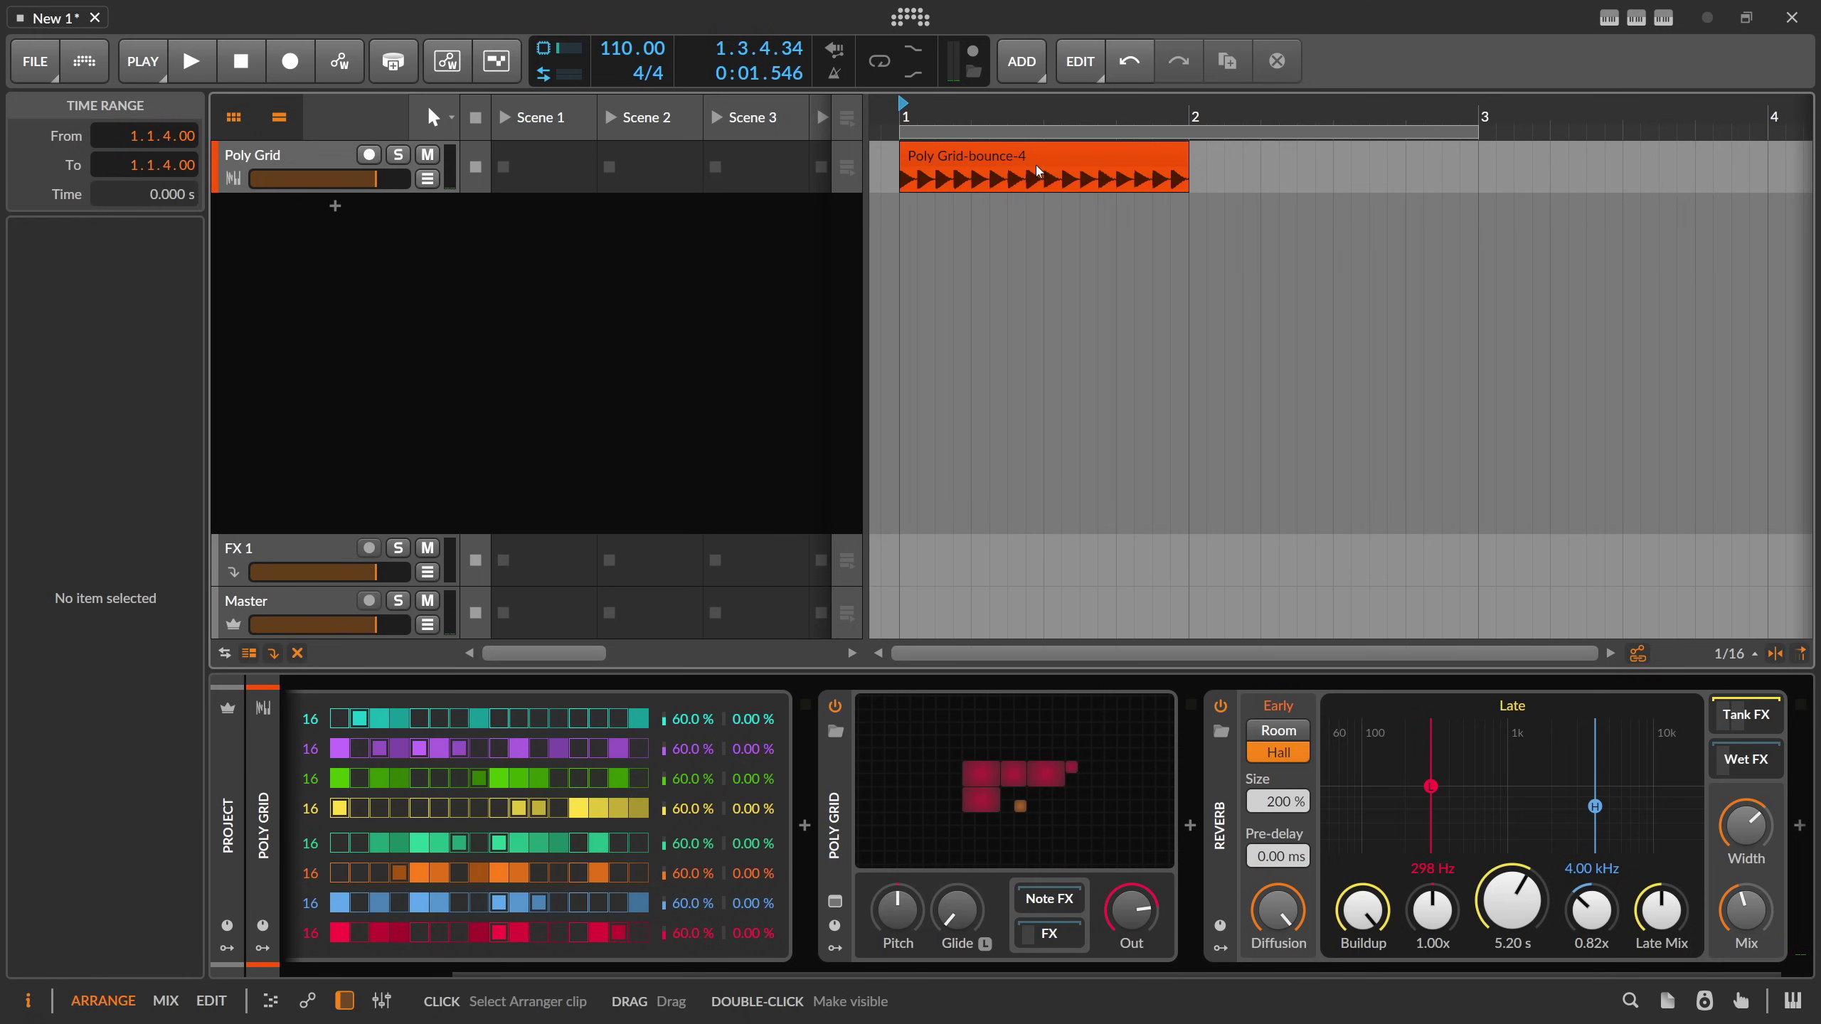
{"action": "left_click", "coordinate": [1036, 170]}
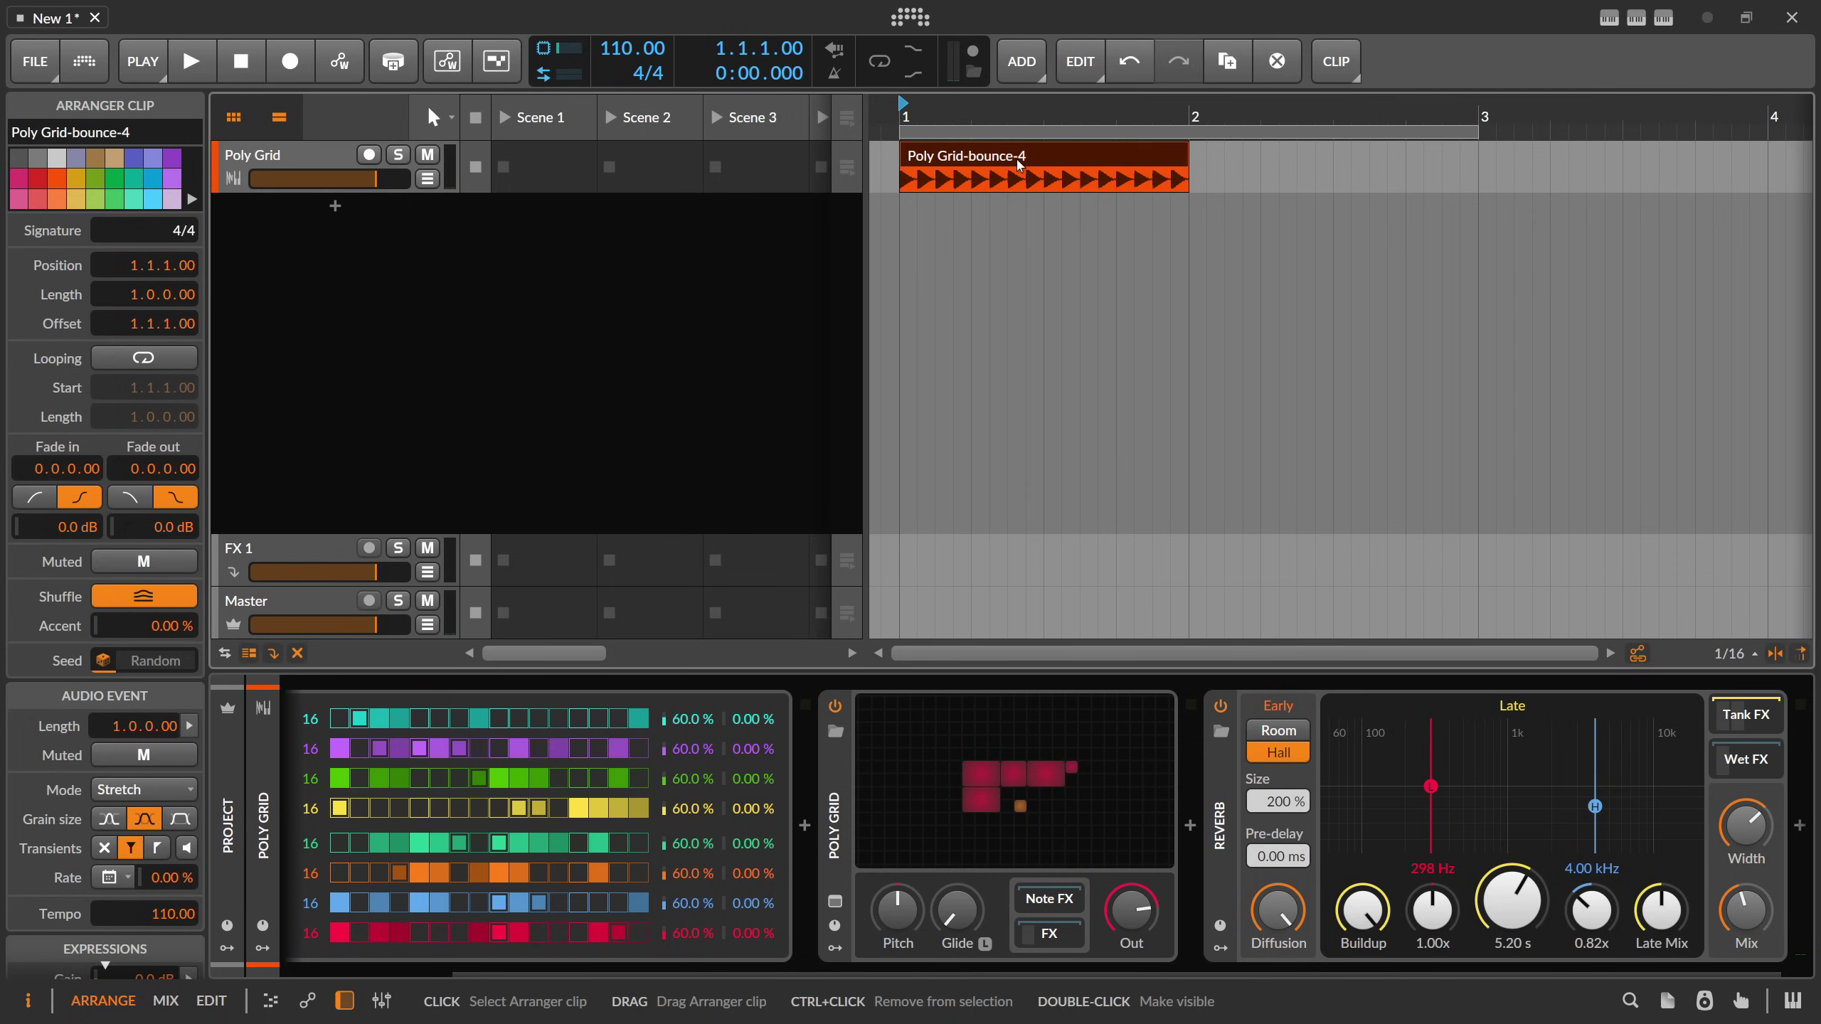
{"action": "key", "text": "Delete"}
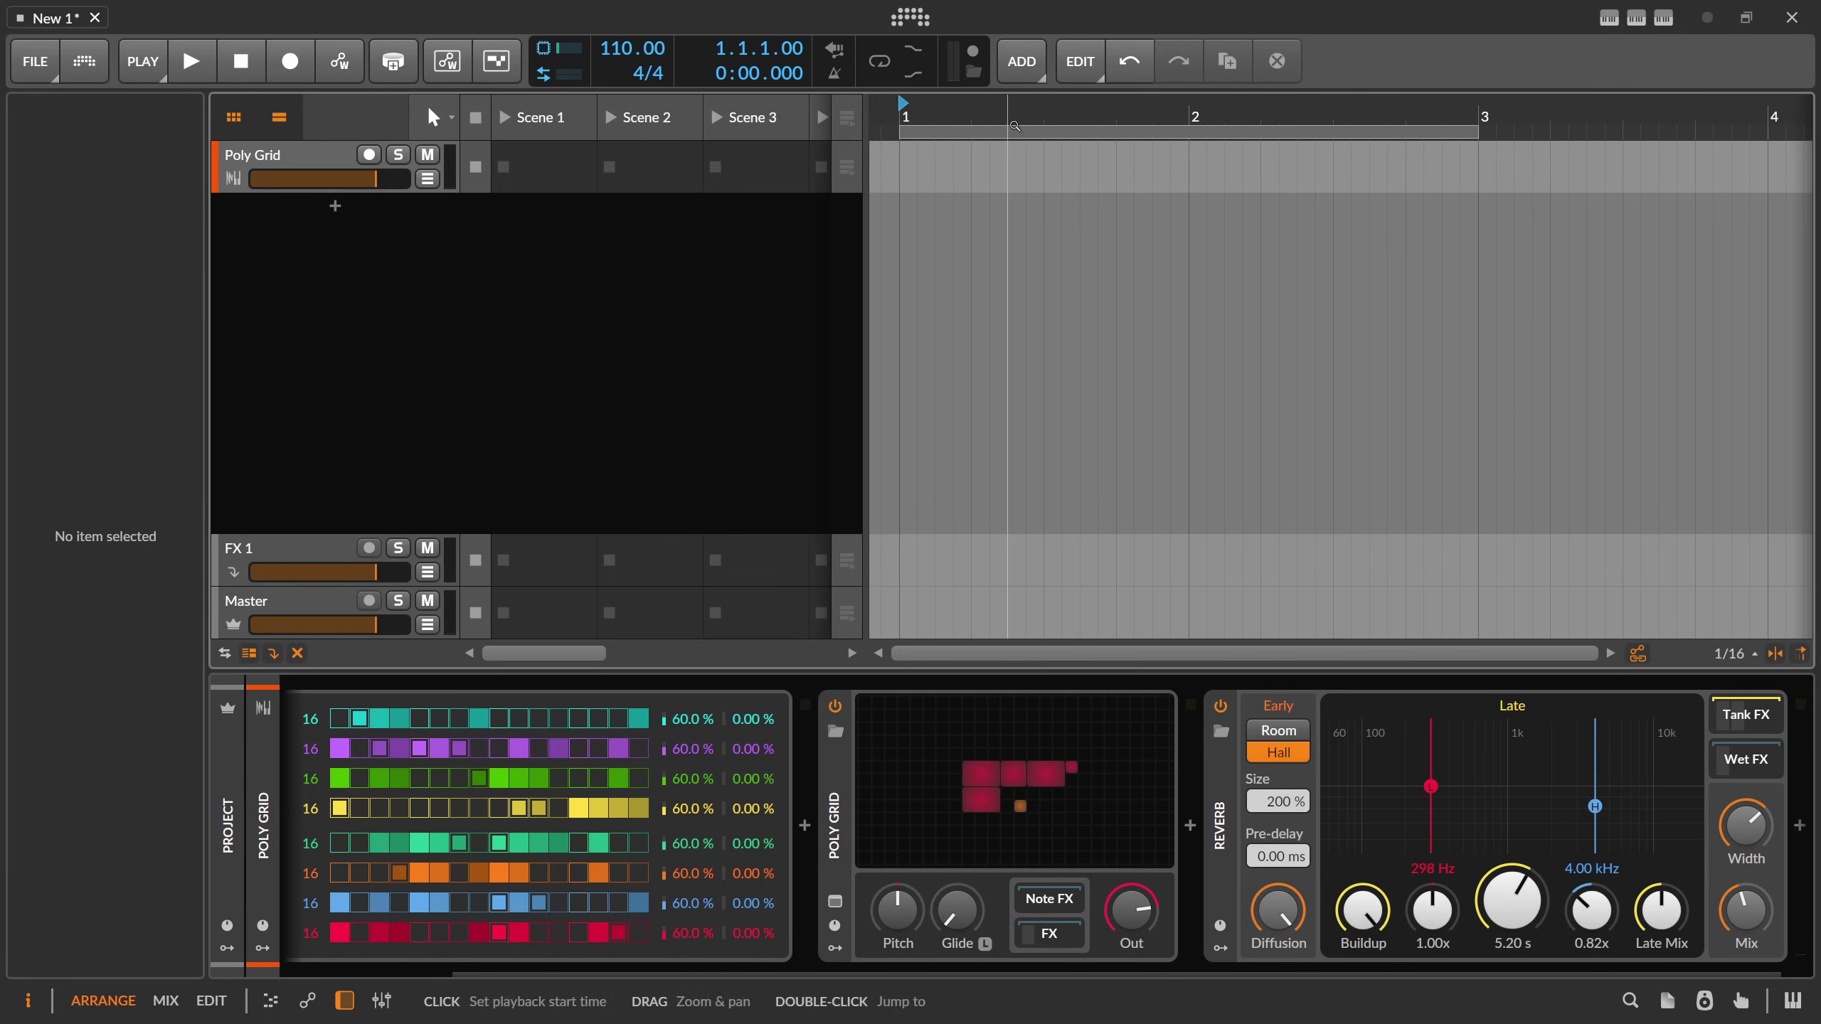
- Zoom out and select bars 1–2 on Poly Grid, then glance at the release notes
{"action": "key", "text": "minus"}
{"action": "left_click", "coordinate": [901, 175]}
{"action": "left_click_drag", "start_coordinate": [902, 176], "coordinate": [1067, 176]}
{"action": "key", "text": "alt+Tab"}
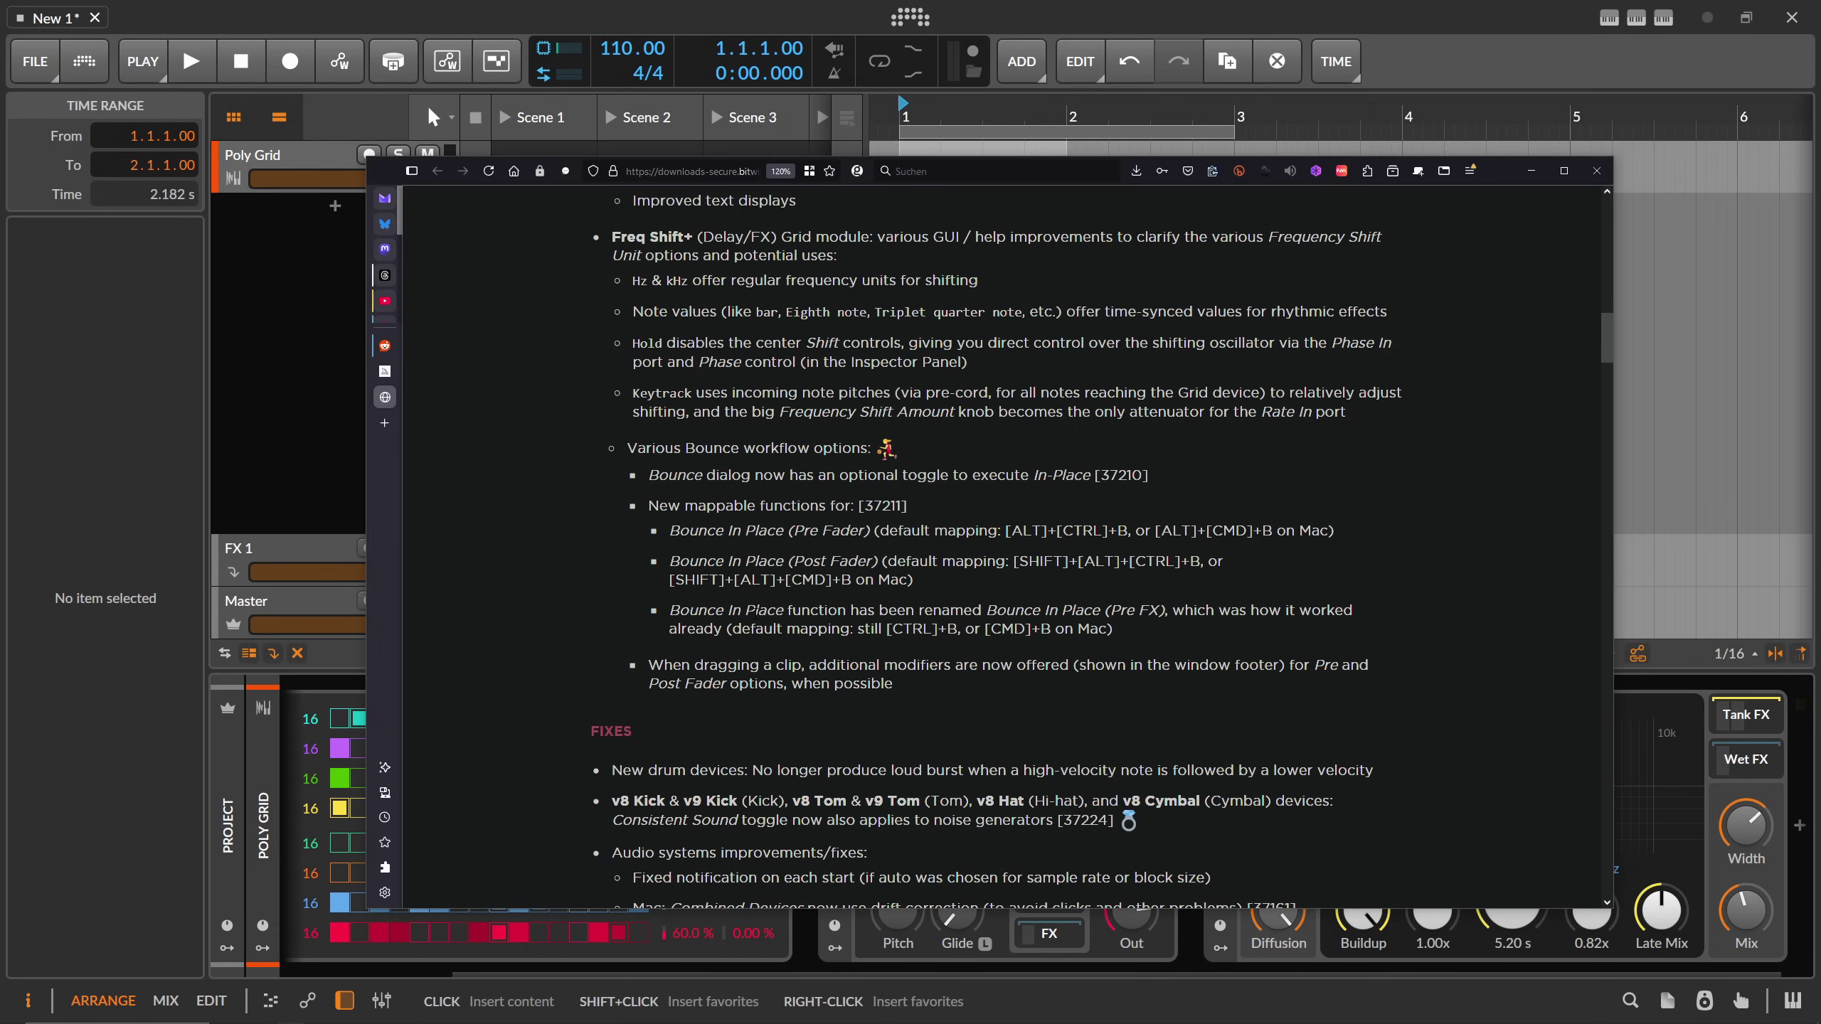
{"action": "left_click", "coordinate": [325, 324]}
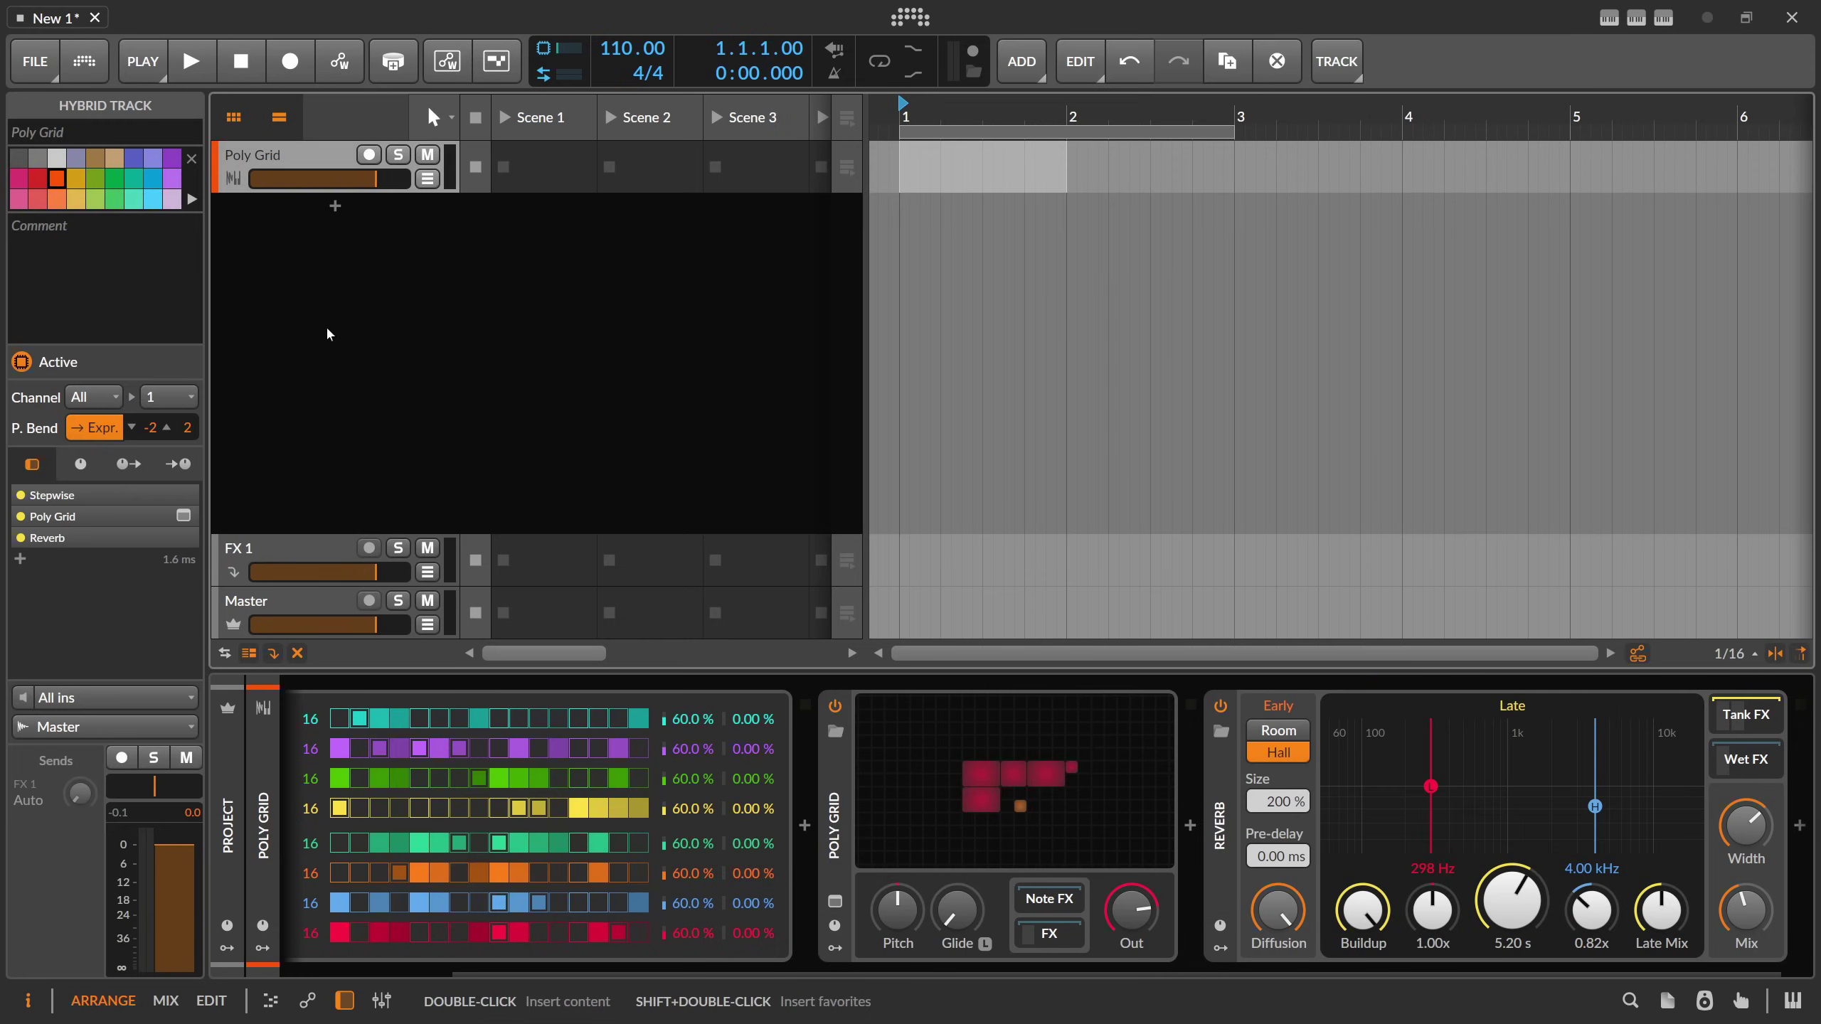
{"action": "left_click", "coordinate": [84, 61]}
{"action": "left_click", "coordinate": [745, 86]}
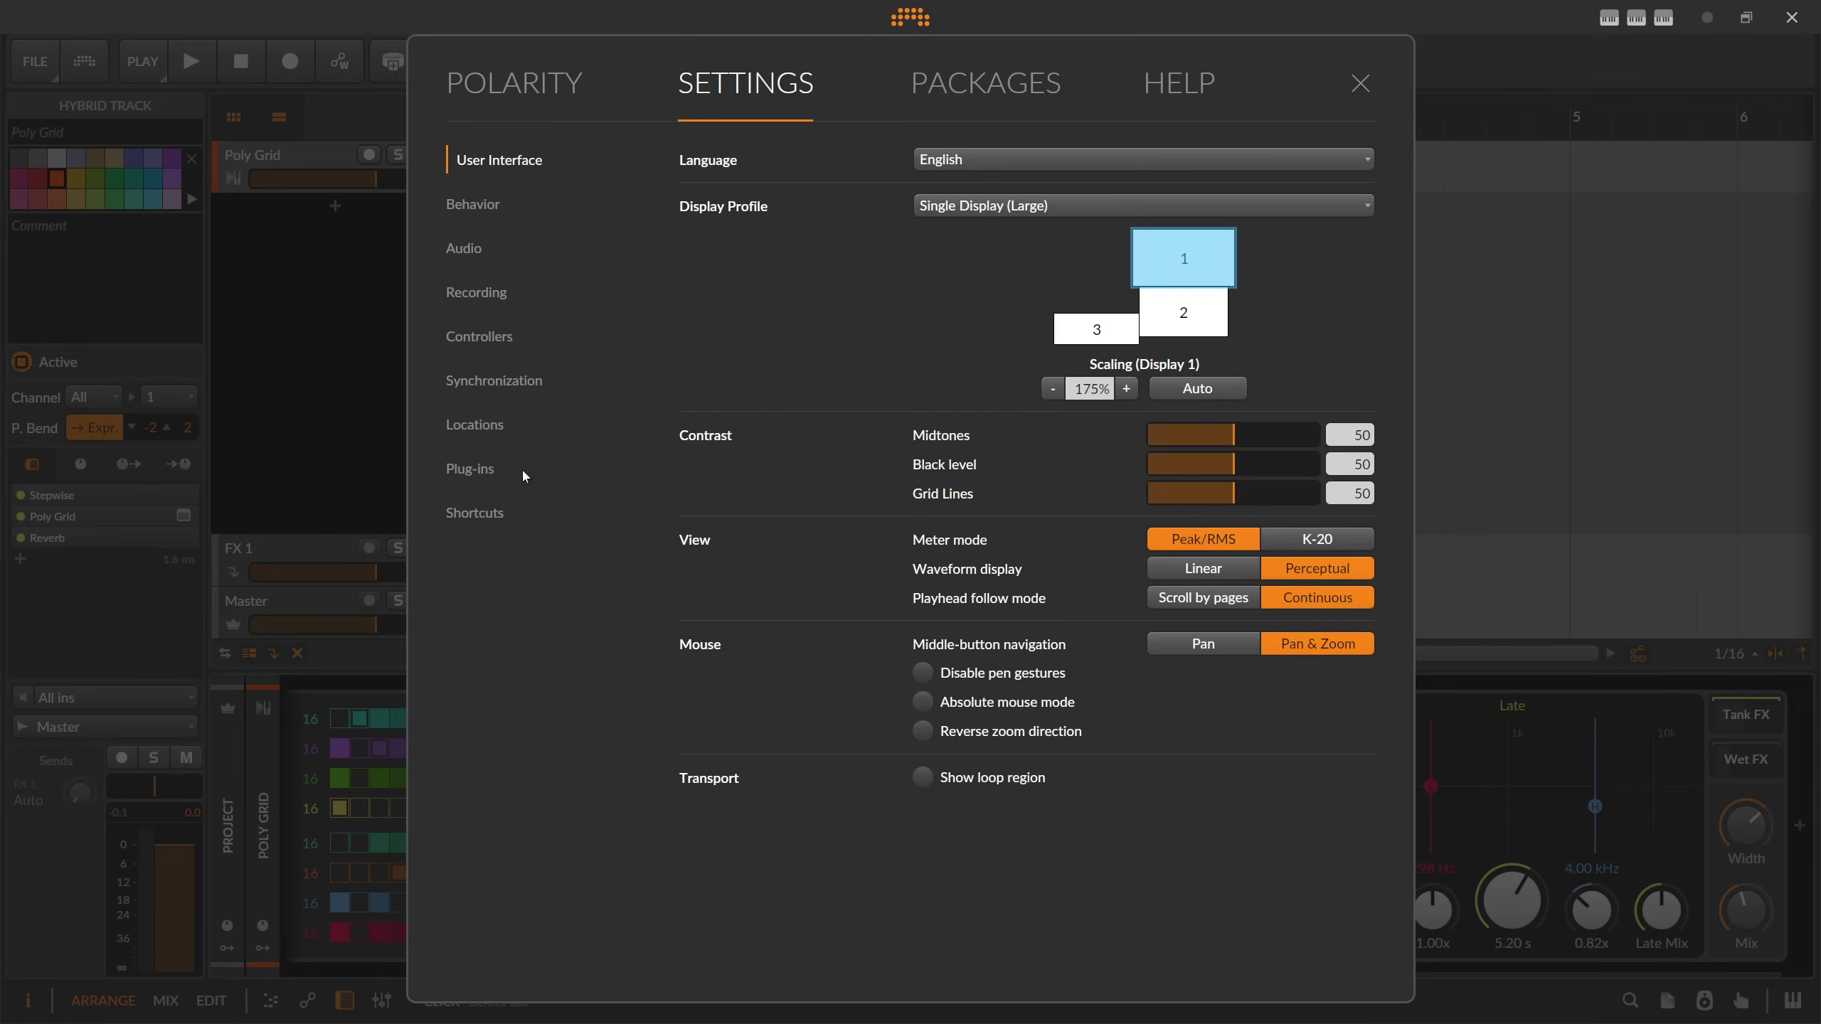
{"action": "left_click", "coordinate": [488, 512]}
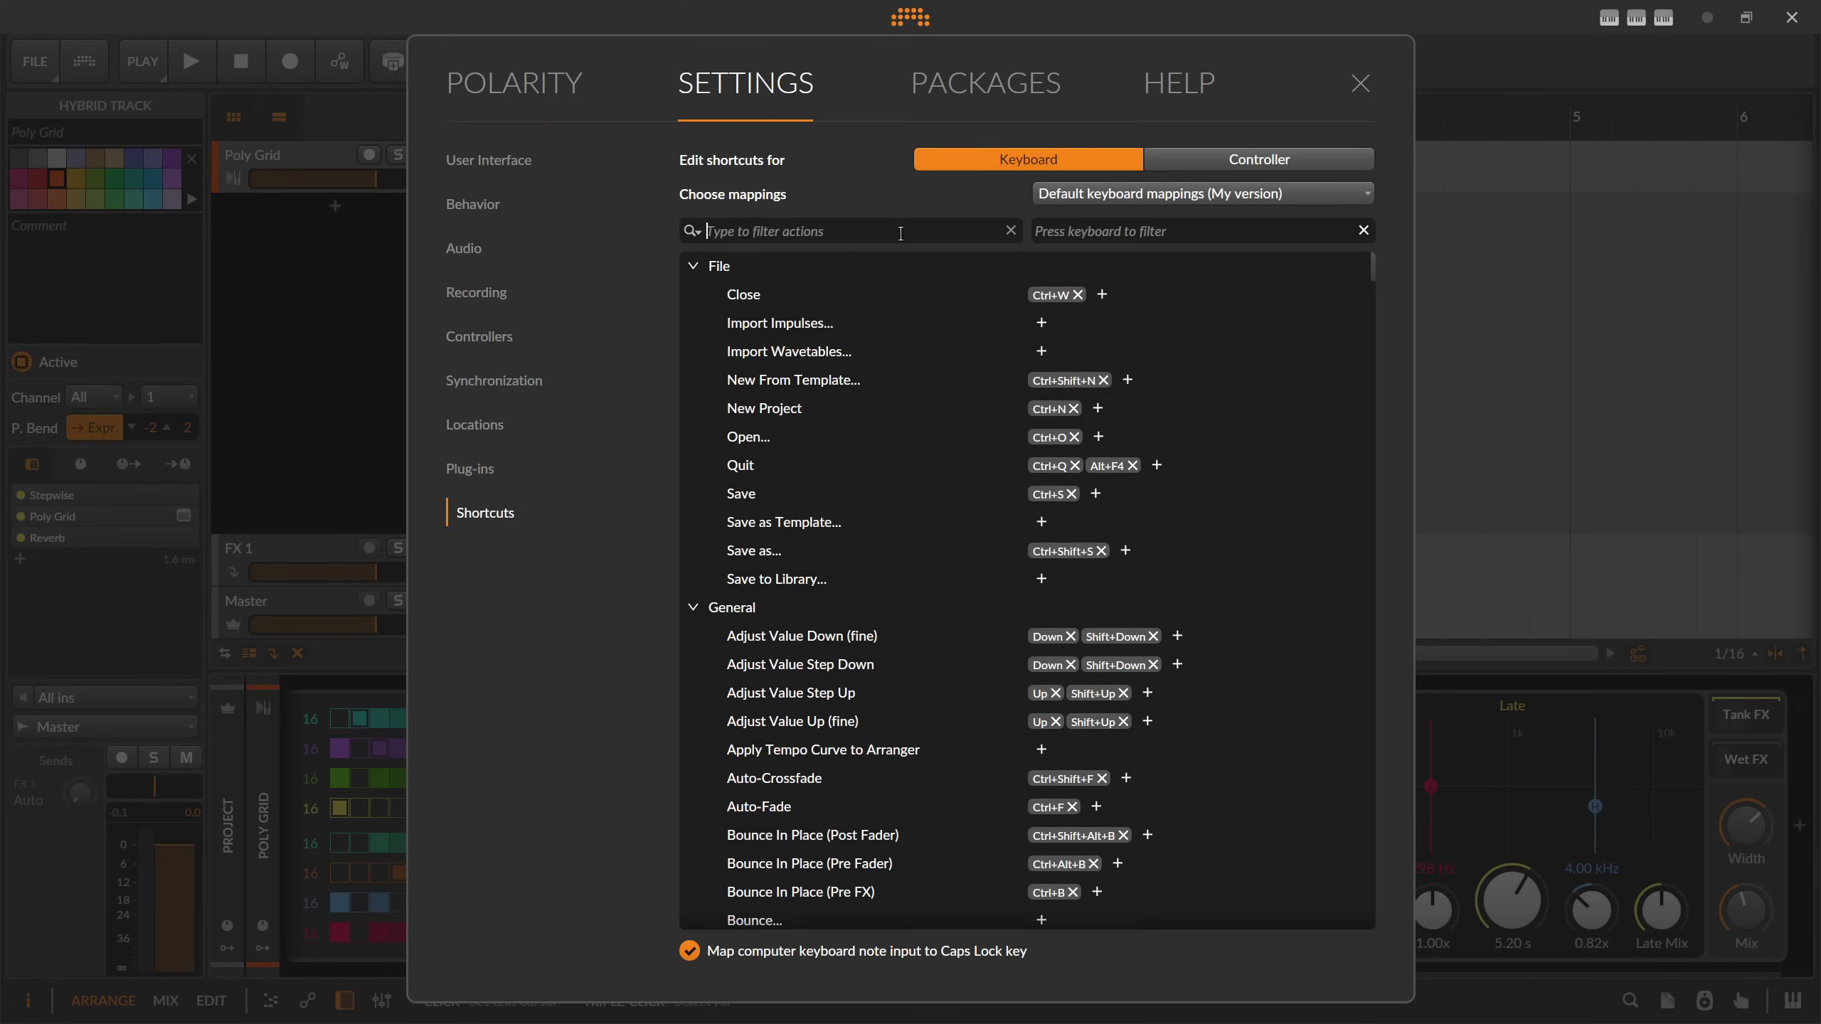
{"action": "type", "text": "bounce"}
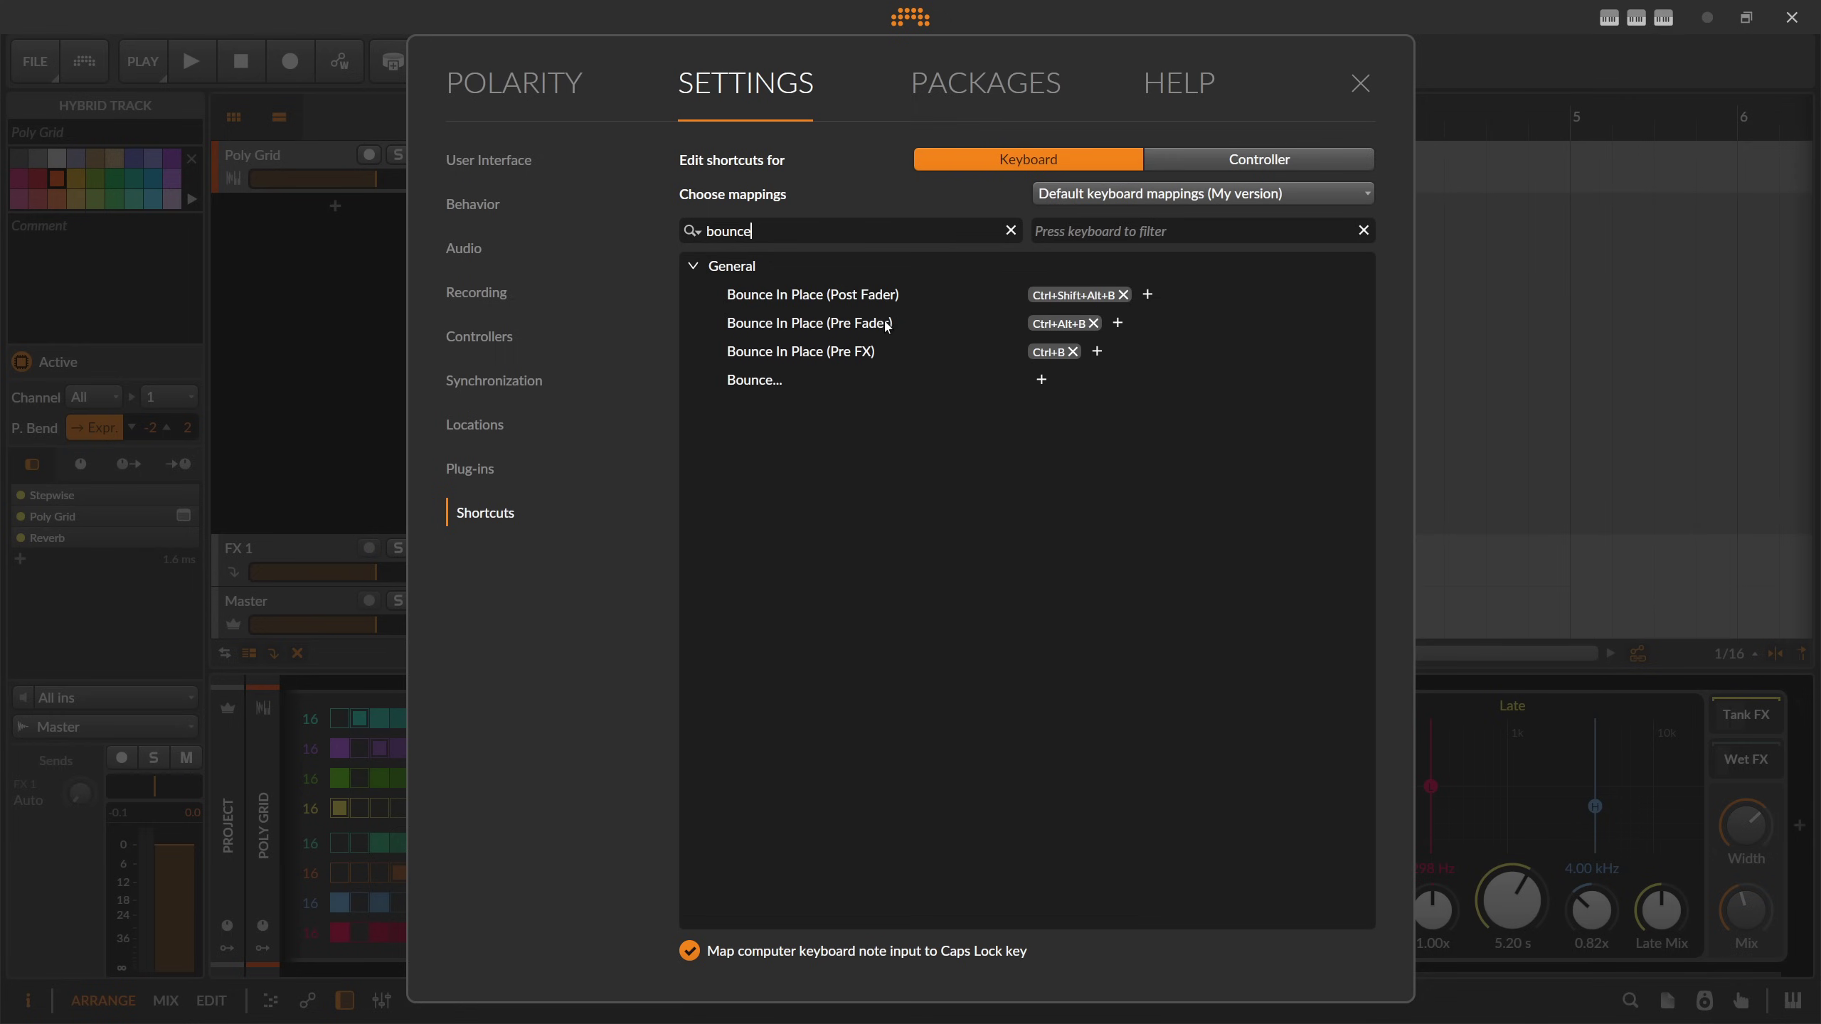
{"action": "left_click", "coordinate": [856, 325]}
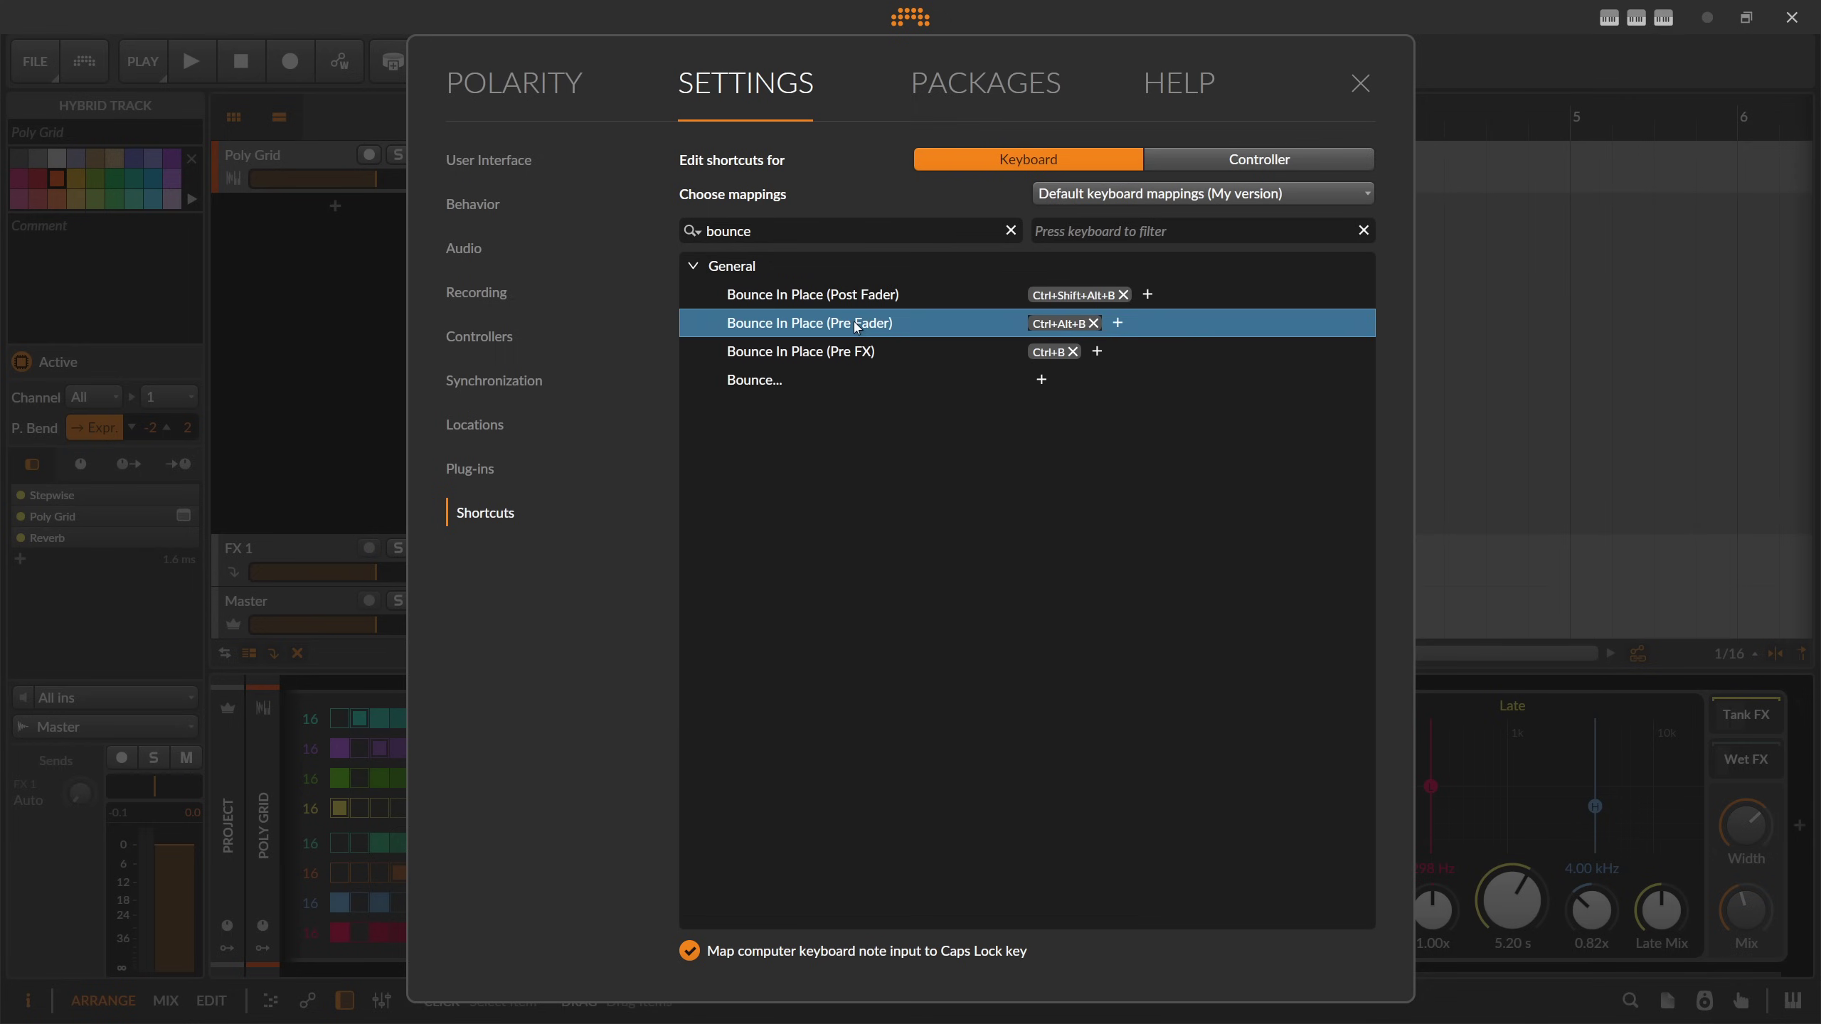
{"action": "left_click", "coordinate": [848, 356]}
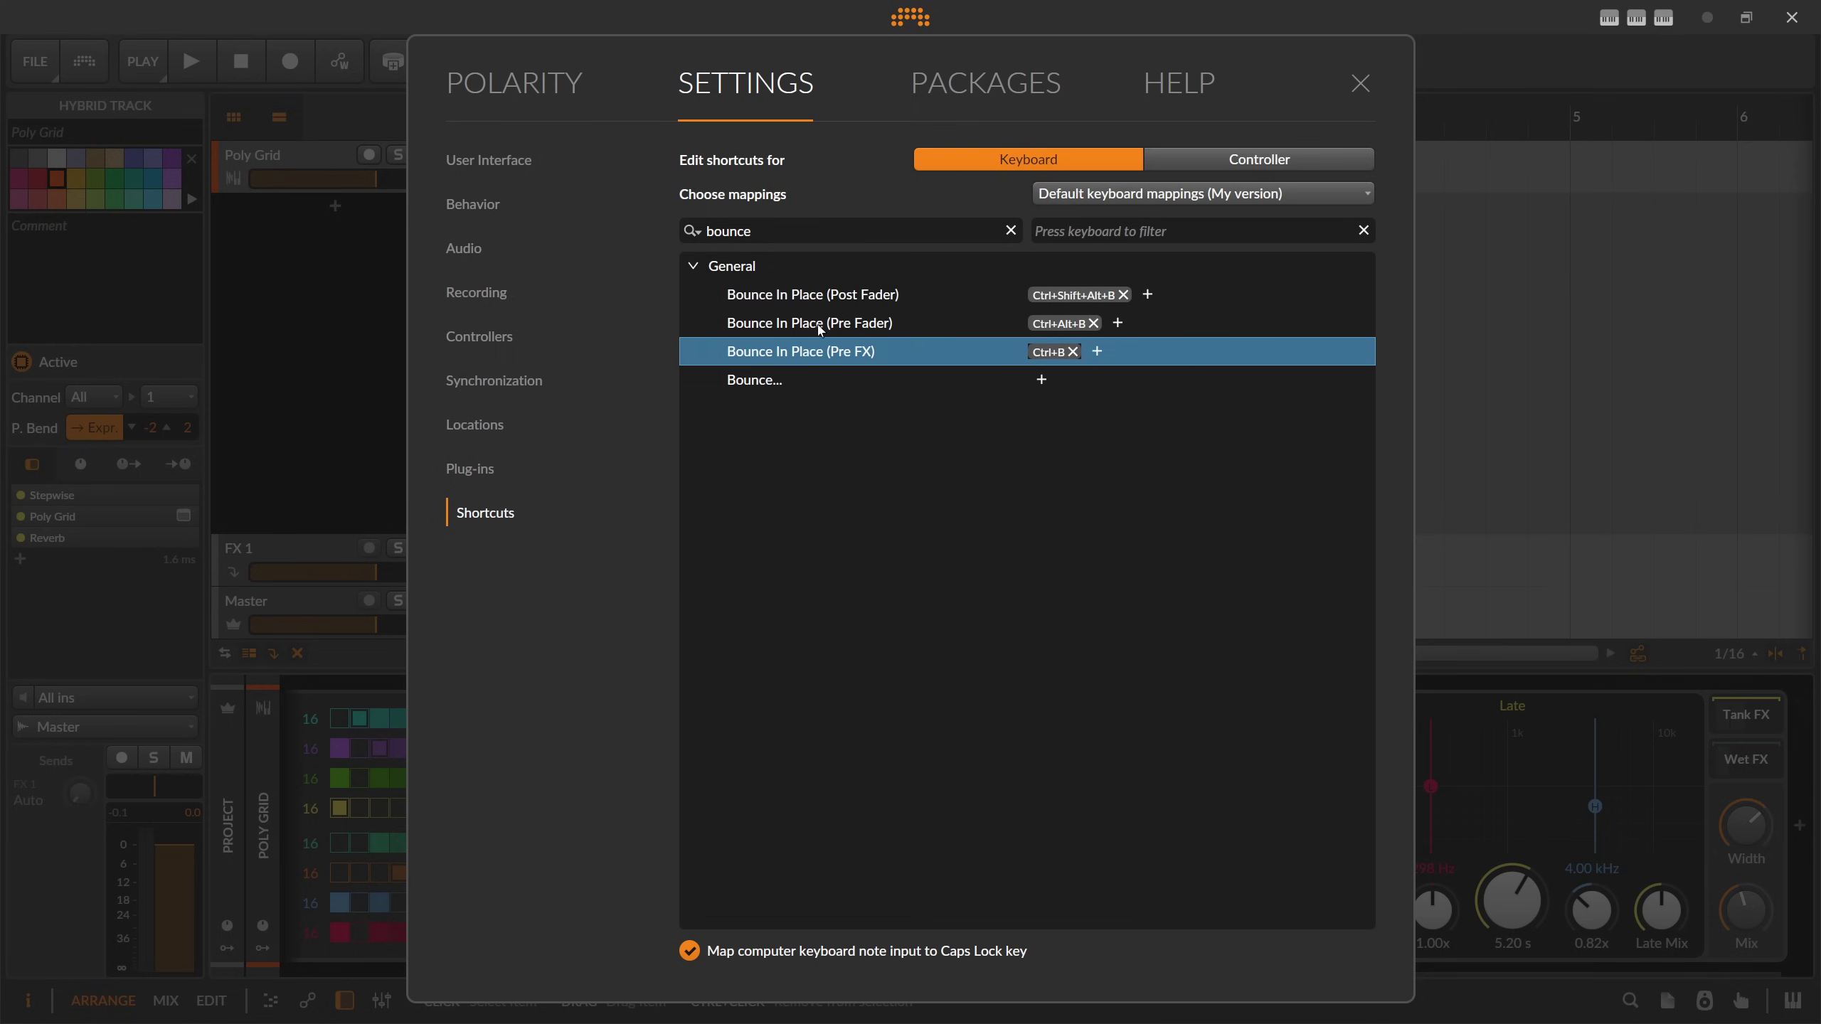
{"action": "left_click", "coordinate": [816, 330]}
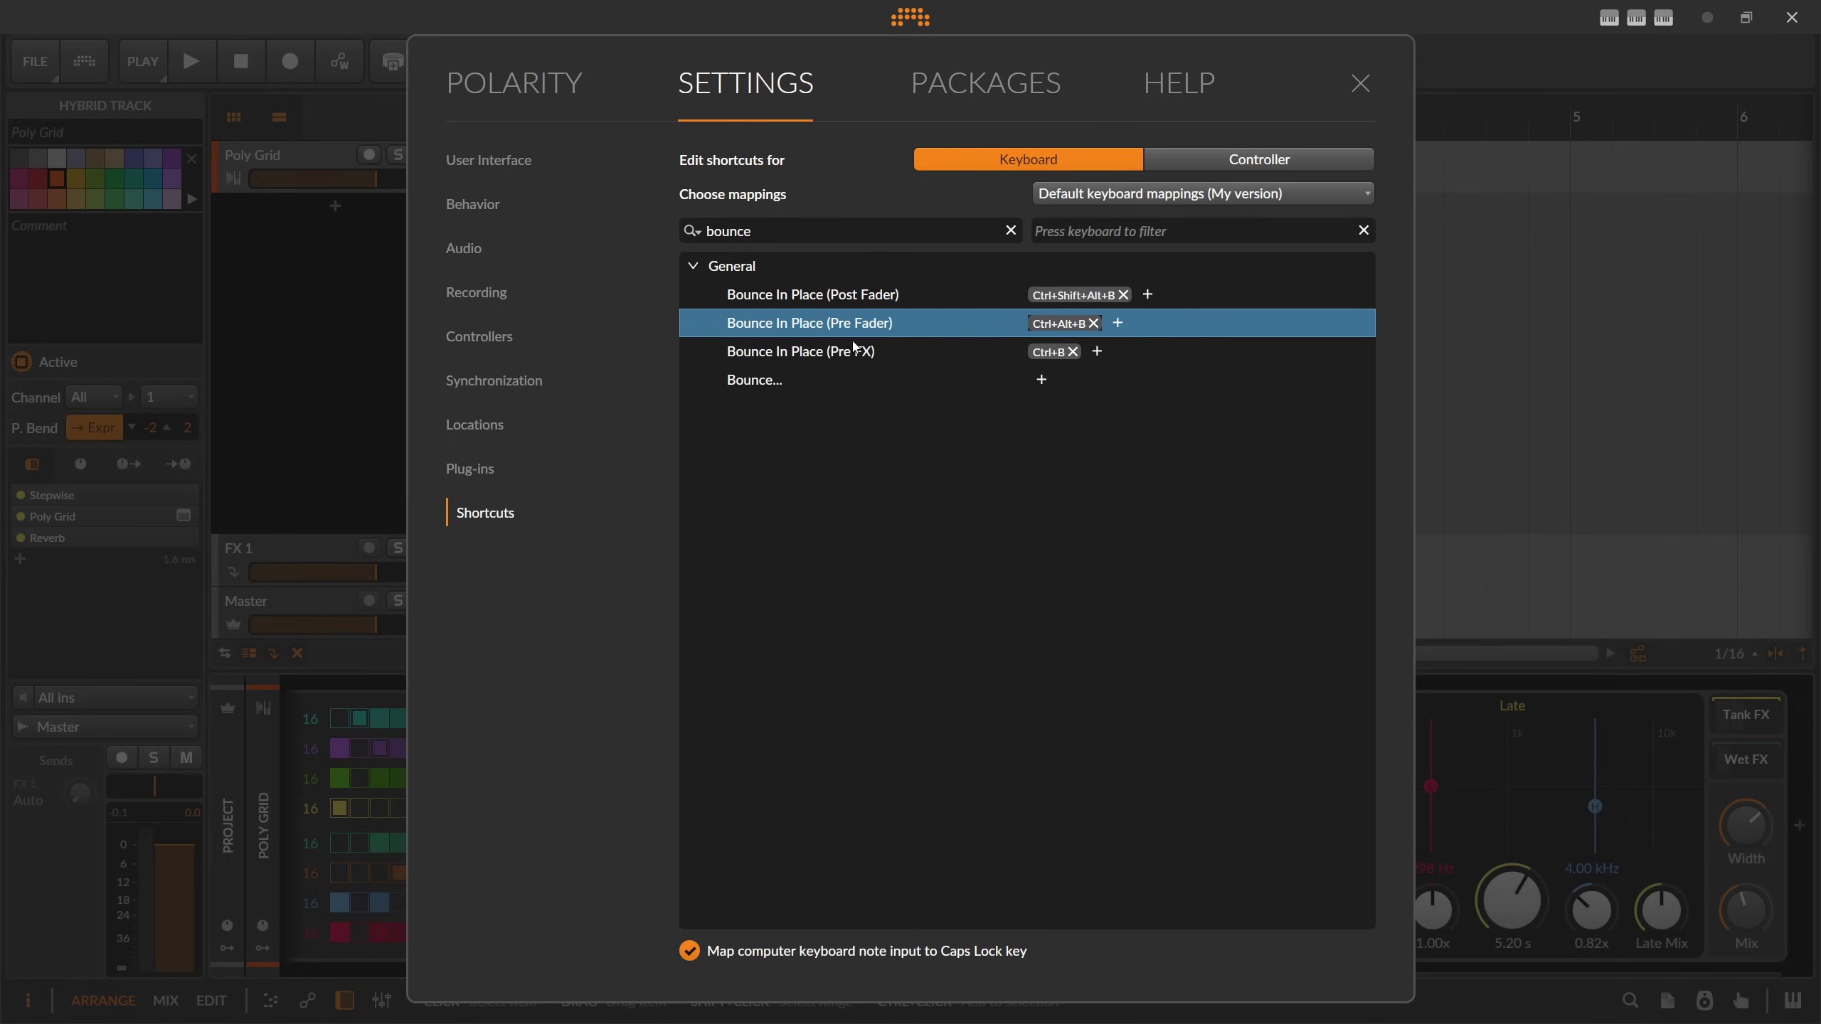
{"action": "left_click", "coordinate": [1376, 90]}
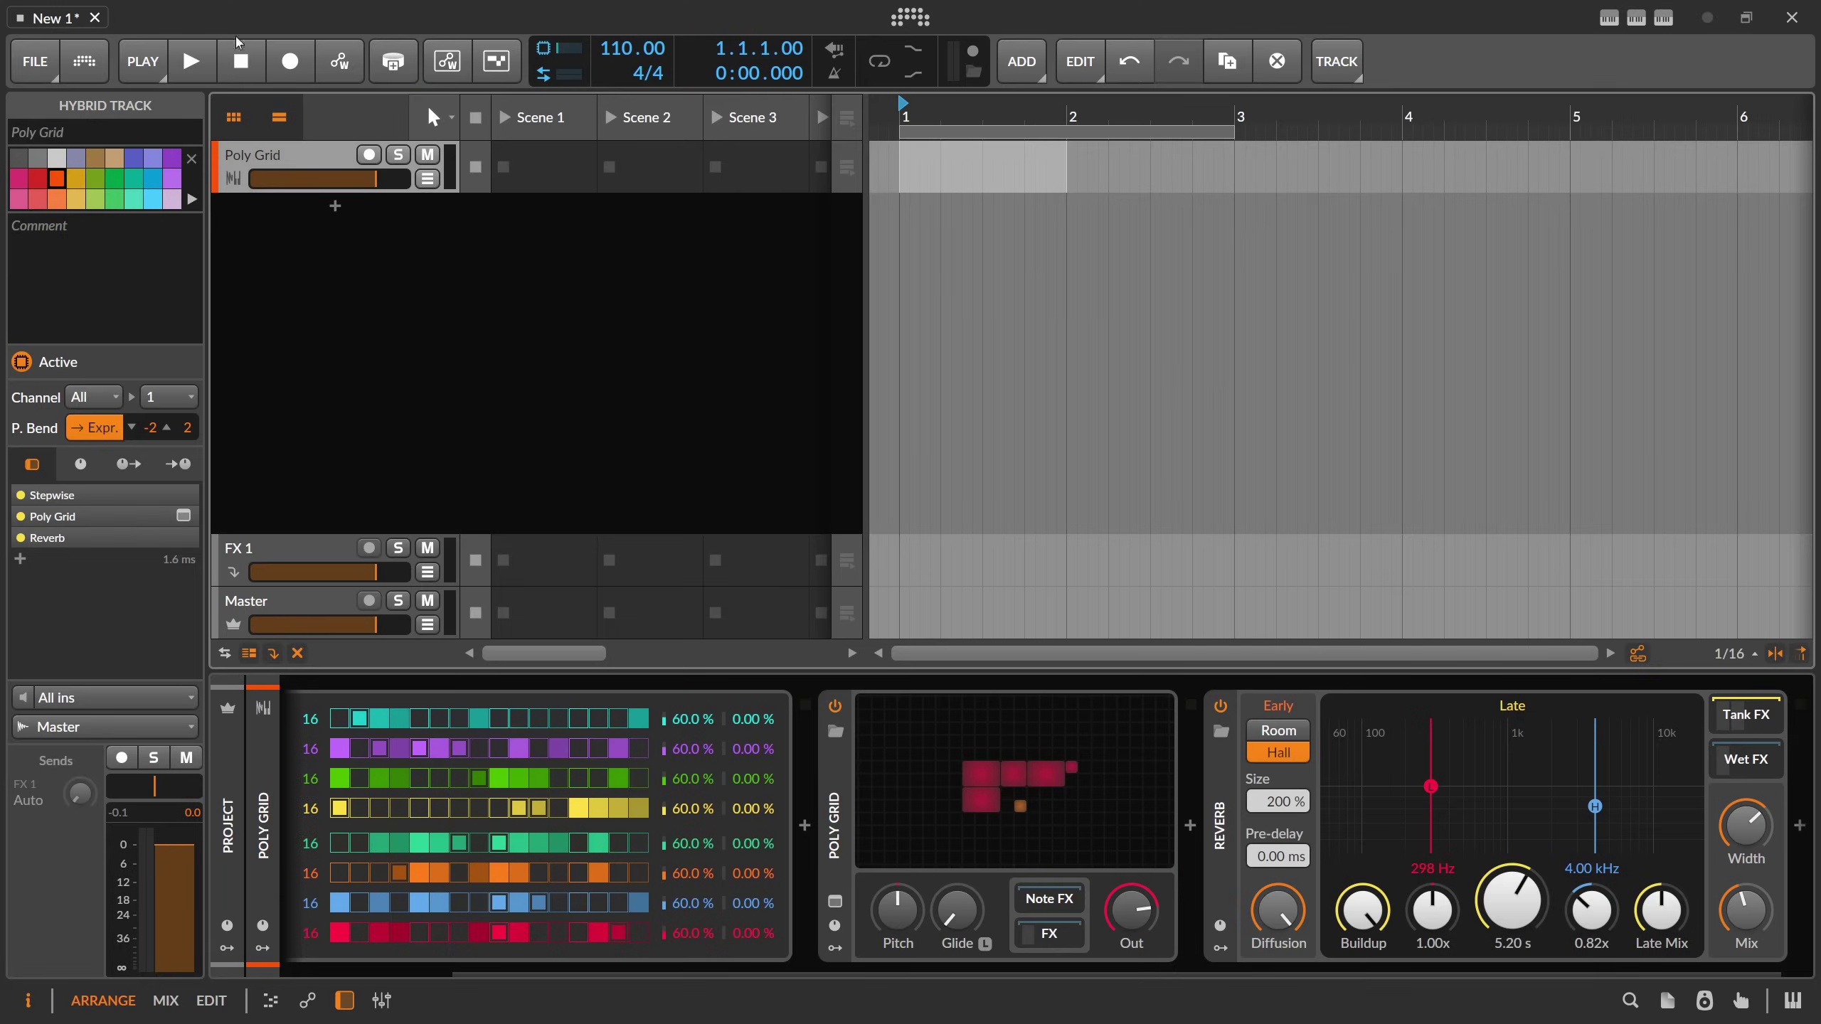
- Bounce bars 1–2 in place pre-fader with Ctrl+B and move the clip to bar 3
{"action": "left_click", "coordinate": [97, 63]}
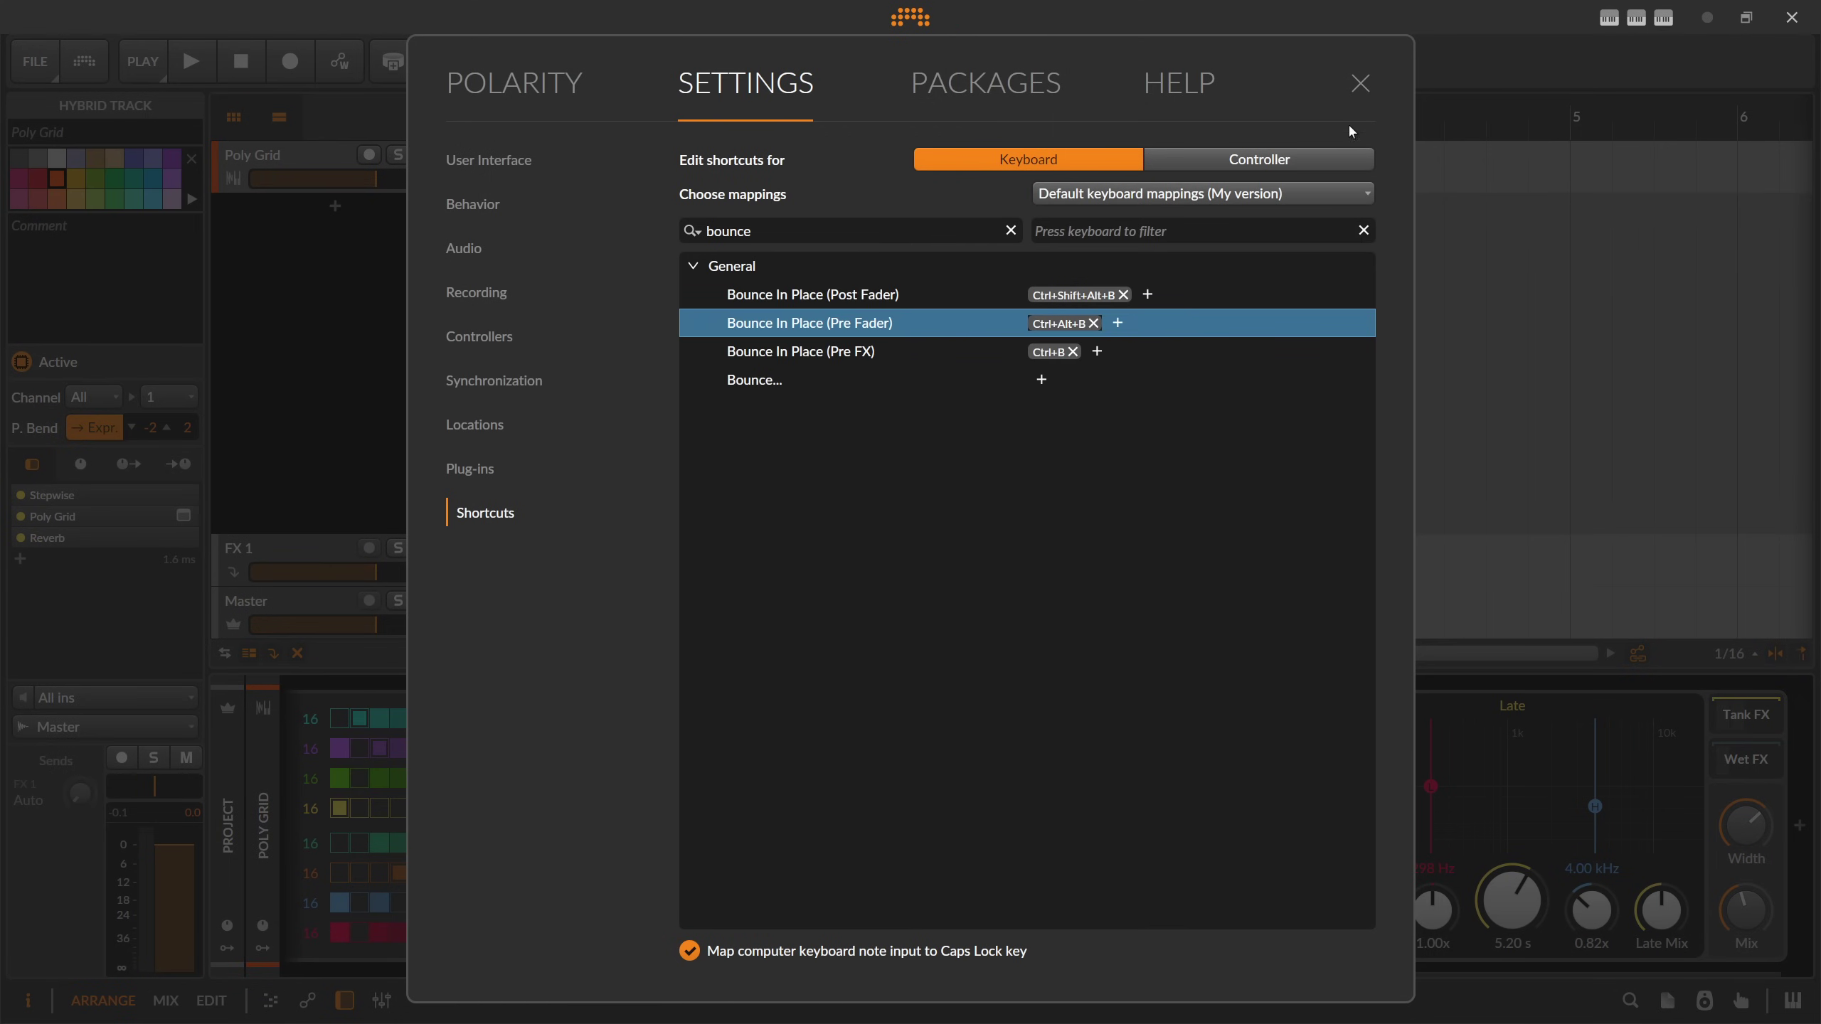
{"action": "left_click", "coordinate": [1360, 83]}
{"action": "left_click", "coordinate": [899, 177]}
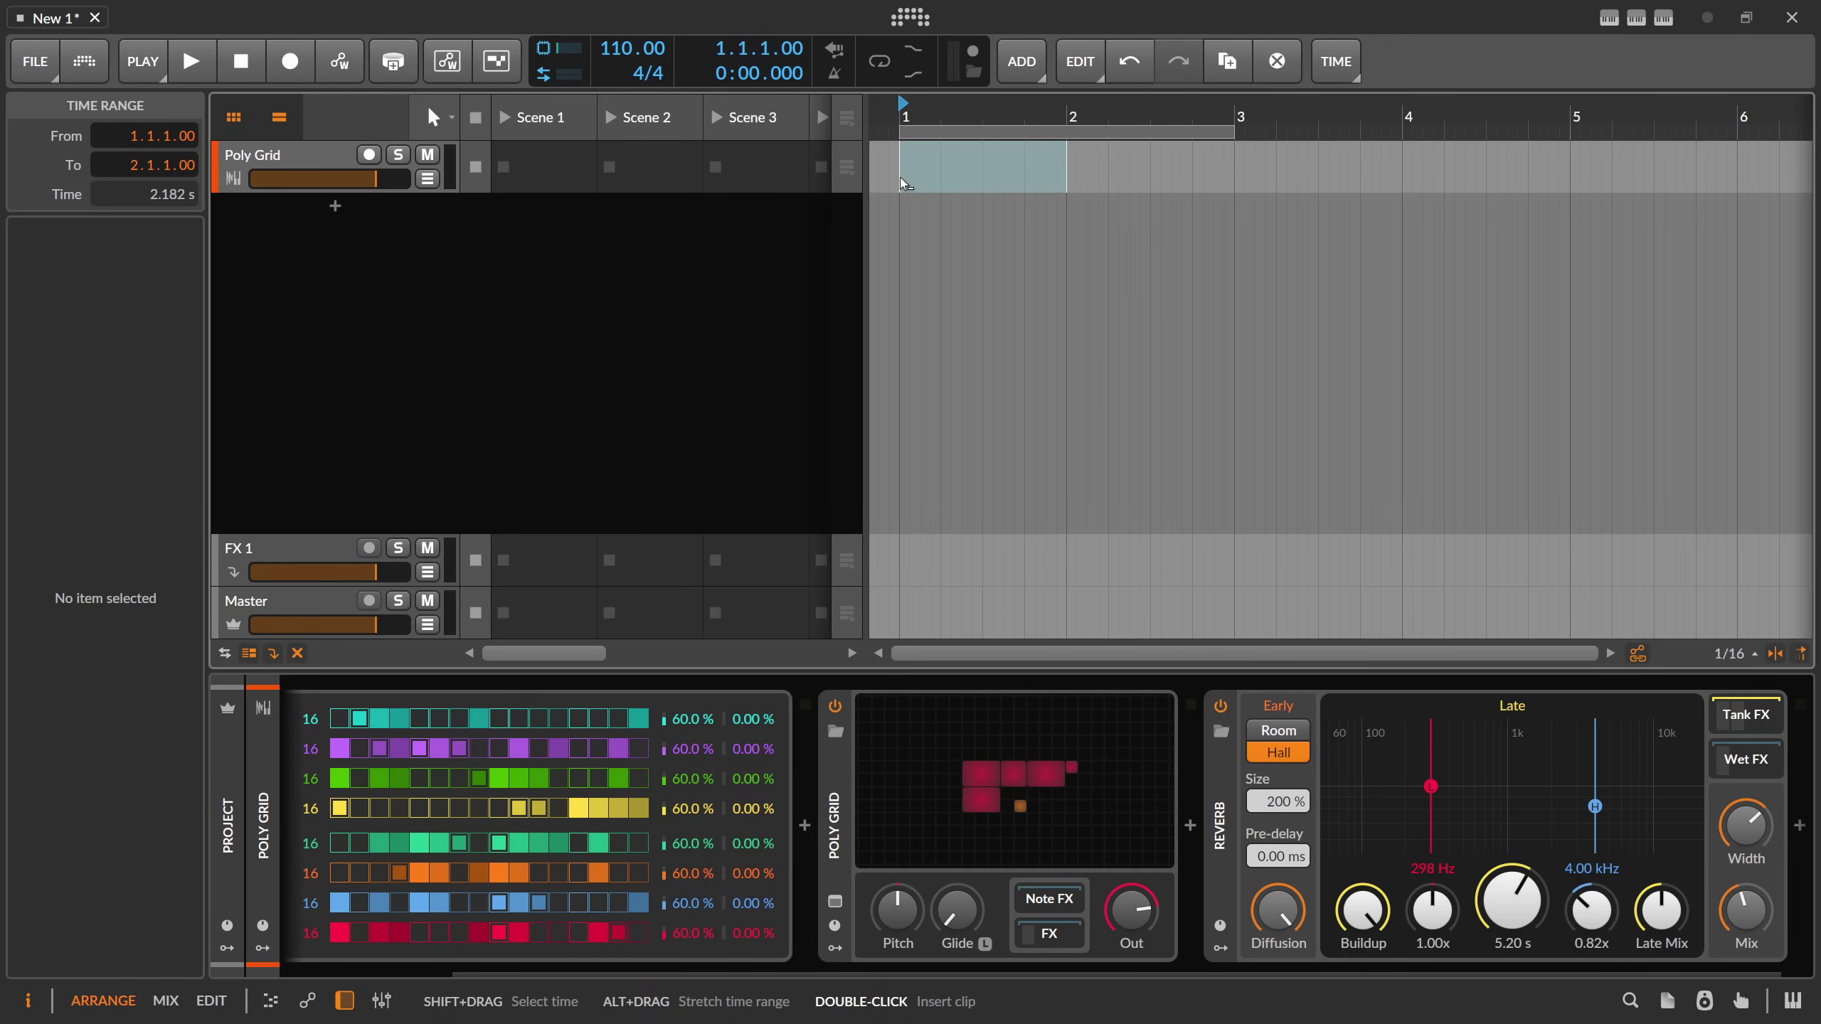
{"action": "key", "text": "ctrl+b"}
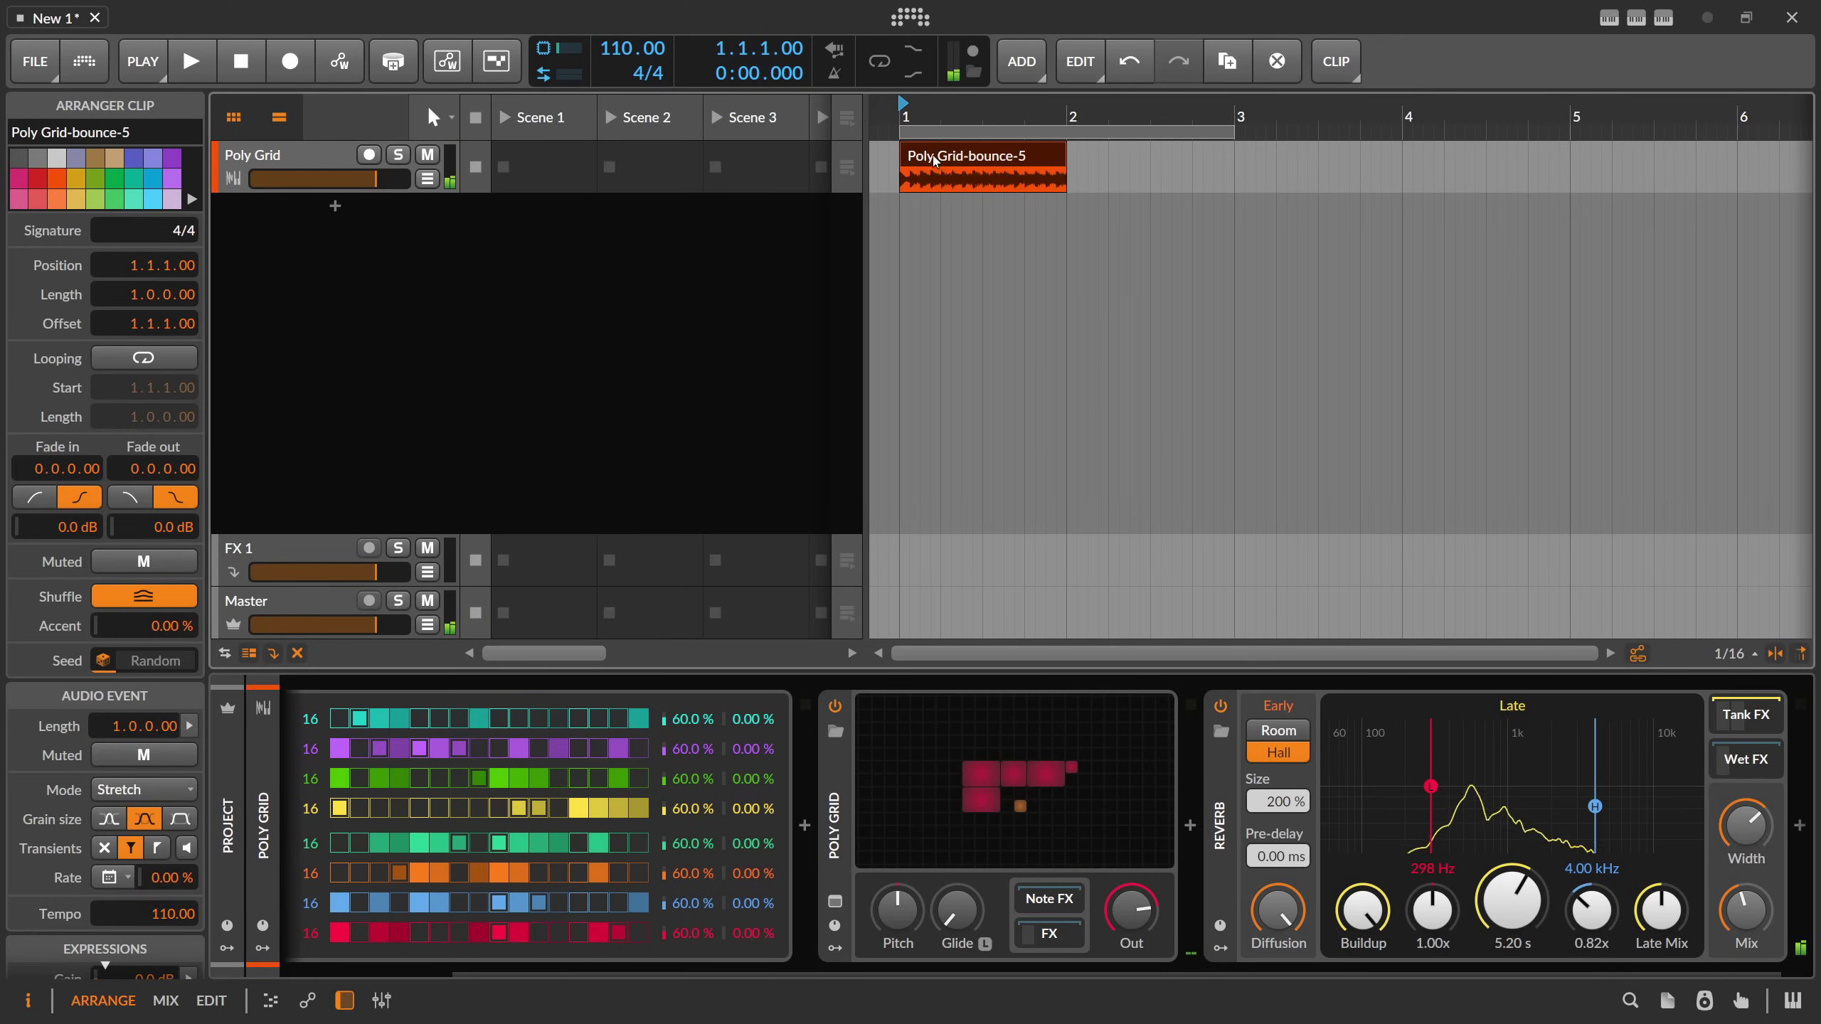
{"action": "left_click_drag", "start_coordinate": [939, 161], "coordinate": [1263, 159]}
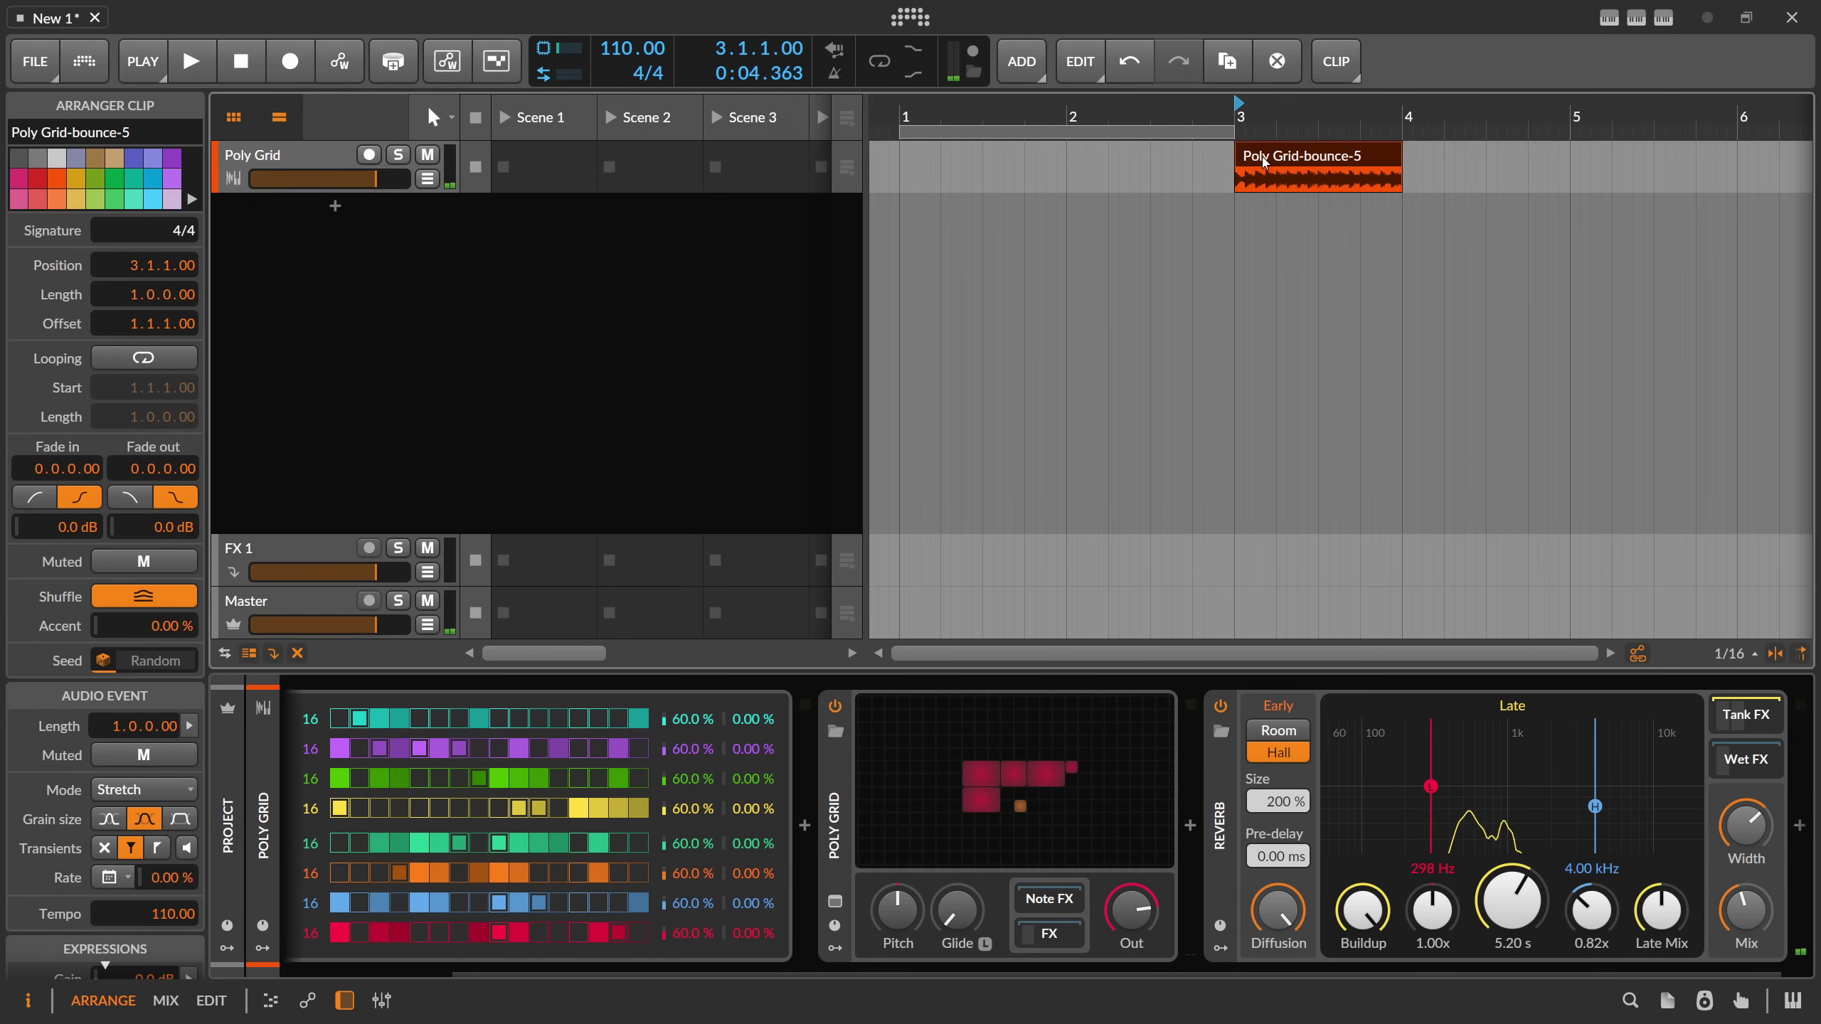
- Lower the Poly Grid fader, bounce bars 1–2 again and move bounce-6 to bar 4
{"action": "left_click_drag", "start_coordinate": [330, 178], "coordinate": [294, 179]}
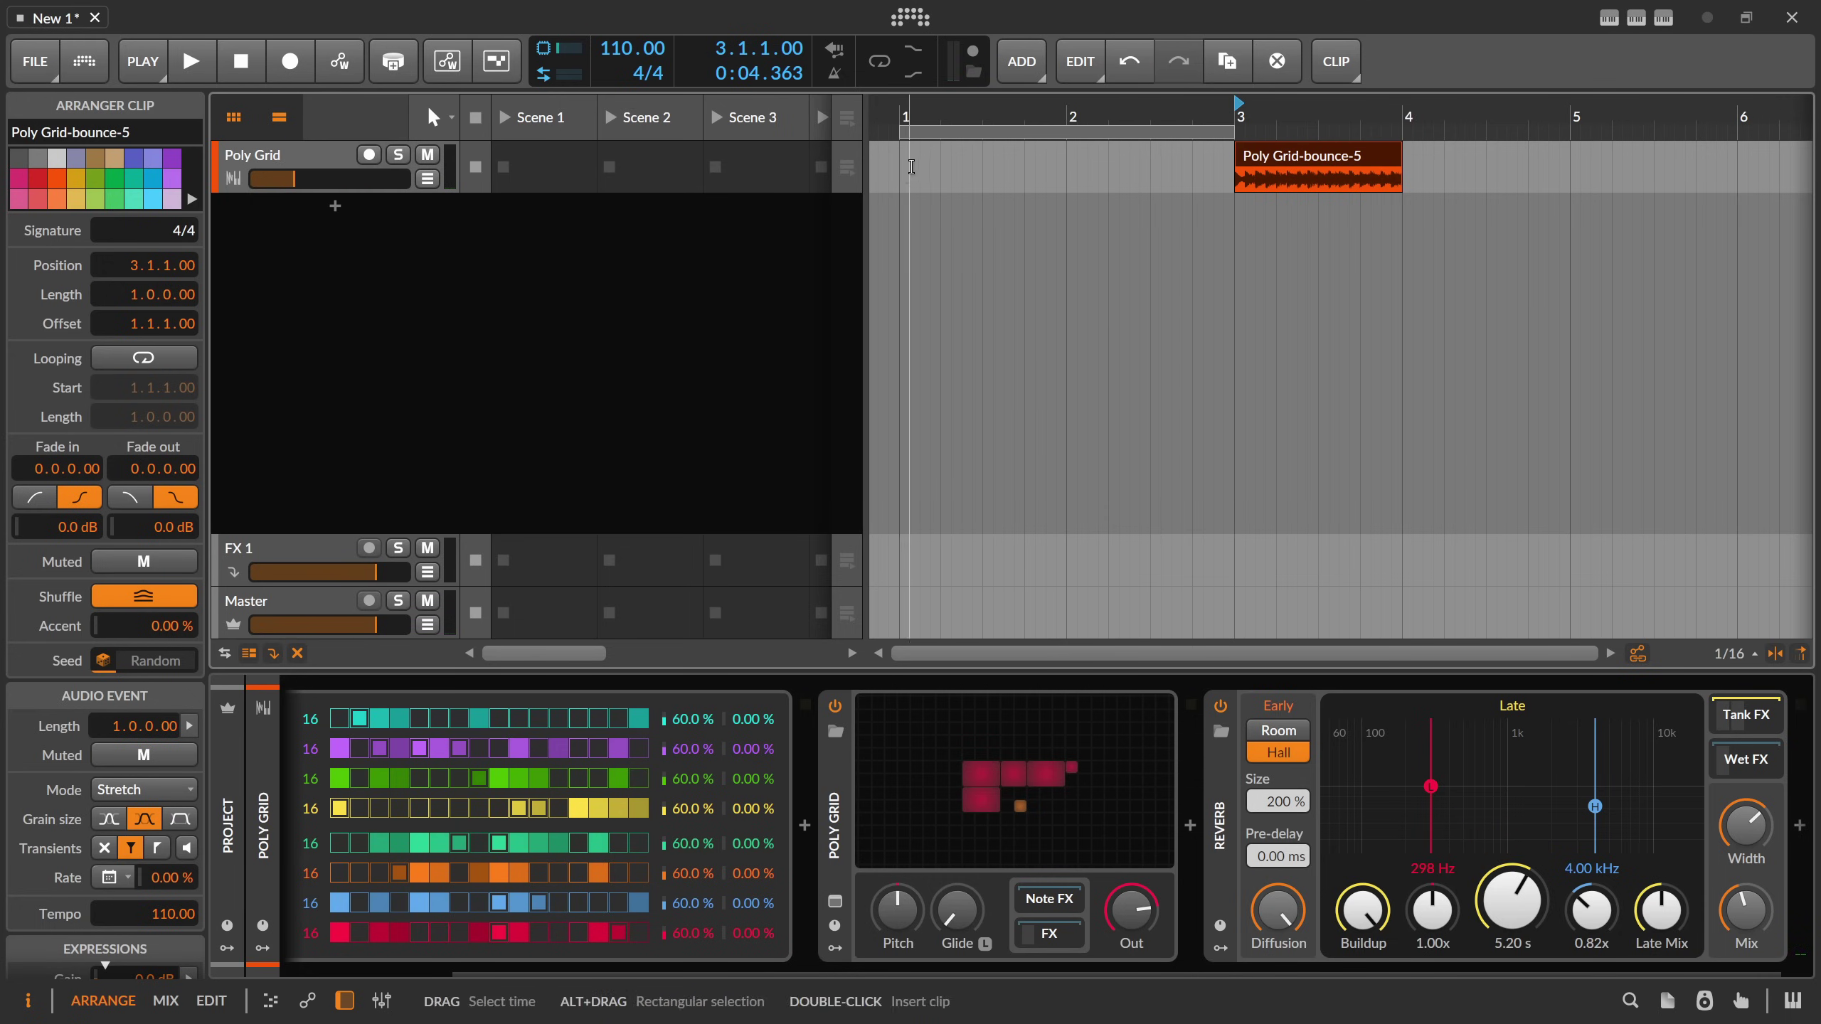
{"action": "left_click_drag", "start_coordinate": [901, 175], "coordinate": [1065, 181]}
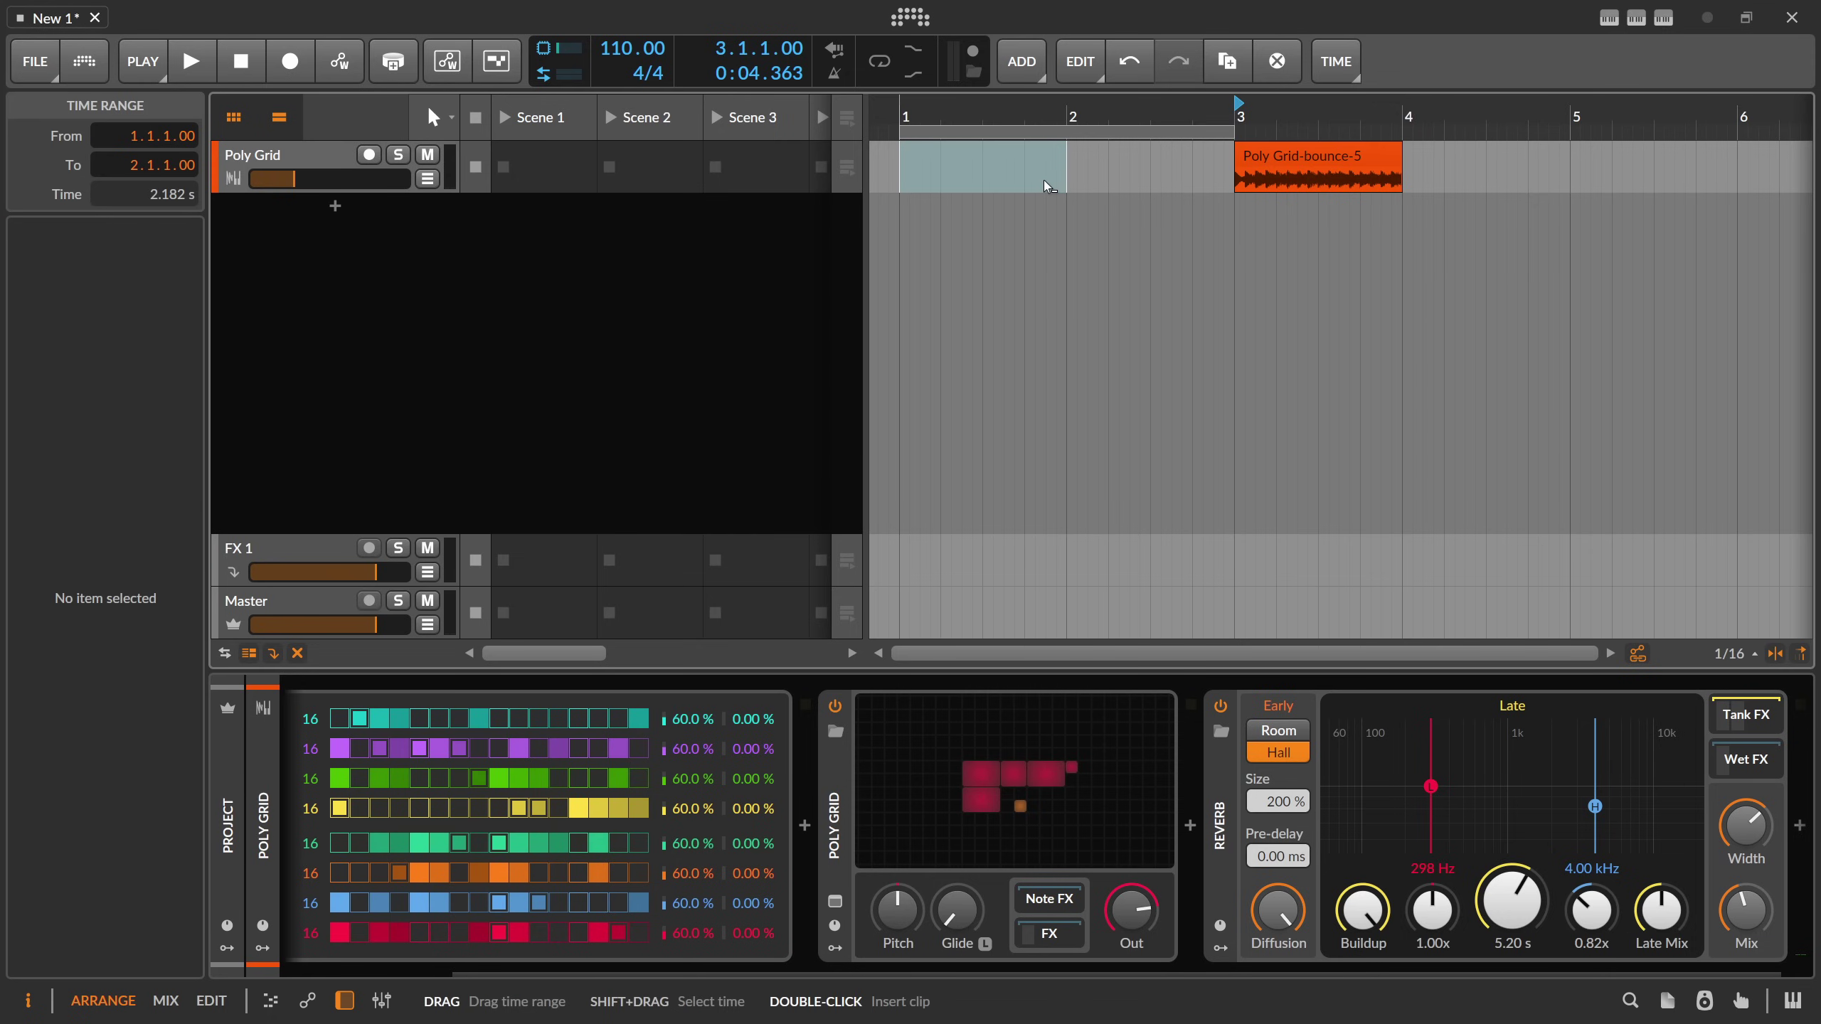
{"action": "key", "text": "ctrl+b"}
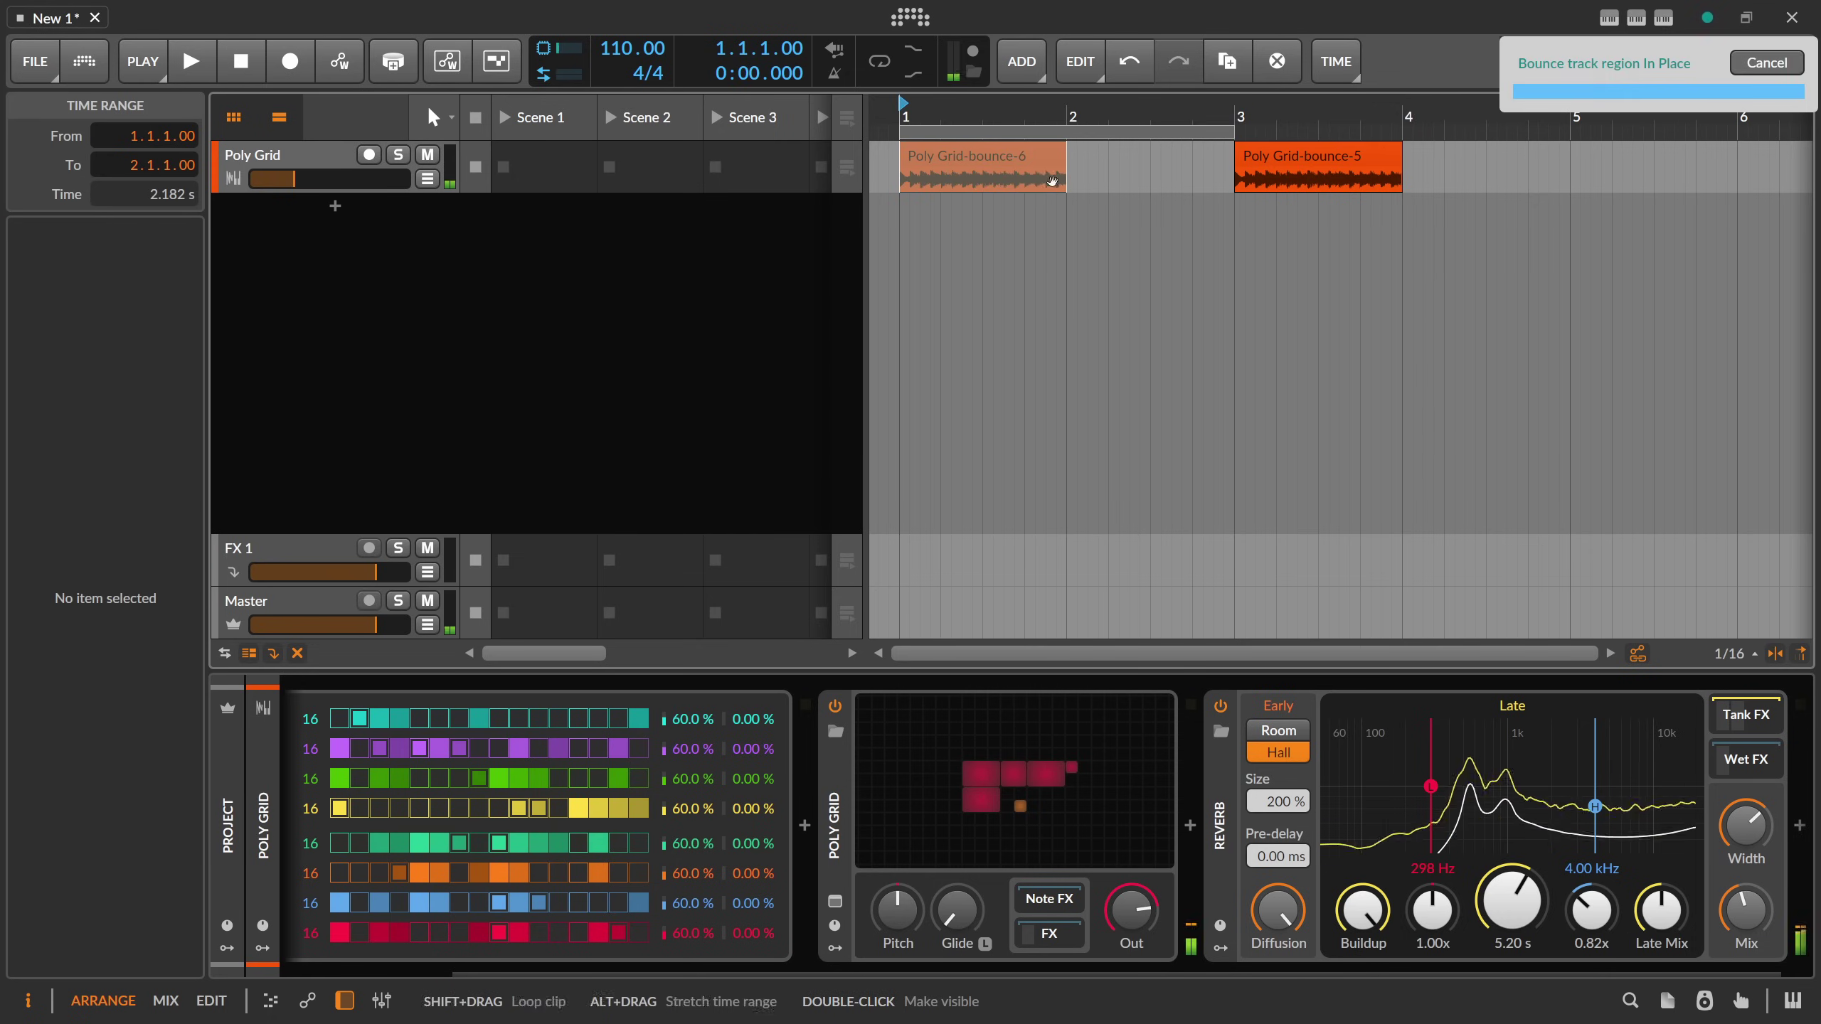
{"action": "left_click_drag", "start_coordinate": [982, 166], "coordinate": [1470, 181]}
{"action": "left_click", "coordinate": [1219, 825]}
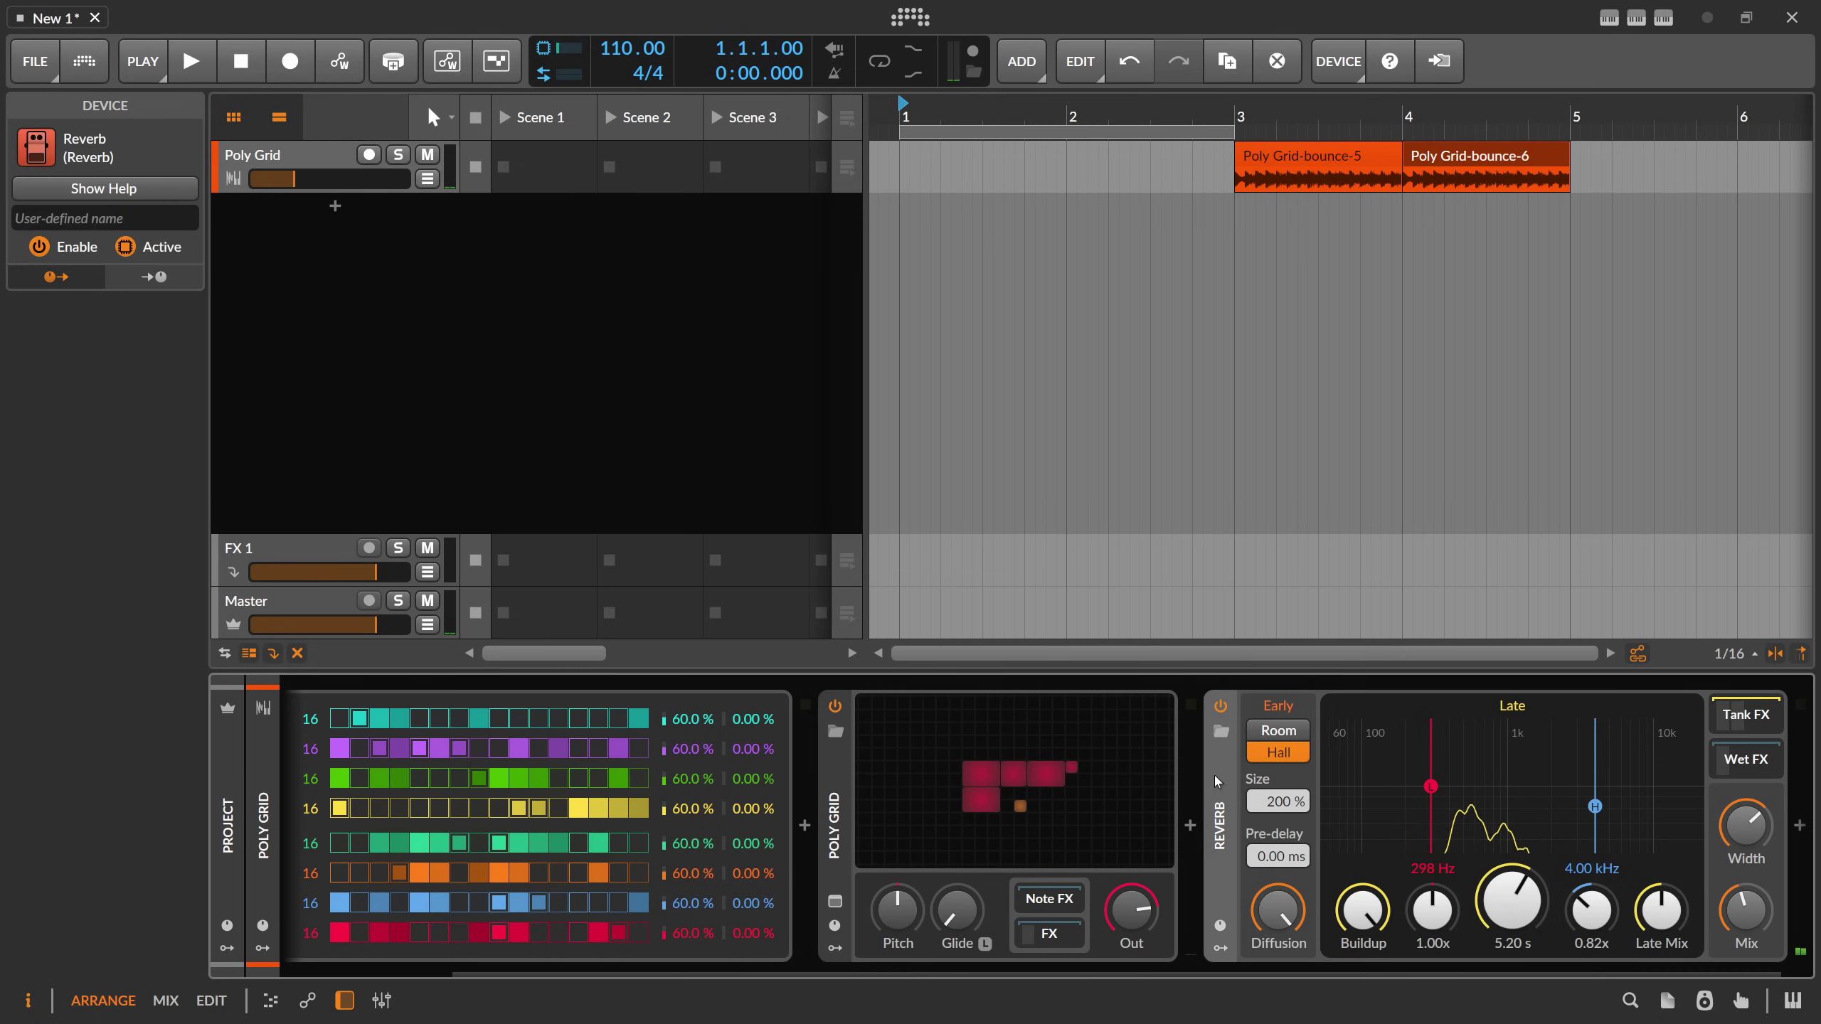
{"action": "left_click_drag", "start_coordinate": [917, 208], "coordinate": [1068, 202]}
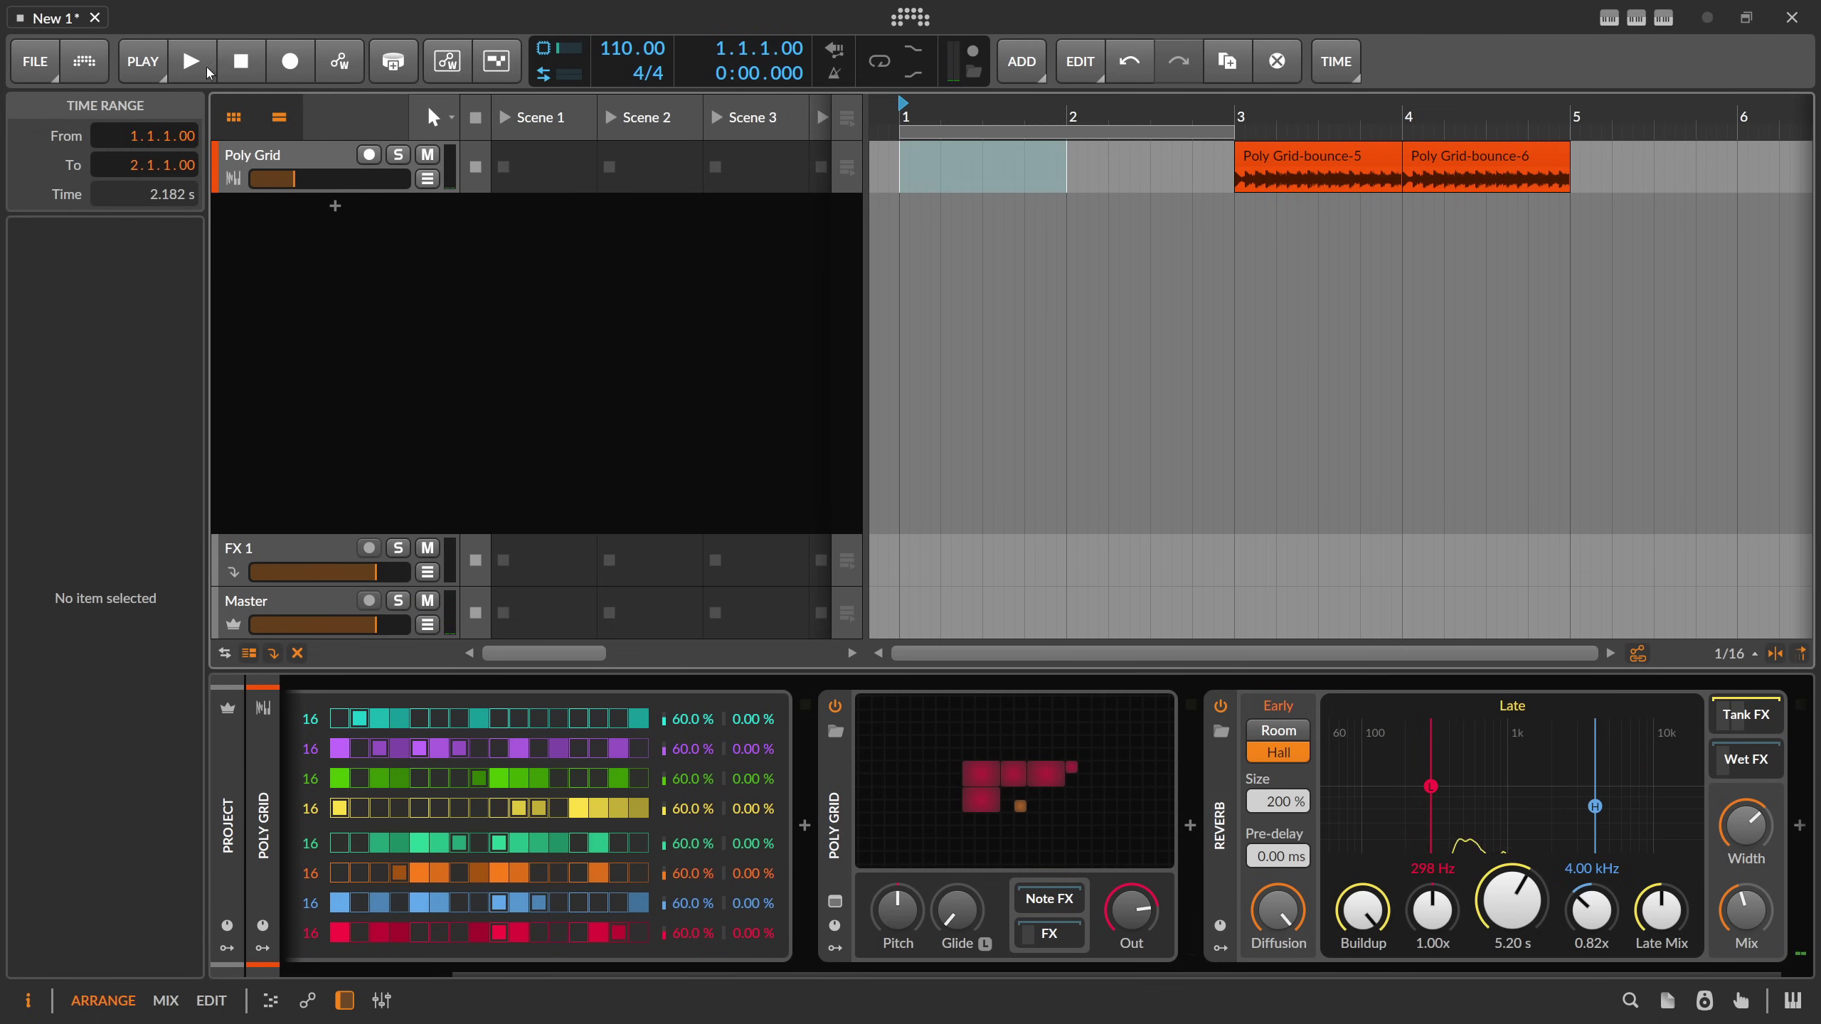
- Check the post-fader bounce shortcut in Settings, then bounce bars 1–2 into Poly Grid-bounce-7
{"action": "key", "text": "ctrl+comma"}
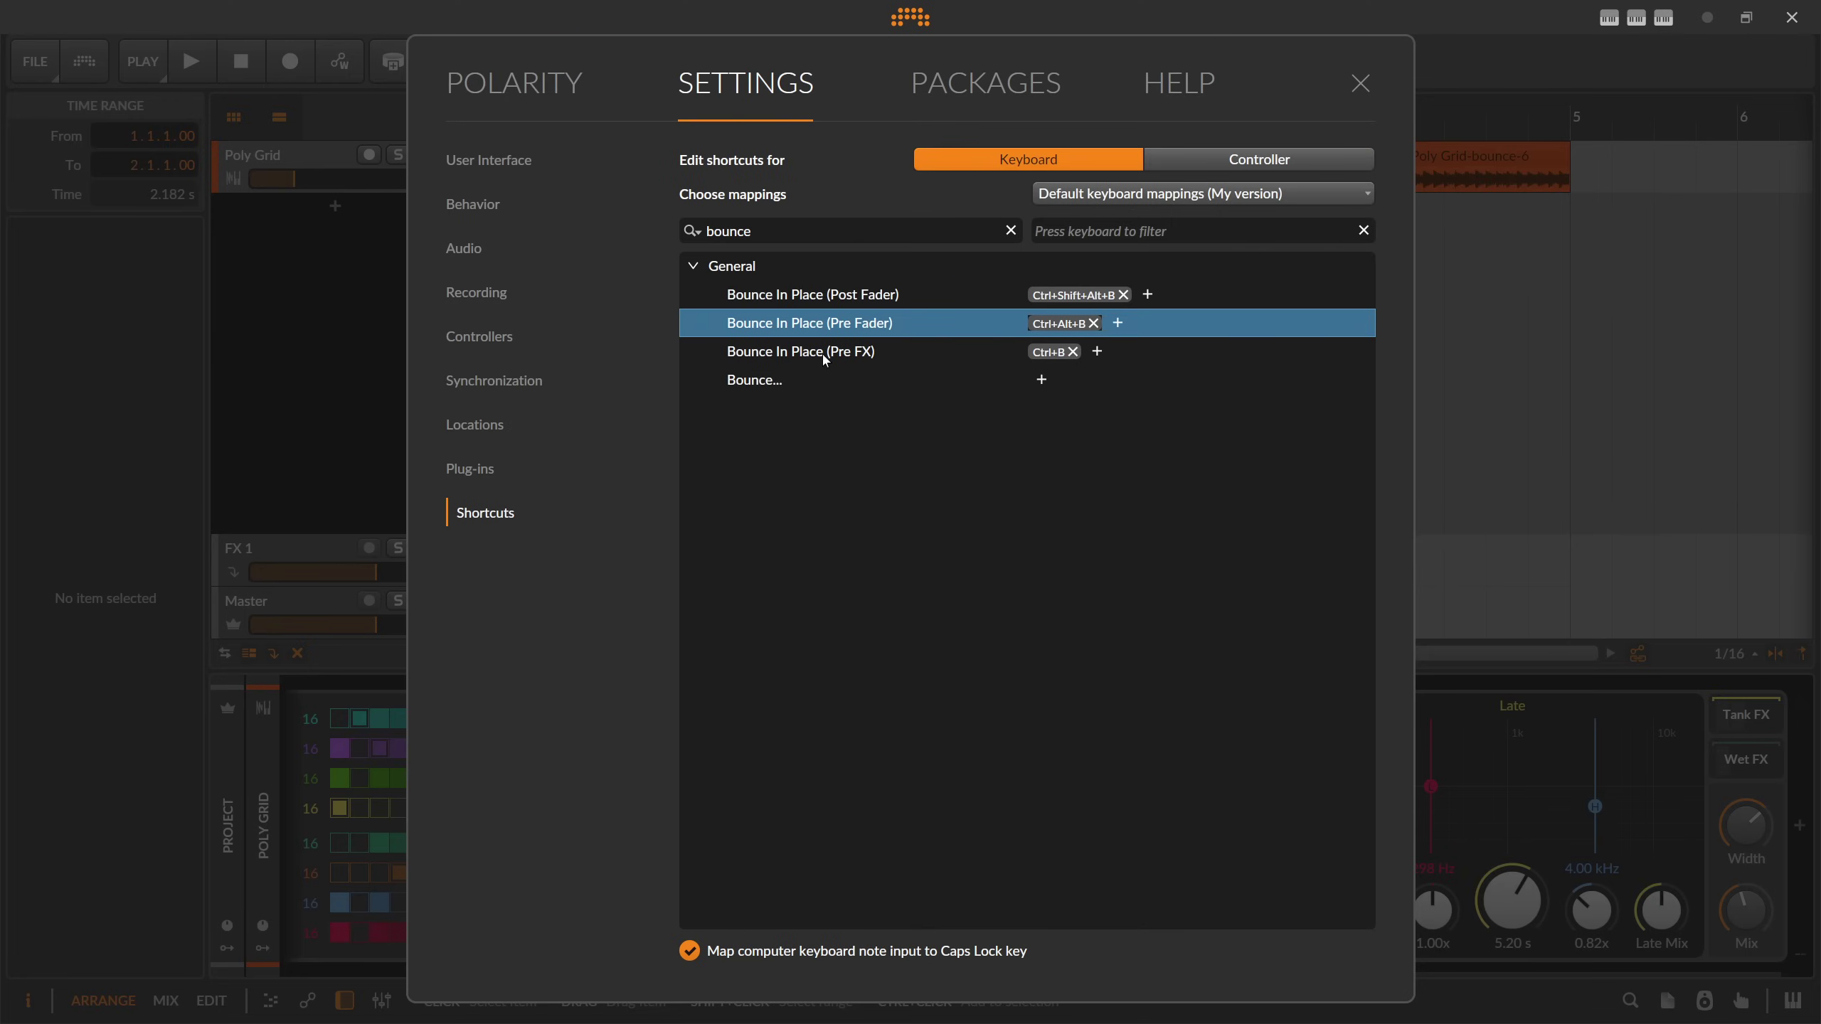
{"action": "left_click", "coordinate": [846, 300]}
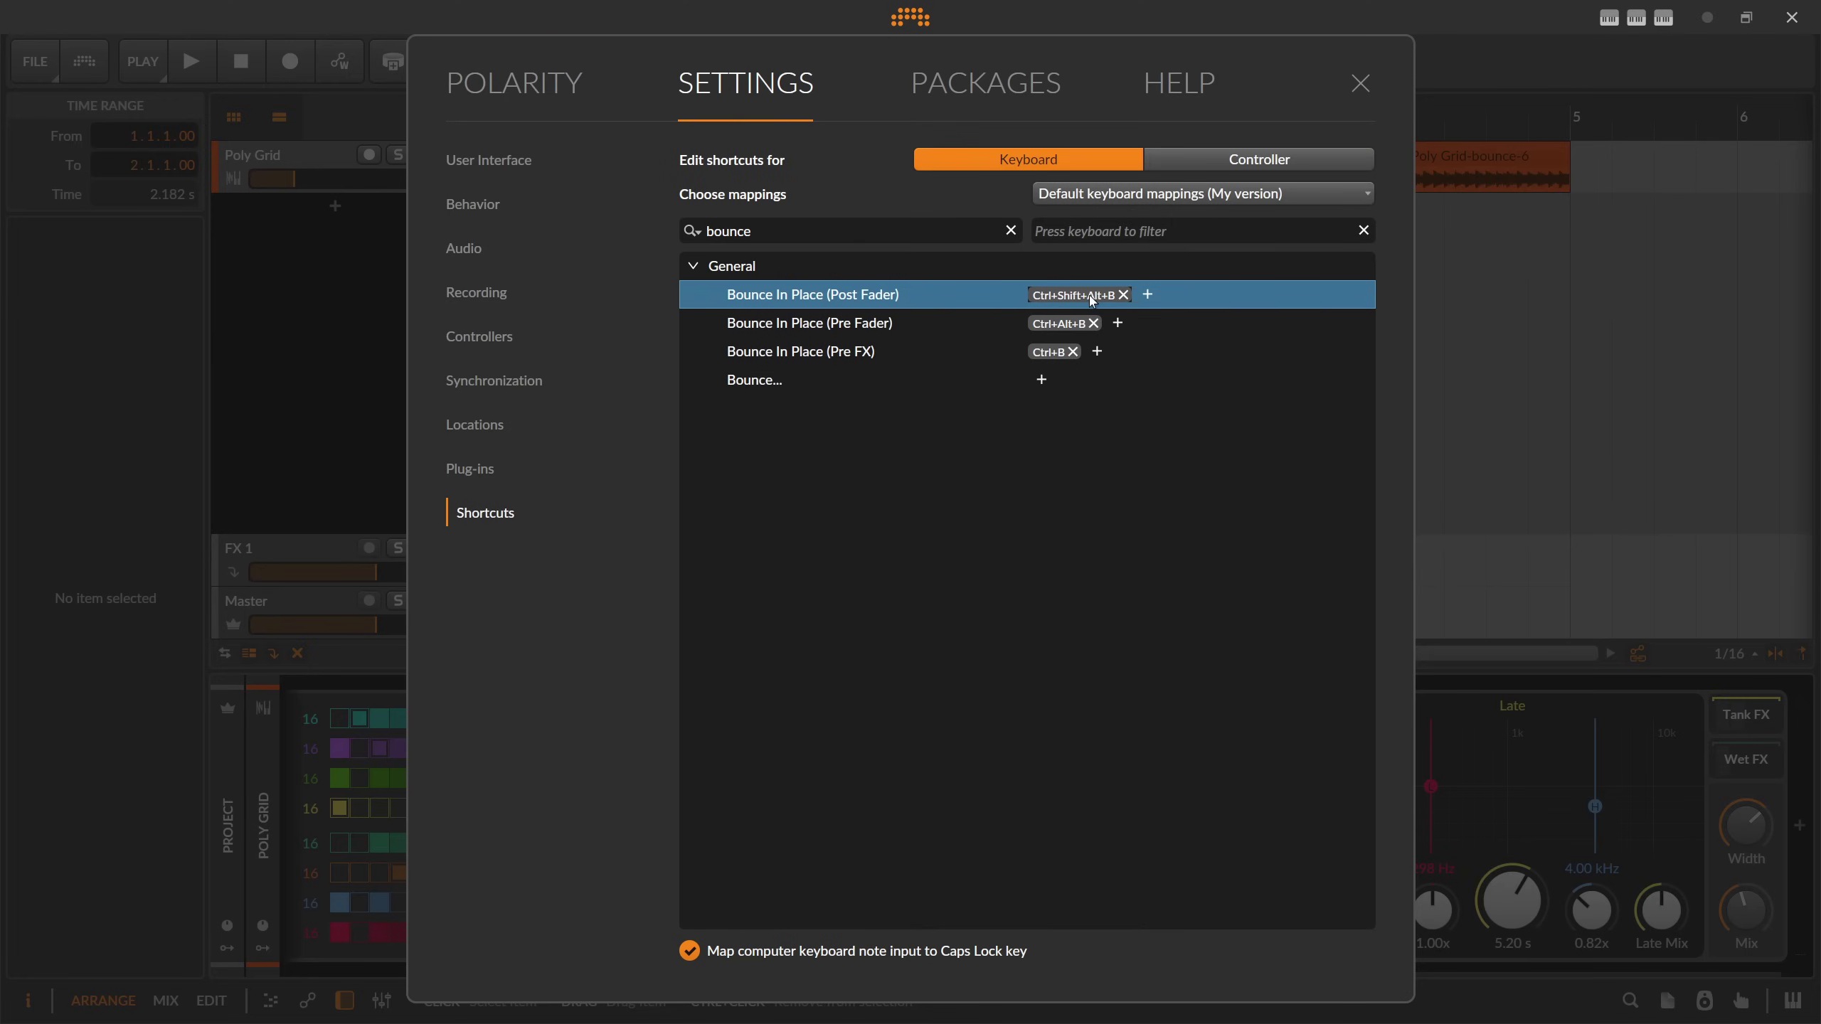
{"action": "left_click", "coordinate": [1360, 82]}
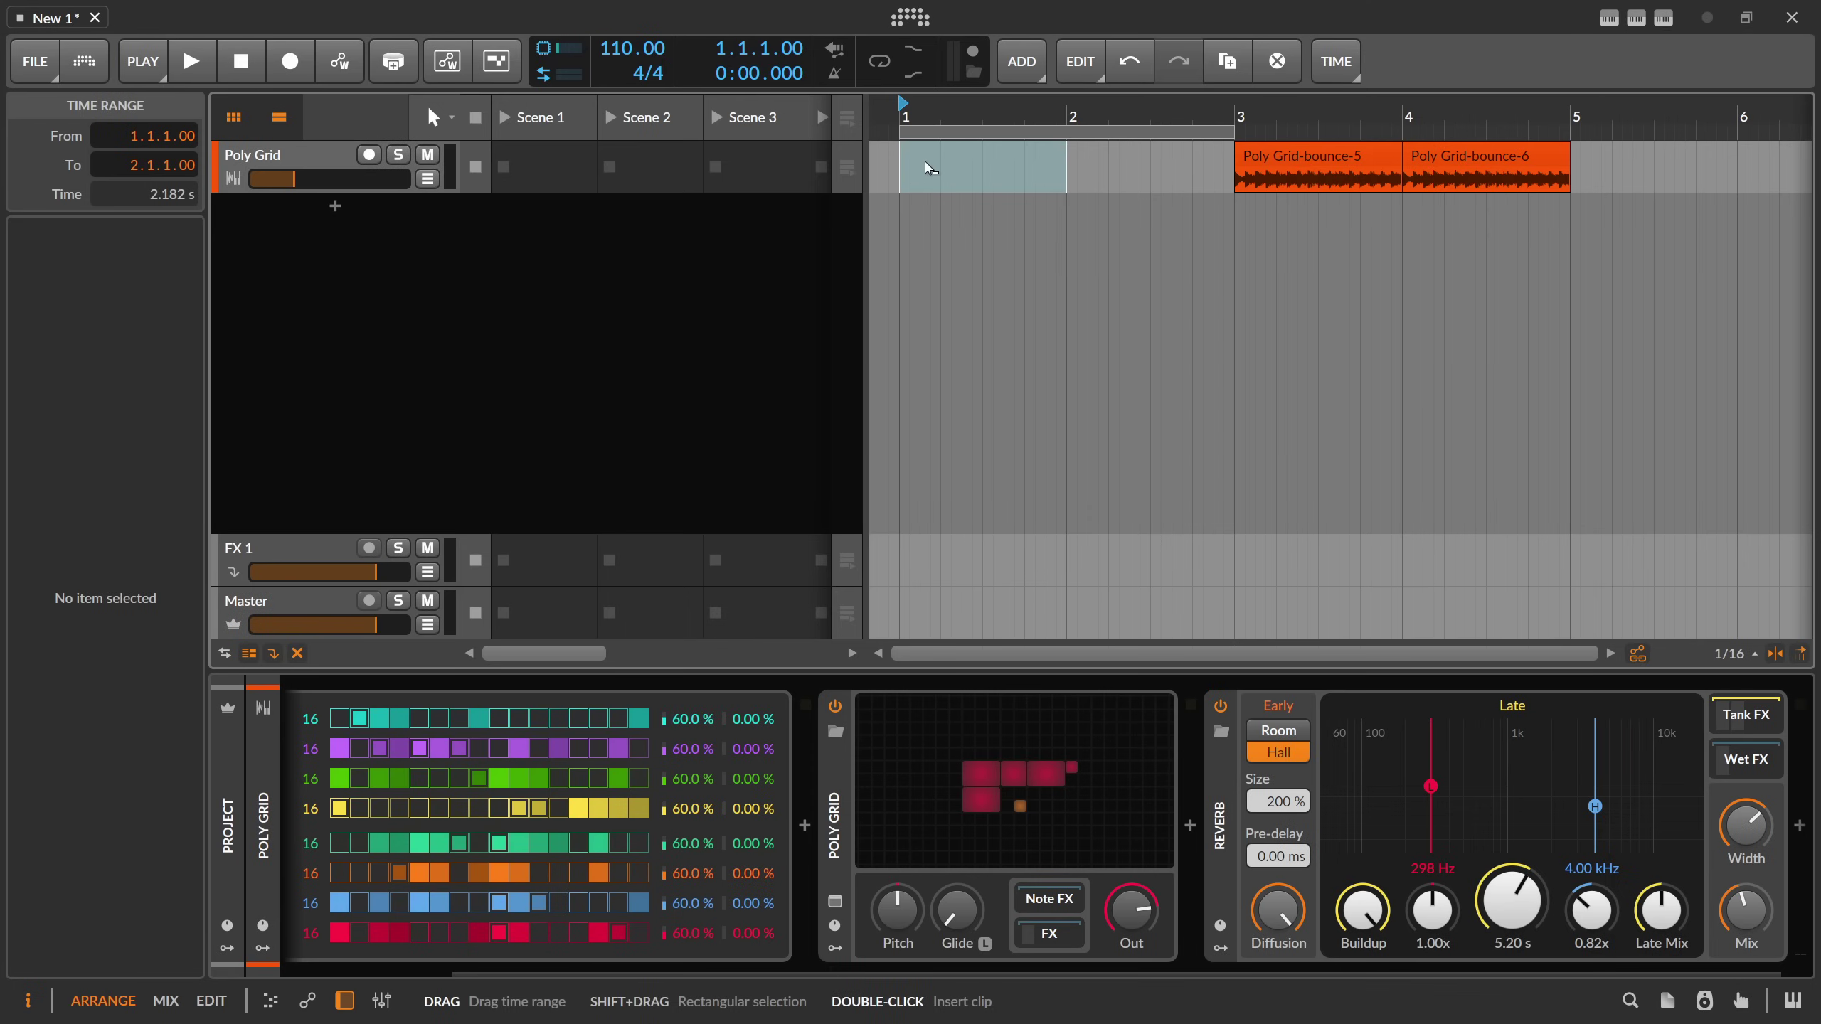
{"action": "key", "text": "ctrl+b"}
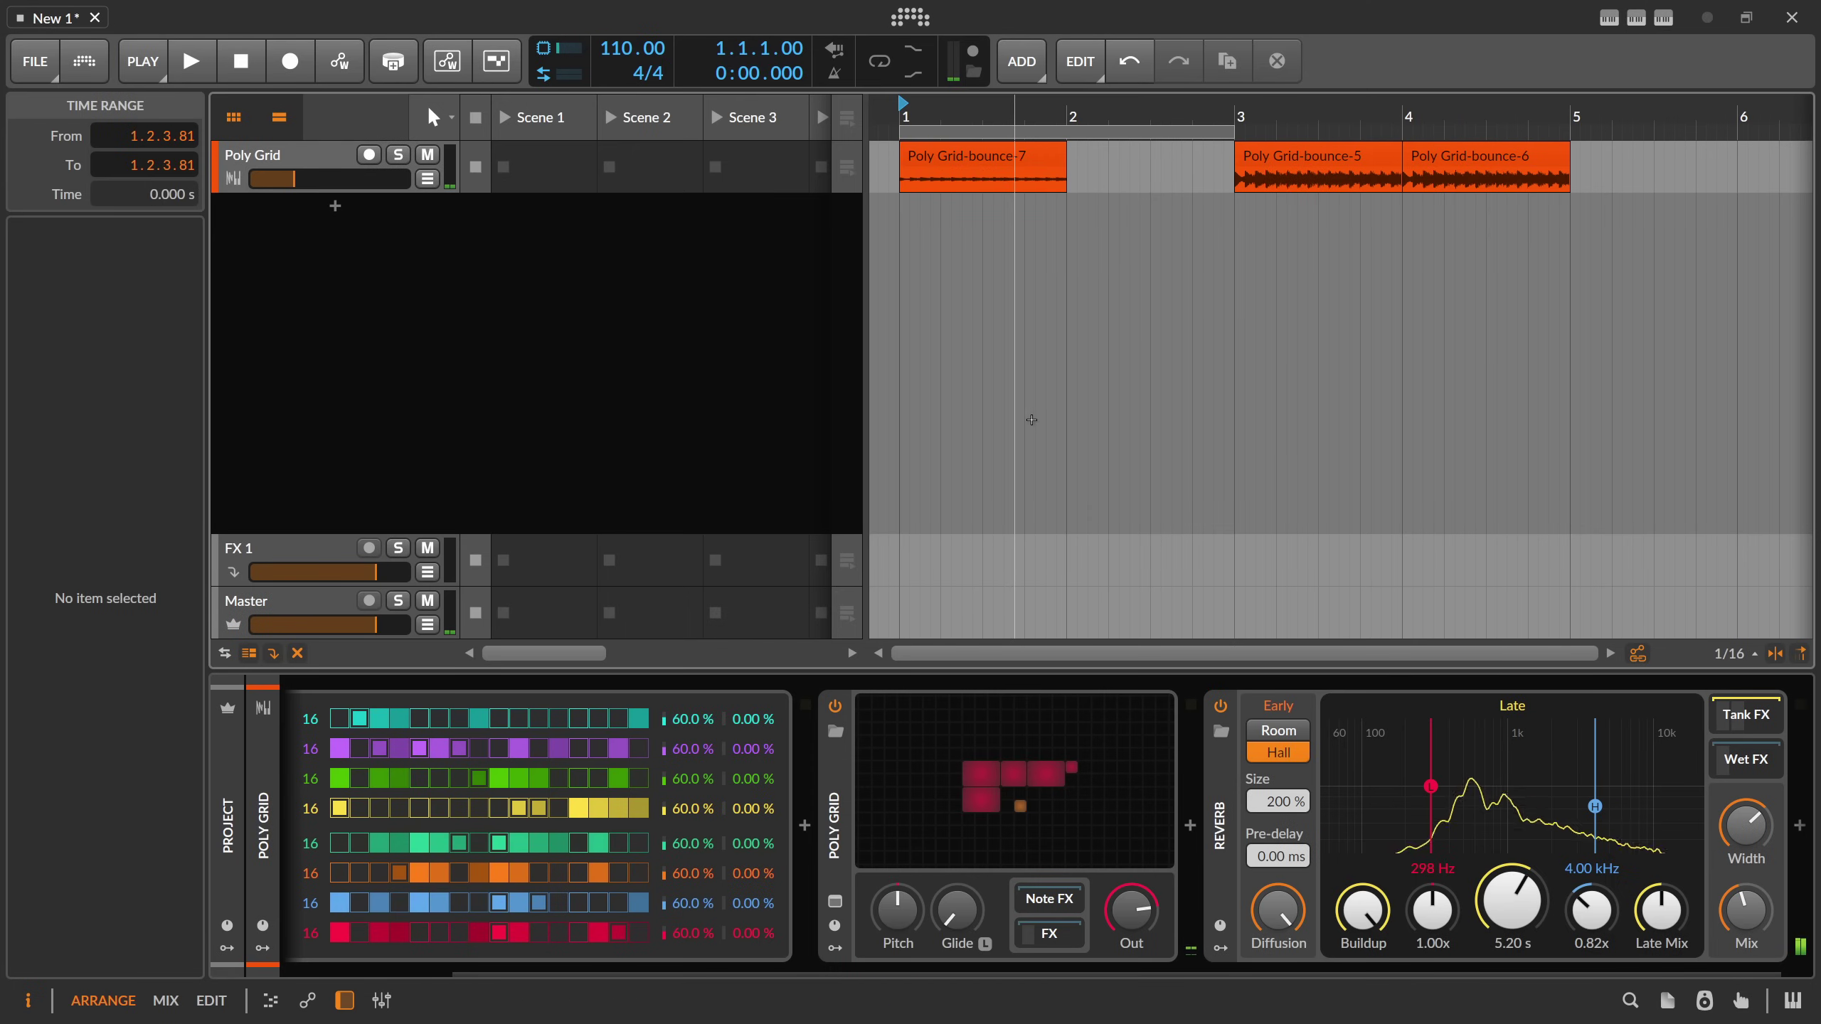
- Select the bounce-5 and bounce-7 clips and set the Poly Grid volume to -25.6 dB
{"action": "left_click", "coordinate": [1262, 163]}
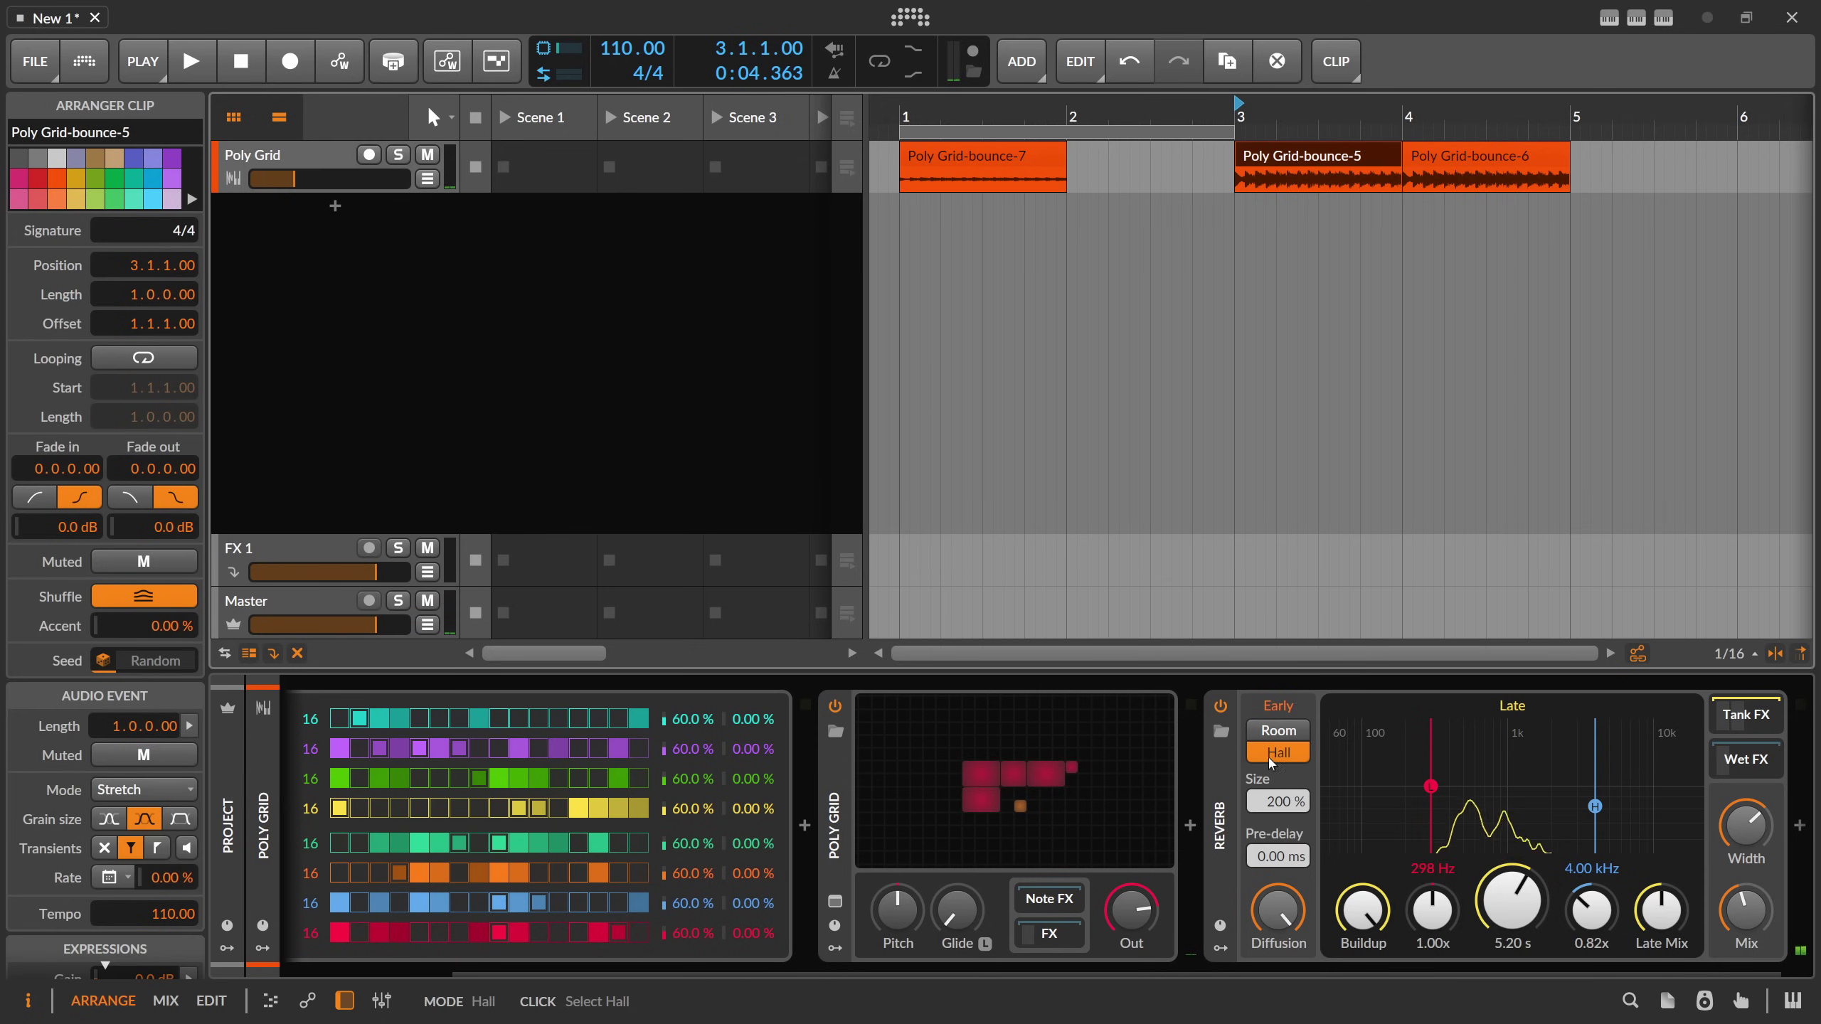
{"action": "left_click", "coordinate": [944, 172]}
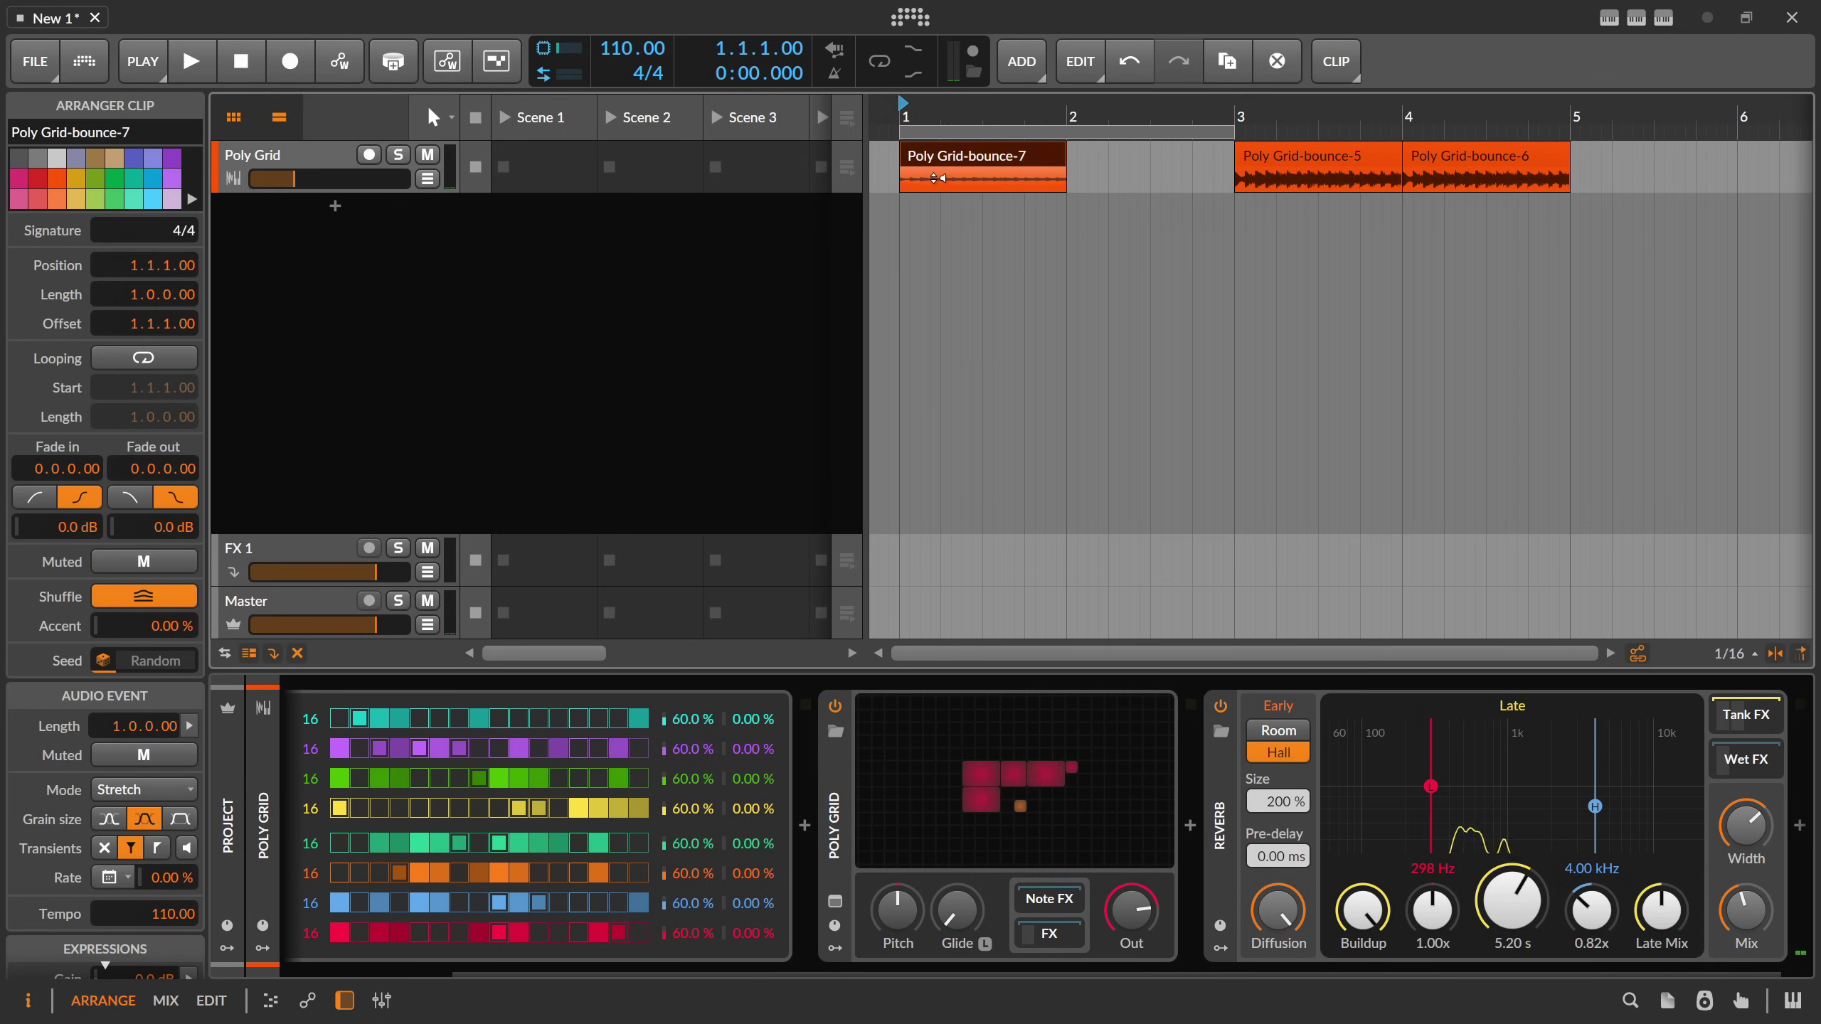
{"action": "left_click_drag", "start_coordinate": [293, 178], "coordinate": [297, 178]}
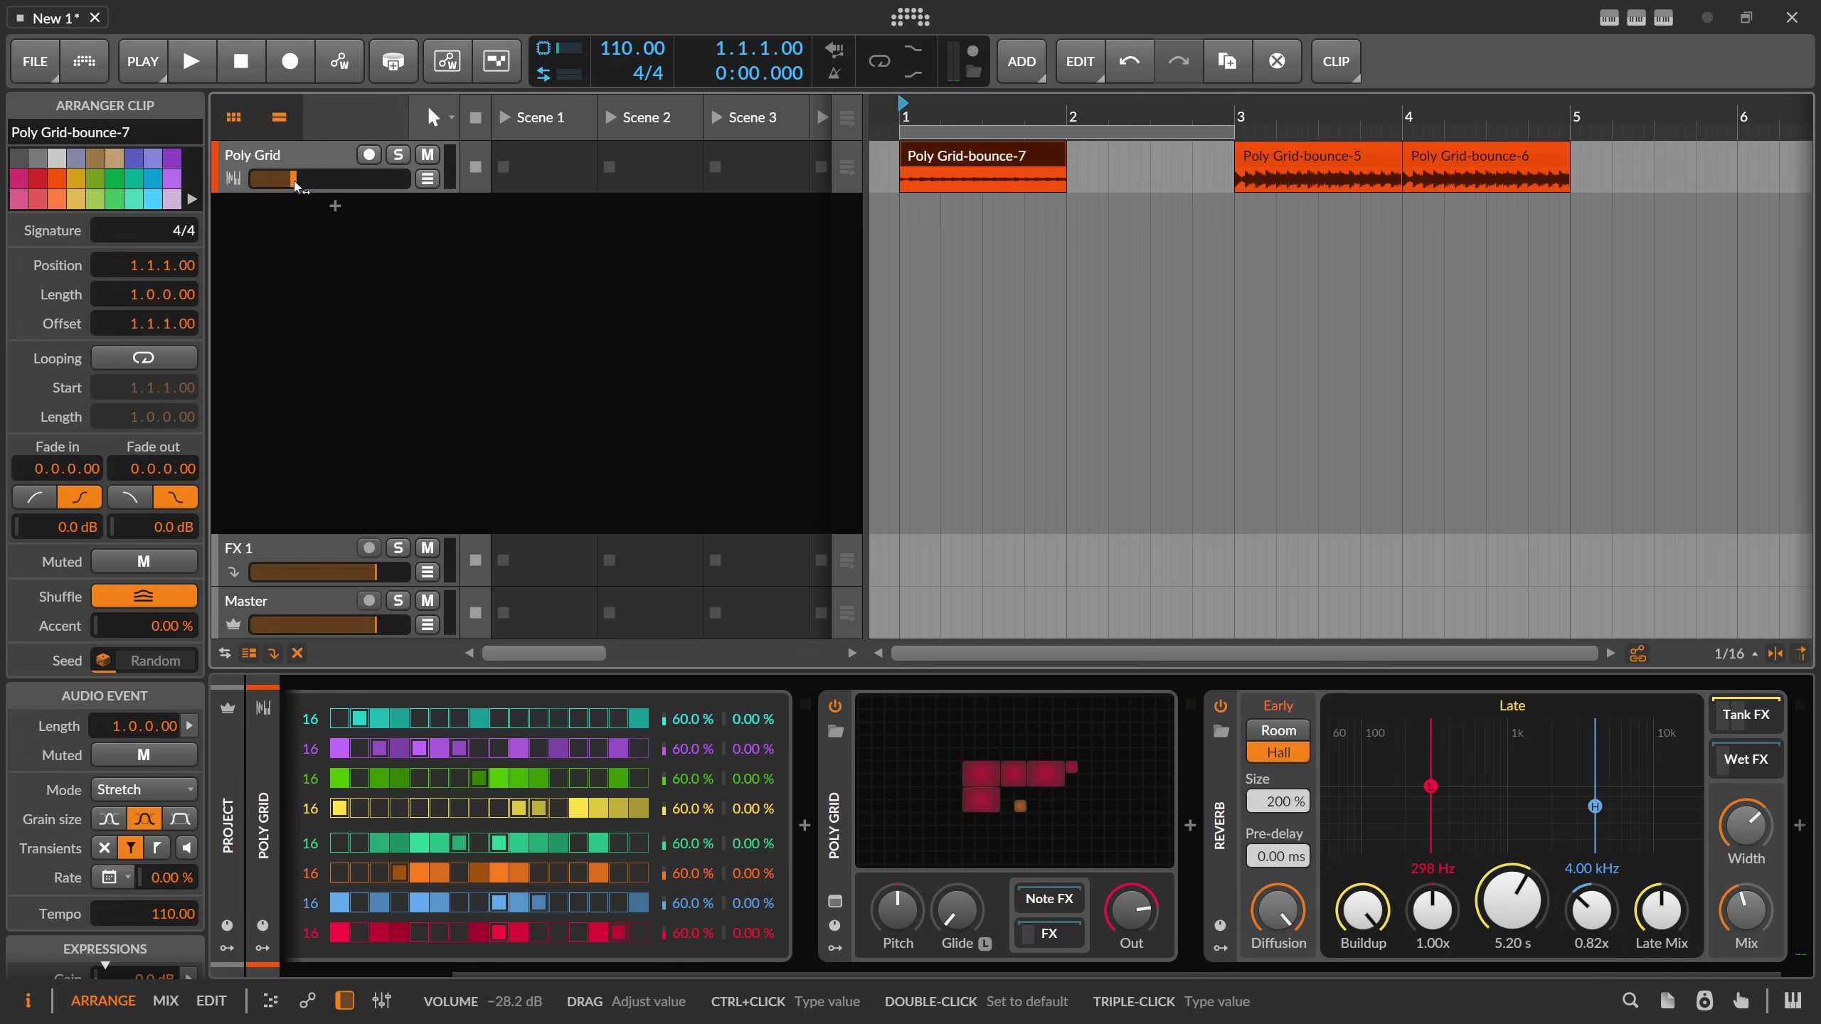
{"action": "left_click", "coordinate": [297, 178]}
- Delete the Poly Grid-bounce-7 clip and select bars 1–2 on the Poly Grid track
{"action": "scroll", "coordinate": [925, 961], "scroll_direction": "right", "scroll_amount": 1}
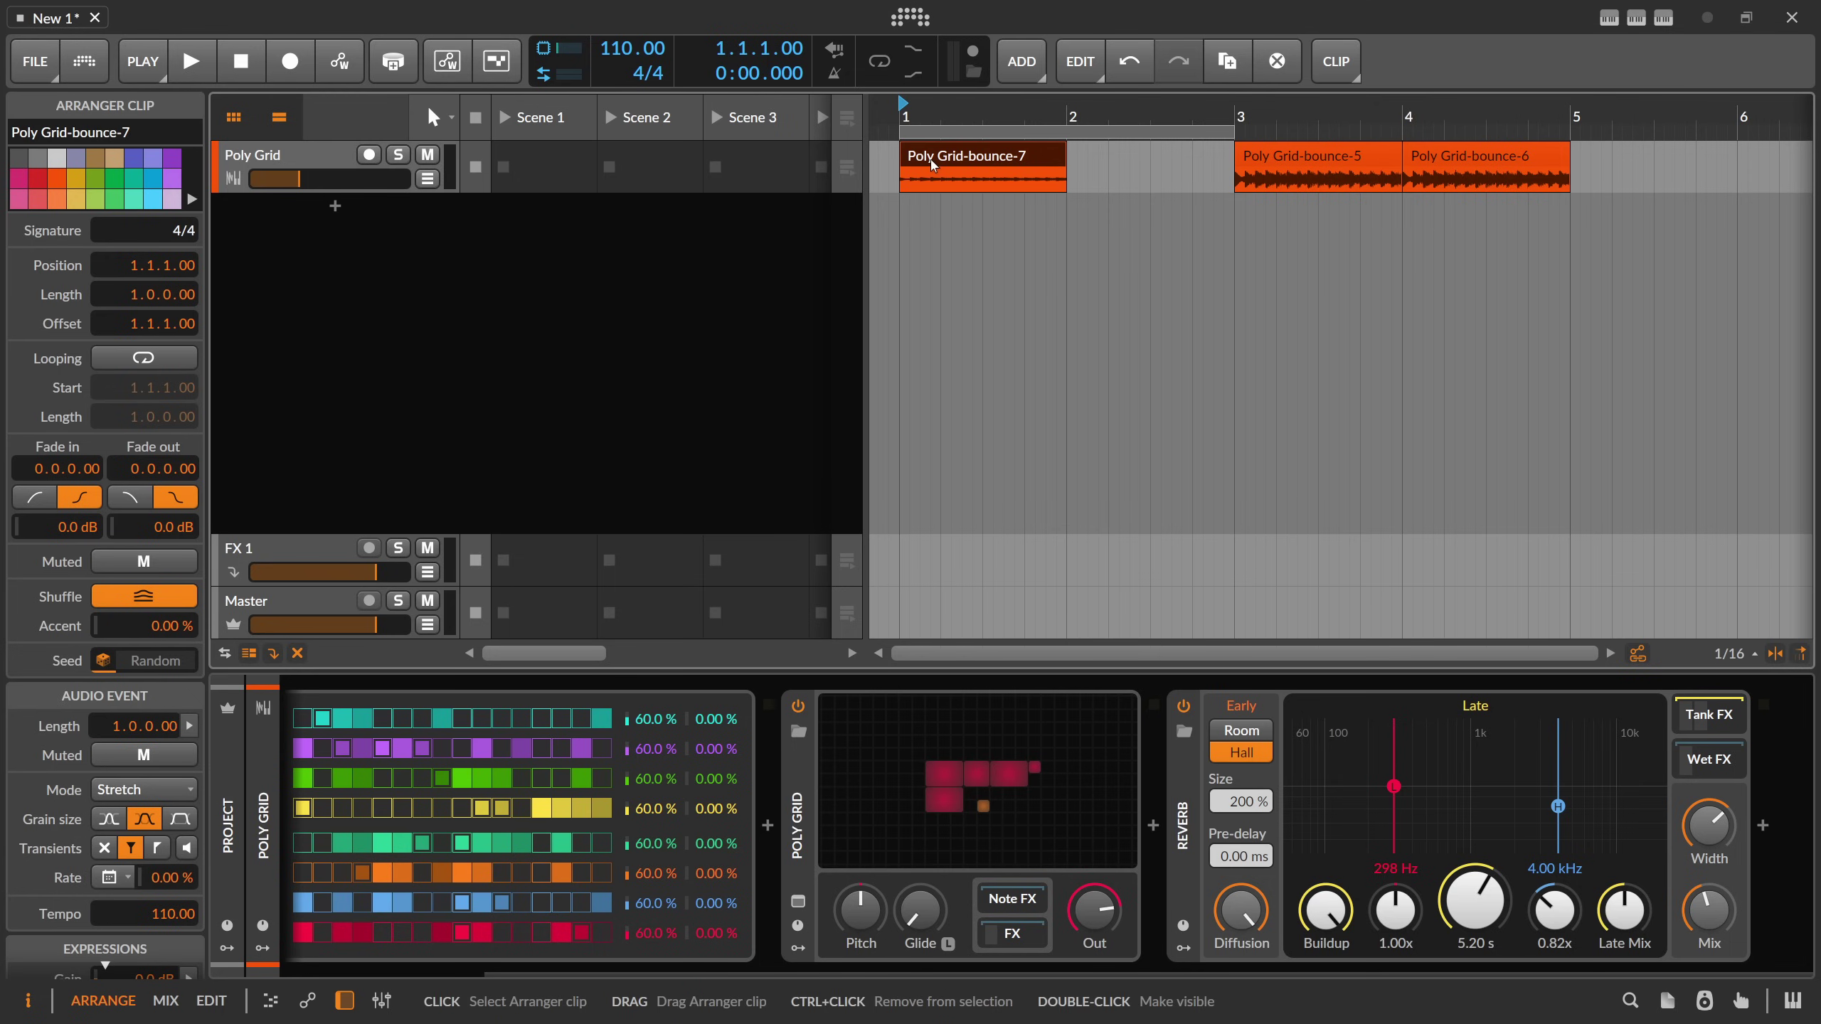
{"action": "key", "text": "Delete"}
{"action": "left_click", "coordinate": [1254, 164]}
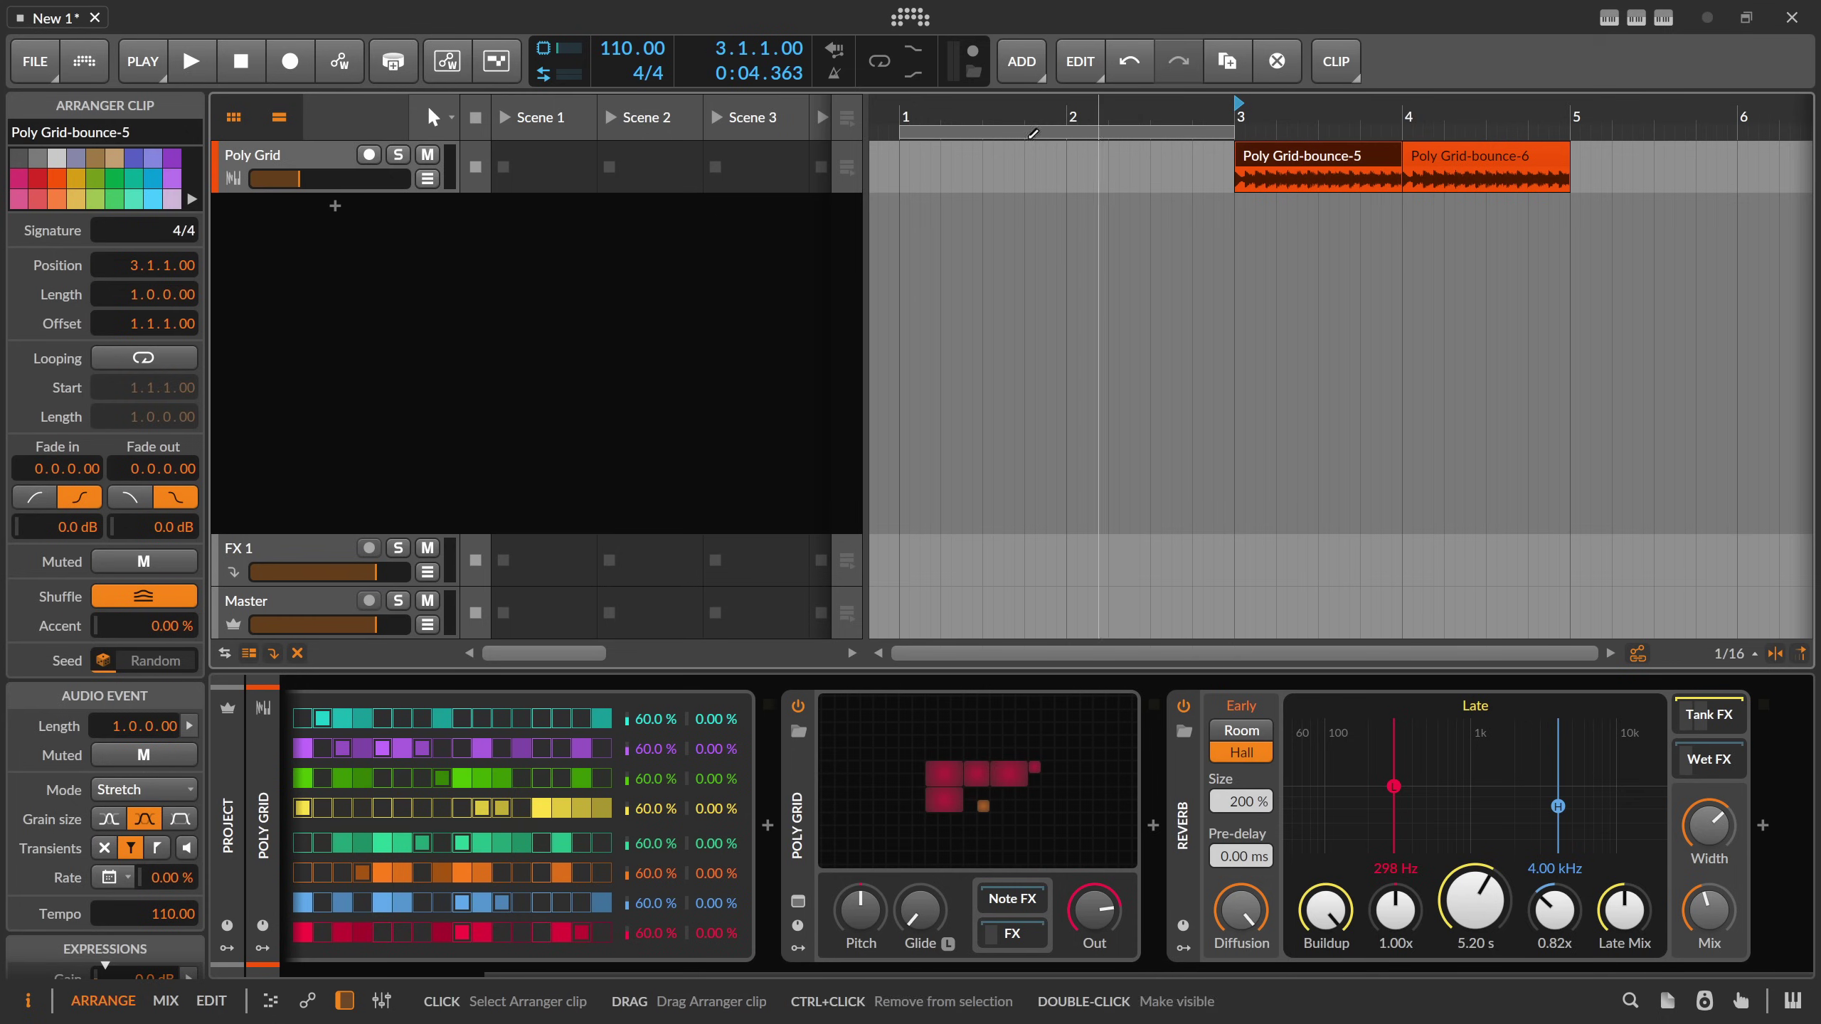
{"action": "left_click_drag", "start_coordinate": [902, 167], "coordinate": [1068, 170]}
- Review the Bounce In Place entry in the range context menu and shortcut settings, then dismiss it
{"action": "right_click", "coordinate": [1001, 170]}
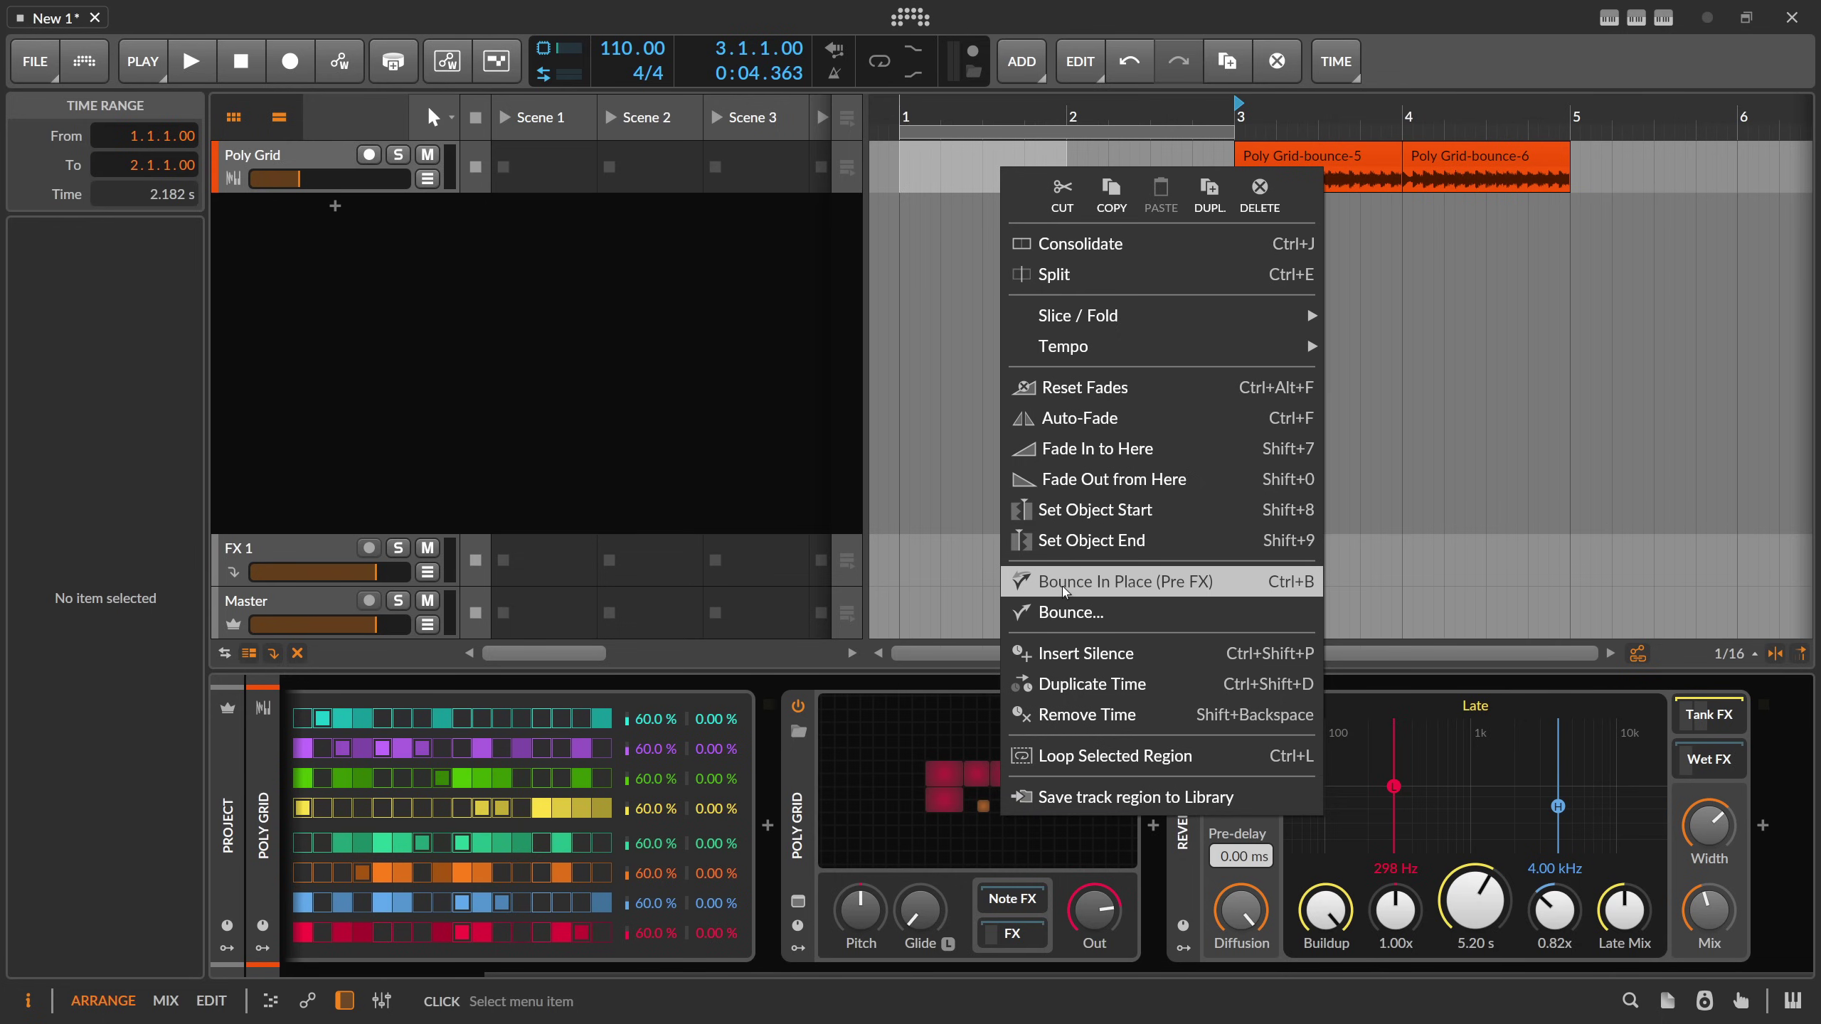
{"action": "left_click", "coordinate": [346, 320]}
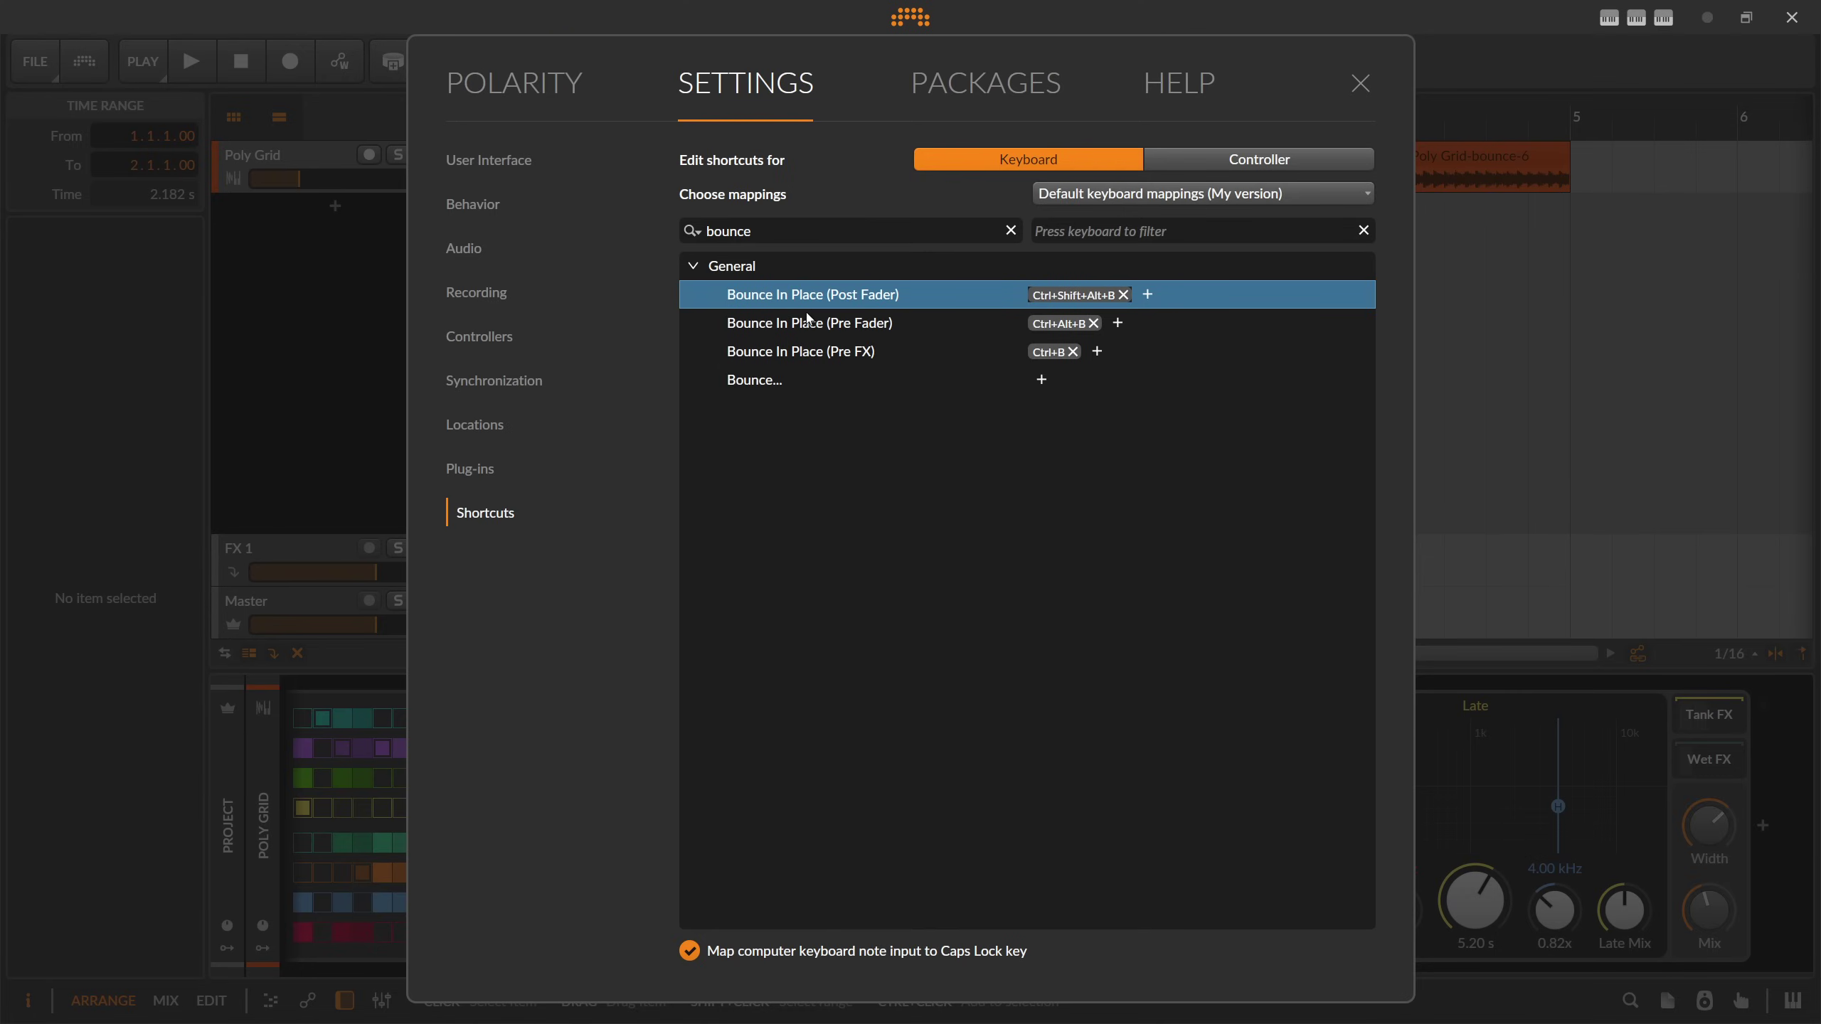
{"action": "left_click", "coordinate": [1360, 83]}
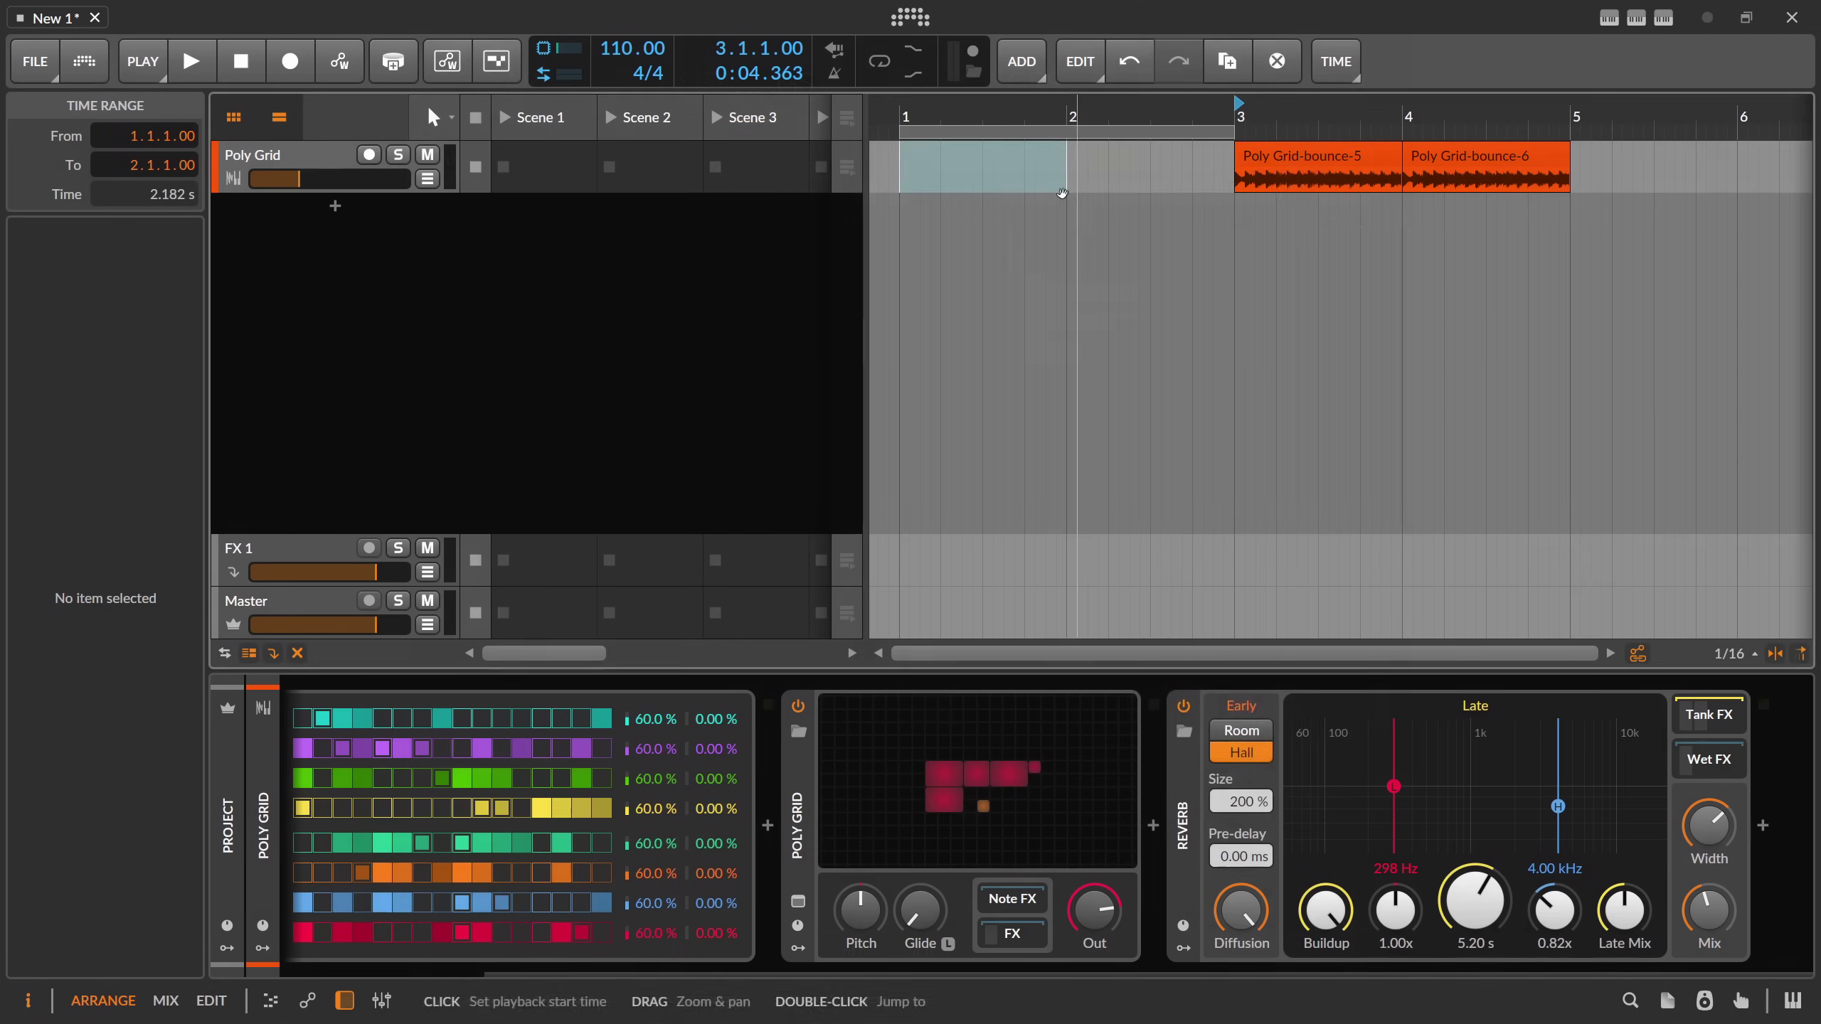
{"action": "right_click", "coordinate": [1003, 172]}
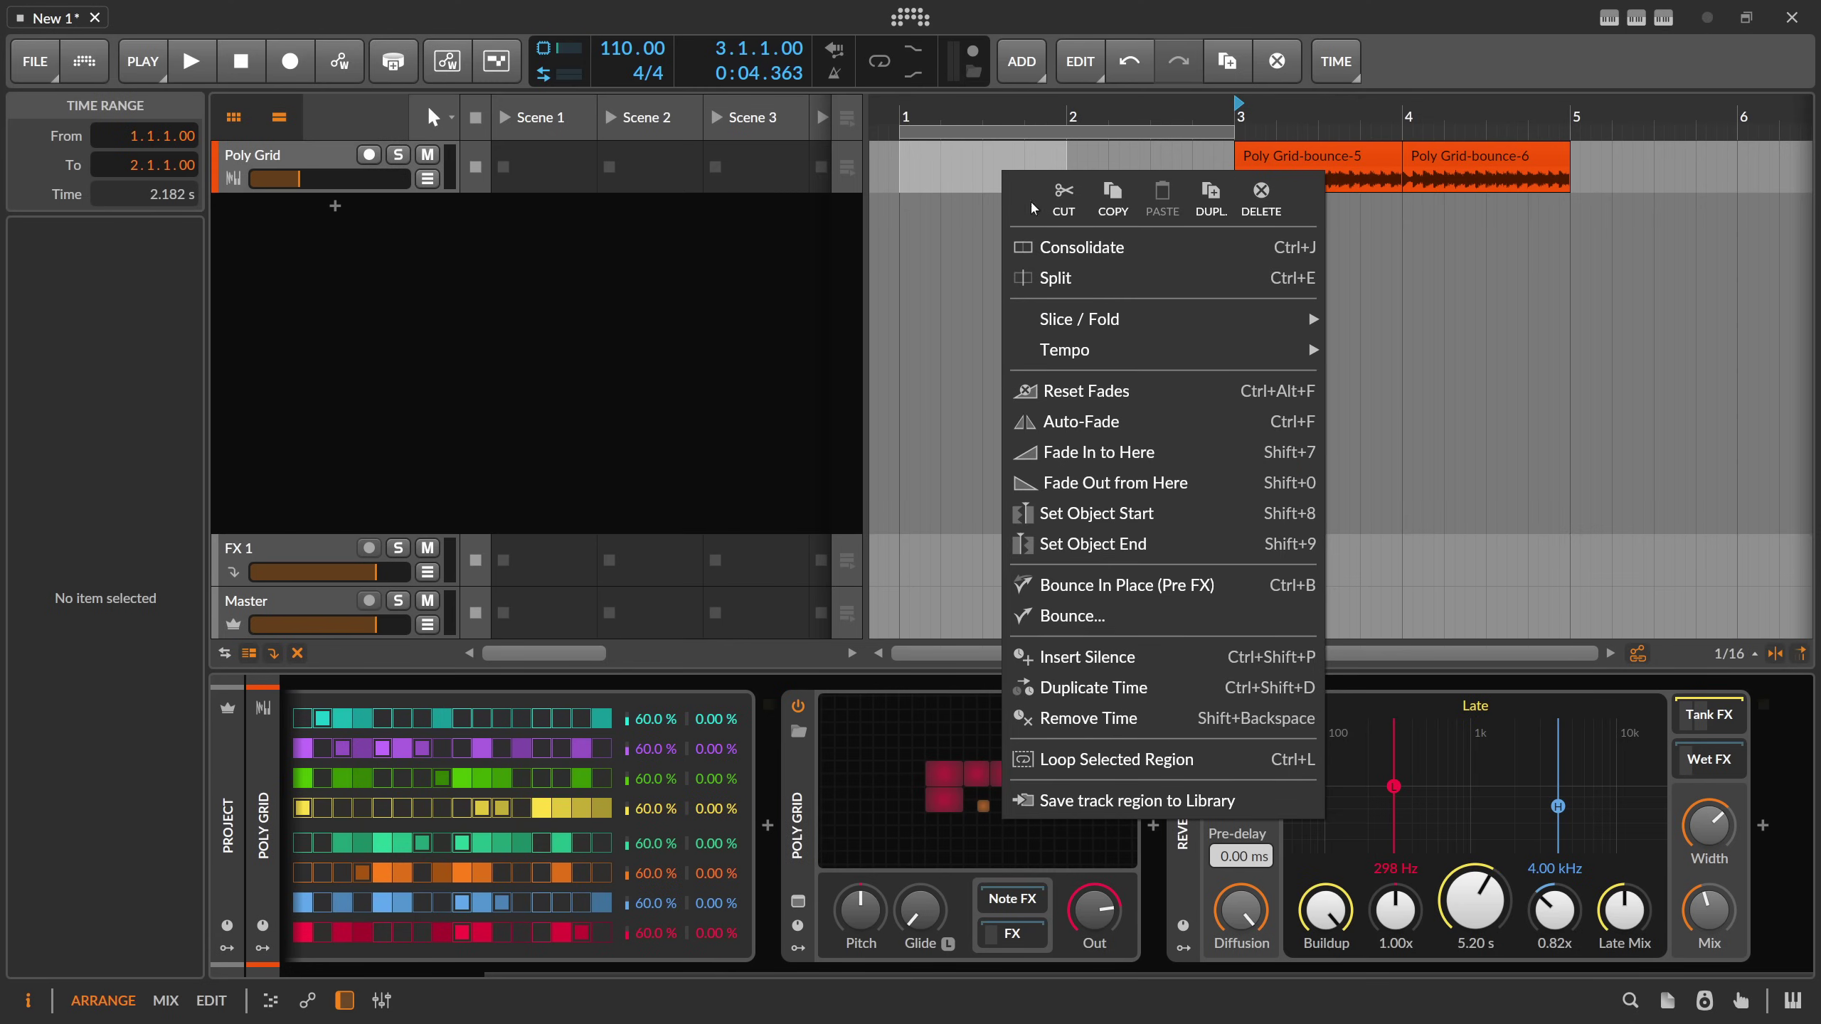
{"action": "left_click", "coordinate": [1281, 590]}
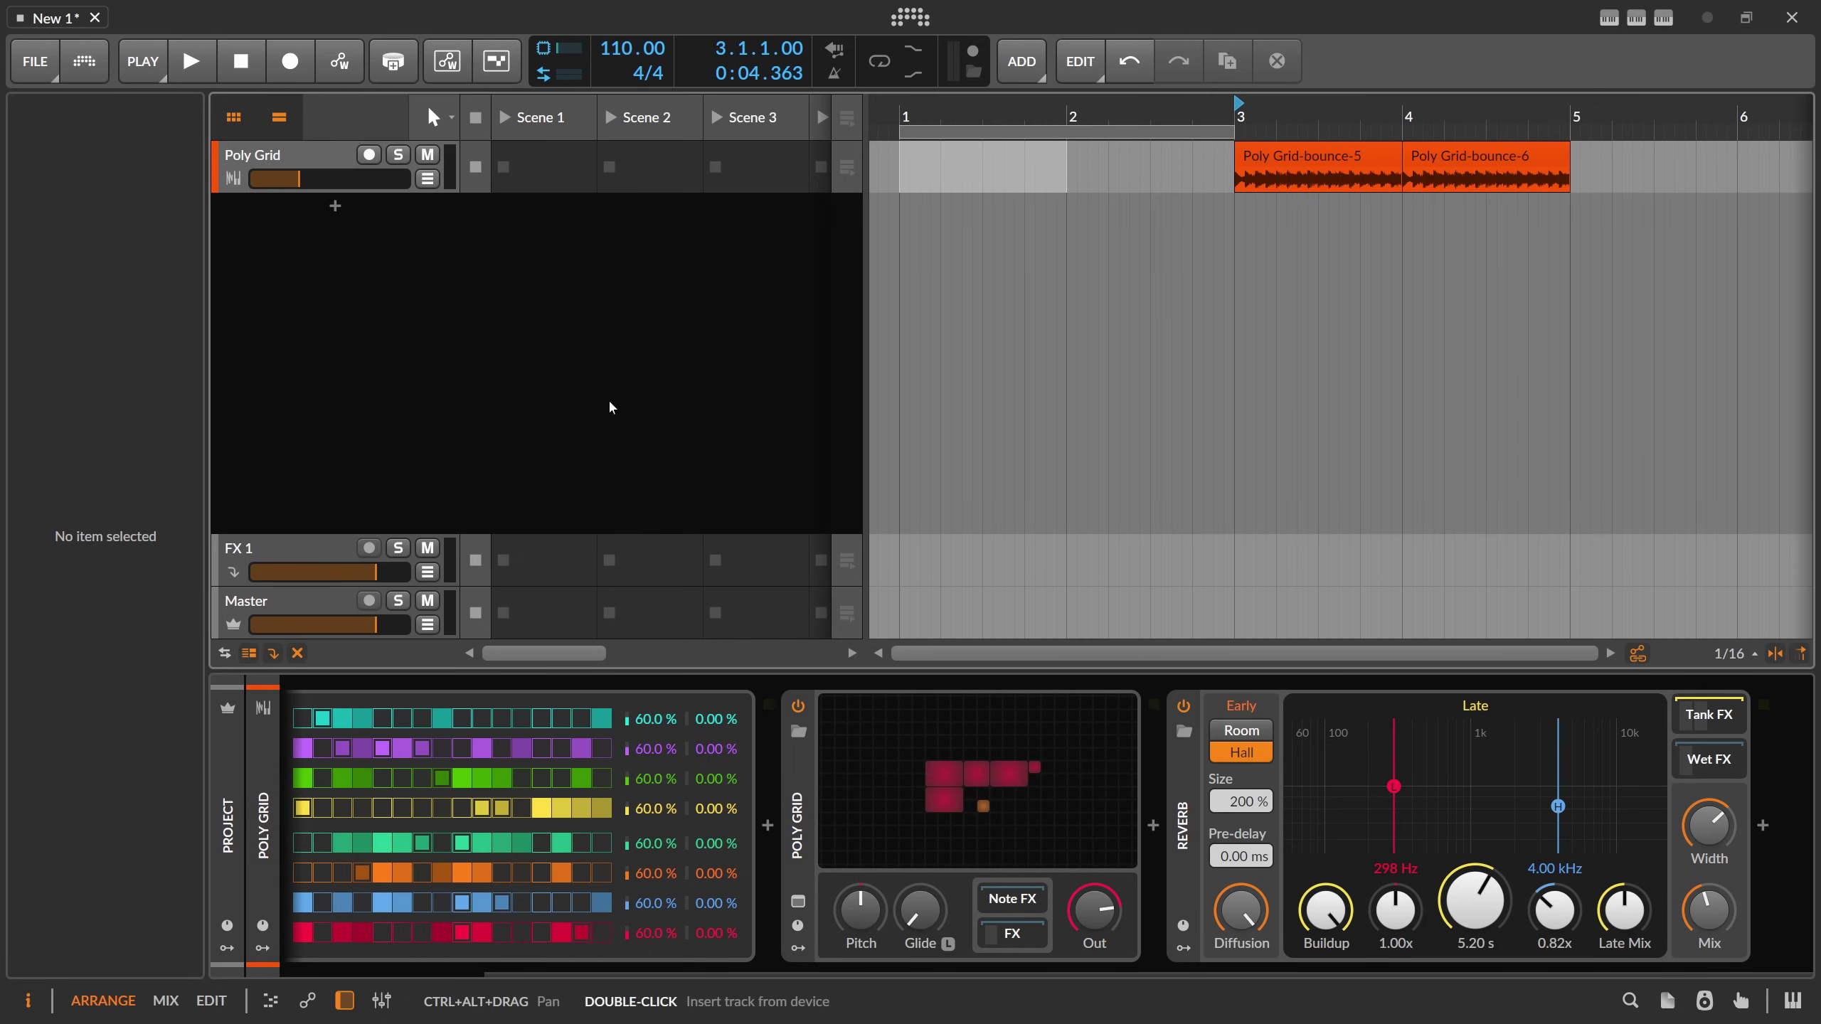
{"action": "key", "text": "alt+Tab"}
{"action": "scroll", "coordinate": [745, 492], "scroll_direction": "down", "scroll_amount": 3}
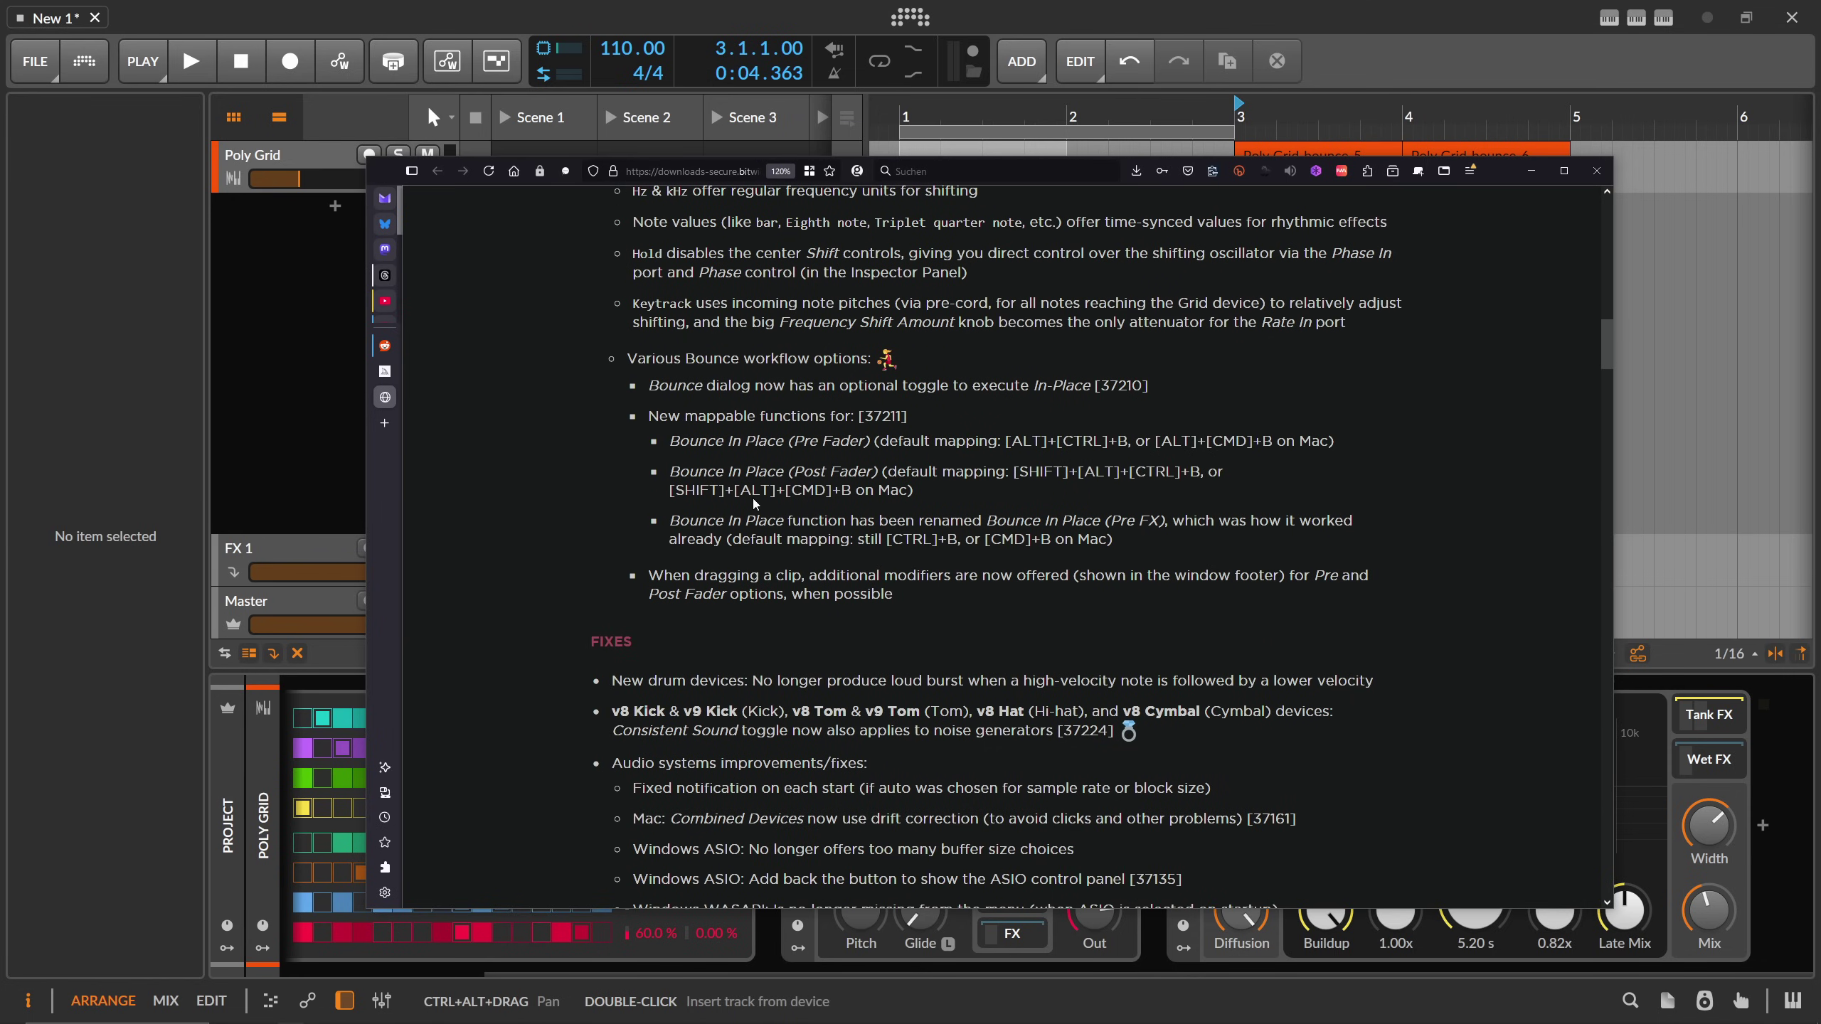
{"action": "scroll", "coordinate": [997, 545], "scroll_direction": "up", "scroll_amount": 10}
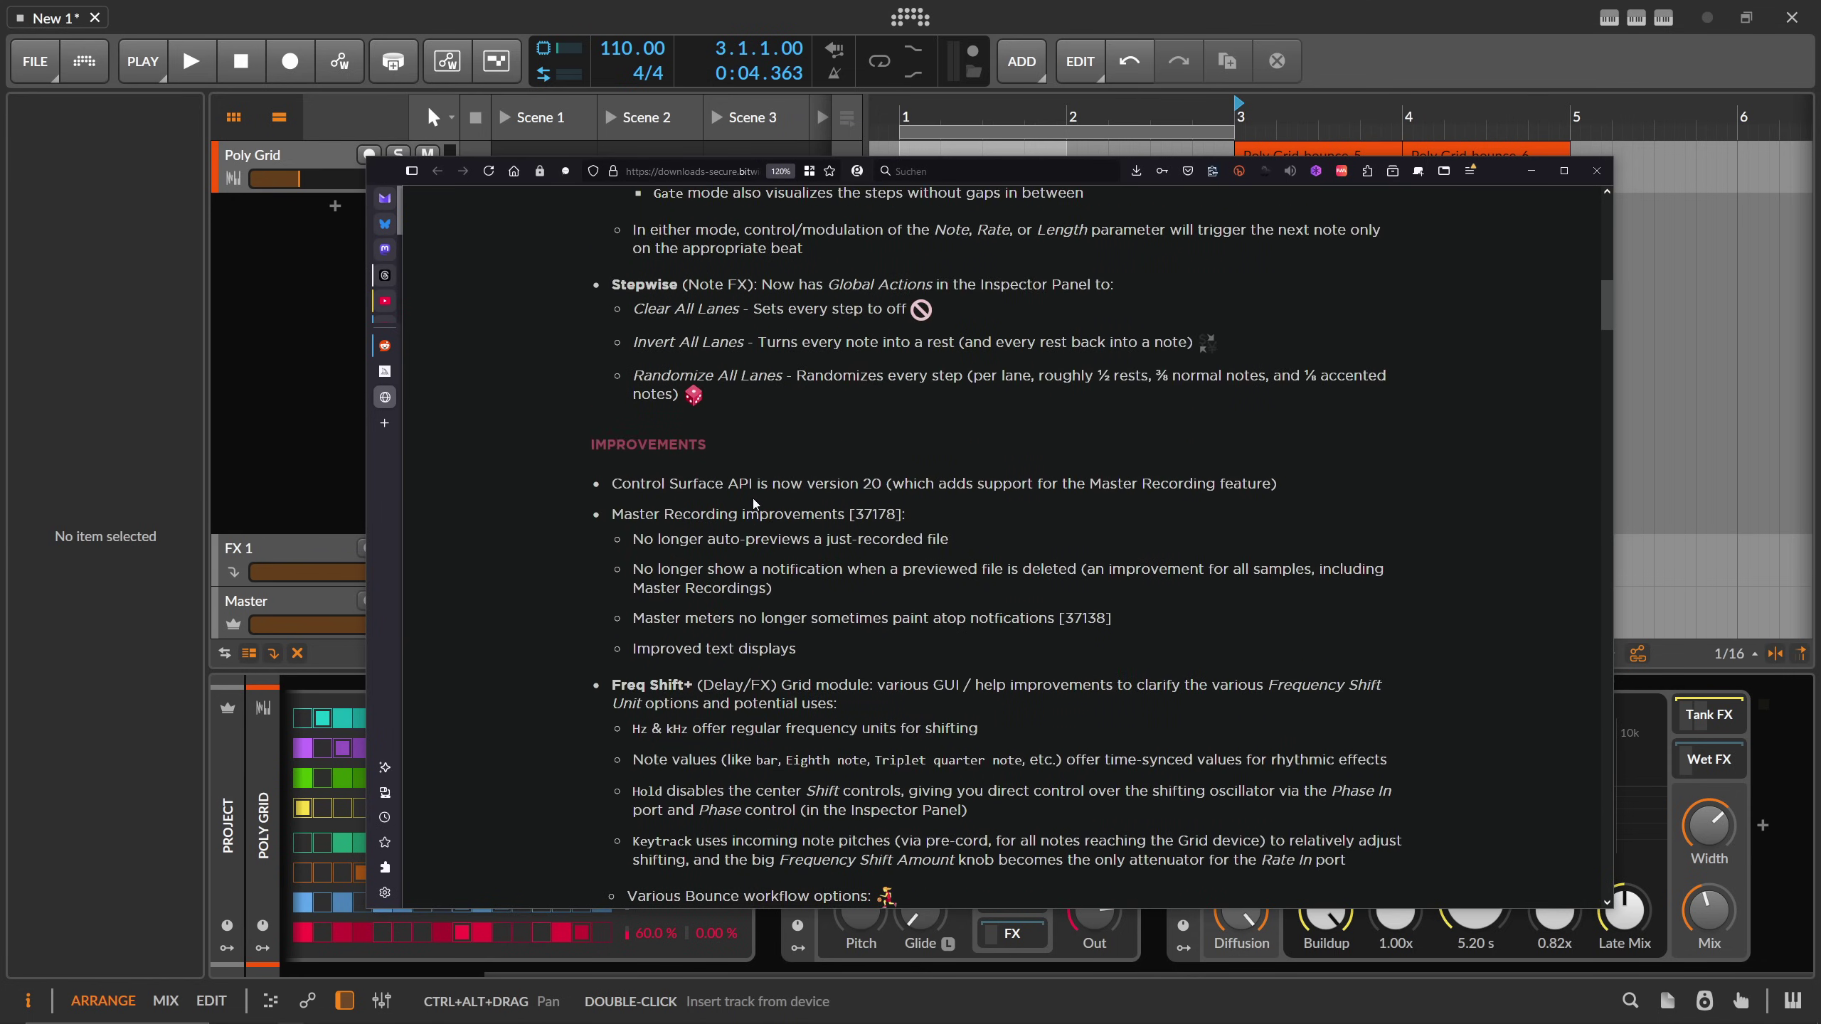
{"action": "scroll", "coordinate": [996, 545], "scroll_direction": "down", "scroll_amount": 5}
{"action": "scroll", "coordinate": [996, 545], "scroll_direction": "down", "scroll_amount": 10}
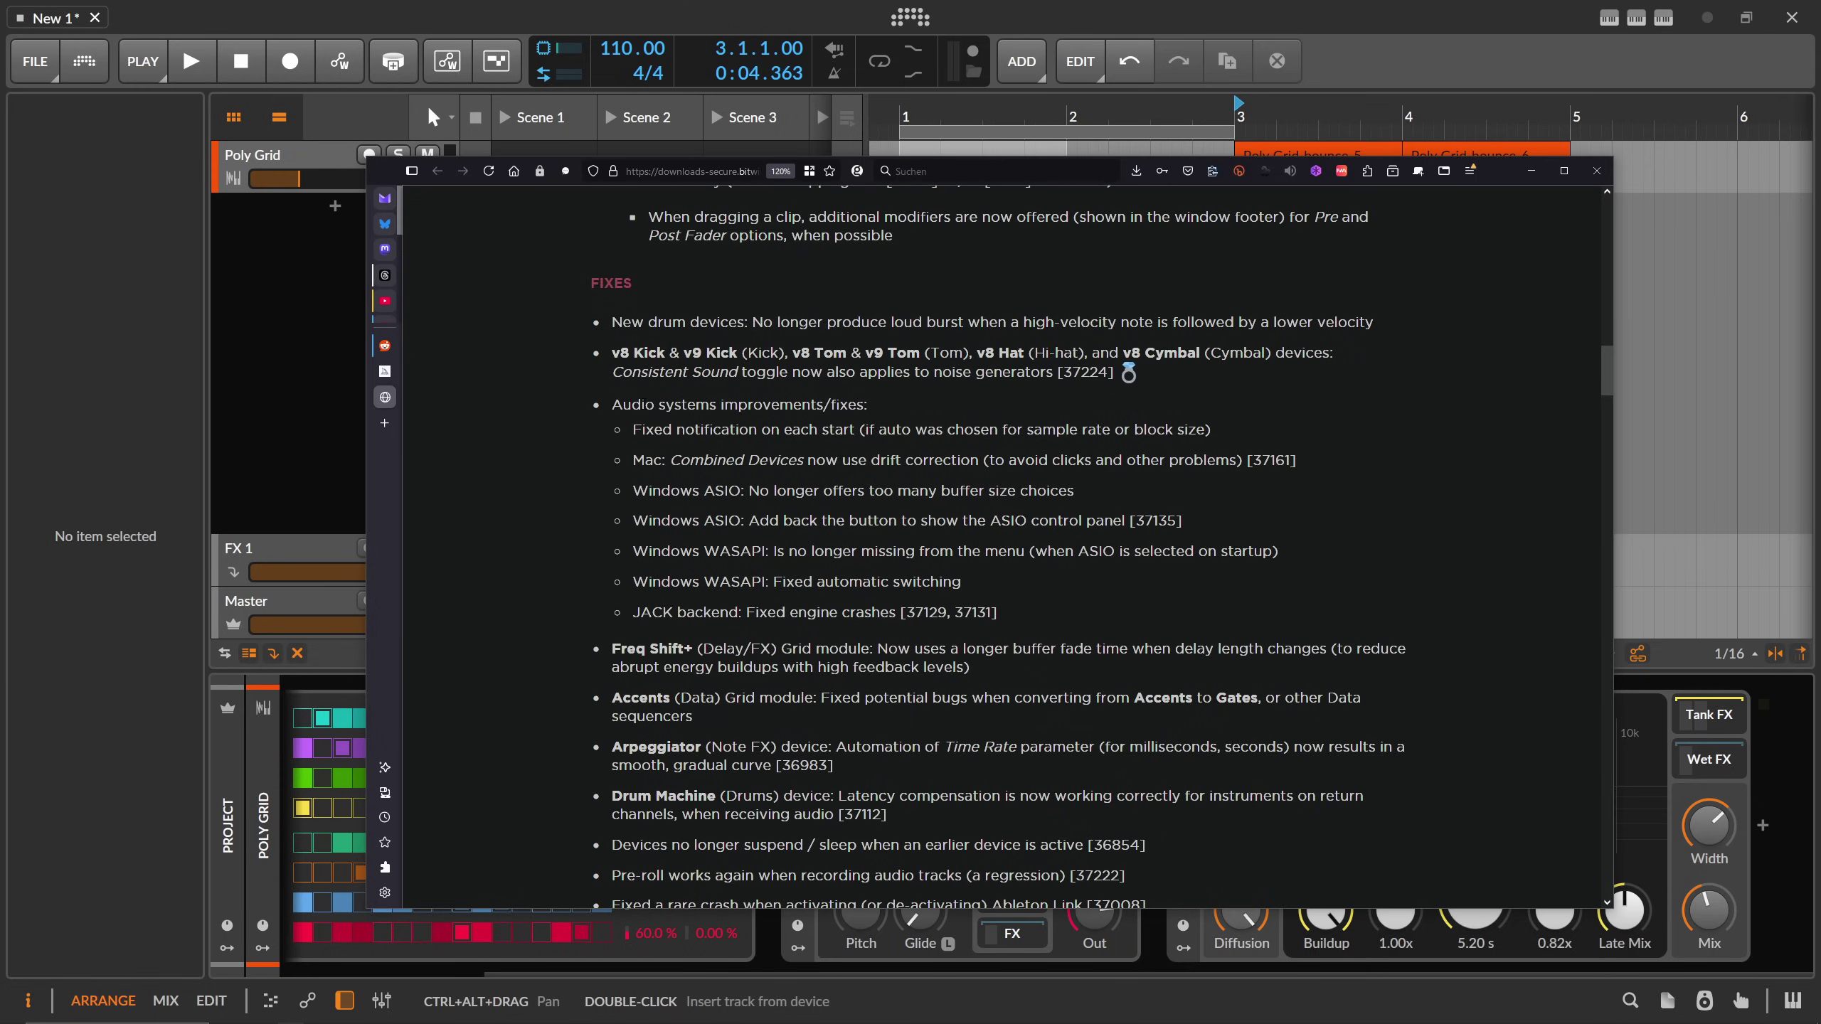
{"action": "left_click_drag", "start_coordinate": [613, 351], "coordinate": [761, 353]}
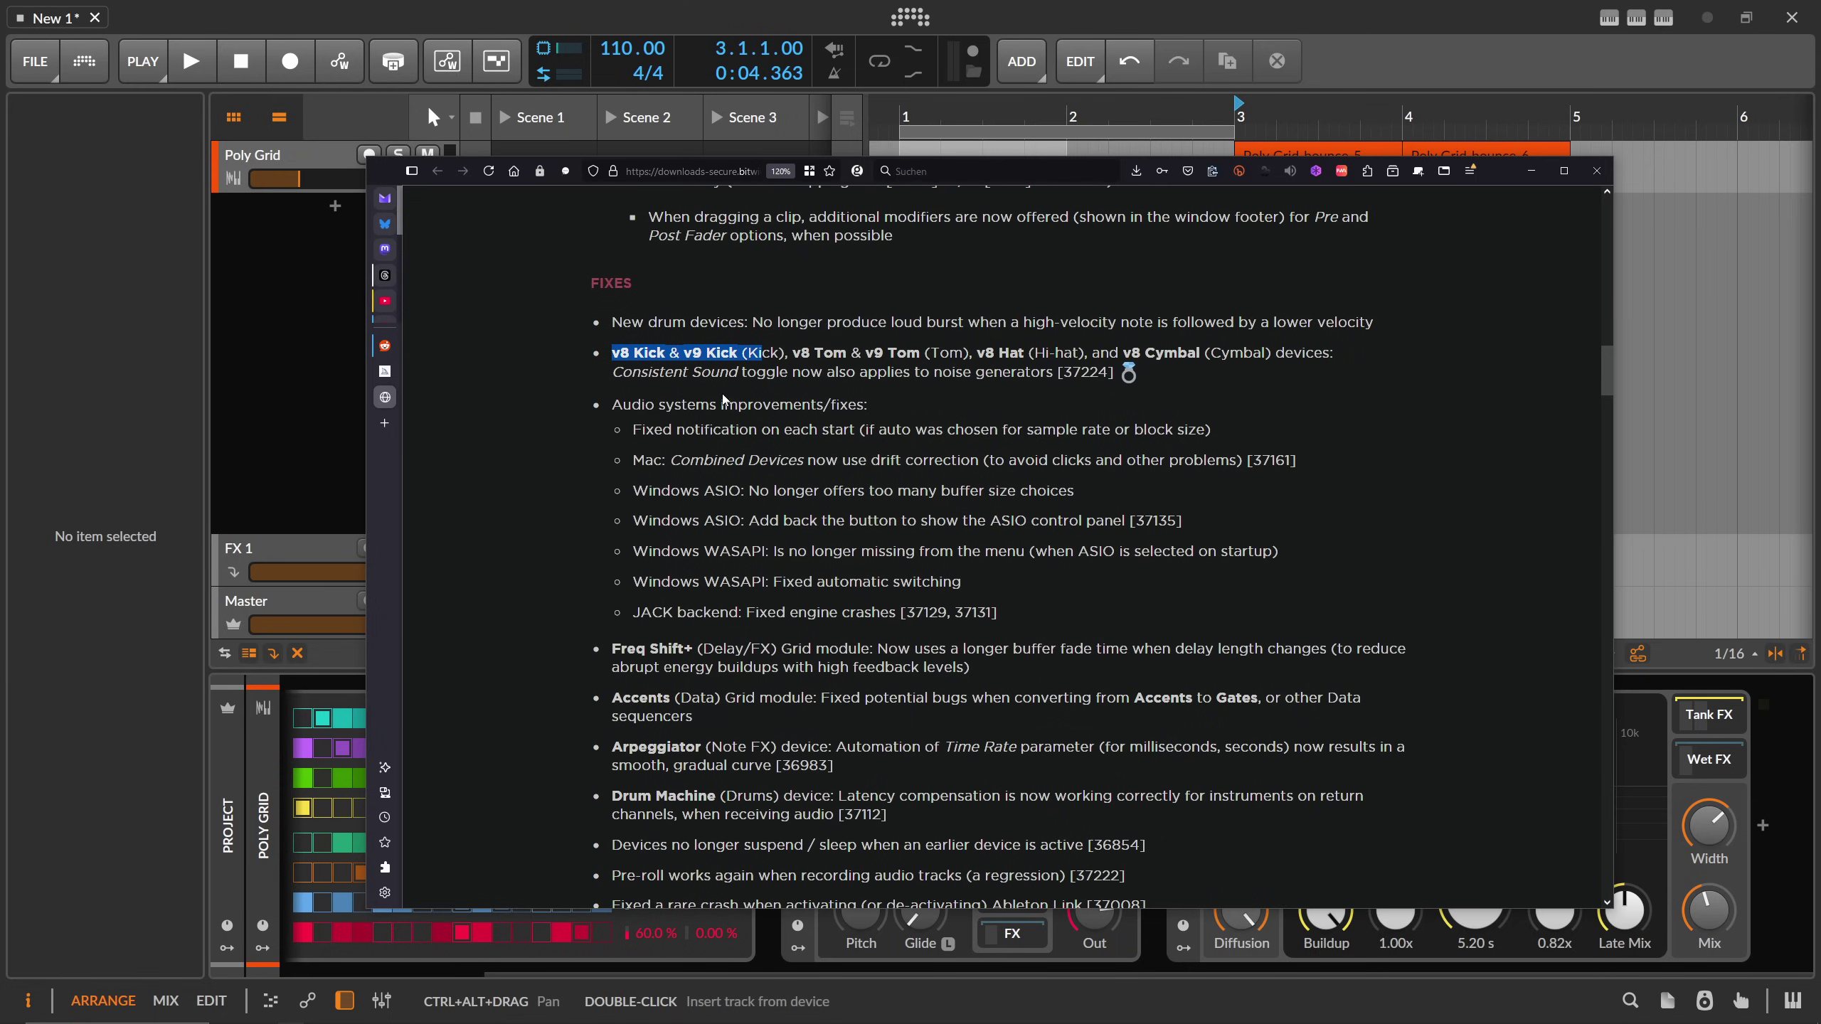
{"action": "scroll", "coordinate": [720, 397], "scroll_direction": "down", "scroll_amount": 3}
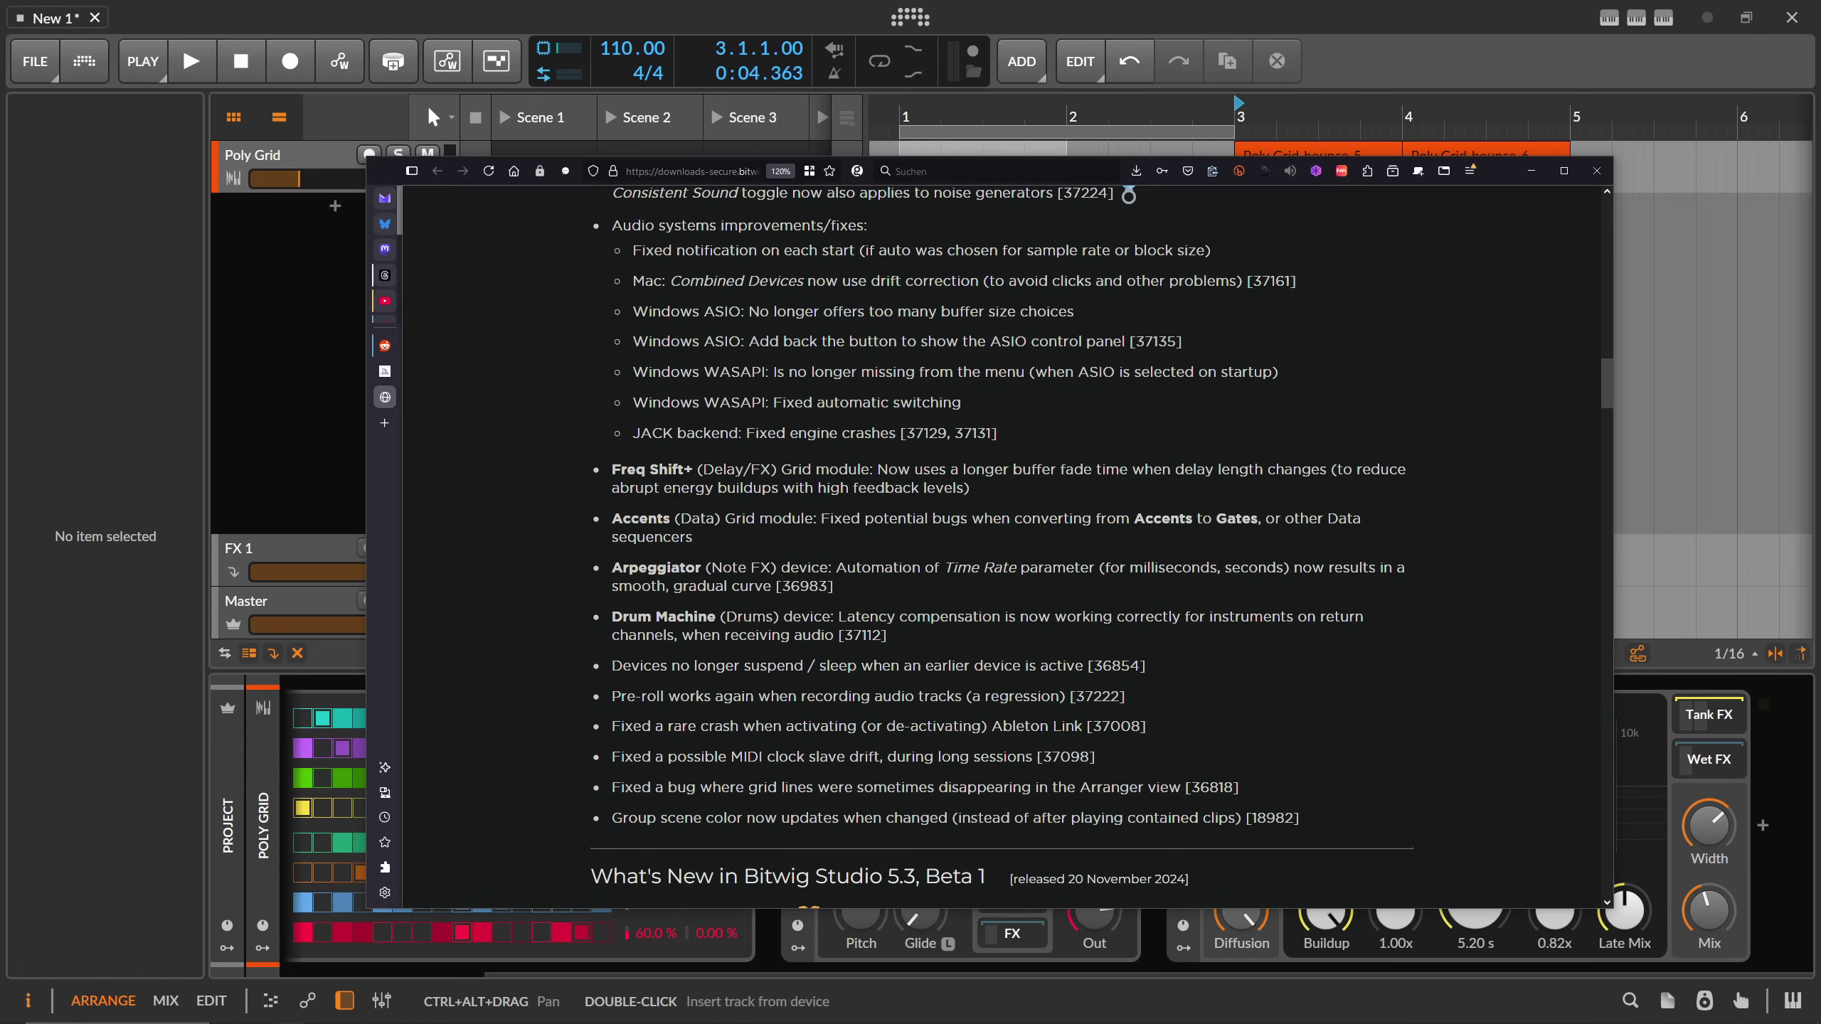
{"action": "left_click_drag", "start_coordinate": [802, 488], "coordinate": [970, 487]}
{"action": "left_click", "coordinate": [986, 496]}
{"action": "scroll", "coordinate": [743, 521], "scroll_direction": "down", "scroll_amount": 2}
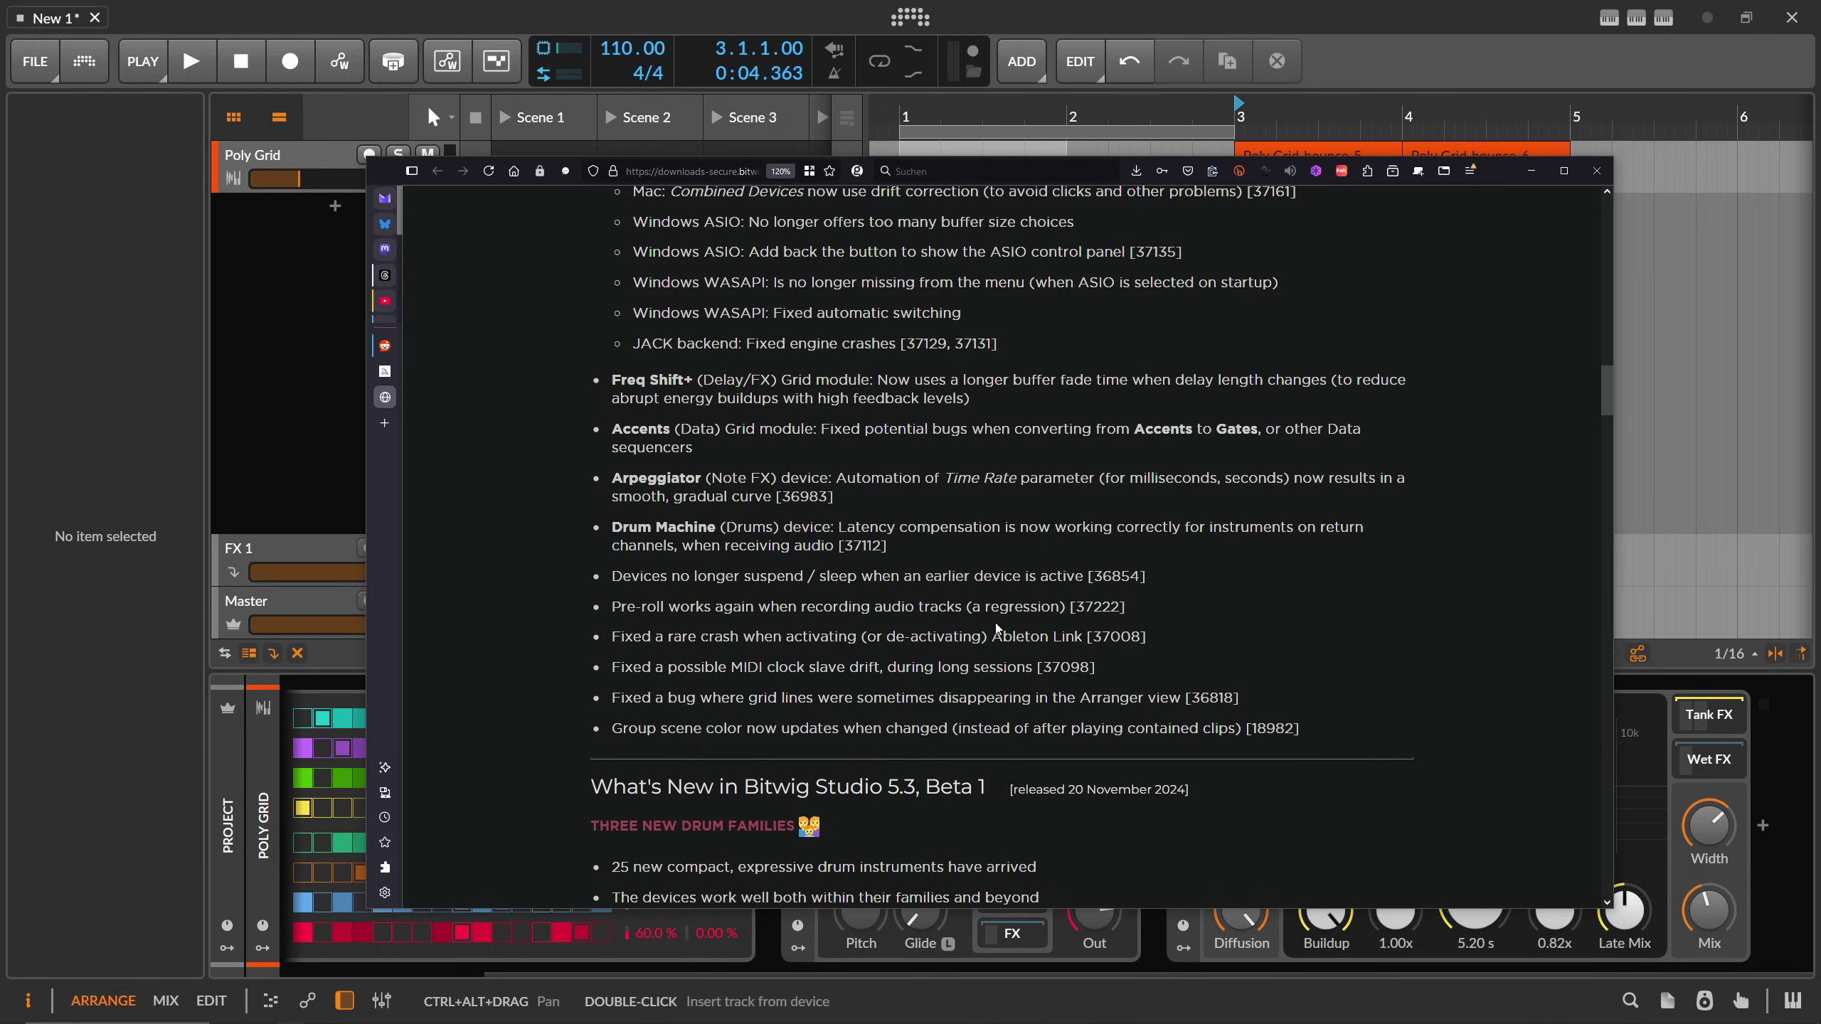
{"action": "scroll", "coordinate": [997, 628], "scroll_direction": "up", "scroll_amount": 15}
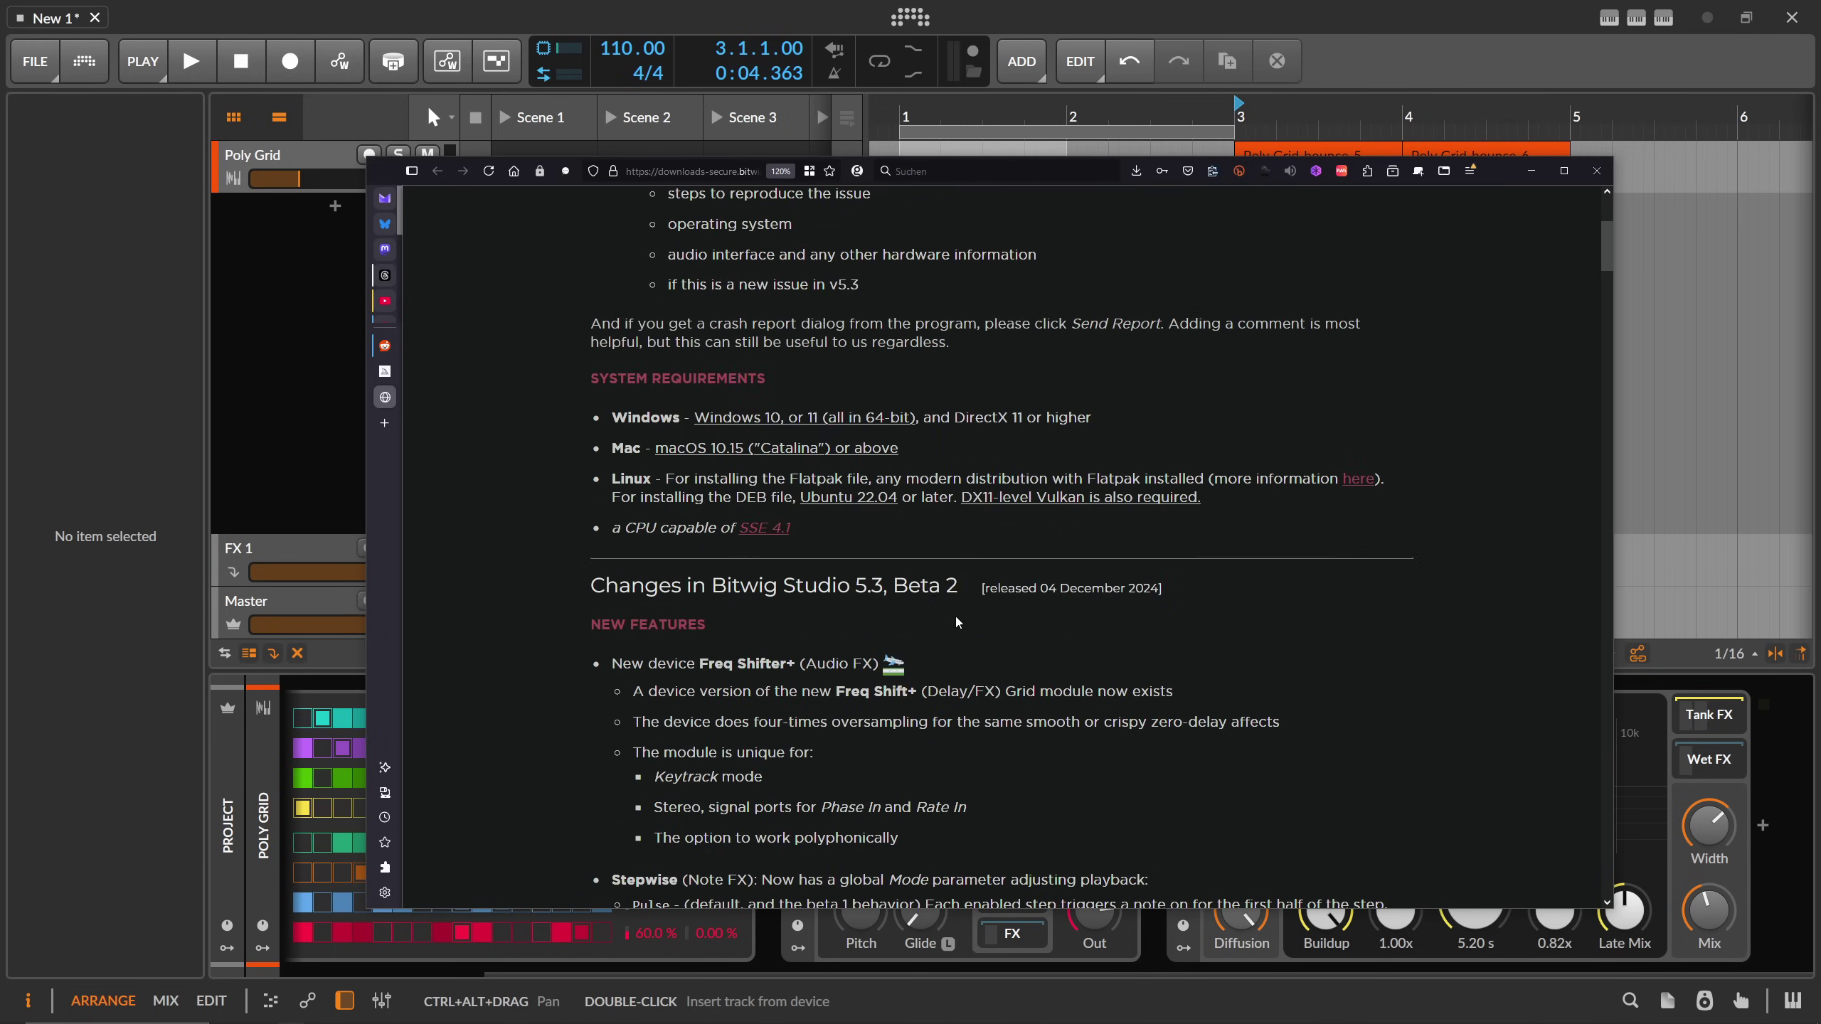
{"action": "scroll", "coordinate": [851, 585], "scroll_direction": "down", "scroll_amount": 1}
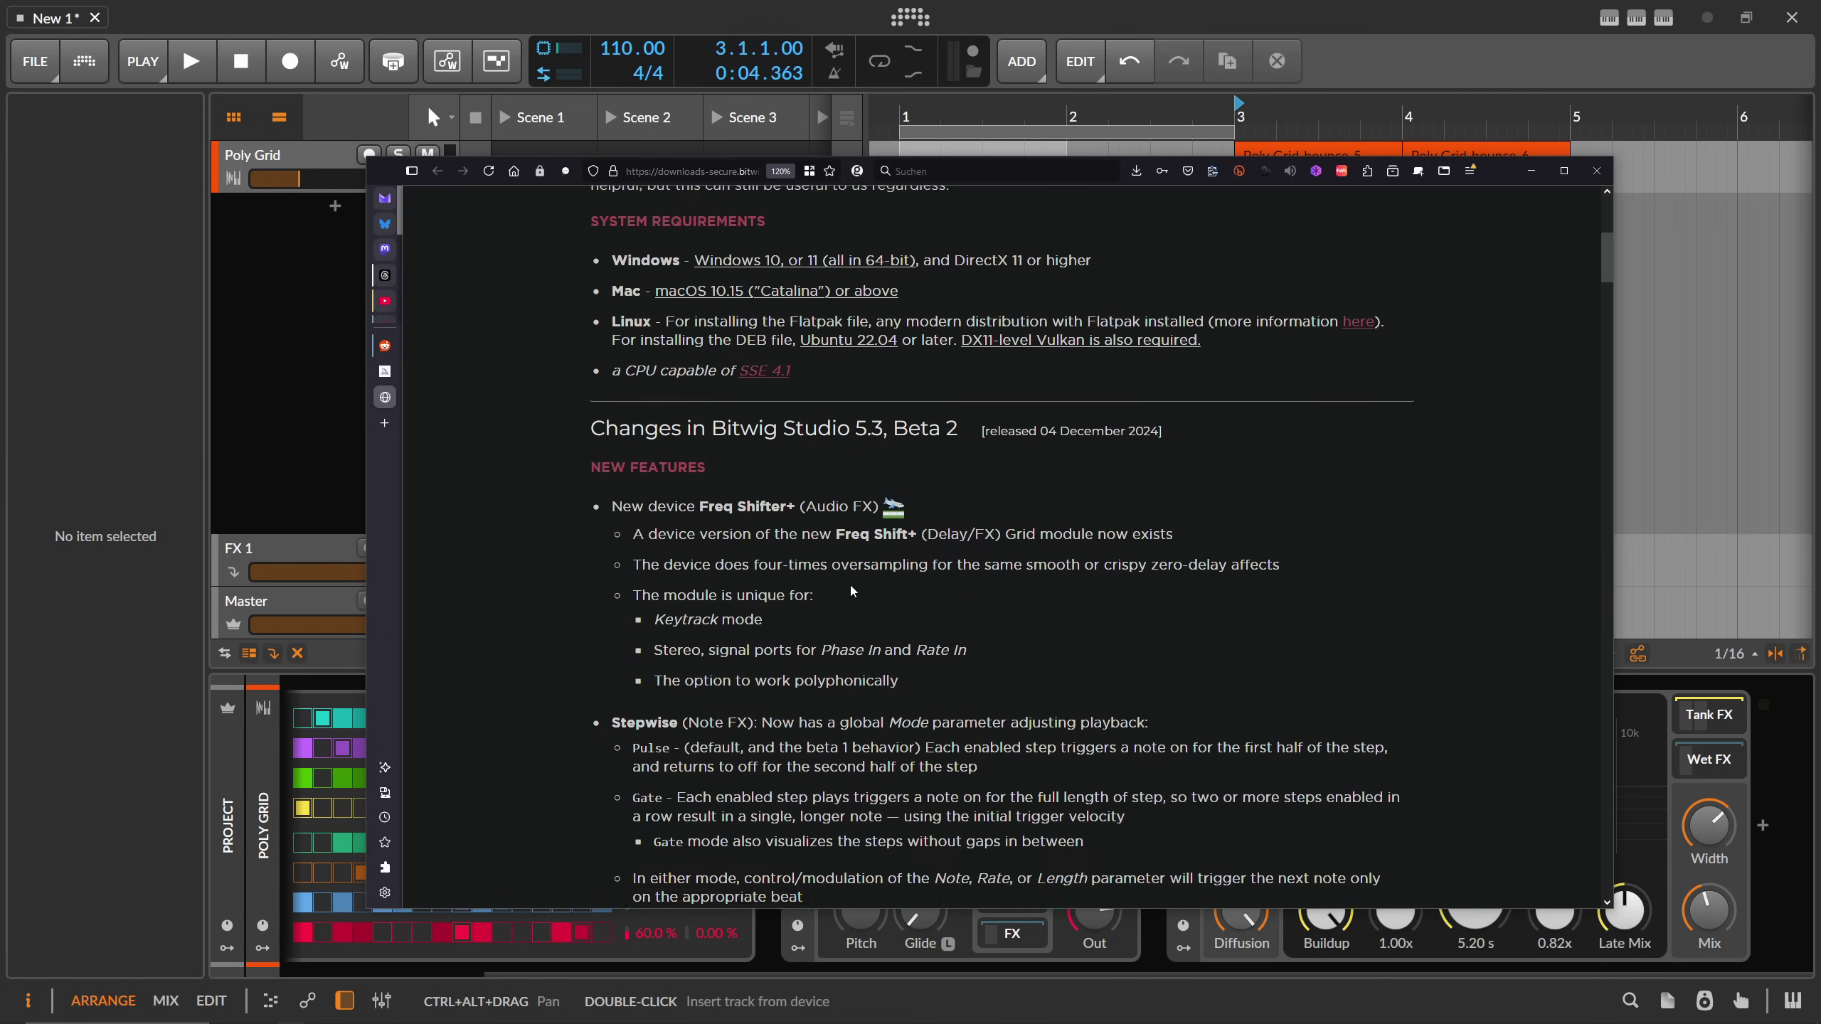
- Scroll the device panel left and collapse the Stepwise device to show its Inspector settings
{"action": "left_click", "coordinate": [337, 371]}
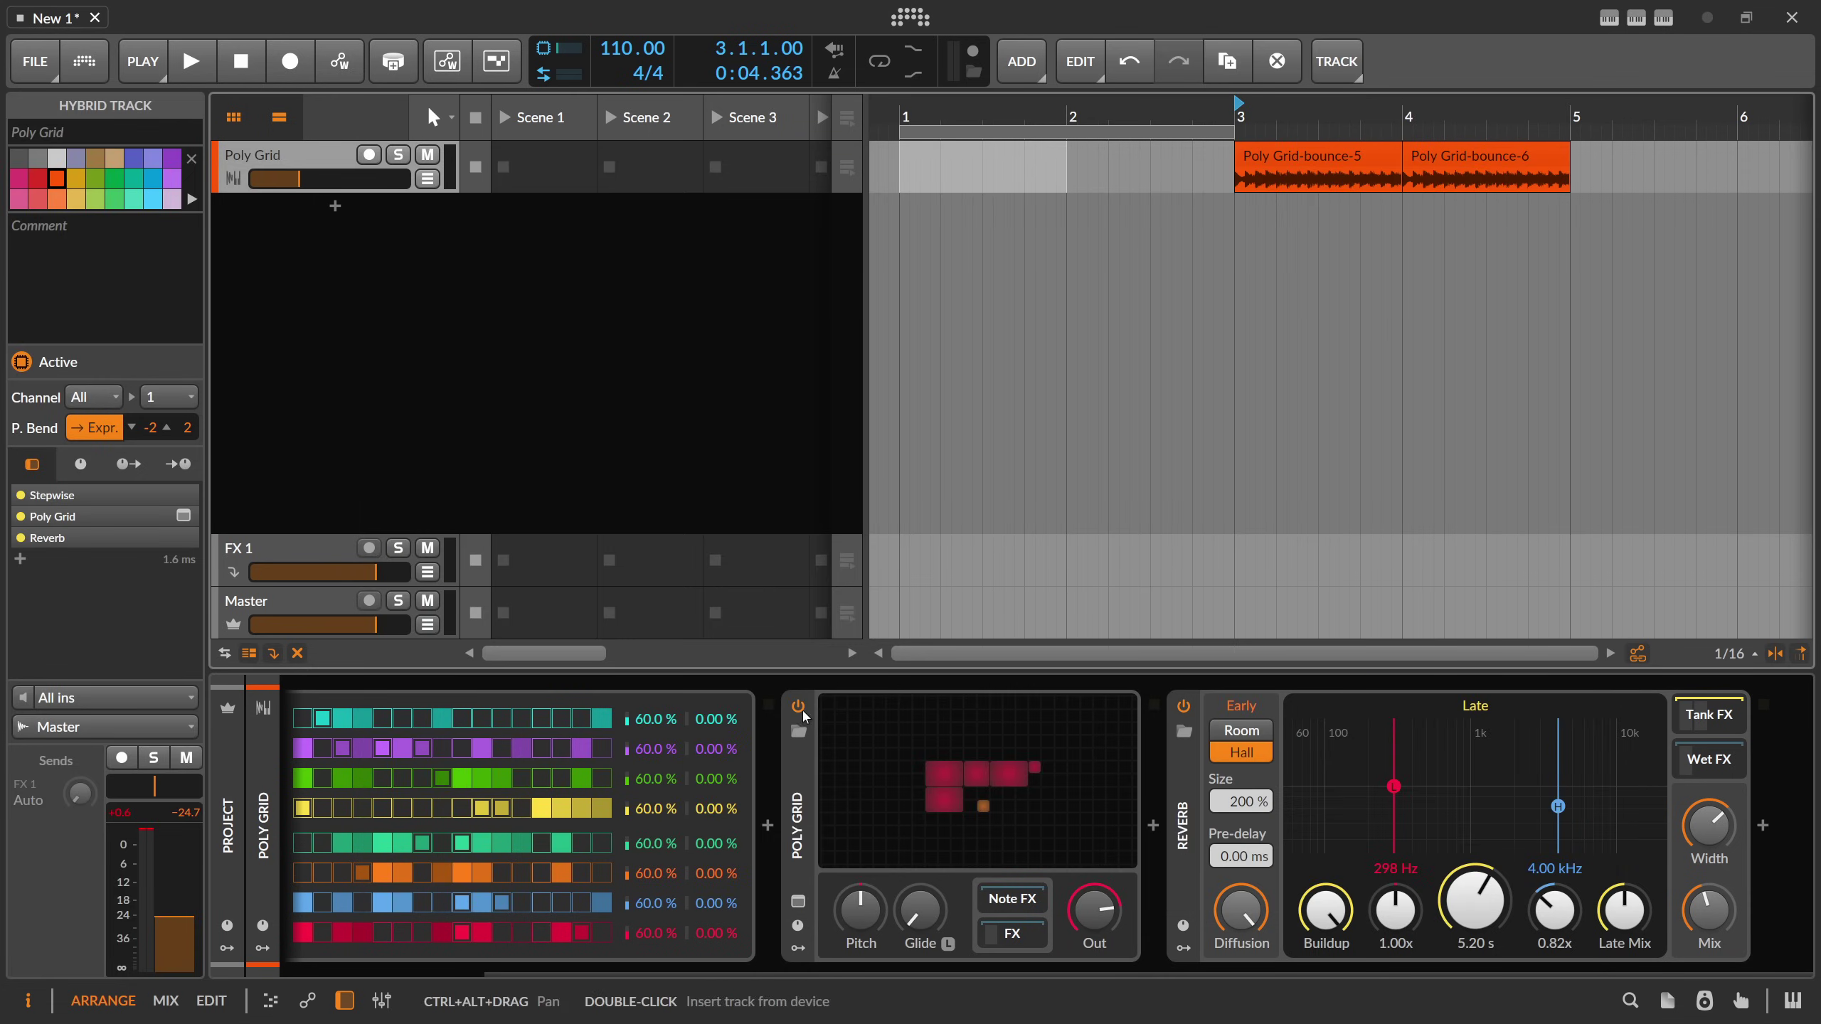
{"action": "left_click_drag", "start_coordinate": [776, 978], "coordinate": [574, 979]}
{"action": "left_click", "coordinate": [325, 825]}
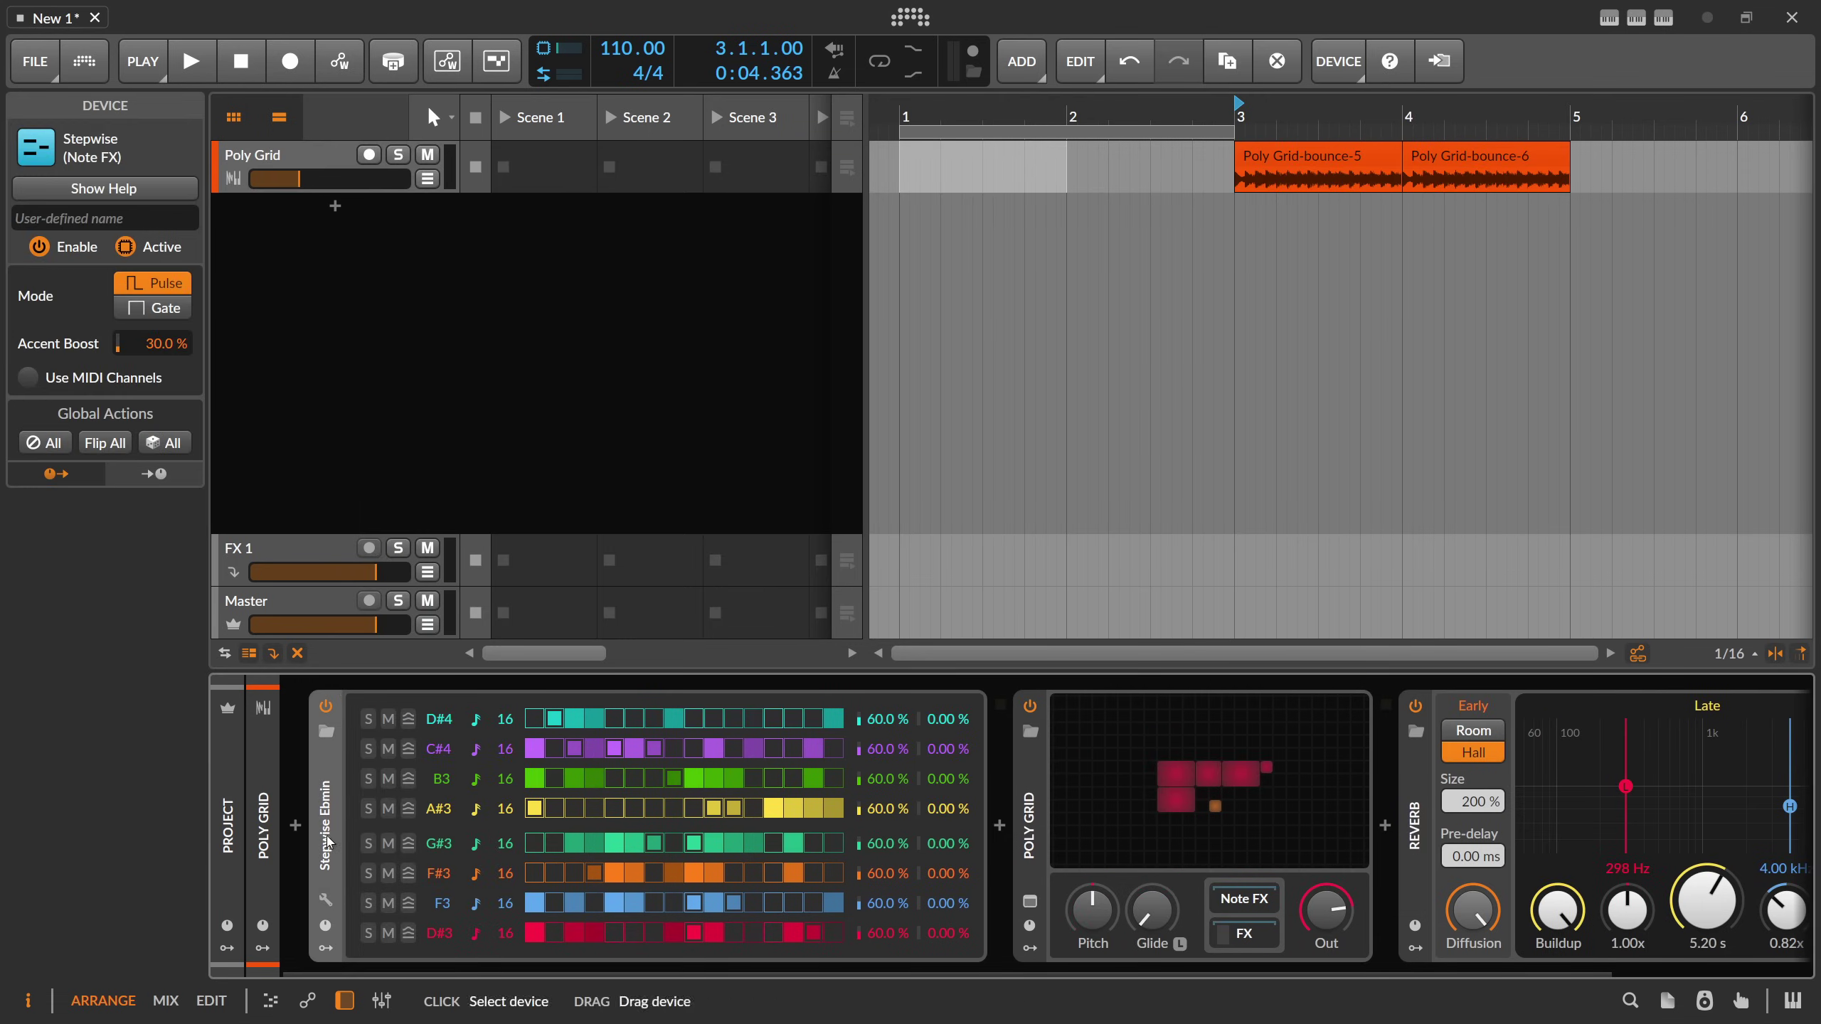